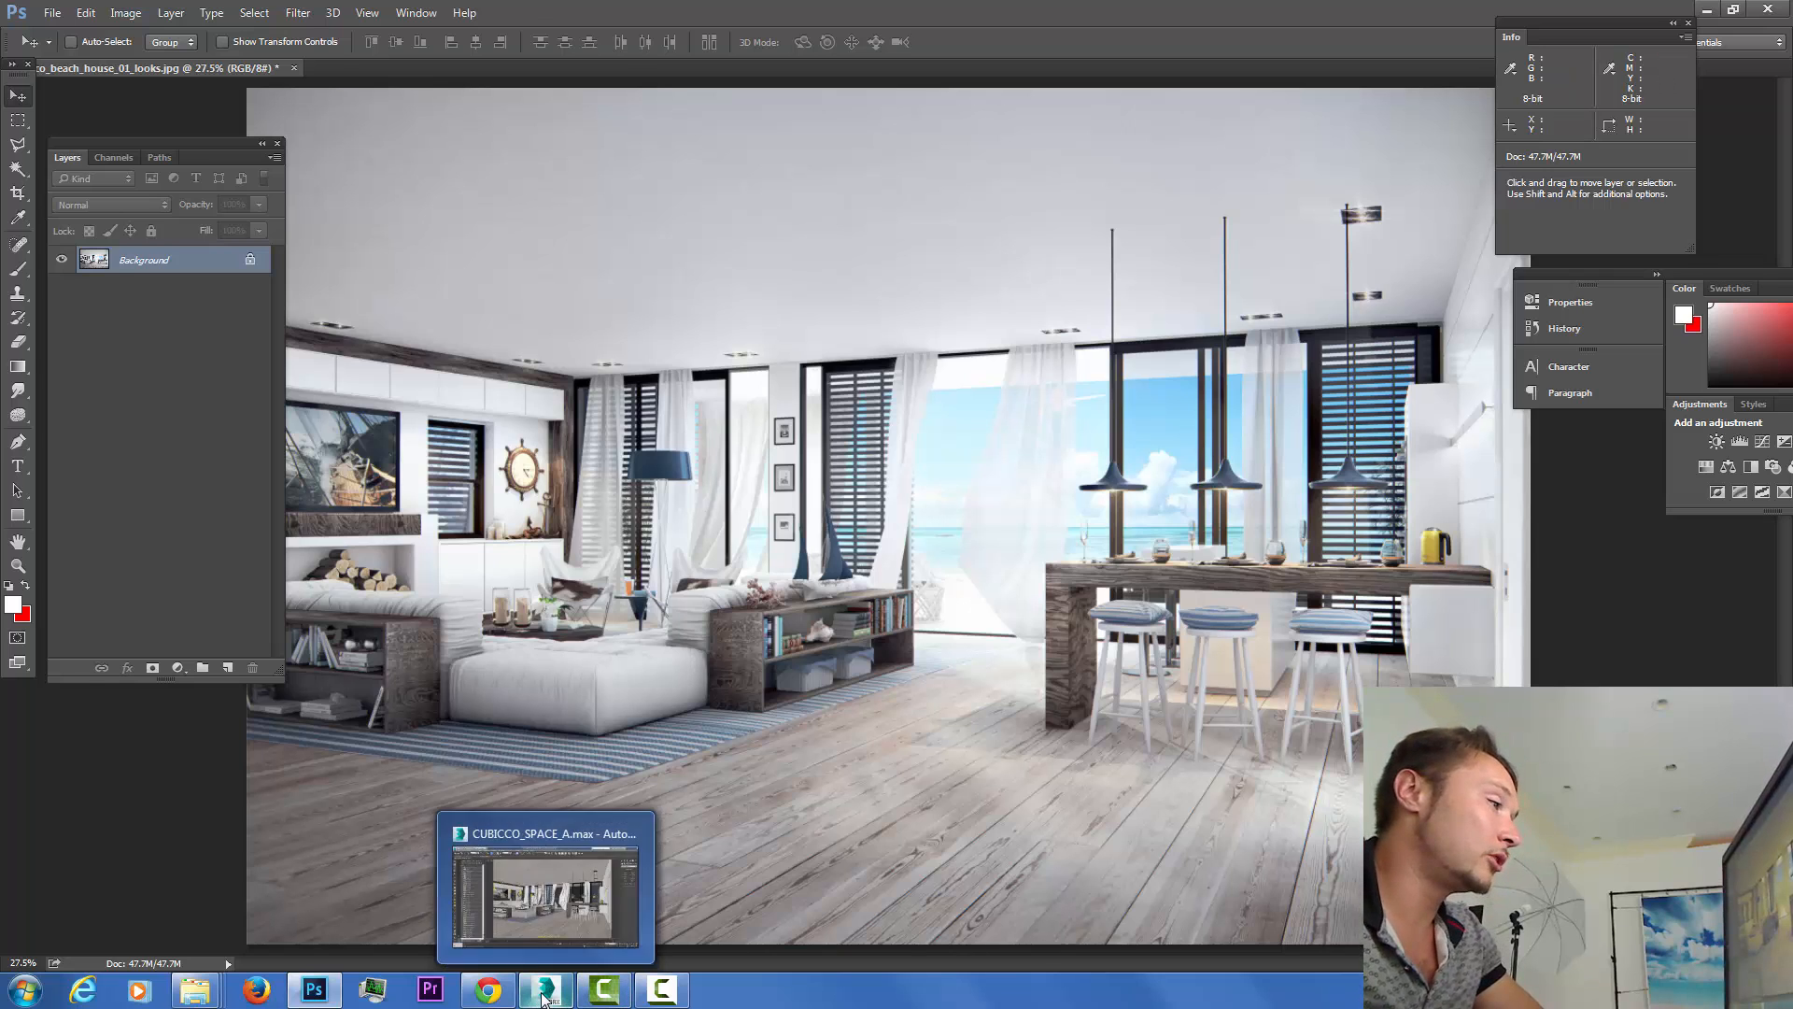
Import the 3DS file Girl N031012 from the cubicco_scene folder into the 3ds Max scene and place the figure on the floor beside the bar counter.
{"action": "left_click", "coordinate": [544, 994]}
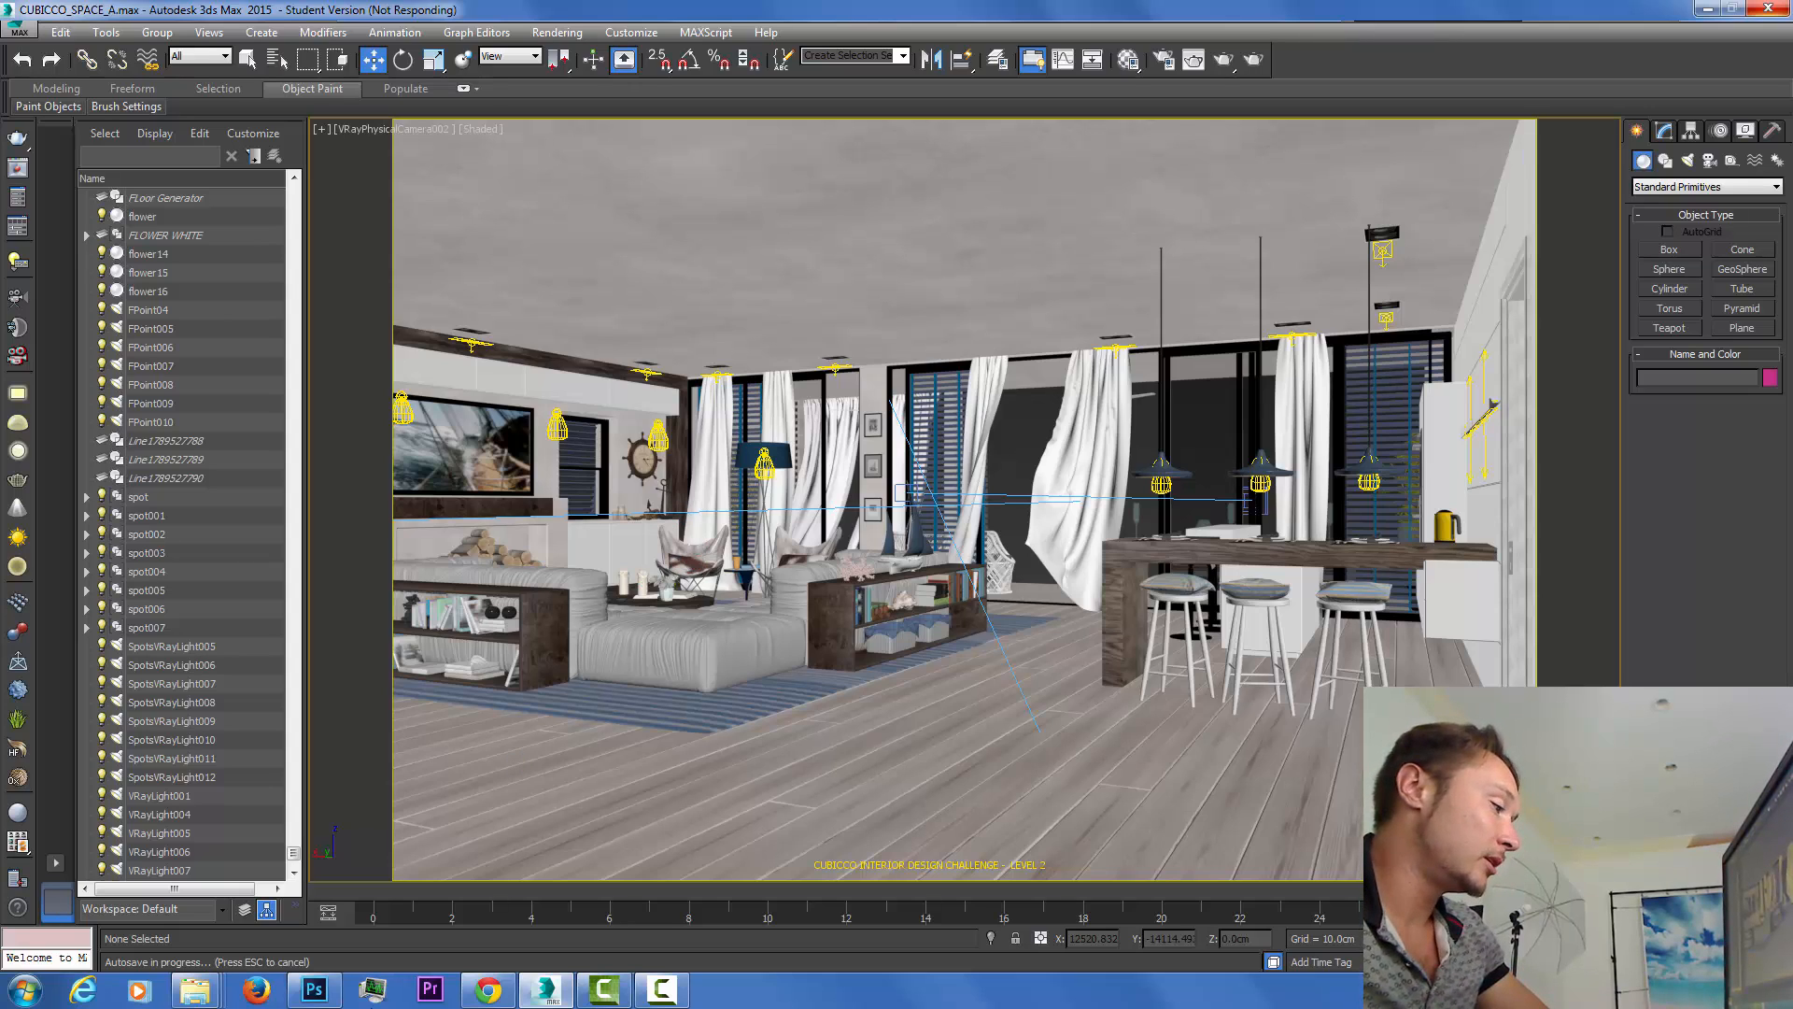
{"action": "mouse_move", "coordinate": [194, 988]}
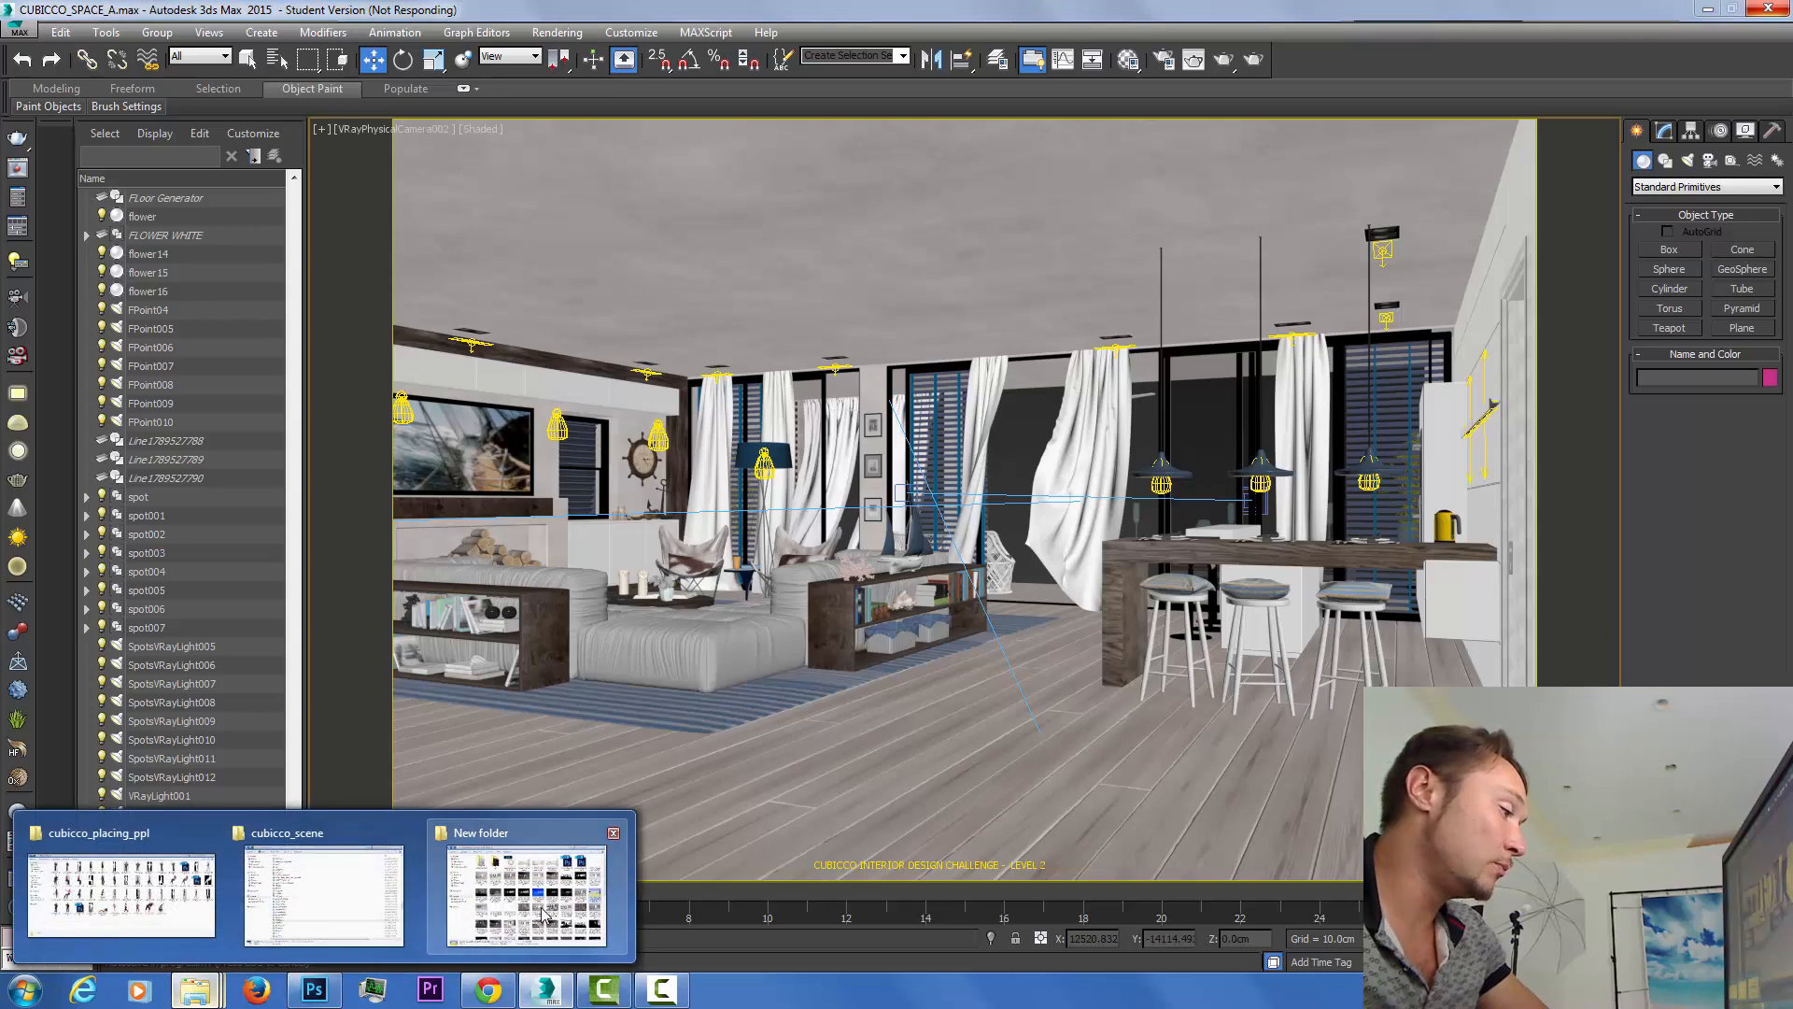
{"action": "mouse_move", "coordinate": [183, 922]}
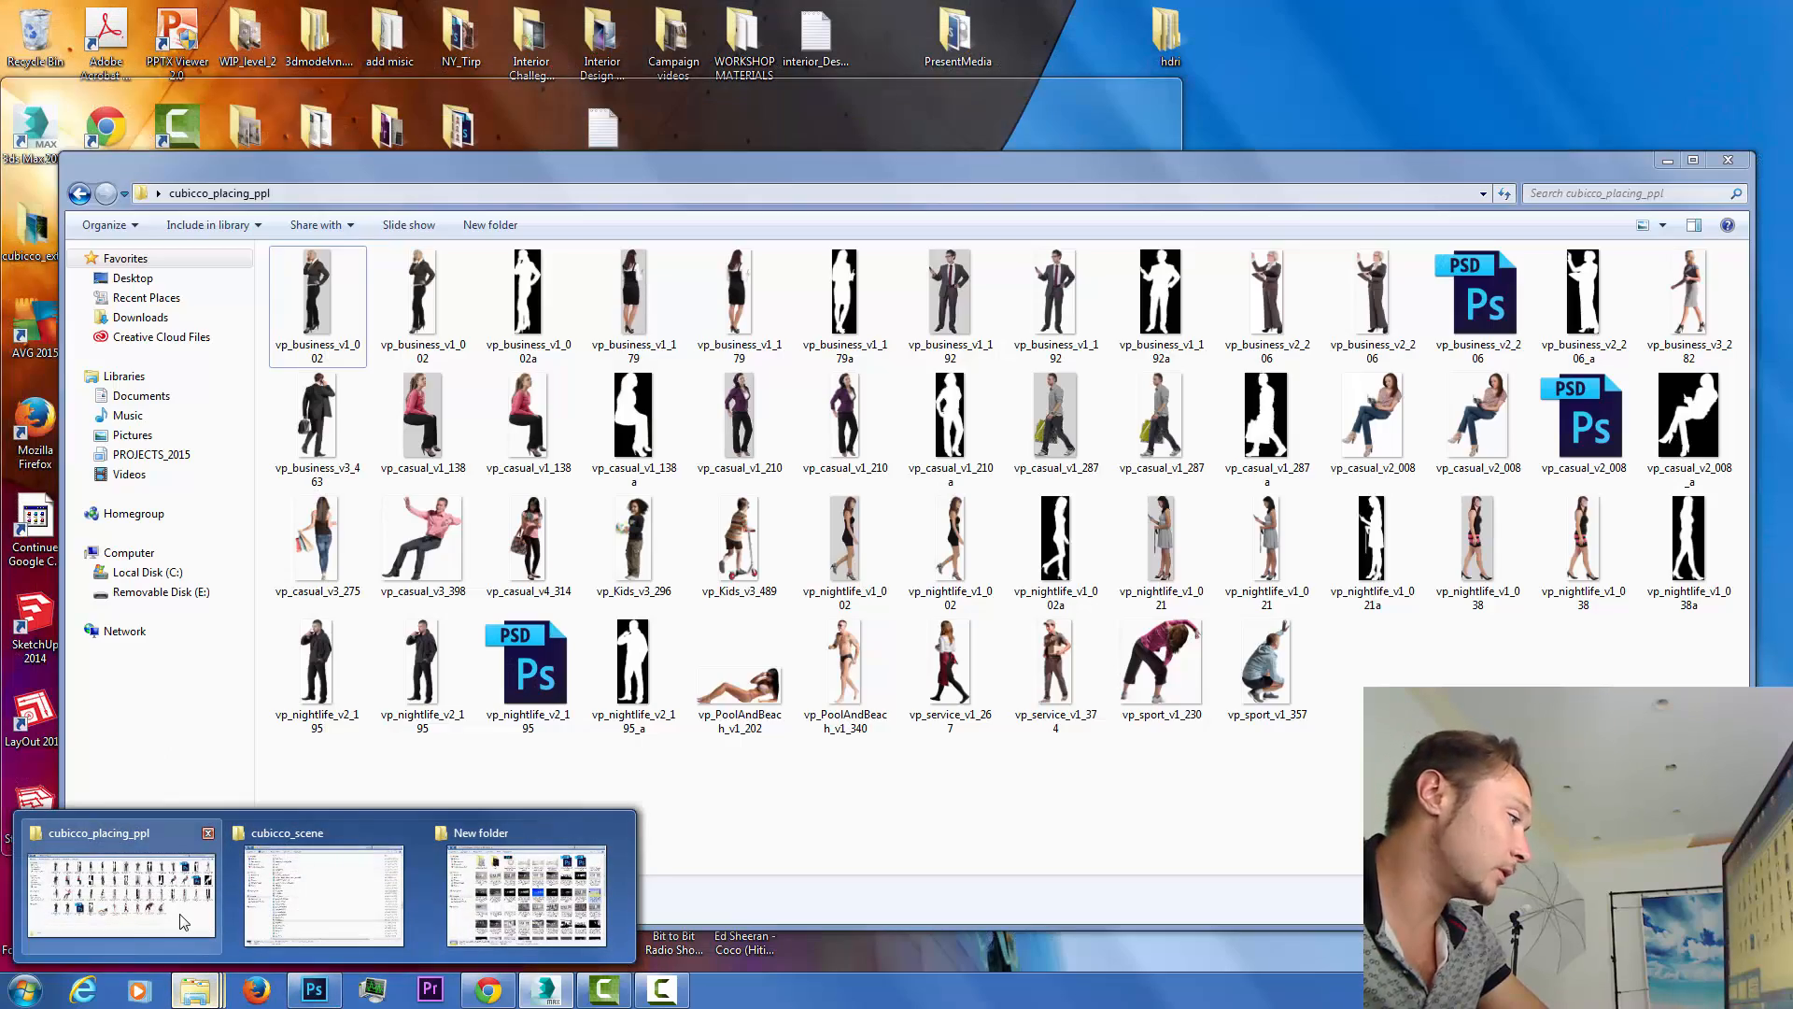
{"action": "mouse_move", "coordinate": [470, 910]}
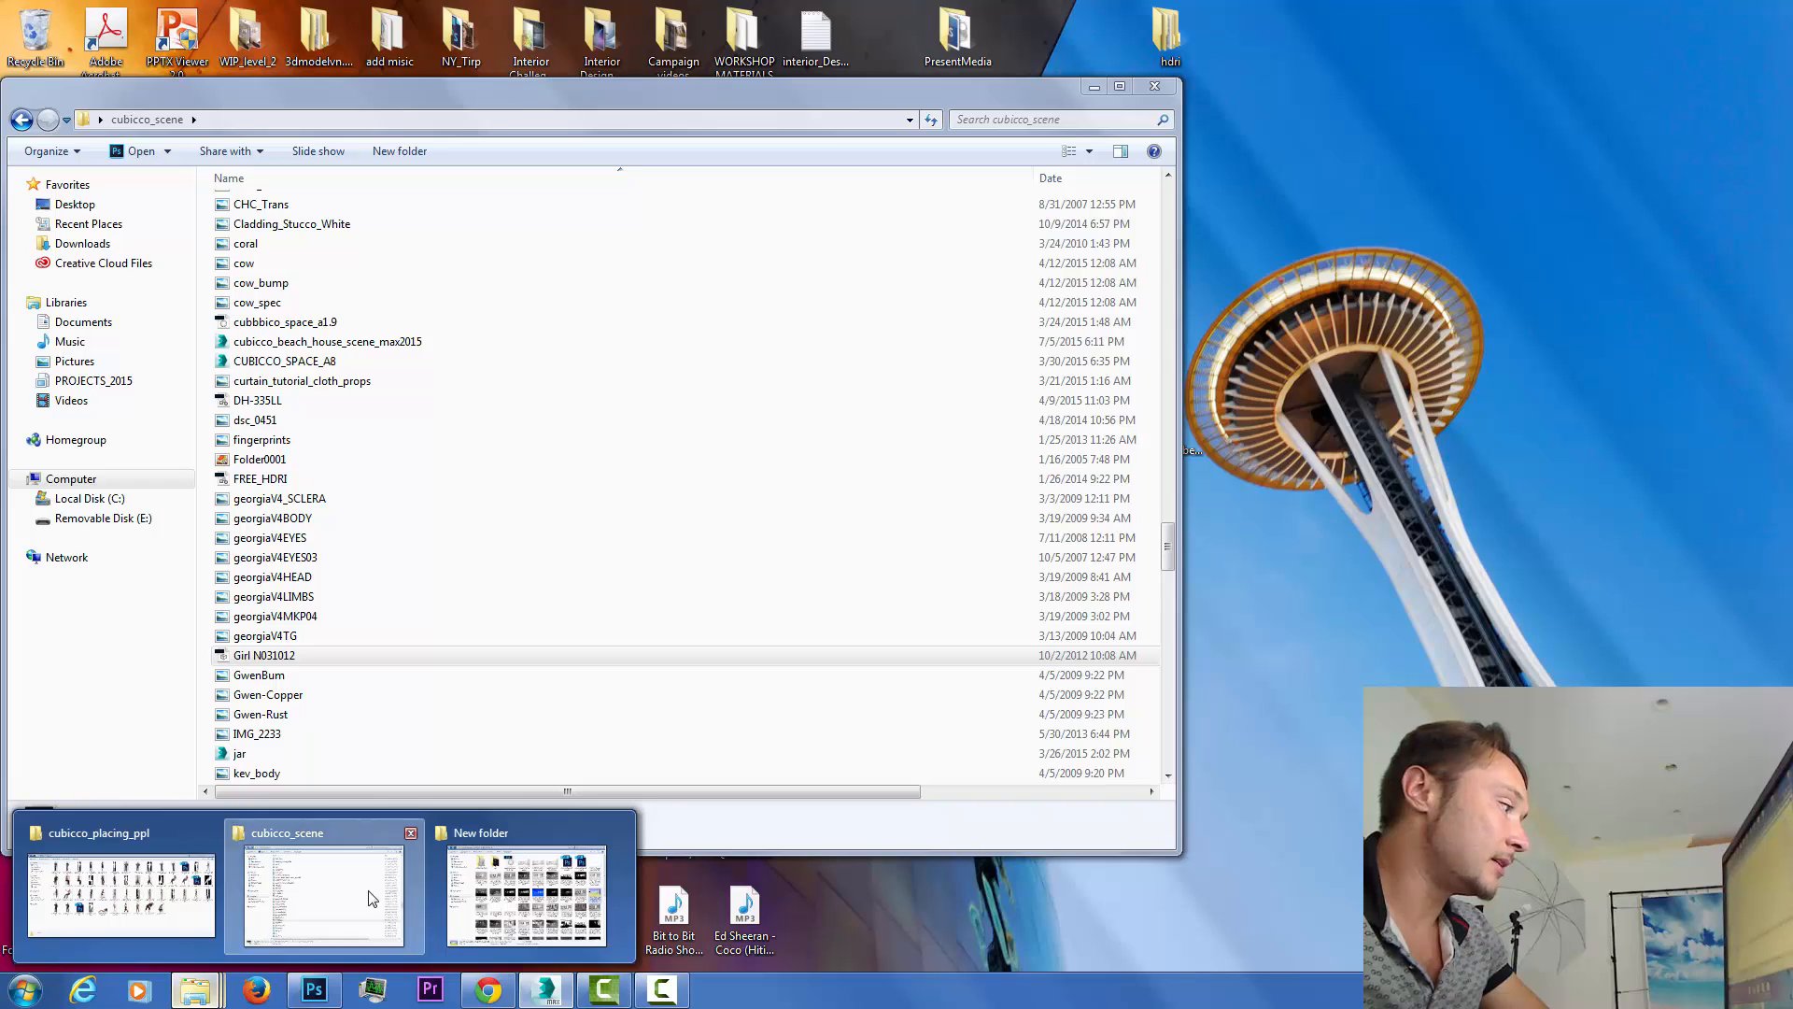
{"action": "left_click", "coordinate": [324, 896]}
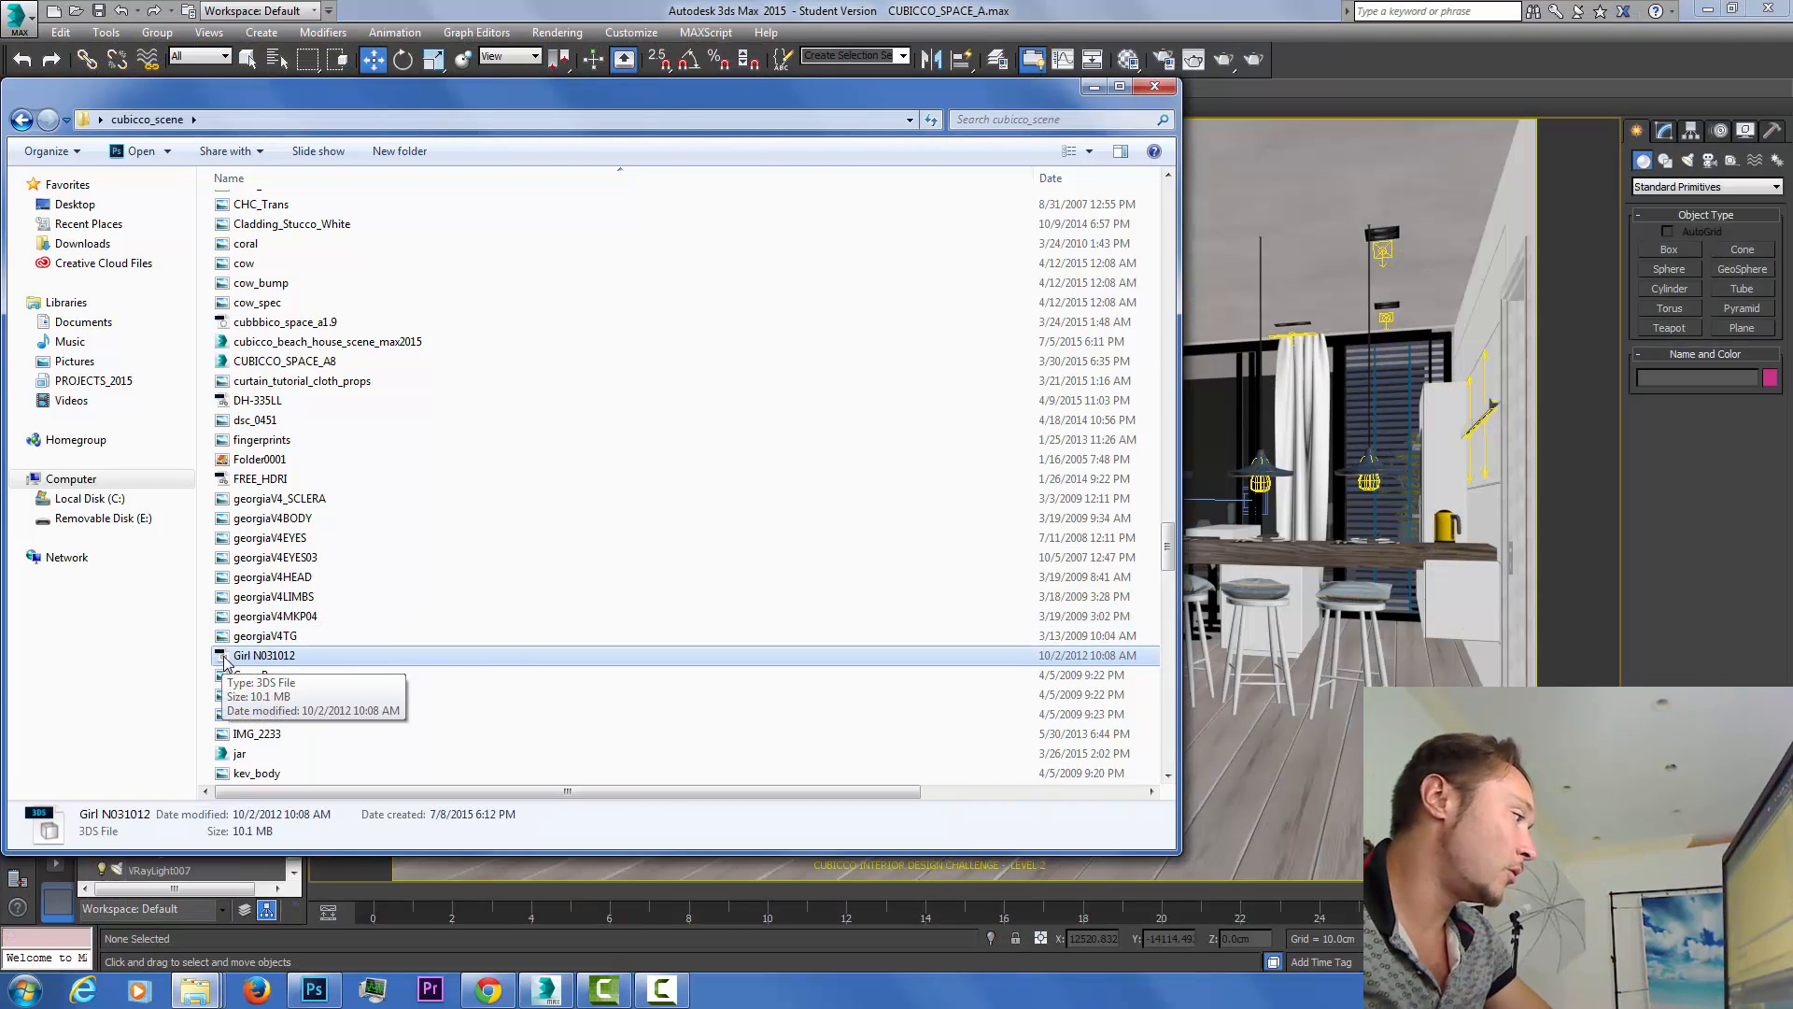
{"action": "left_click_drag", "start_coordinate": [265, 655], "coordinate": [1332, 719]}
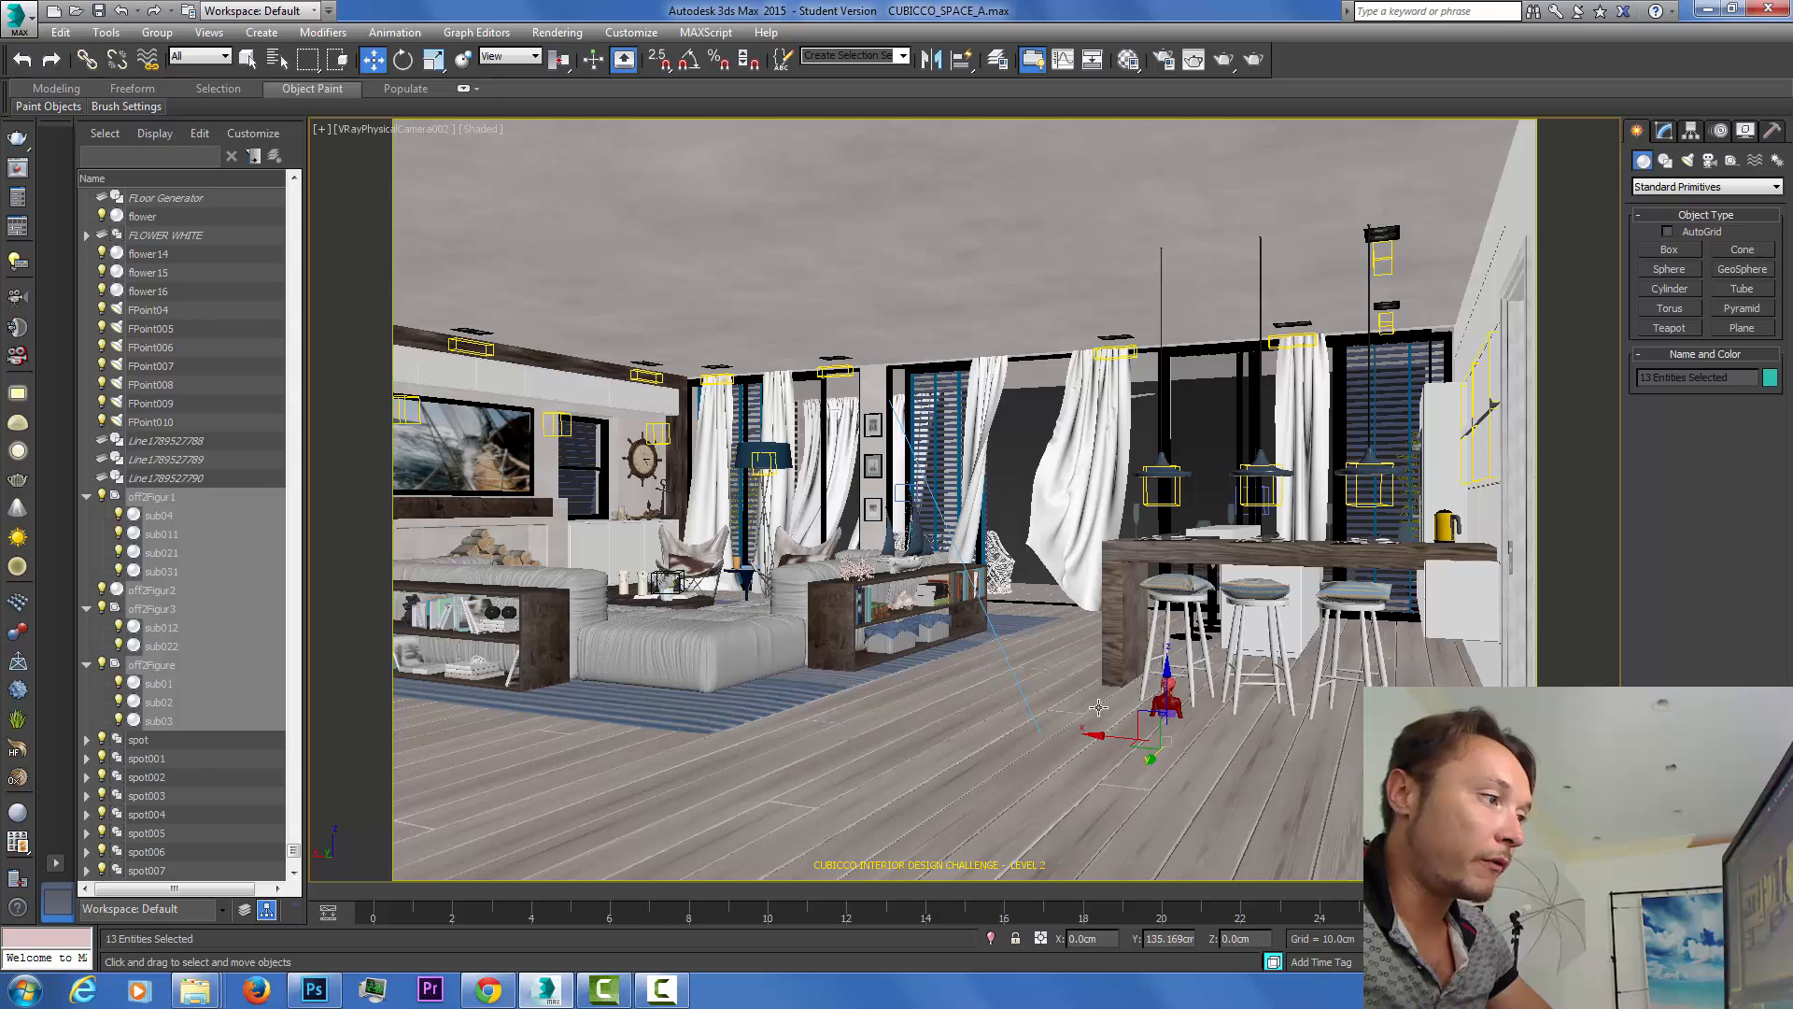
{"action": "left_click_drag", "start_coordinate": [1169, 696], "coordinate": [1022, 634]}
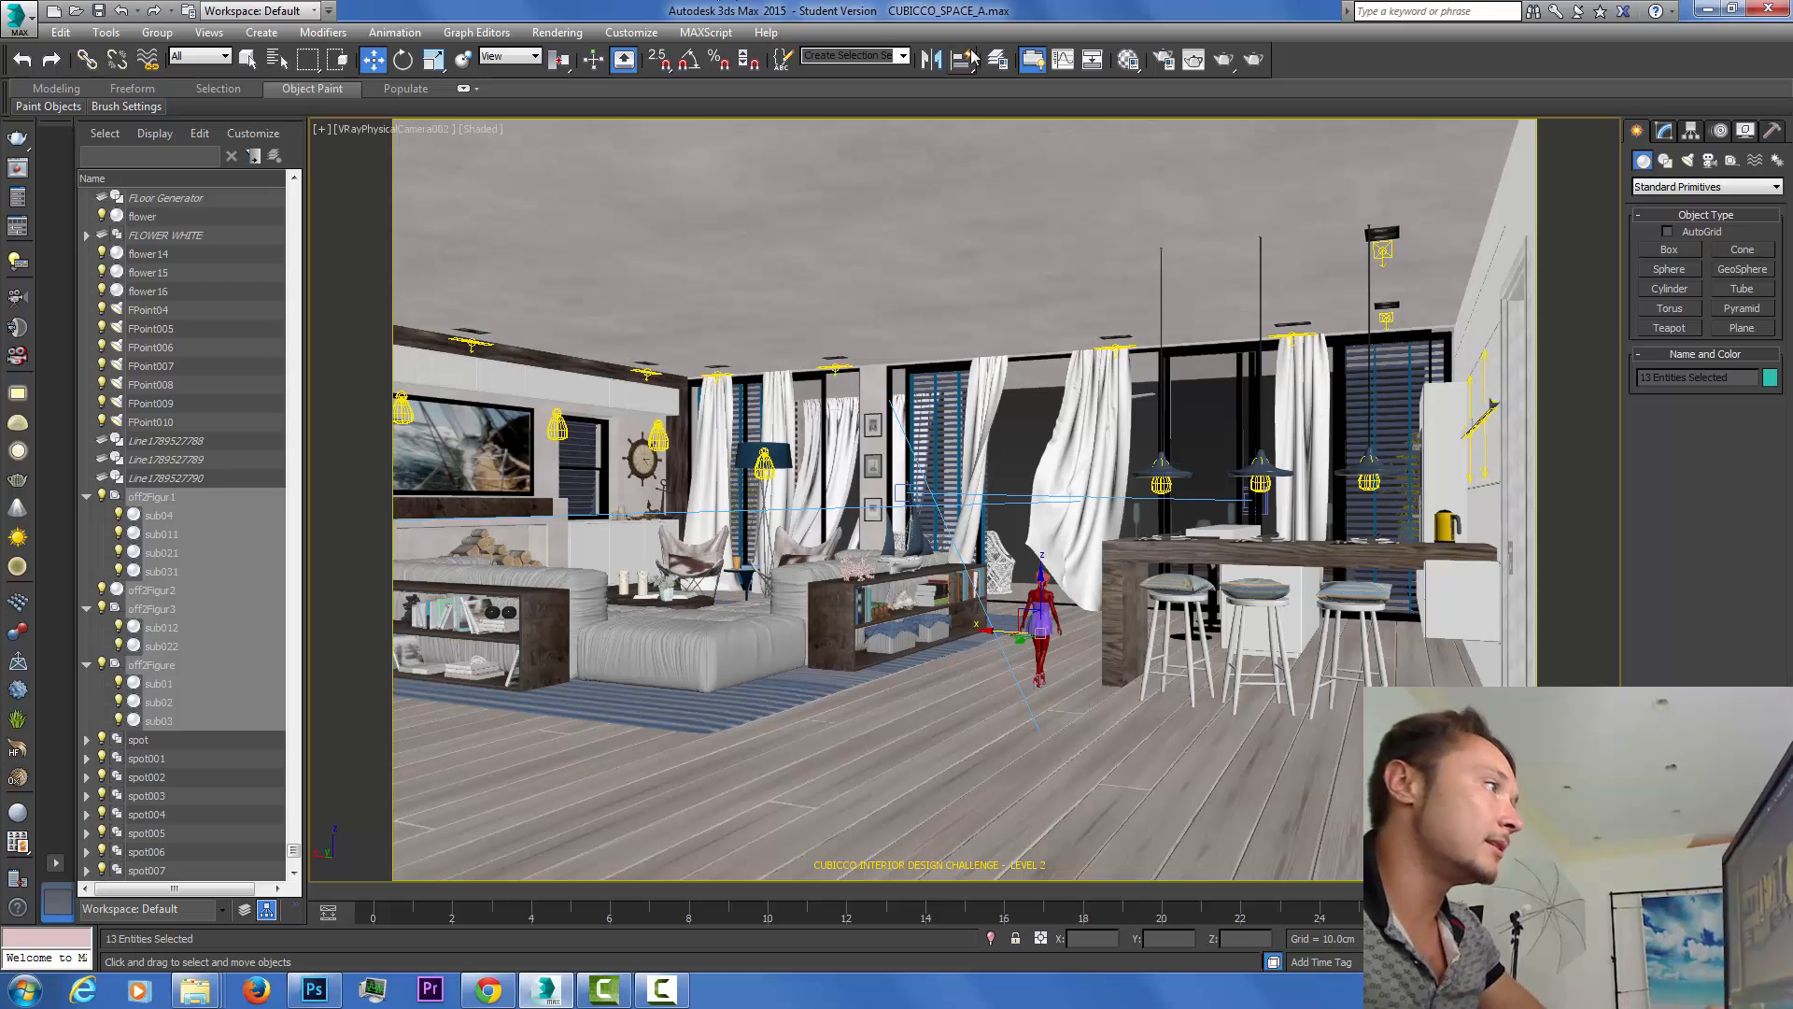
Look up the conversion of 1 inch to centimetres in the browser and return to 3ds Max.
{"action": "left_click", "coordinate": [486, 990]}
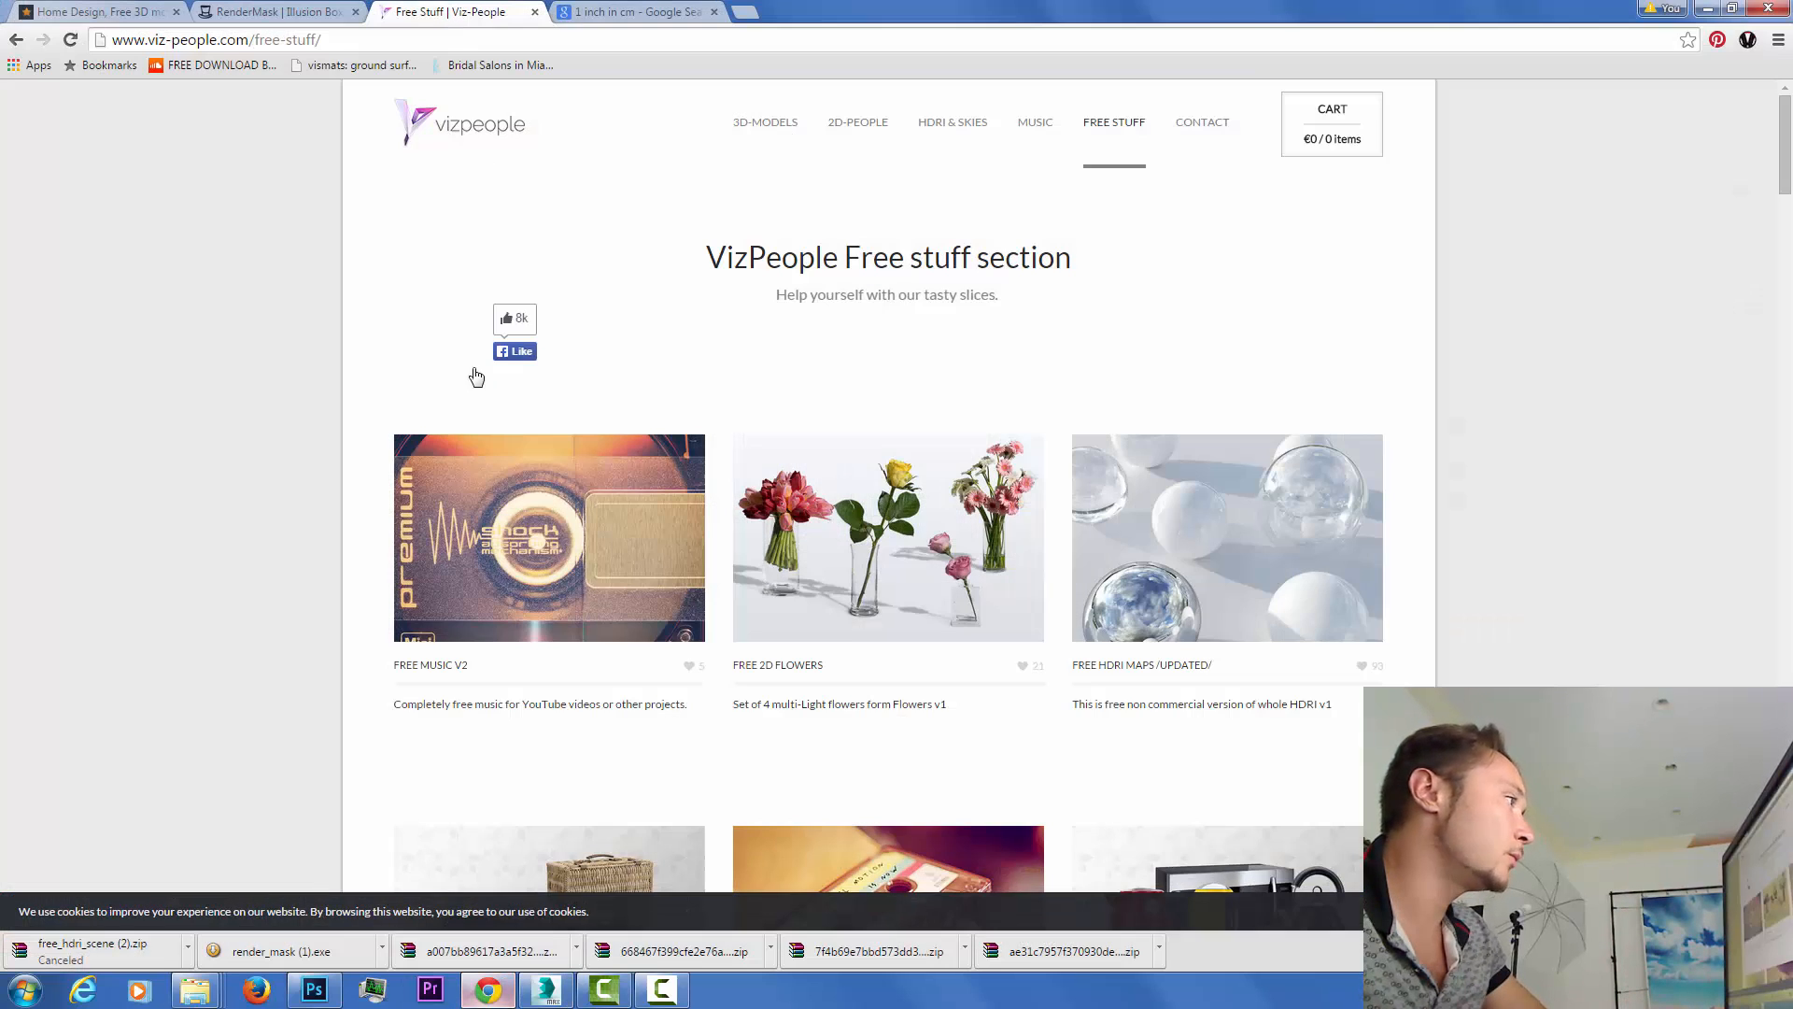
{"action": "left_click", "coordinate": [583, 19]}
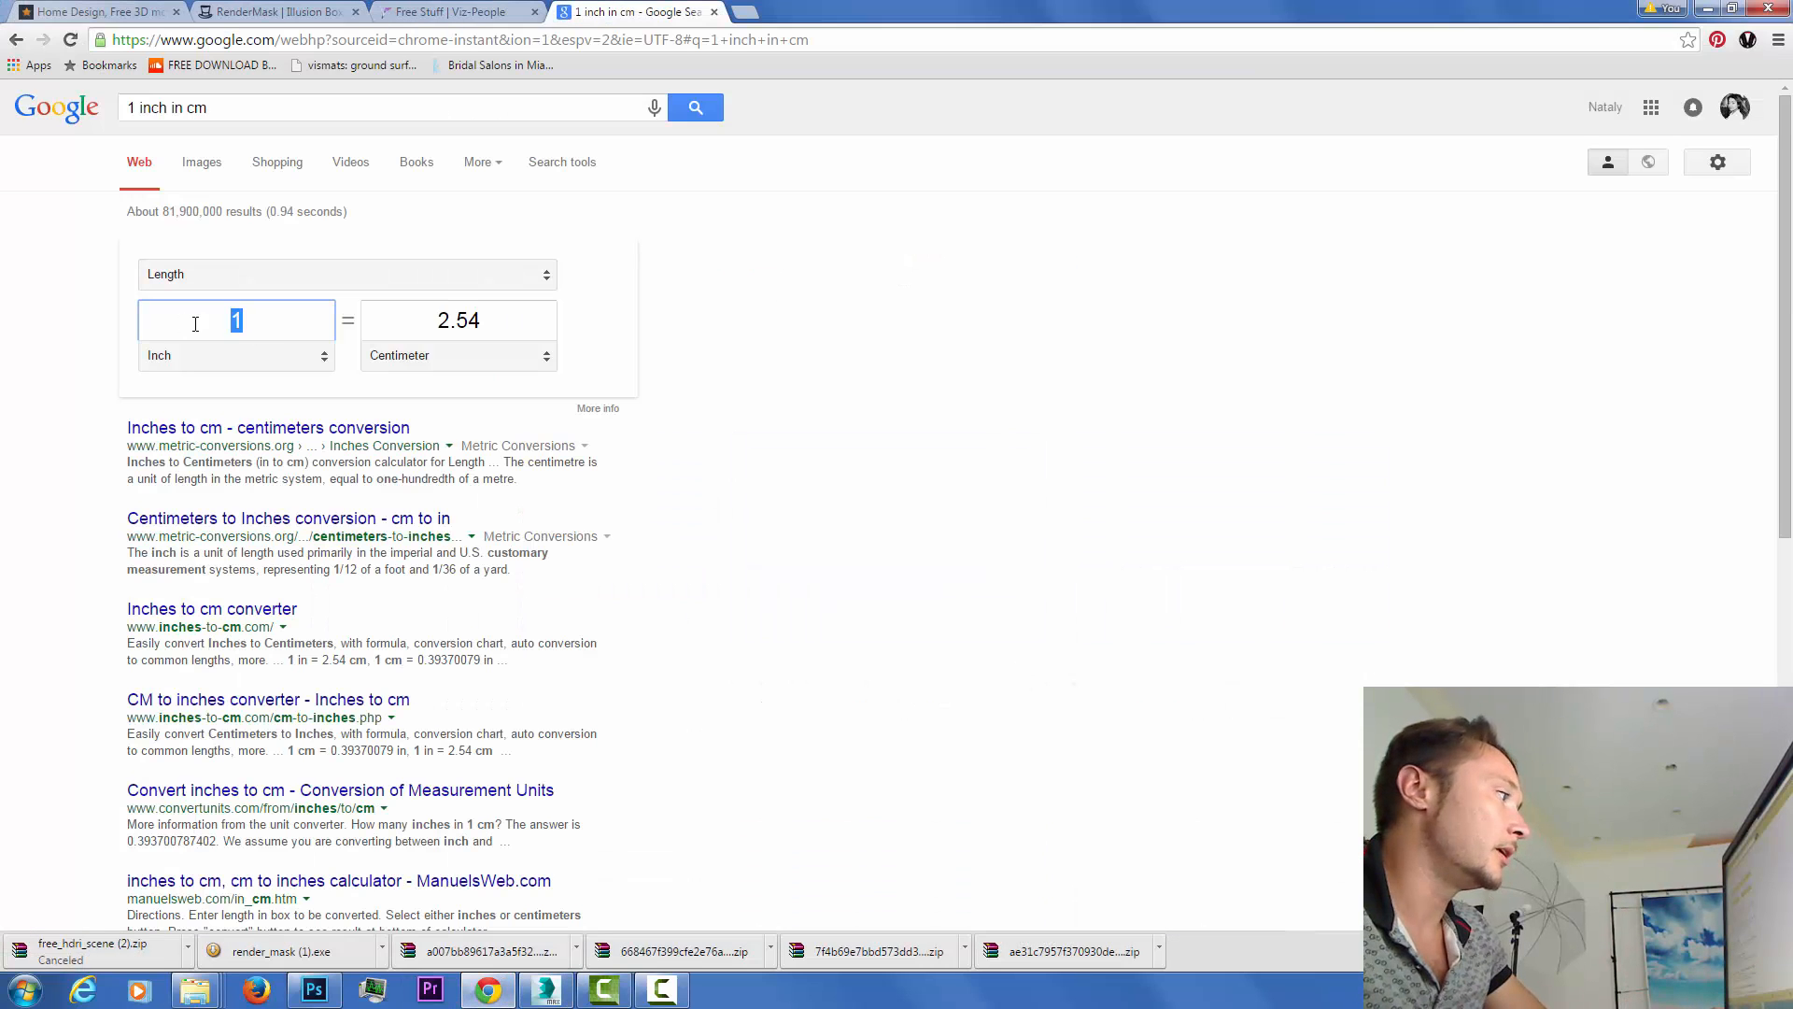
{"action": "left_click", "coordinate": [508, 319]}
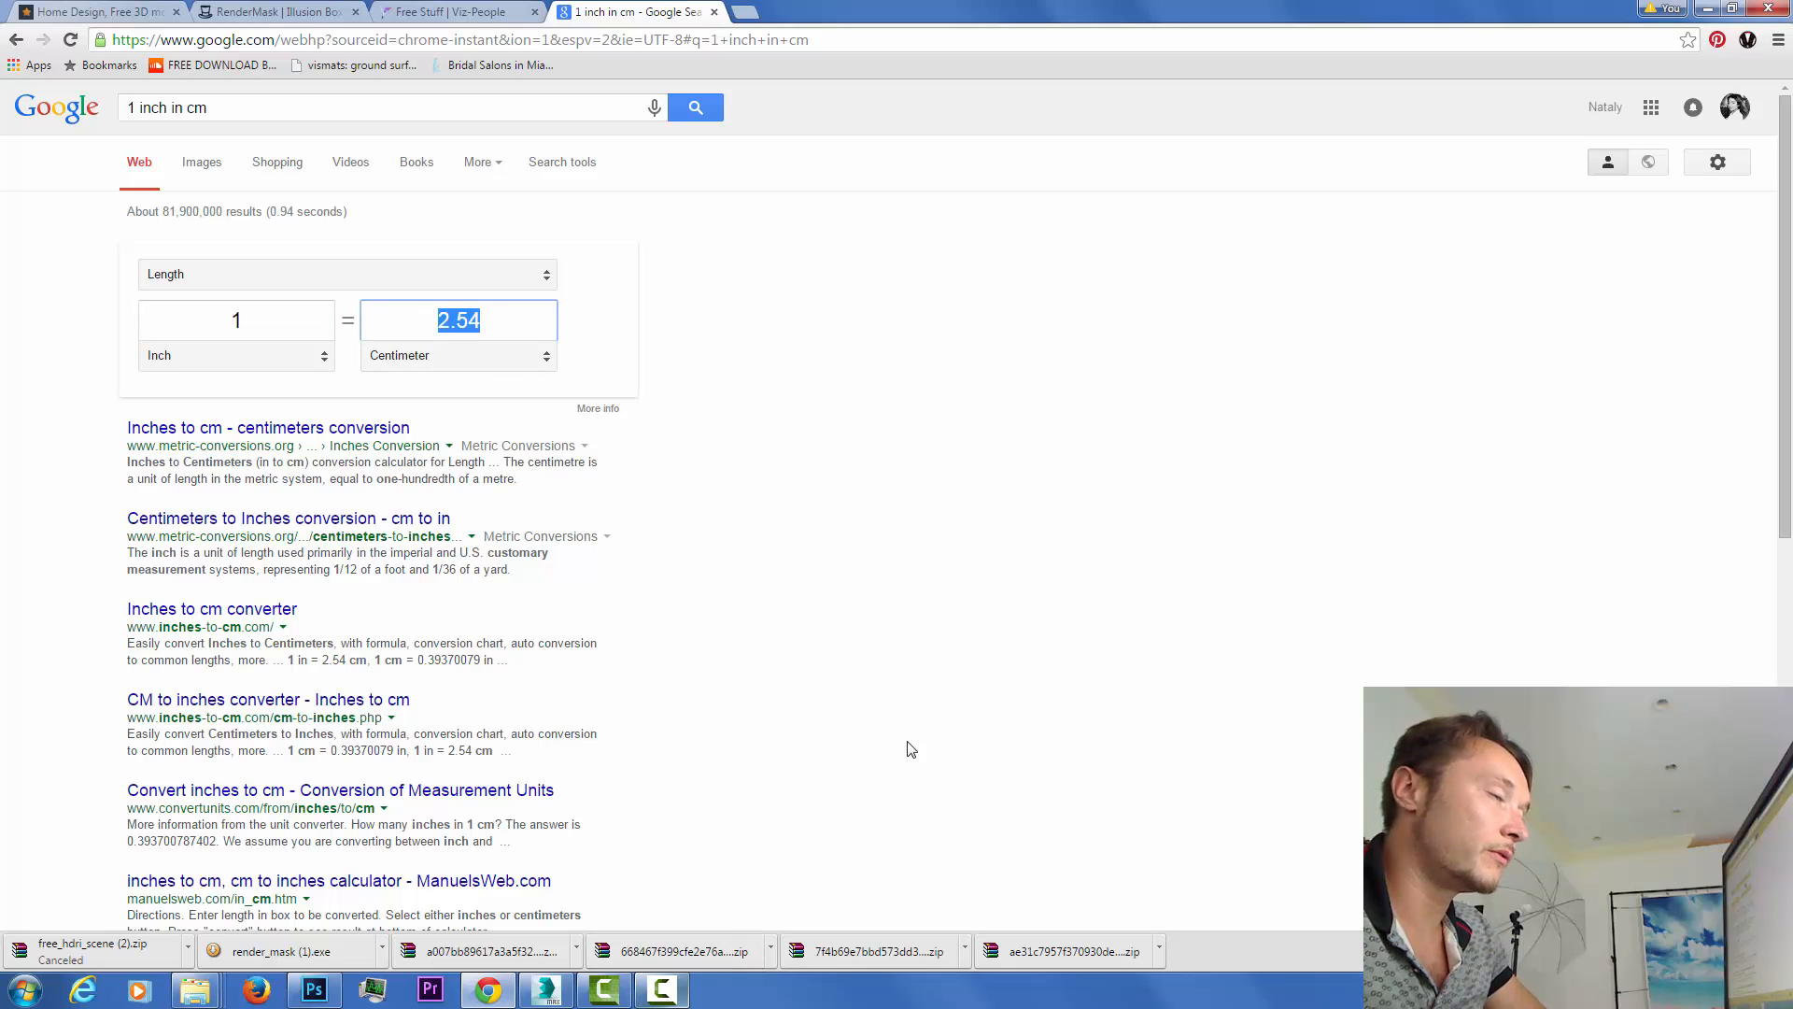
{"action": "left_click", "coordinate": [1703, 8]}
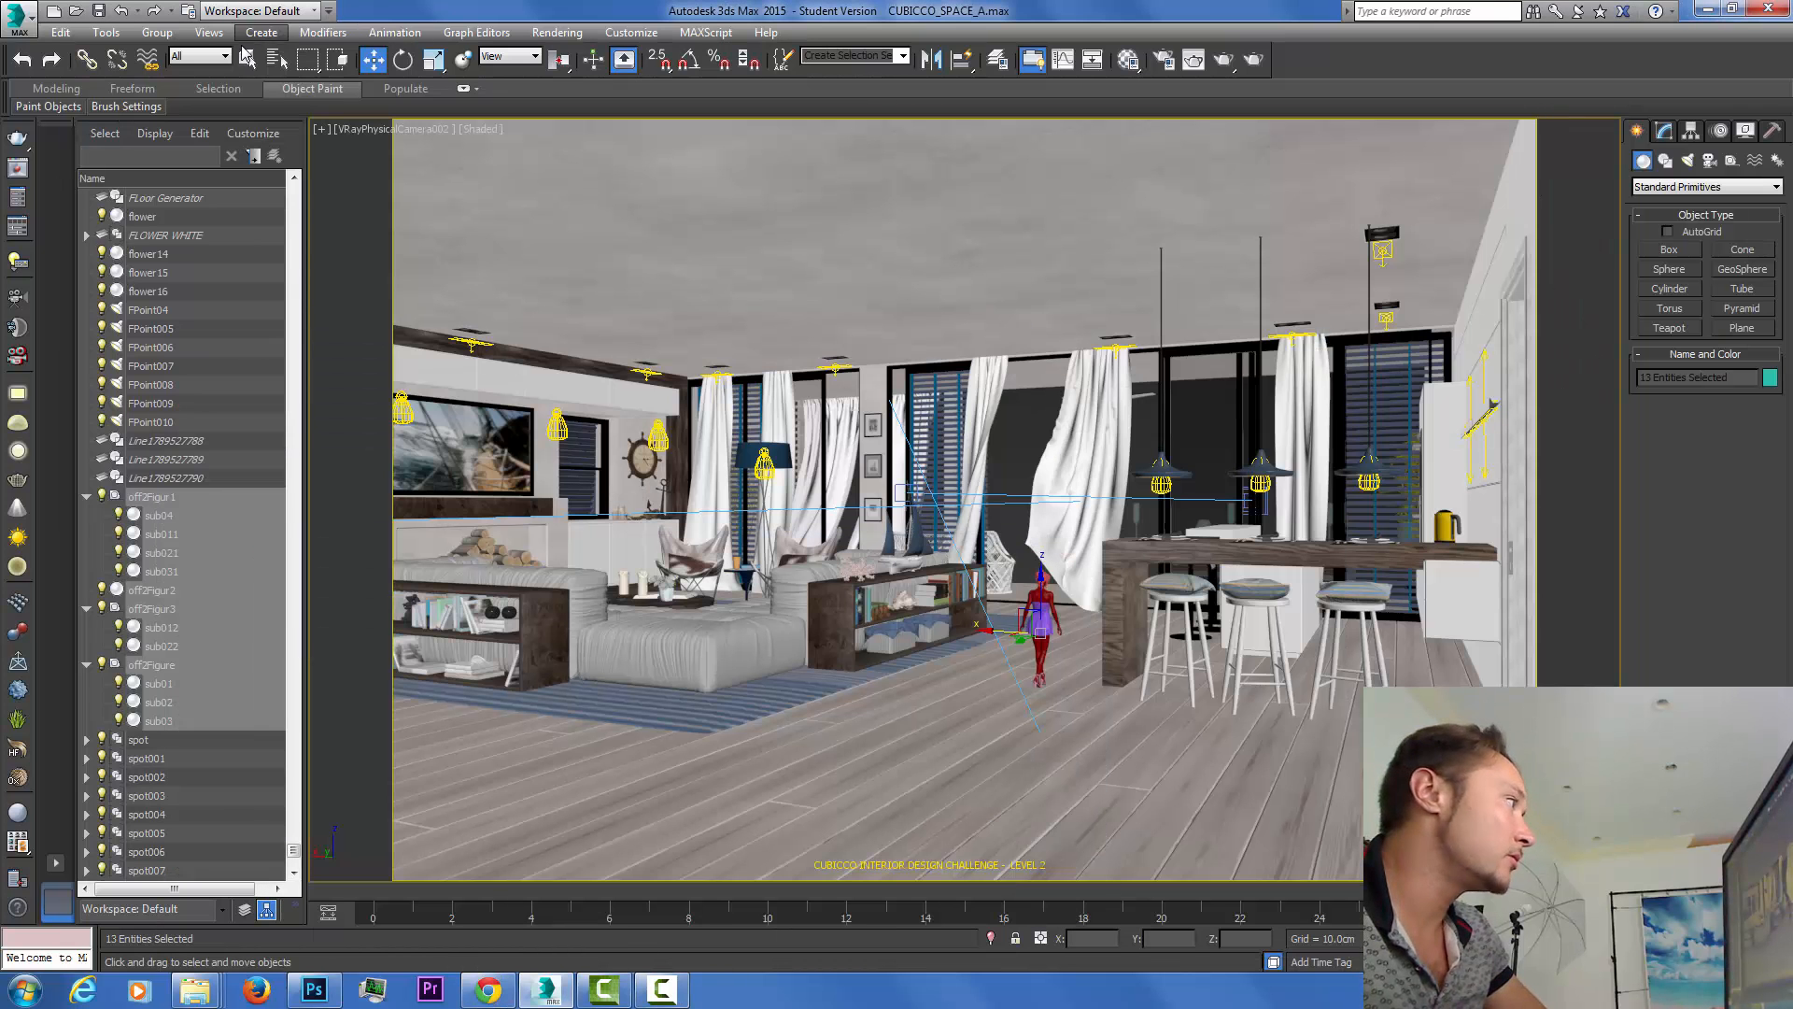
Scale the imported figure uniformly to 254 percent with an exact offset value.
{"action": "left_click", "coordinate": [159, 33]}
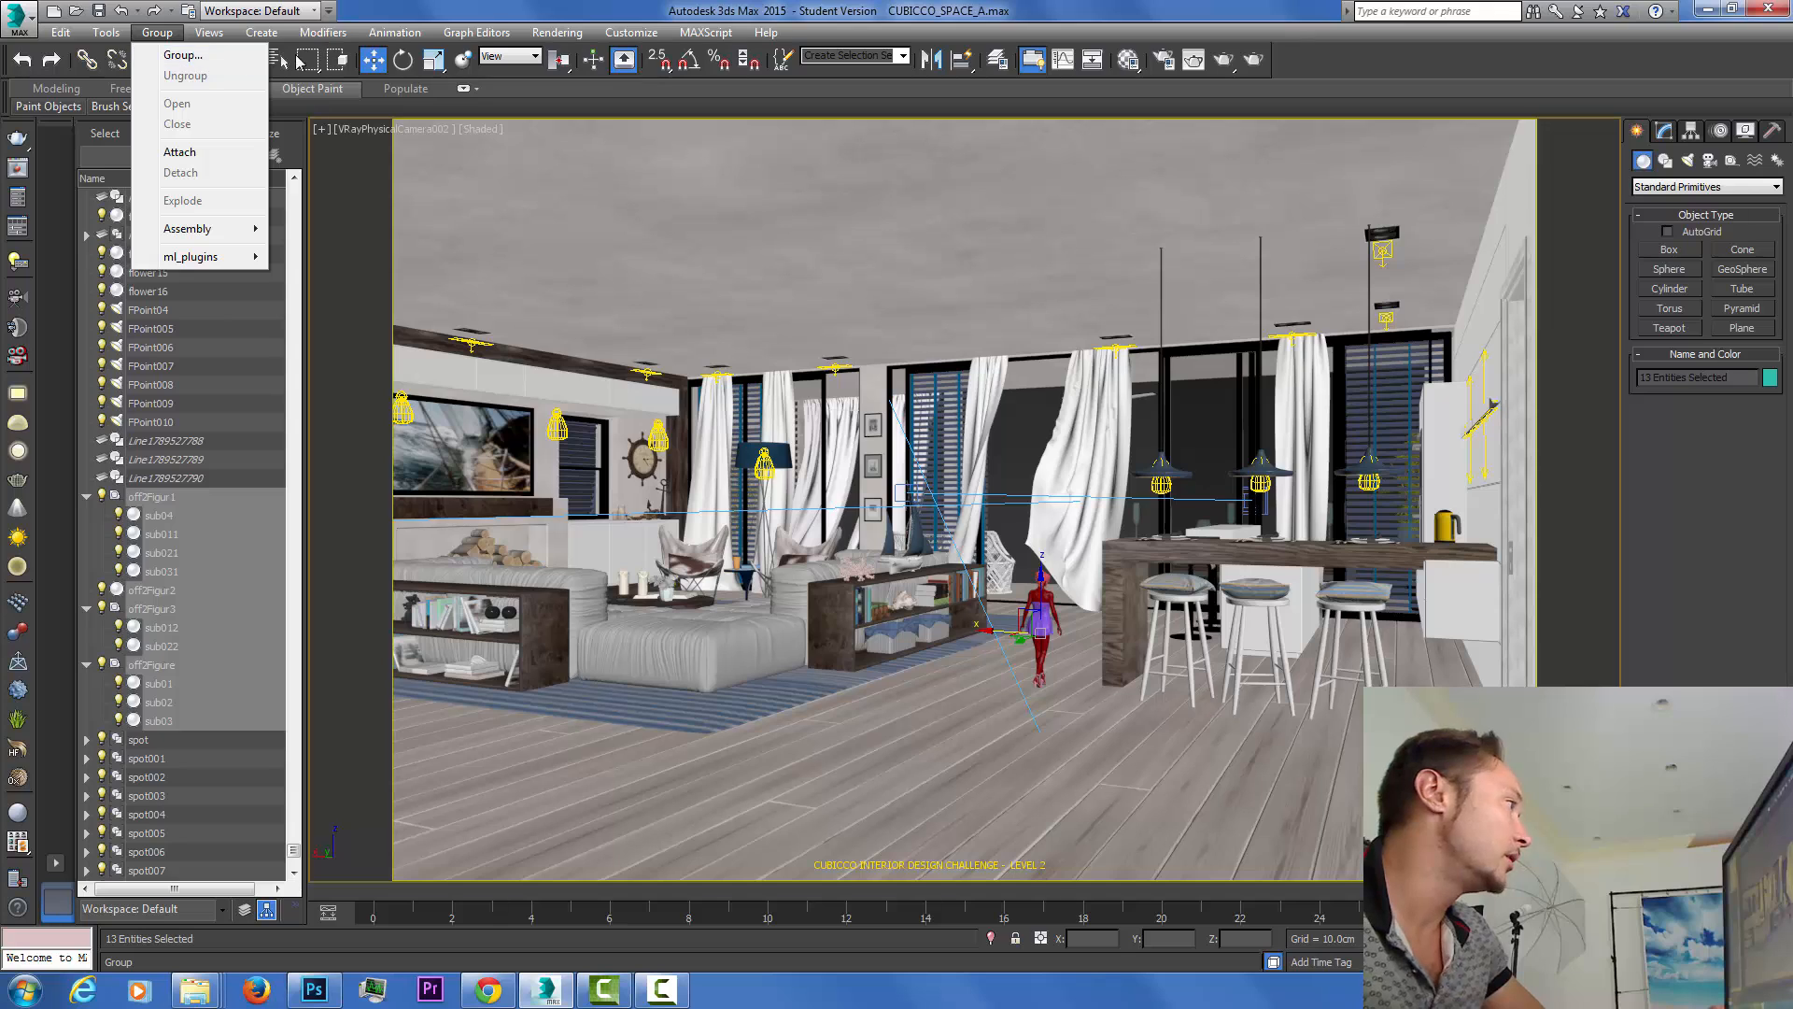
{"action": "left_click", "coordinate": [438, 63]}
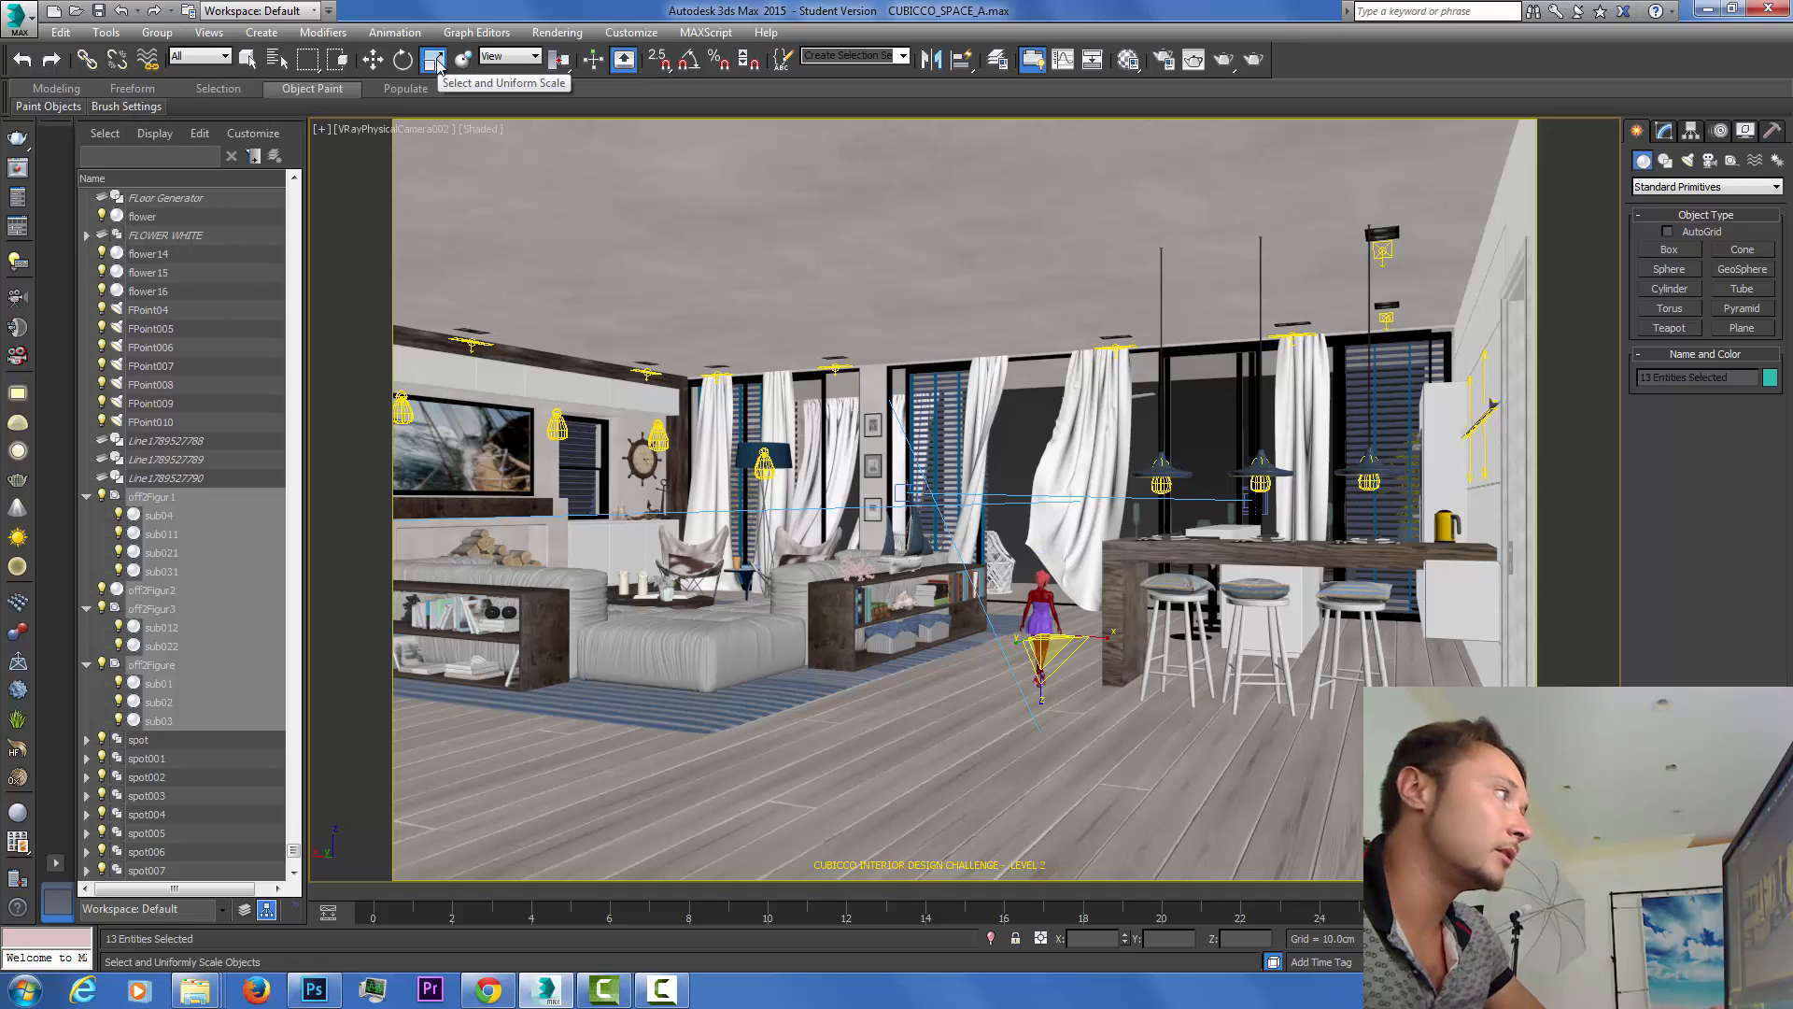
{"action": "right_click", "coordinate": [439, 63]}
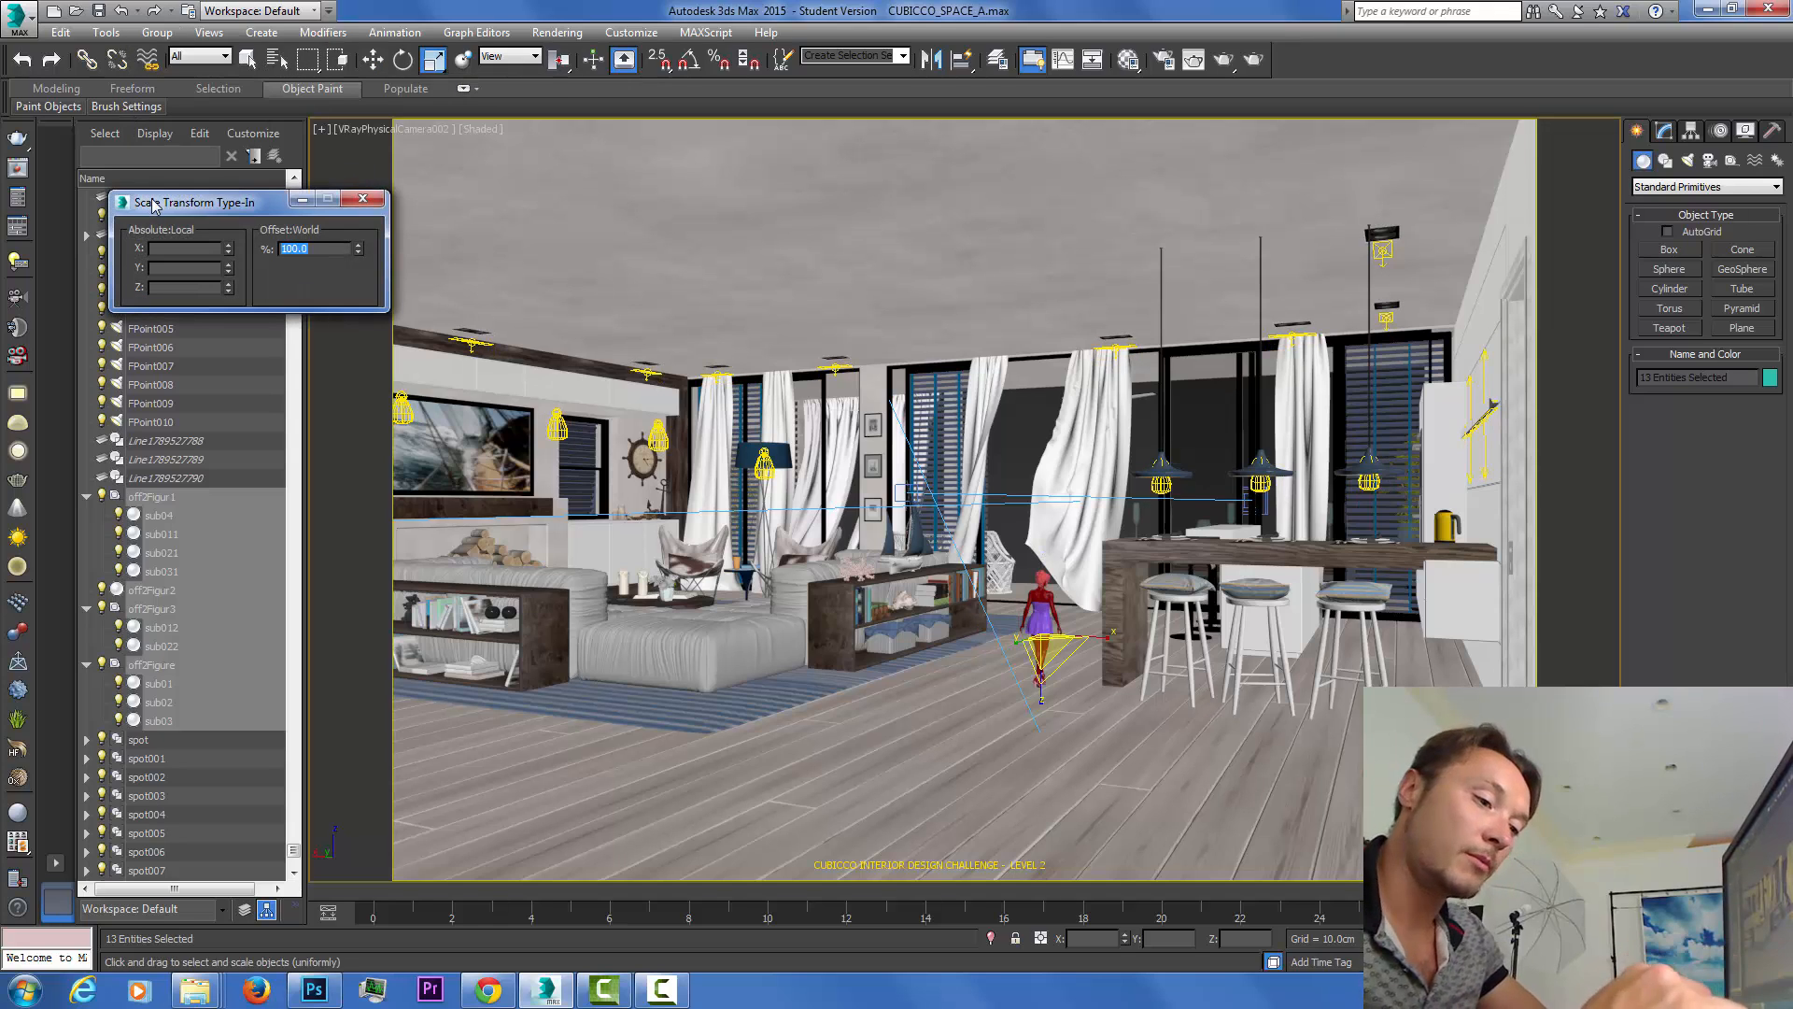
{"action": "type", "text": "254"}
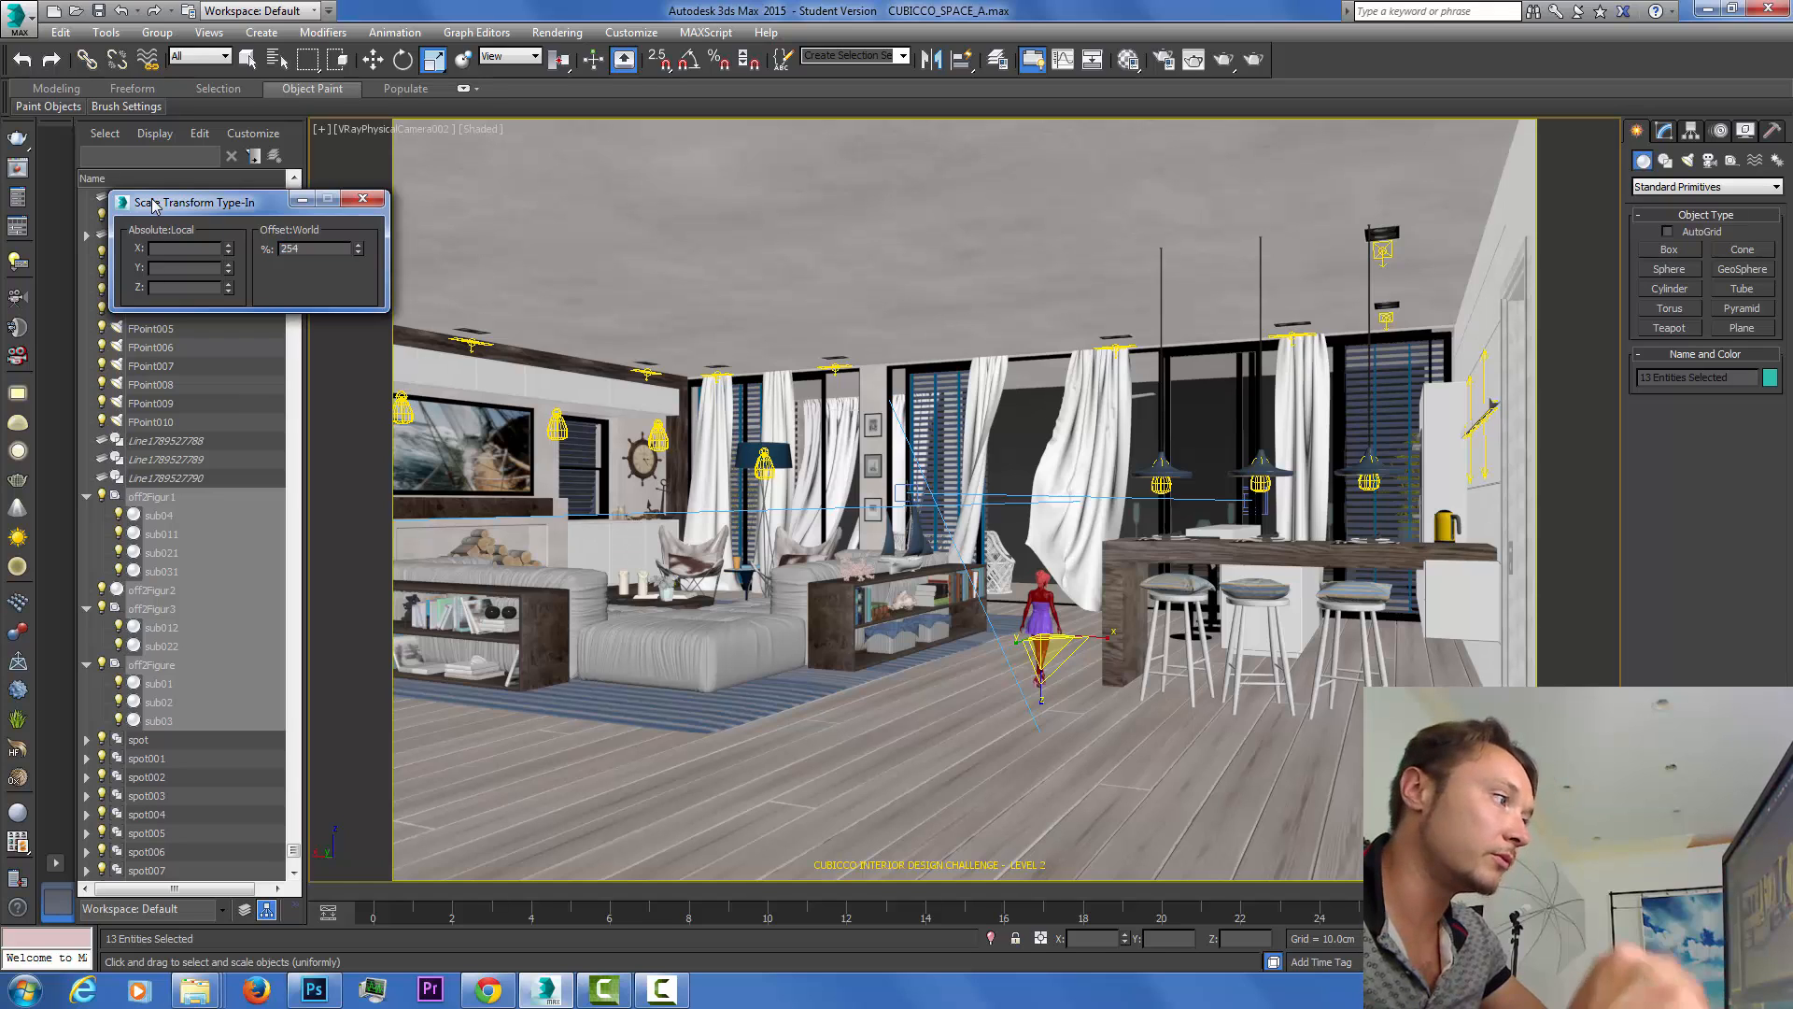
{"action": "key", "text": "Return"}
{"action": "left_click", "coordinate": [363, 198]}
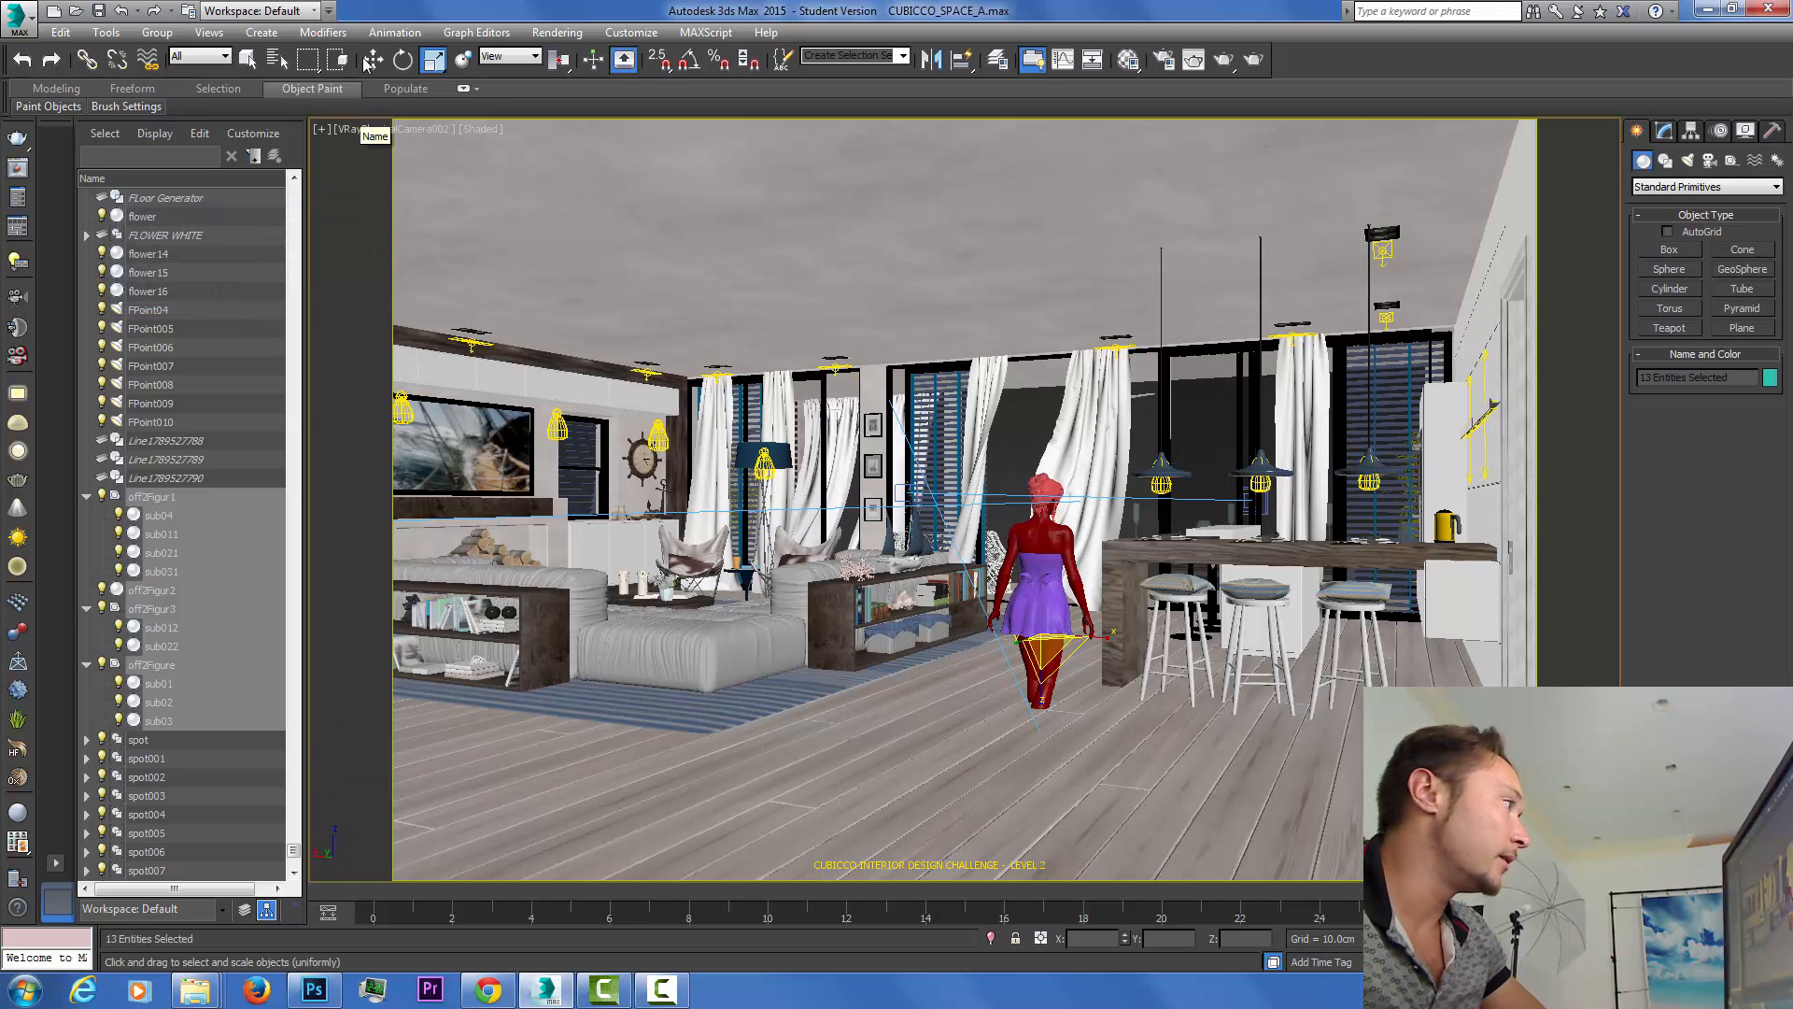
Group all selected parts of the figure under the name girl.
{"action": "left_click", "coordinate": [372, 59]}
{"action": "left_click", "coordinate": [156, 33]}
{"action": "left_click", "coordinate": [168, 53]}
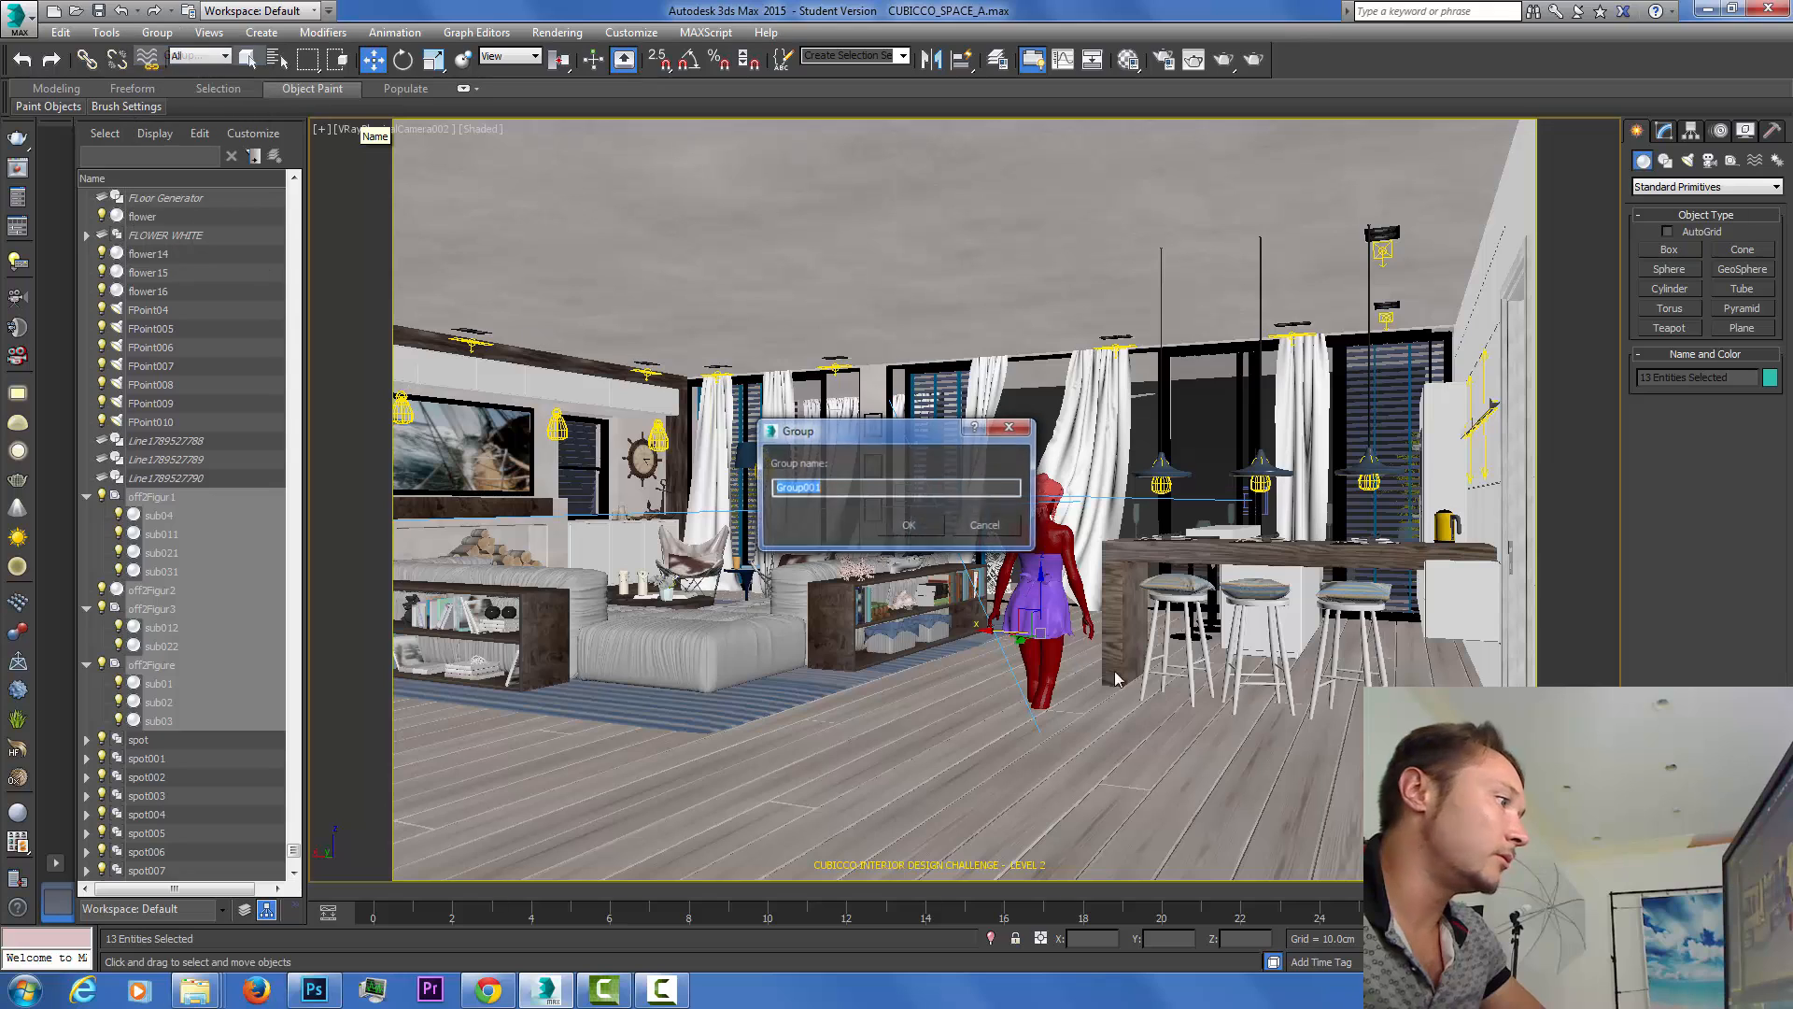
{"action": "type", "text": "g"}
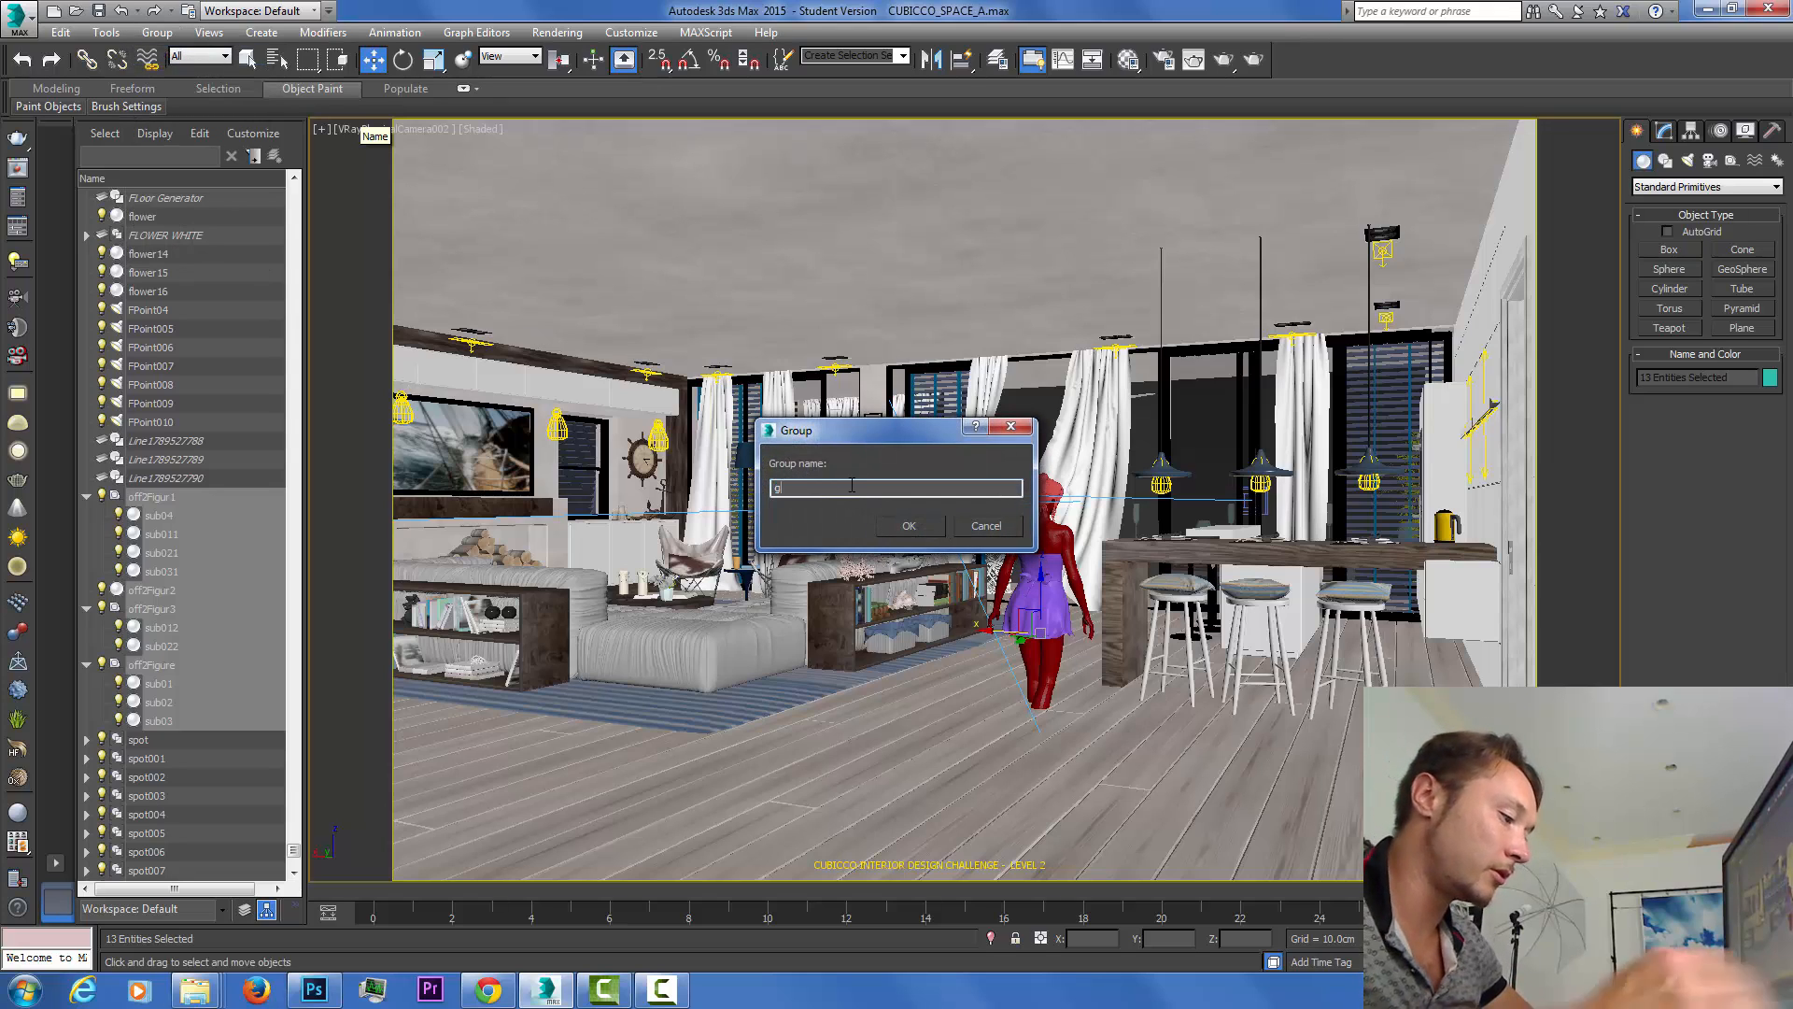
{"action": "type", "text": "irl"}
{"action": "key", "text": "Return"}
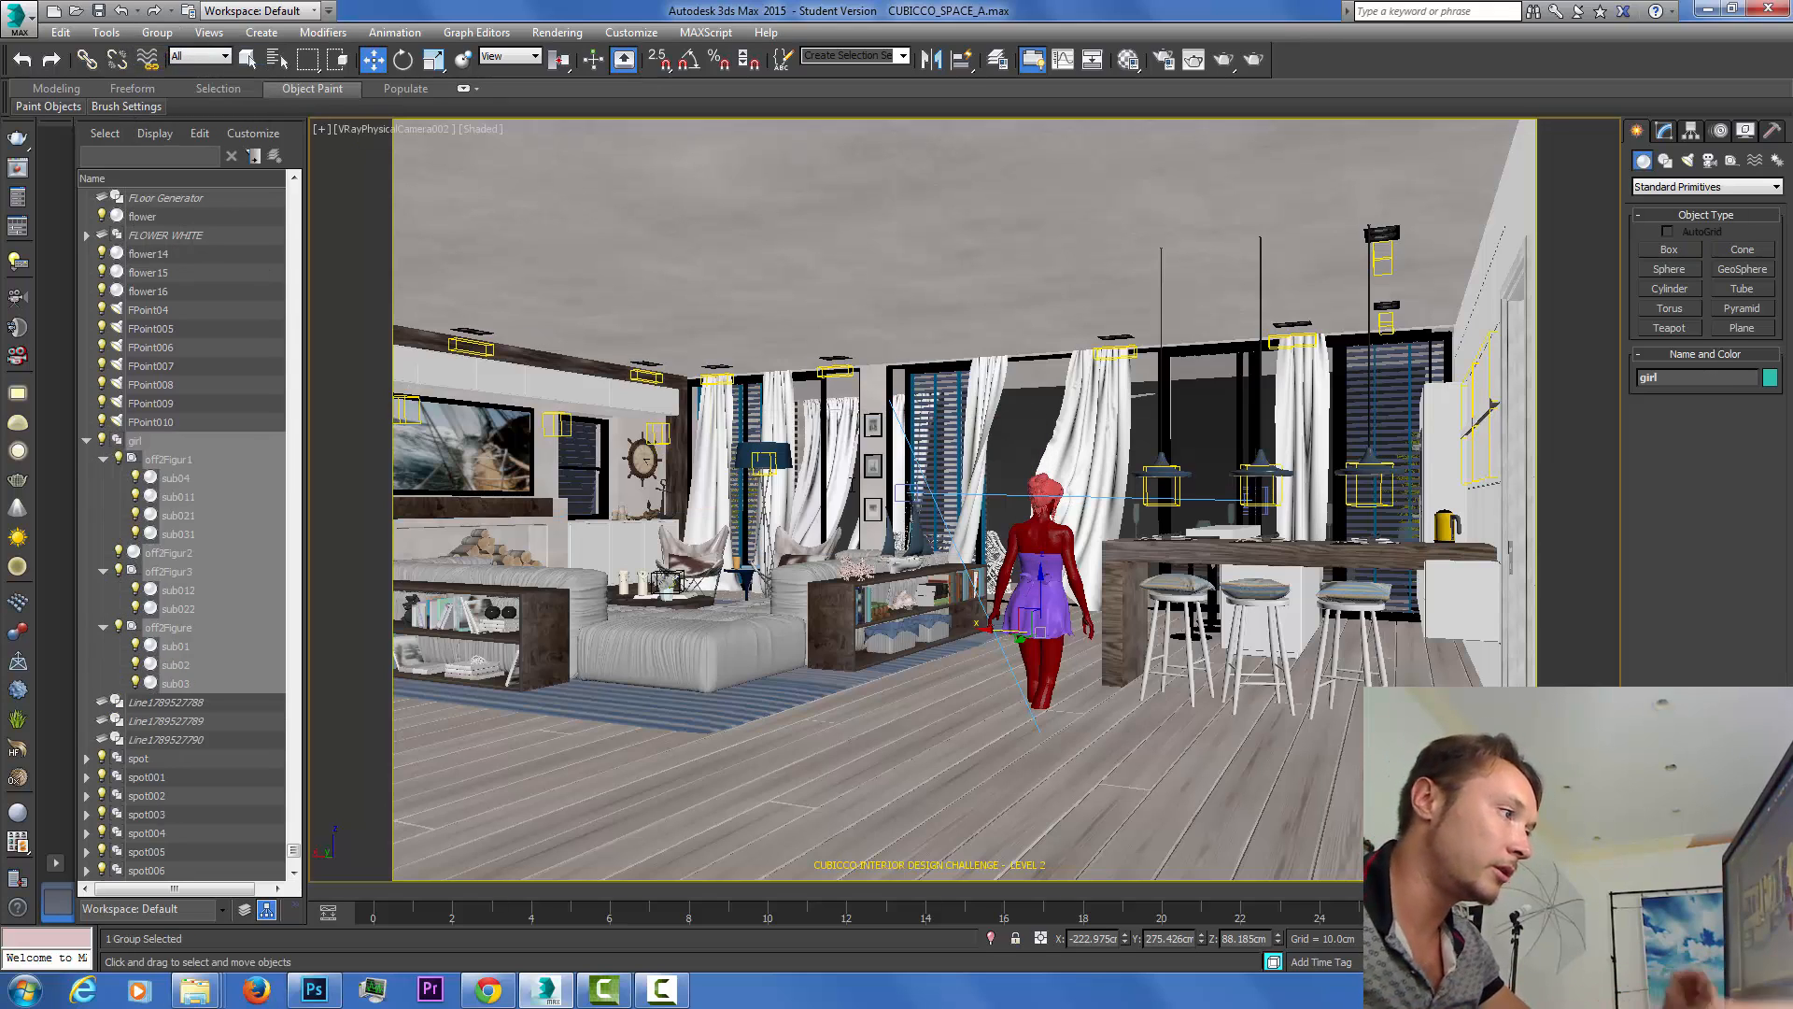
Raise the girl group to about Z 124 cm, shift it towards the bar stools, and check its feet against the floor in Perspective.
{"action": "left_click_drag", "start_coordinate": [1041, 586], "coordinate": [1041, 524]}
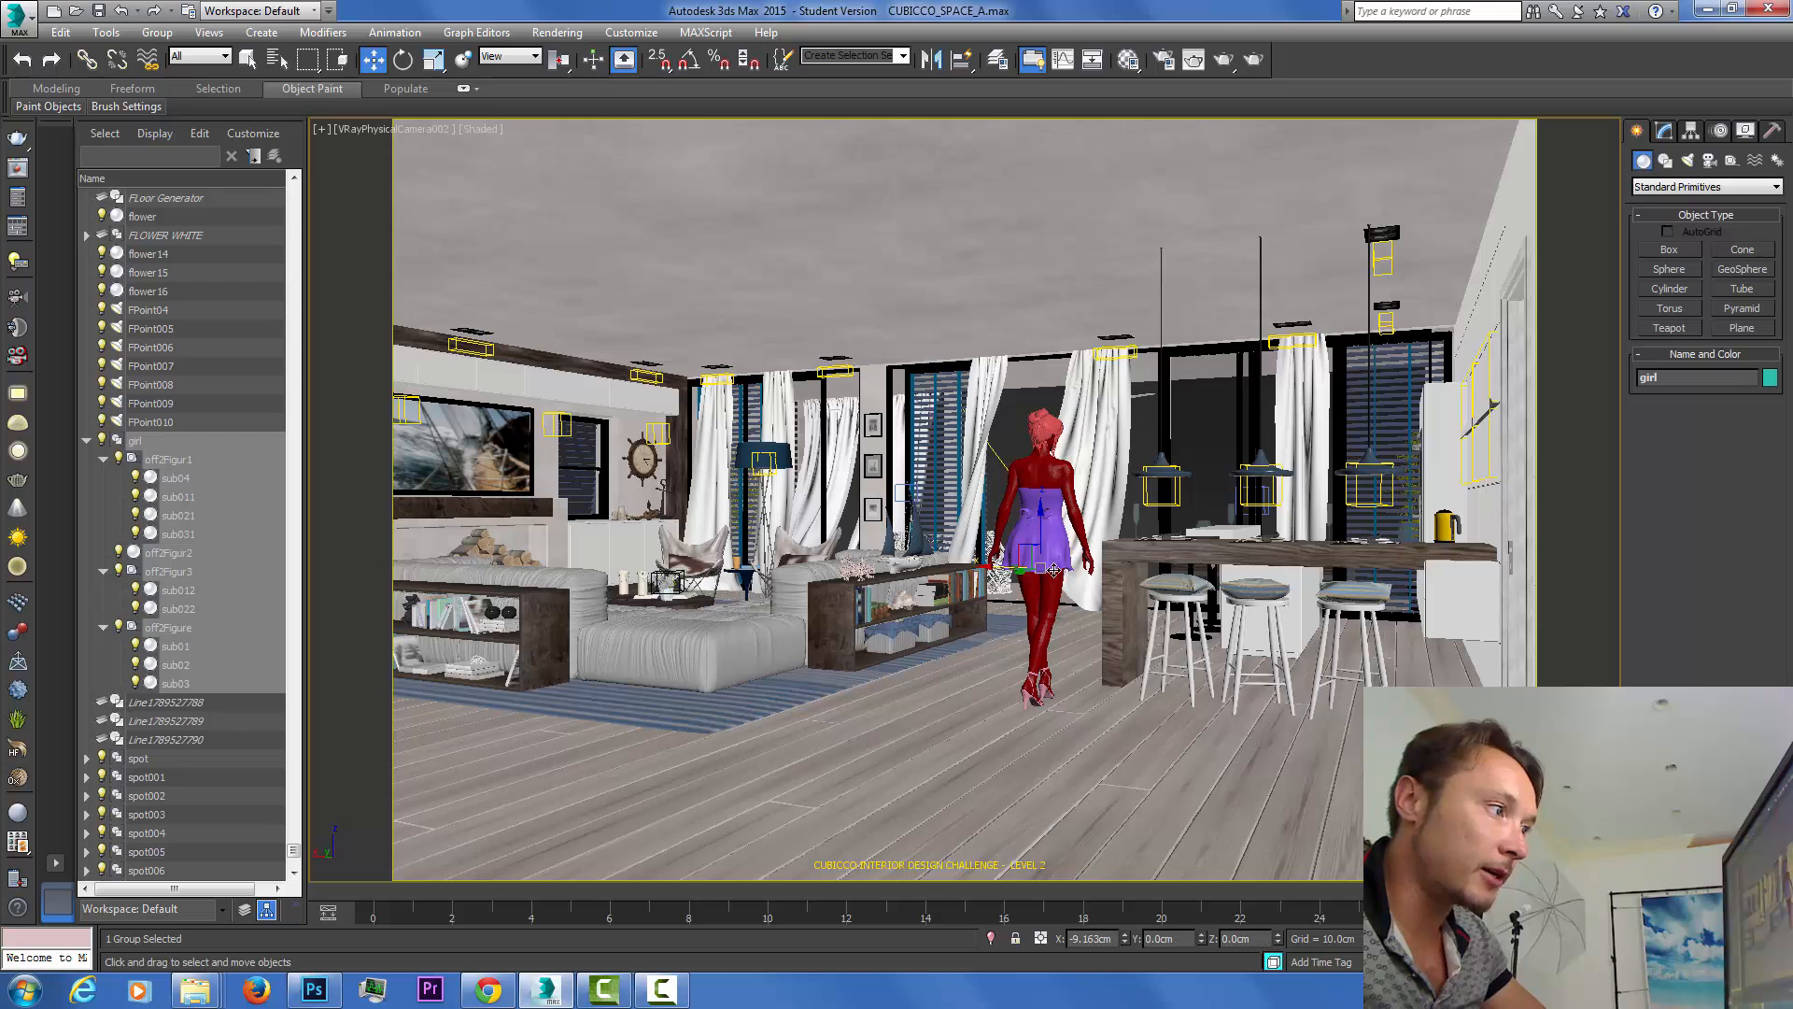
{"action": "left_click_drag", "start_coordinate": [1053, 570], "coordinate": [1080, 573]}
{"action": "key", "text": "p"}
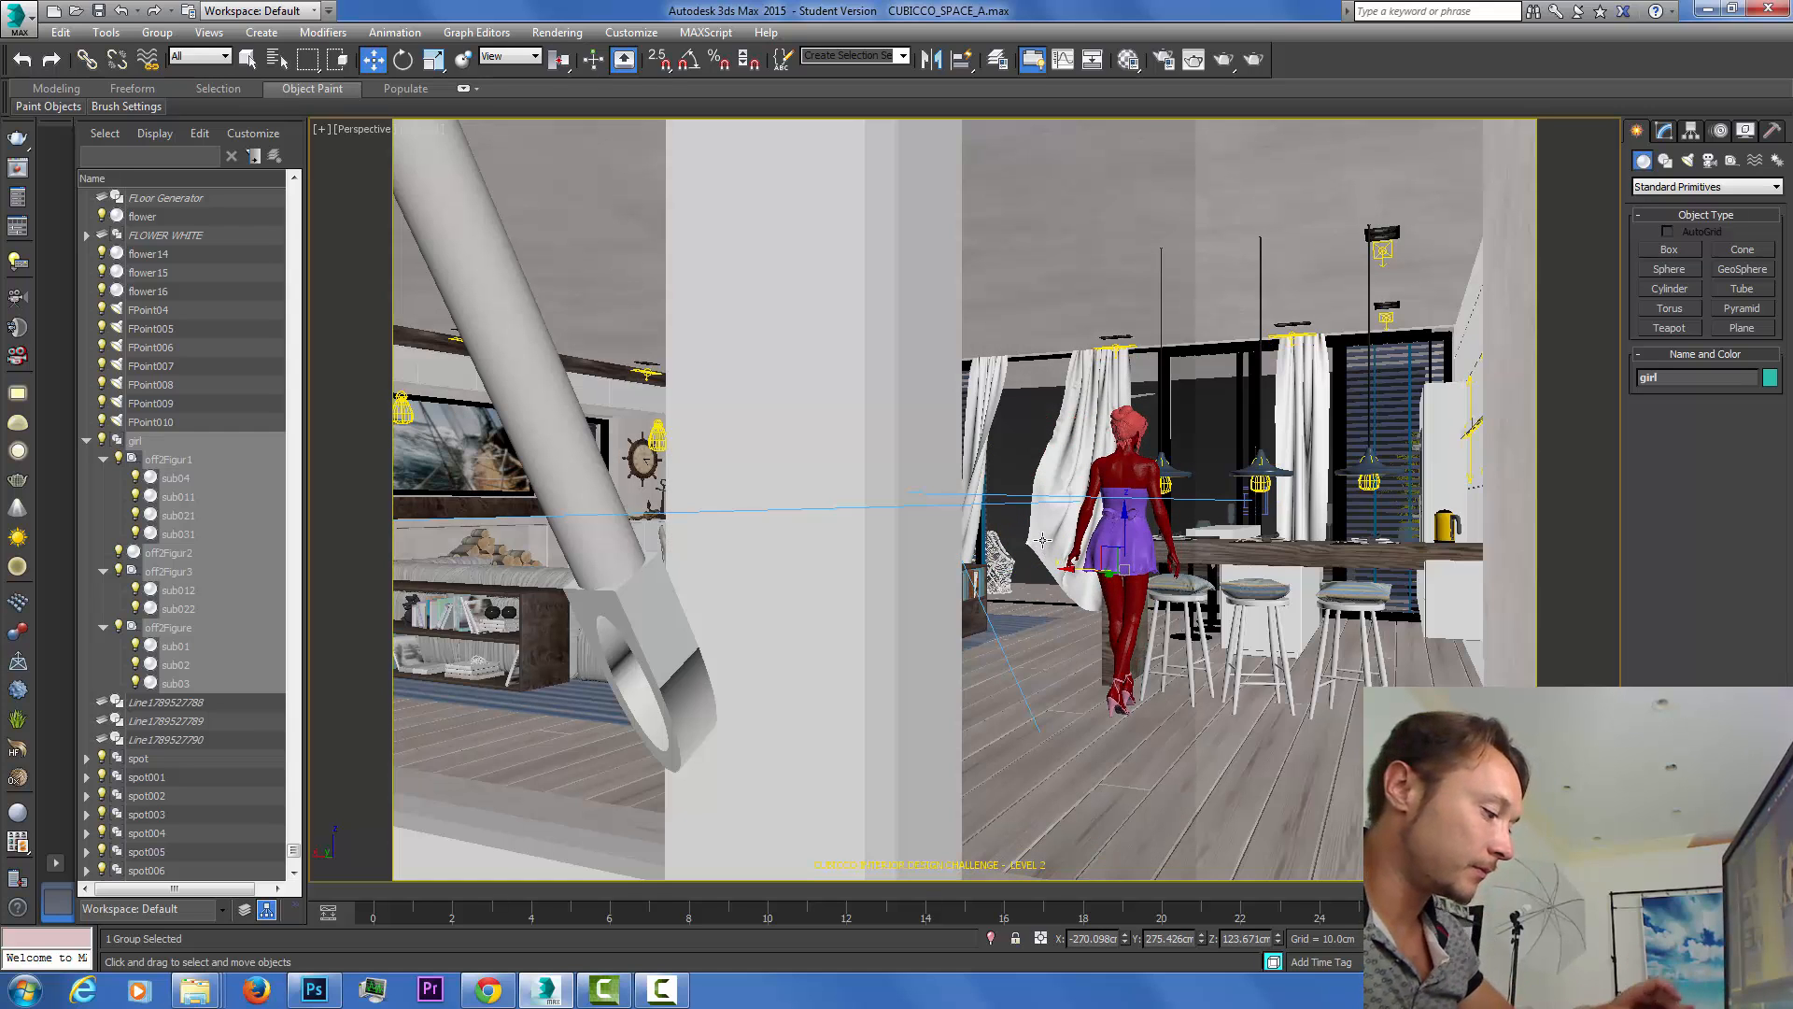
{"action": "key", "text": "z"}
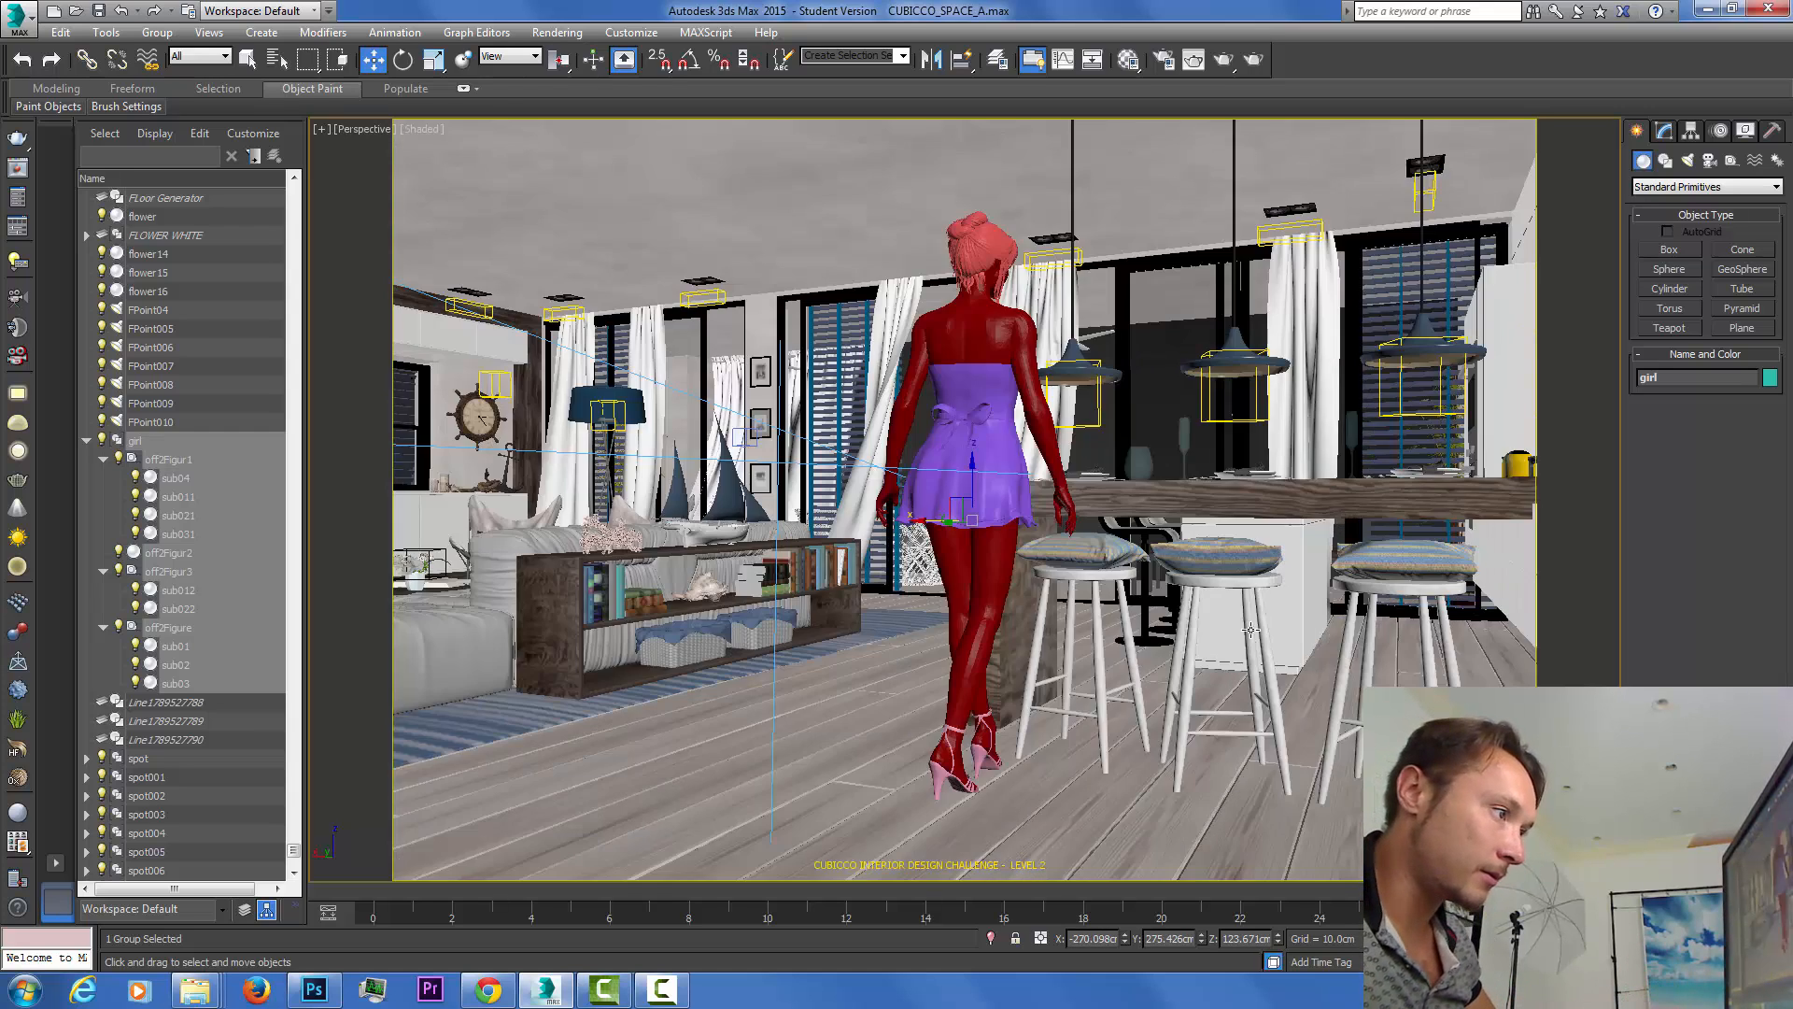
{"action": "left_click_drag", "start_coordinate": [1229, 631], "coordinate": [1242, 595]}
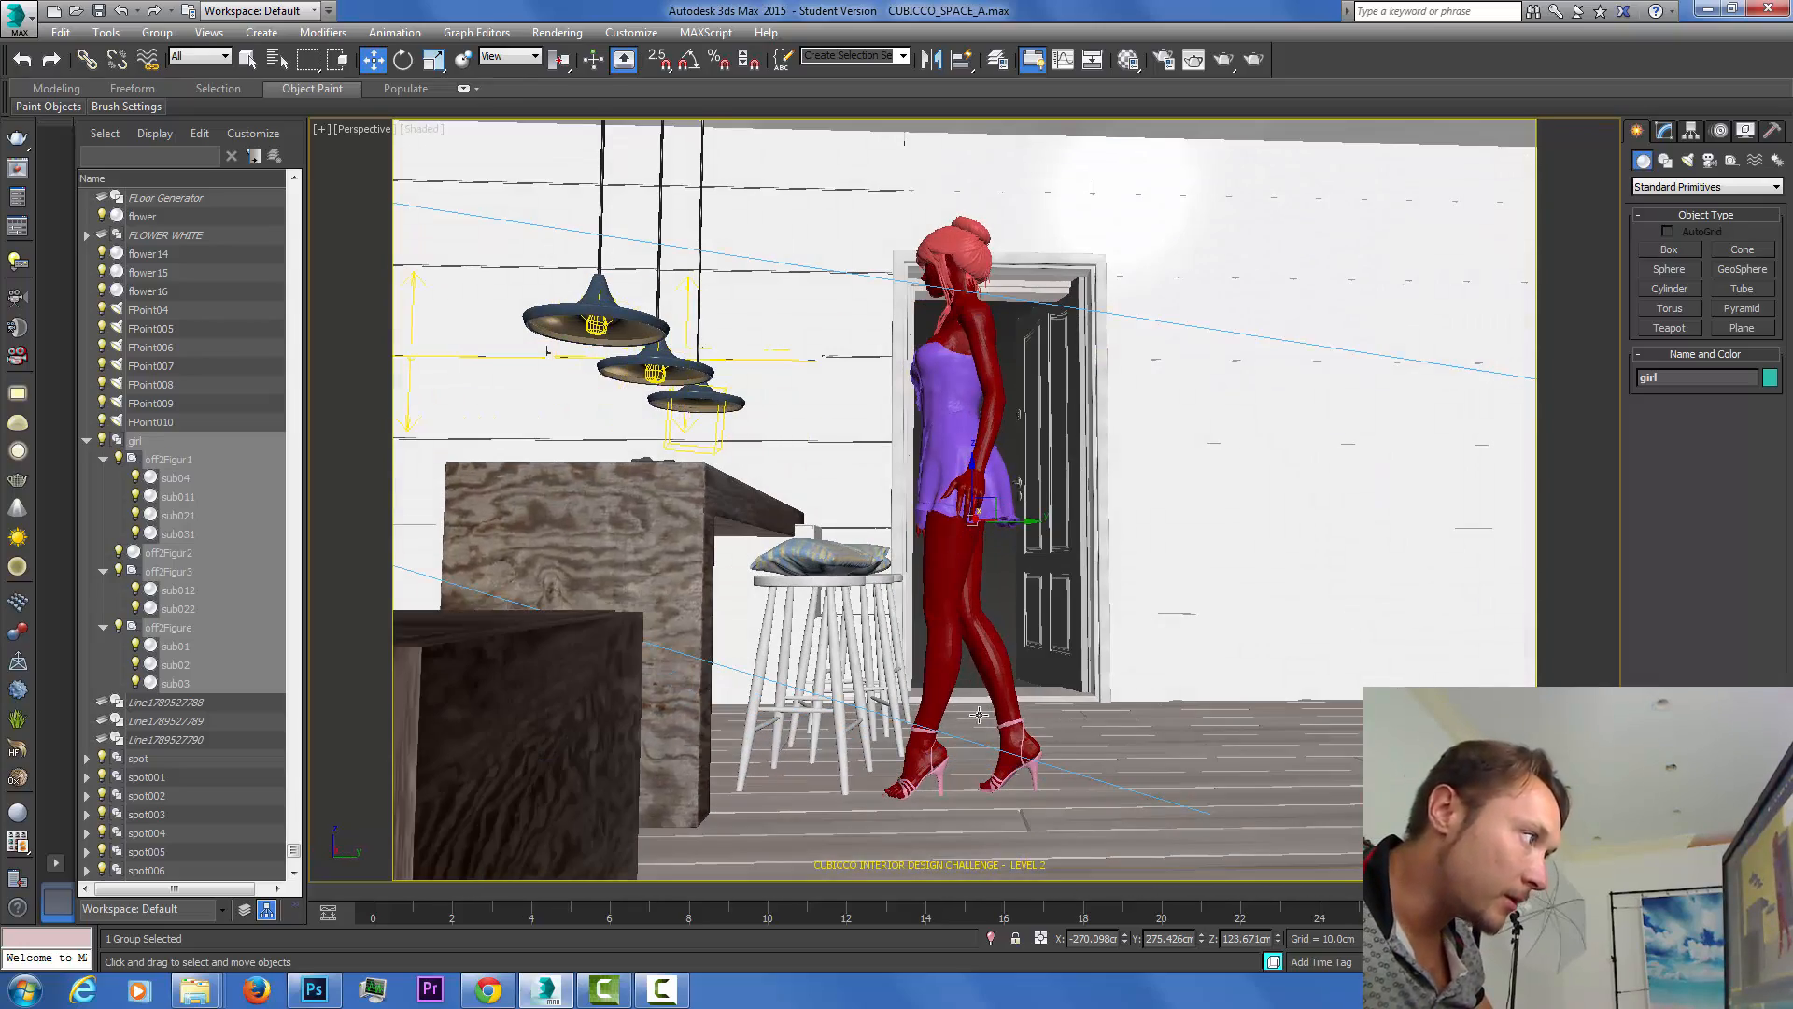
{"action": "scroll", "coordinate": [986, 737], "scroll_direction": "up", "scroll_amount": 5}
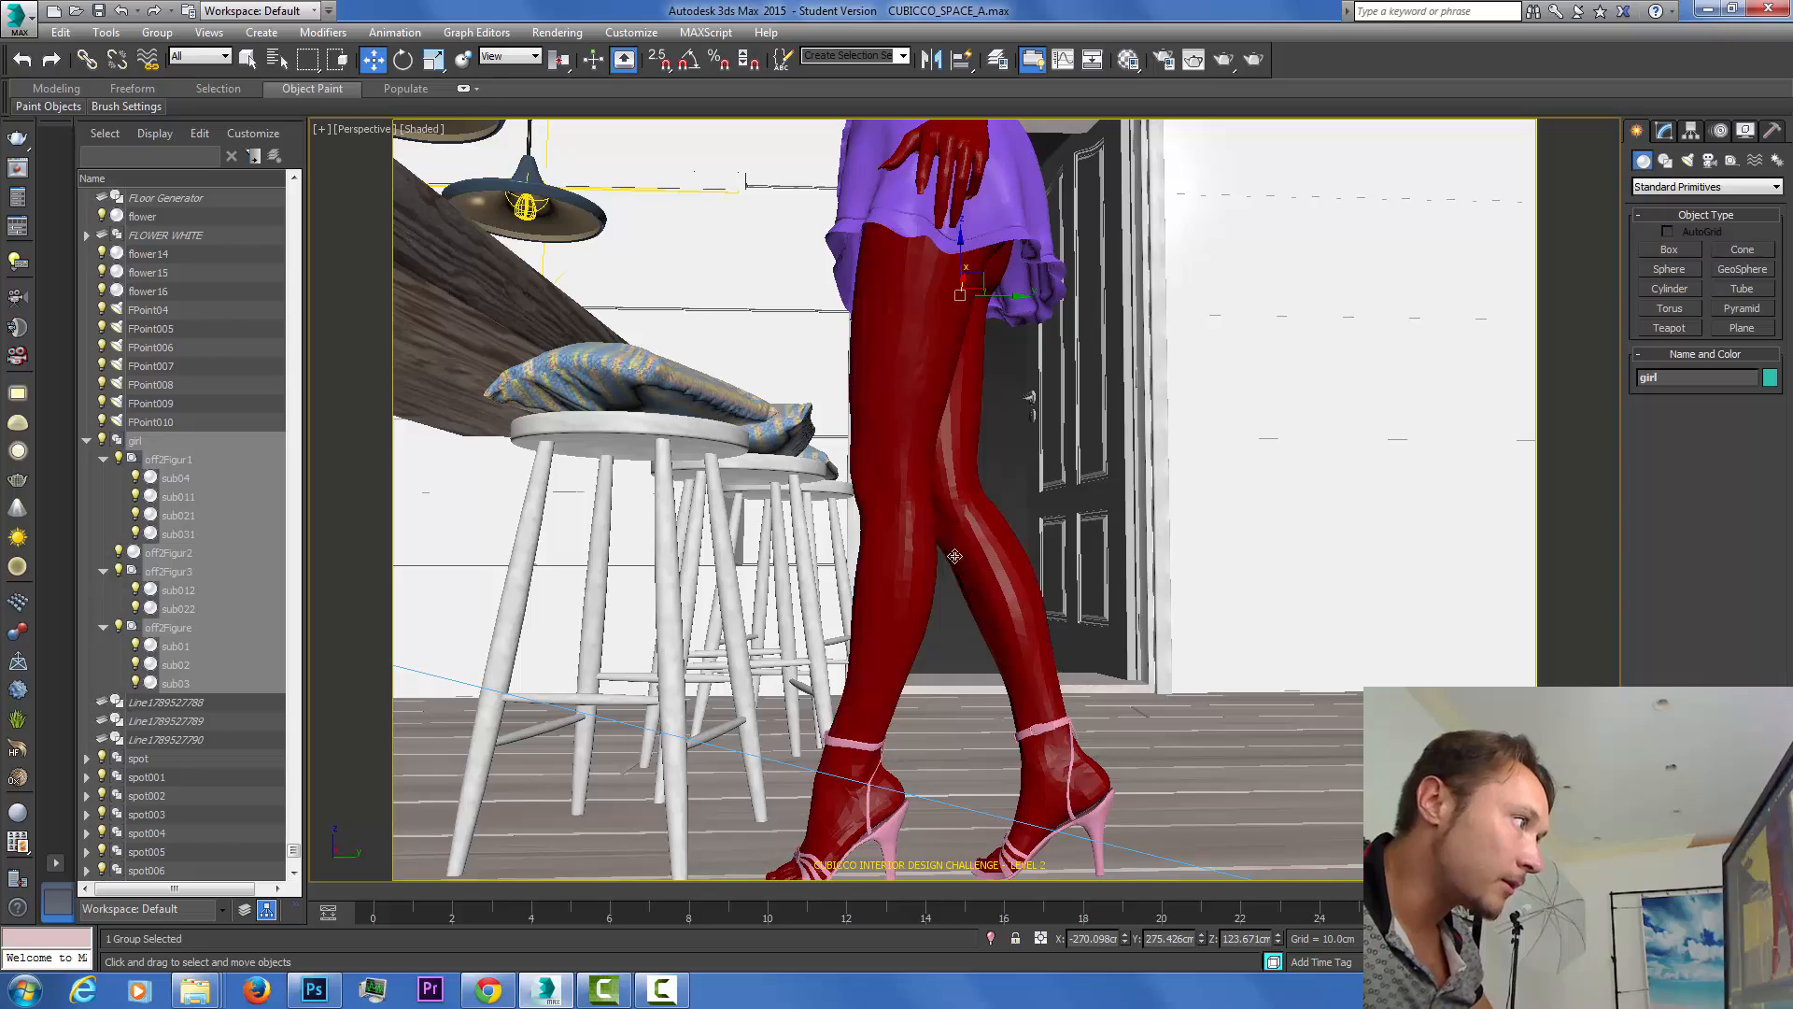
{"action": "scroll", "coordinate": [930, 615], "scroll_direction": "down", "scroll_amount": 4}
{"action": "left_click_drag", "start_coordinate": [913, 629], "coordinate": [974, 636]}
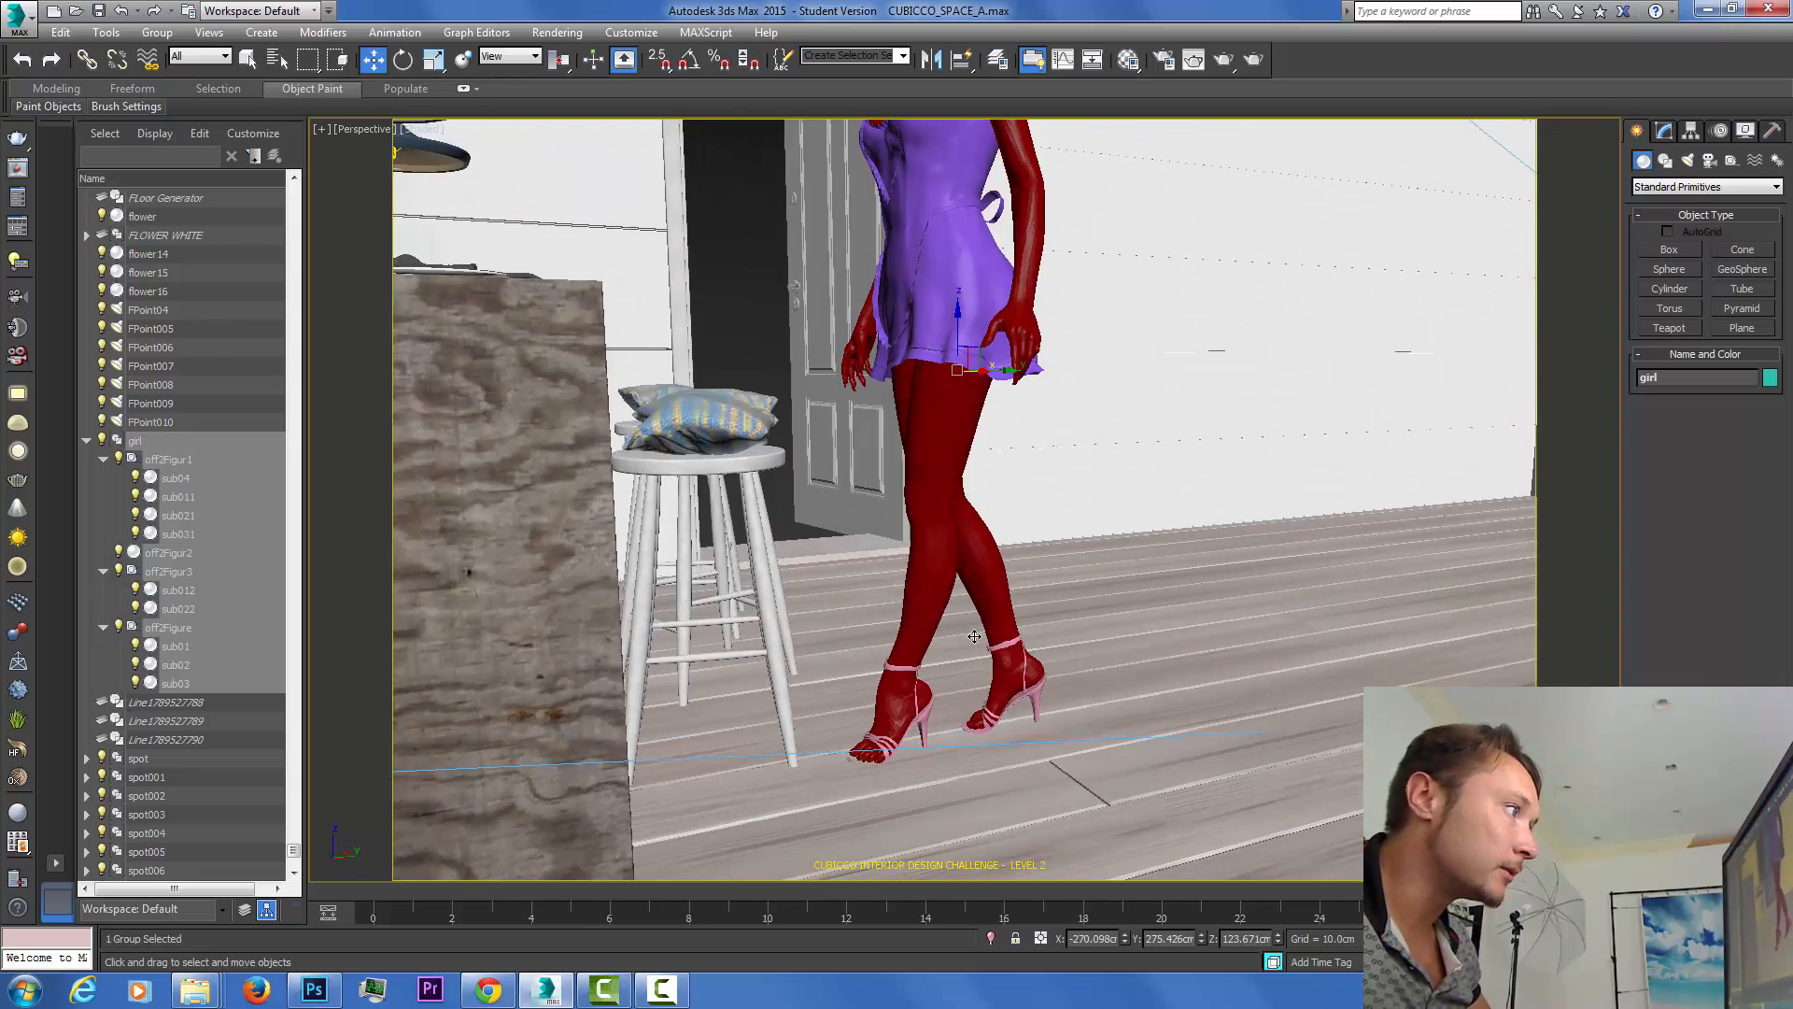
Move the girl group along Y to 180 cm, level with the wooden bar counter's end, and return to the camera view.
{"action": "left_click_drag", "start_coordinate": [1002, 371], "coordinate": [789, 397]}
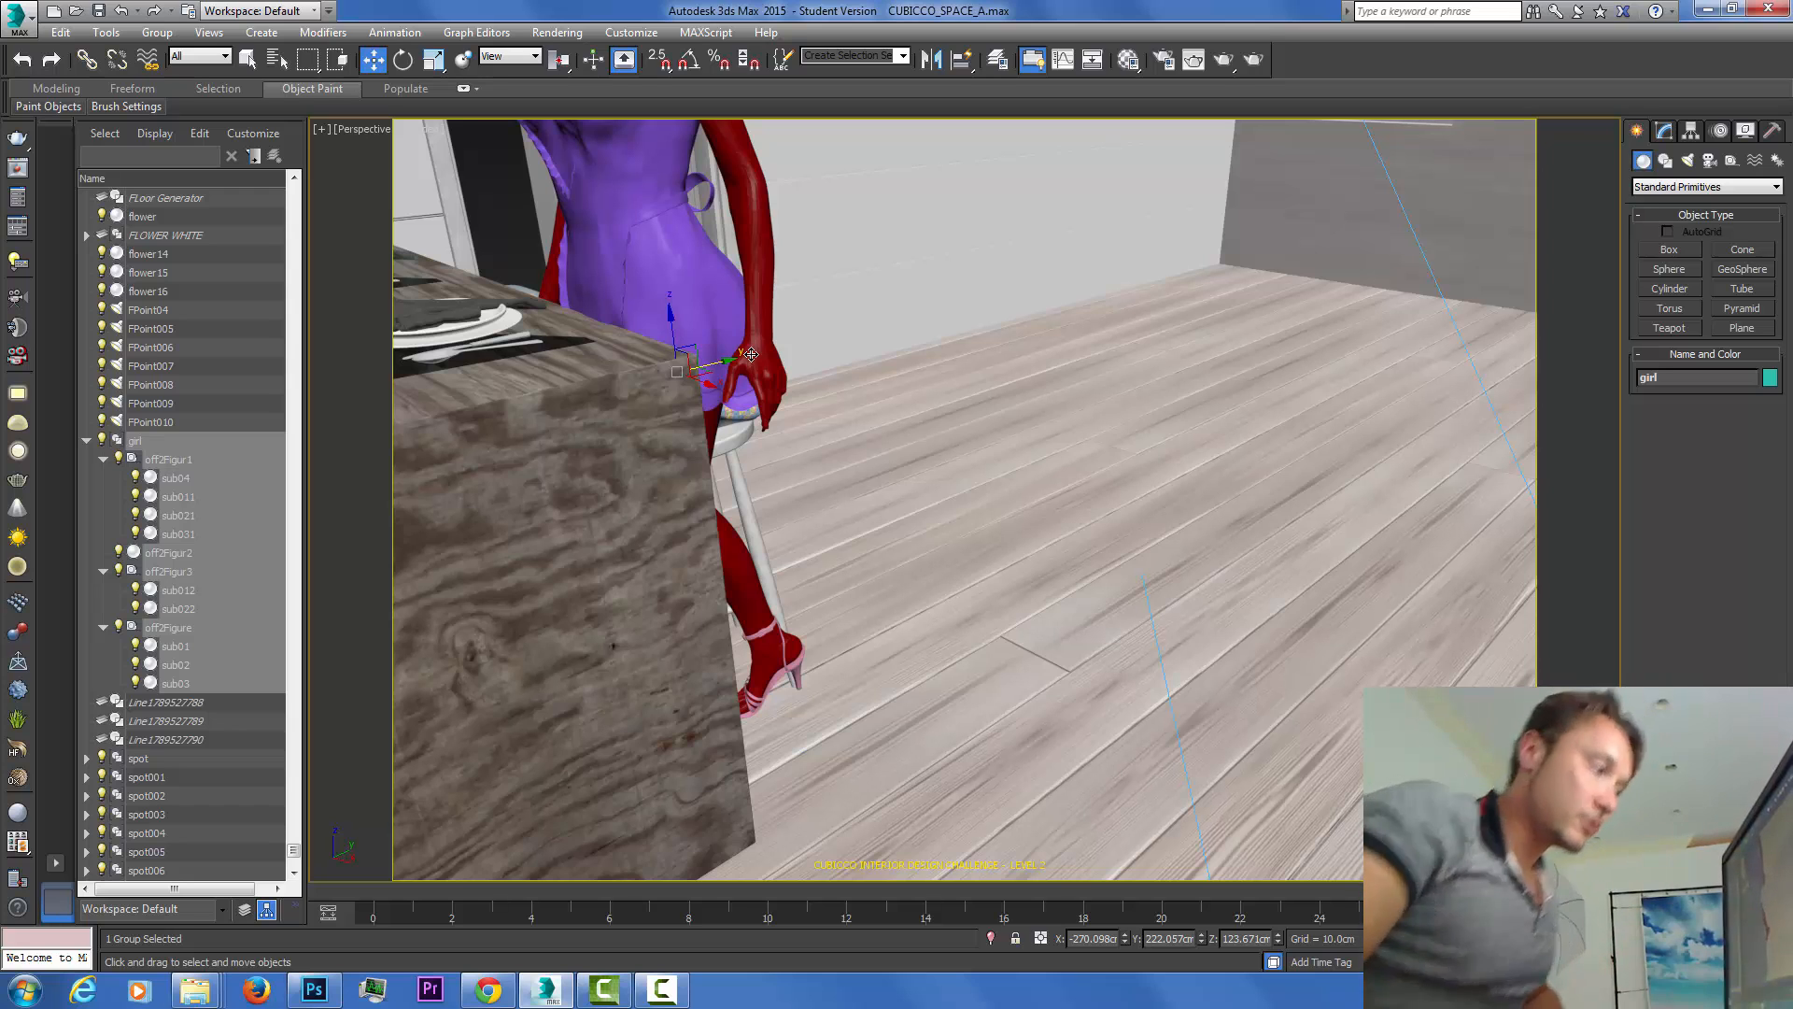
{"action": "left_click_drag", "start_coordinate": [860, 389], "coordinate": [823, 391]}
{"action": "left_click_drag", "start_coordinate": [648, 406], "coordinate": [294, 388]}
{"action": "left_click_drag", "start_coordinate": [853, 465], "coordinate": [1397, 408]}
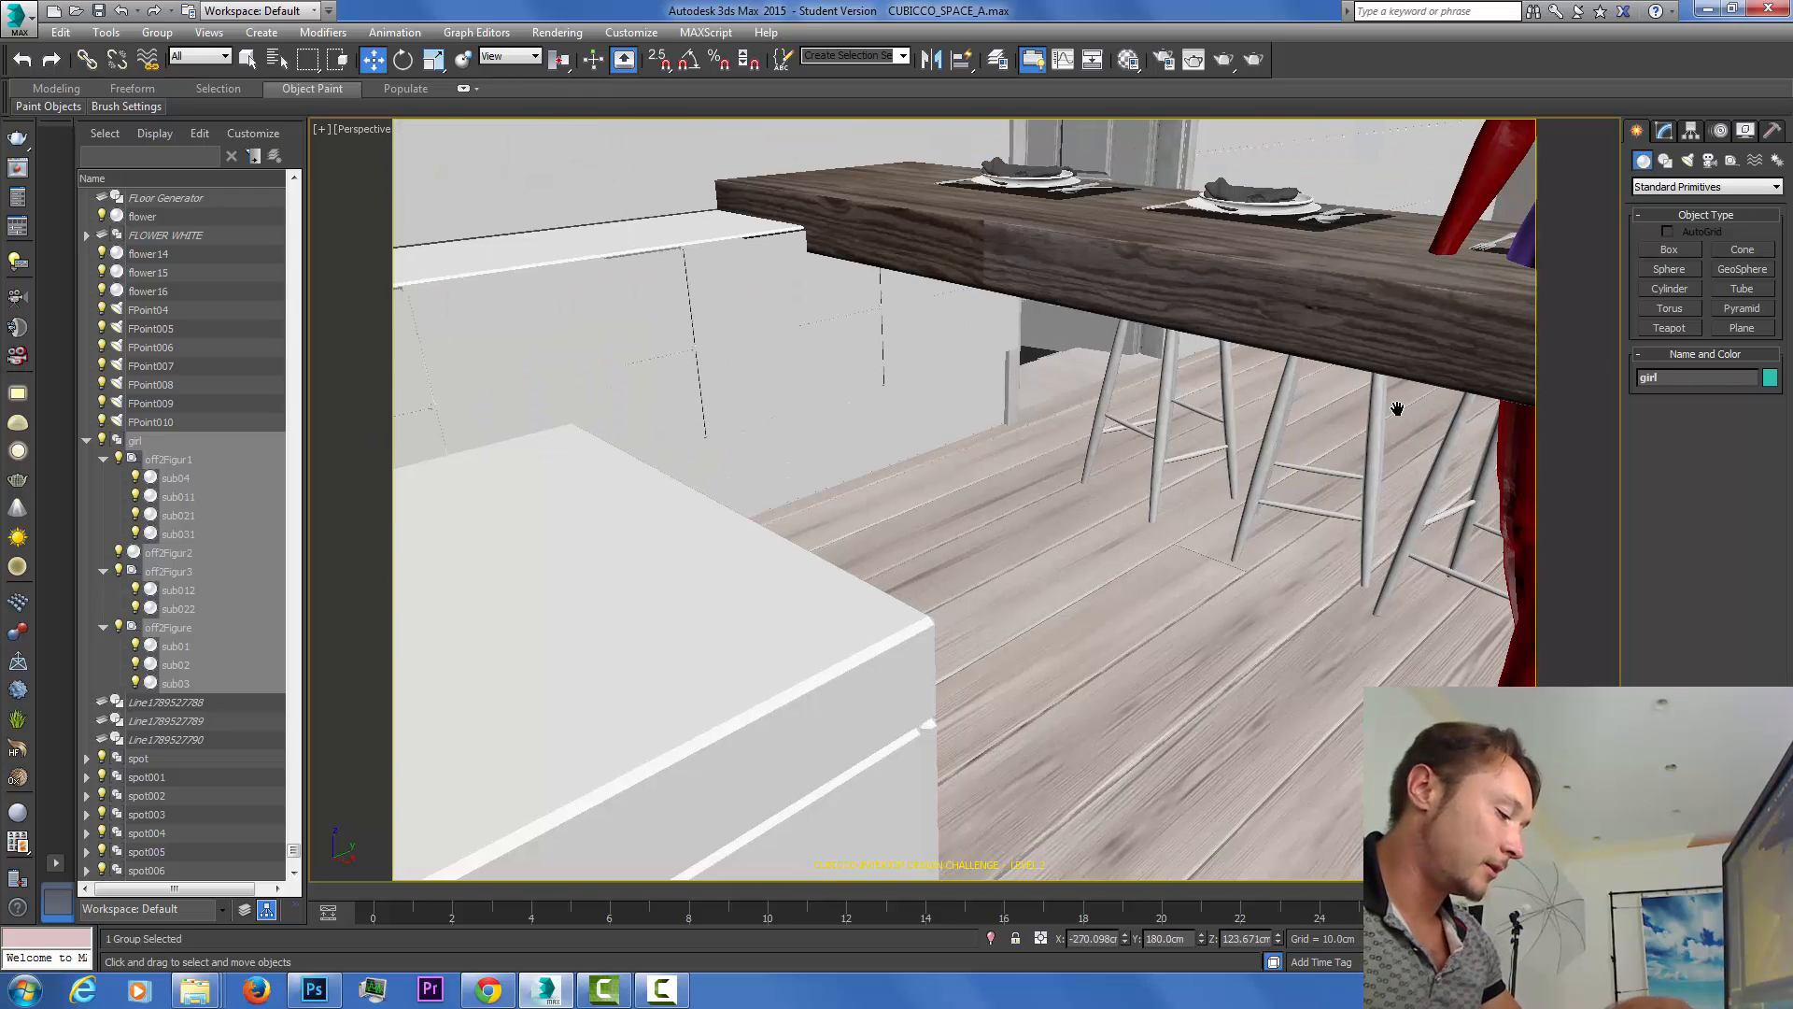
{"action": "key", "text": "c"}
{"action": "double_click", "coordinate": [909, 373]}
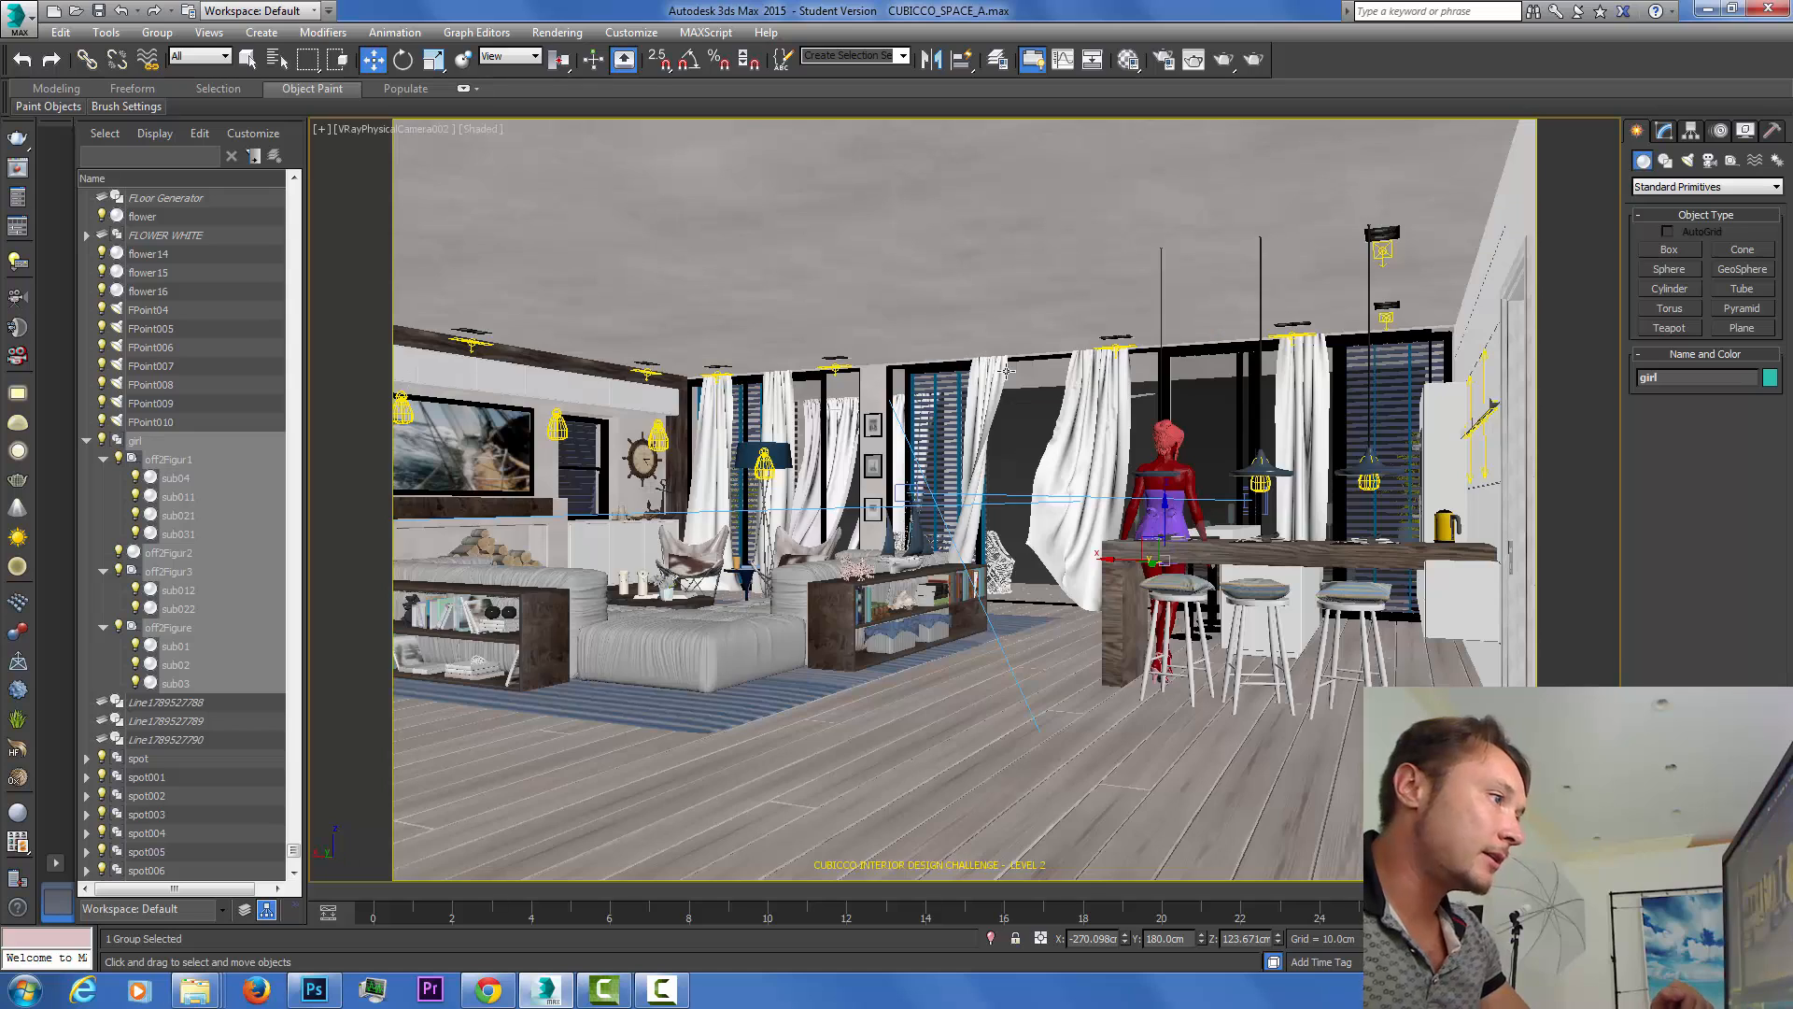
Move the girl group behind the counter near the middle stool, at about X -332 cm, Y 130 cm, and rotate it about 54 degrees around Z.
{"action": "left_click_drag", "start_coordinate": [1116, 557], "coordinate": [965, 576]}
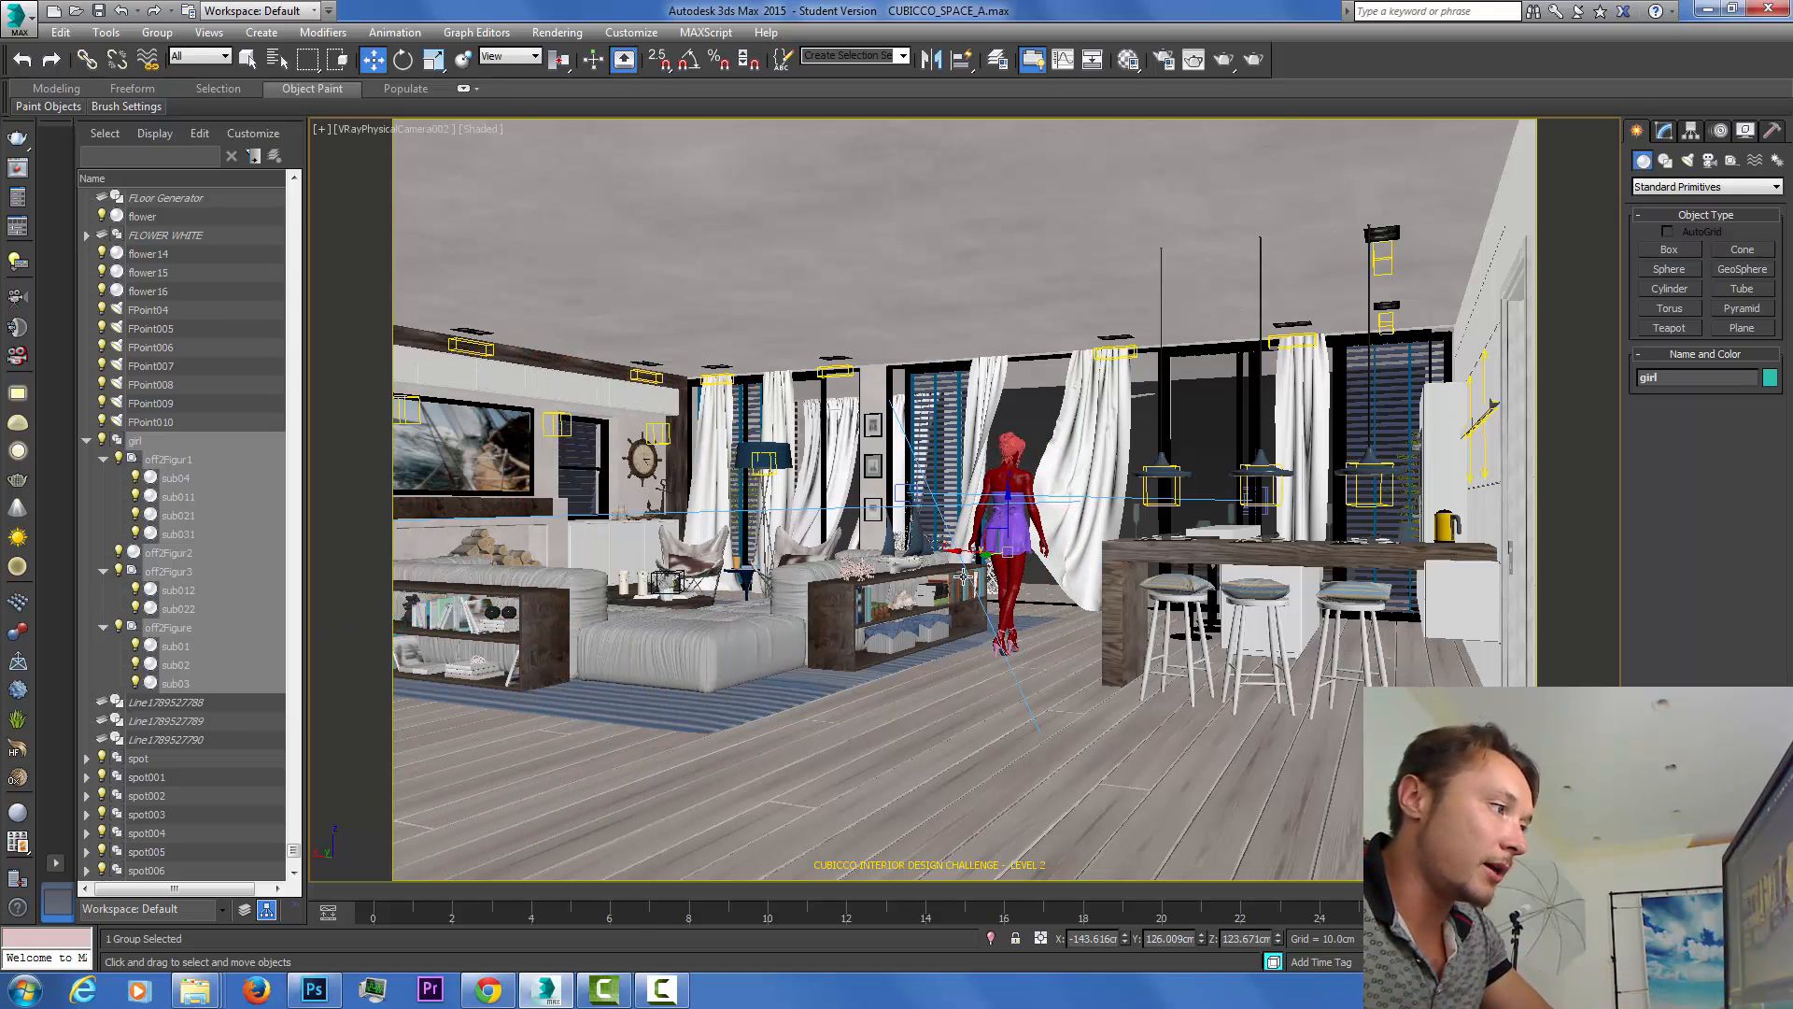
{"action": "left_click_drag", "start_coordinate": [1081, 556], "coordinate": [1236, 575]}
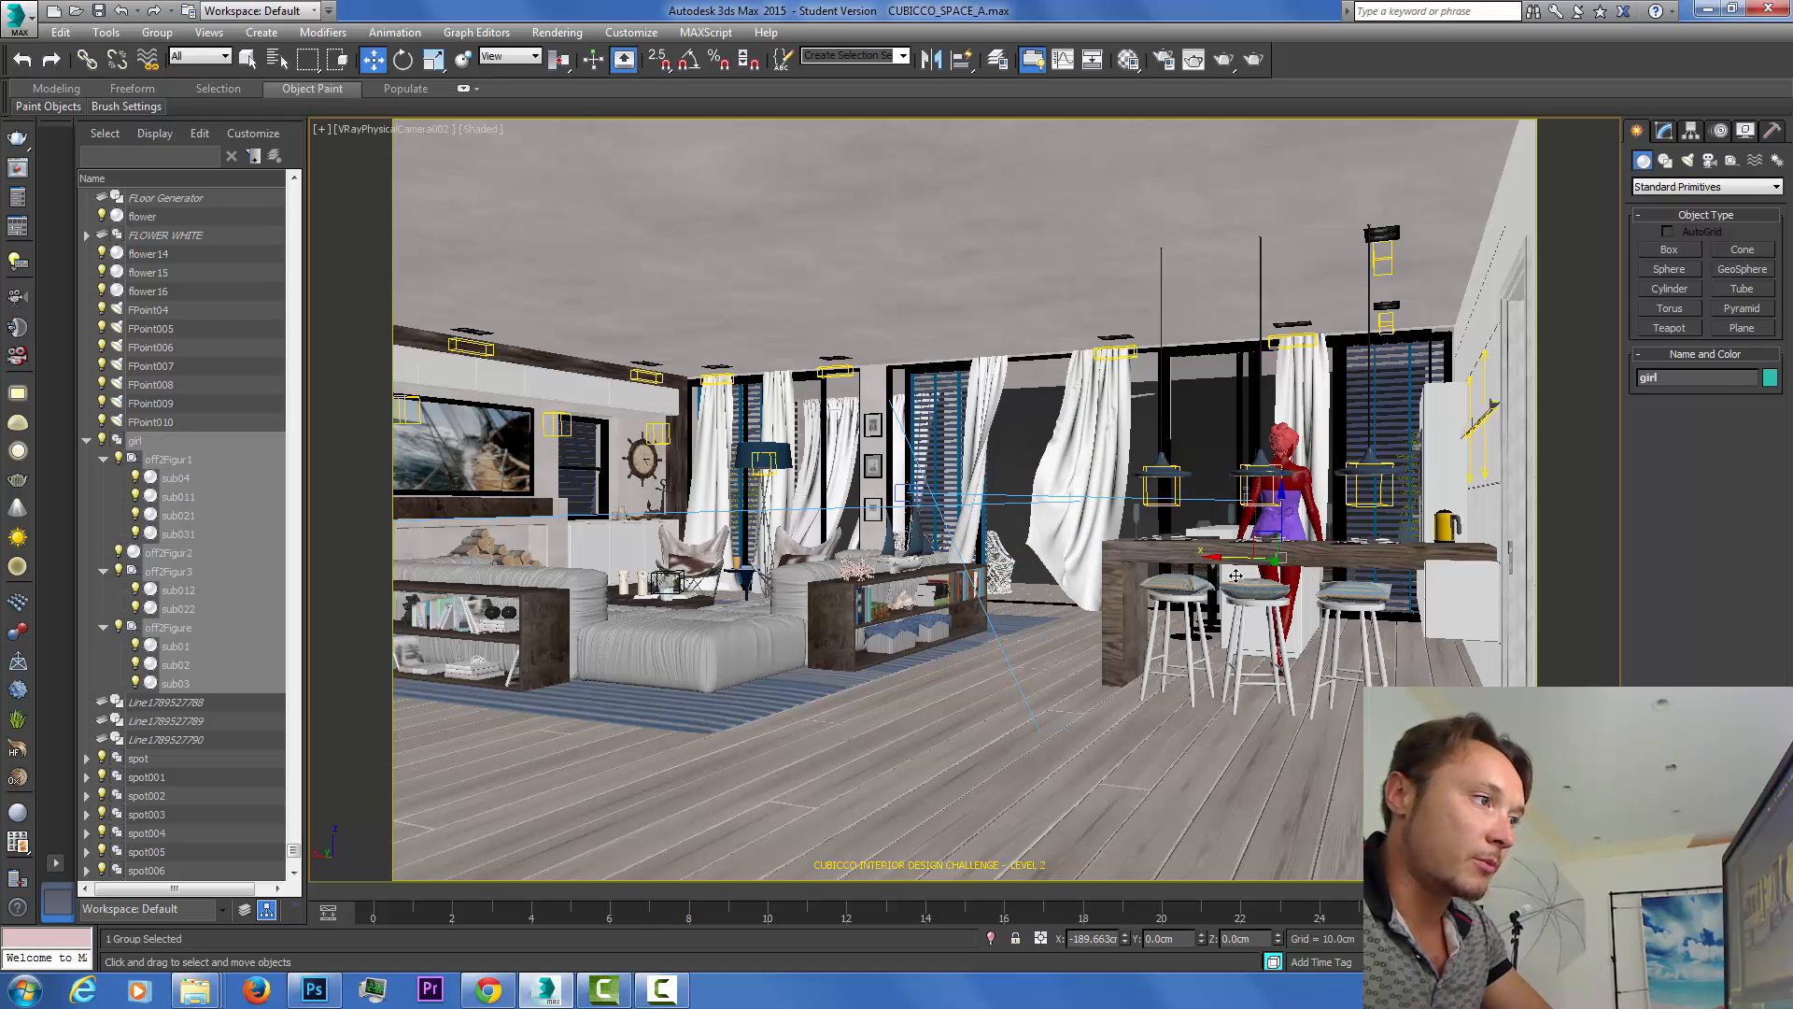
{"action": "left_click", "coordinate": [402, 60]}
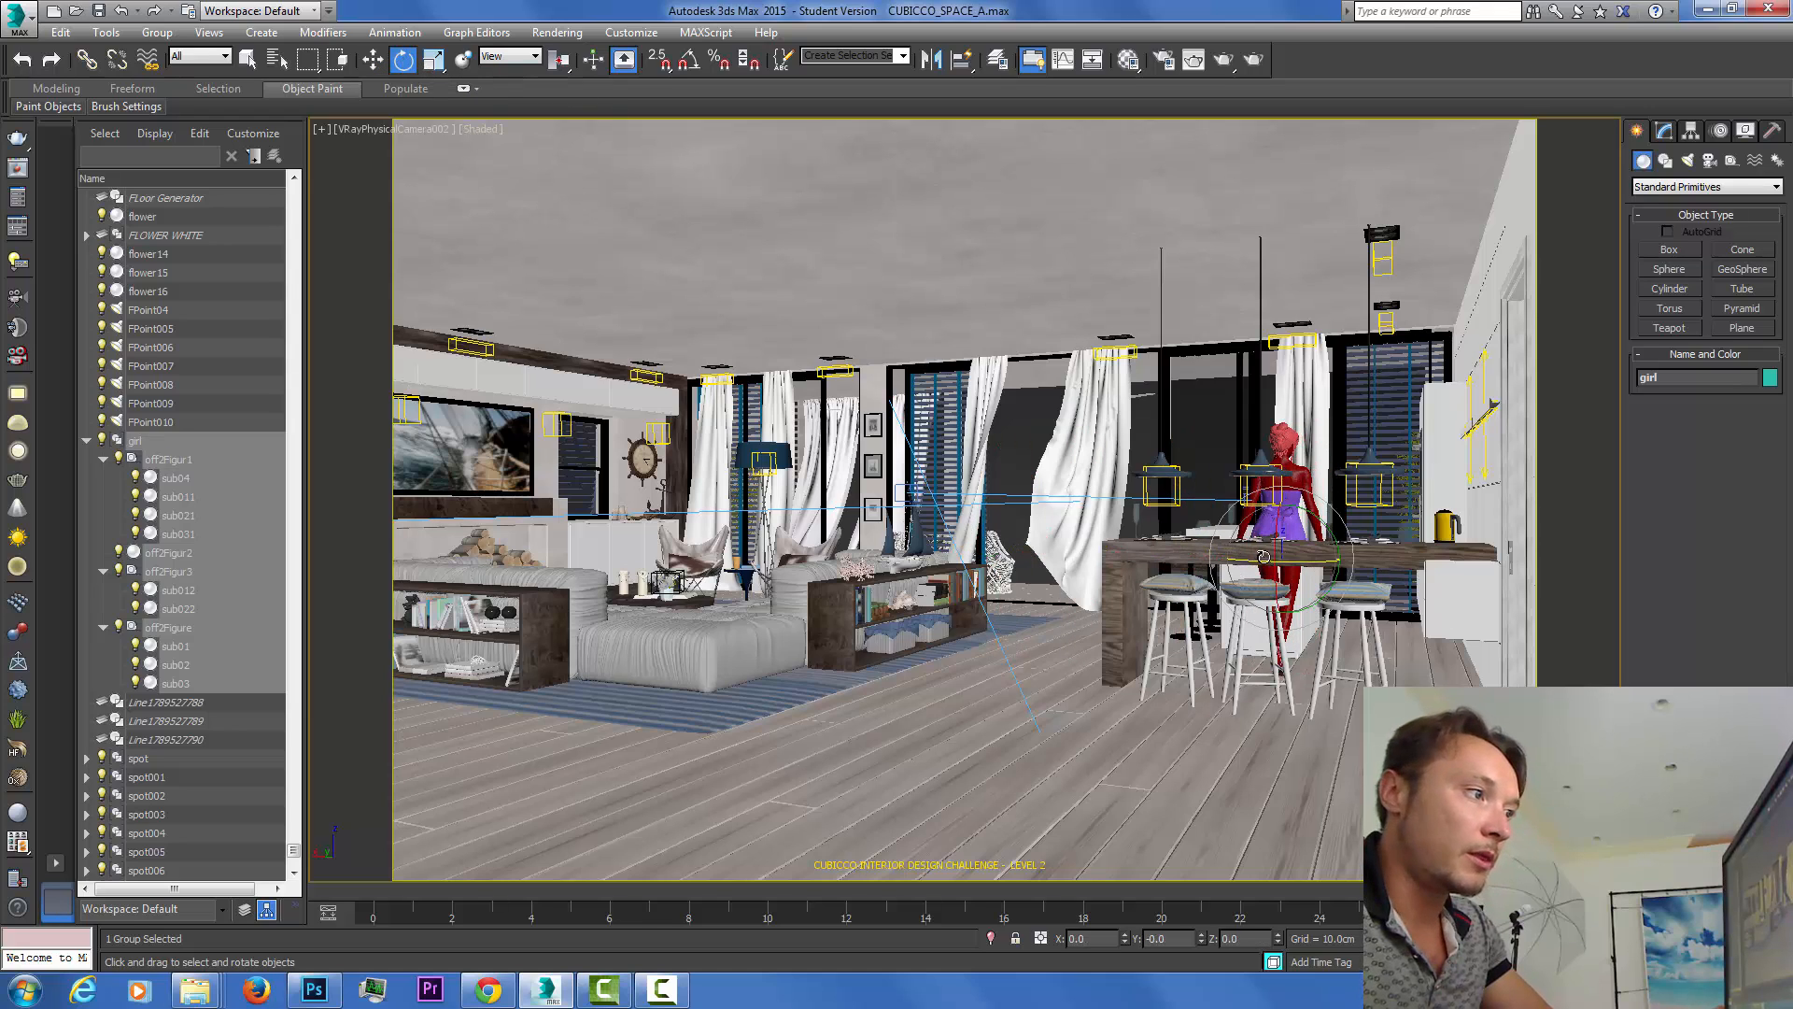
{"action": "left_click_drag", "start_coordinate": [1251, 561], "coordinate": [1354, 563]}
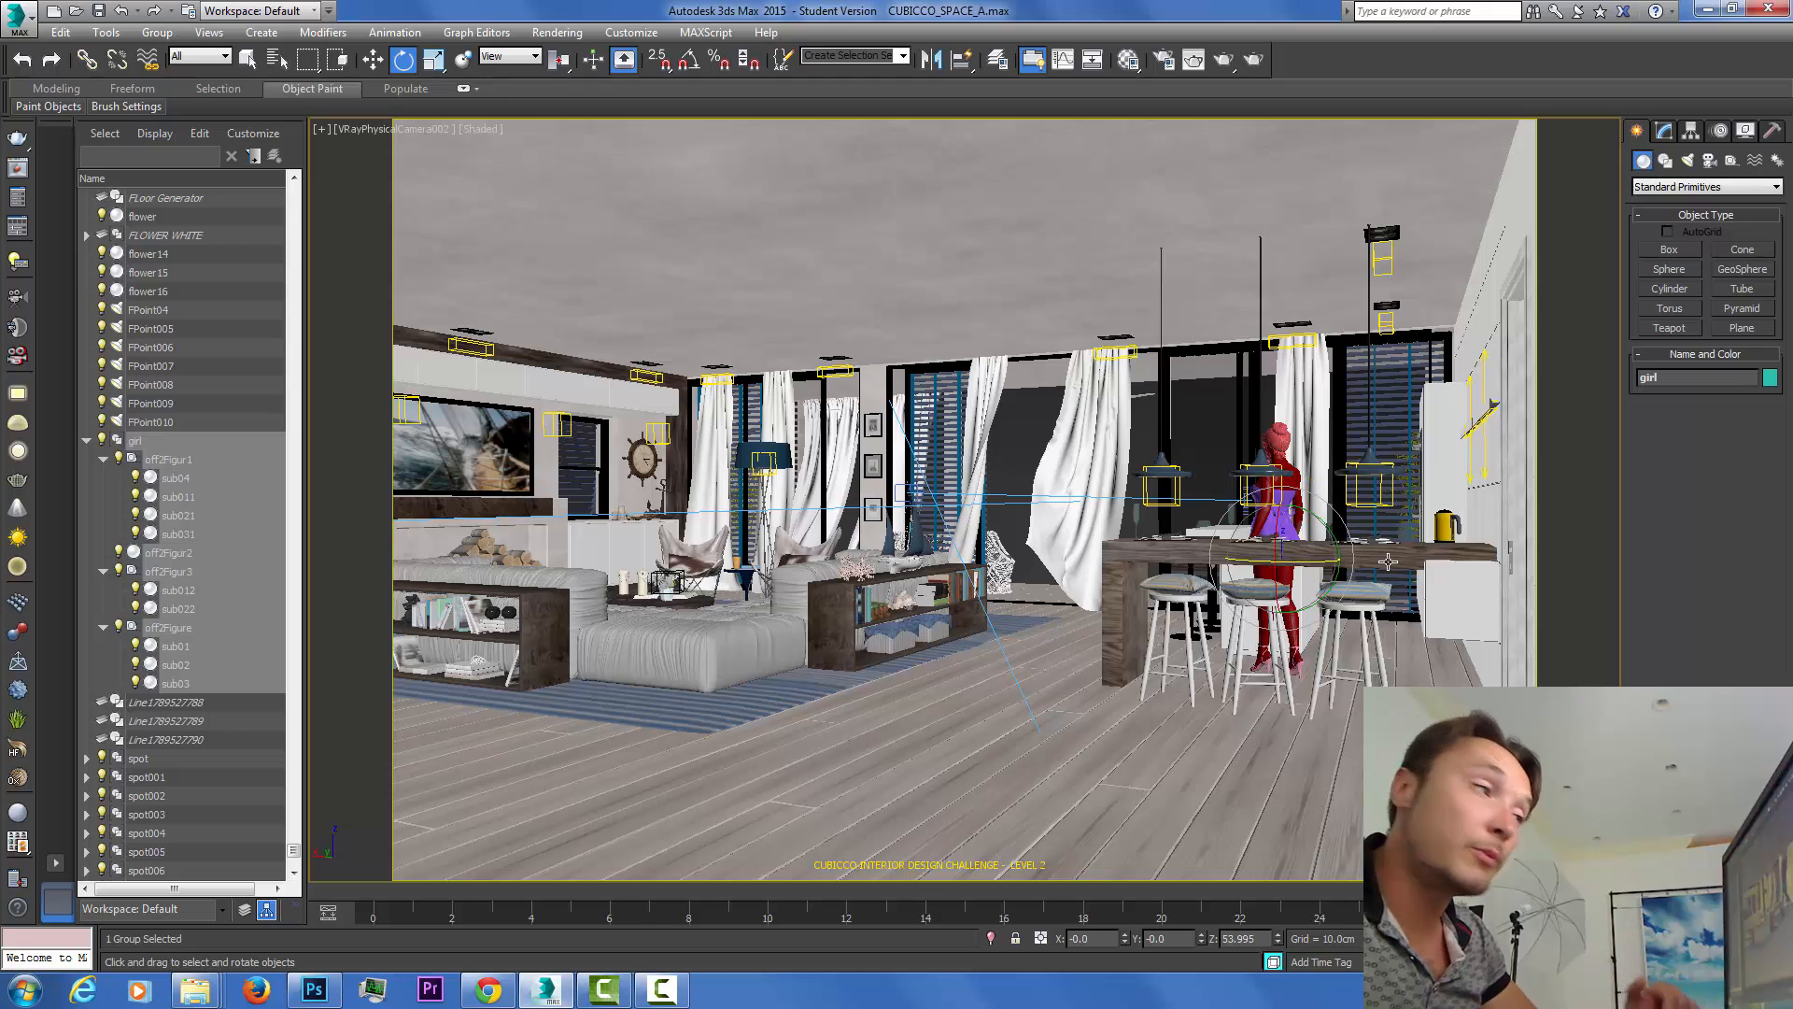
Rotate the girl group to about 94 degrees around Z and move it behind the counter to about X -357 cm, Y 133 cm.
{"action": "key", "text": "w"}
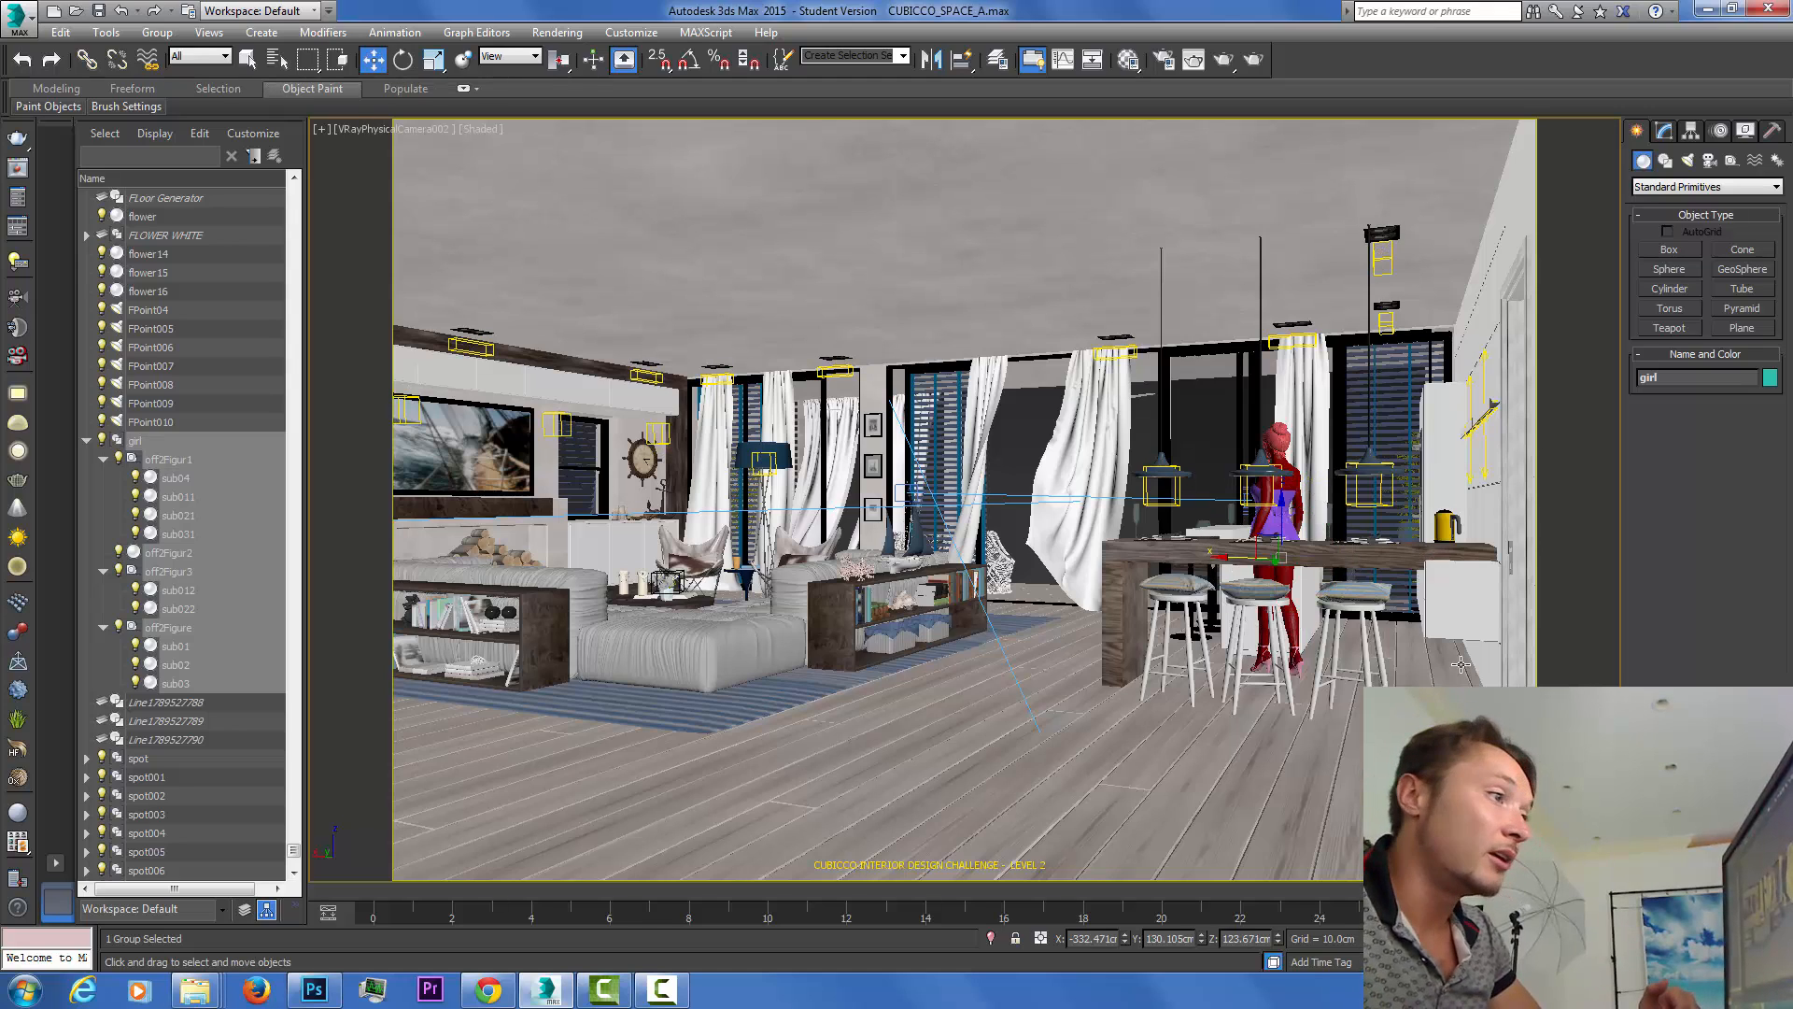
{"action": "left_click", "coordinate": [1264, 565]}
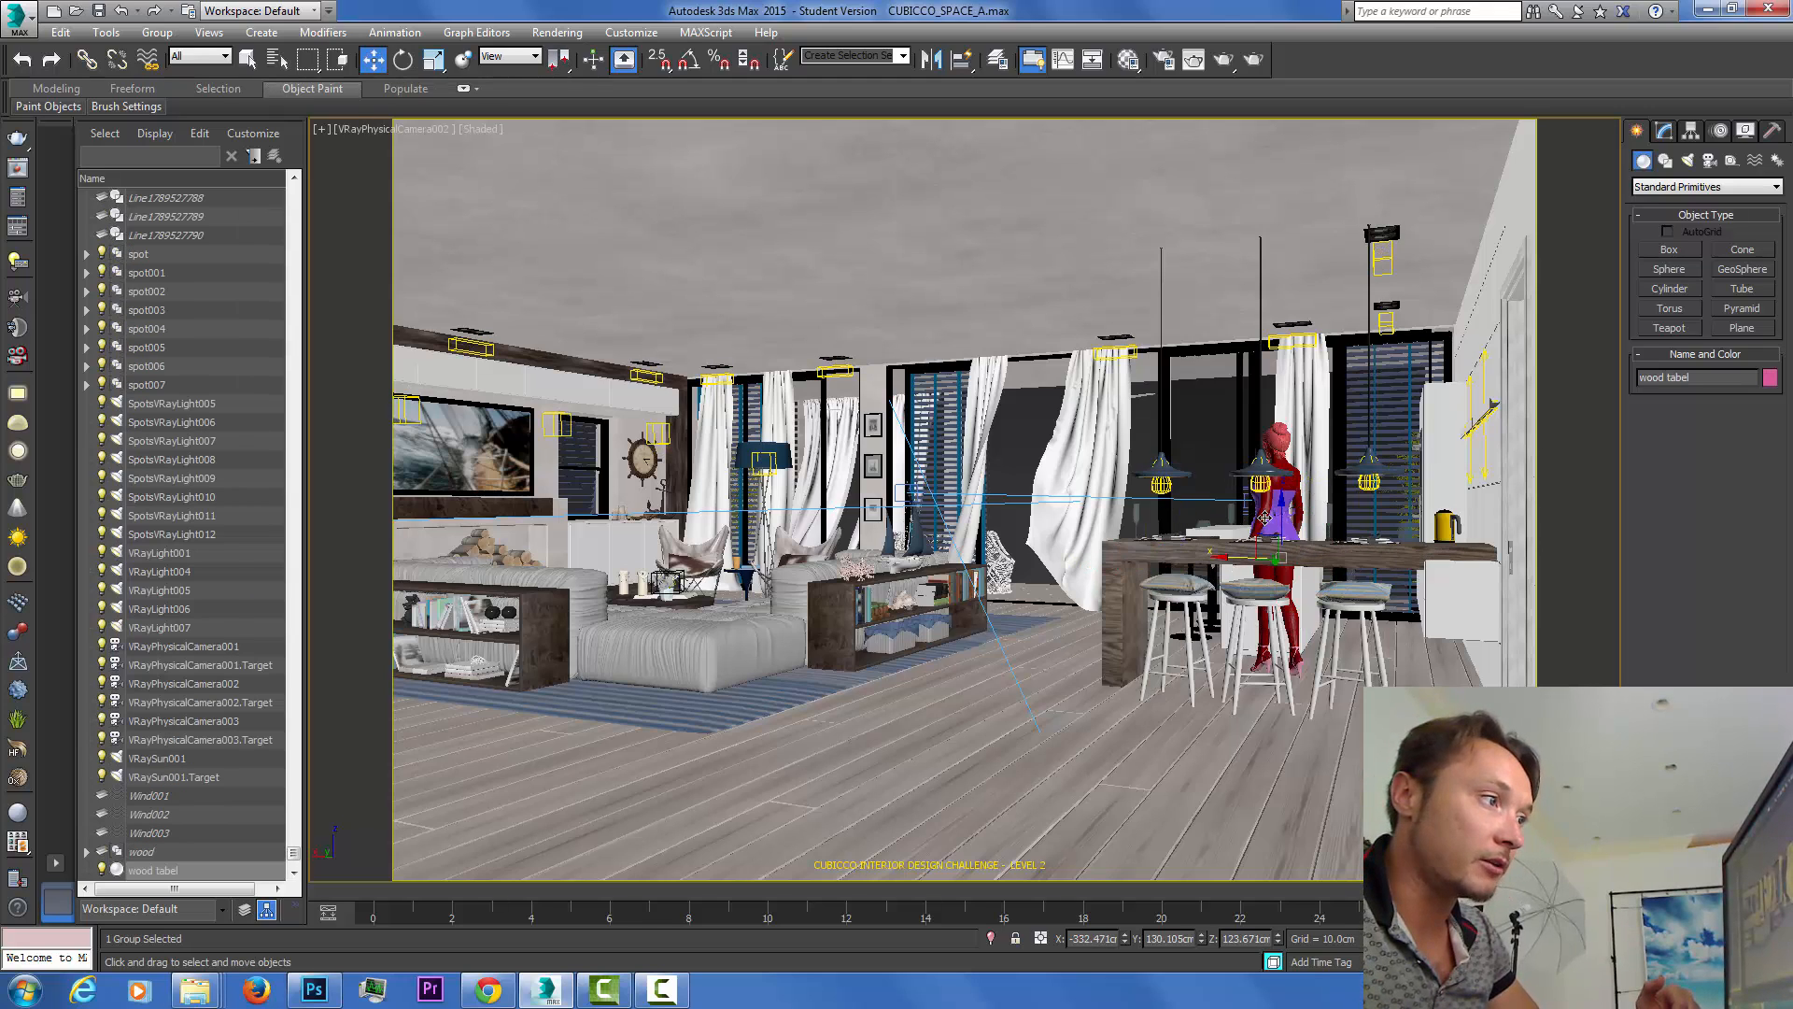
{"action": "left_click", "coordinate": [1263, 516]}
{"action": "left_click_drag", "start_coordinate": [1233, 561], "coordinate": [1454, 585]}
{"action": "left_click", "coordinate": [407, 60]}
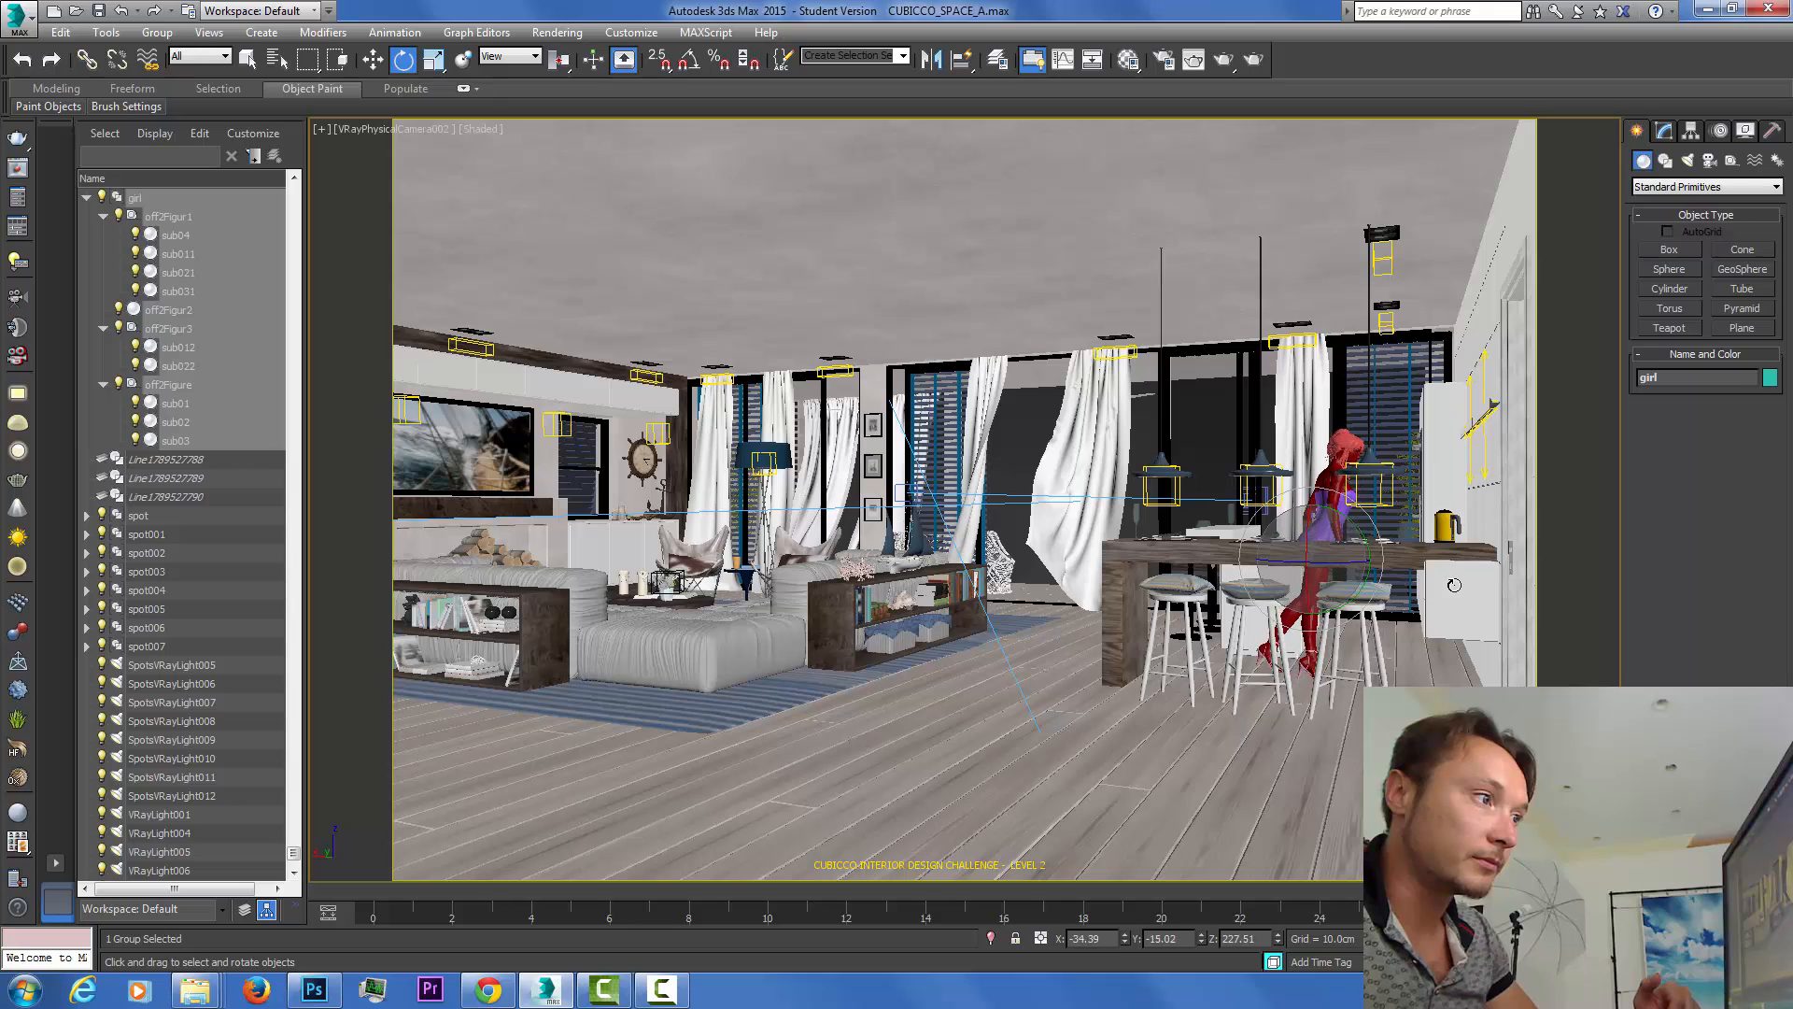
{"action": "key", "text": "ctrl+z"}
{"action": "left_click_drag", "start_coordinate": [1351, 560], "coordinate": [1387, 560]}
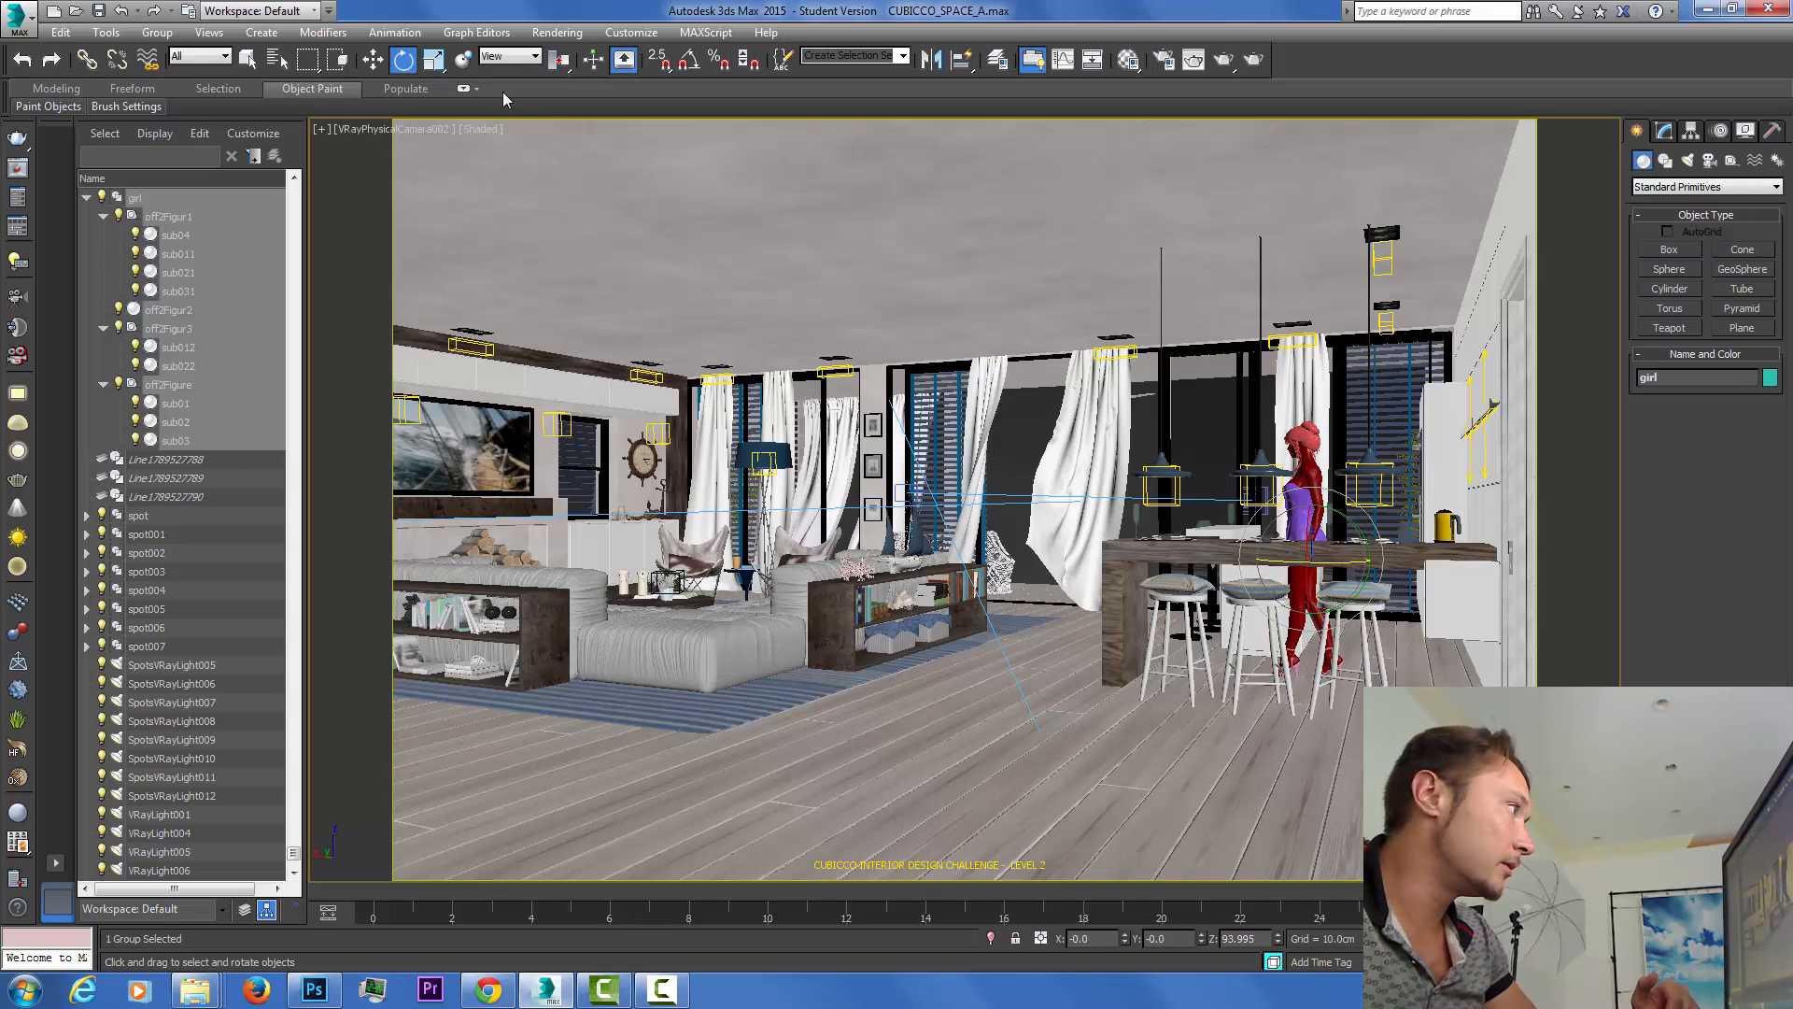
{"action": "key", "text": "w"}
{"action": "left_click_drag", "start_coordinate": [1277, 564], "coordinate": [1273, 558]}
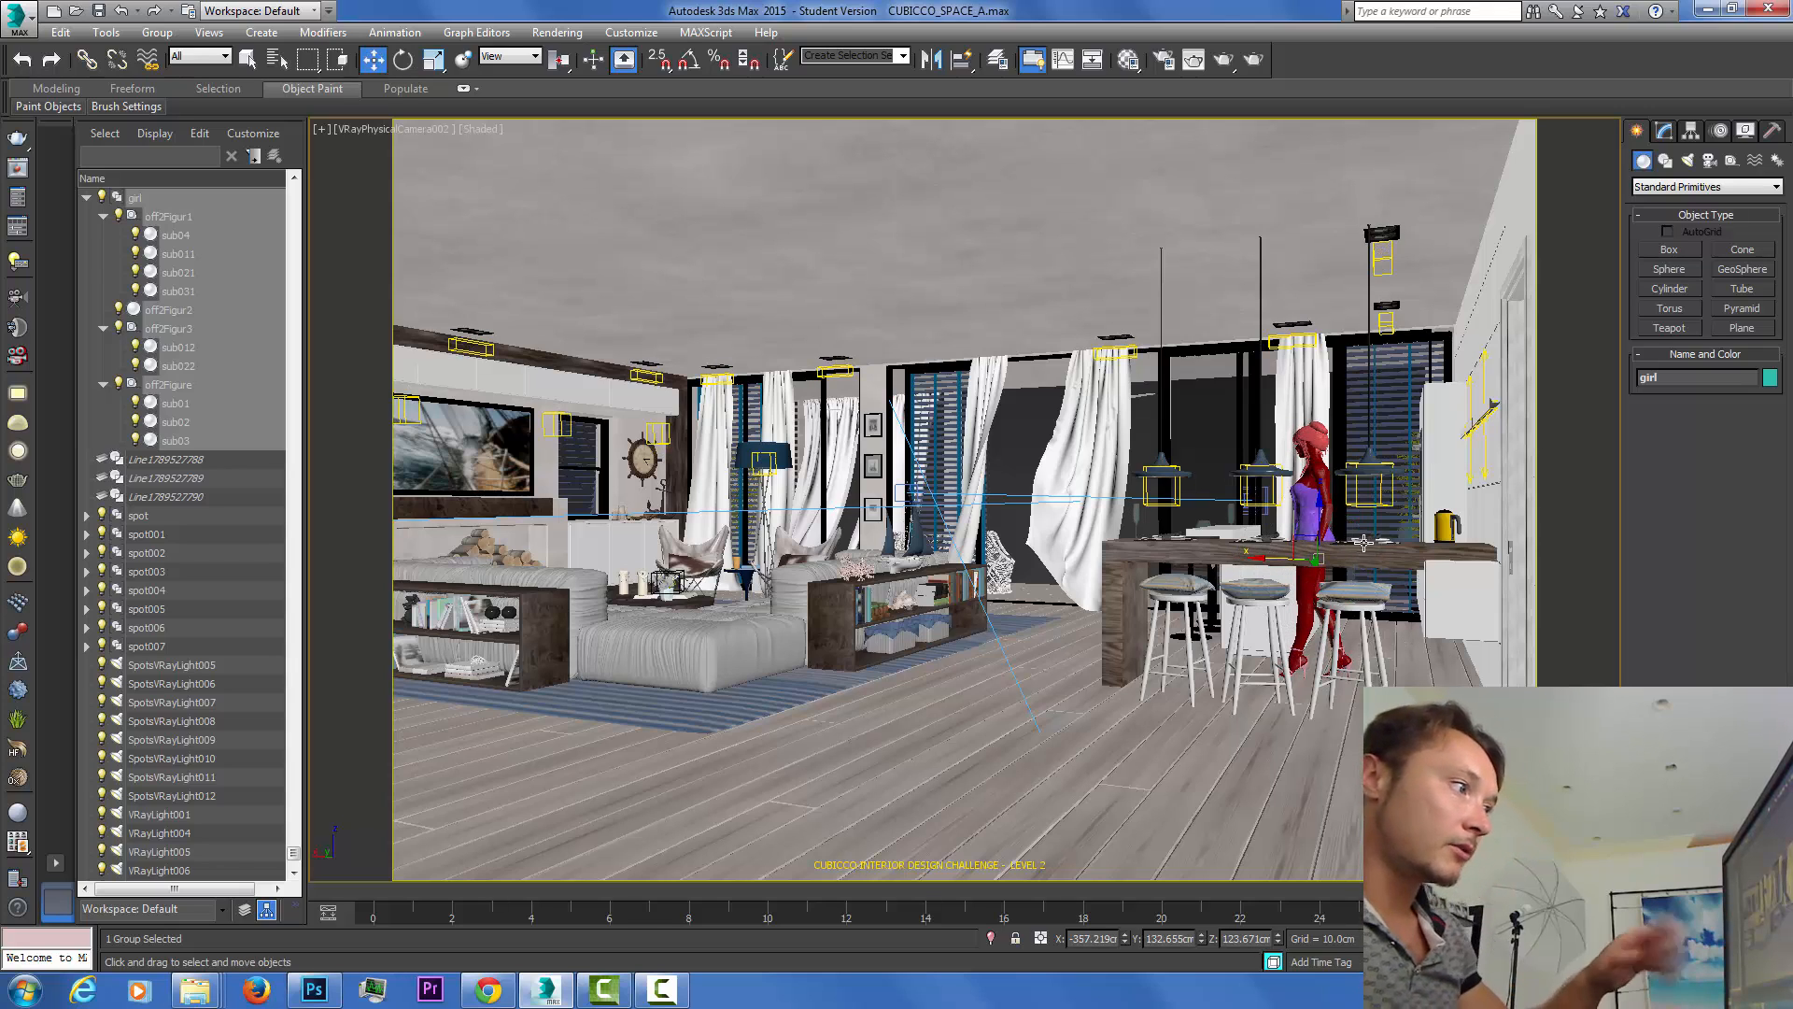
In the Perspective view, move the girl group along Y to about 66 cm, clear of the wooden bar counter.
{"action": "key", "text": "p"}
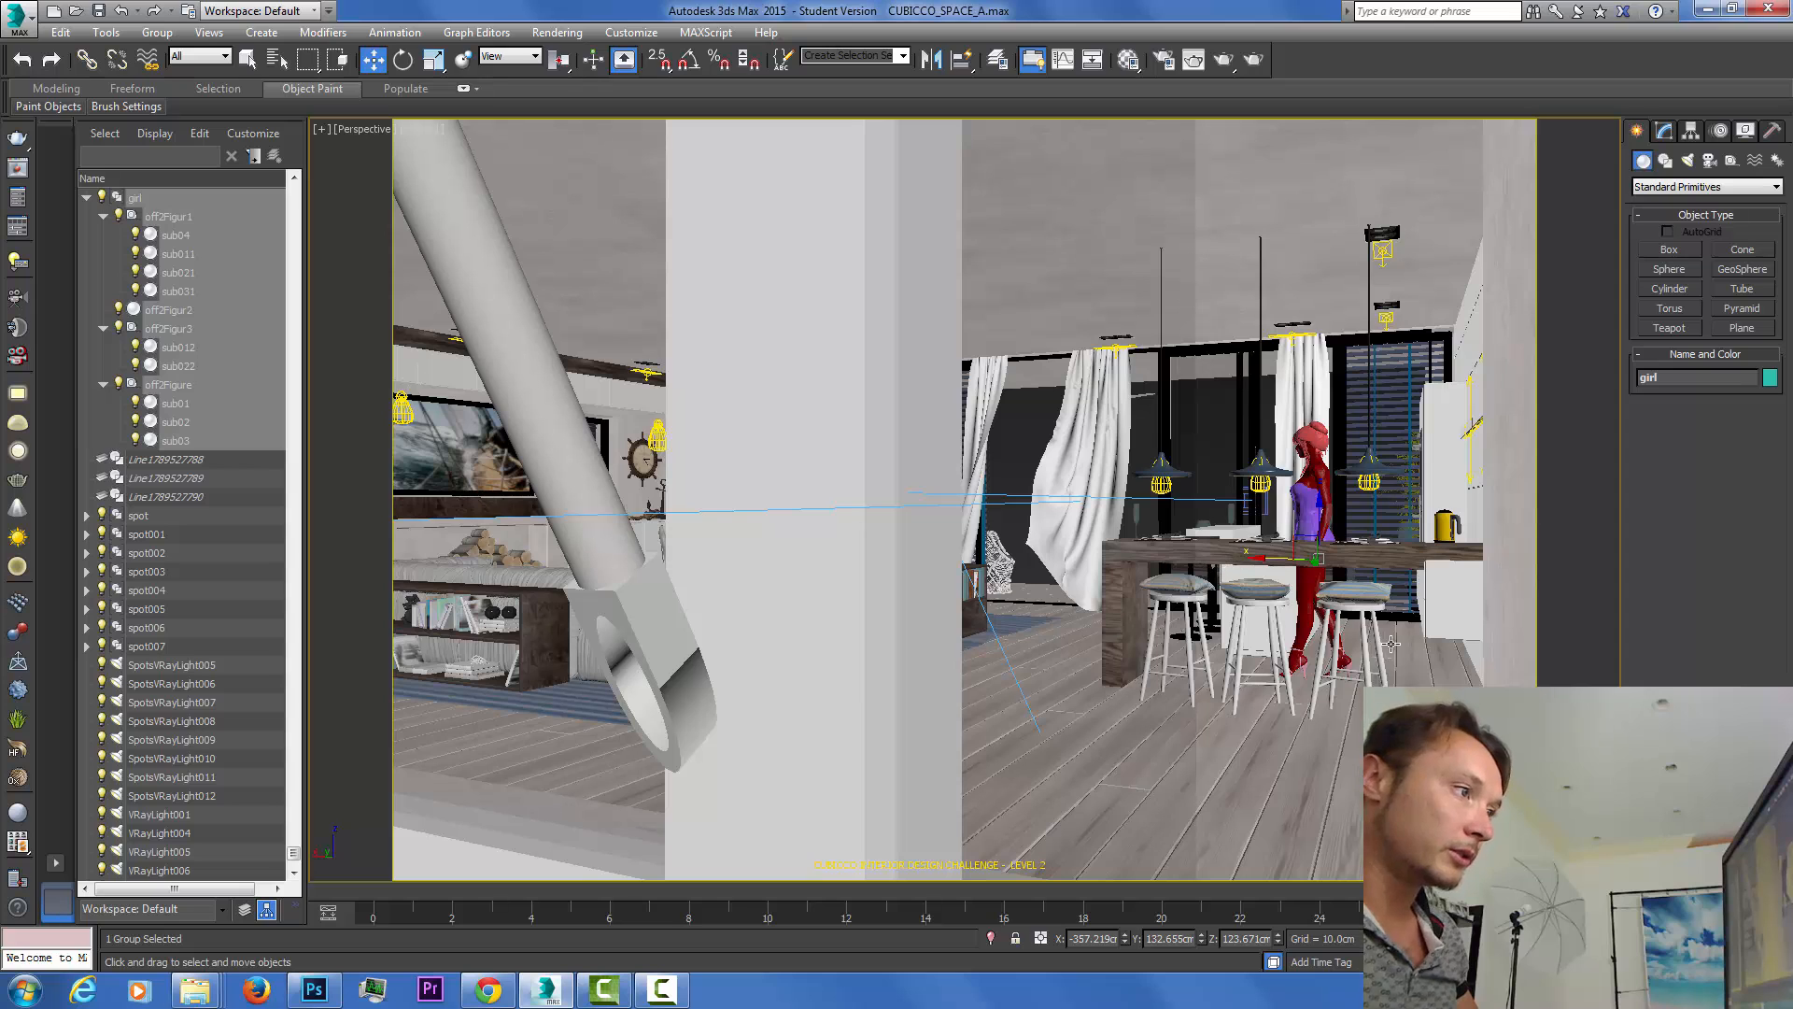
{"action": "key", "text": "z"}
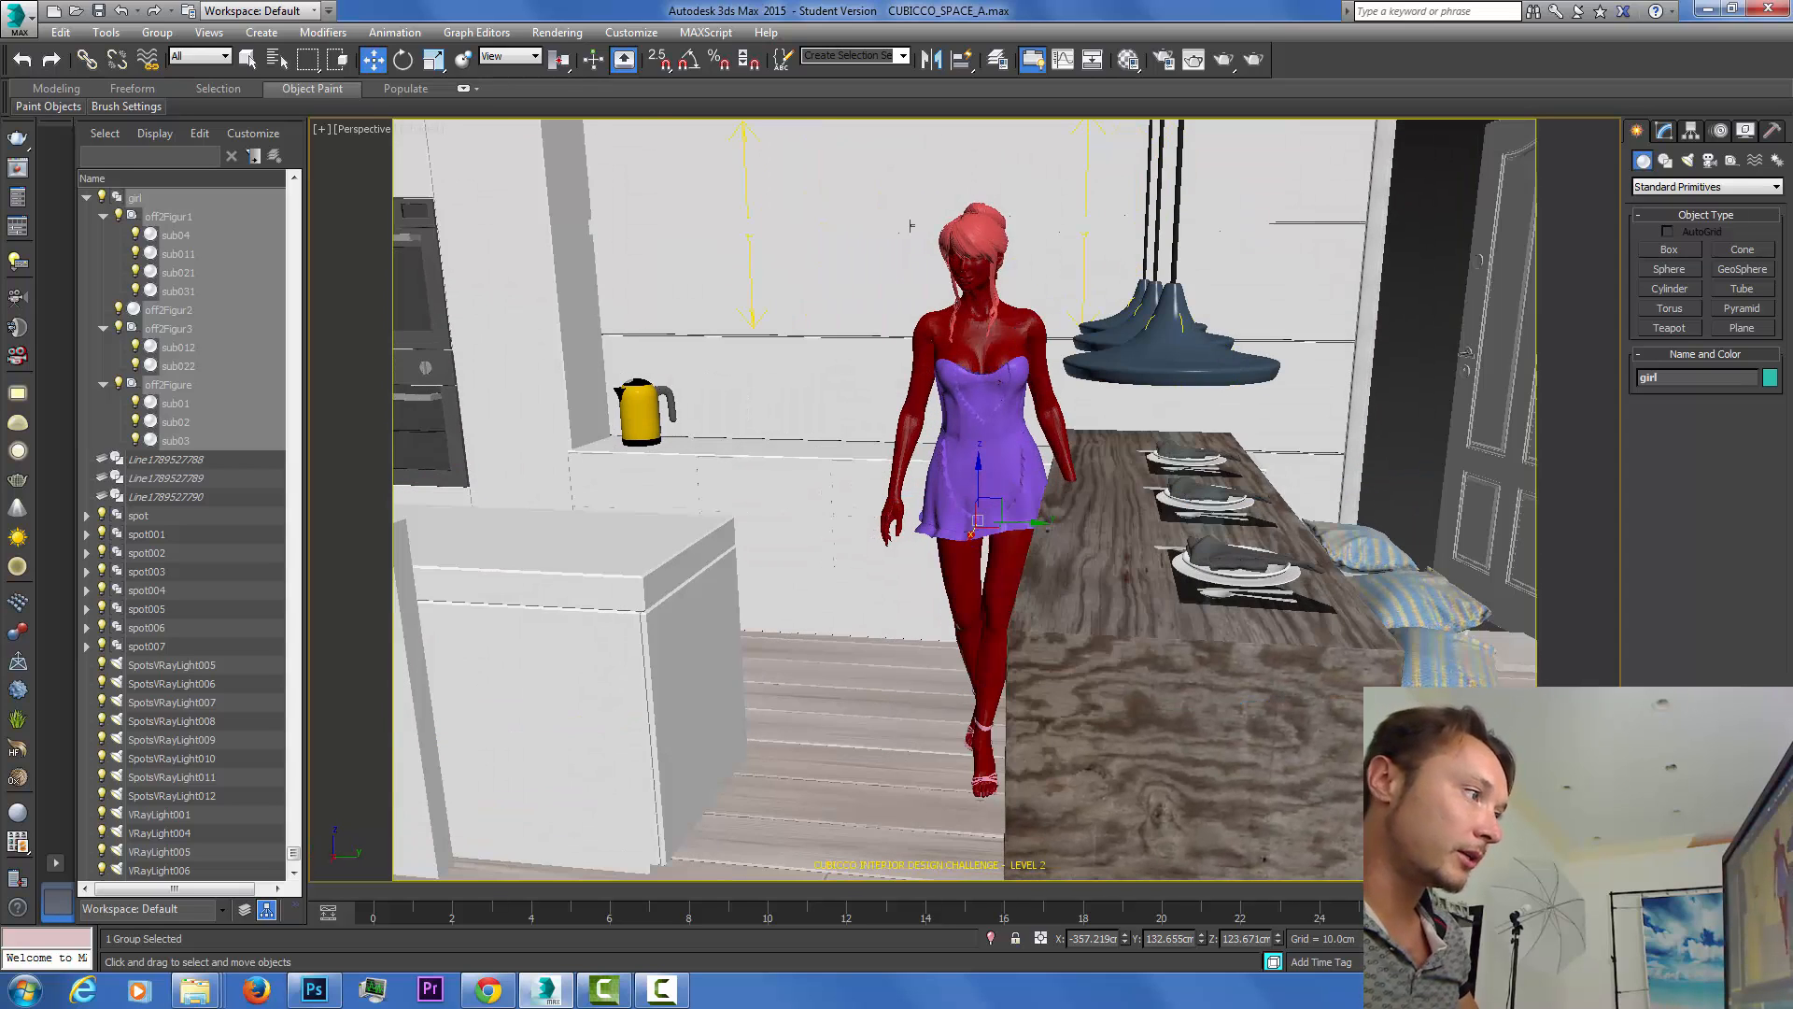
{"action": "left_click_drag", "start_coordinate": [970, 520], "coordinate": [808, 509]}
{"action": "left_click_drag", "start_coordinate": [962, 565], "coordinate": [886, 545]}
Return to the VRayPhysicalCamera002 view and shift the girl group along X to about -352 cm.
{"action": "key", "text": "c"}
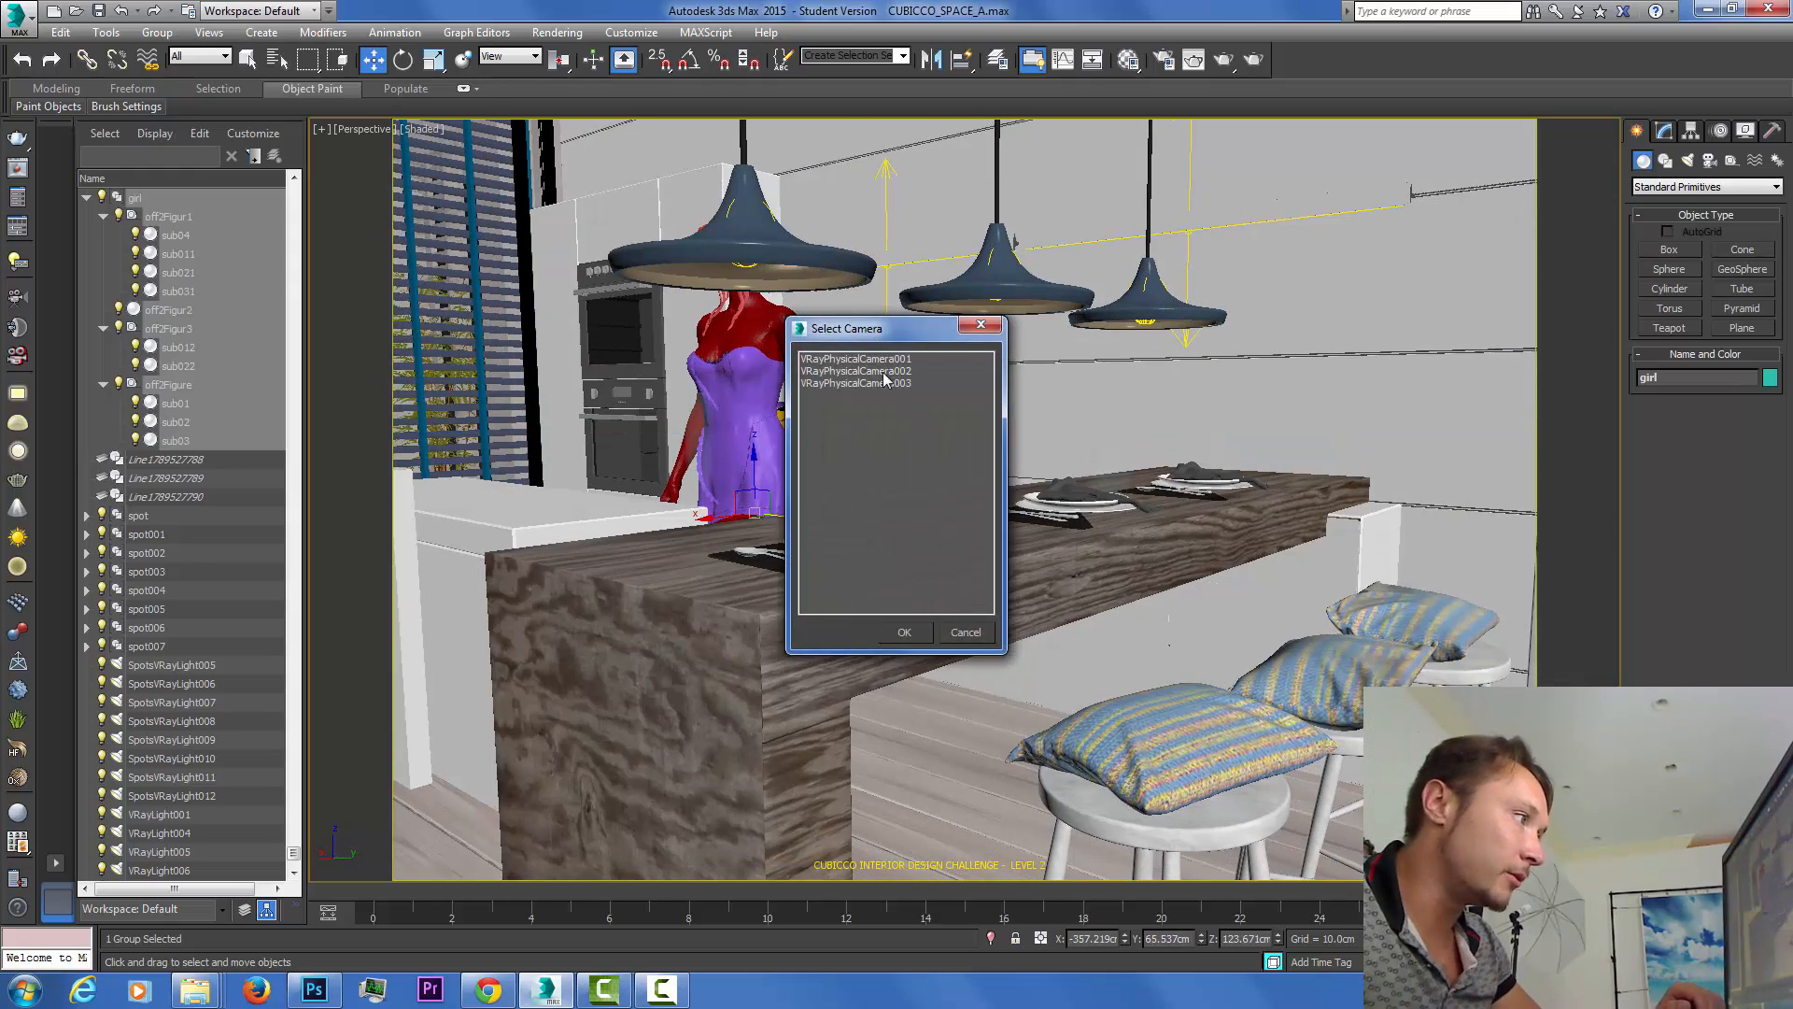
{"action": "double_click", "coordinate": [882, 362]}
{"action": "key", "text": "c"}
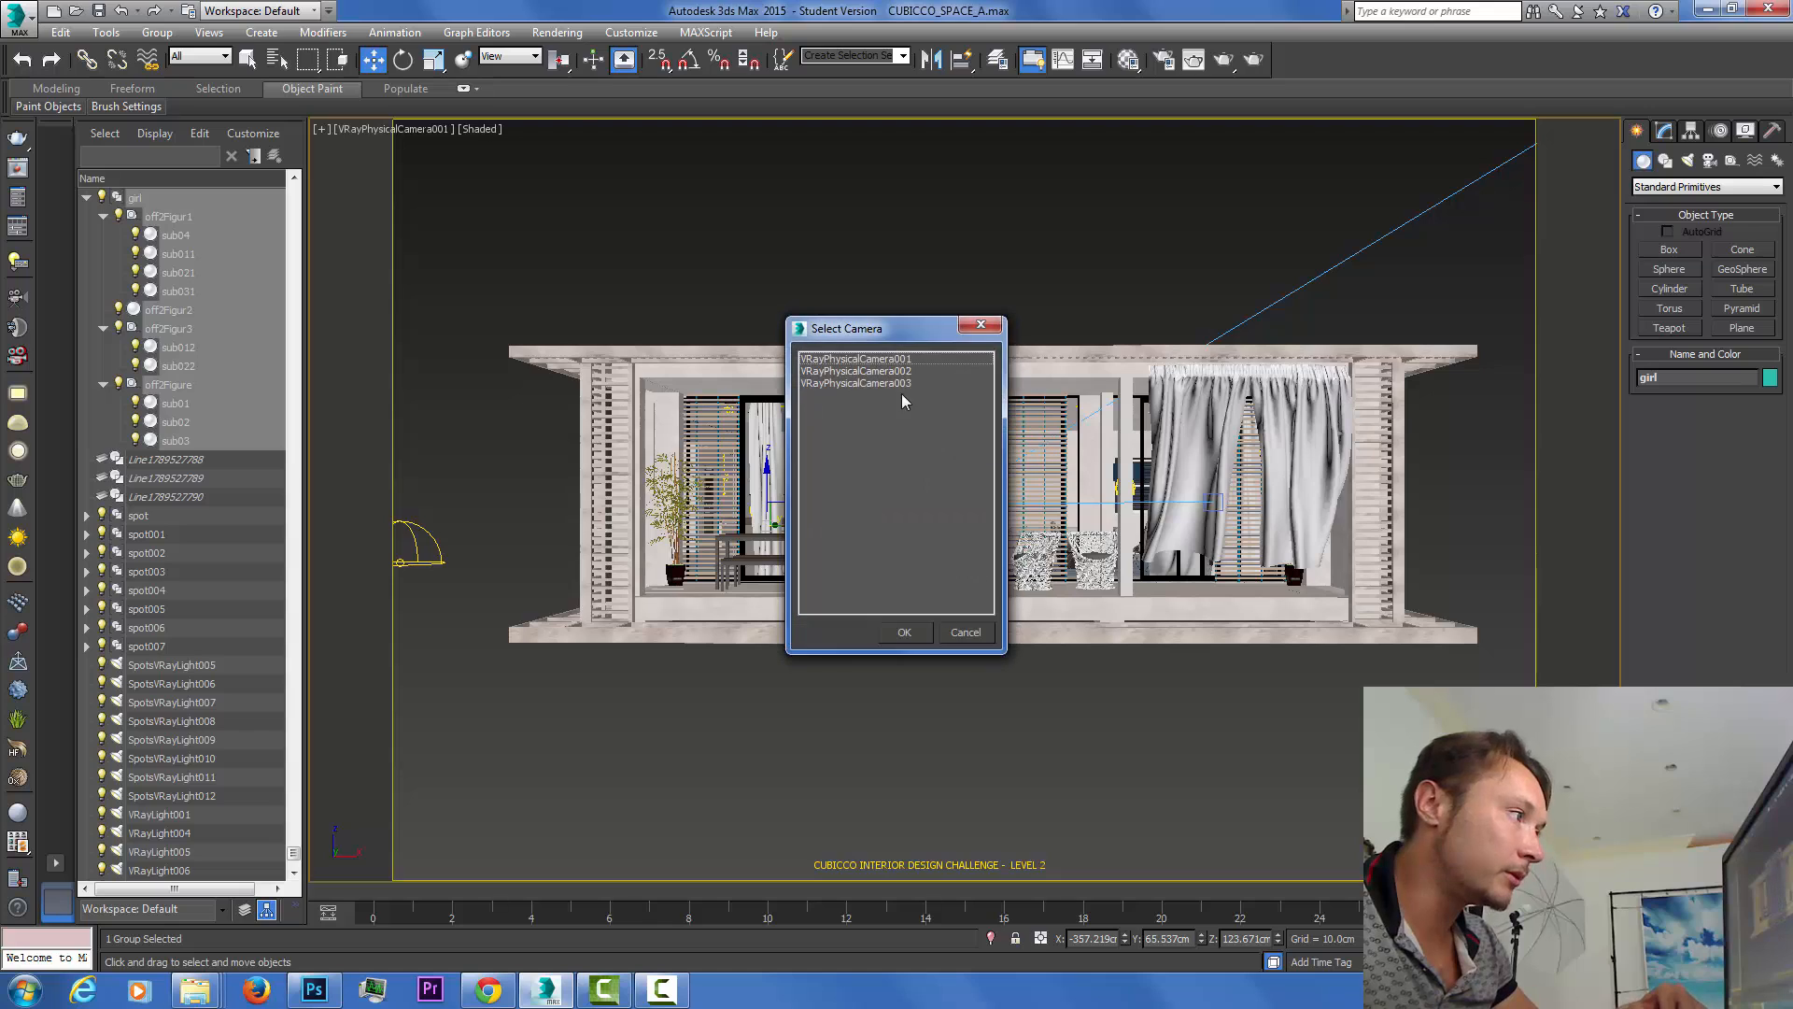
{"action": "double_click", "coordinate": [894, 374]}
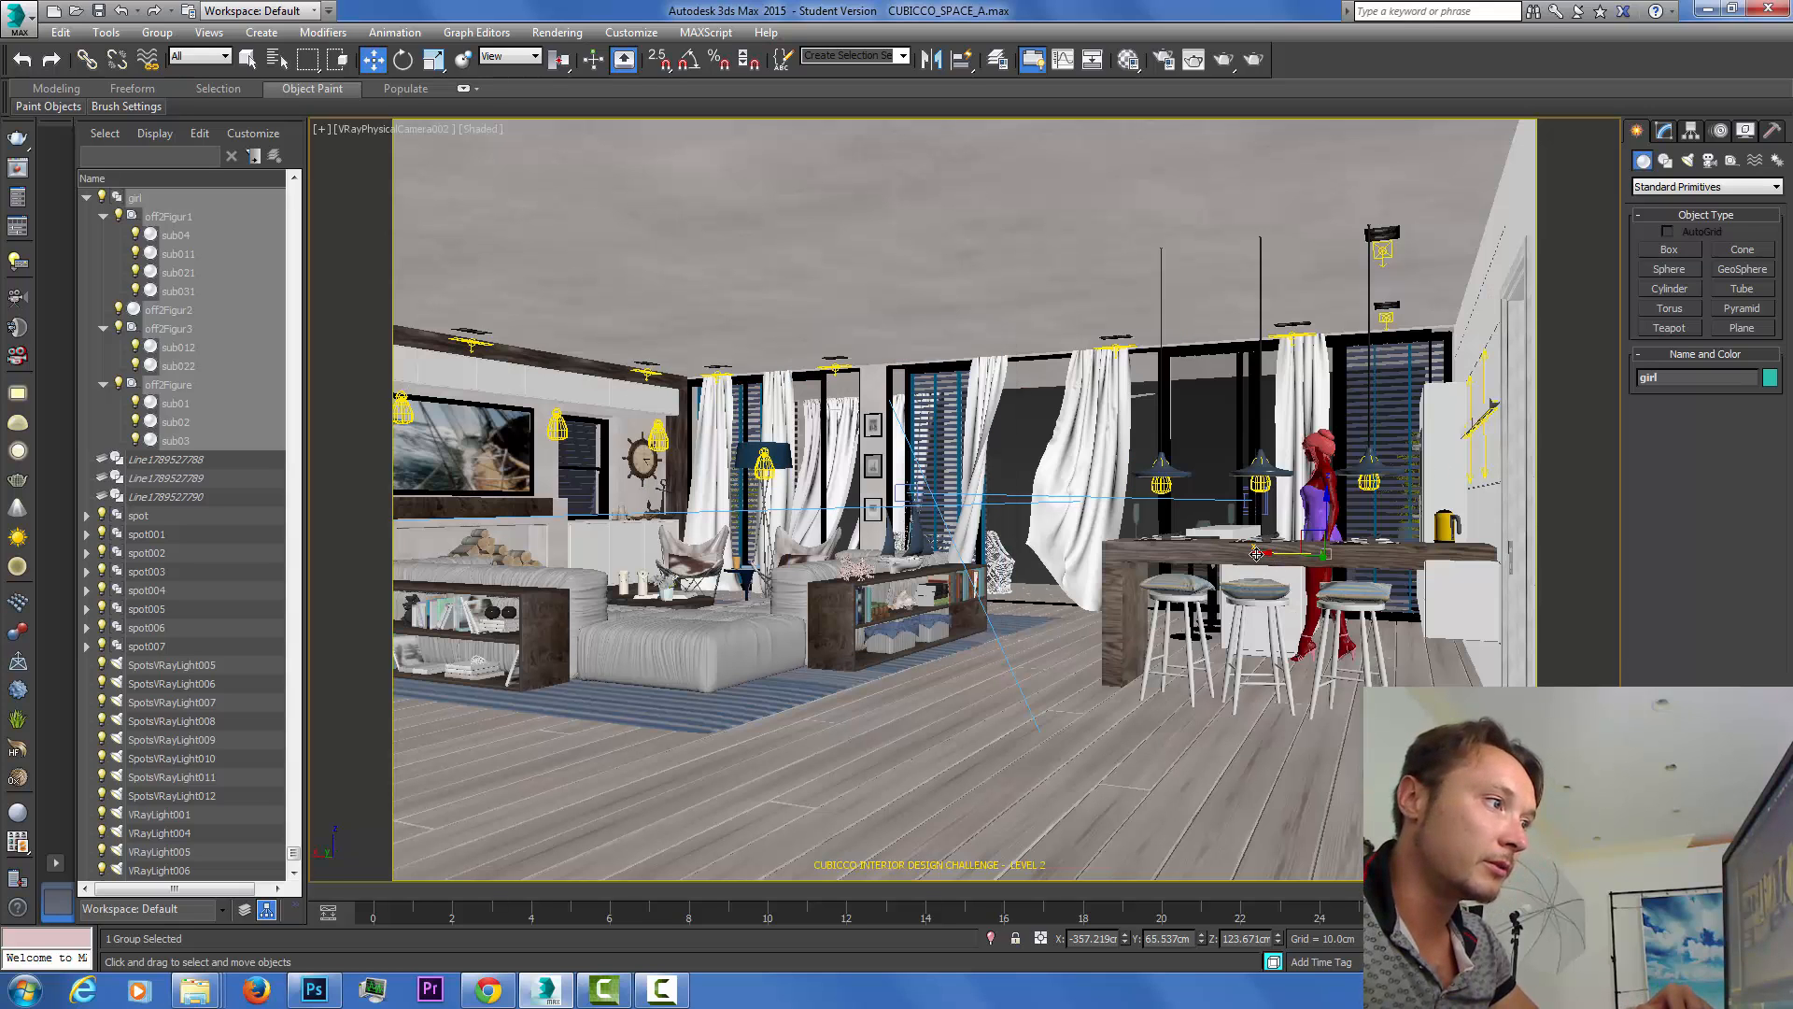
{"action": "left_click_drag", "start_coordinate": [1256, 553], "coordinate": [1267, 555]}
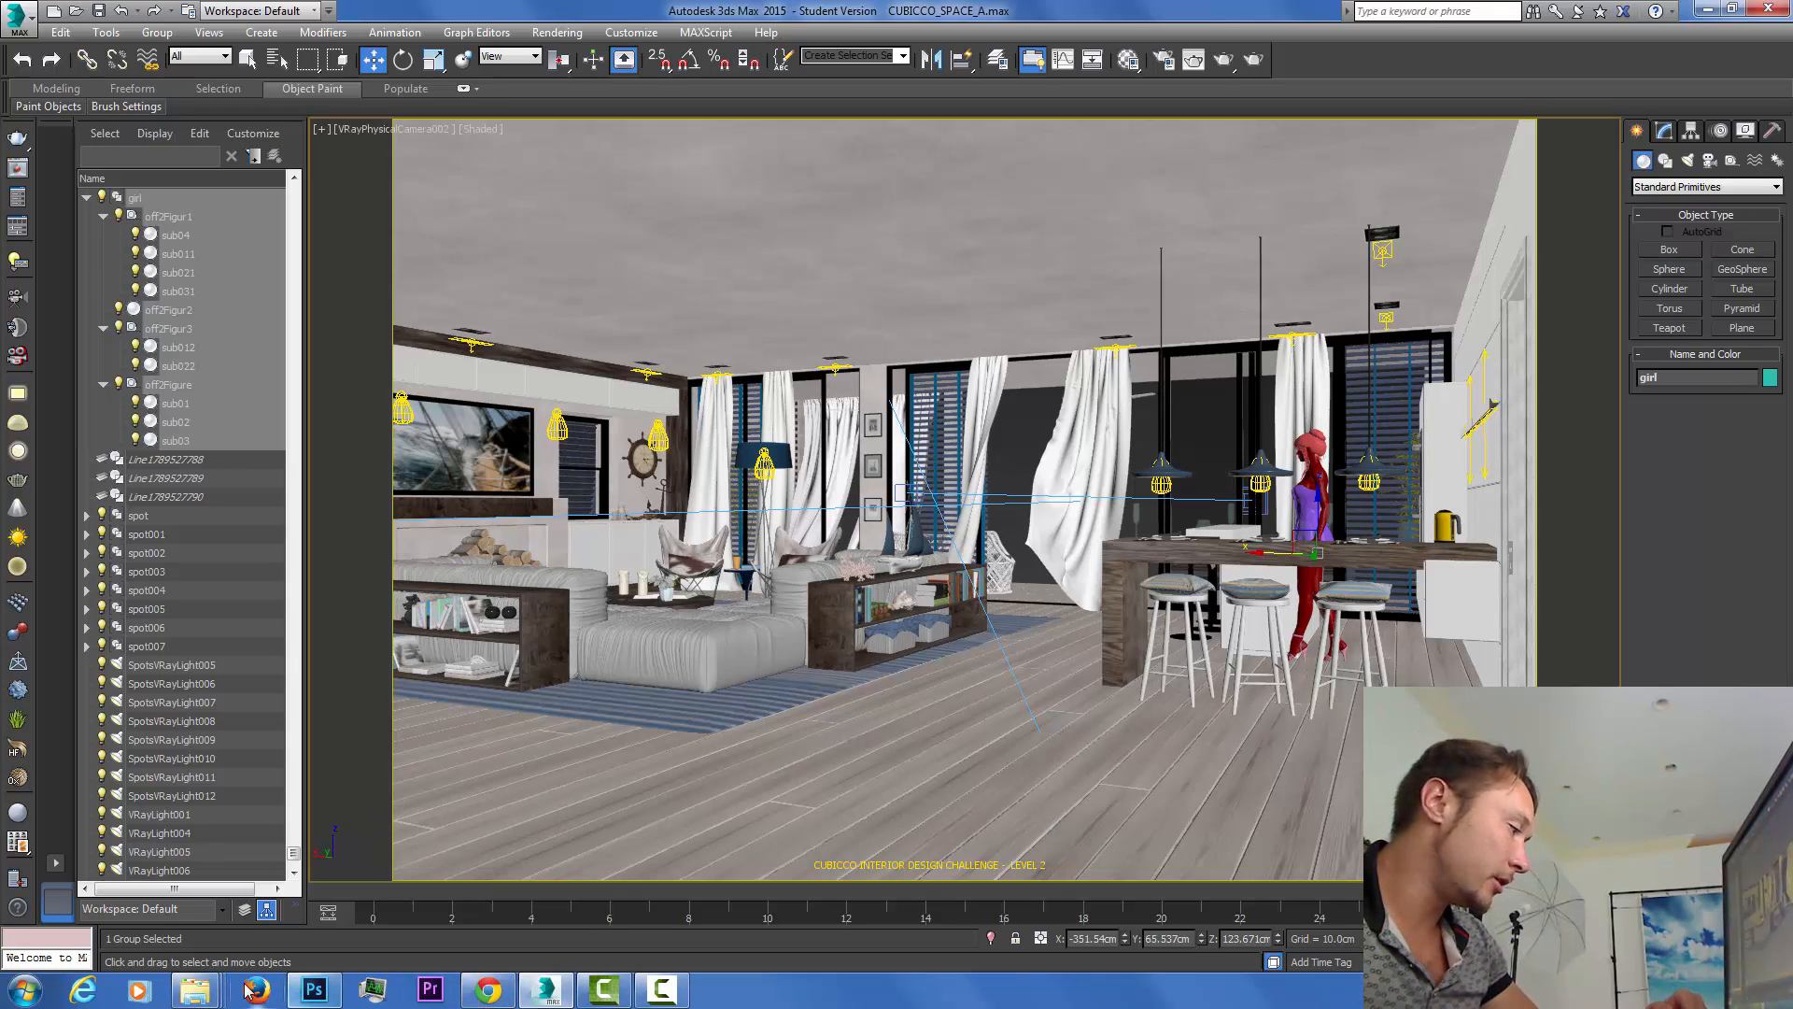
Look over the people cutout images in the cubicco_placing_ppl folder in Windows Explorer, and return to the 3ds Max scene.
{"action": "mouse_move", "coordinate": [199, 995]}
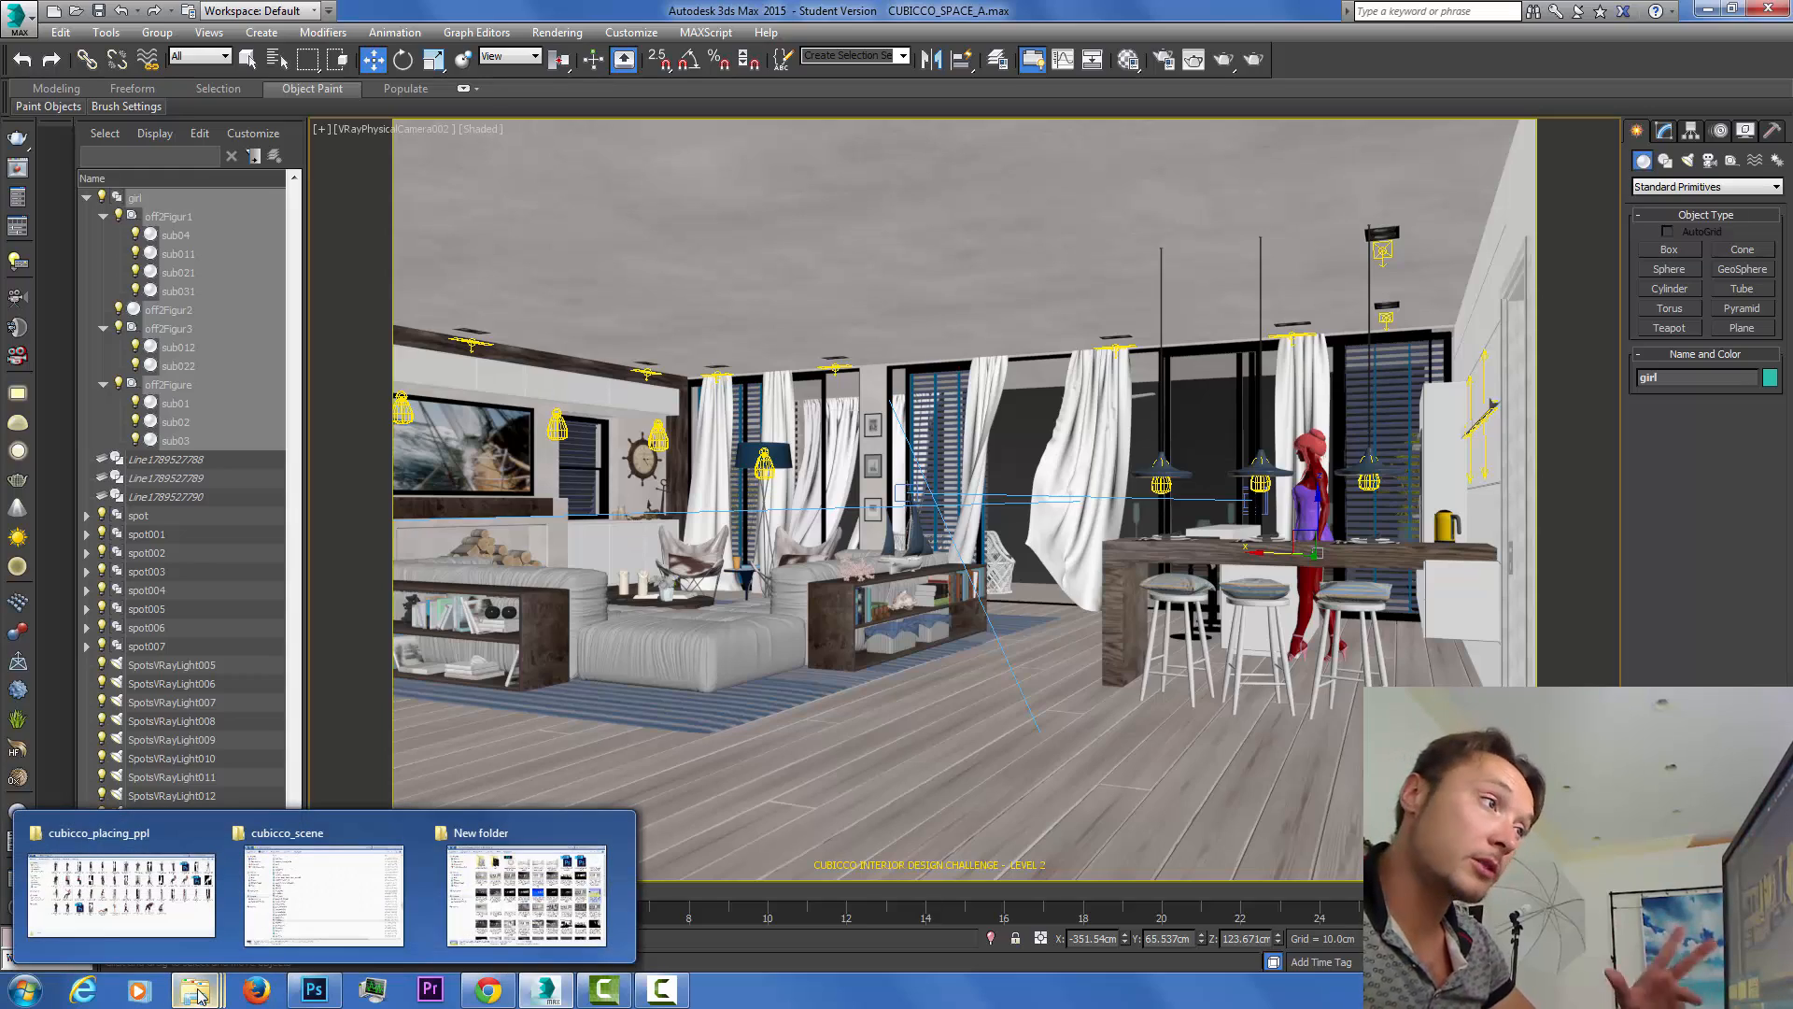
{"action": "mouse_move", "coordinate": [204, 955]}
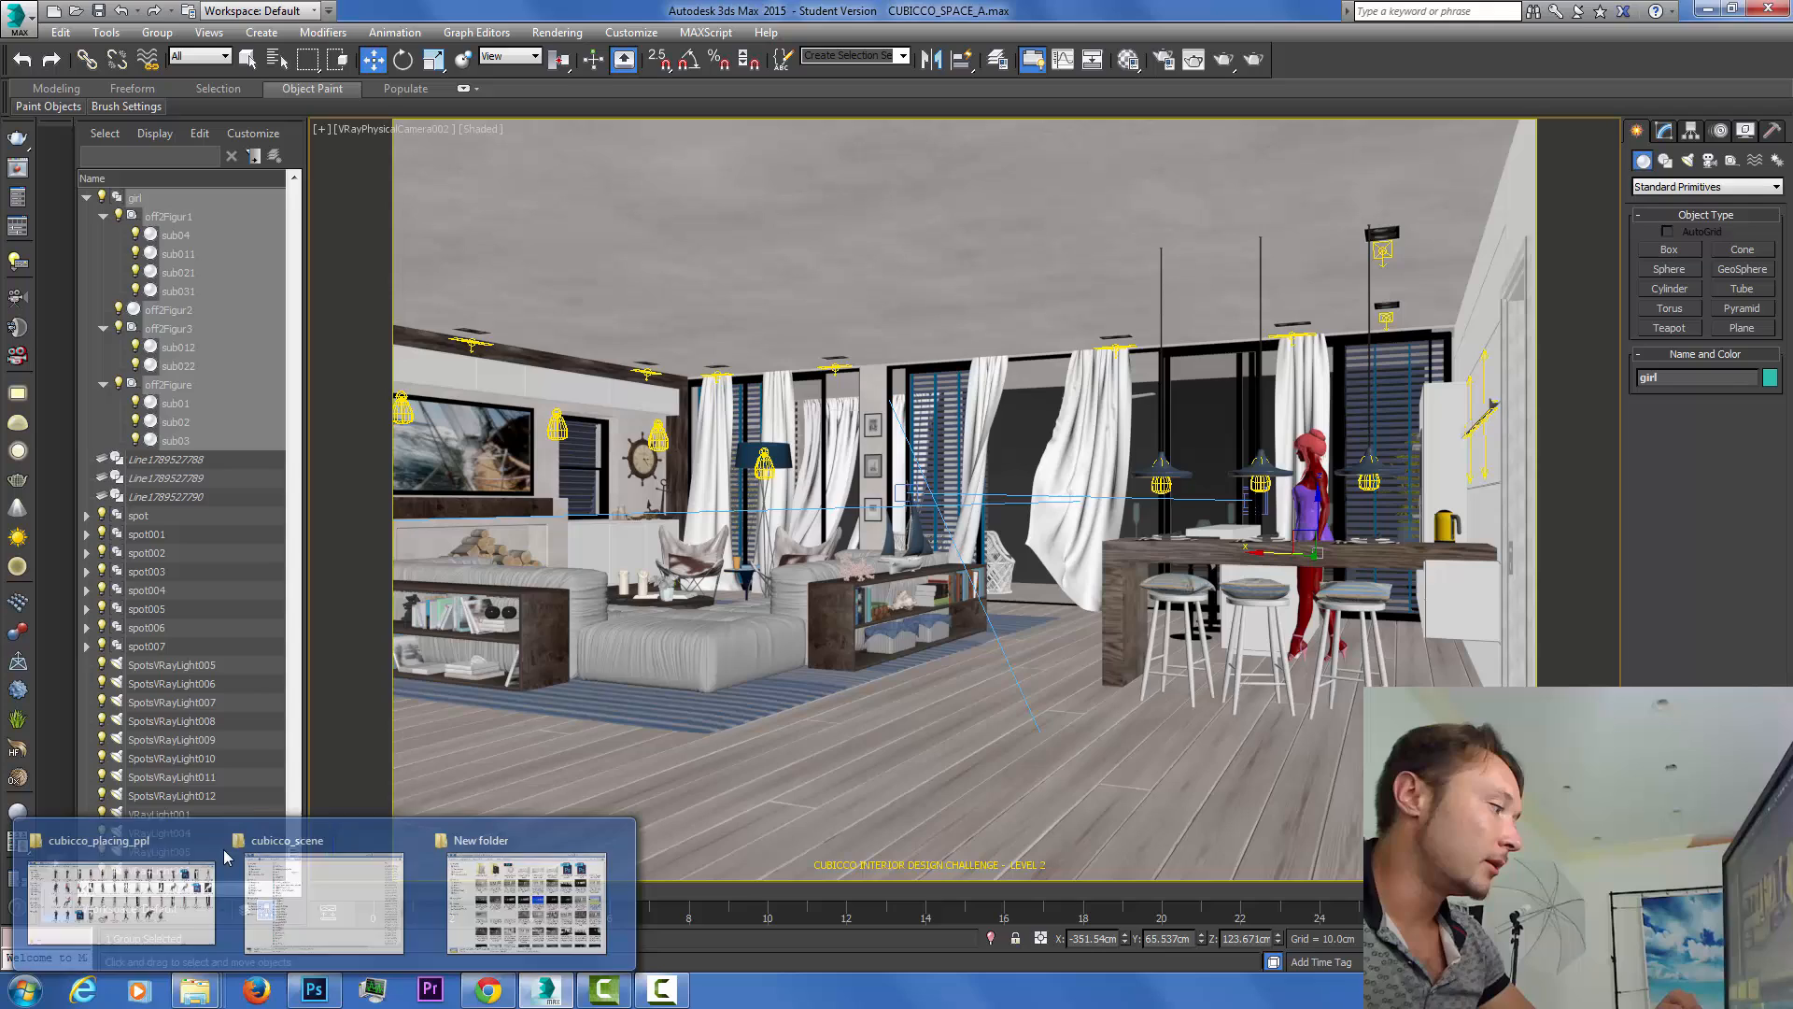
{"action": "left_click", "coordinate": [213, 873]}
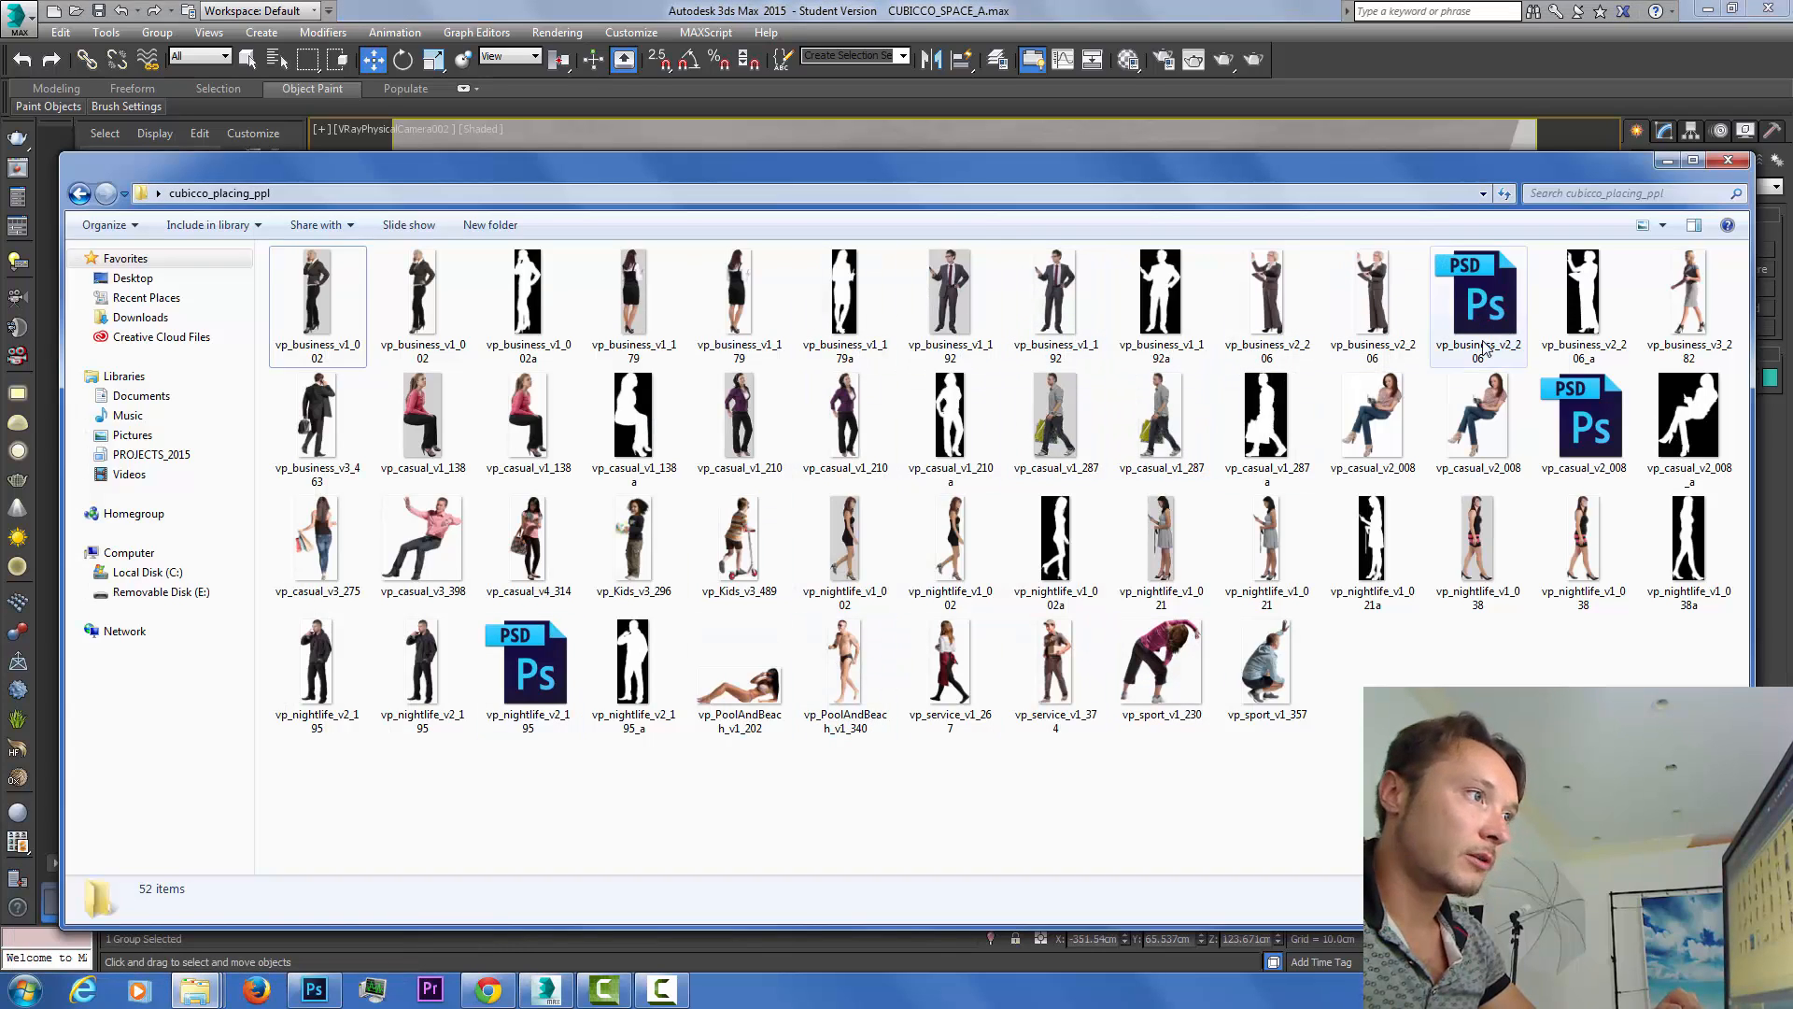
{"action": "left_click", "coordinate": [1020, 8]}
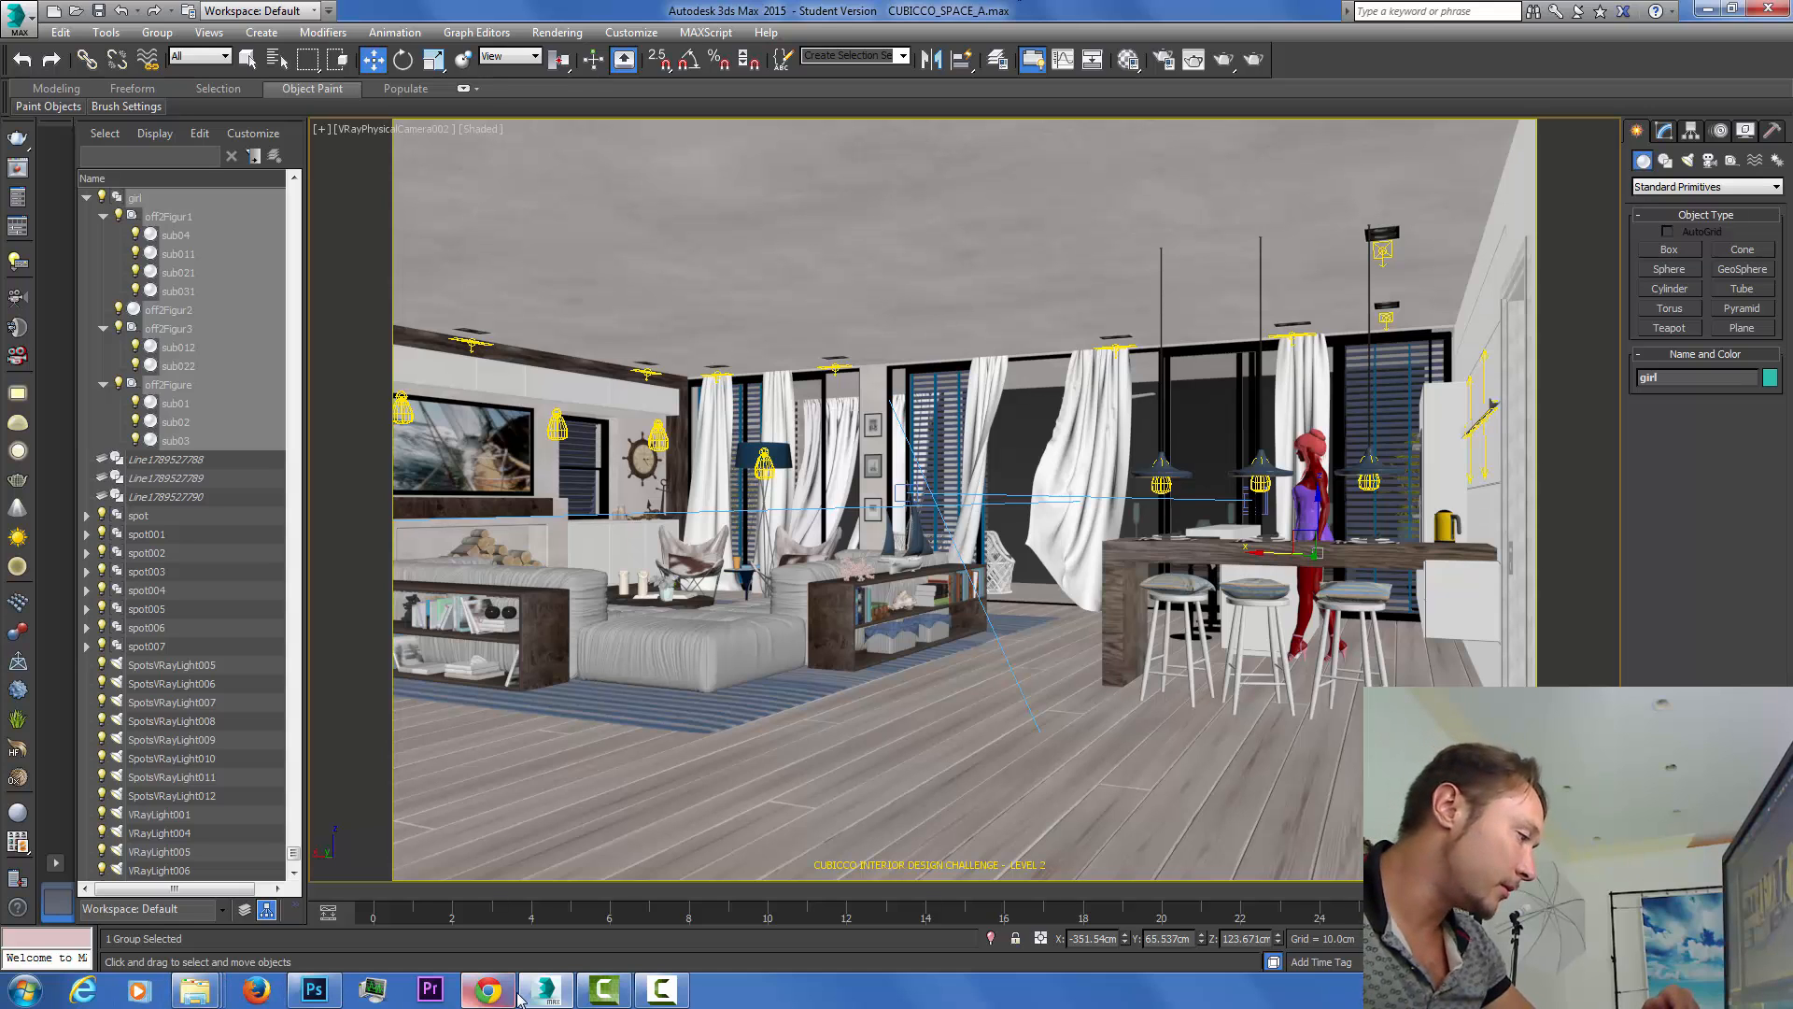
Import the Women seating N040414 model from the cubicco_scene folder and place it in the living area by the sofa.
{"action": "mouse_move", "coordinate": [487, 990]}
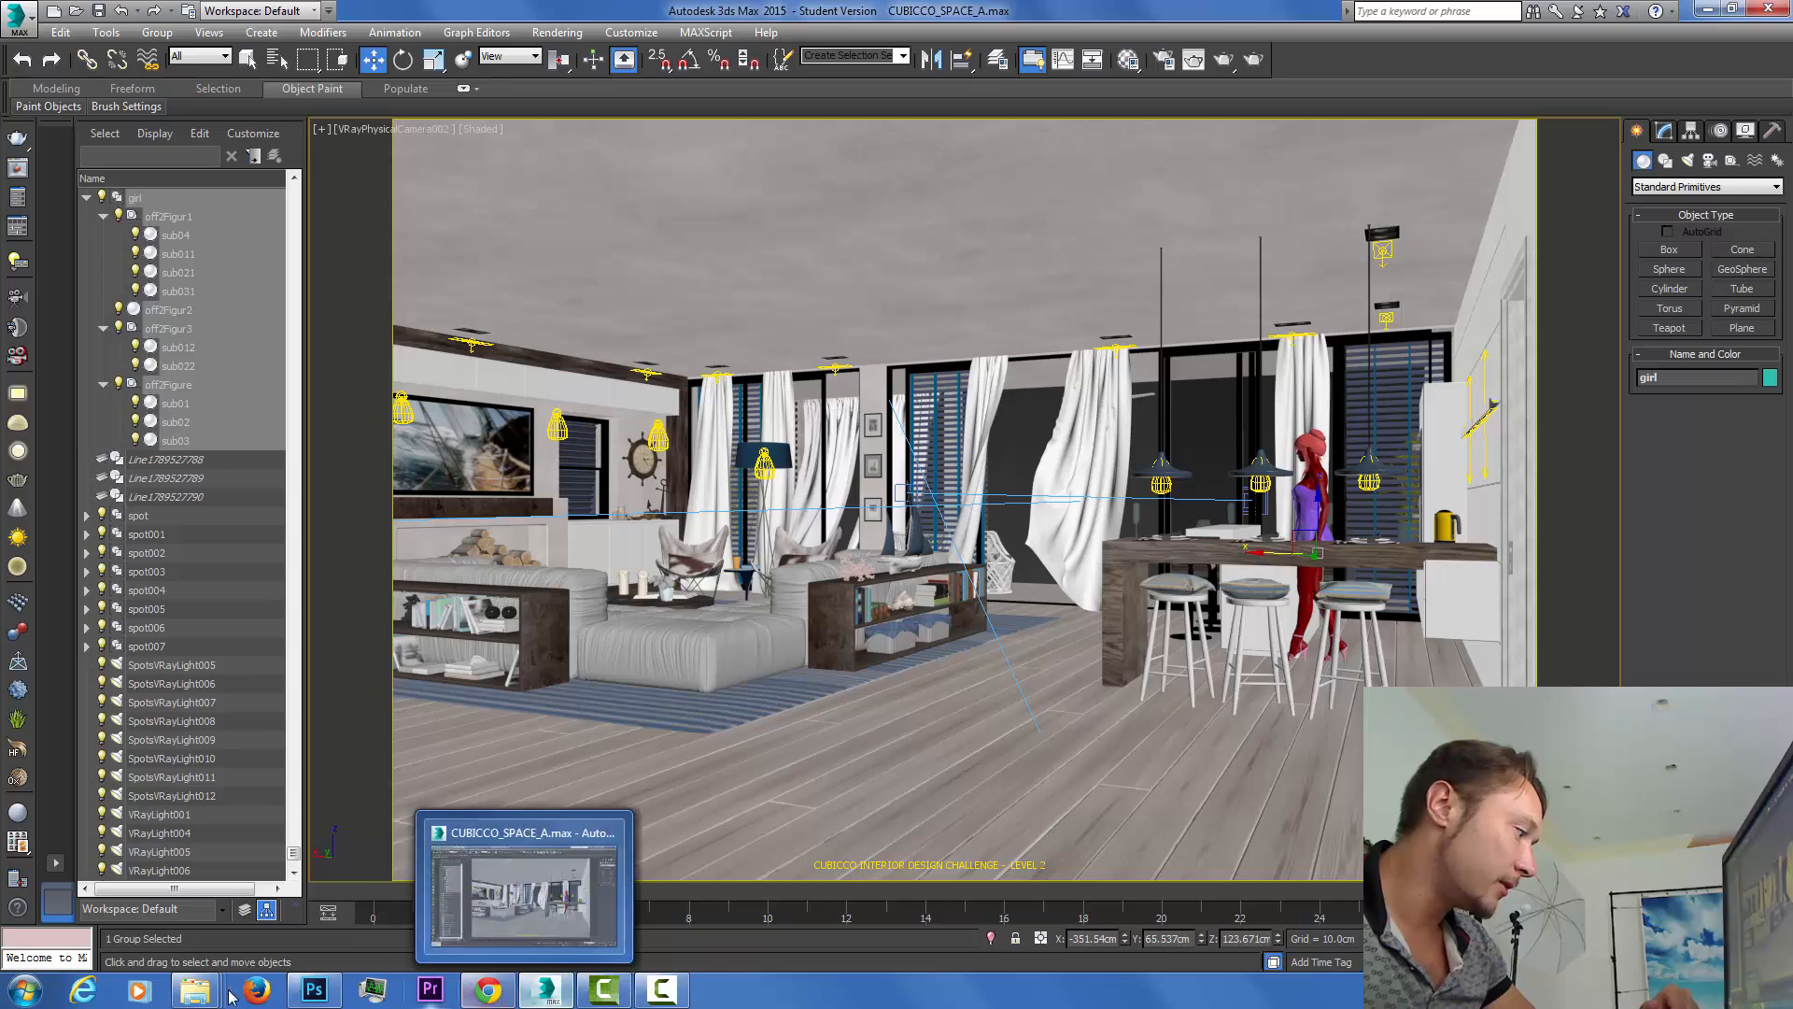
{"action": "mouse_move", "coordinate": [194, 990]}
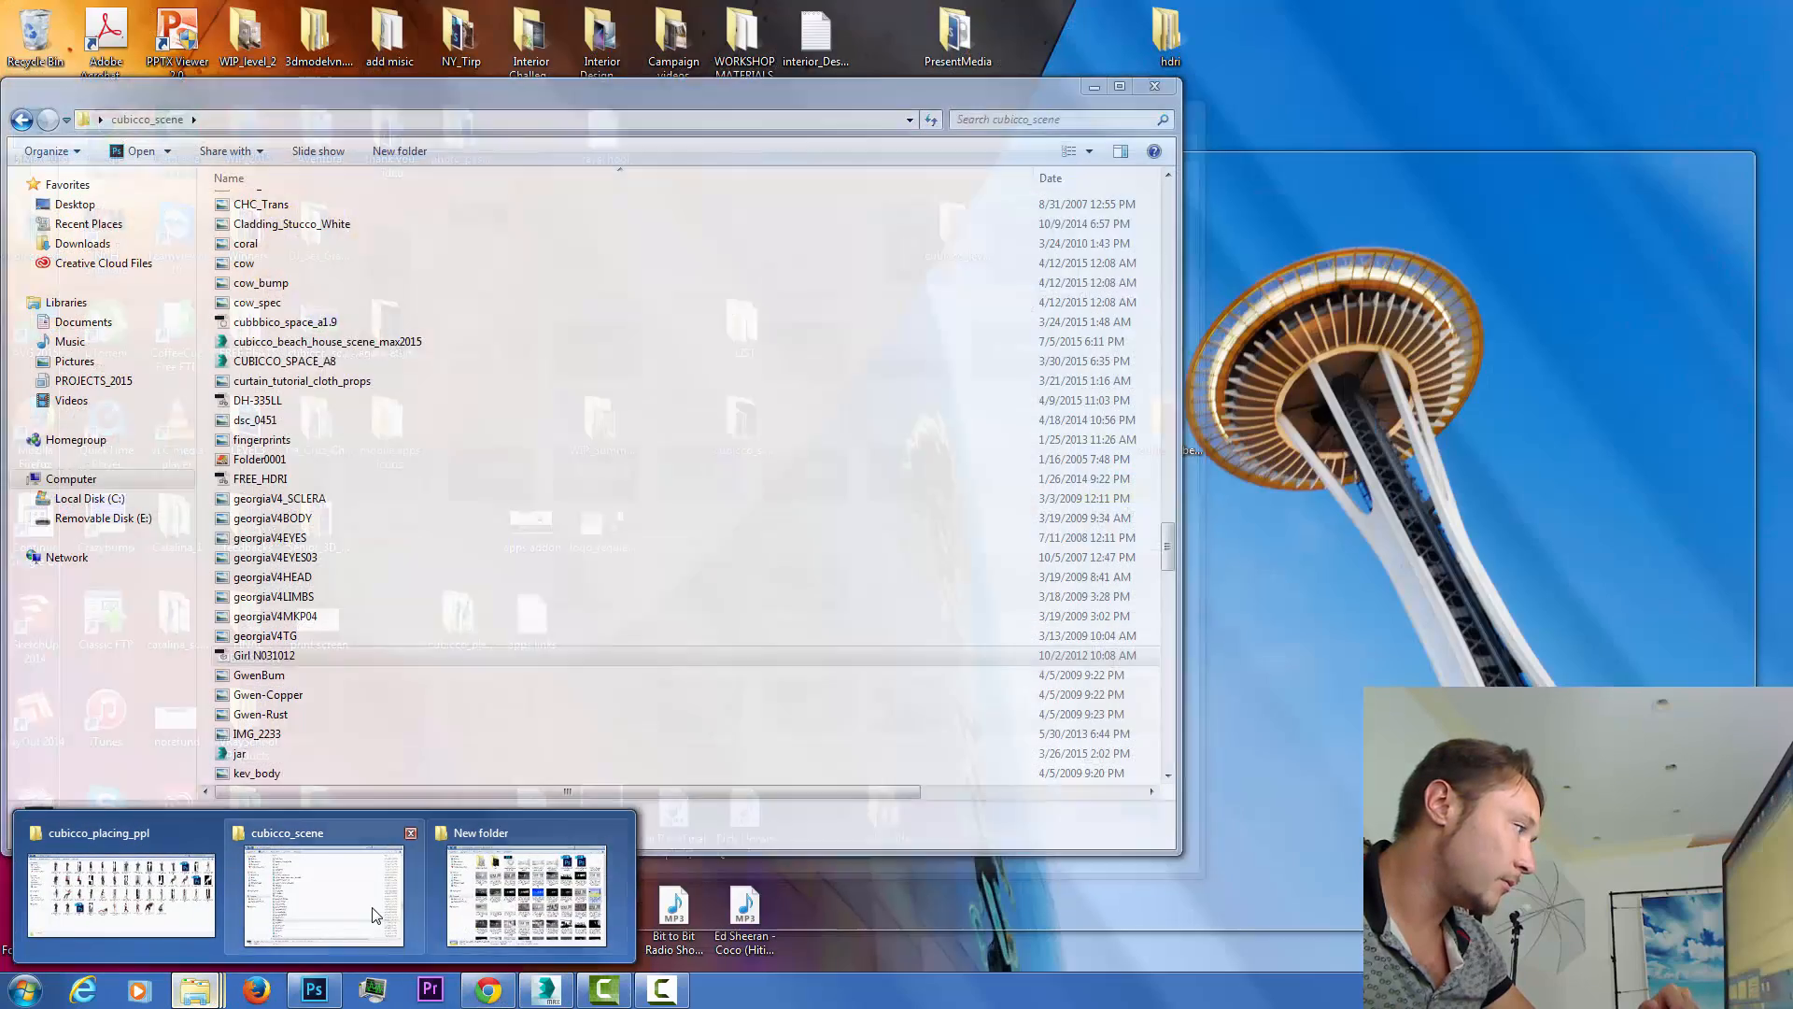
{"action": "left_click", "coordinate": [377, 916]}
{"action": "scroll", "coordinate": [271, 658], "scroll_direction": "down", "scroll_amount": 5}
{"action": "key", "text": "w"}
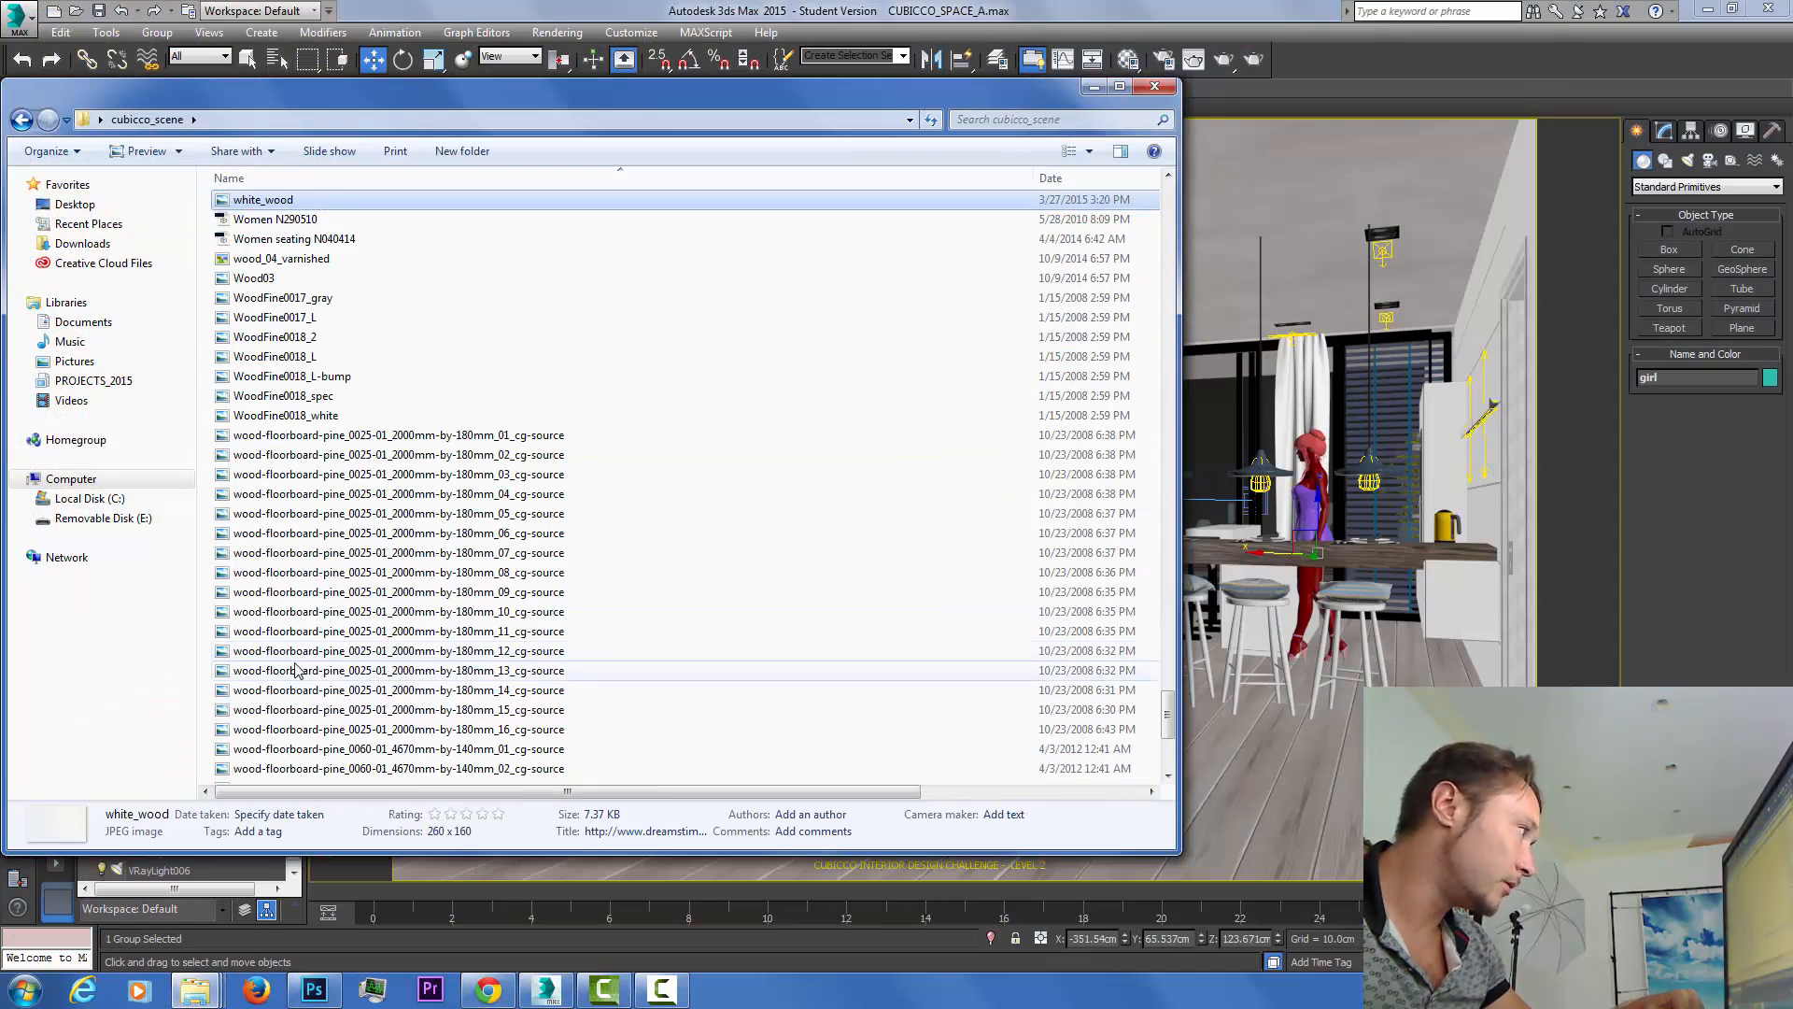
{"action": "left_click_drag", "start_coordinate": [289, 239], "coordinate": [1231, 648]}
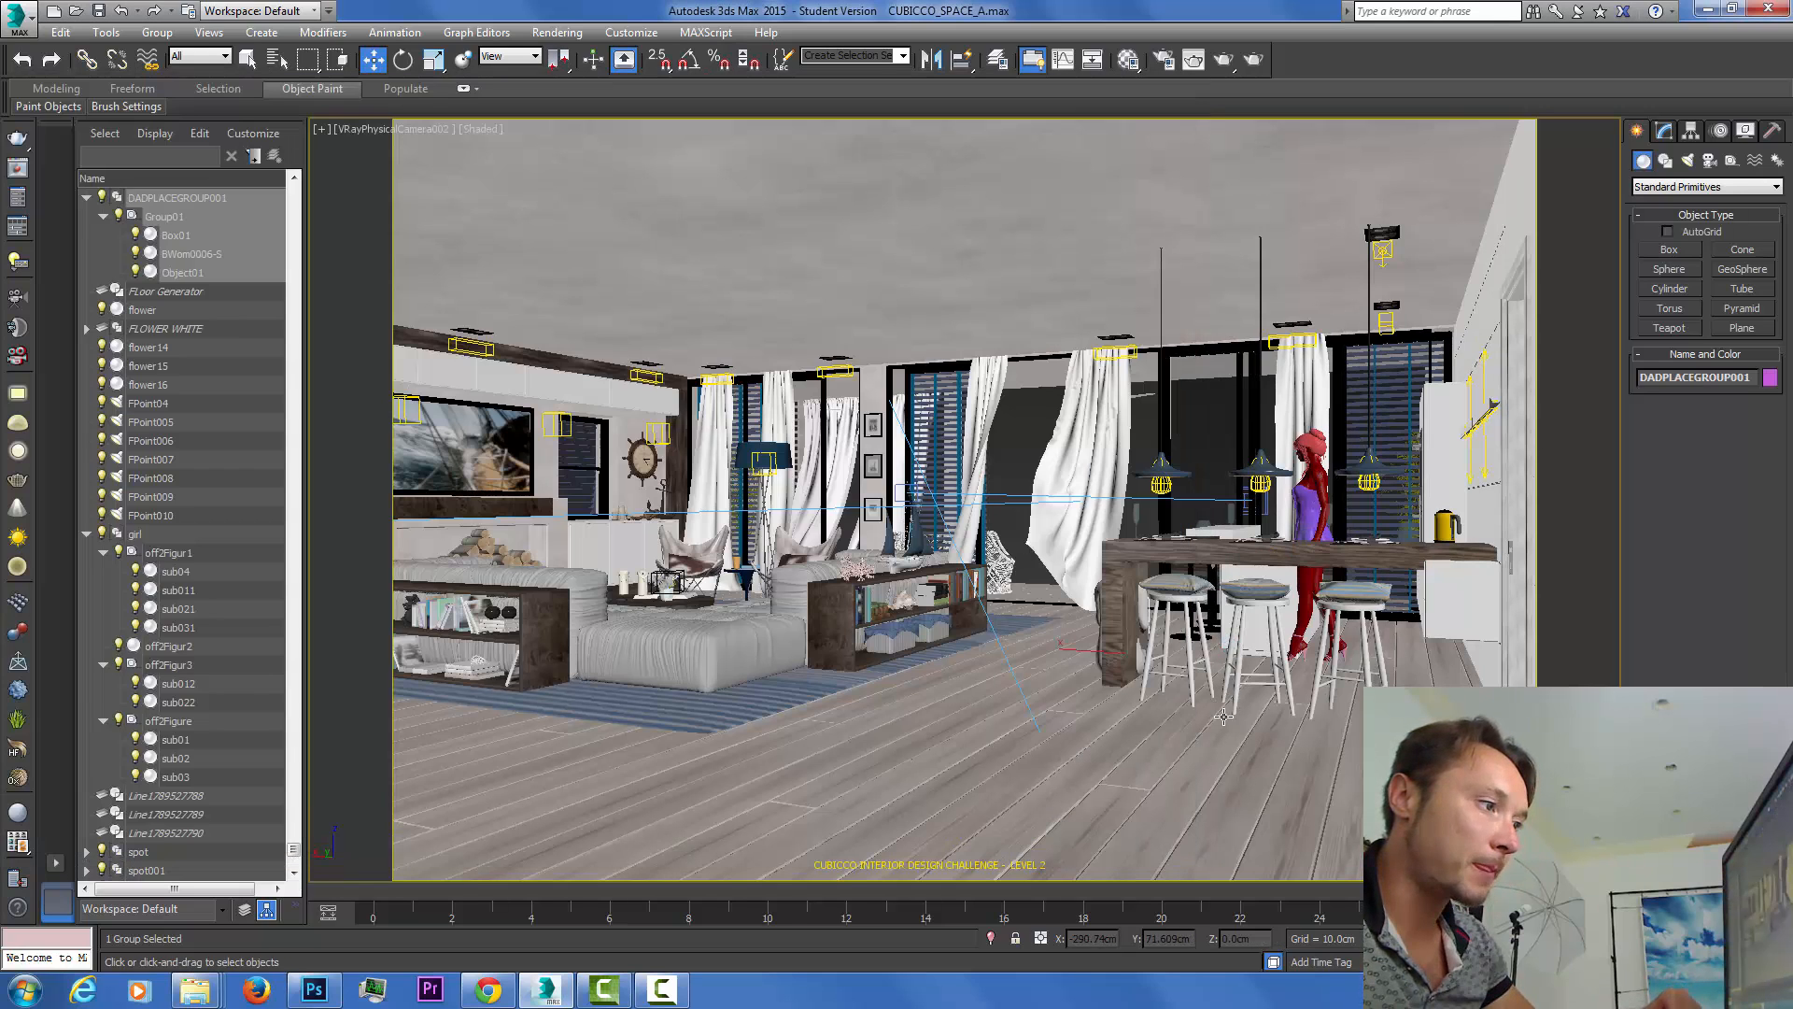
{"action": "left_click_drag", "start_coordinate": [928, 639], "coordinate": [720, 515]}
Frame the seated woman in Perspective and delete the imported seat block Box01 and the extra Object01.
{"action": "key", "text": "p"}
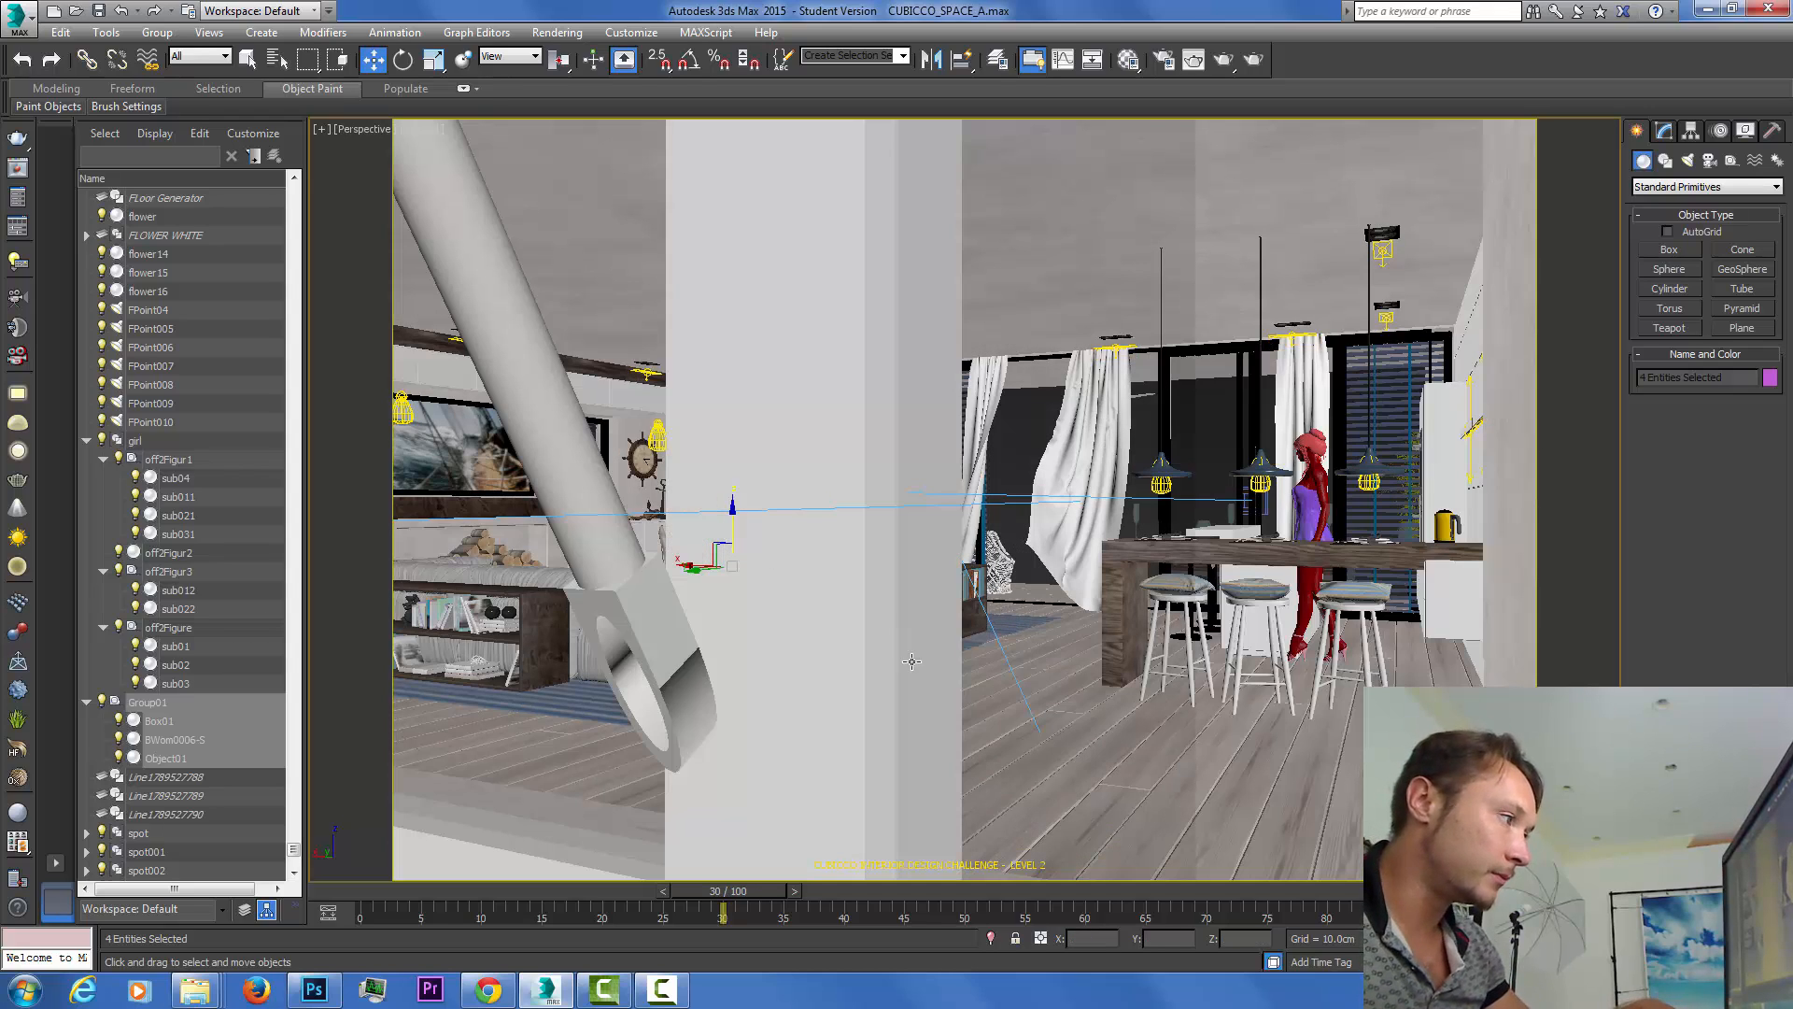
{"action": "key", "text": "z"}
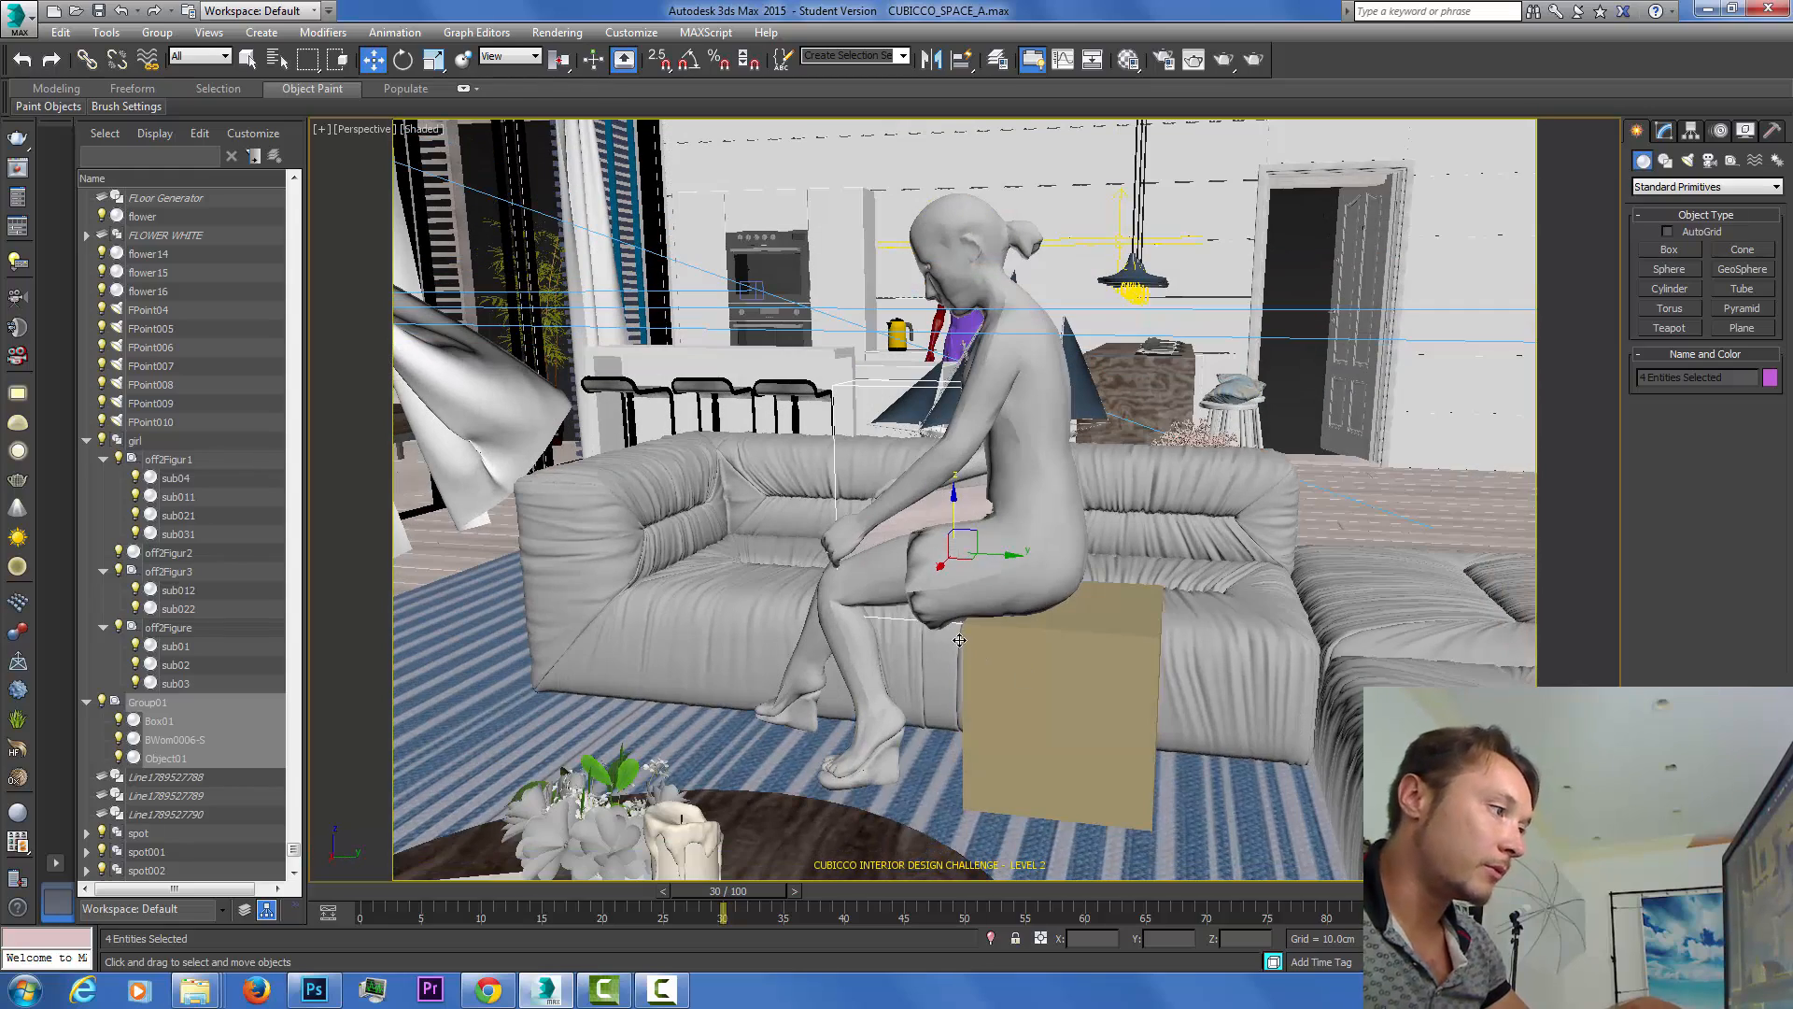
{"action": "left_click", "coordinate": [990, 639]}
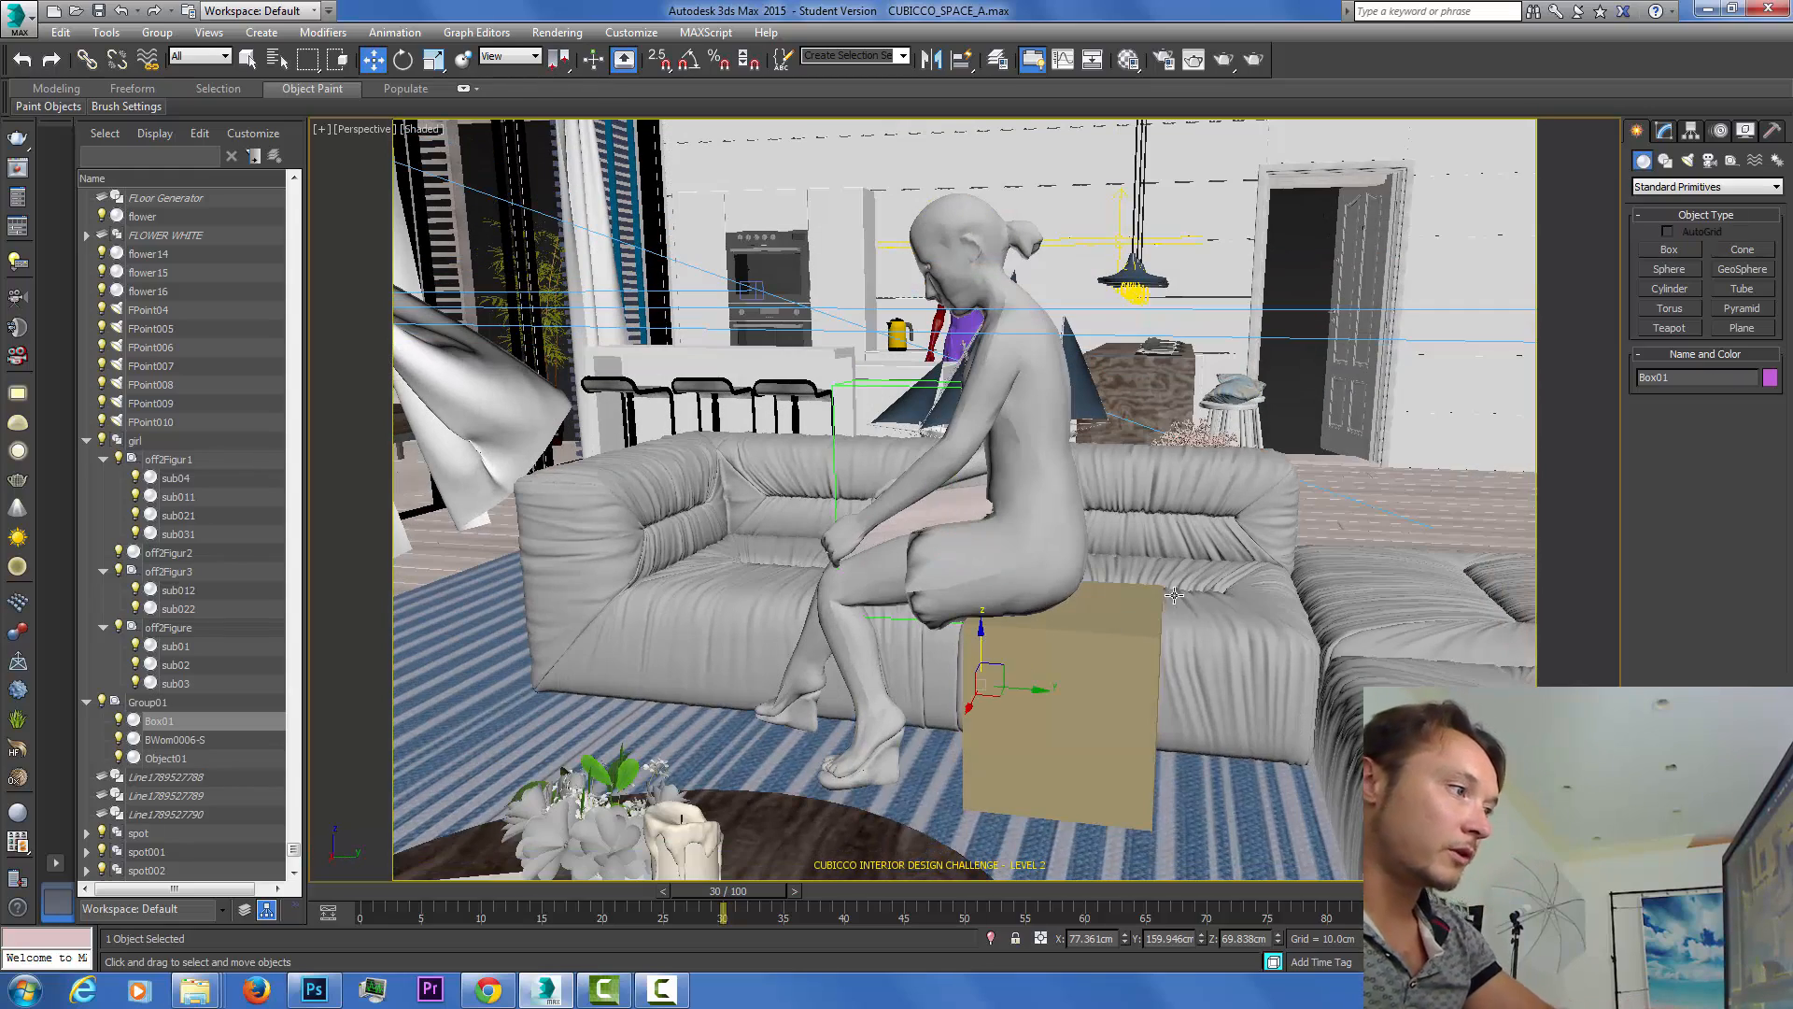
{"action": "key", "text": "Delete"}
{"action": "left_click", "coordinate": [959, 511]}
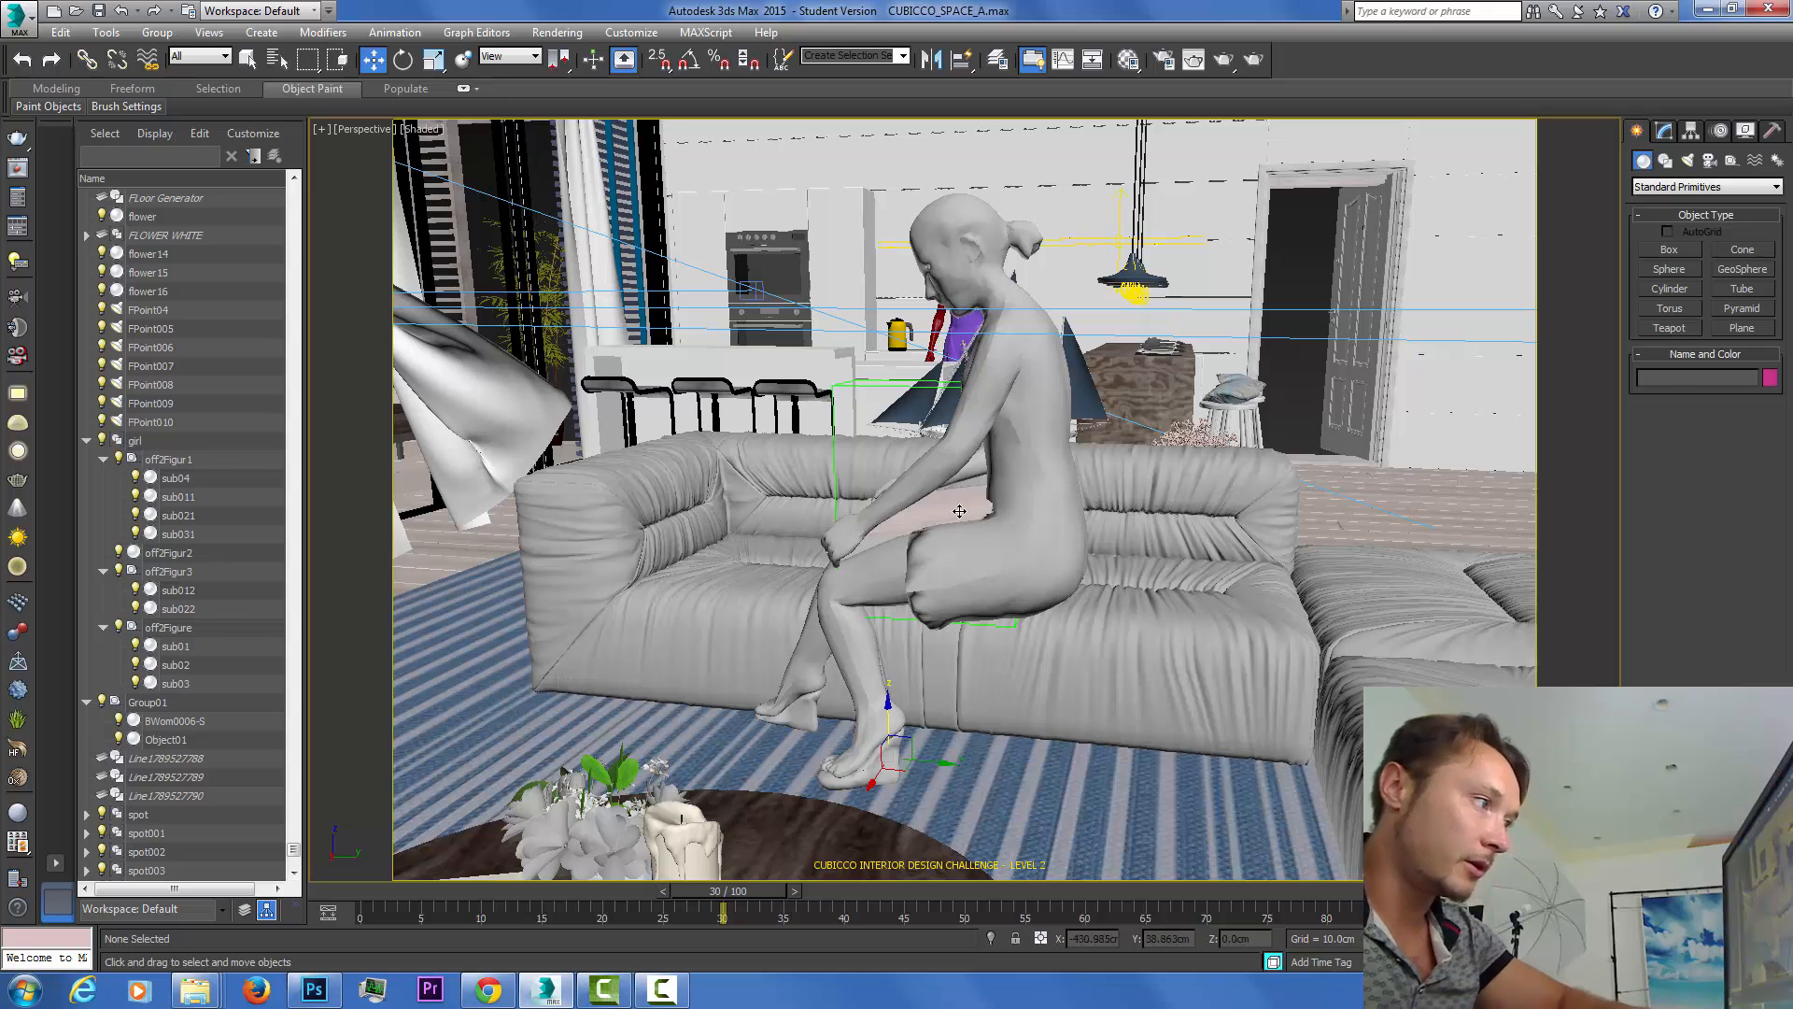
{"action": "key", "text": "Delete"}
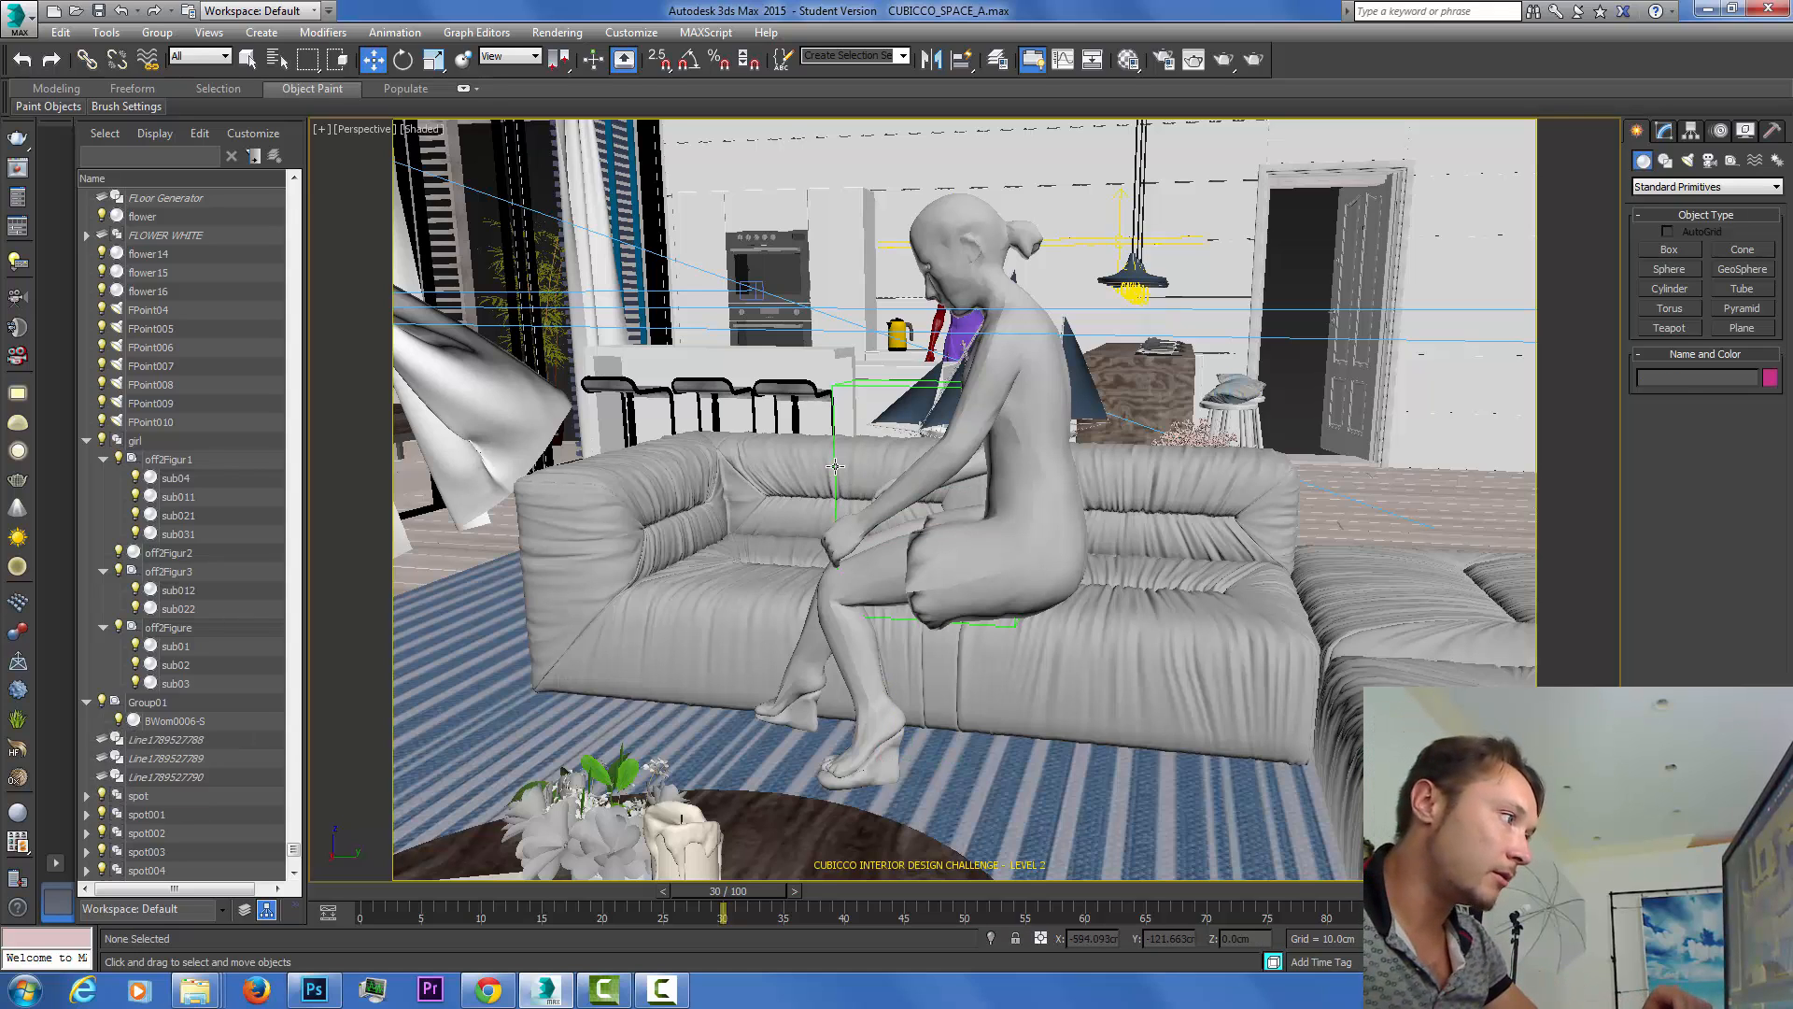
Move the seated woman BWom0006-S off the sofa towards the curtains and delete the leftover group outline in front of the sofa.
{"action": "left_click", "coordinate": [853, 590]}
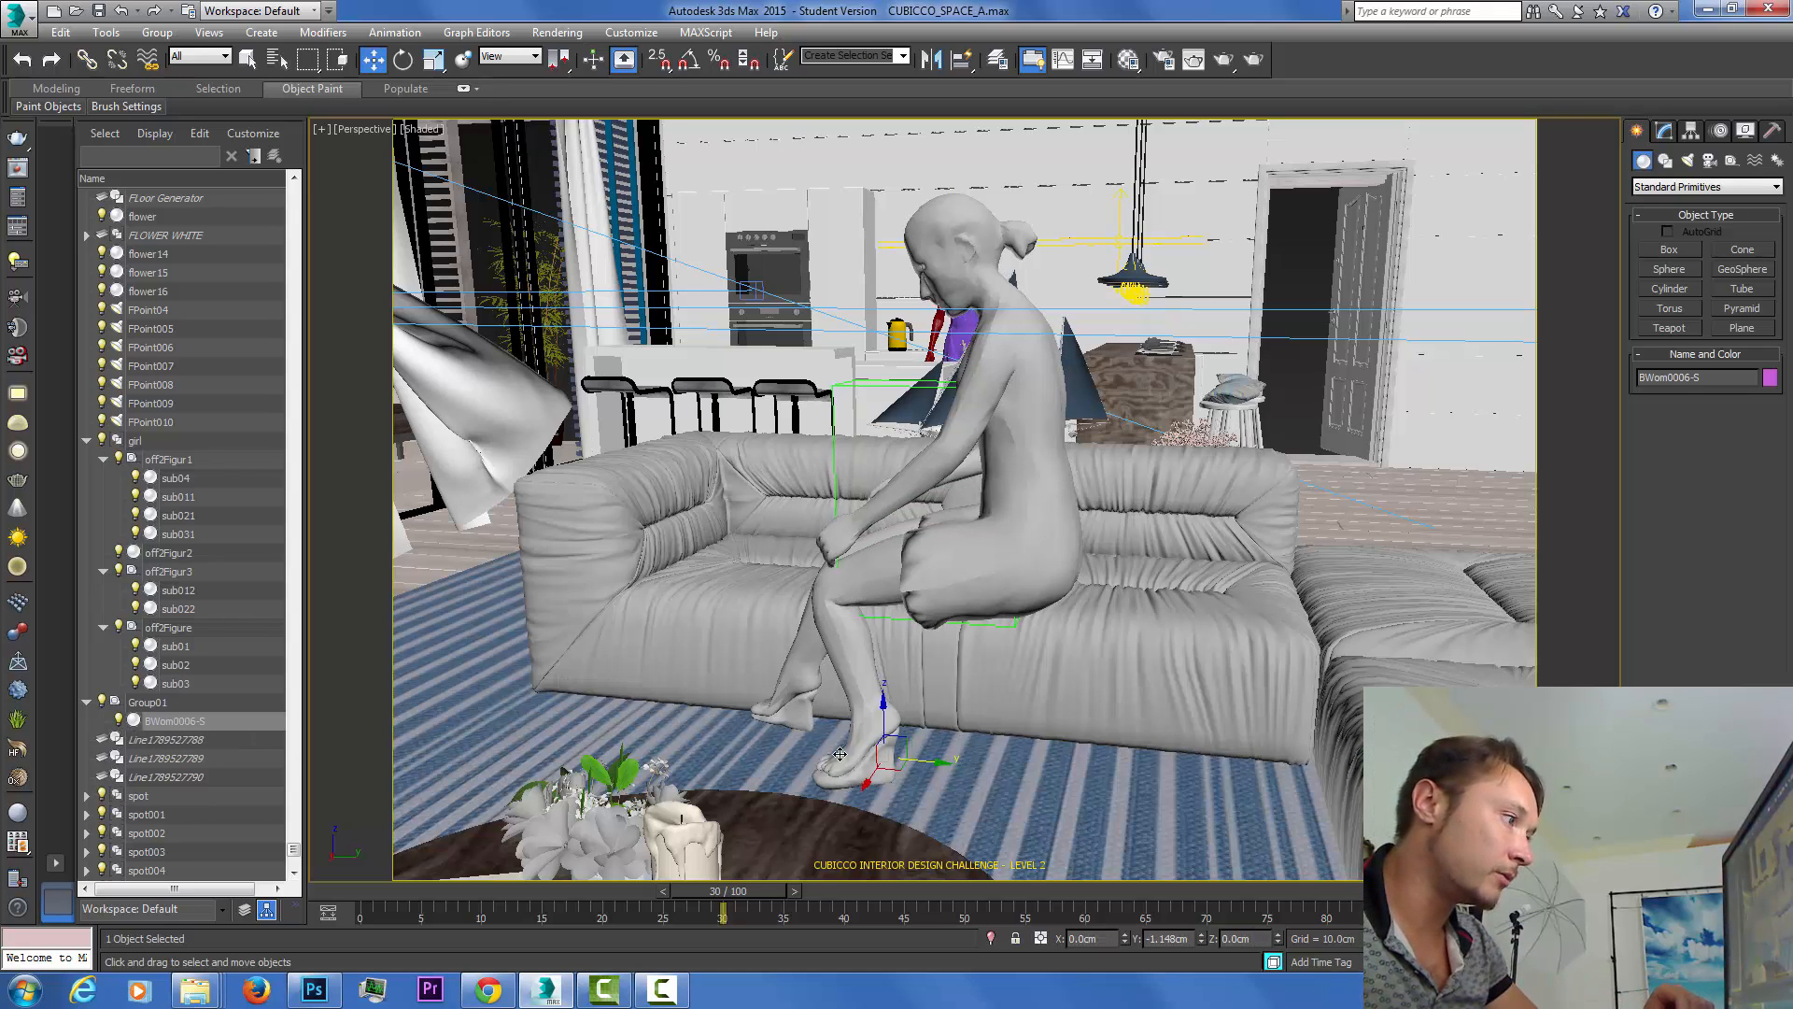
{"action": "left_click_drag", "start_coordinate": [853, 590], "coordinate": [985, 411]}
{"action": "left_click", "coordinate": [1016, 384]}
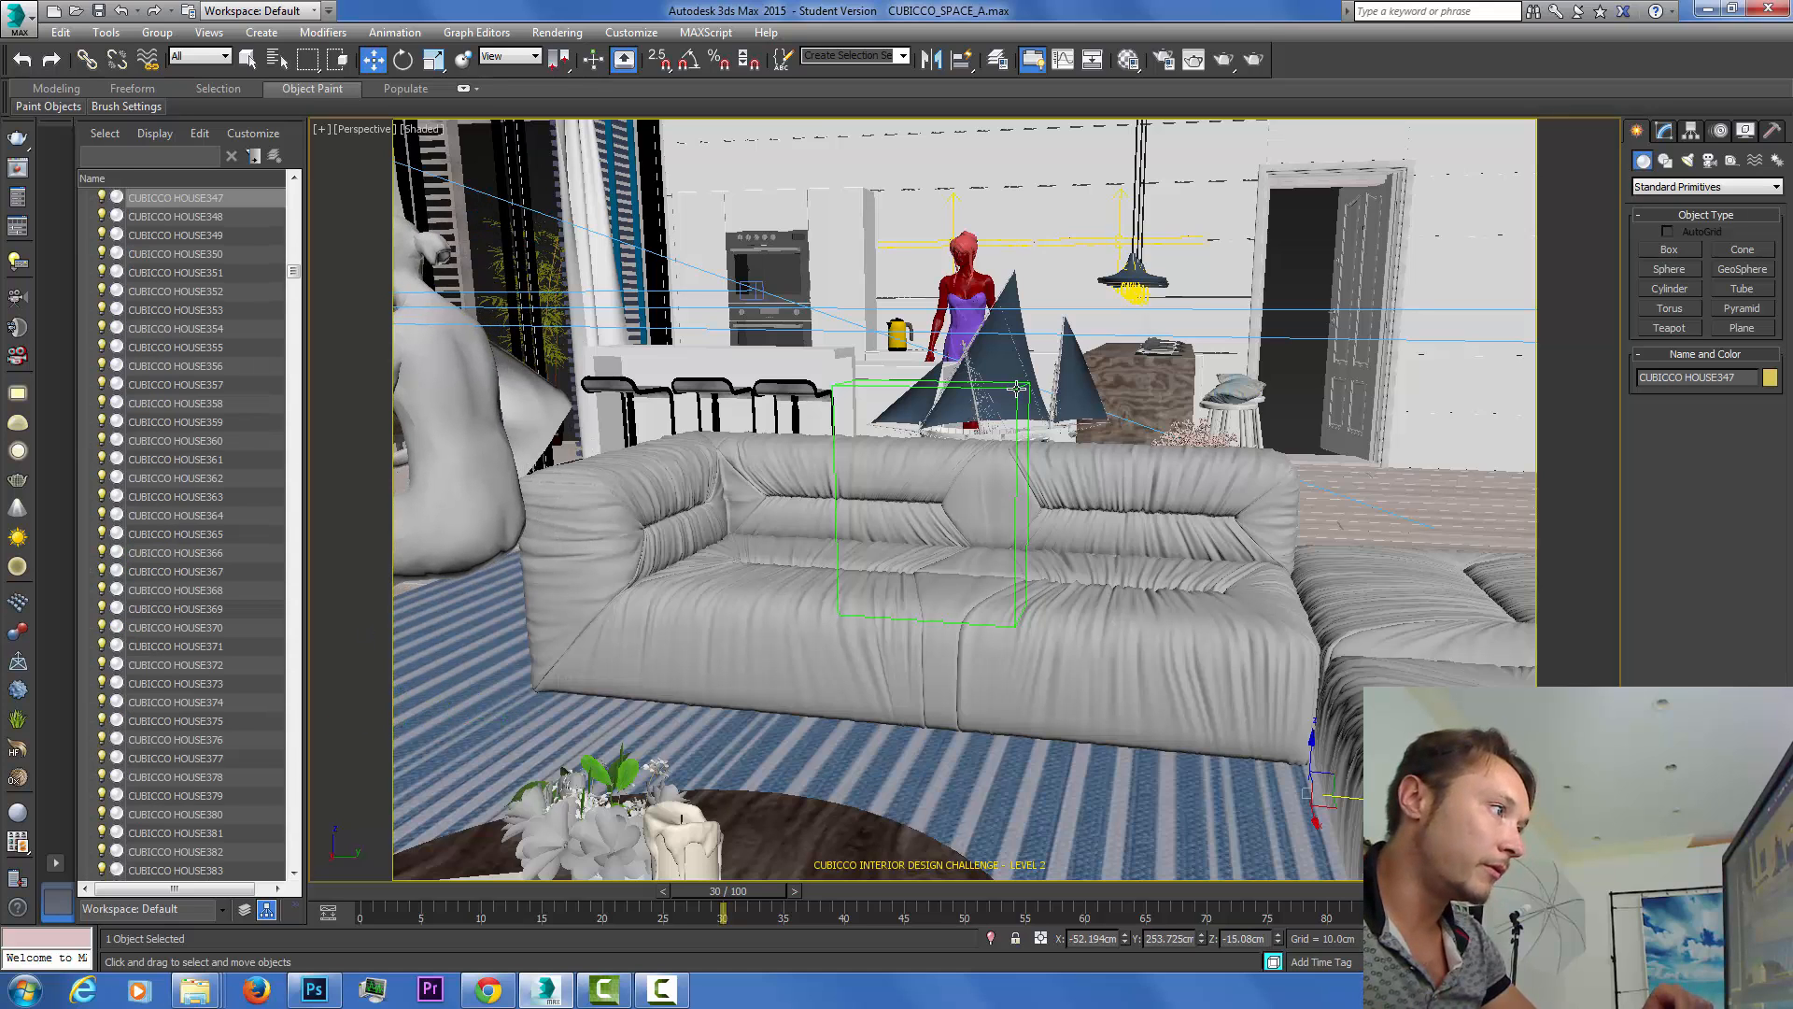
{"action": "key", "text": "Delete"}
Move the seated woman to the armchair nearest the sofa, at about X 138 cm, and rotate her to about -23 degrees X, 165 degrees Z.
{"action": "scroll", "coordinate": [1278, 632], "scroll_direction": "down", "scroll_amount": 5}
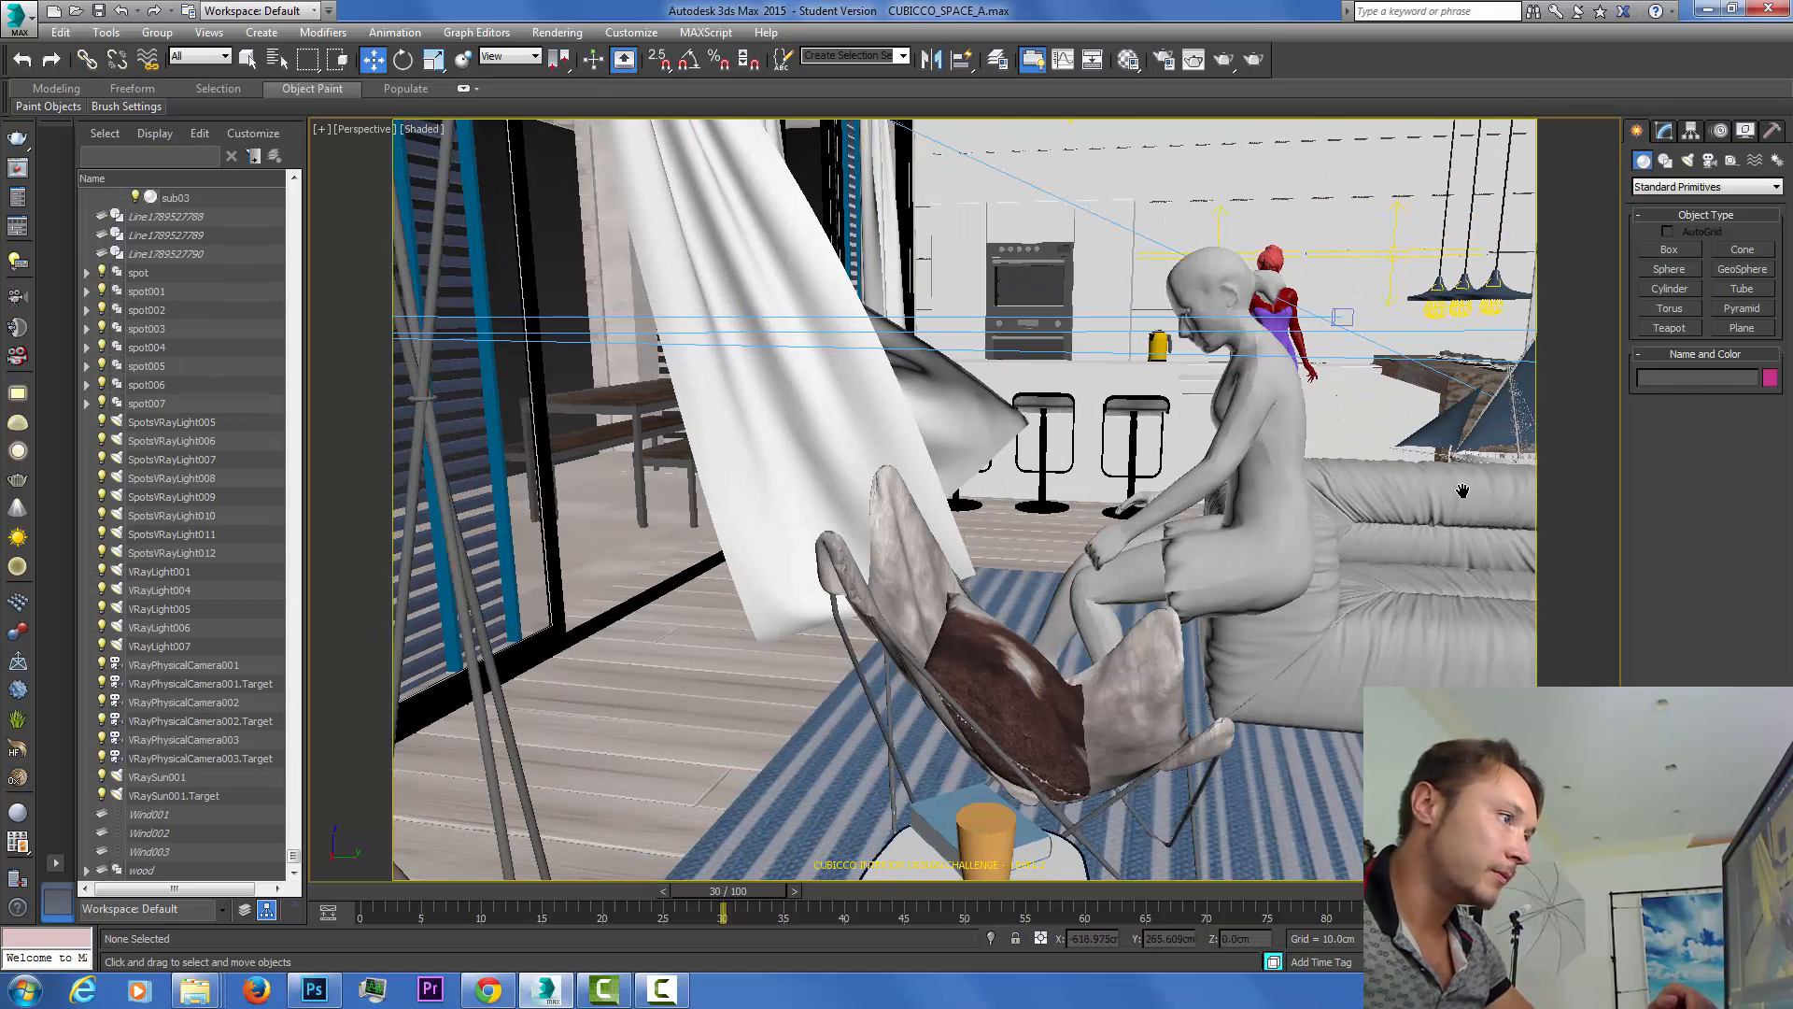
{"action": "left_click_drag", "start_coordinate": [1278, 632], "coordinate": [1269, 653]}
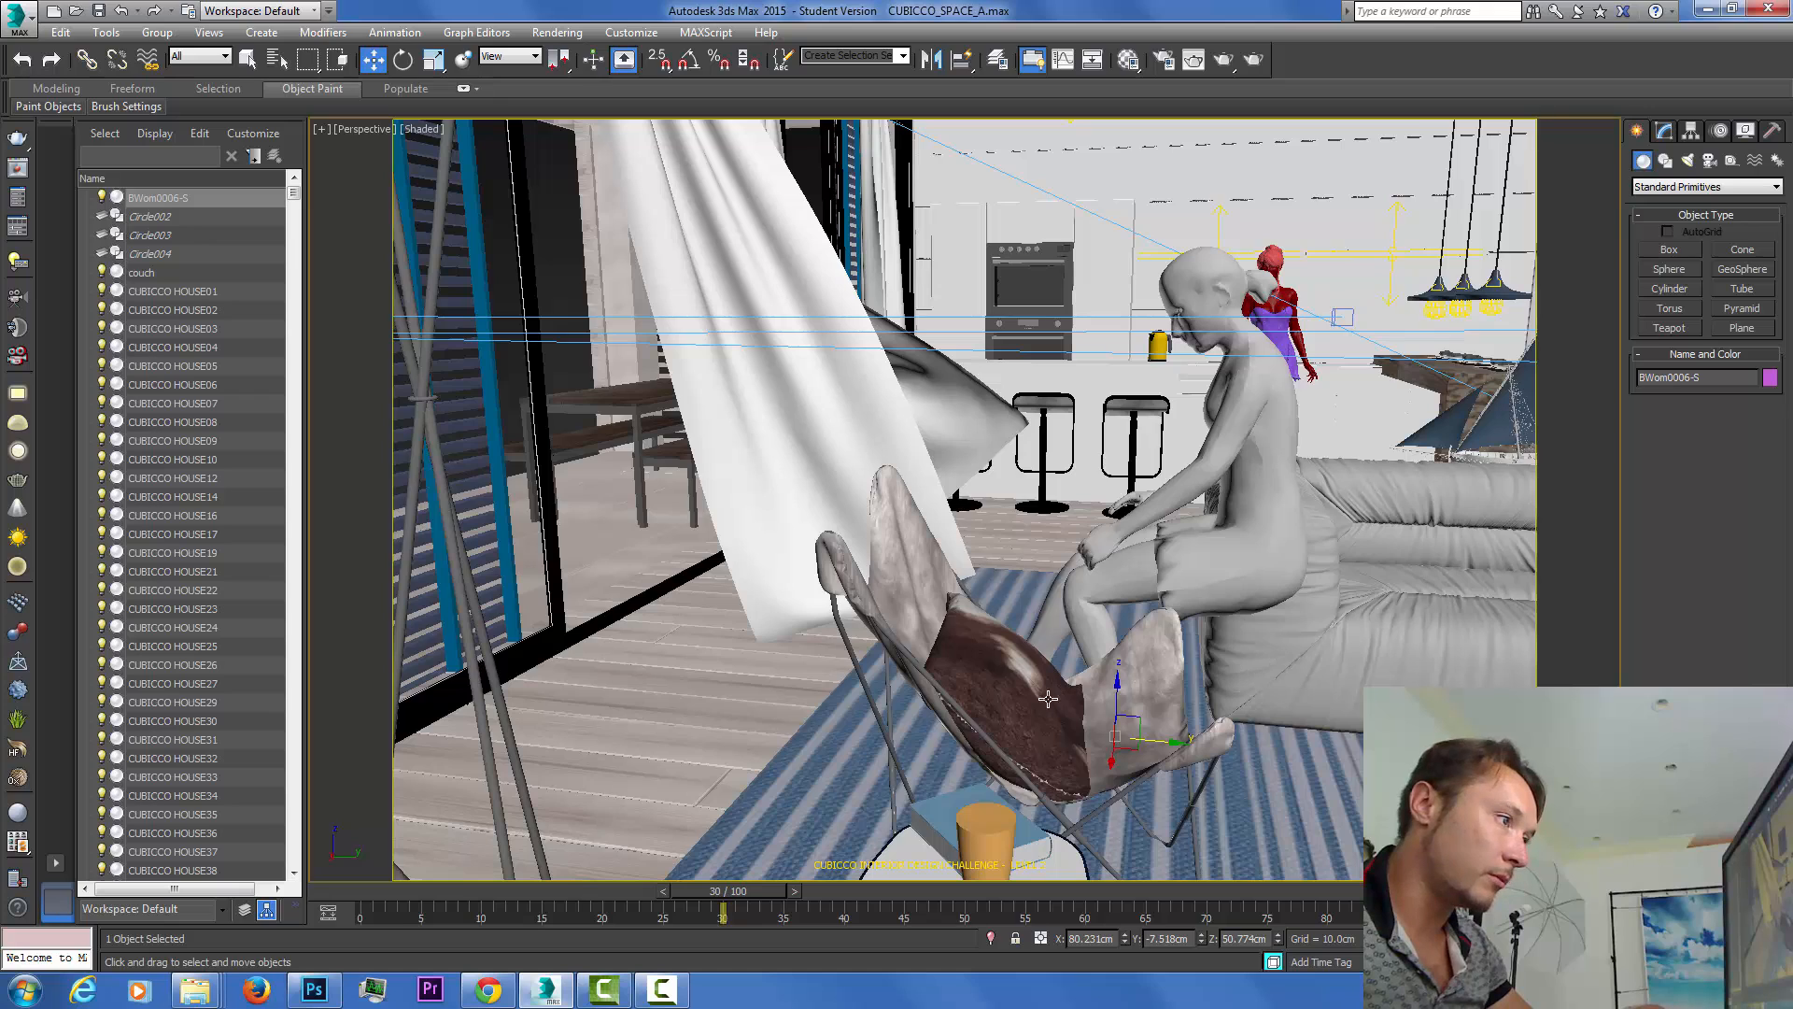
{"action": "left_click_drag", "start_coordinate": [1016, 702], "coordinate": [1030, 692]}
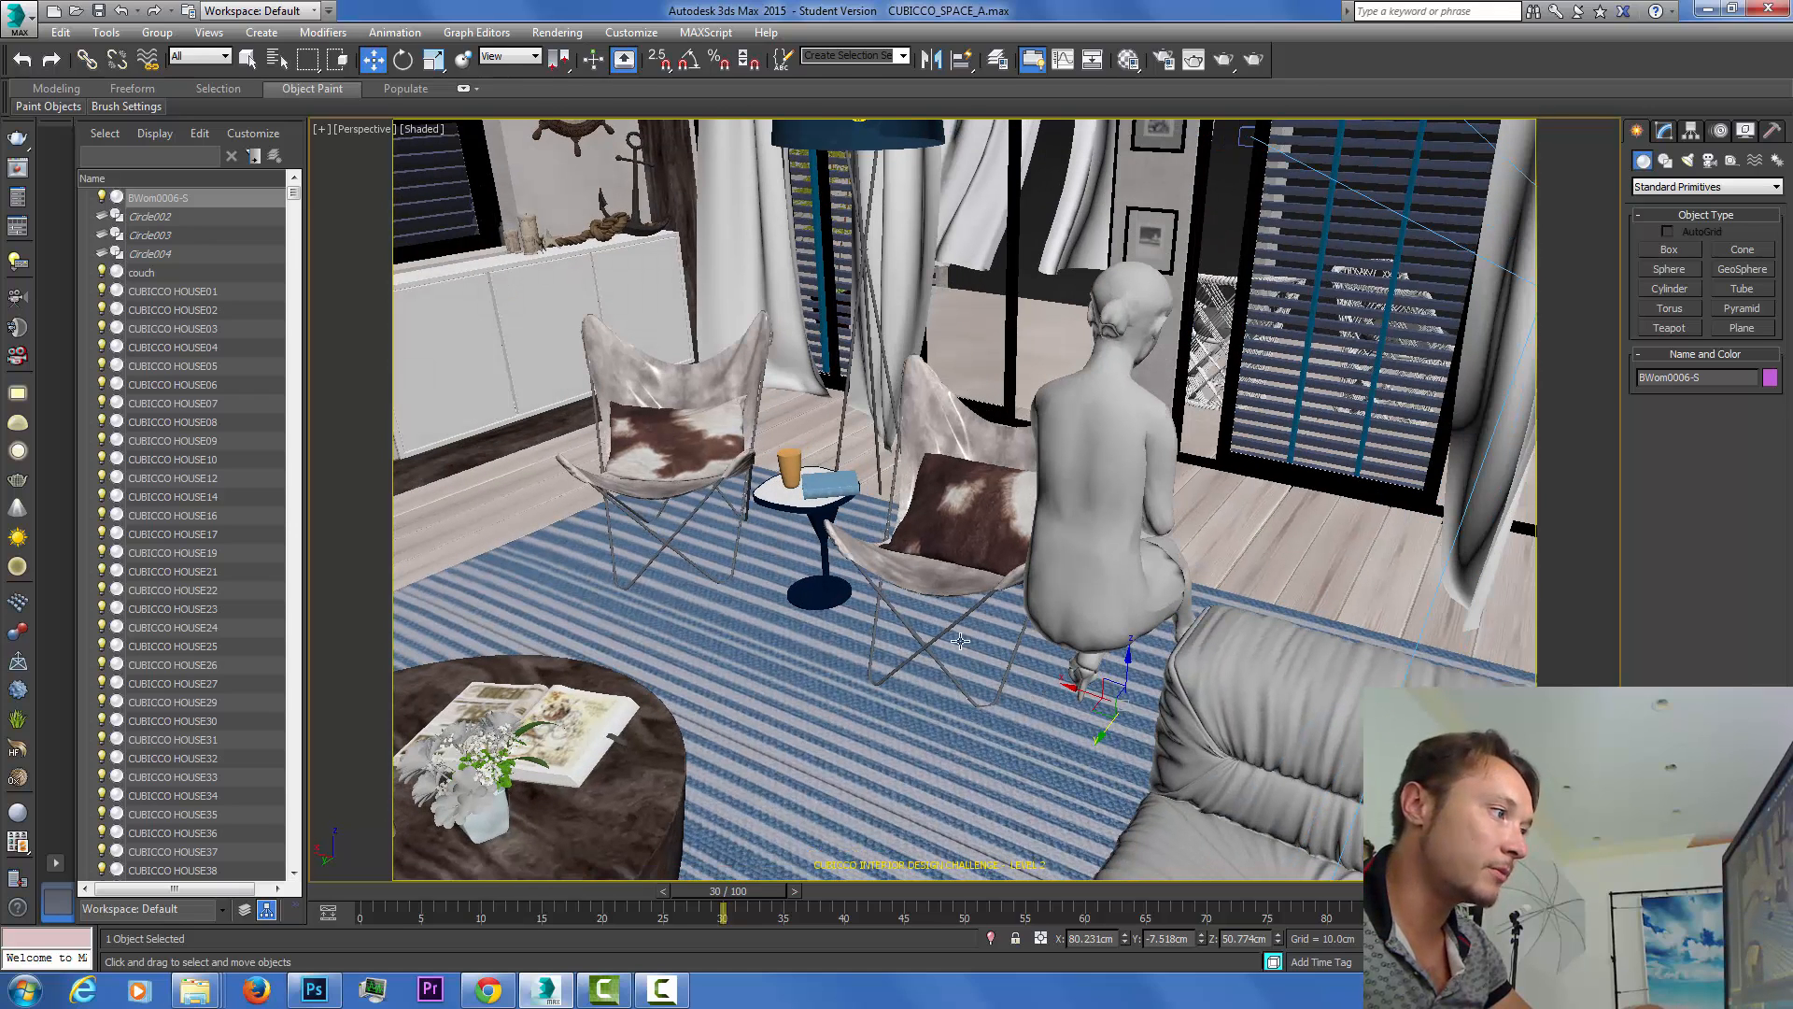
{"action": "left_click_drag", "start_coordinate": [960, 640], "coordinate": [962, 588]}
{"action": "left_click", "coordinate": [403, 59]}
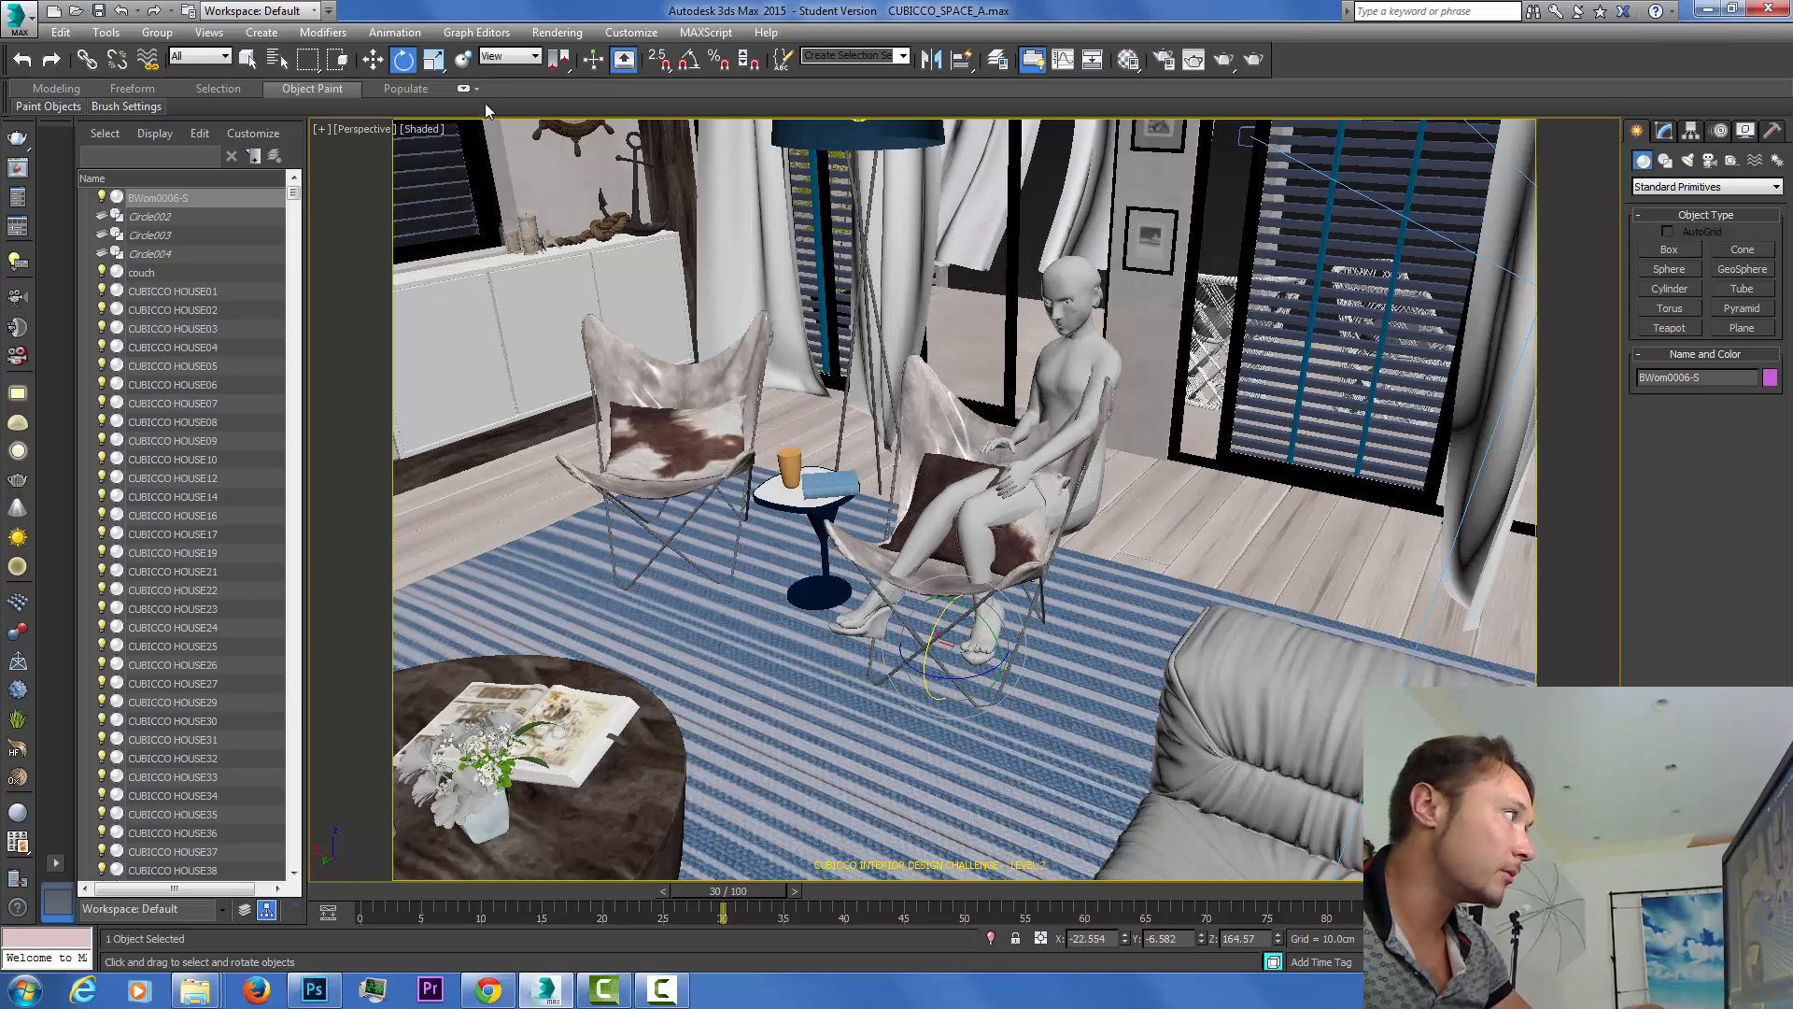
{"action": "left_click", "coordinate": [372, 64]}
{"action": "left_click_drag", "start_coordinate": [822, 523], "coordinate": [1185, 591]}
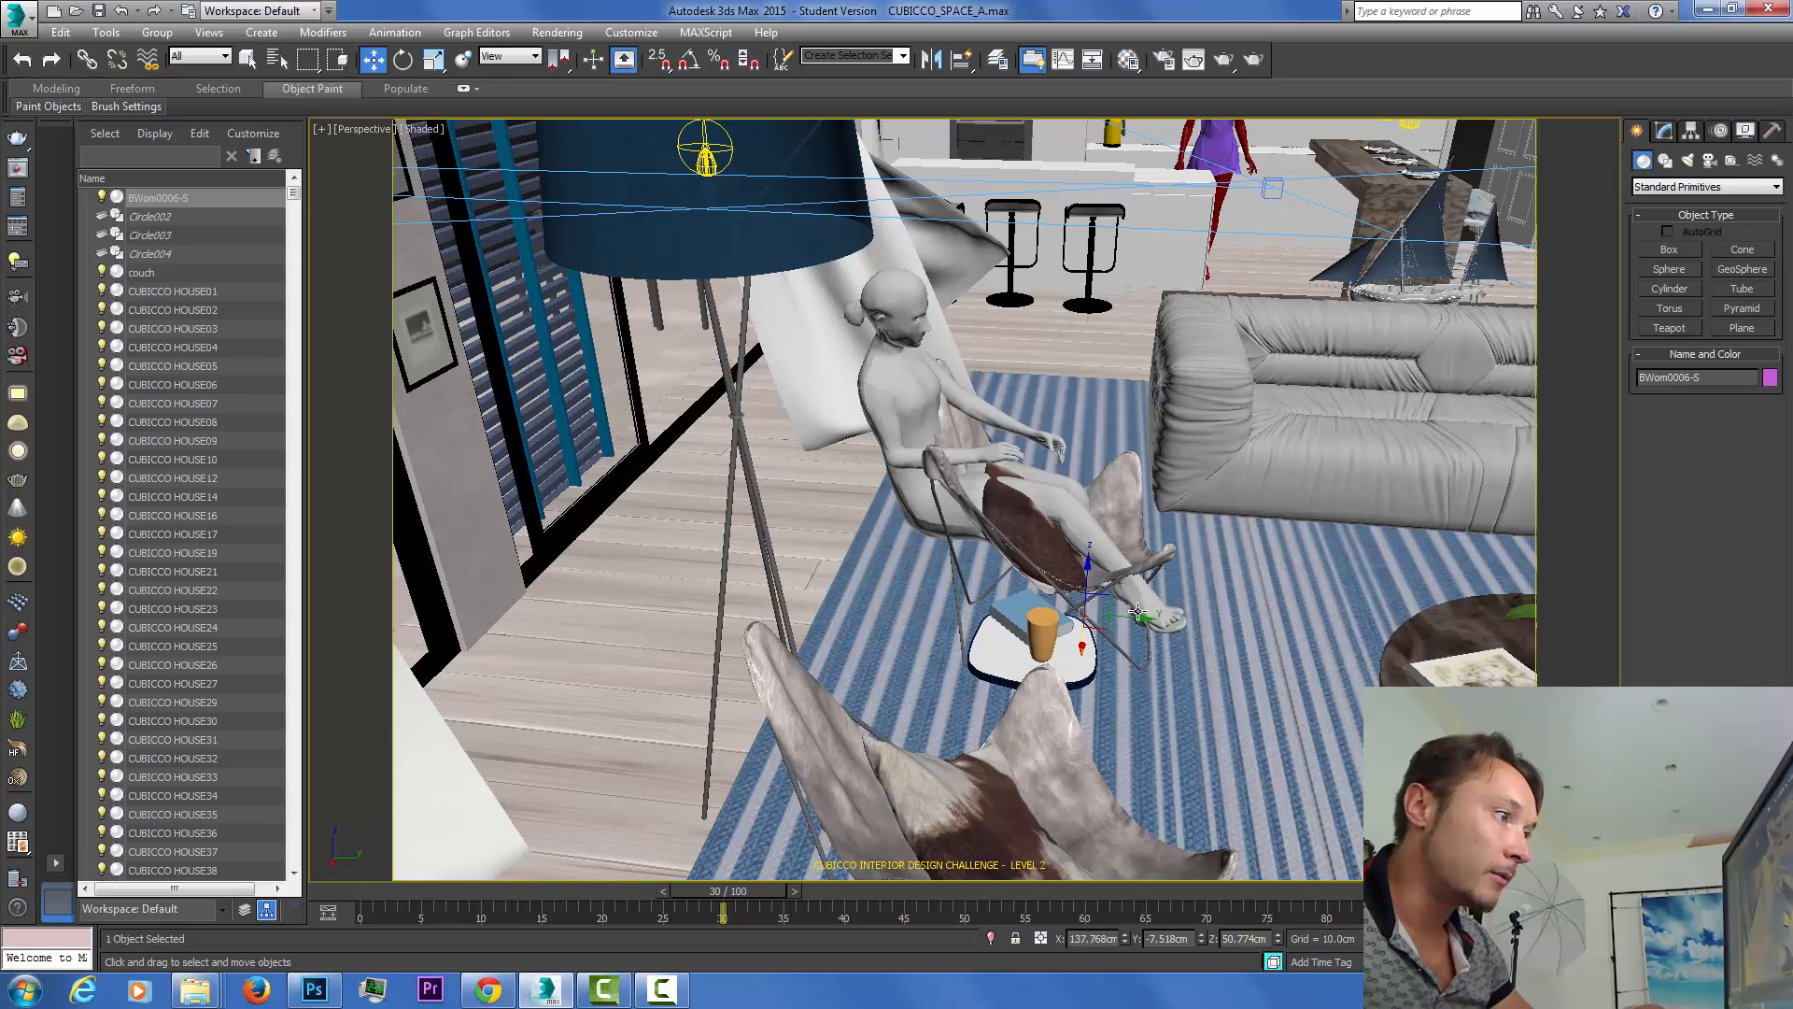
Rotate the seated woman to about -28 degrees X, 180 degrees Z and settle her in the armchair at about Y 45 cm, Z 61 cm.
{"action": "left_click_drag", "start_coordinate": [1341, 627], "coordinate": [1010, 628]}
{"action": "left_click", "coordinate": [405, 64]}
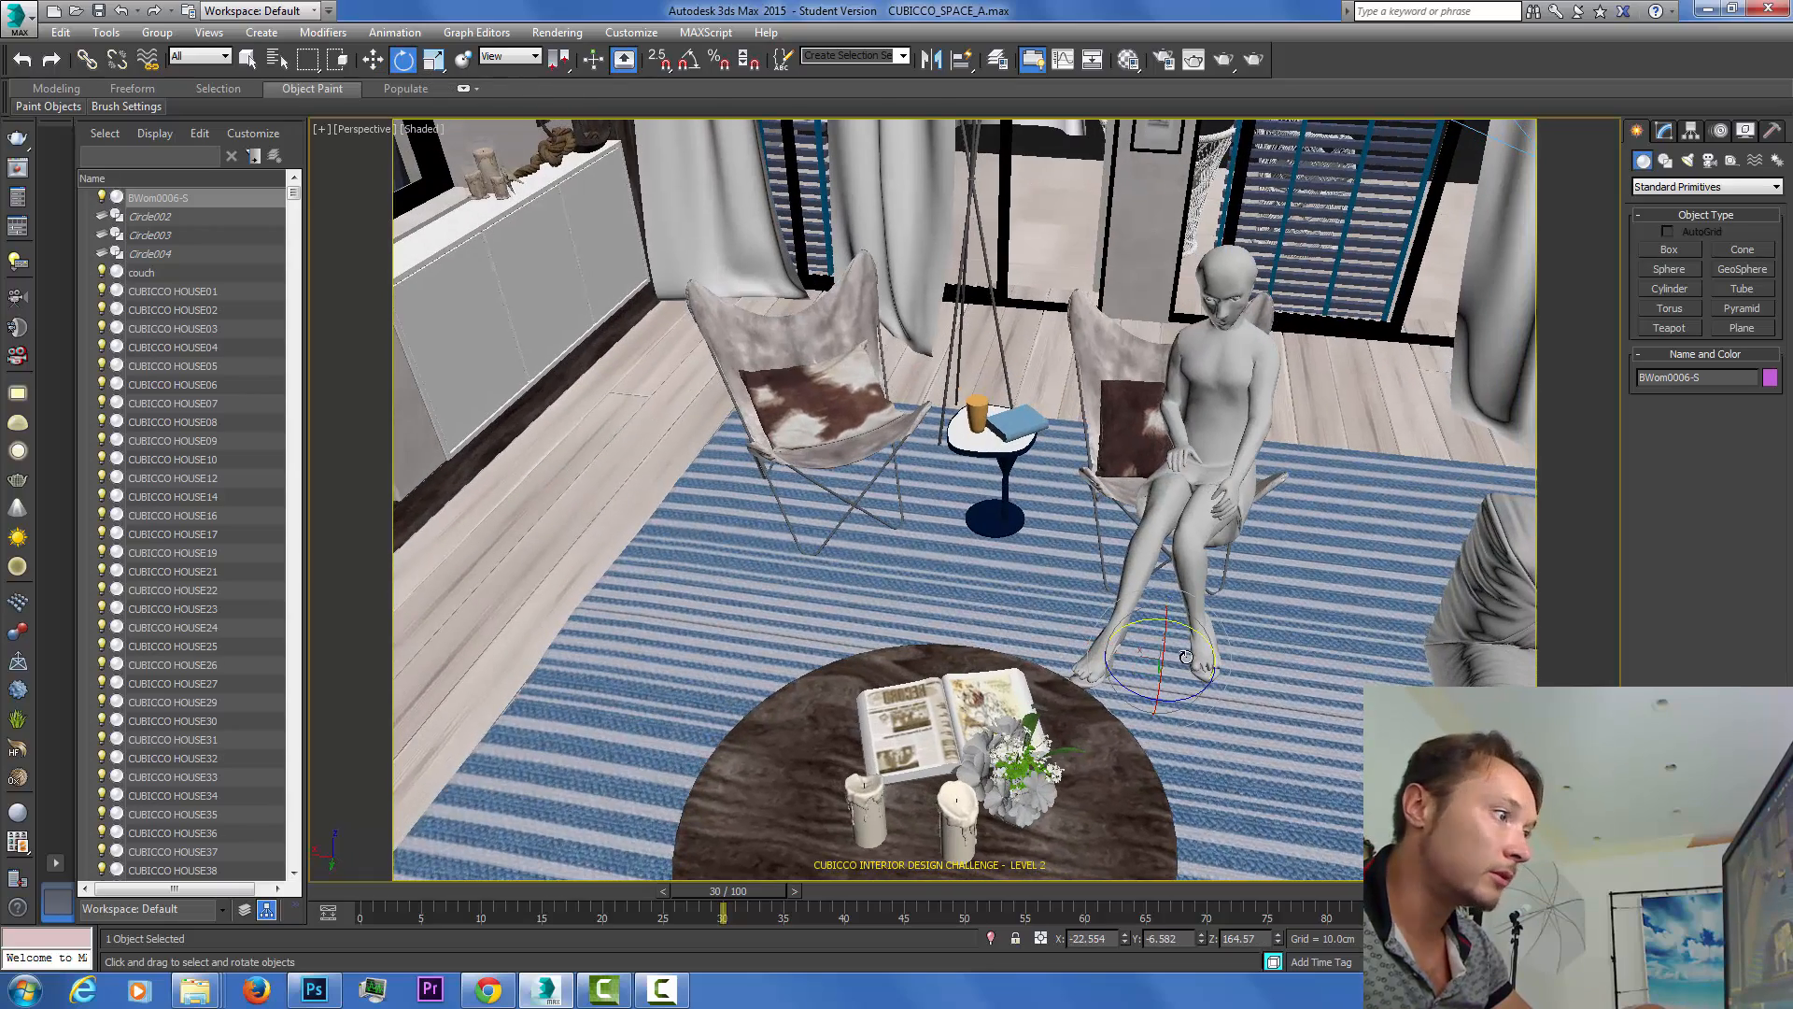
{"action": "left_click_drag", "start_coordinate": [1137, 693], "coordinate": [1297, 623]}
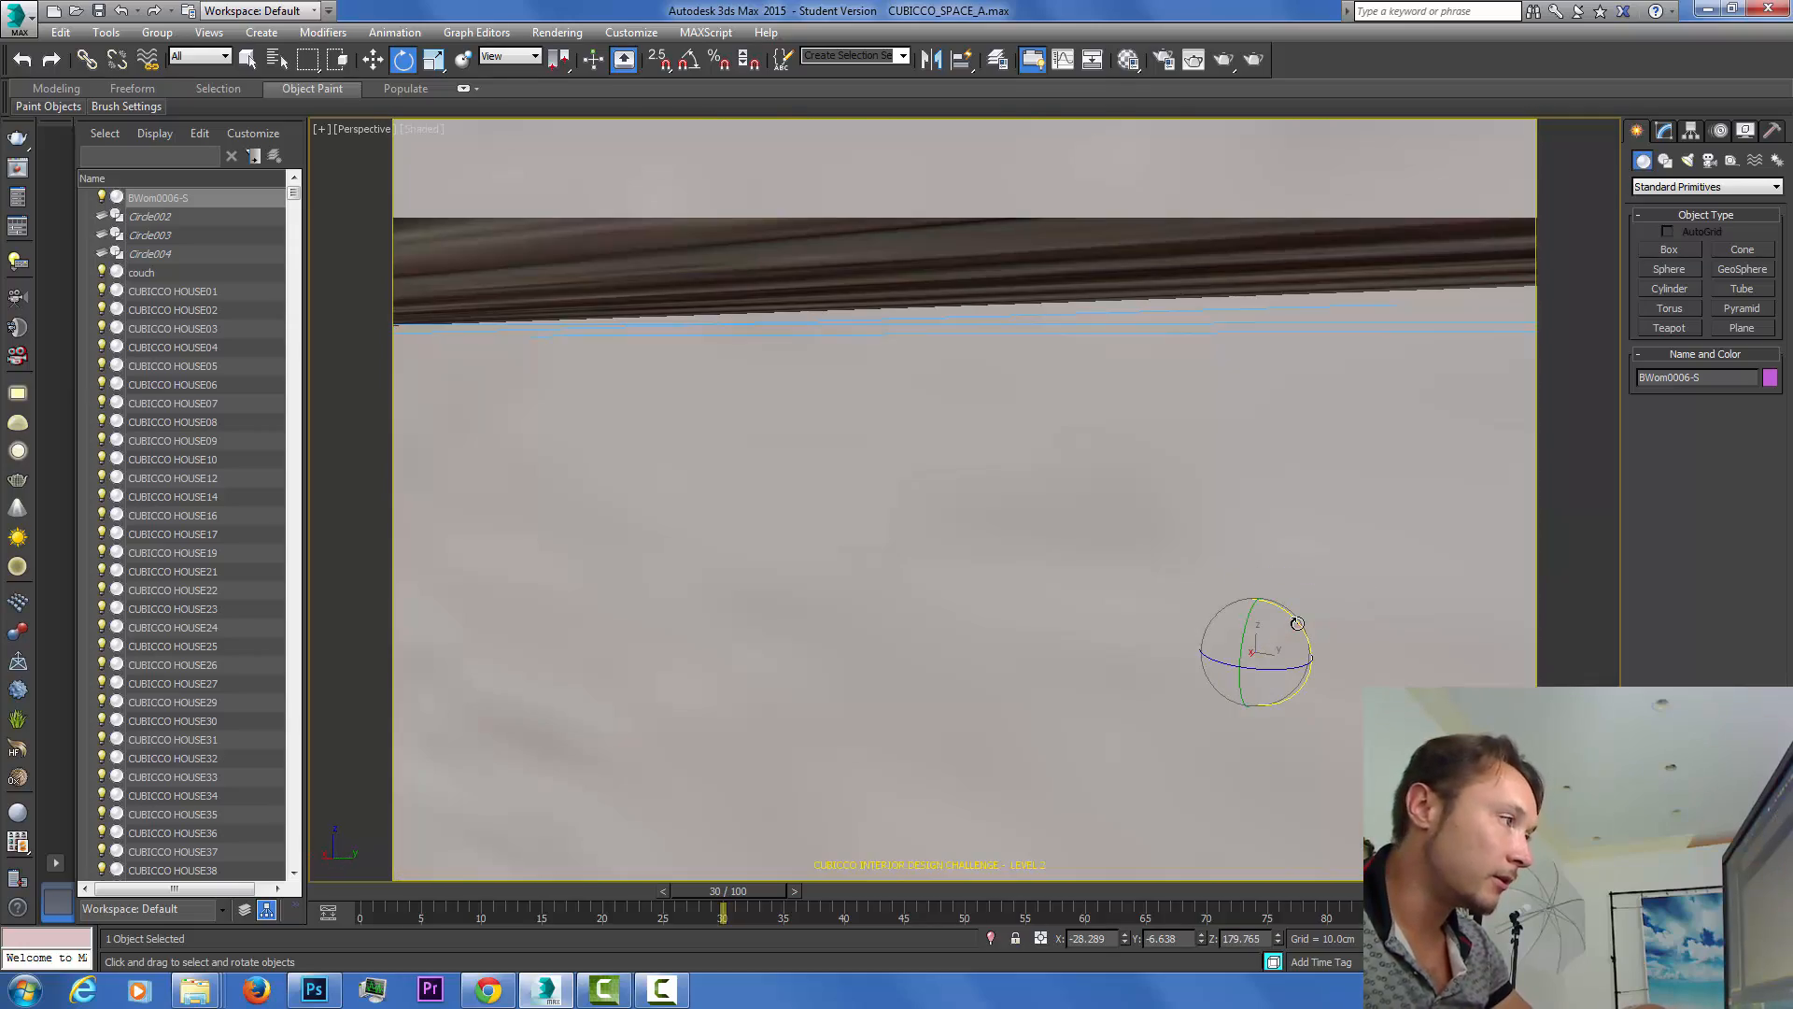
{"action": "key", "text": "shift+z"}
{"action": "key", "text": "shift+z"}
{"action": "key", "text": "shift+z"}
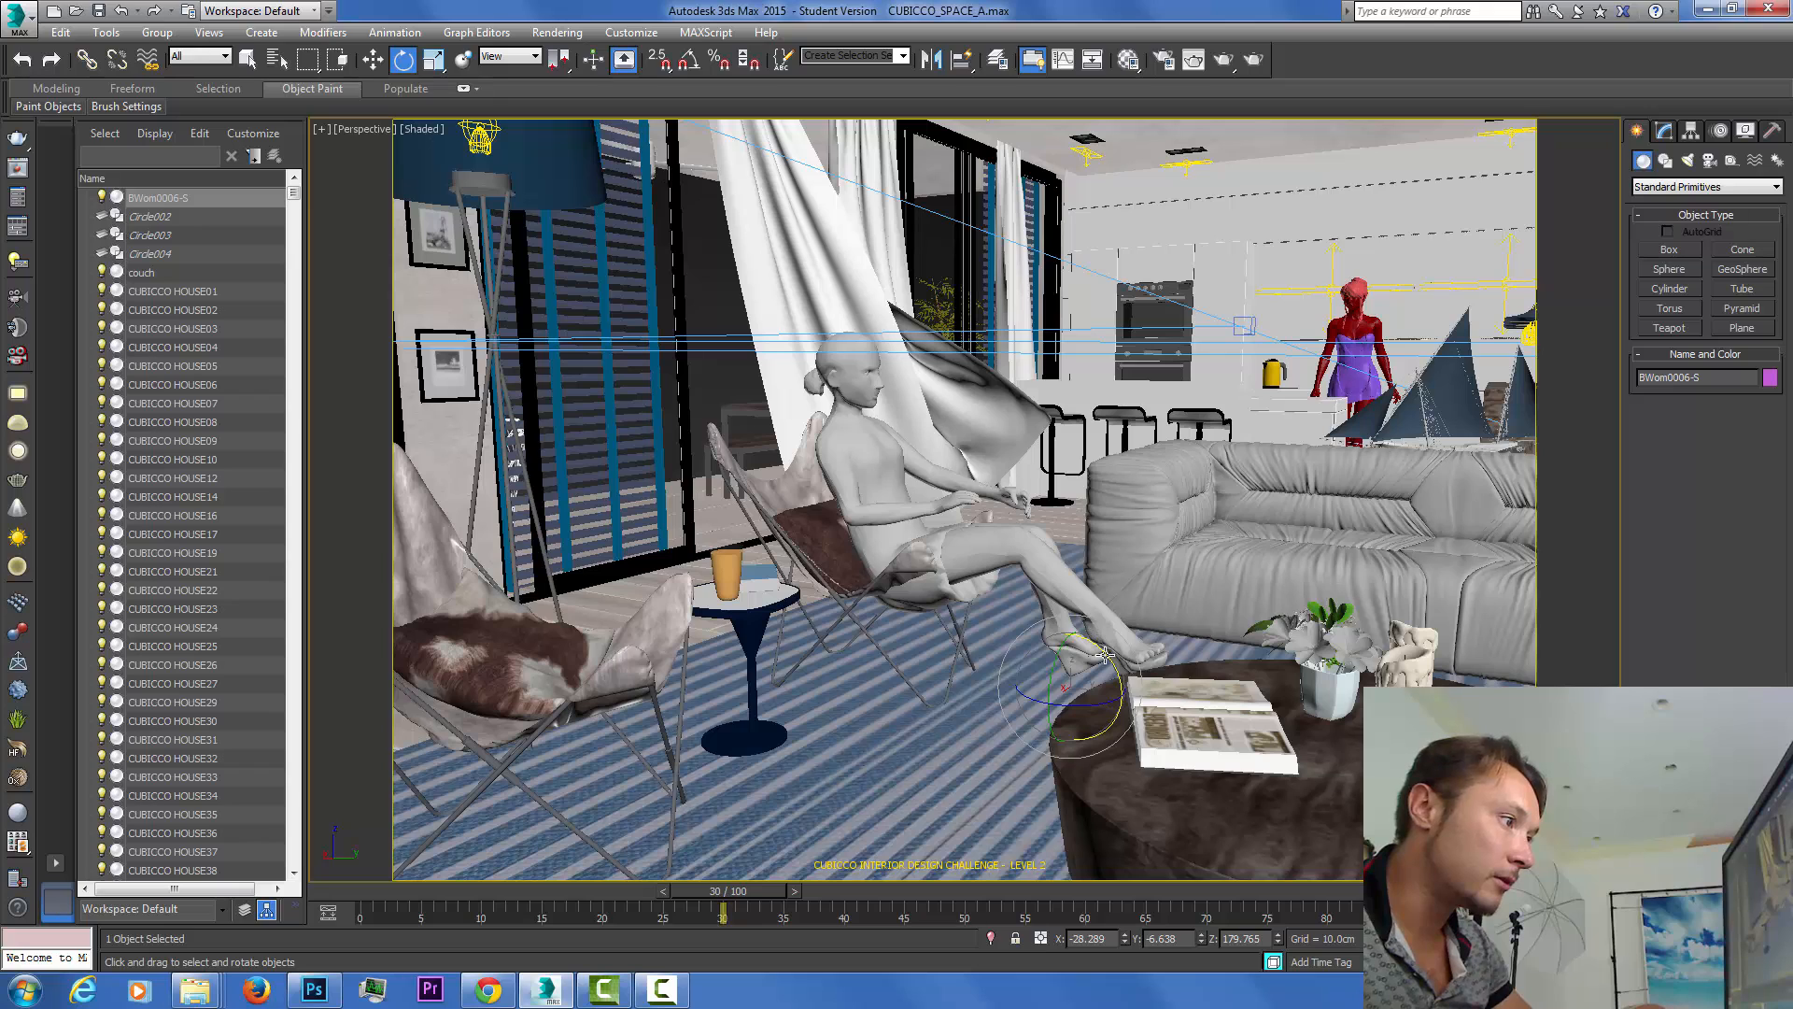
{"action": "mouse_move", "coordinate": [1091, 642]}
{"action": "left_mouse_down"}
{"action": "mouse_move", "coordinate": [1083, 628]}
{"action": "mouse_move", "coordinate": [1085, 665]}
{"action": "mouse_move", "coordinate": [1081, 641]}
{"action": "left_mouse_up"}
{"action": "left_click", "coordinate": [372, 61]}
{"action": "left_click_drag", "start_coordinate": [1077, 642], "coordinate": [929, 686]}
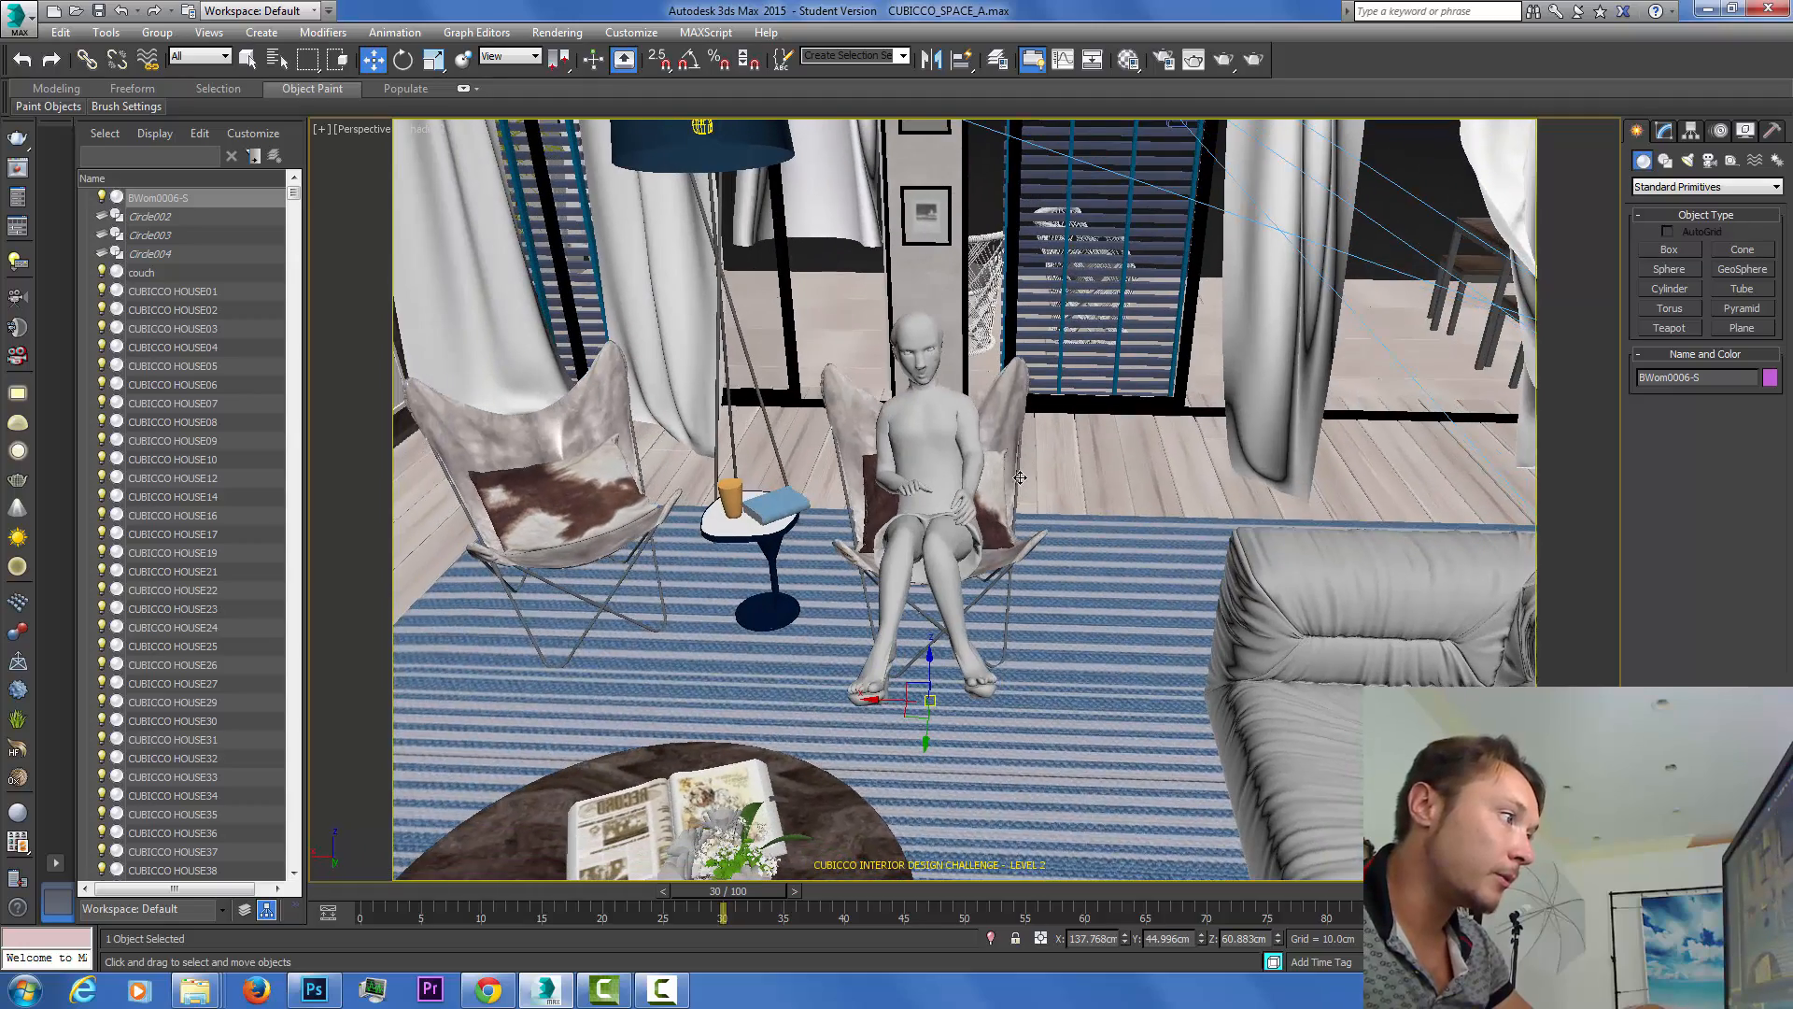
Shift the seated woman deeper into the armchair, to about Y 40 cm and Z 63 cm.
{"action": "scroll", "coordinate": [939, 518], "scroll_direction": "up", "scroll_amount": 3}
{"action": "left_click_drag", "start_coordinate": [937, 518], "coordinate": [1089, 498]}
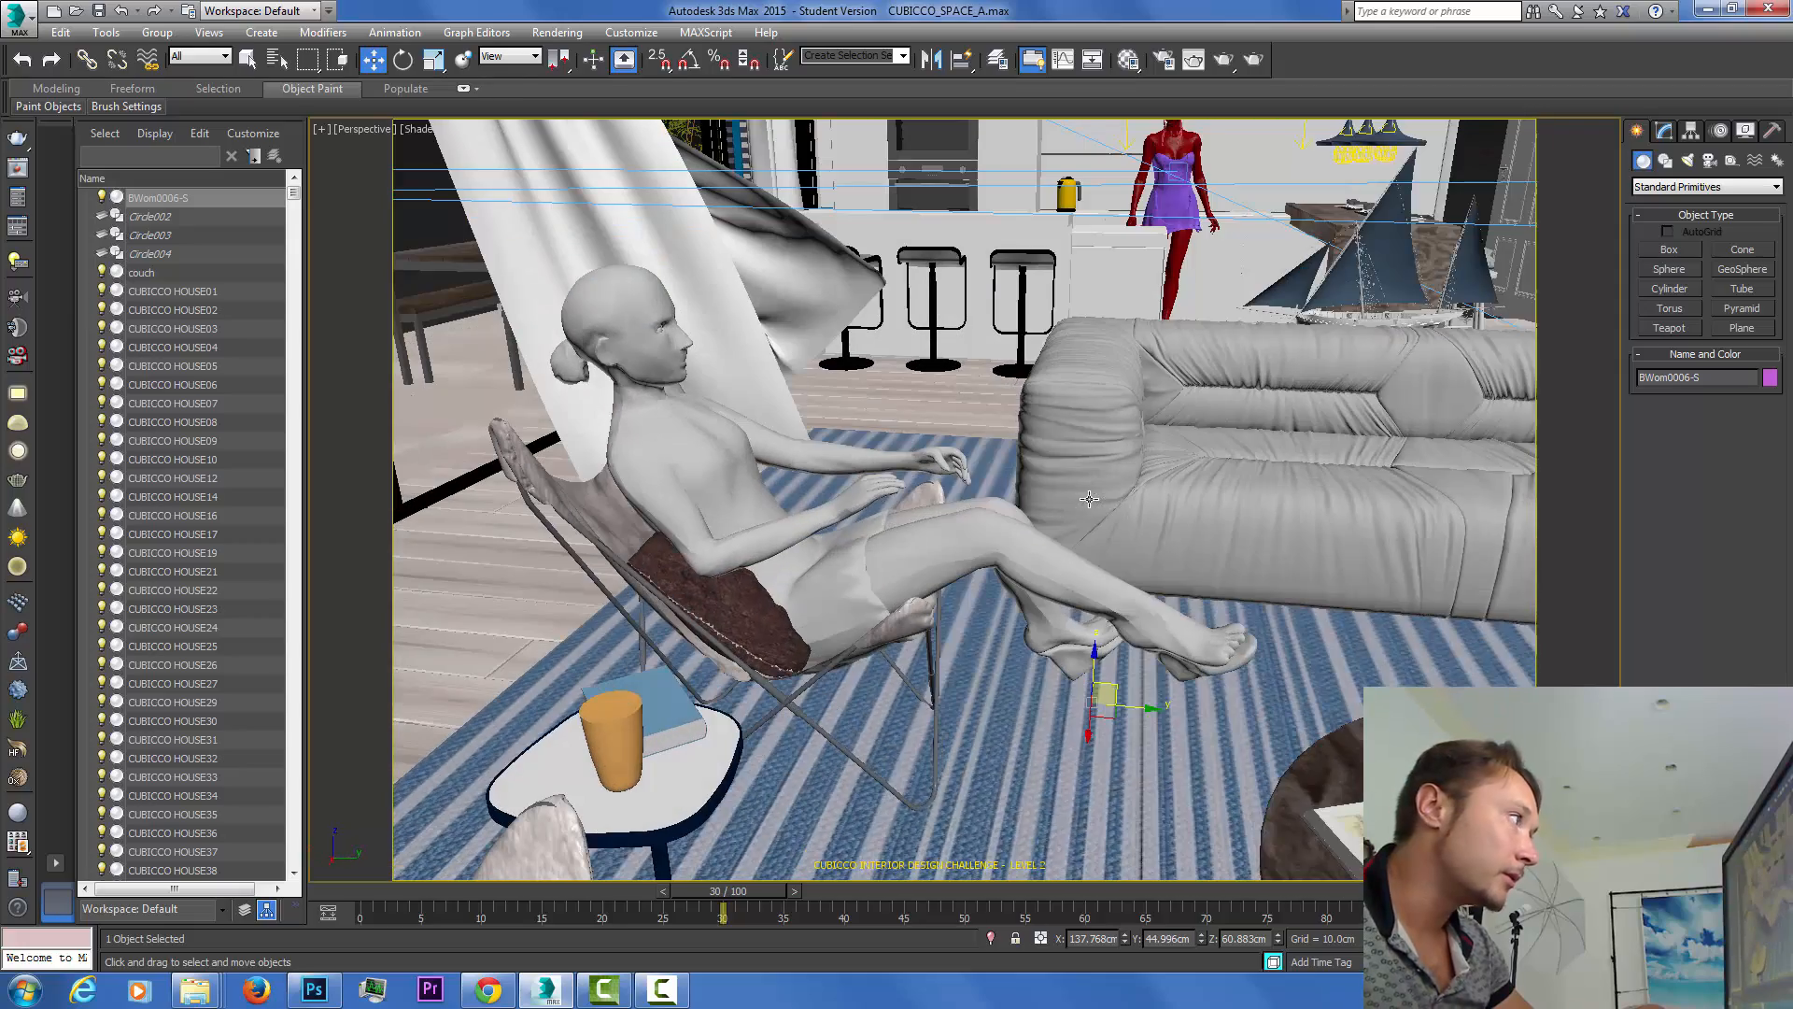
{"action": "key", "text": "e"}
{"action": "left_click_drag", "start_coordinate": [1130, 672], "coordinate": [841, 687]}
{"action": "left_click", "coordinate": [373, 58]}
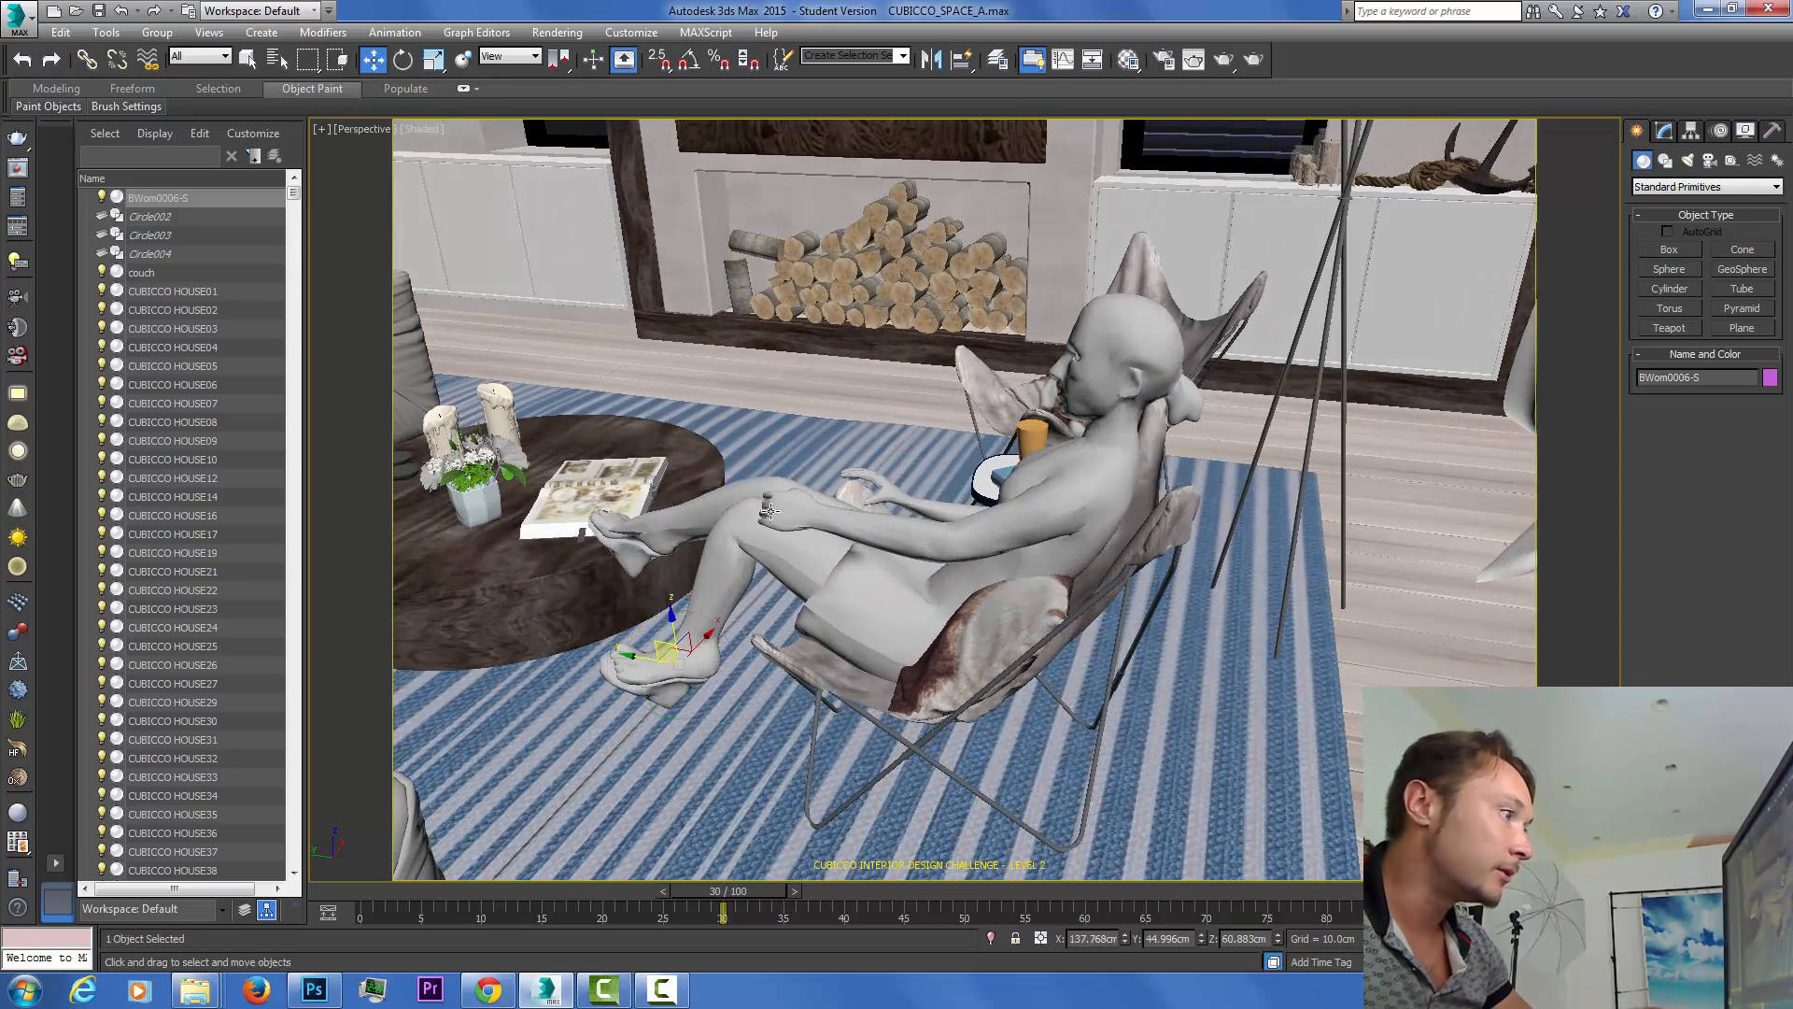
{"action": "left_click_drag", "start_coordinate": [653, 657], "coordinate": [975, 674]}
{"action": "left_click_drag", "start_coordinate": [1095, 743], "coordinate": [1003, 745]}
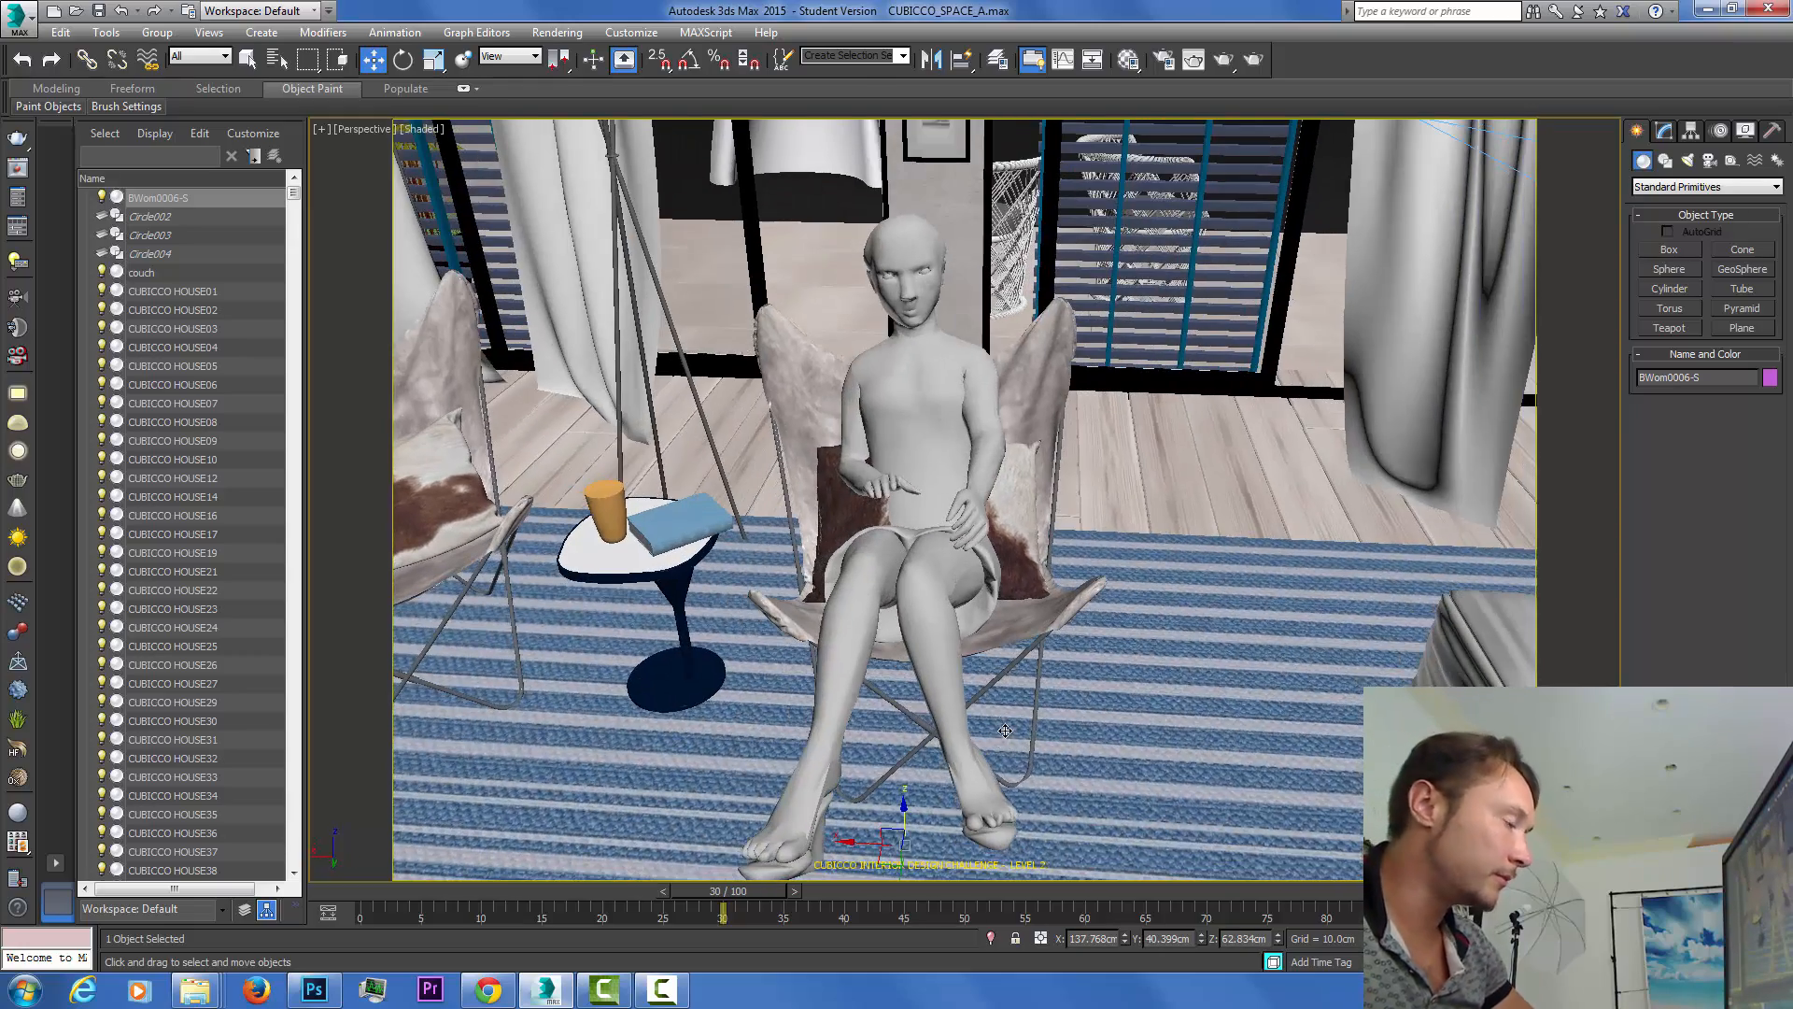
Show the scene through VRayPhysicalCamera002 and select the standing girl behind the bar counter.
{"action": "key", "text": "c"}
{"action": "left_click", "coordinate": [881, 360]}
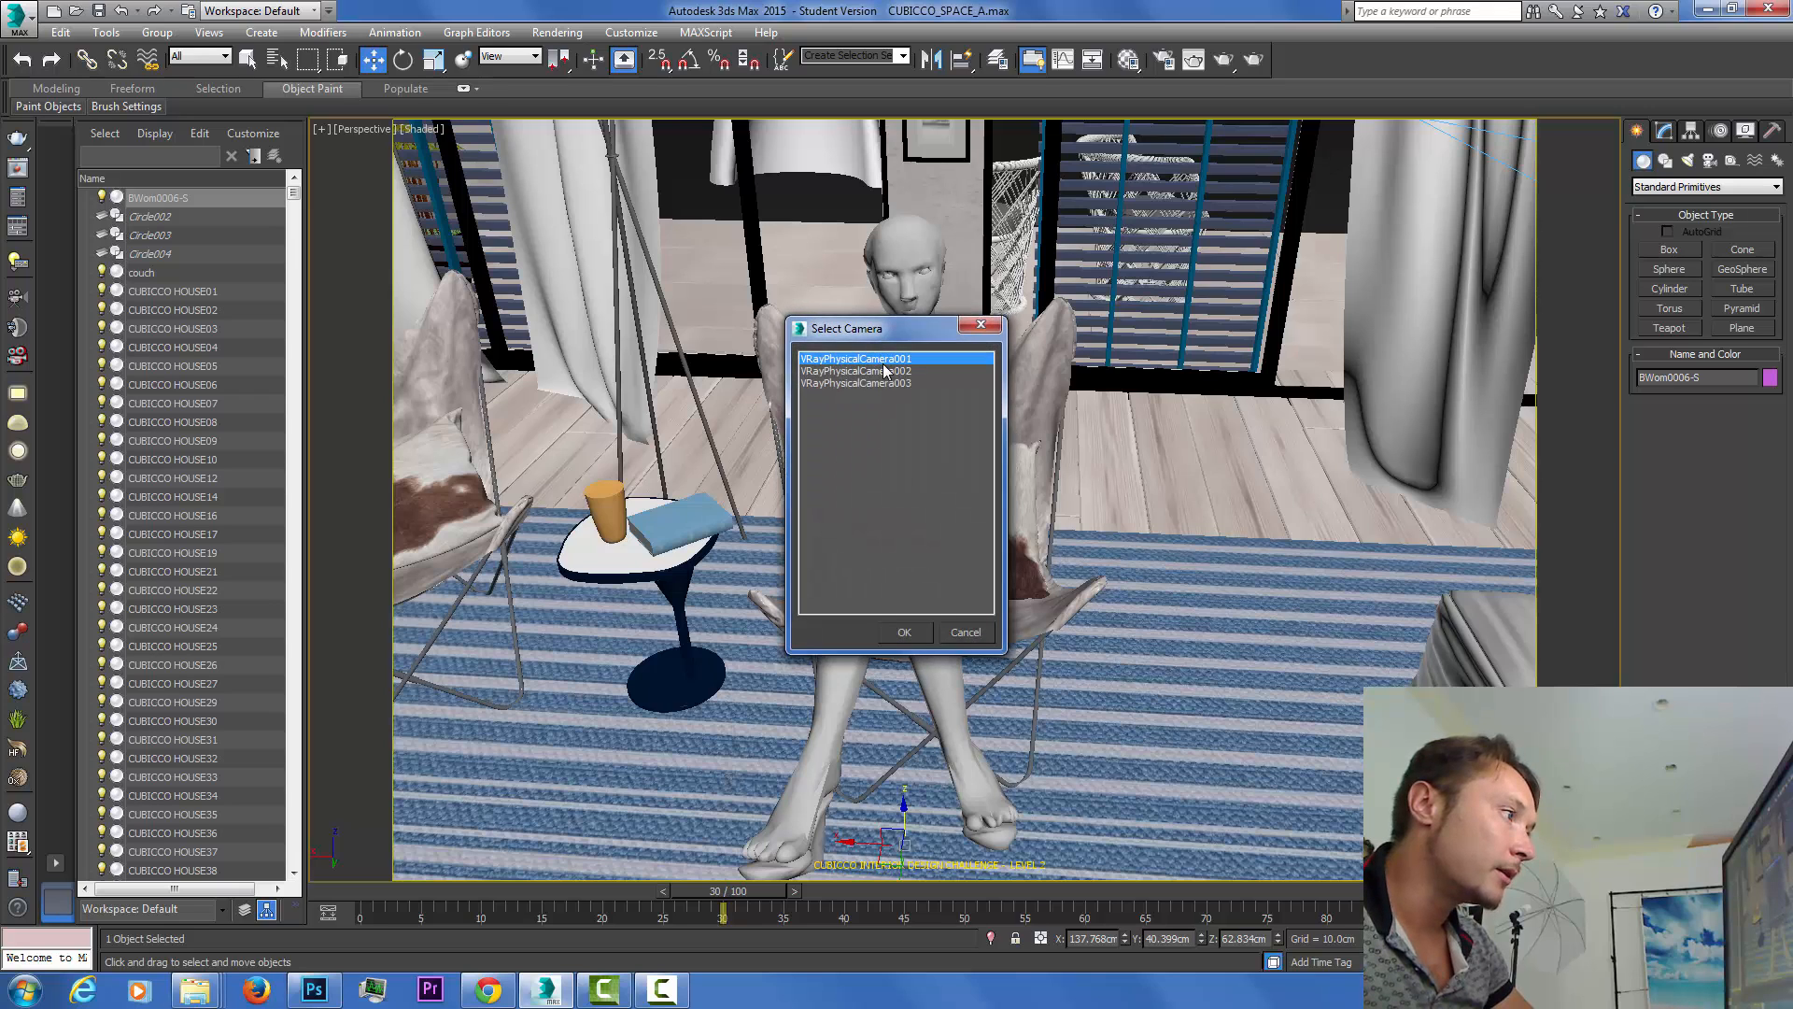
{"action": "double_click", "coordinate": [884, 371]}
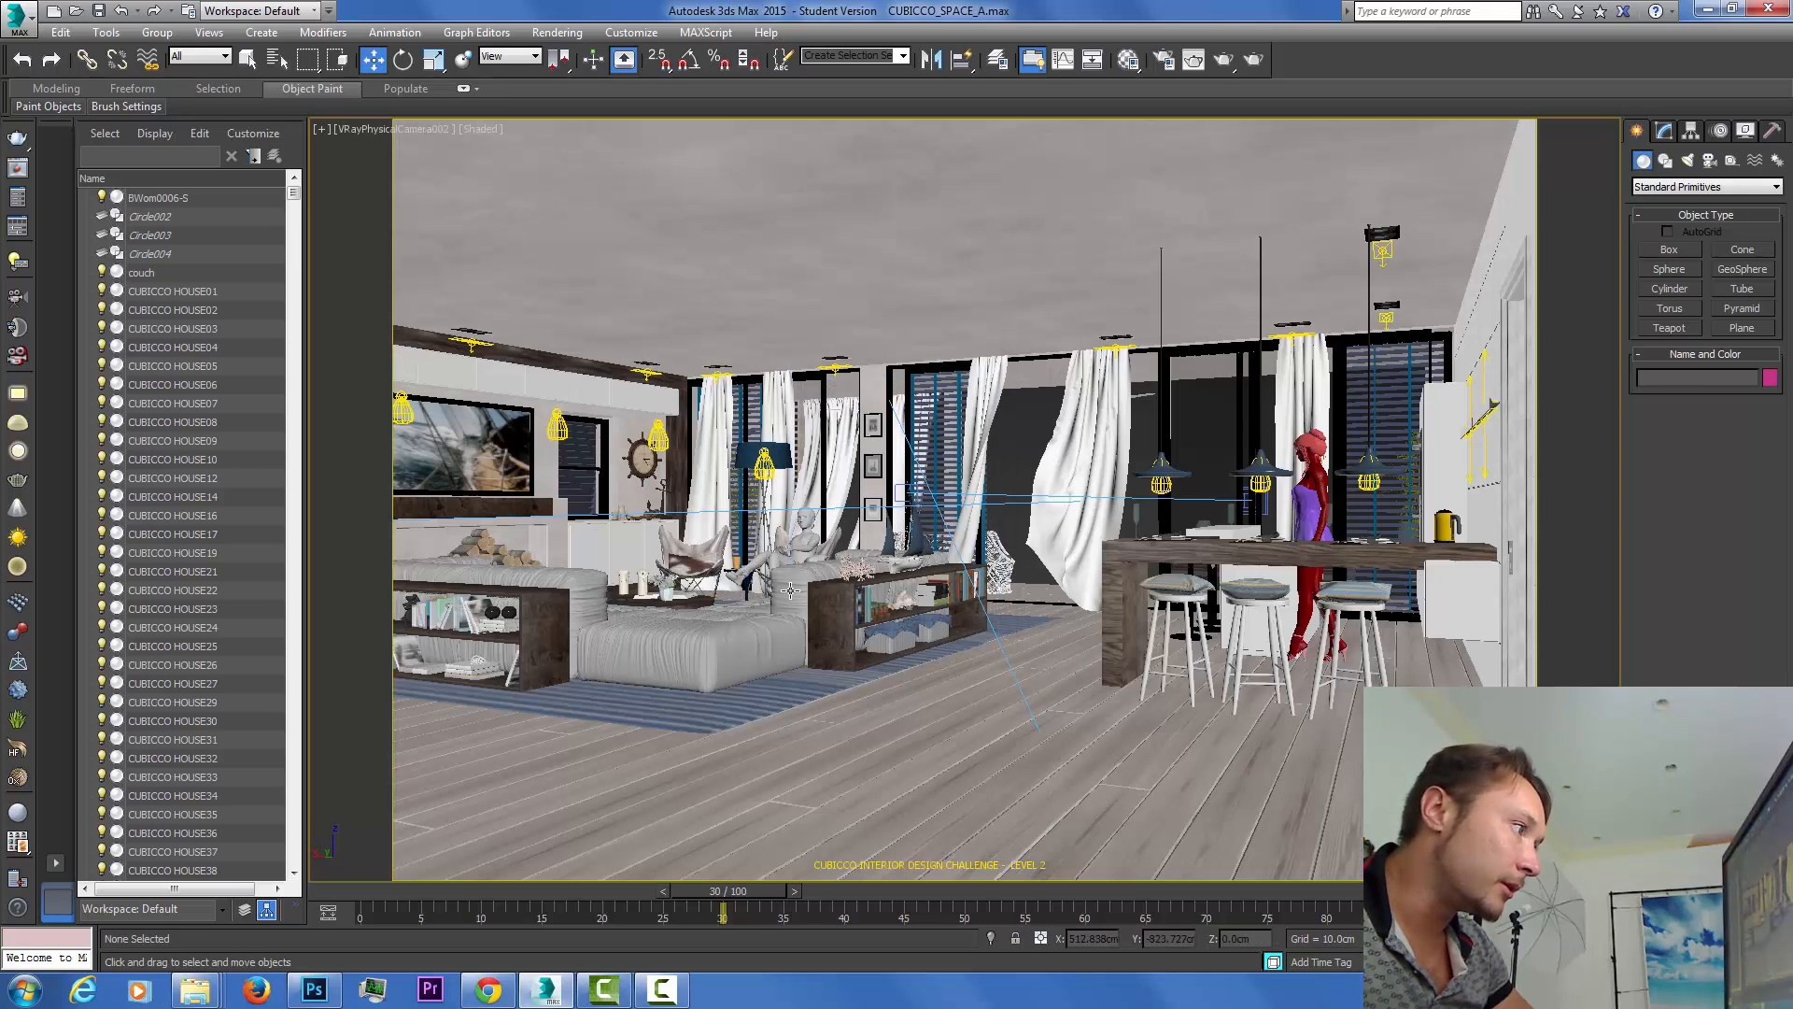
{"action": "left_click", "coordinate": [1320, 505]}
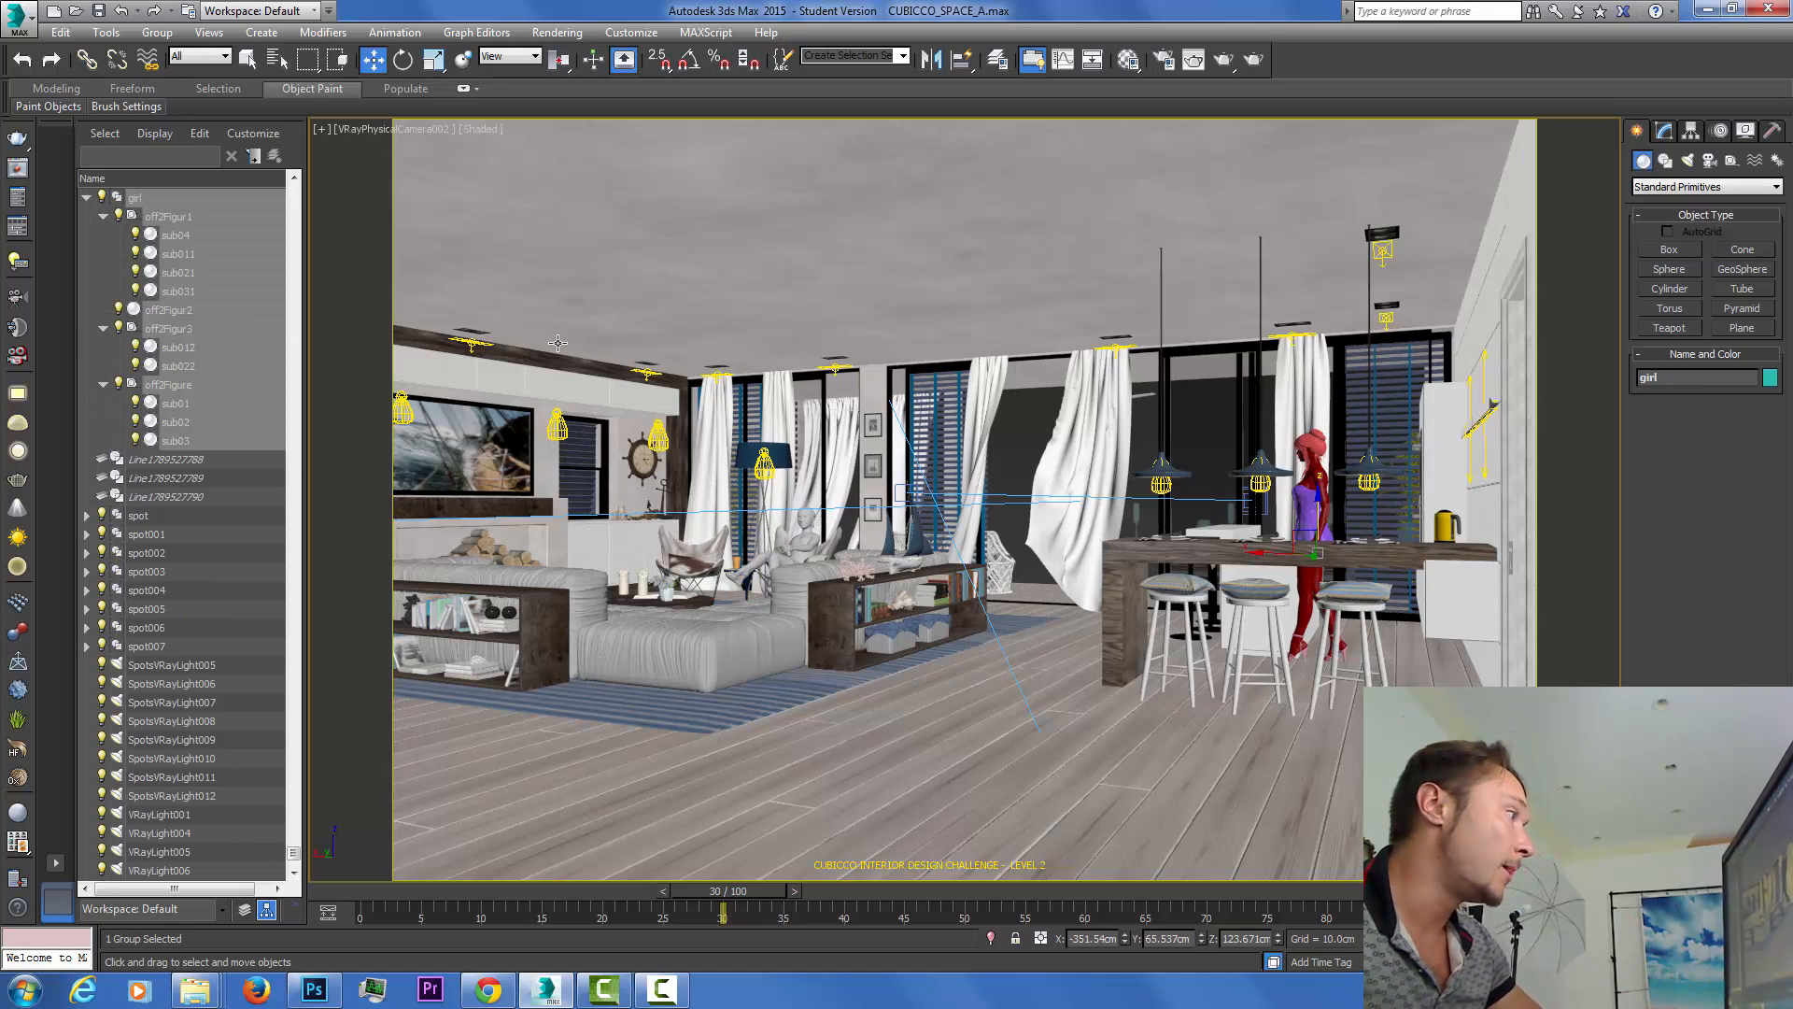
Switch to Chrome and read on the RenderMask page where the installed script can be found in 3ds Max.
{"action": "left_click", "coordinate": [482, 998]}
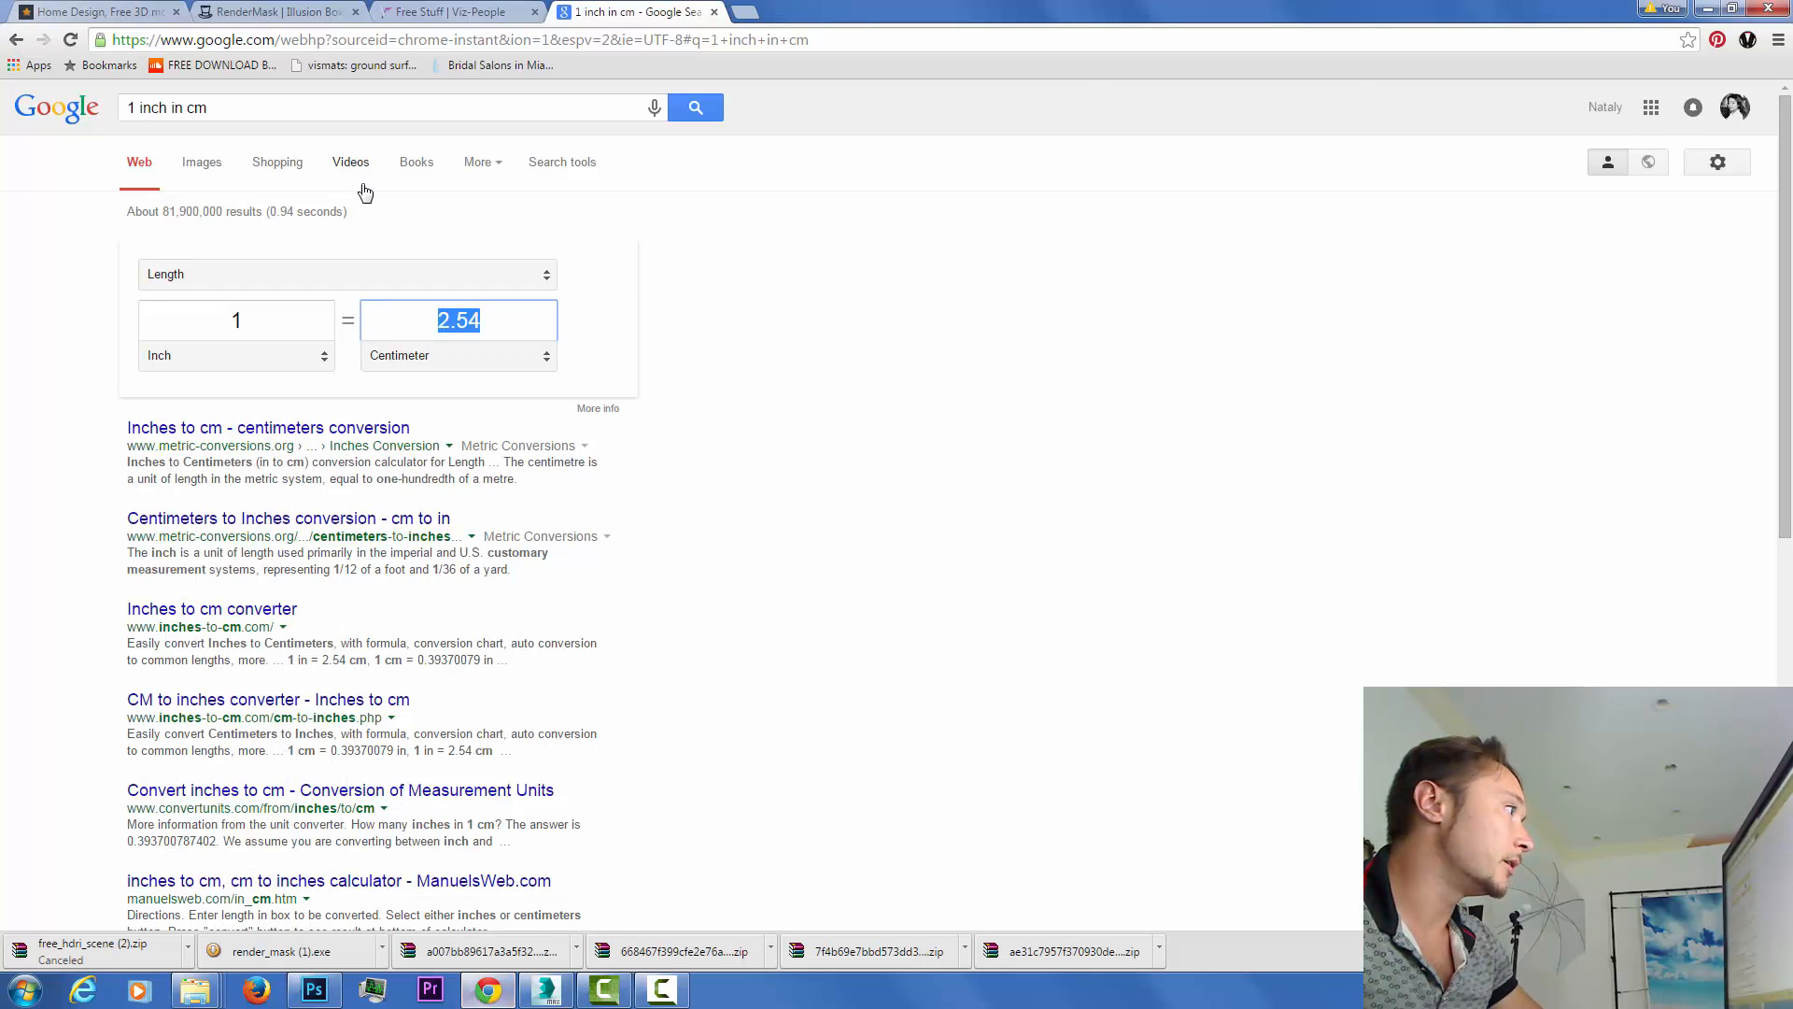
{"action": "left_click", "coordinate": [250, 11]}
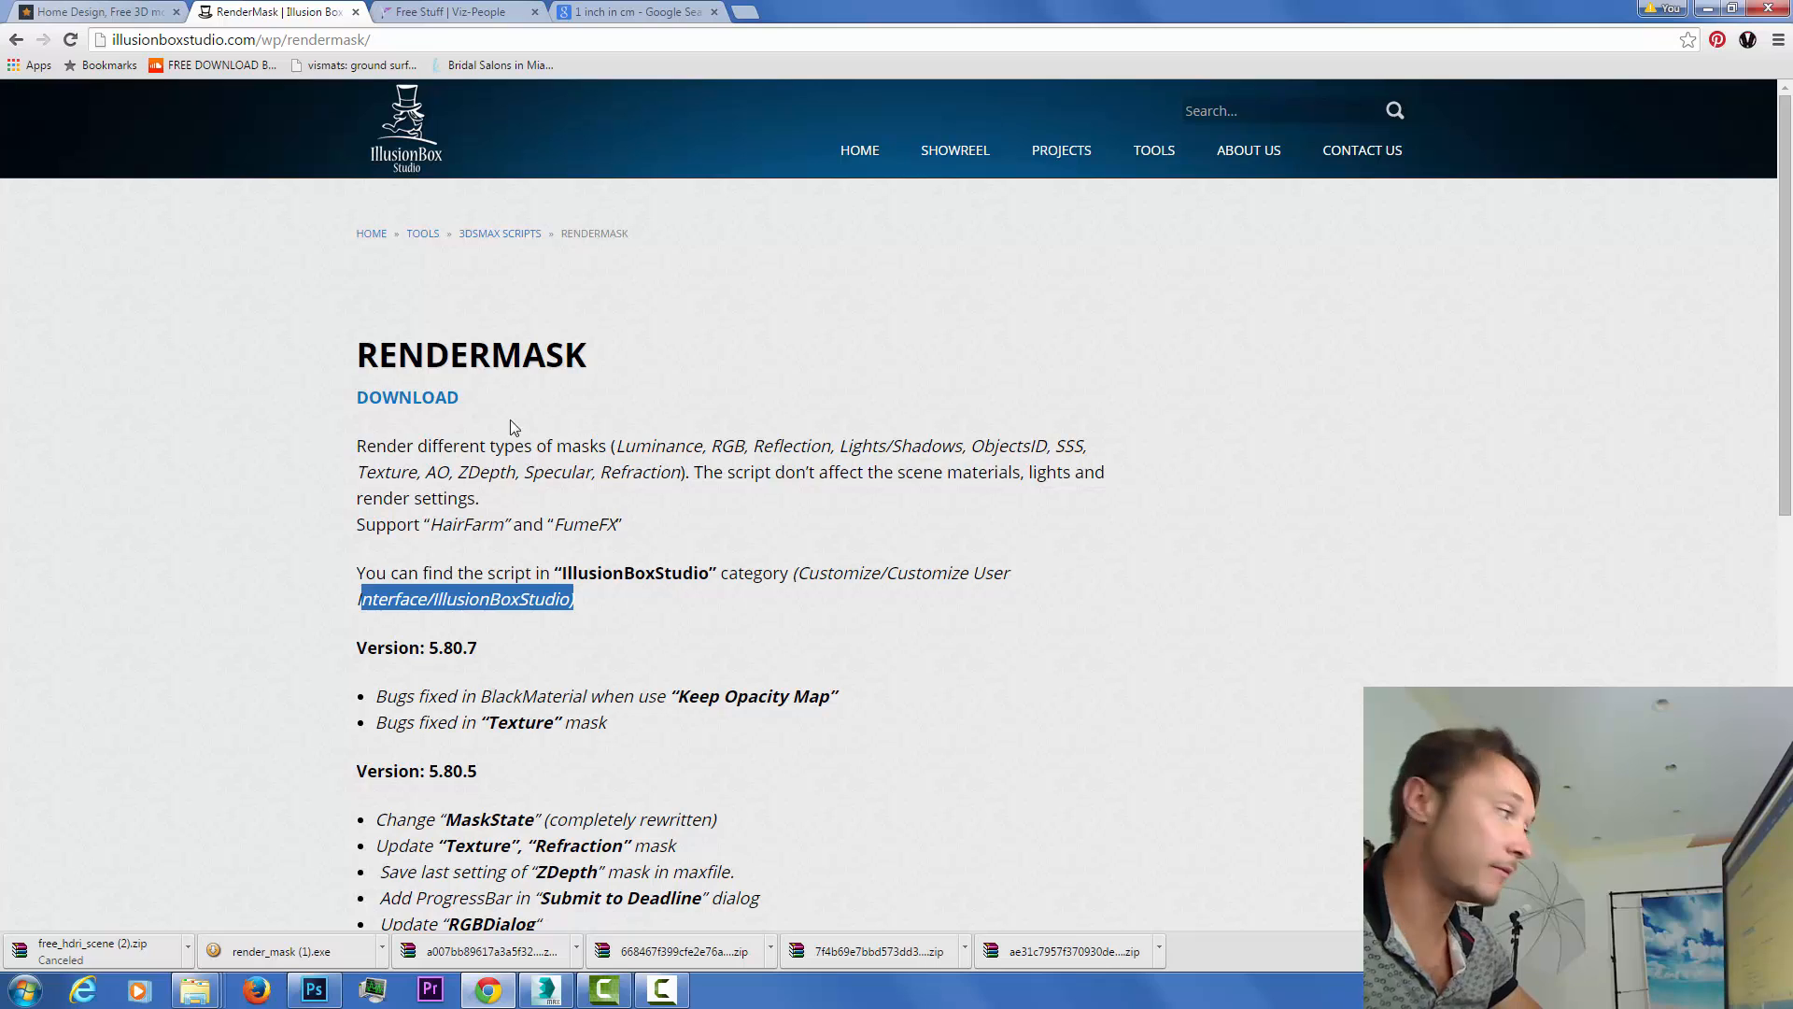
{"action": "left_click_drag", "start_coordinate": [344, 578], "coordinate": [748, 573]}
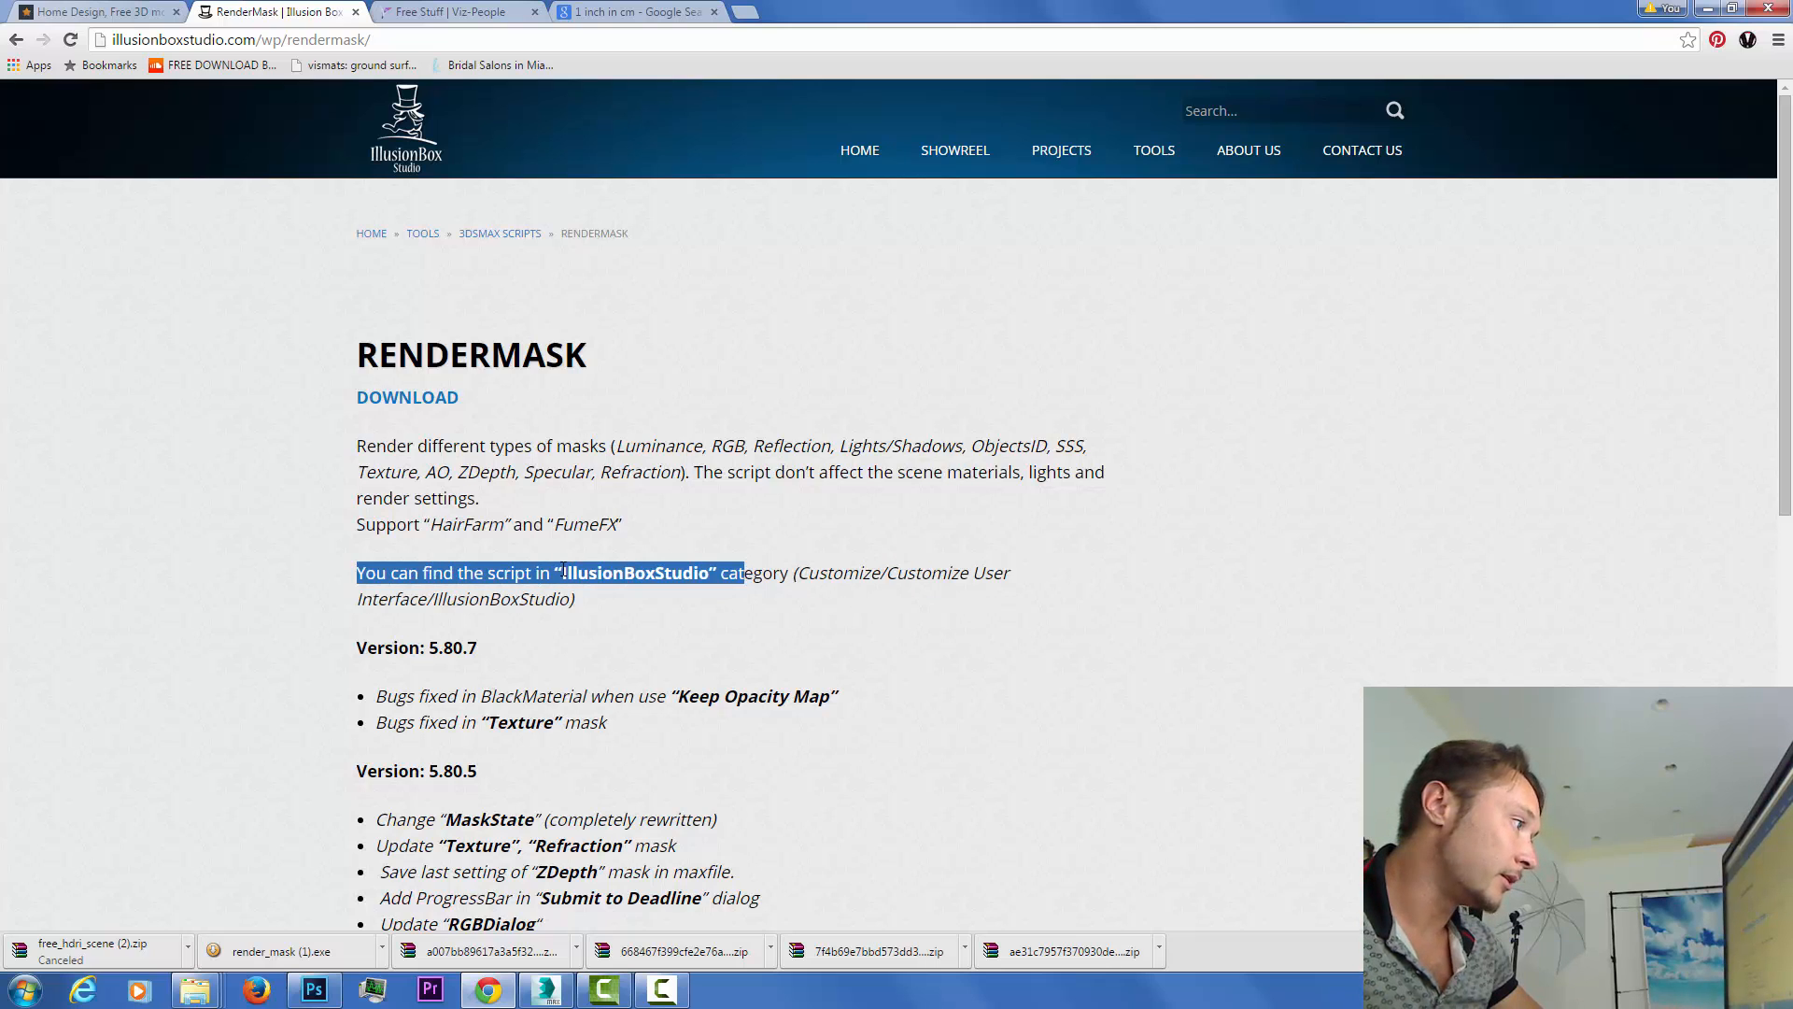
{"action": "left_click_drag", "start_coordinate": [561, 572], "coordinate": [1036, 572]}
{"action": "left_click_drag", "start_coordinate": [372, 599], "coordinate": [567, 602]}
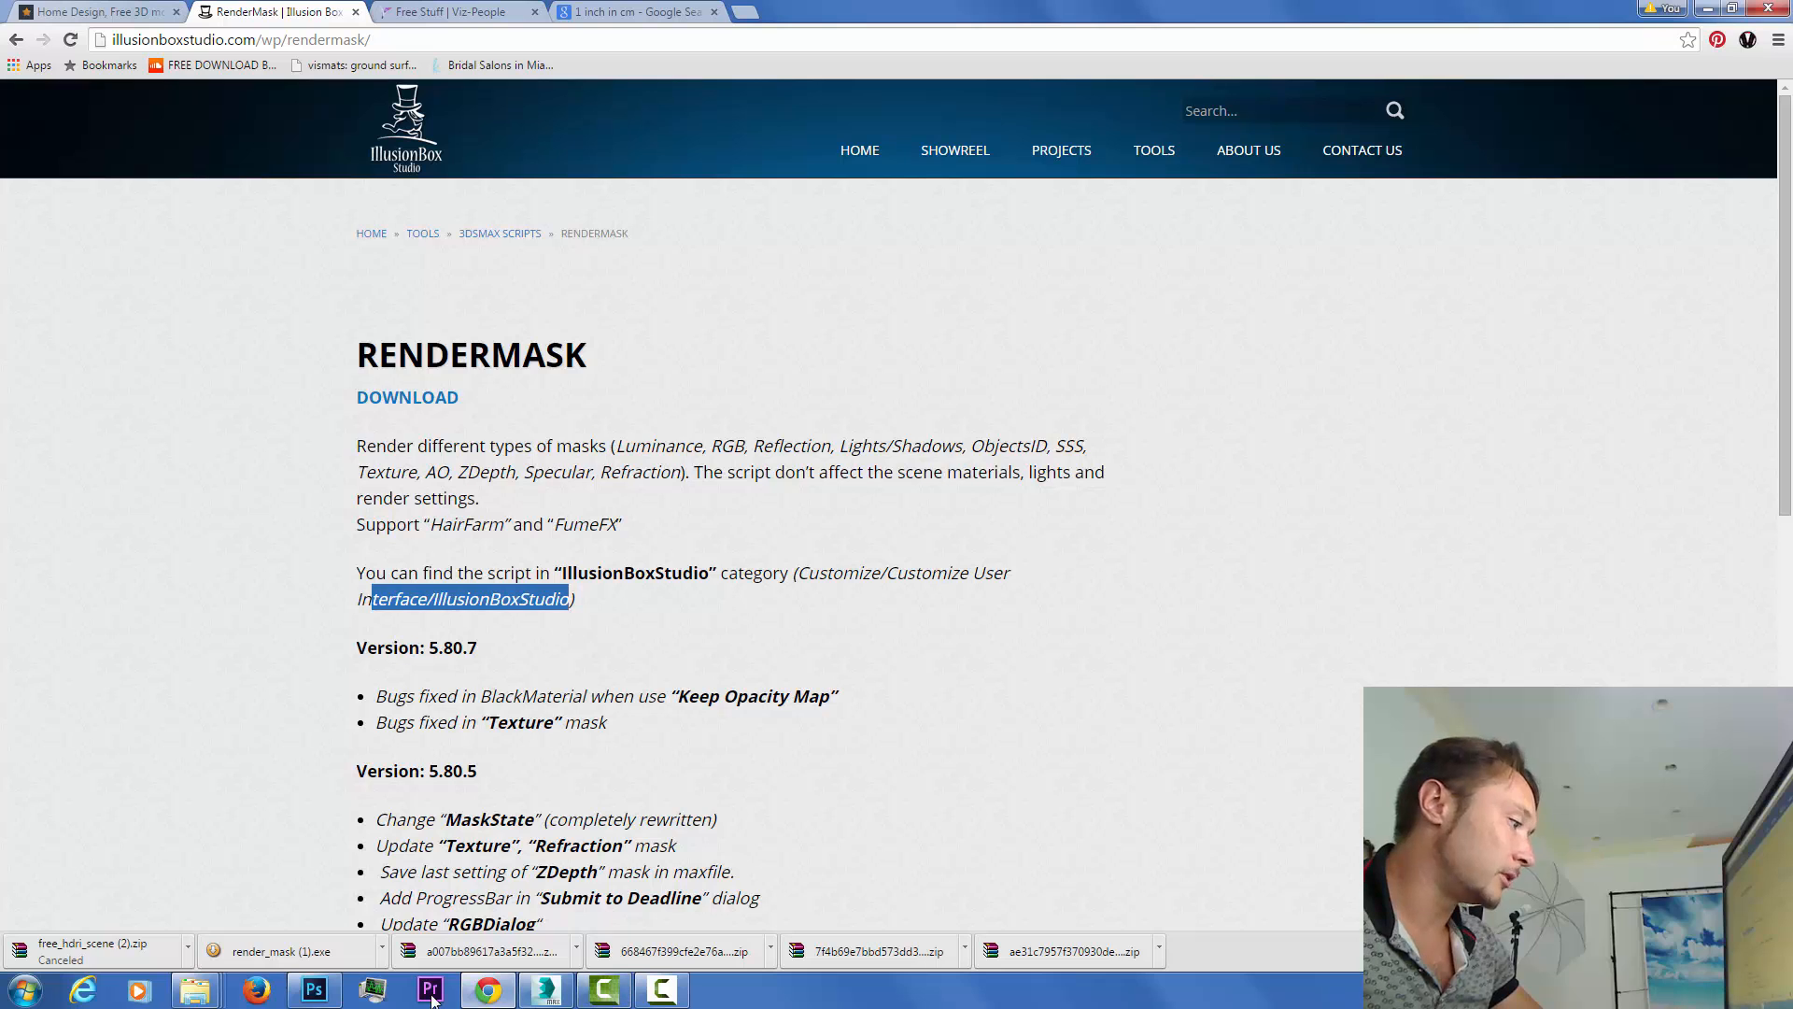
Switch back to 3ds Max and open the Customize User Interface settings.
{"action": "left_click", "coordinate": [555, 995]}
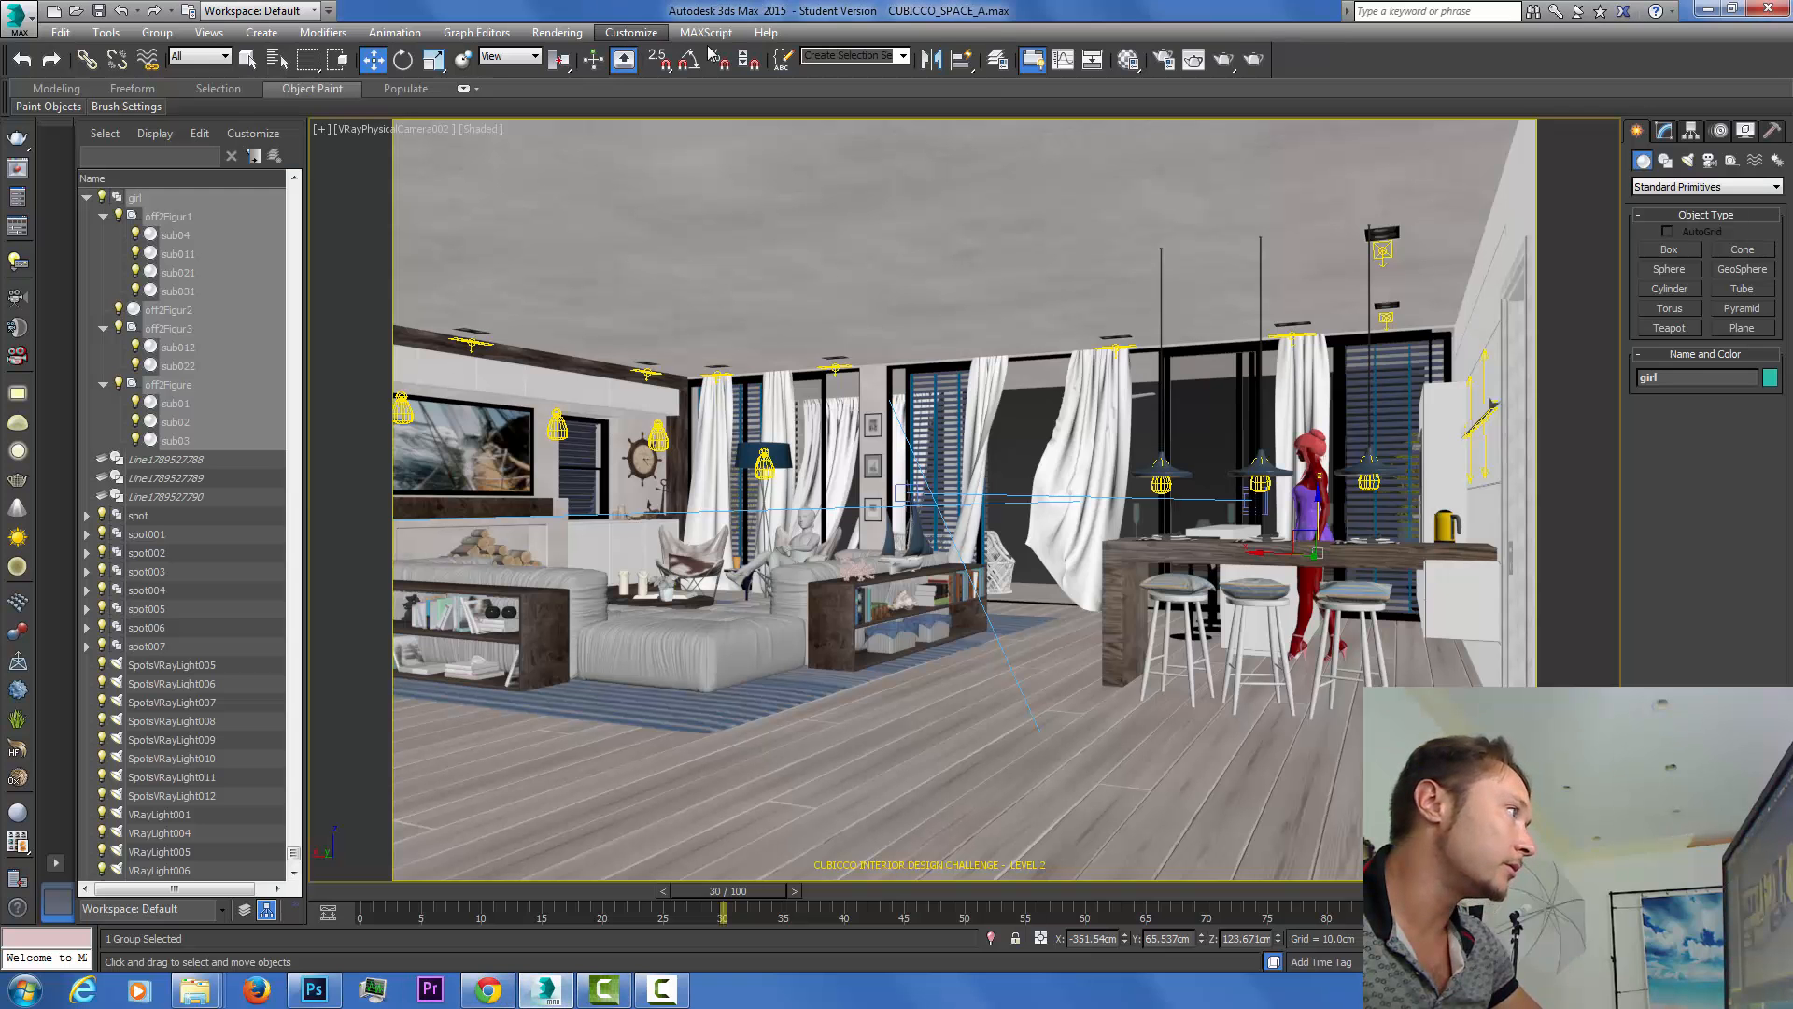
{"action": "left_click", "coordinate": [630, 34]}
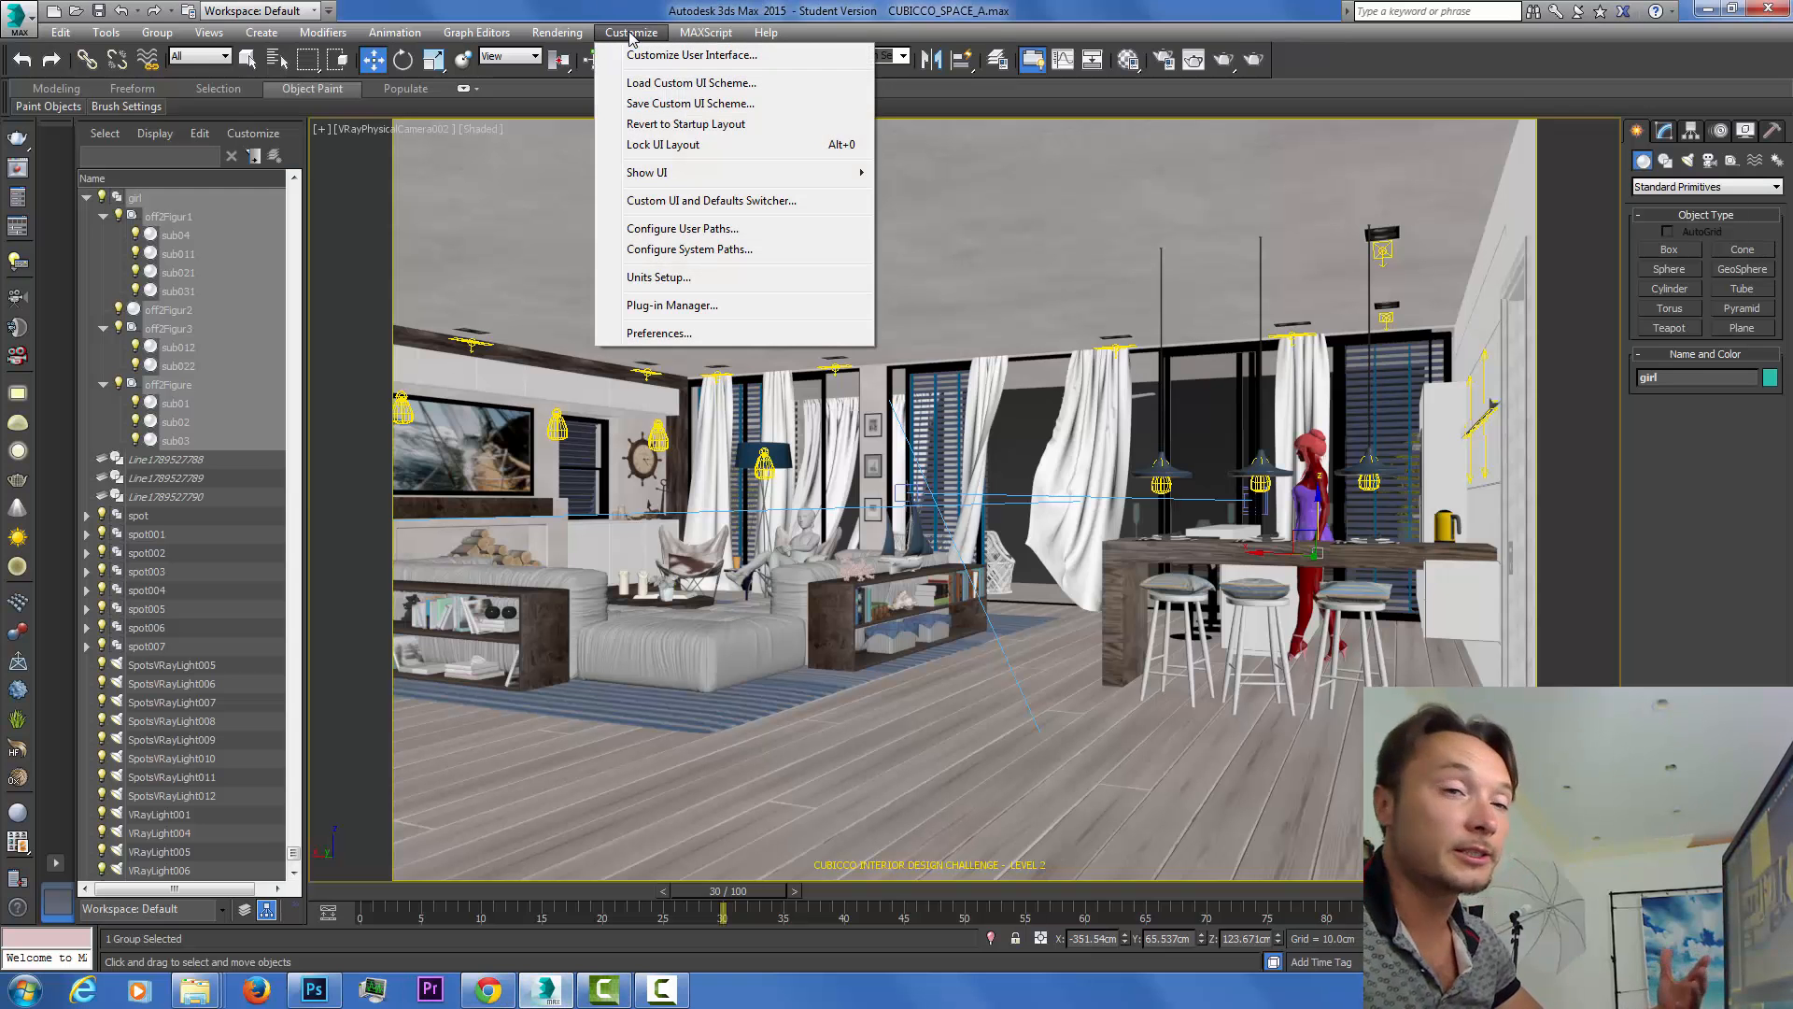
{"action": "mouse_move", "coordinate": [698, 35]}
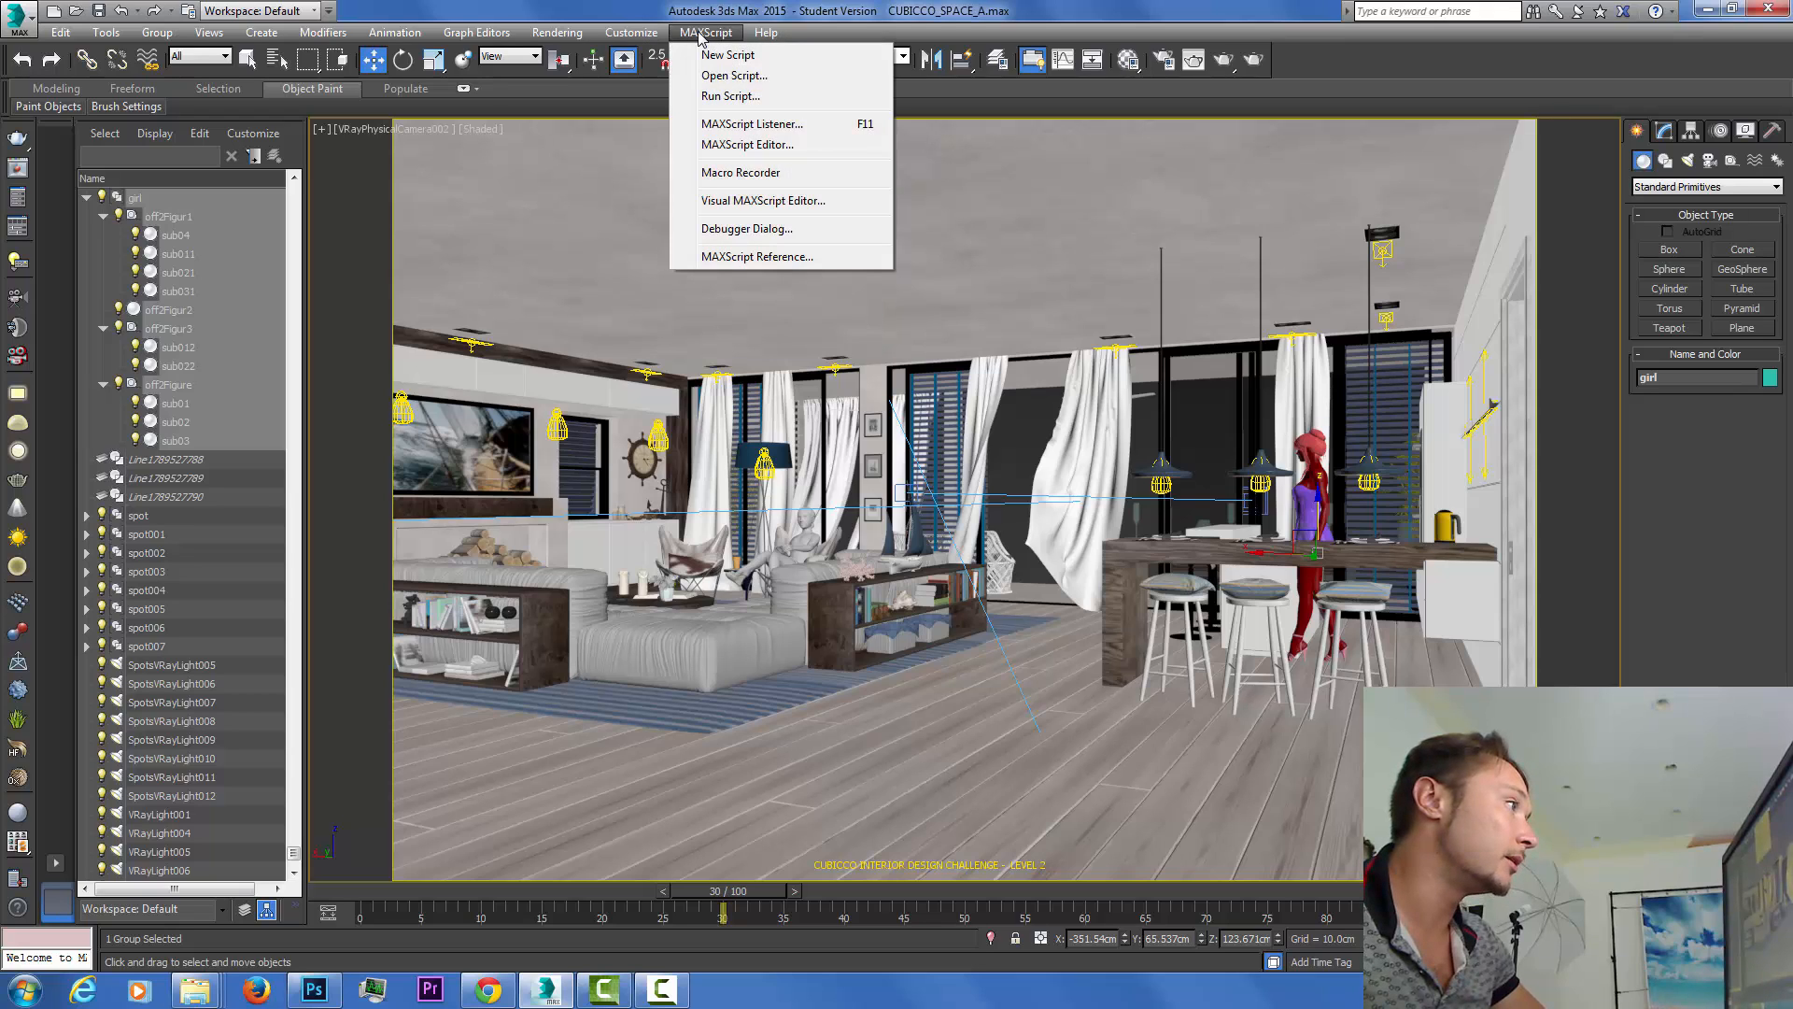
{"action": "mouse_move", "coordinate": [766, 32]}
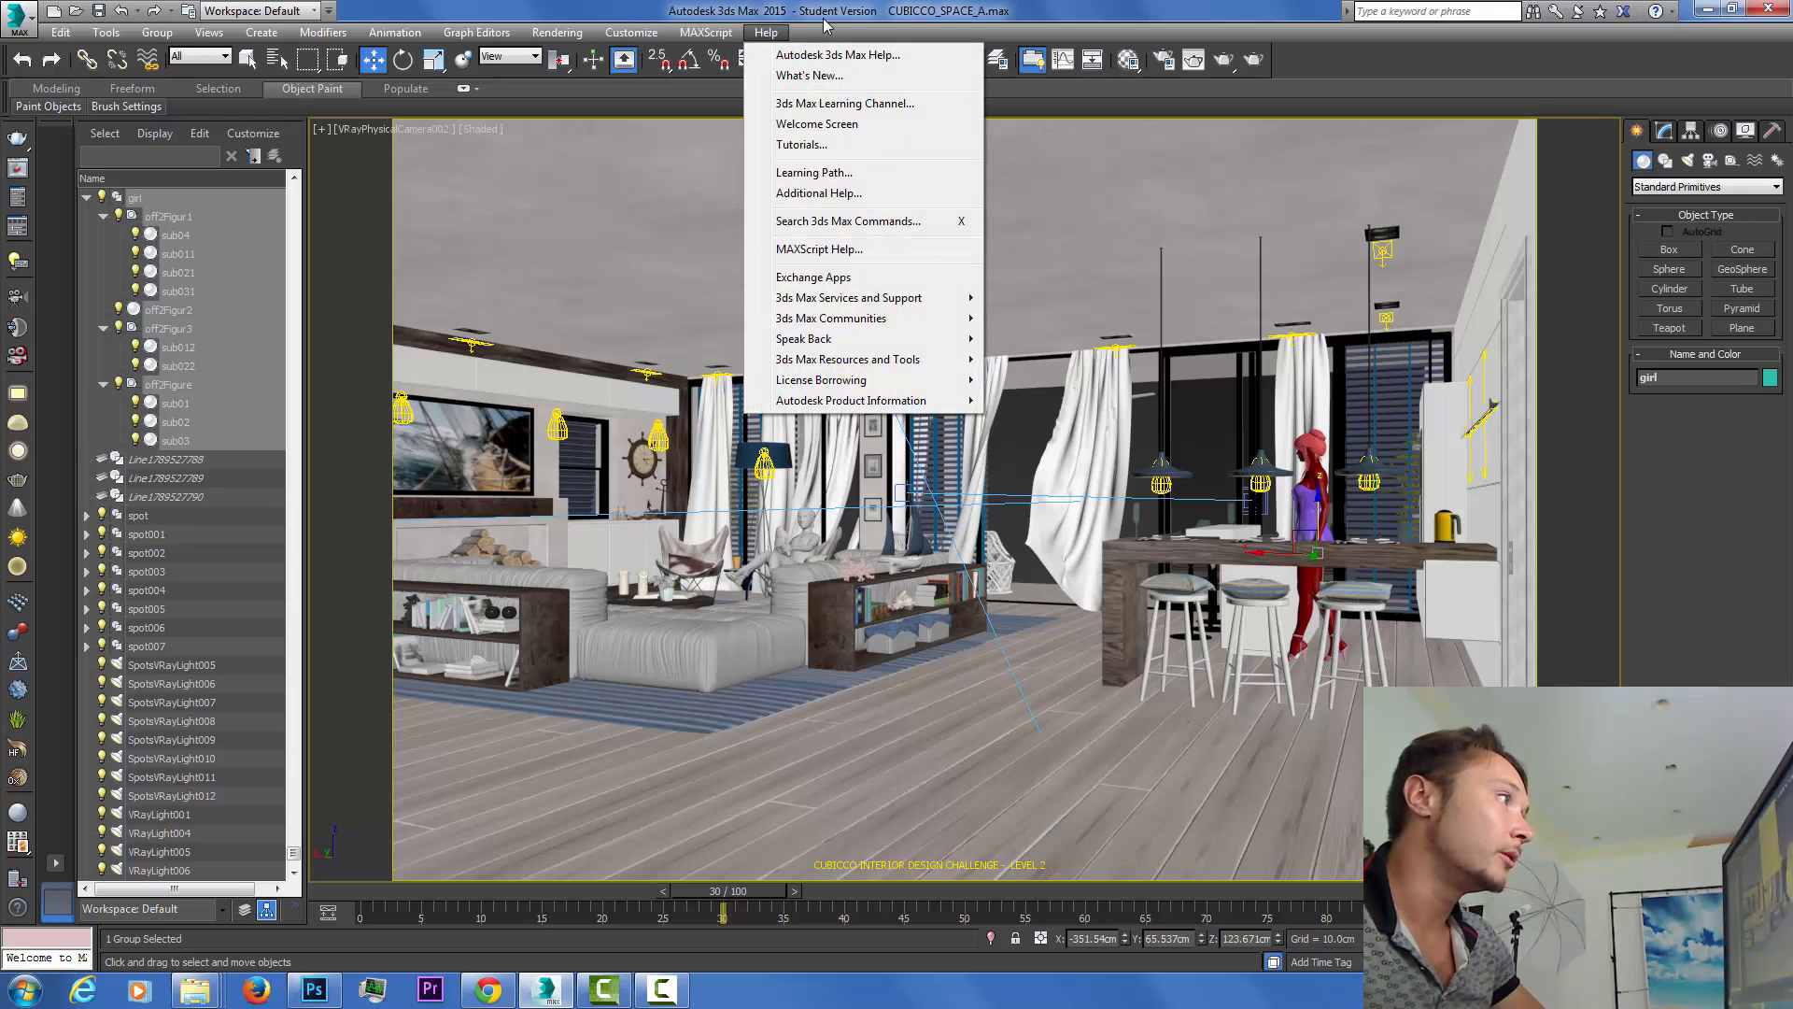
{"action": "left_click", "coordinate": [644, 35]}
{"action": "left_click", "coordinate": [643, 35]}
{"action": "left_click", "coordinate": [646, 55]}
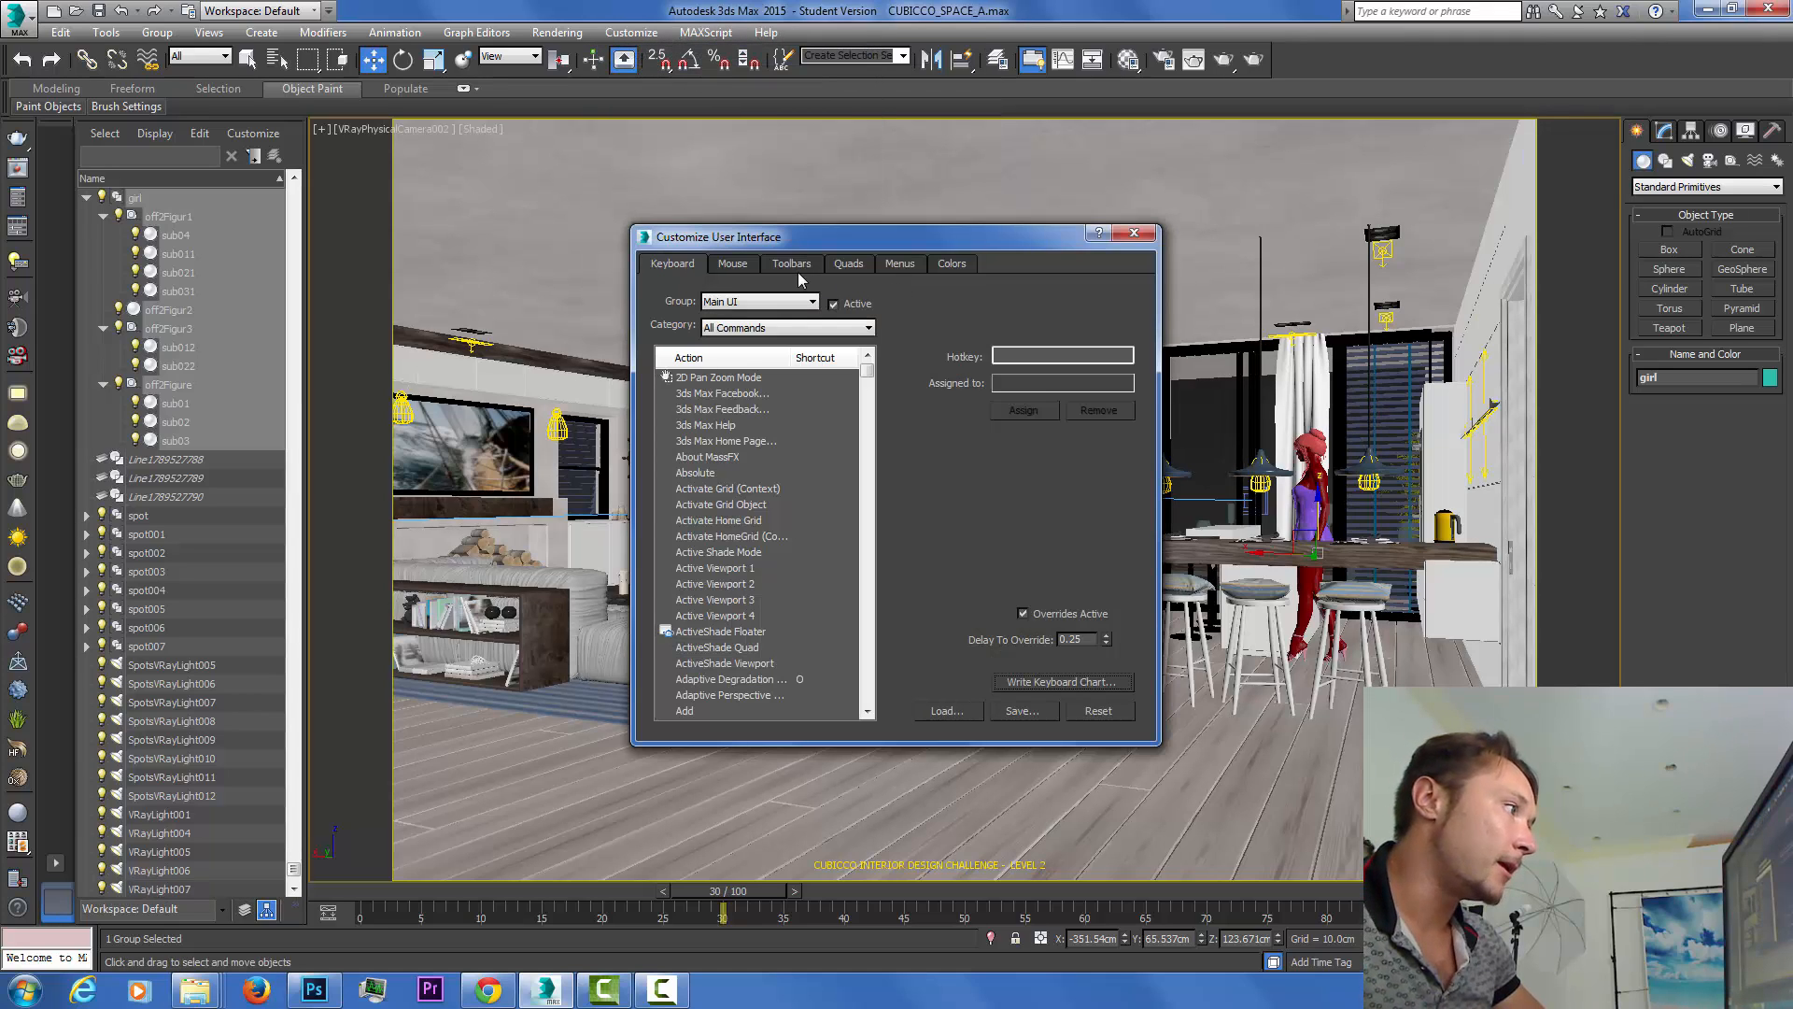
Add the RenderMask action from the IllusionBoxStudio category to the Quick Access Toolbar, below Set Project Folder.
{"action": "left_click", "coordinate": [792, 265]}
{"action": "left_click", "coordinate": [824, 329]}
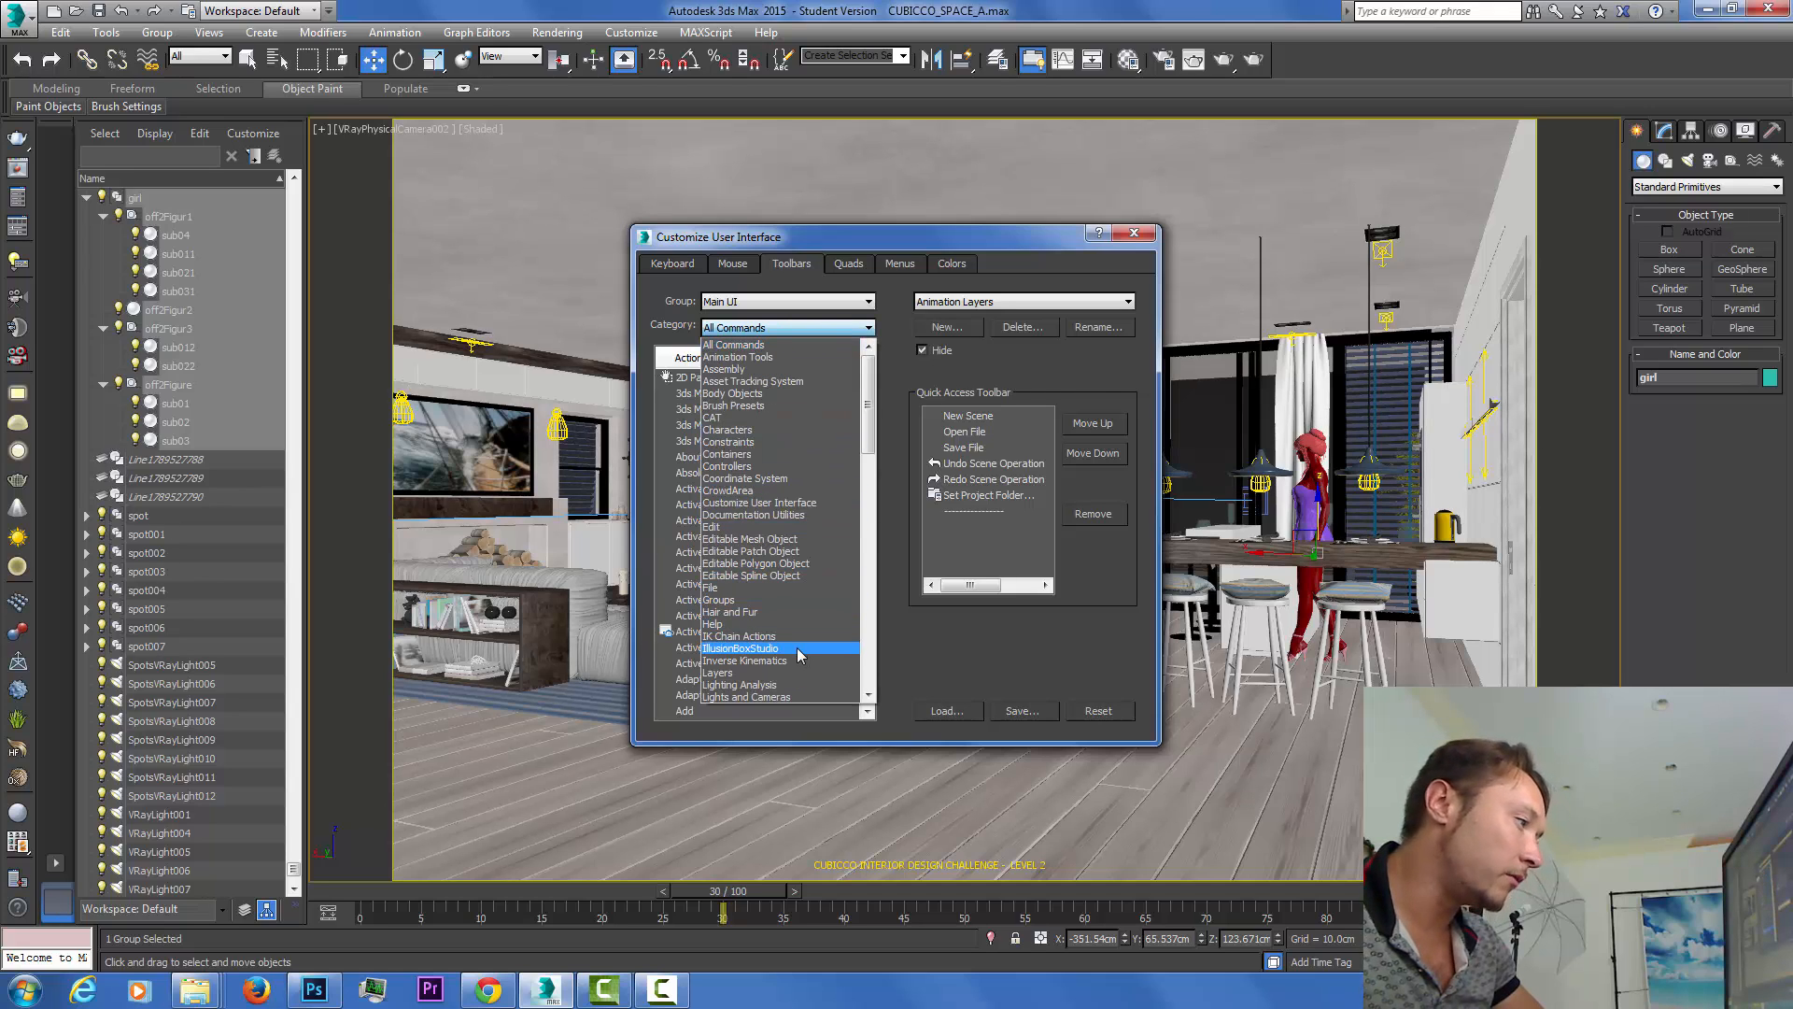
{"action": "left_click", "coordinate": [797, 647]}
{"action": "left_click_drag", "start_coordinate": [689, 378], "coordinate": [948, 464]}
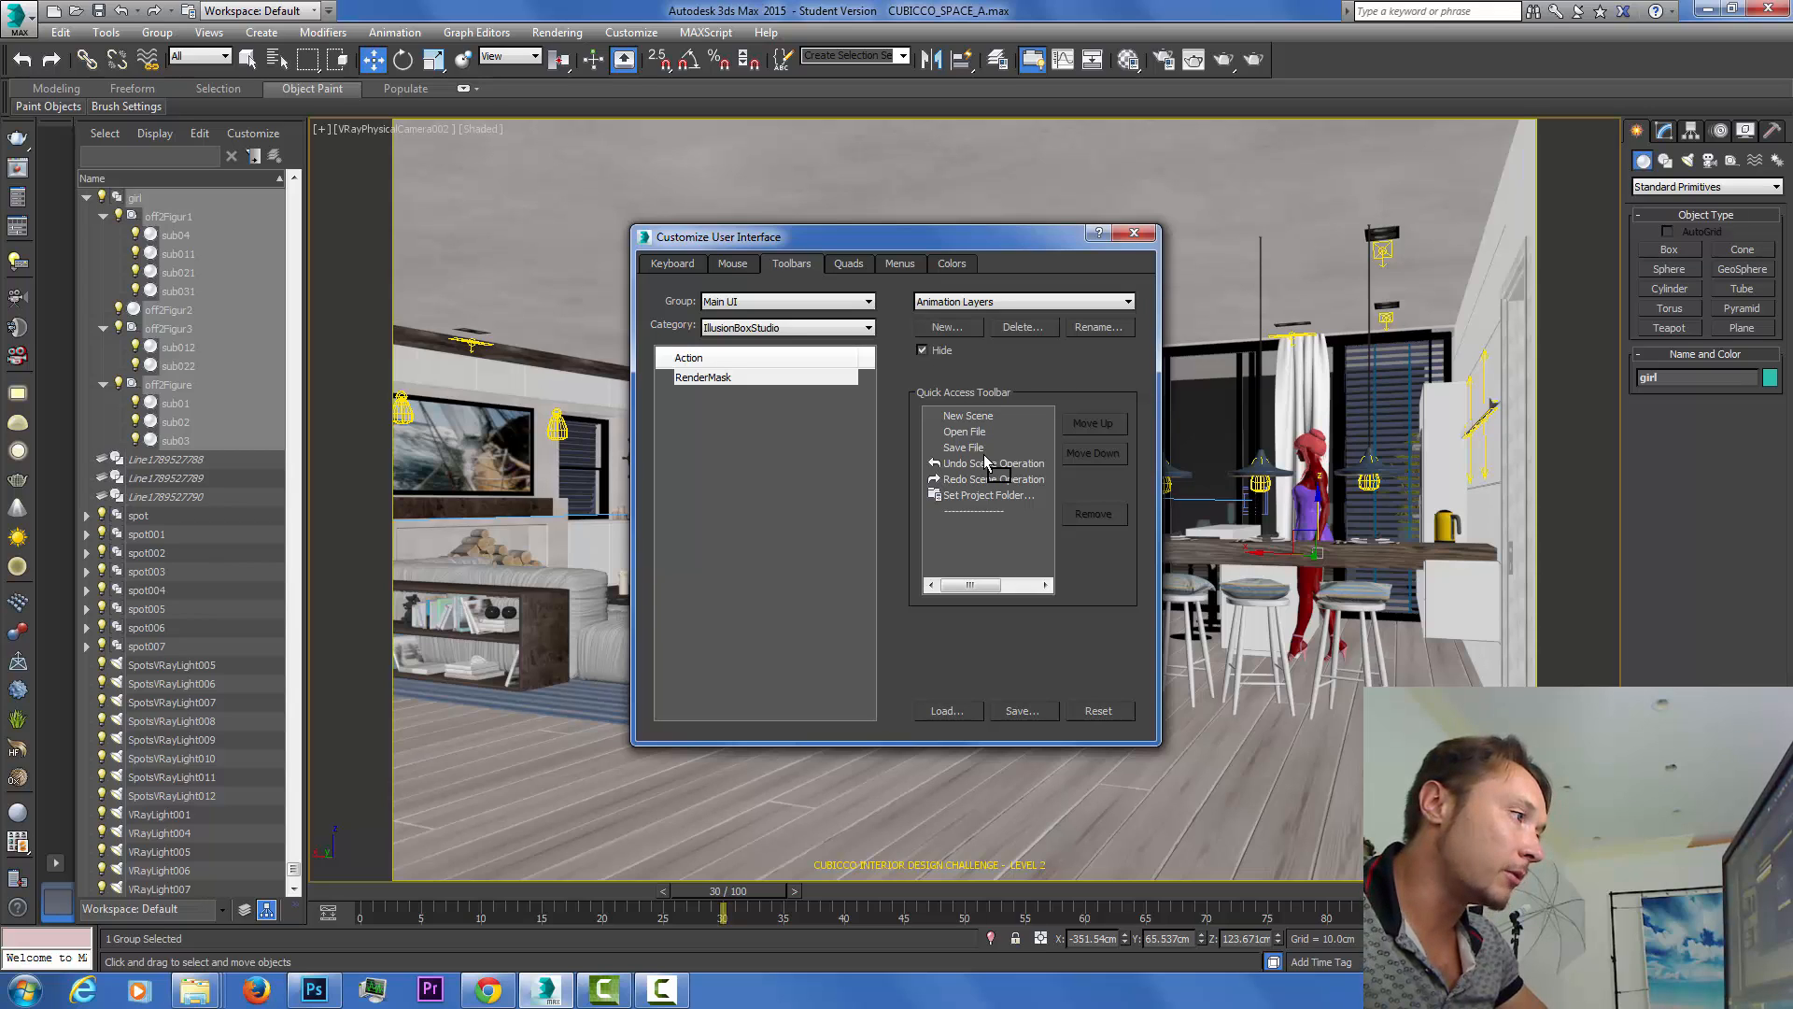
{"action": "left_click_drag", "start_coordinate": [983, 454], "coordinate": [956, 529]}
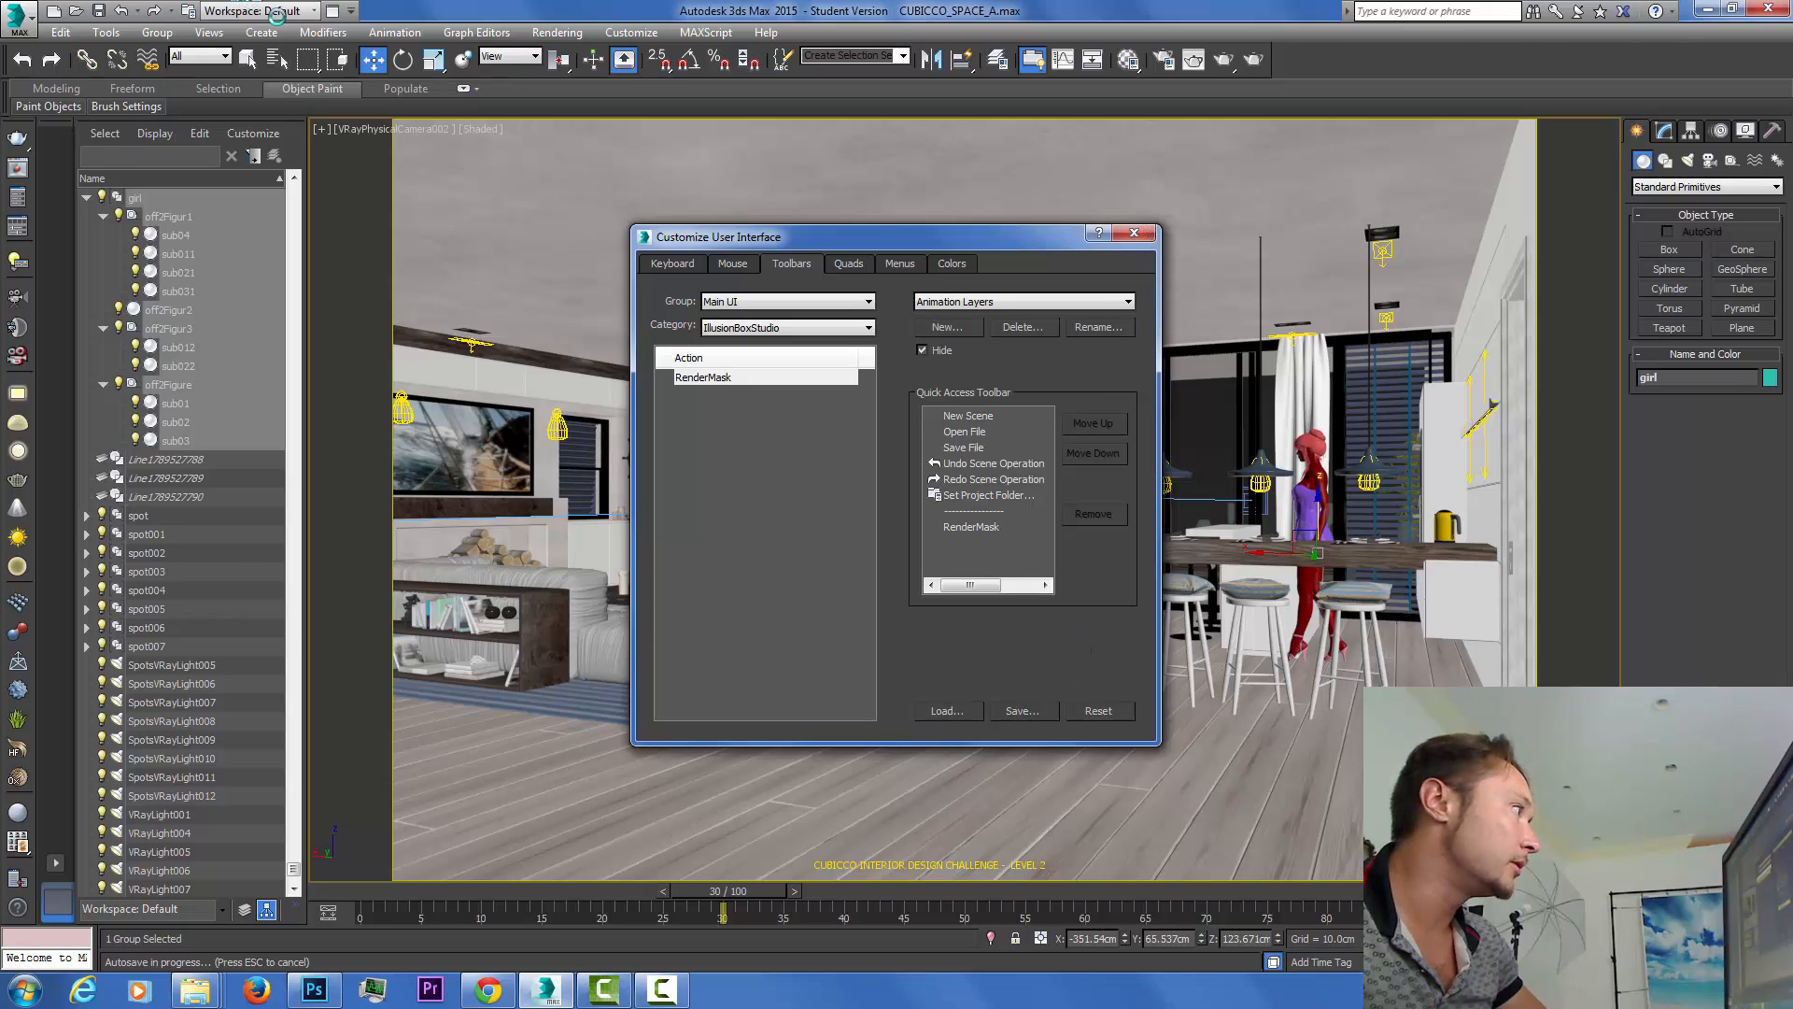
{"action": "key", "text": "Escape"}
Launch RenderMask, add the seated woman to the selection with the girl, and render their Luminance mask.
{"action": "left_click", "coordinate": [333, 12]}
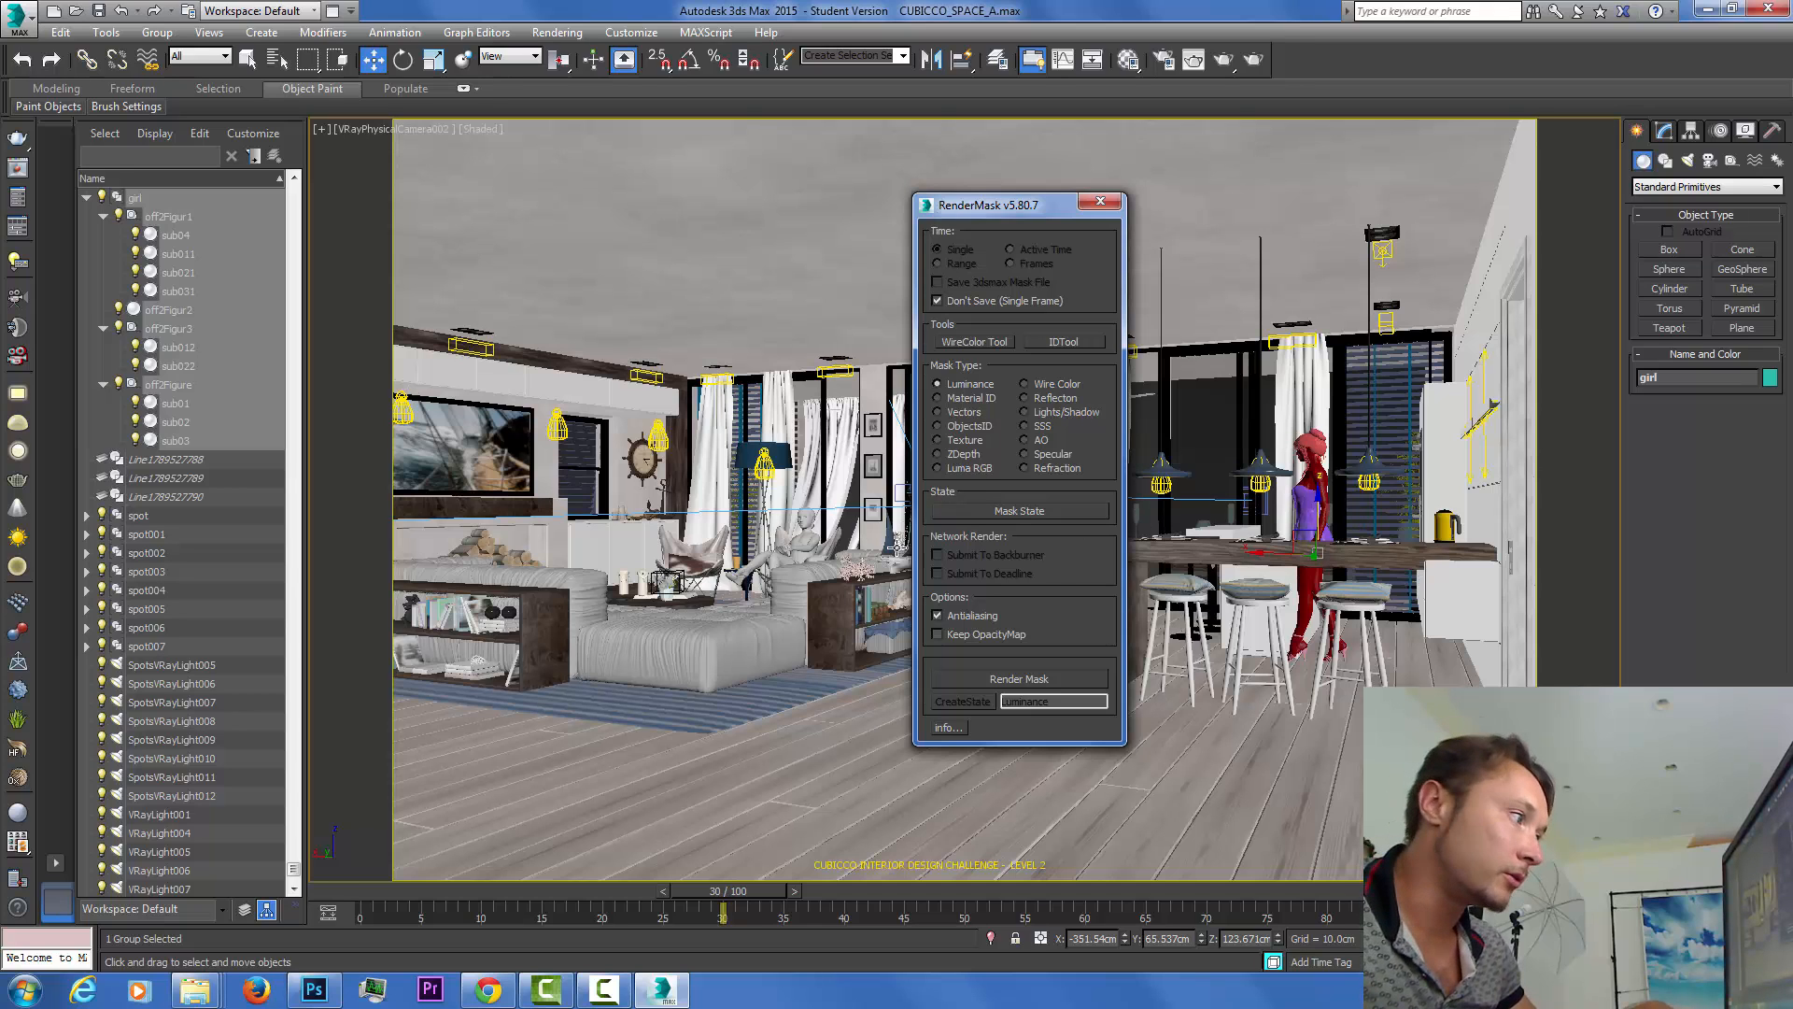
{"action": "left_click", "coordinate": [804, 543], "text": "ctrl"}
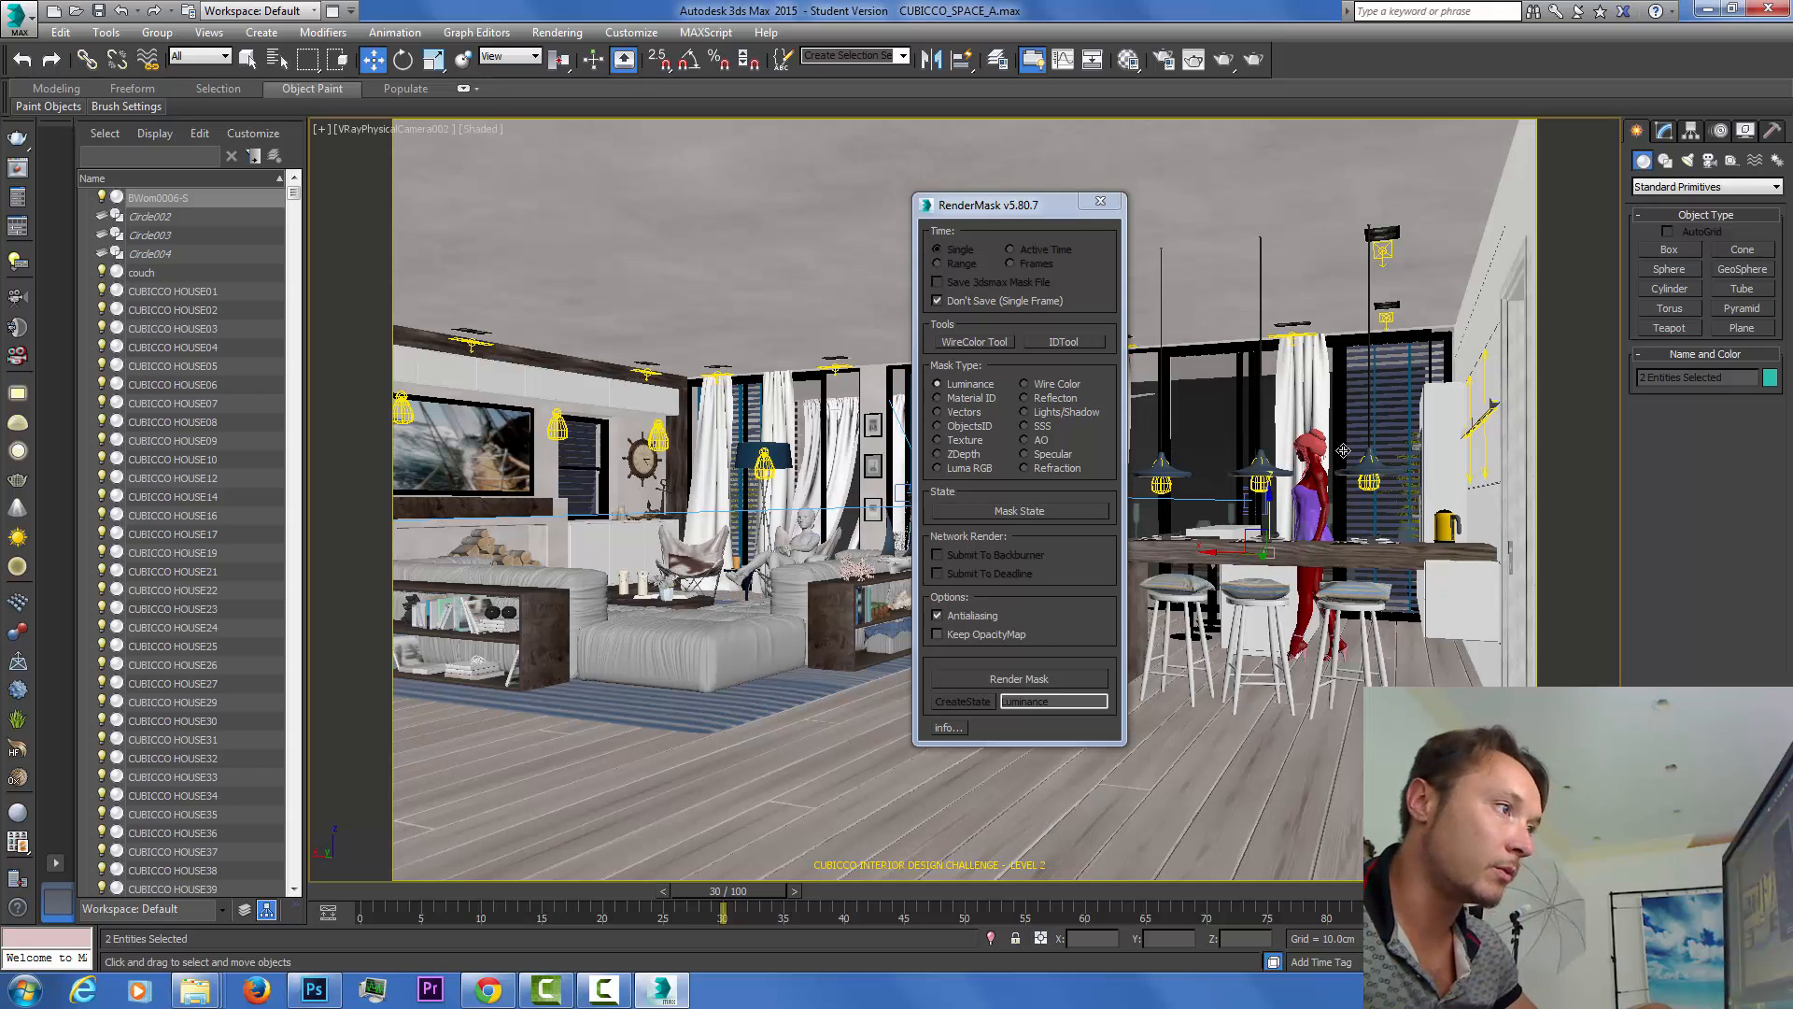
{"action": "left_click", "coordinate": [1014, 681]}
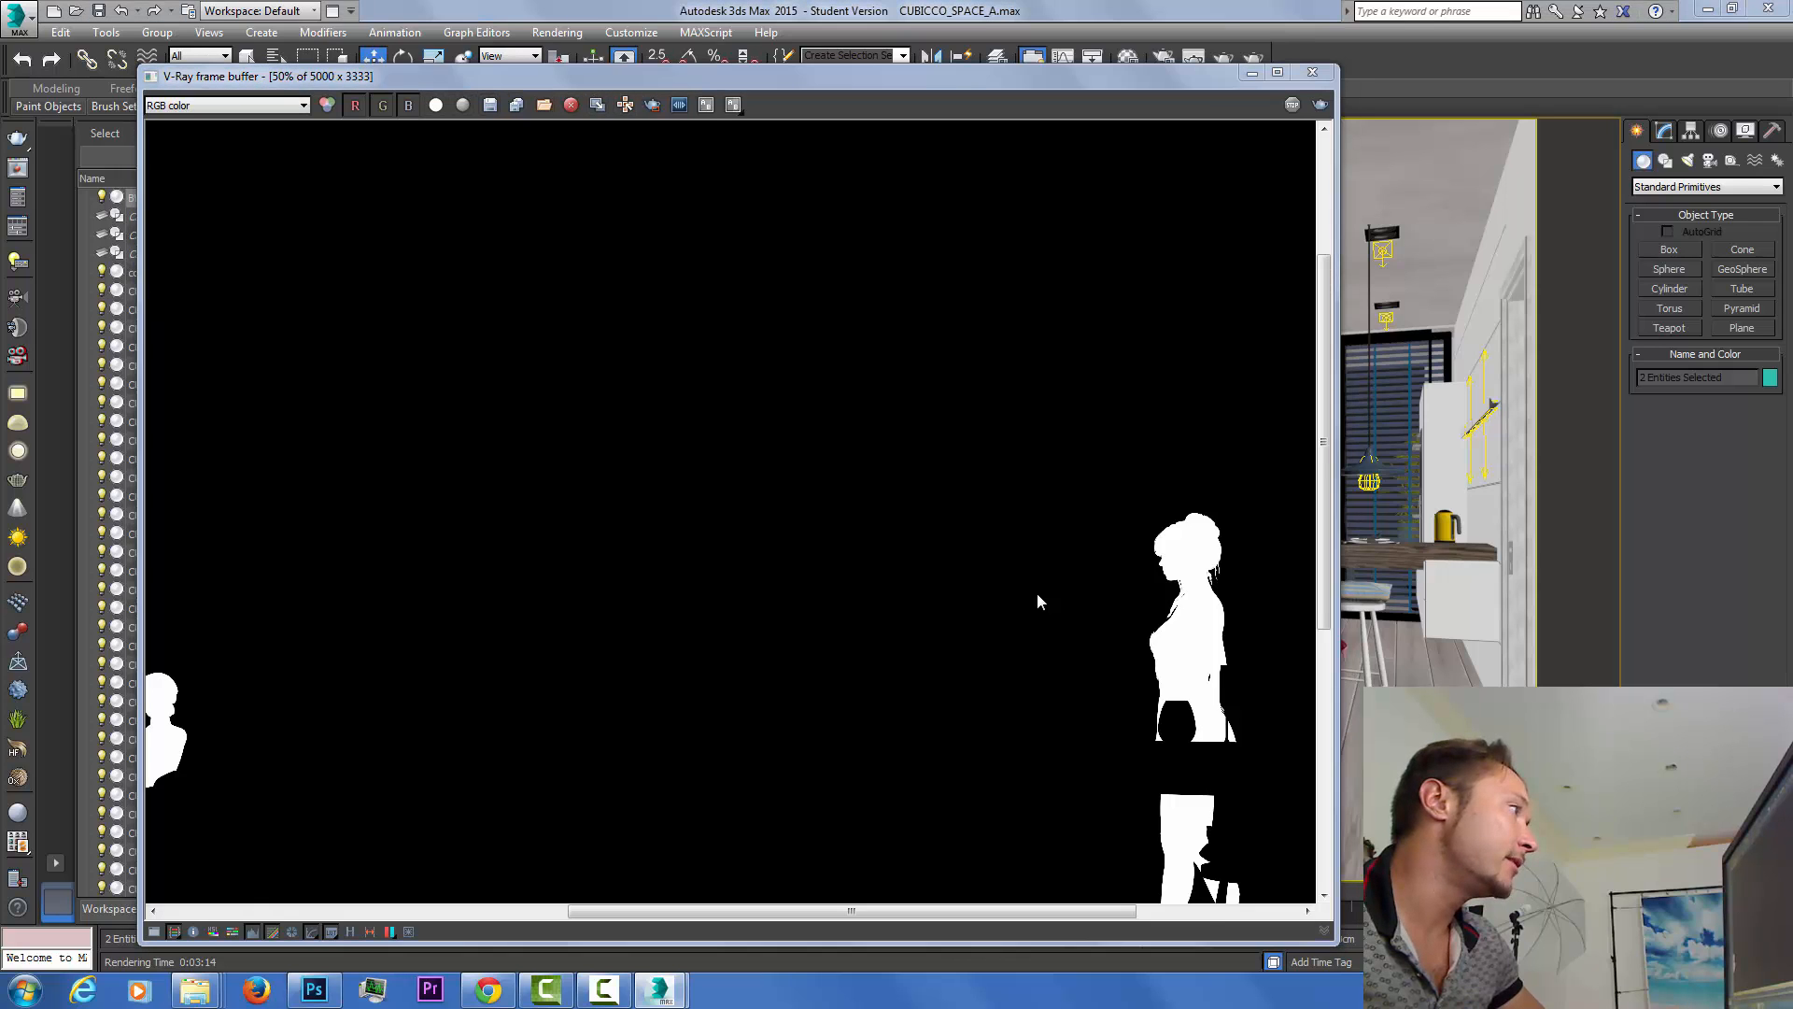
Start saving the rendered mask image and choose the Previews folder inside cubicco_scene as its destination.
{"action": "left_click", "coordinate": [490, 104]}
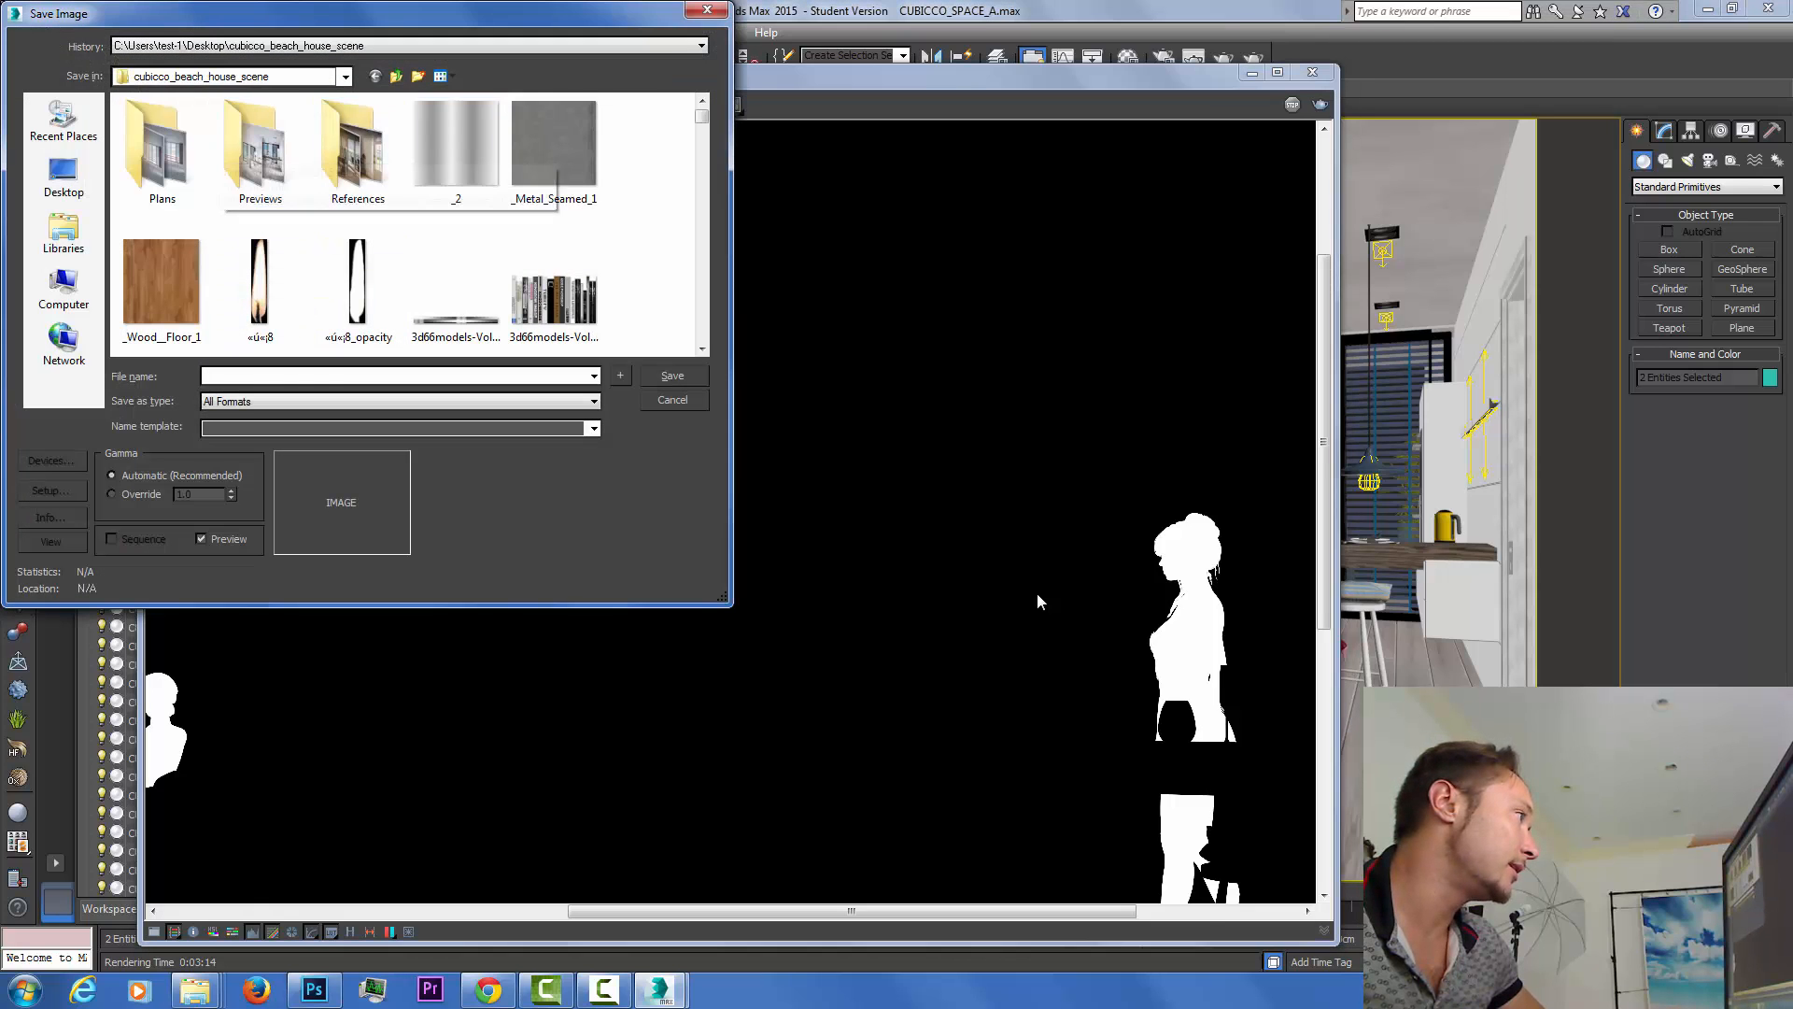
{"action": "left_click", "coordinate": [345, 77]}
{"action": "scroll", "coordinate": [229, 313], "scroll_direction": "up", "scroll_amount": 1}
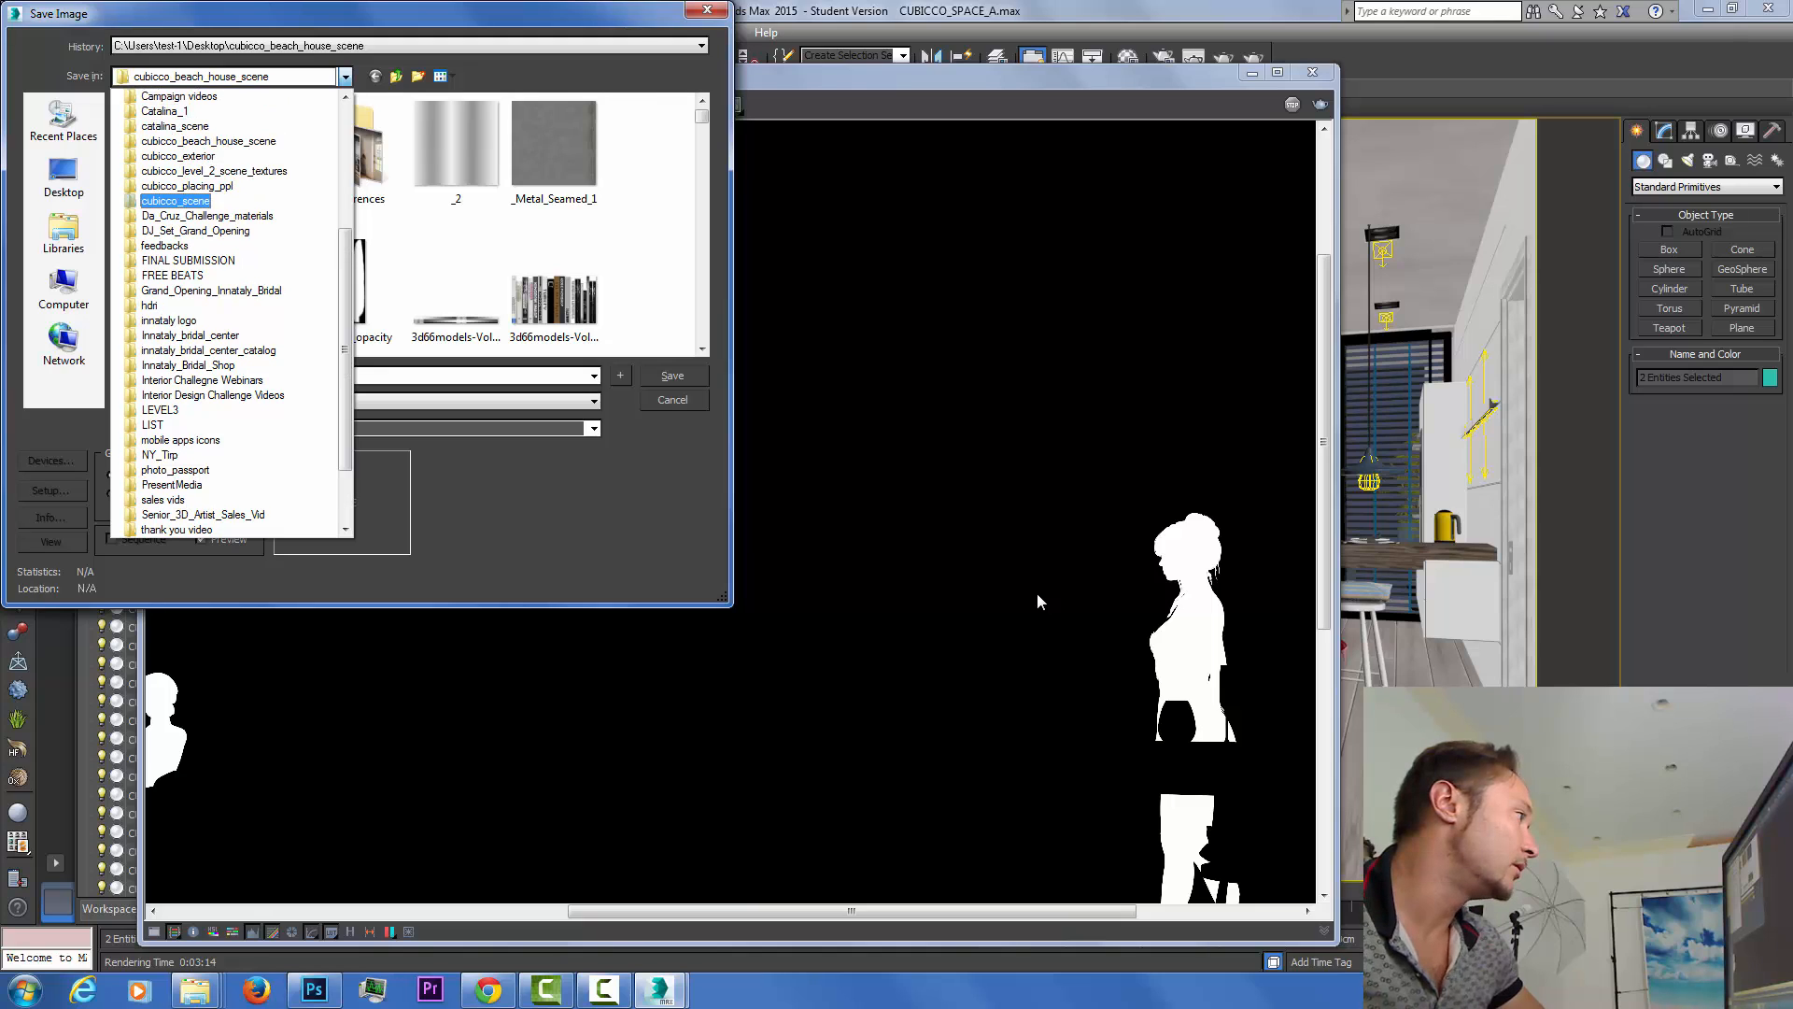
{"action": "left_click", "coordinate": [176, 201]}
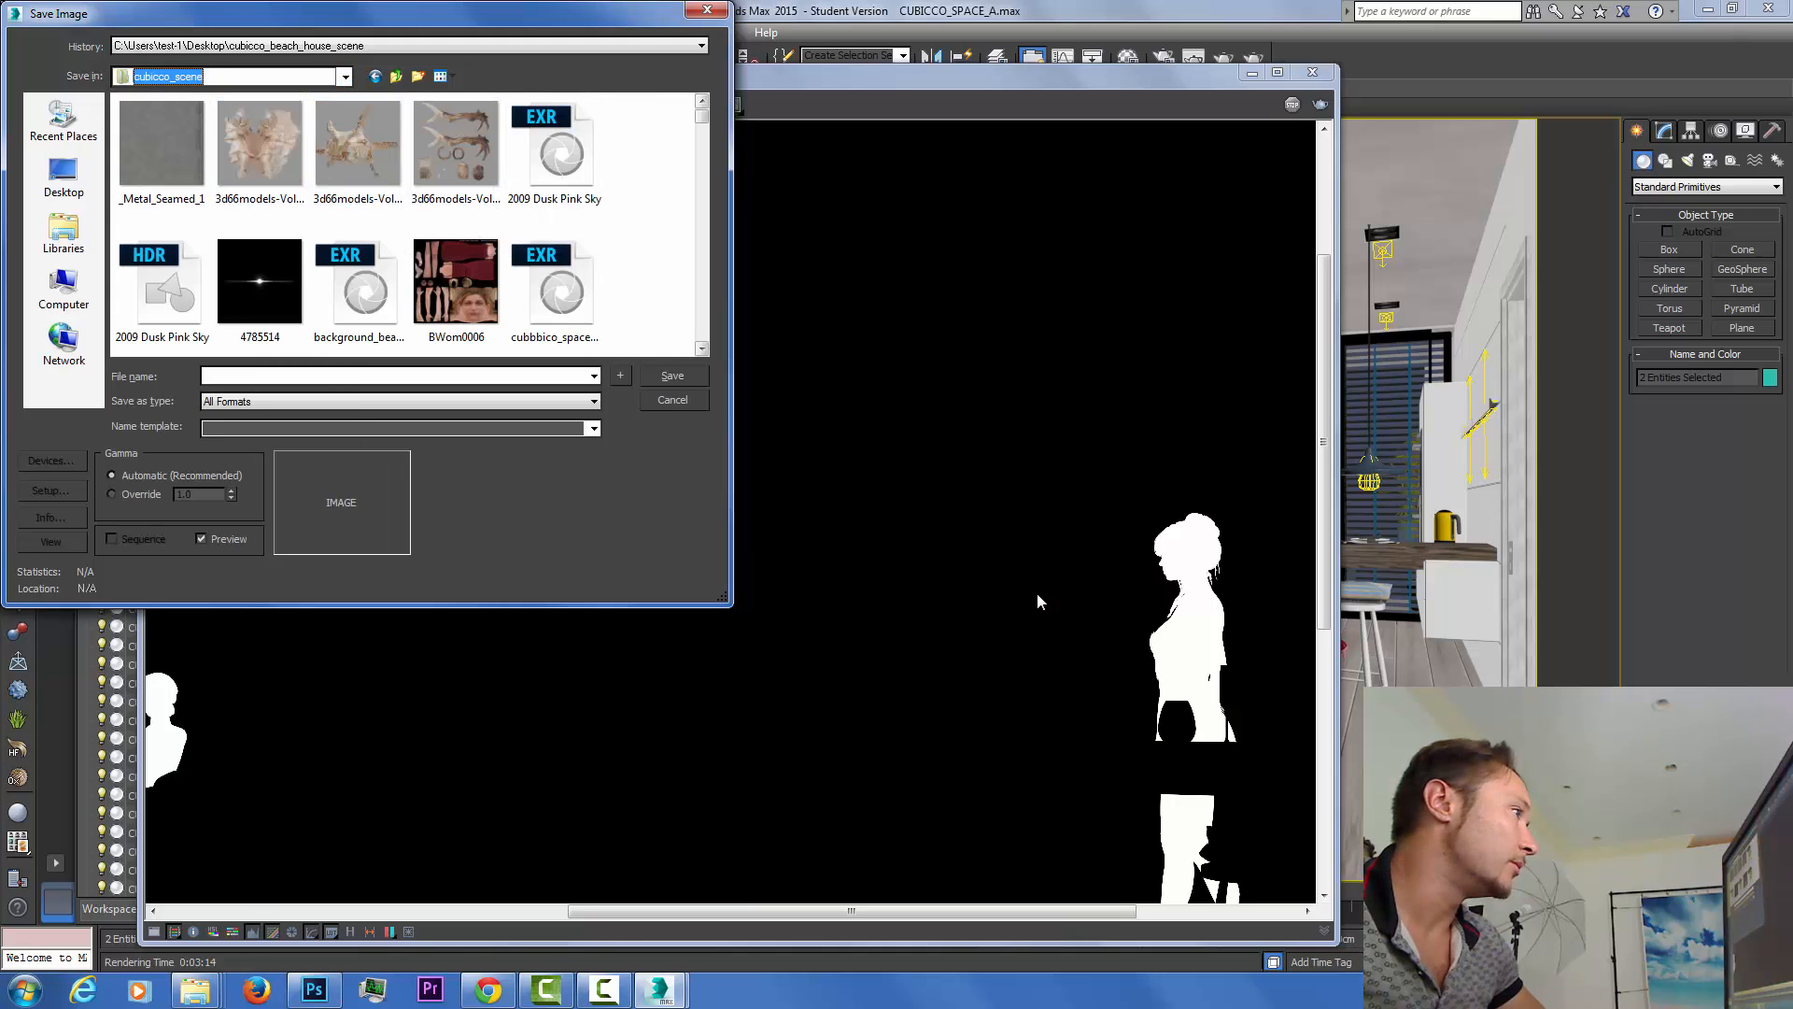
{"action": "left_click_drag", "start_coordinate": [702, 117], "coordinate": [702, 334]}
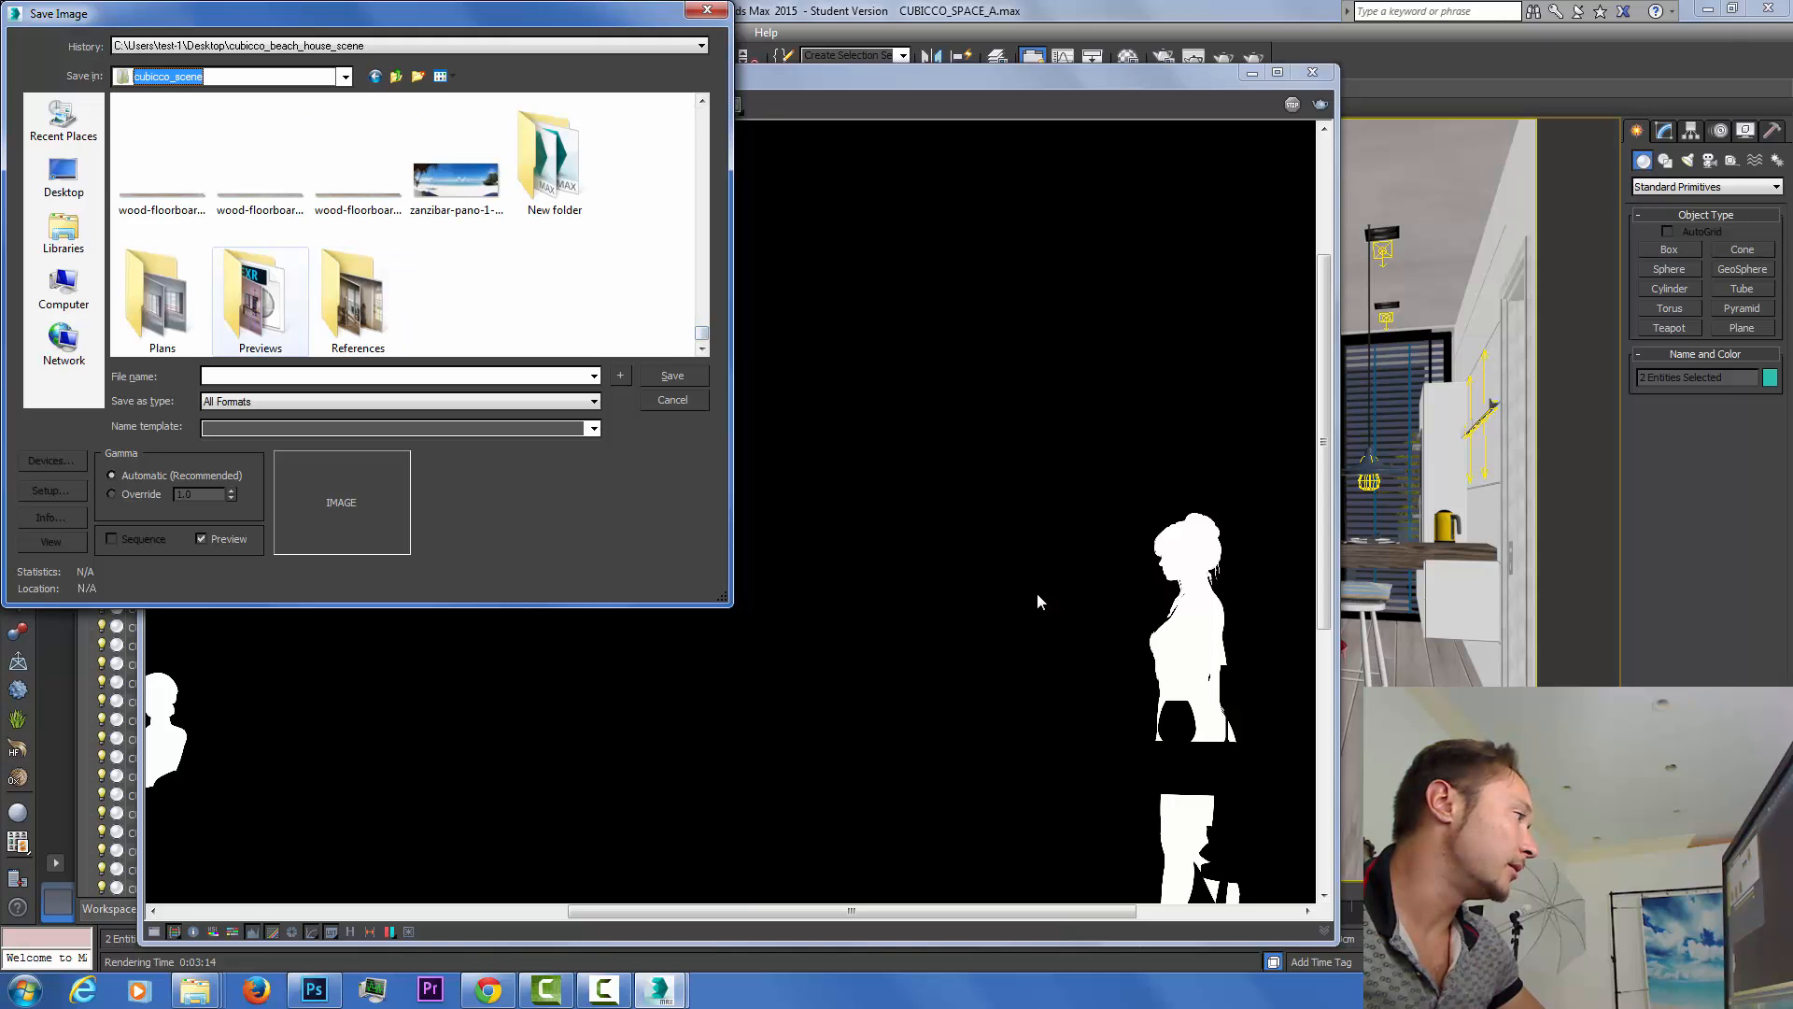
{"action": "double_click", "coordinate": [260, 299]}
Save the mask as a JPEG file named mask_ppl with the default JPEG quality settings.
{"action": "type", "text": "m"}
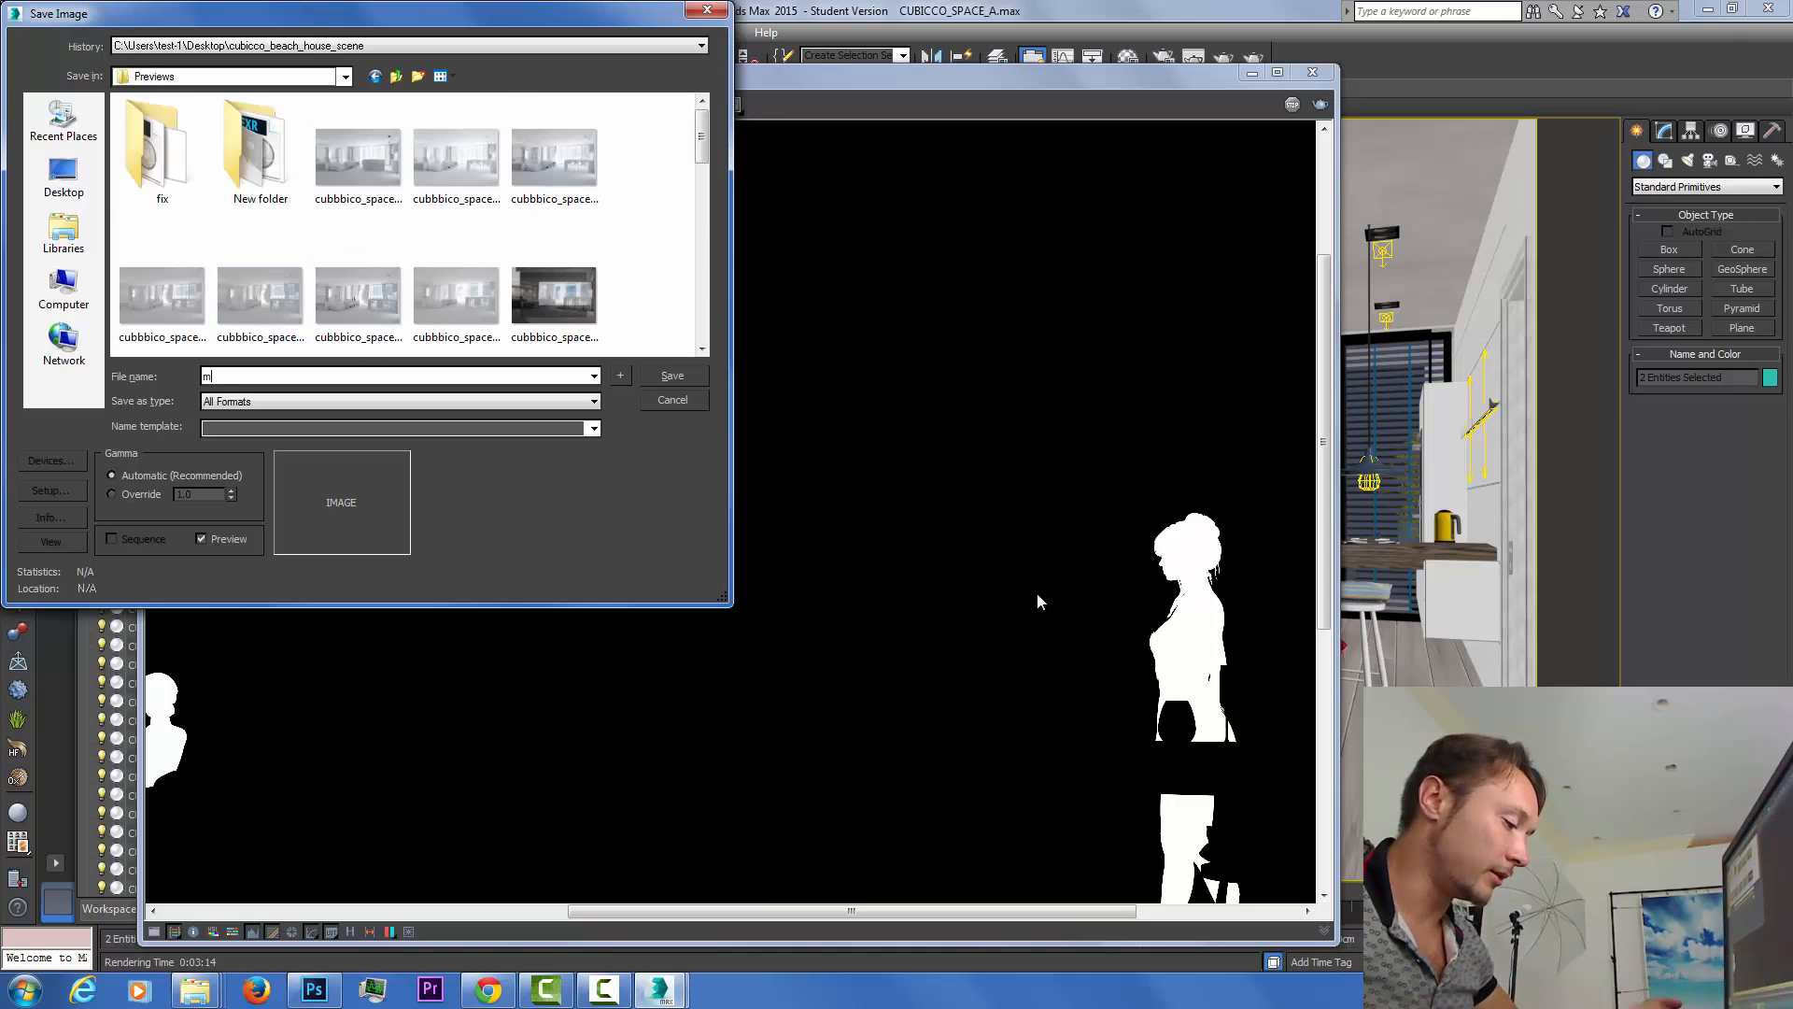
{"action": "type", "text": "ask_ppl"}
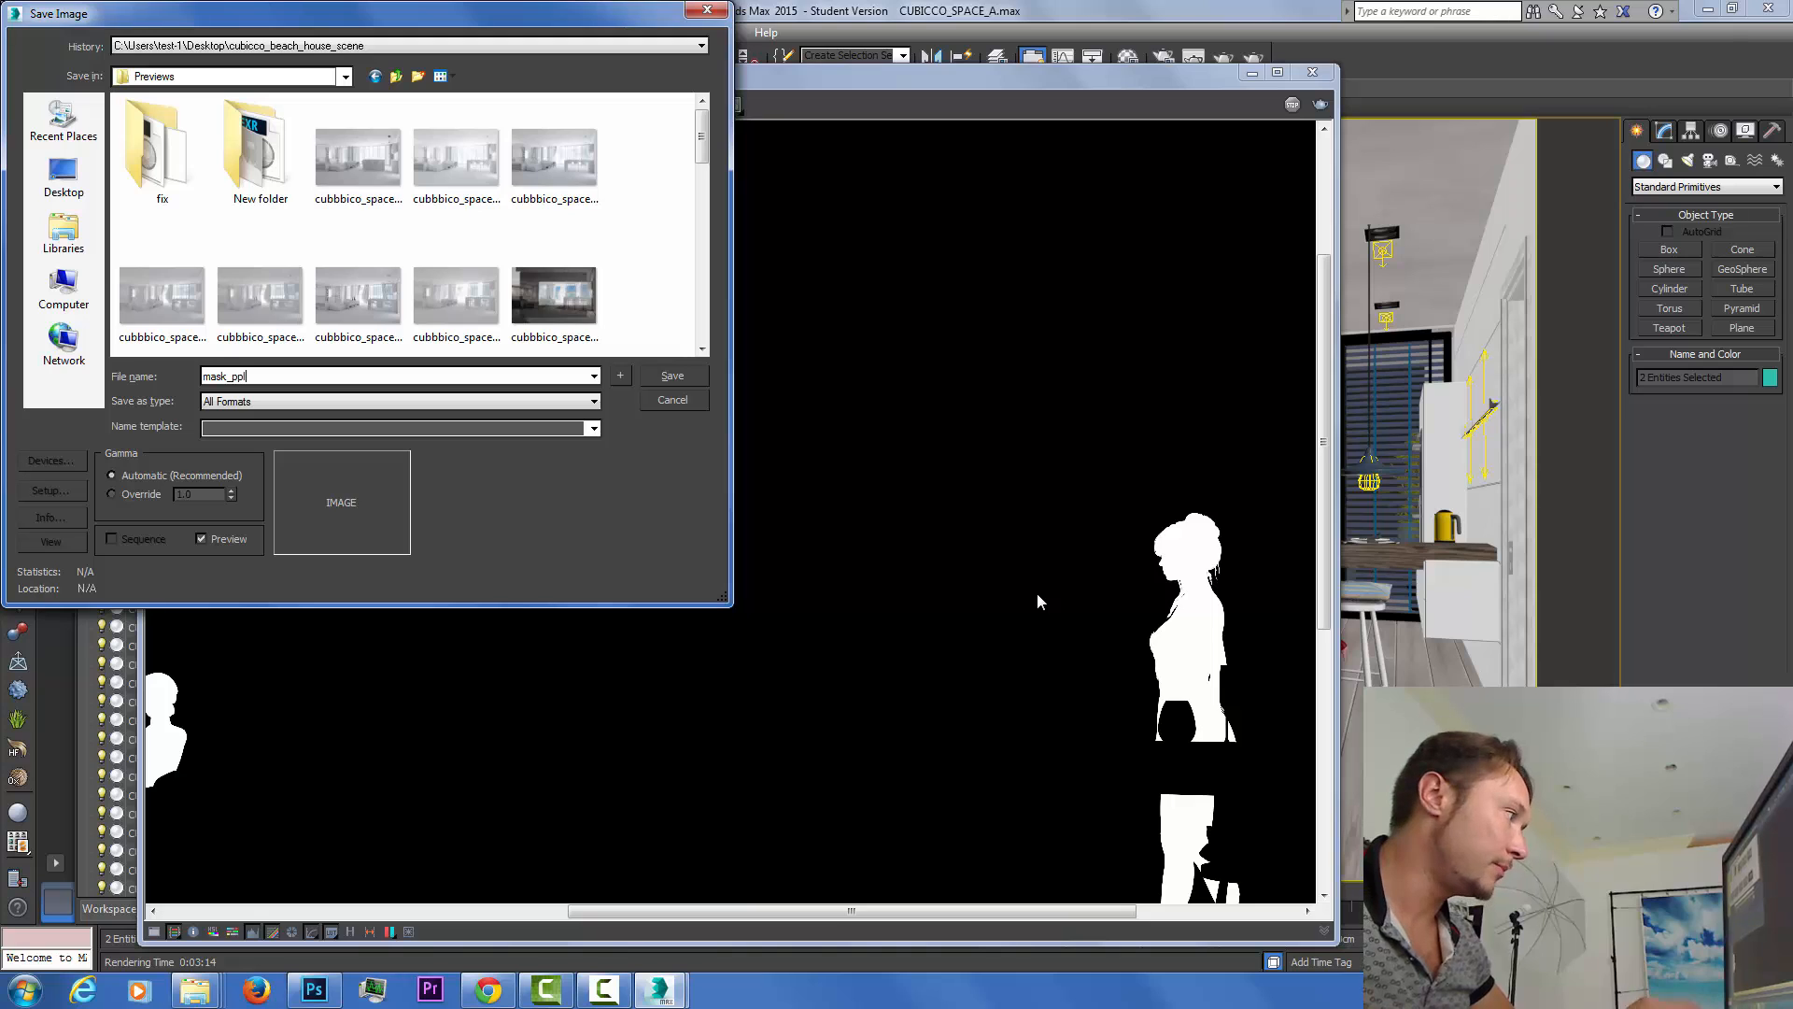
{"action": "key", "text": "Tab"}
{"action": "key", "text": "Down"}
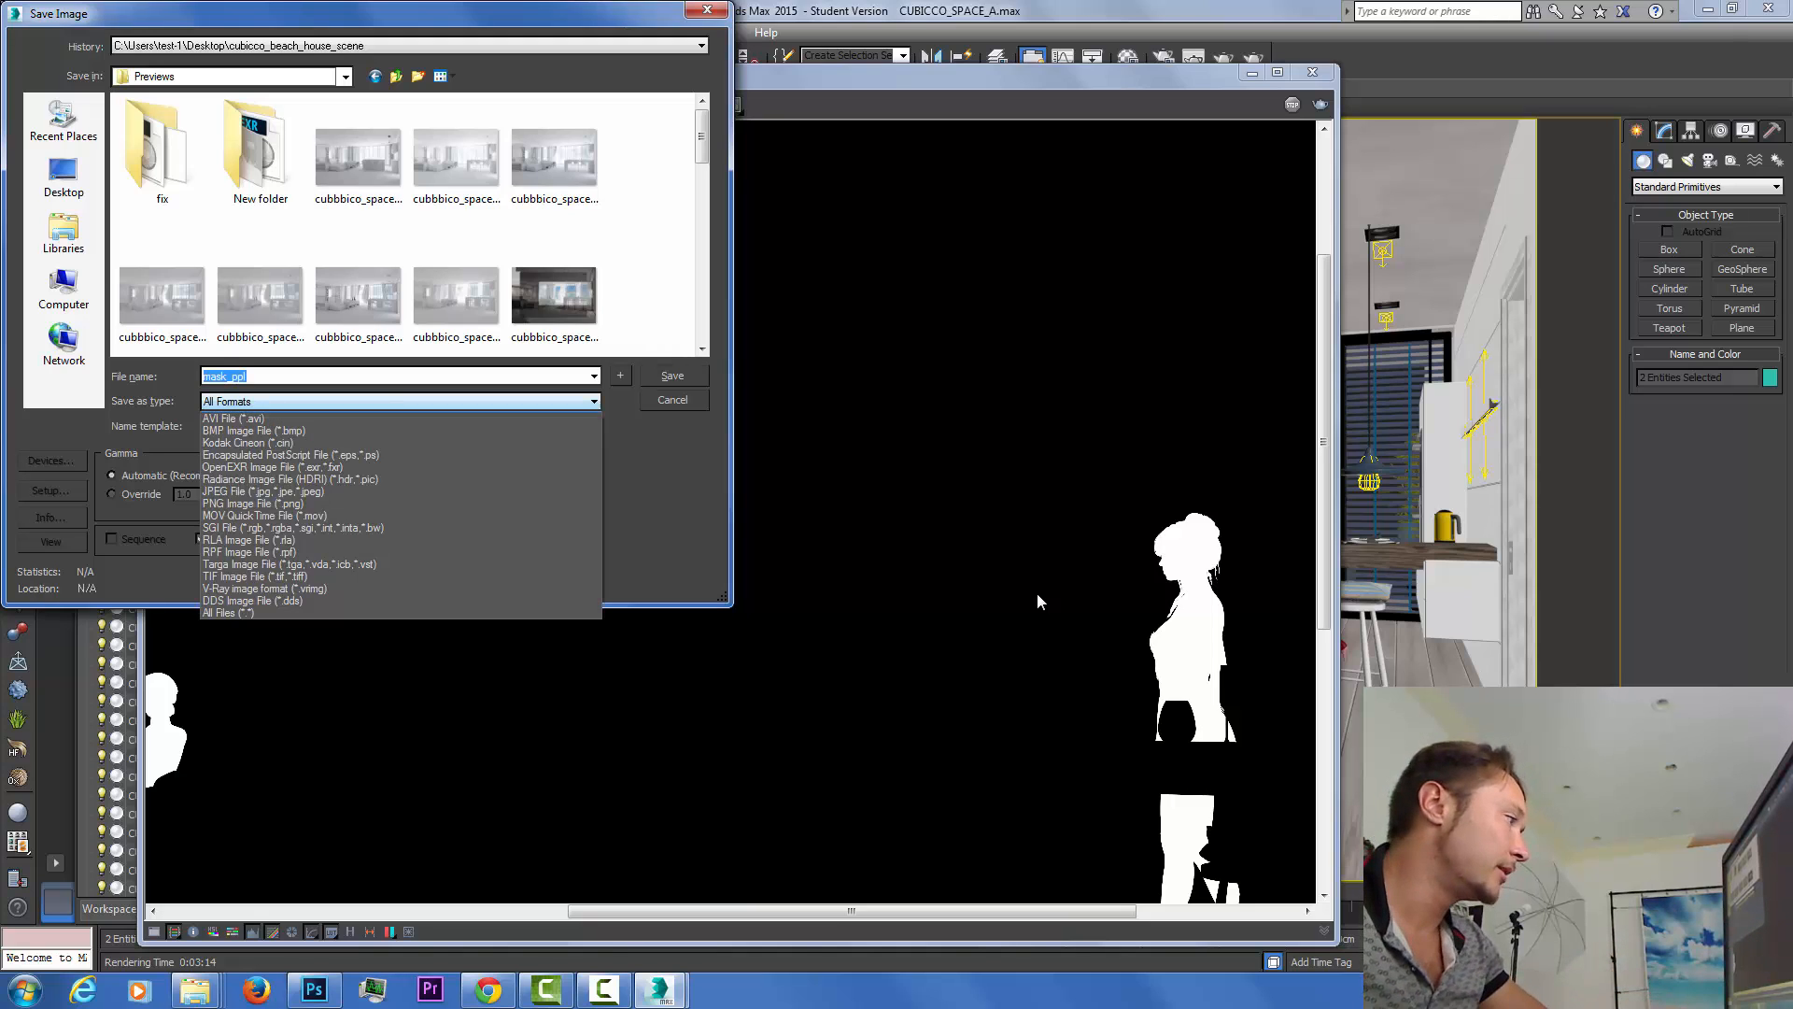
{"action": "key", "text": "p"}
{"action": "key", "text": "Up"}
{"action": "key", "text": "Return"}
{"action": "key", "text": "Return"}
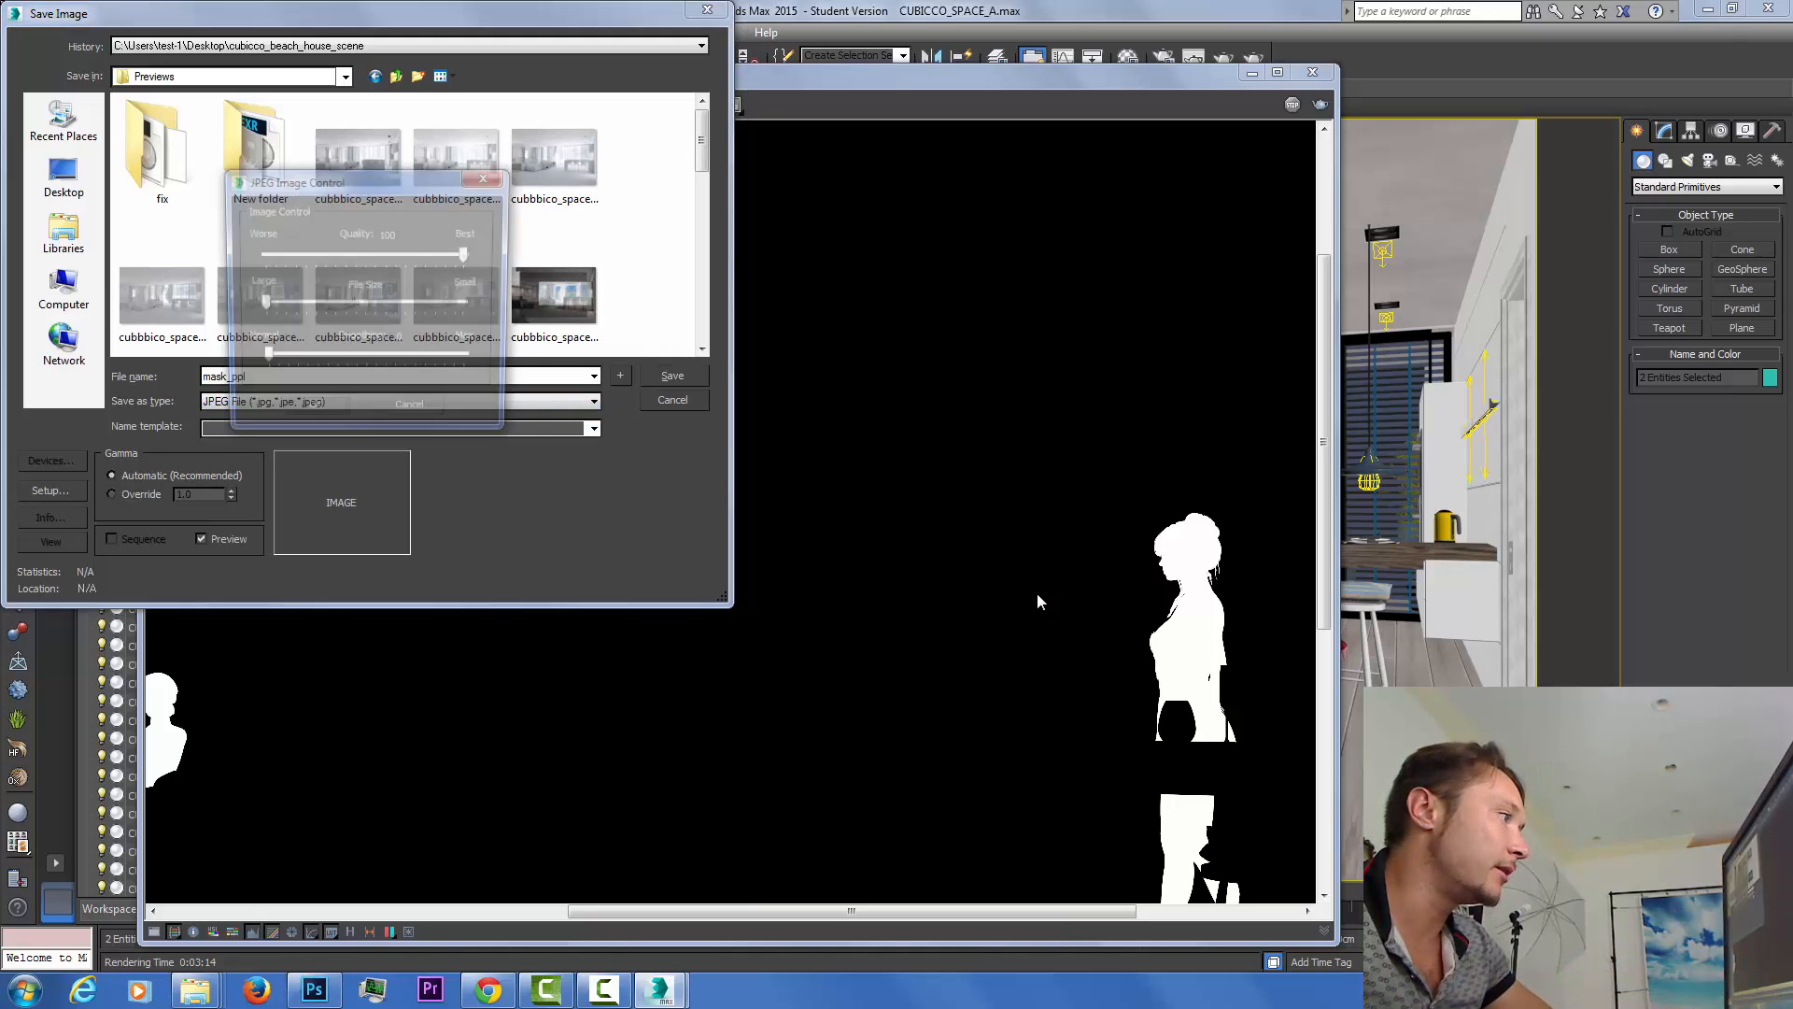
{"action": "key", "text": "Return"}
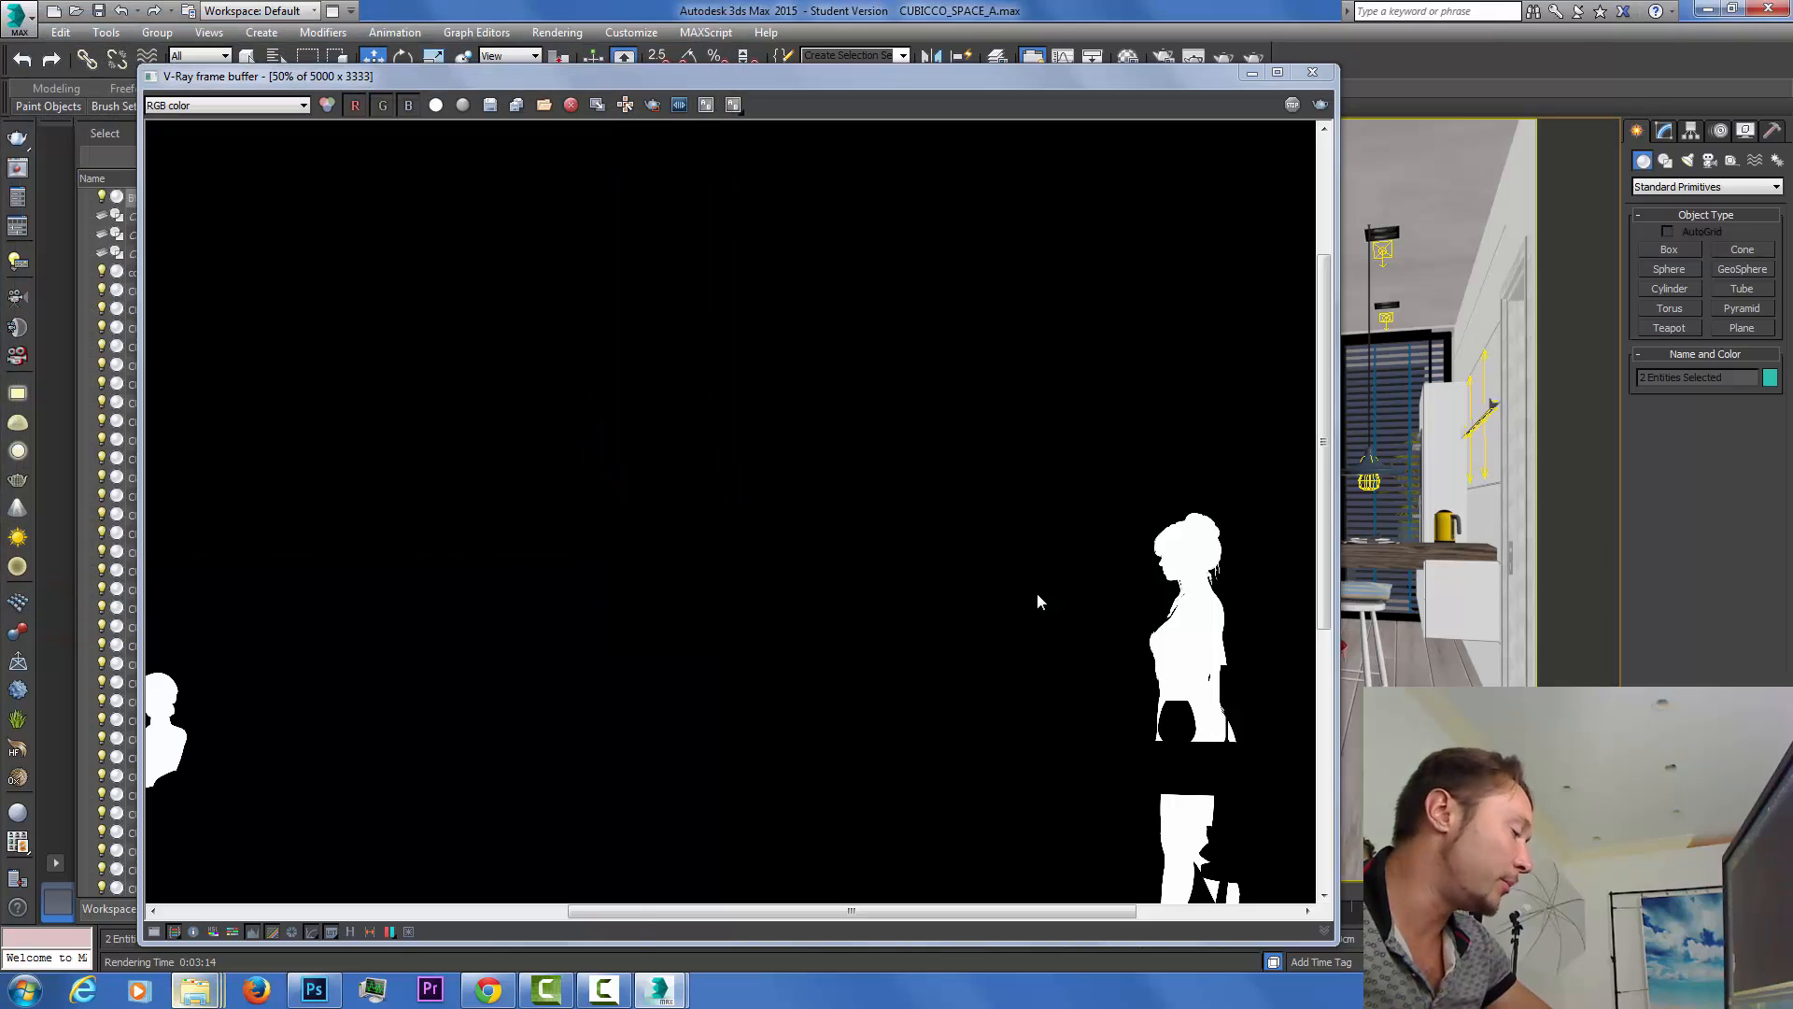
Find mask_ppl in the Previews folder in File Explorer and place it as a layer over the beach house image in Photoshop.
{"action": "mouse_move", "coordinate": [194, 988]}
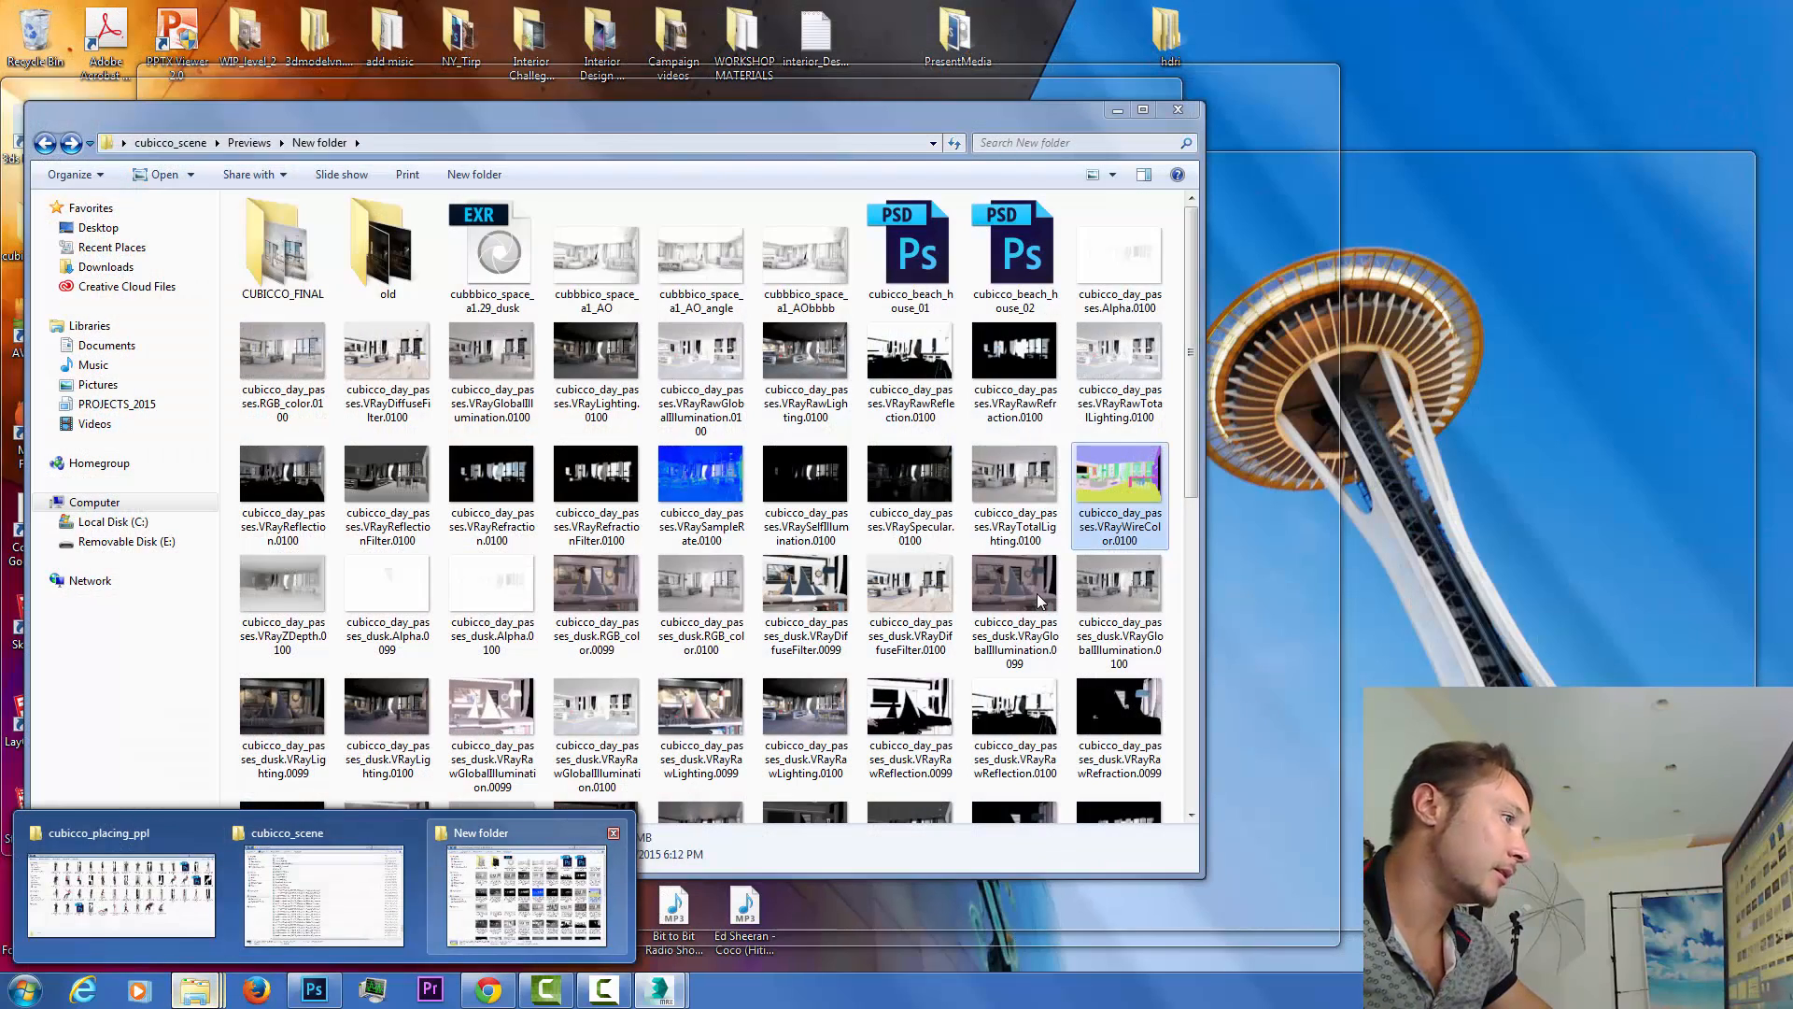
{"action": "left_click", "coordinate": [526, 894]}
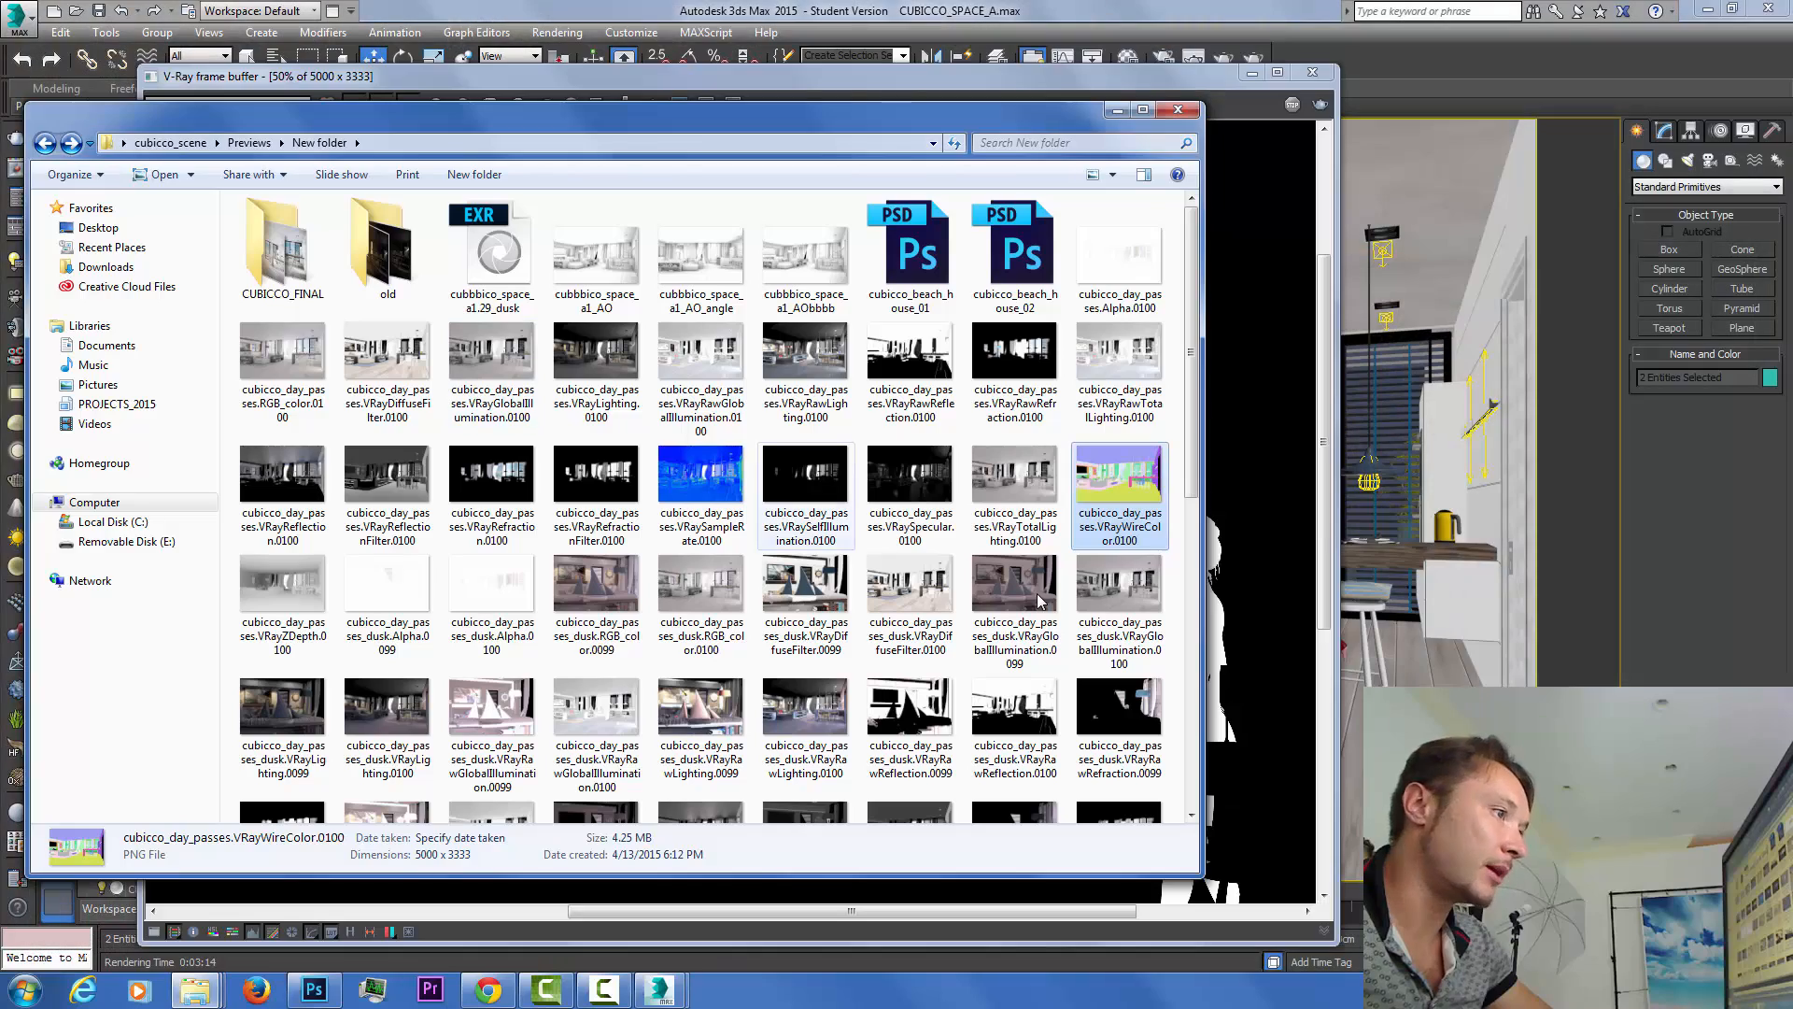
{"action": "scroll", "coordinate": [1039, 600], "scroll_direction": "down", "scroll_amount": 10}
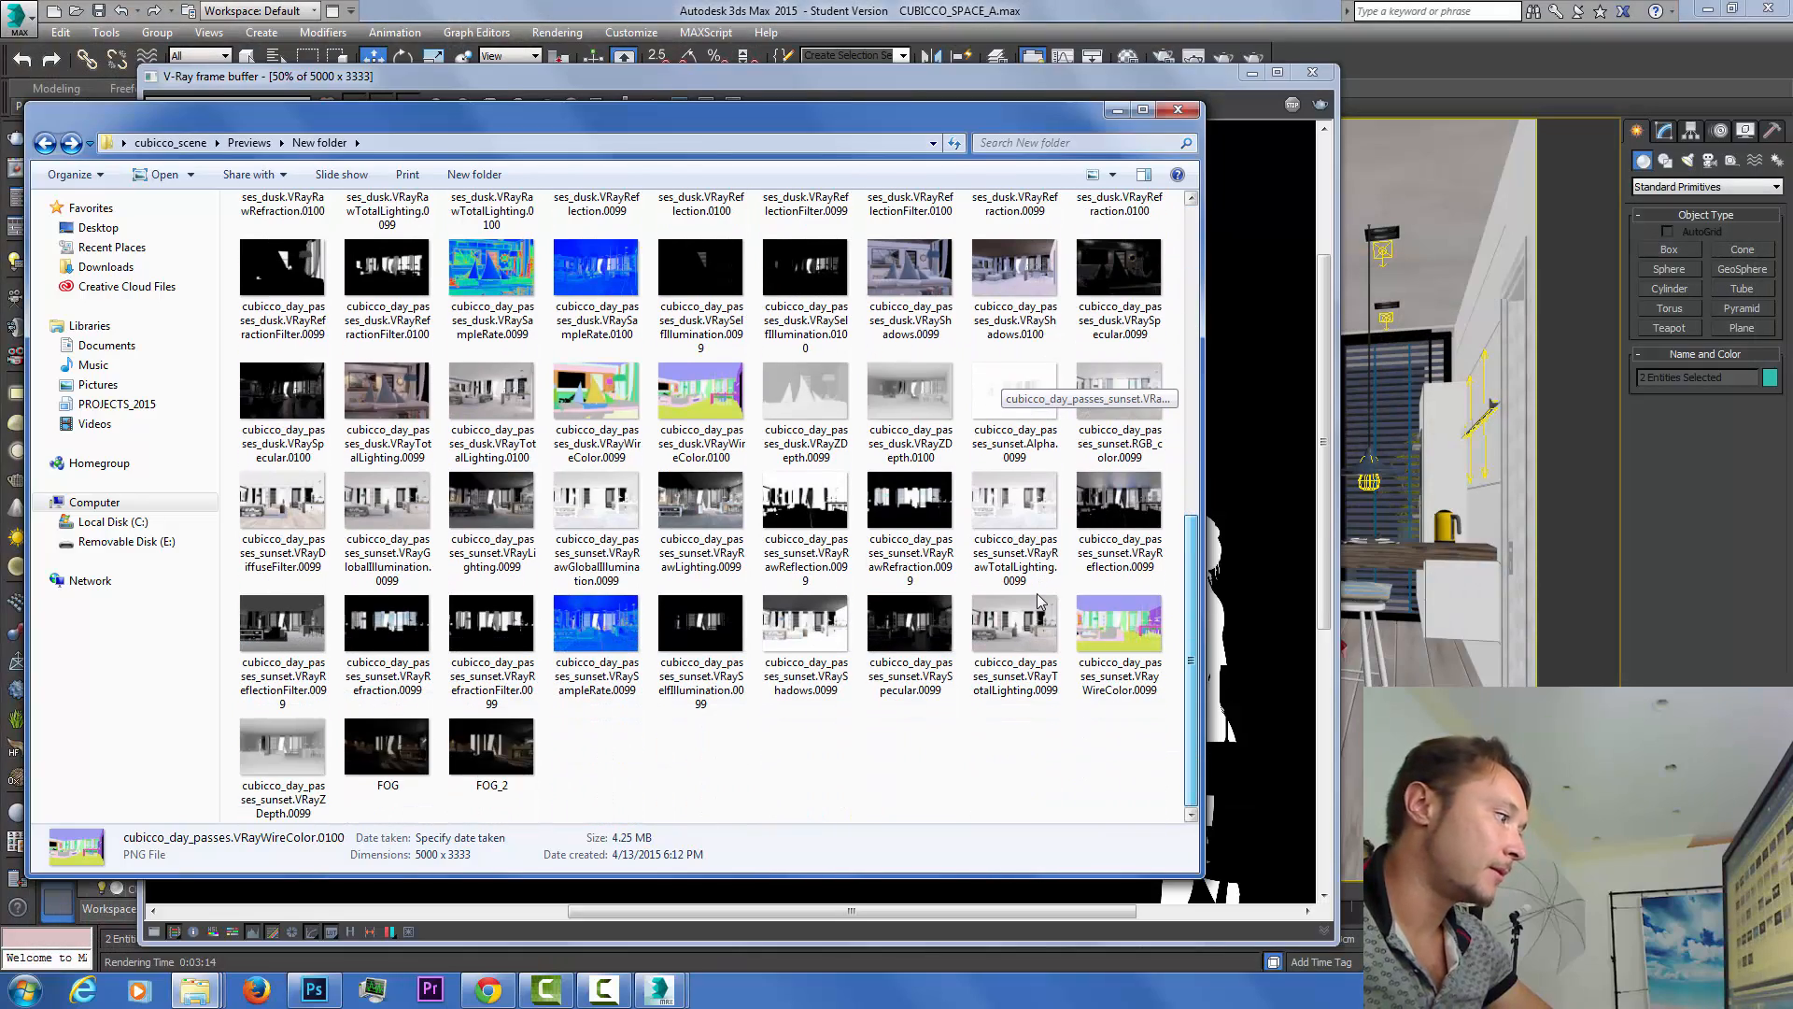
{"action": "scroll", "coordinate": [1039, 600], "scroll_direction": "up", "scroll_amount": 10}
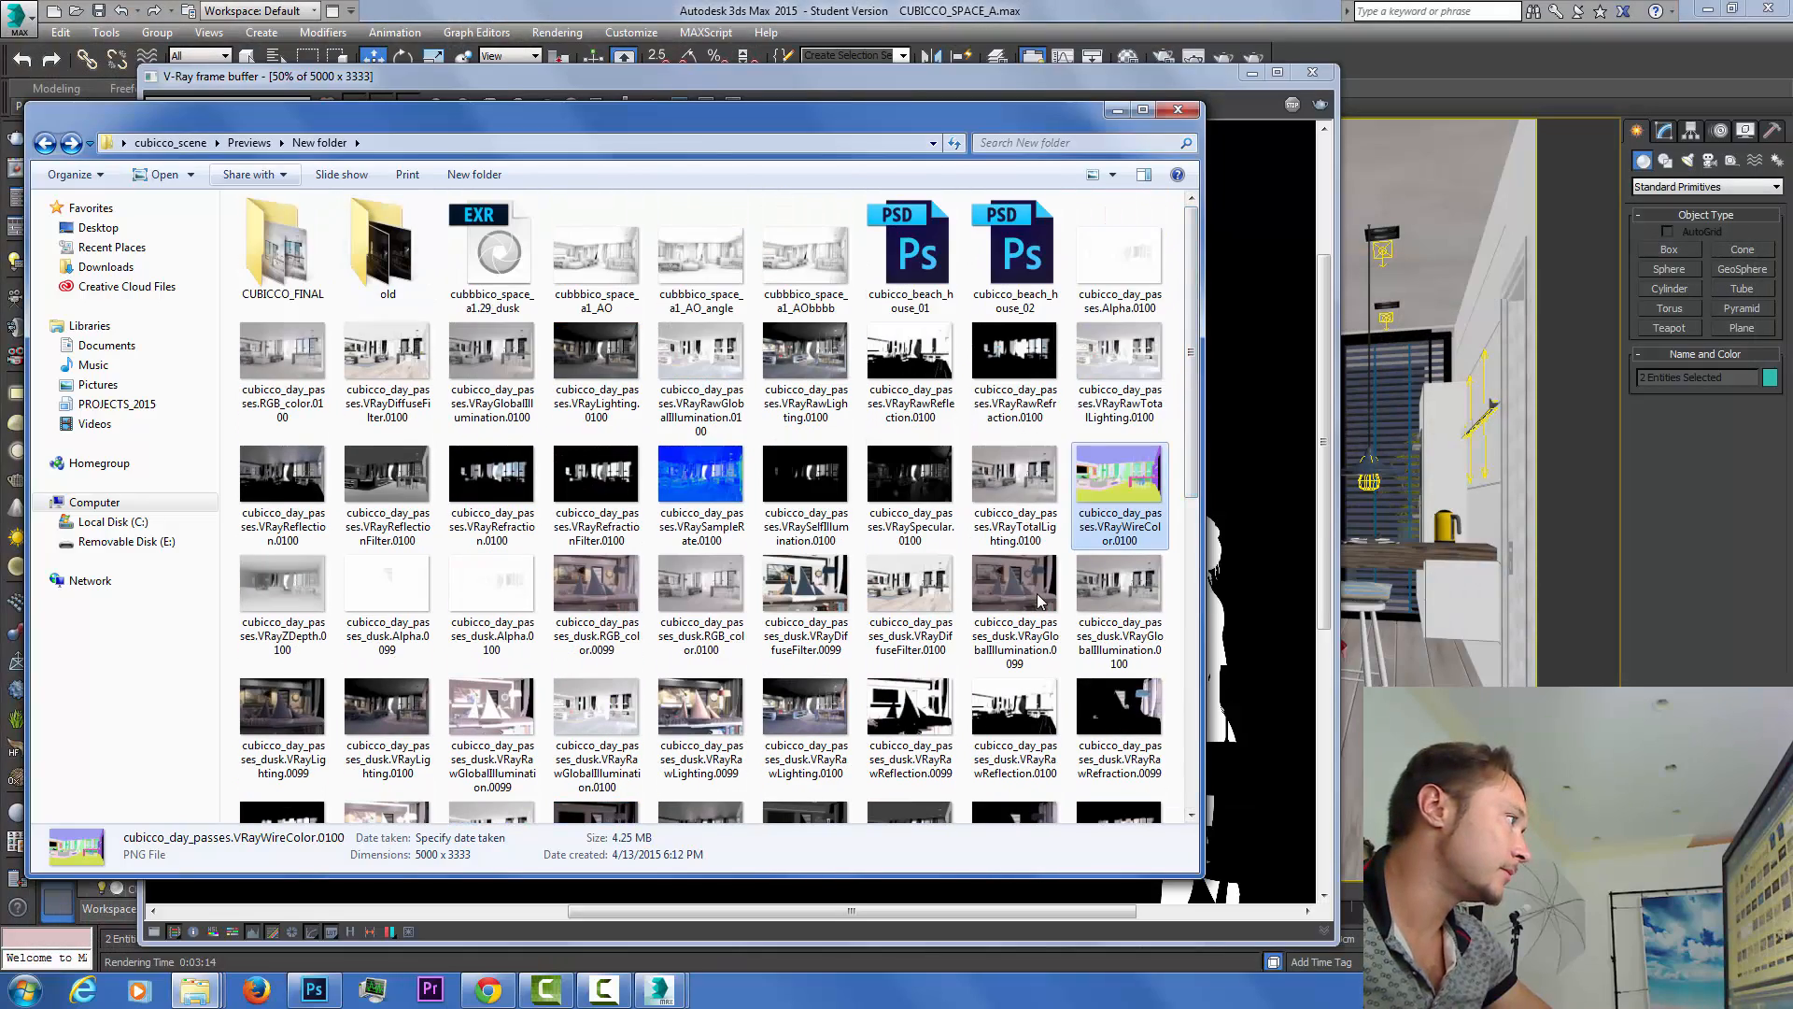
{"action": "key", "text": "alt+Up"}
{"action": "left_click_drag", "start_coordinate": [496, 254], "coordinate": [747, 523]}
{"action": "key", "text": "Return"}
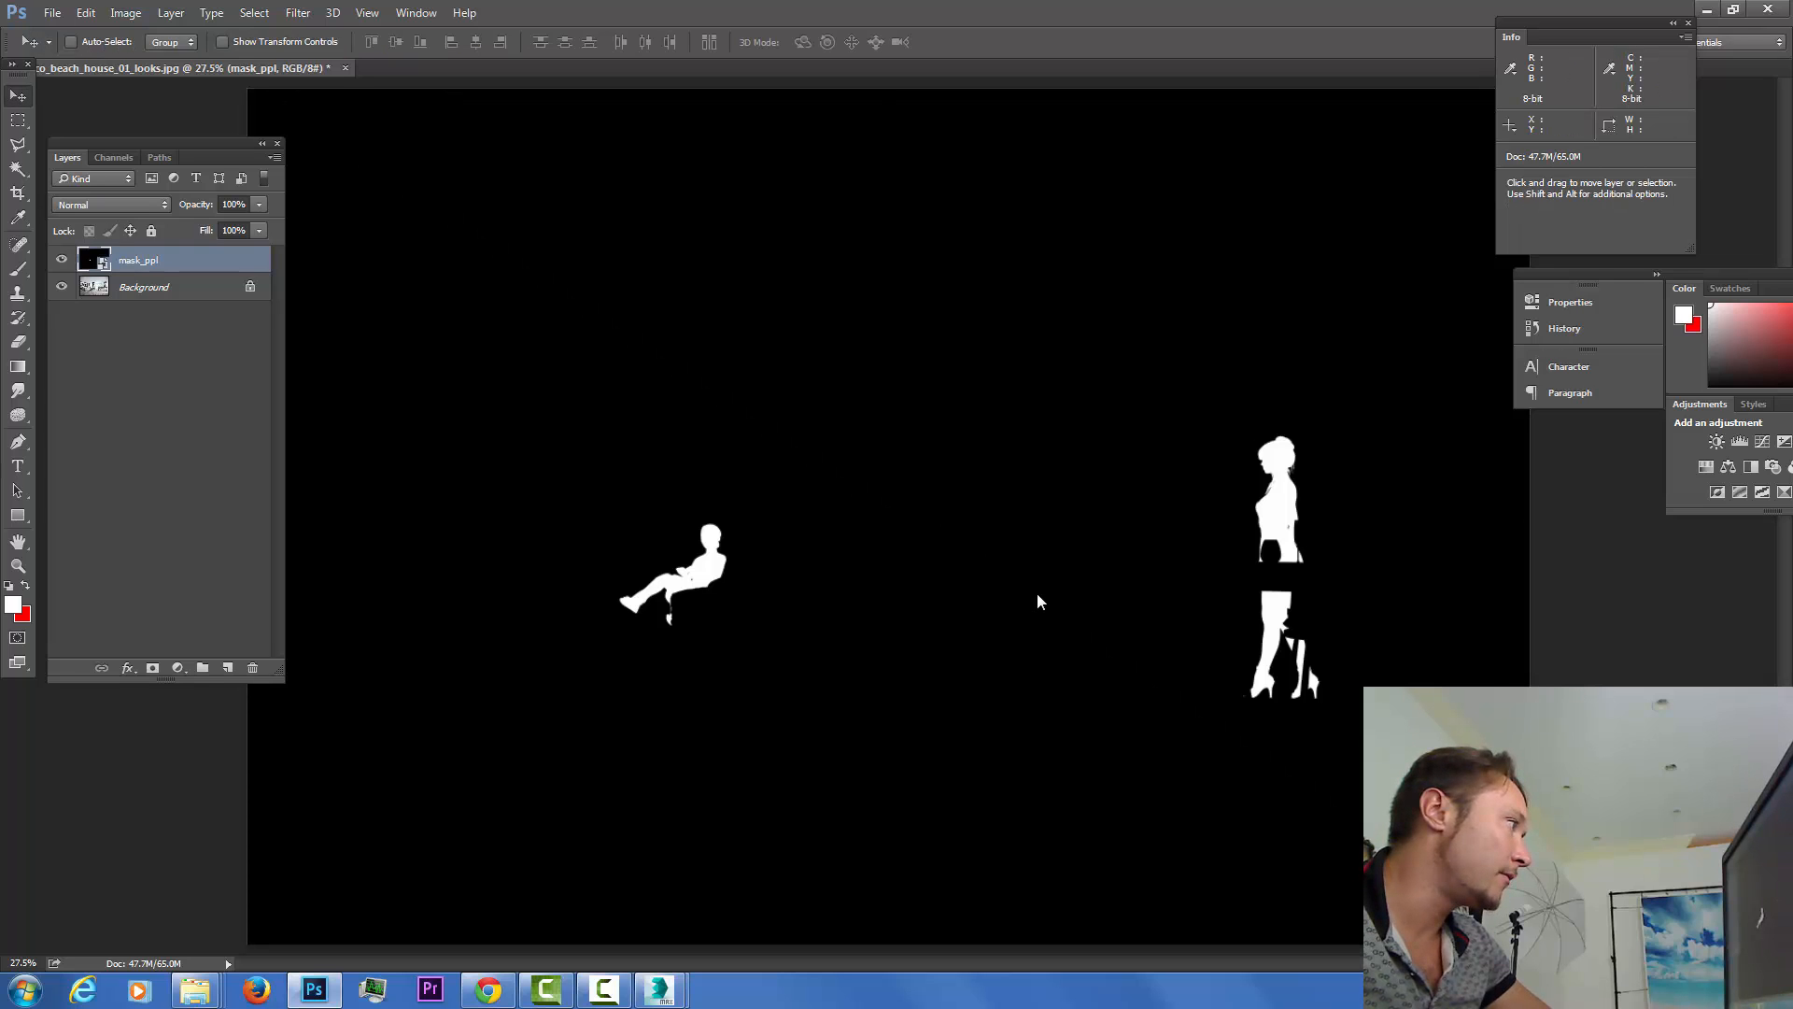
Set the mask_ppl layer's blend mode to Screen and reduce its opacity to 79%.
{"action": "left_click", "coordinate": [111, 204]}
{"action": "left_click", "coordinate": [93, 333]}
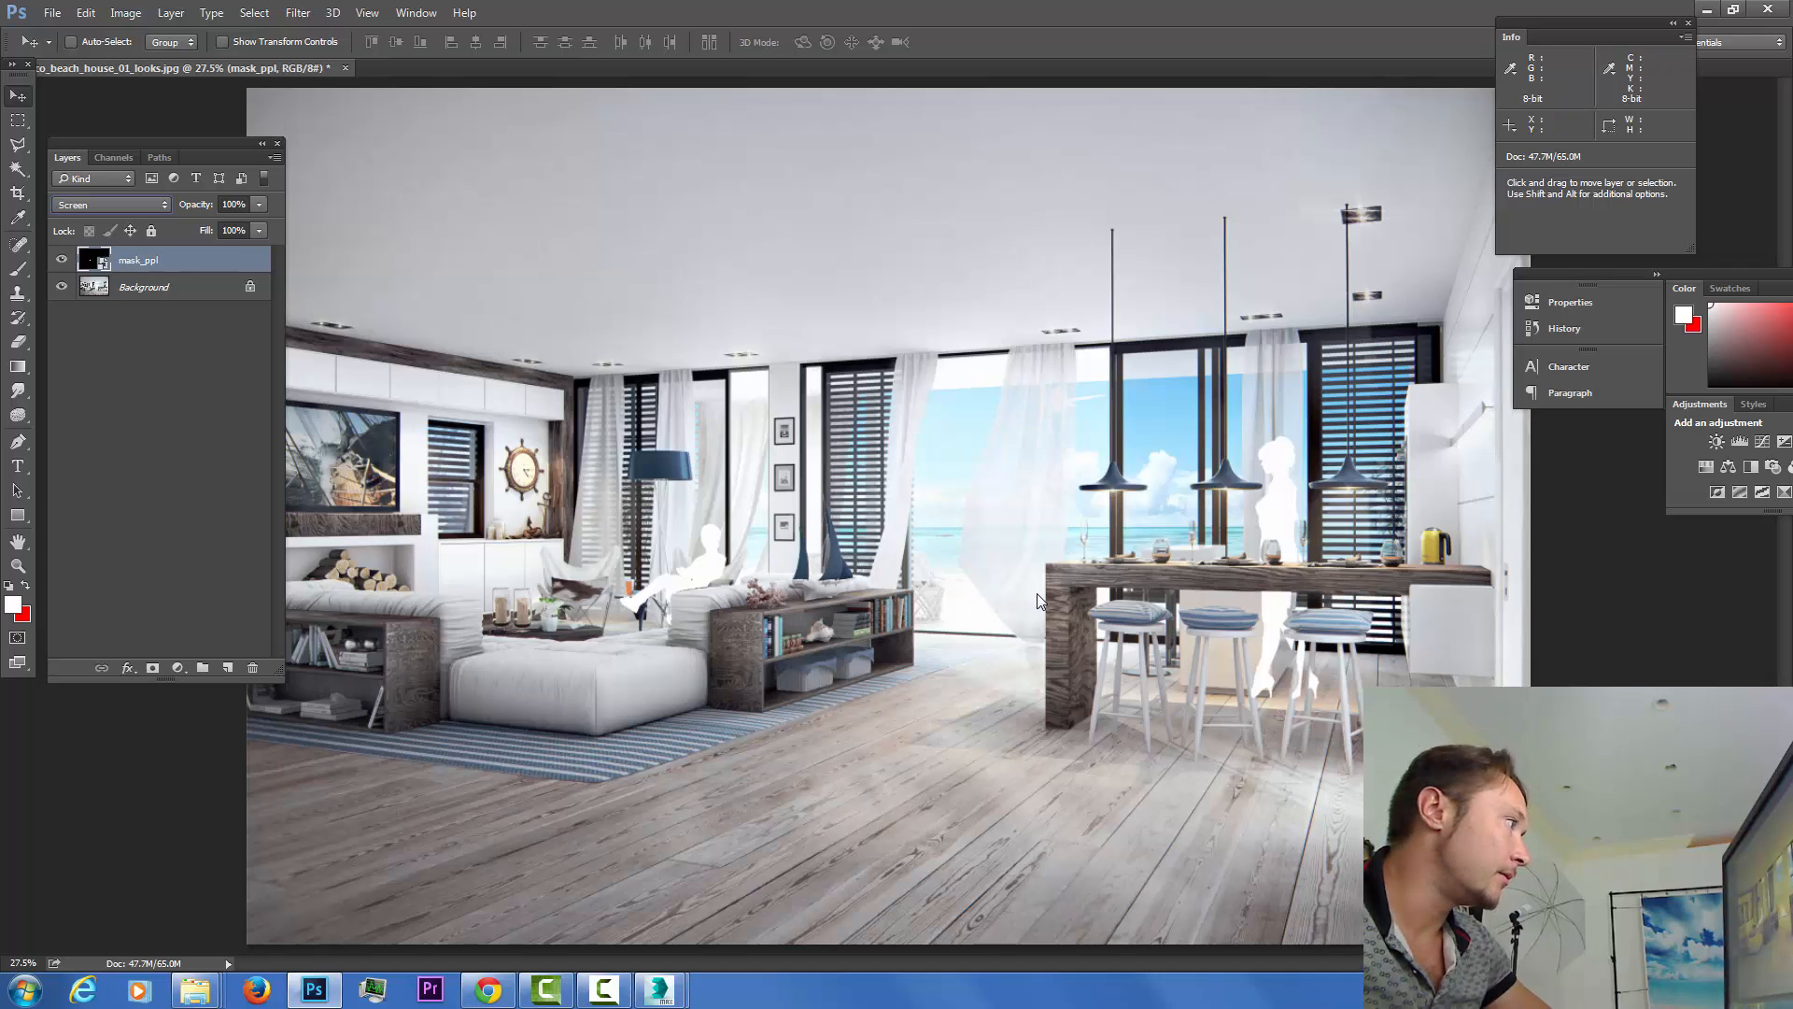
{"action": "left_click", "coordinate": [259, 204]}
{"action": "mouse_move", "coordinate": [214, 225]}
{"action": "left_mouse_down"}
{"action": "mouse_move", "coordinate": [245, 225]}
{"action": "mouse_move", "coordinate": [212, 225]}
{"action": "left_mouse_up"}
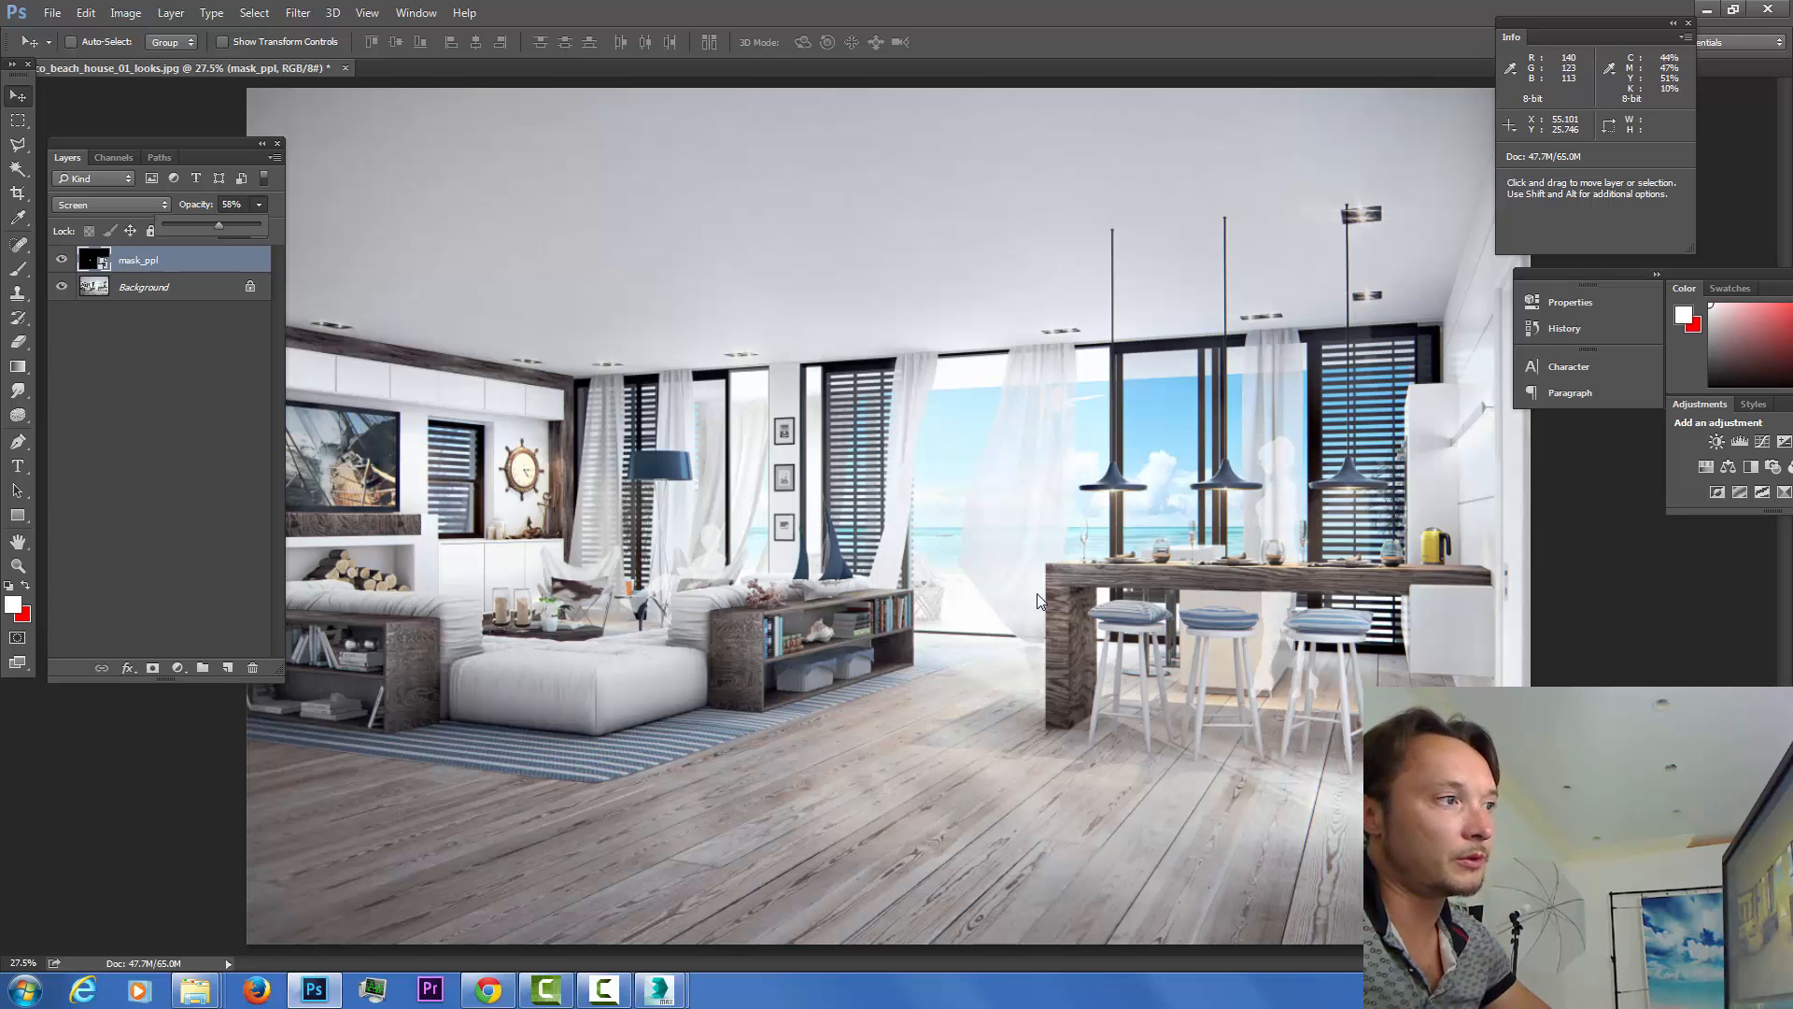
{"action": "left_click_drag", "start_coordinate": [218, 225], "coordinate": [240, 225]}
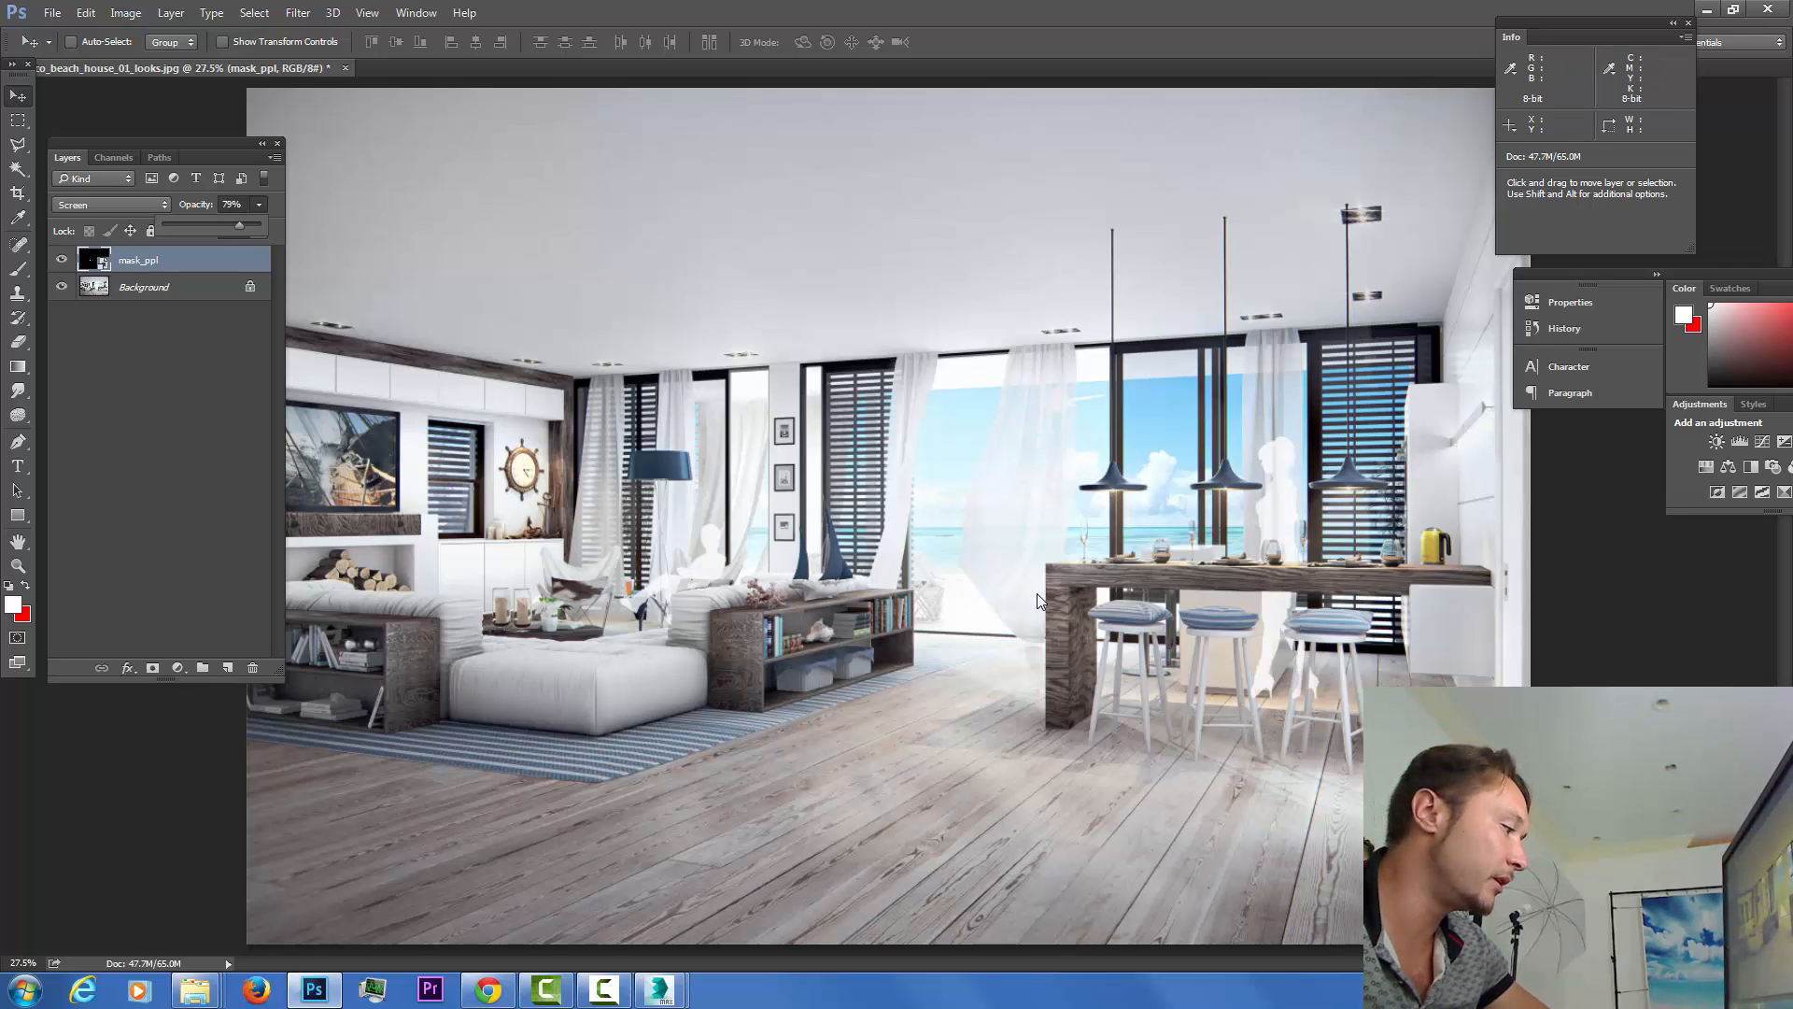
Place the vp_casual_v2_008 PNG of the seated reading woman from the cubicco_placing_ppl folder into the beach house image.
{"action": "left_click", "coordinate": [194, 990]}
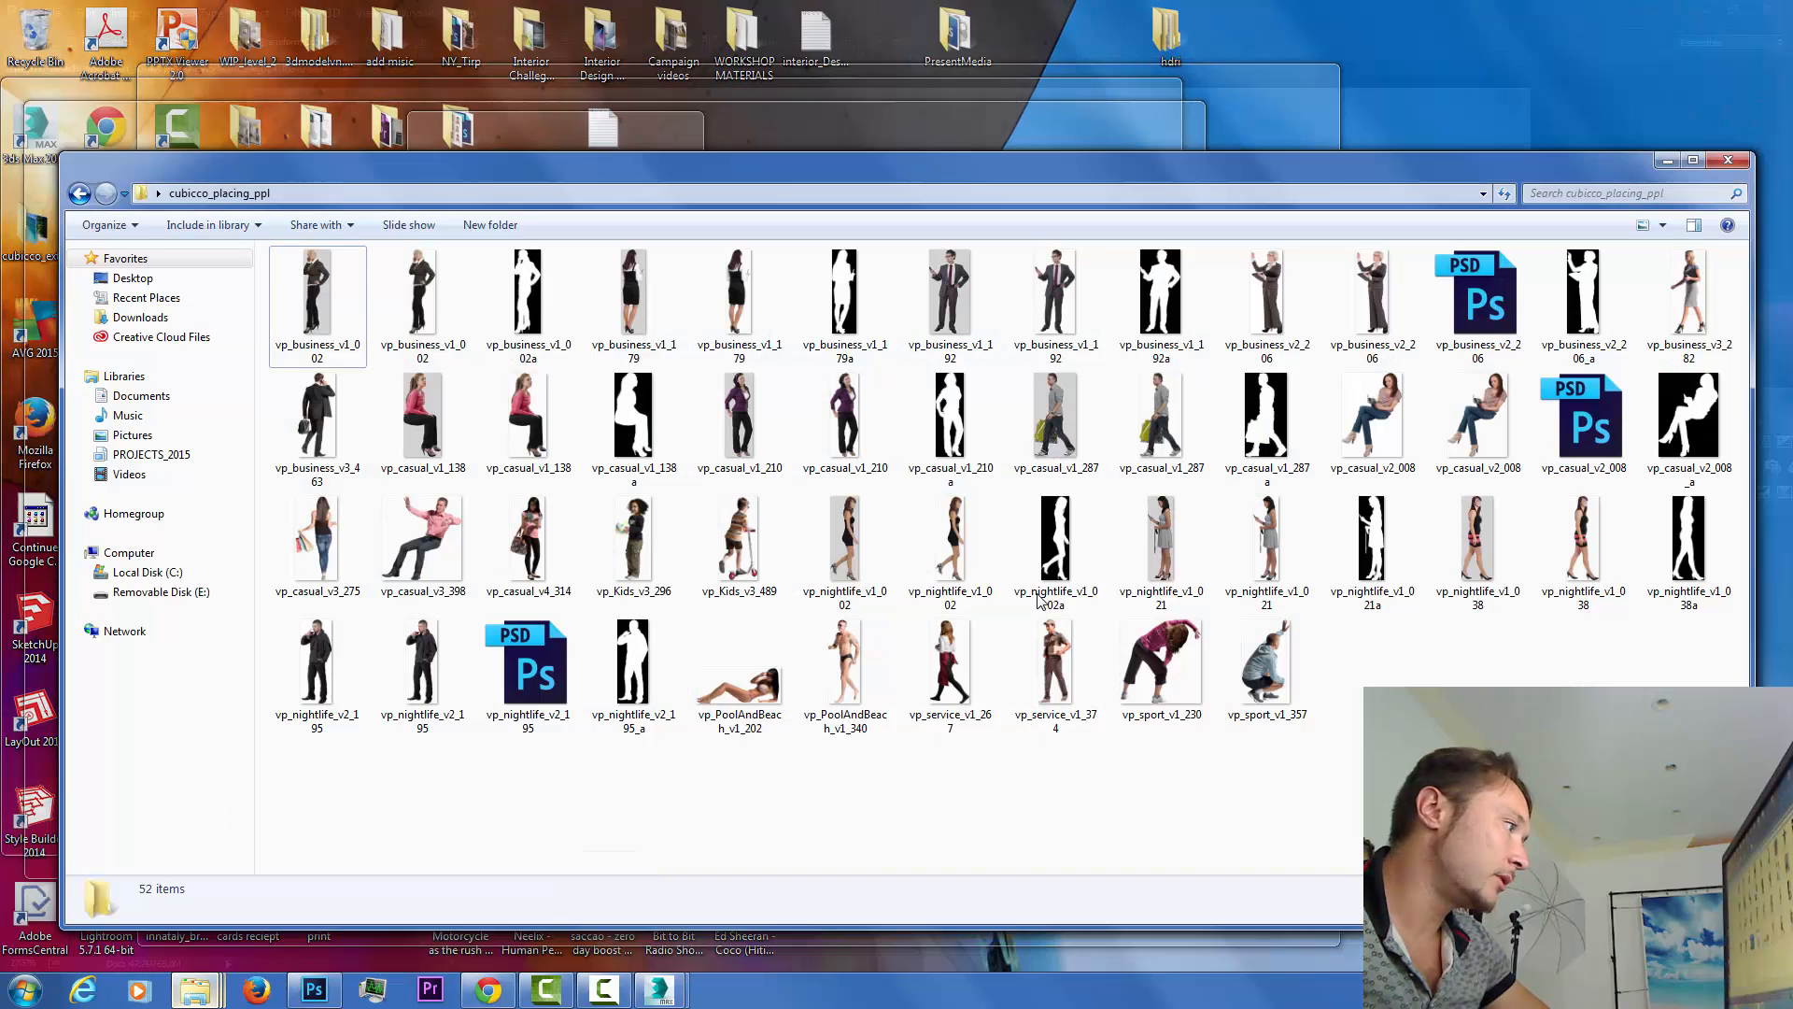
{"action": "left_click", "coordinate": [122, 894]}
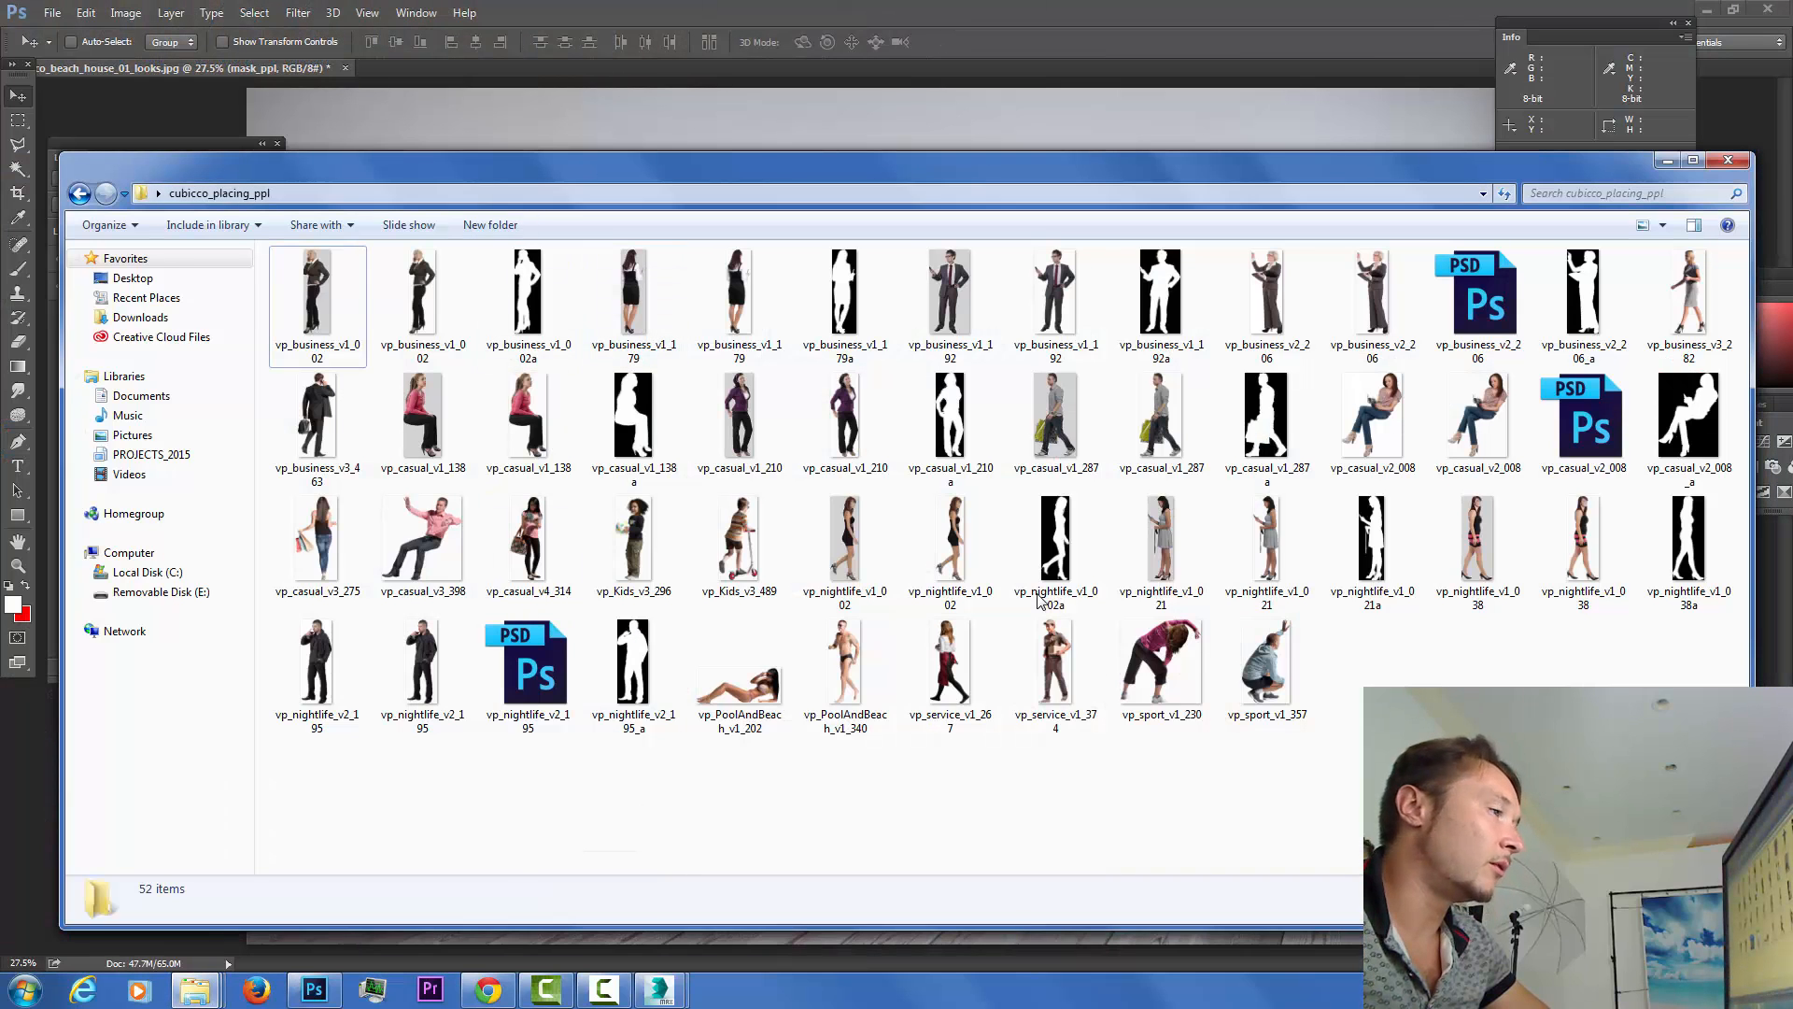
{"action": "left_click_drag", "start_coordinate": [672, 169], "coordinate": [700, 106]}
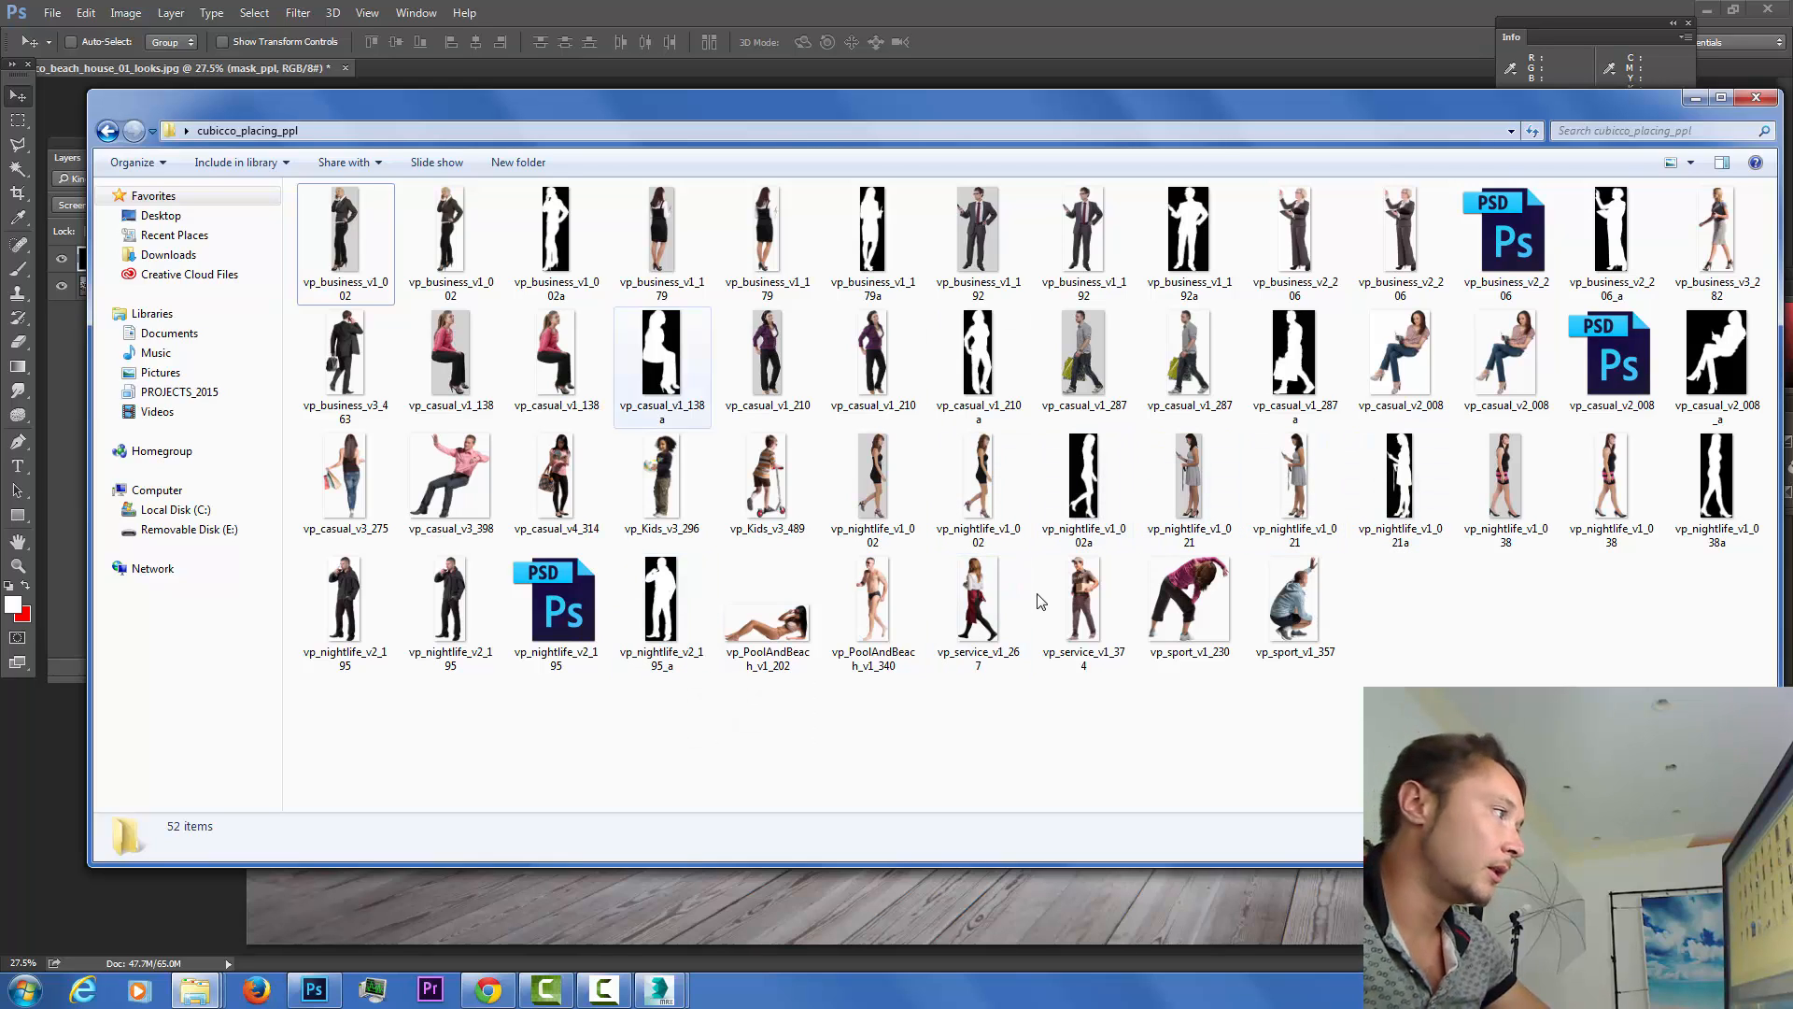
{"action": "mouse_move", "coordinate": [556, 364]}
{"action": "left_mouse_down"}
{"action": "mouse_move", "coordinate": [589, 264]}
{"action": "mouse_move", "coordinate": [555, 332]}
{"action": "left_mouse_up"}
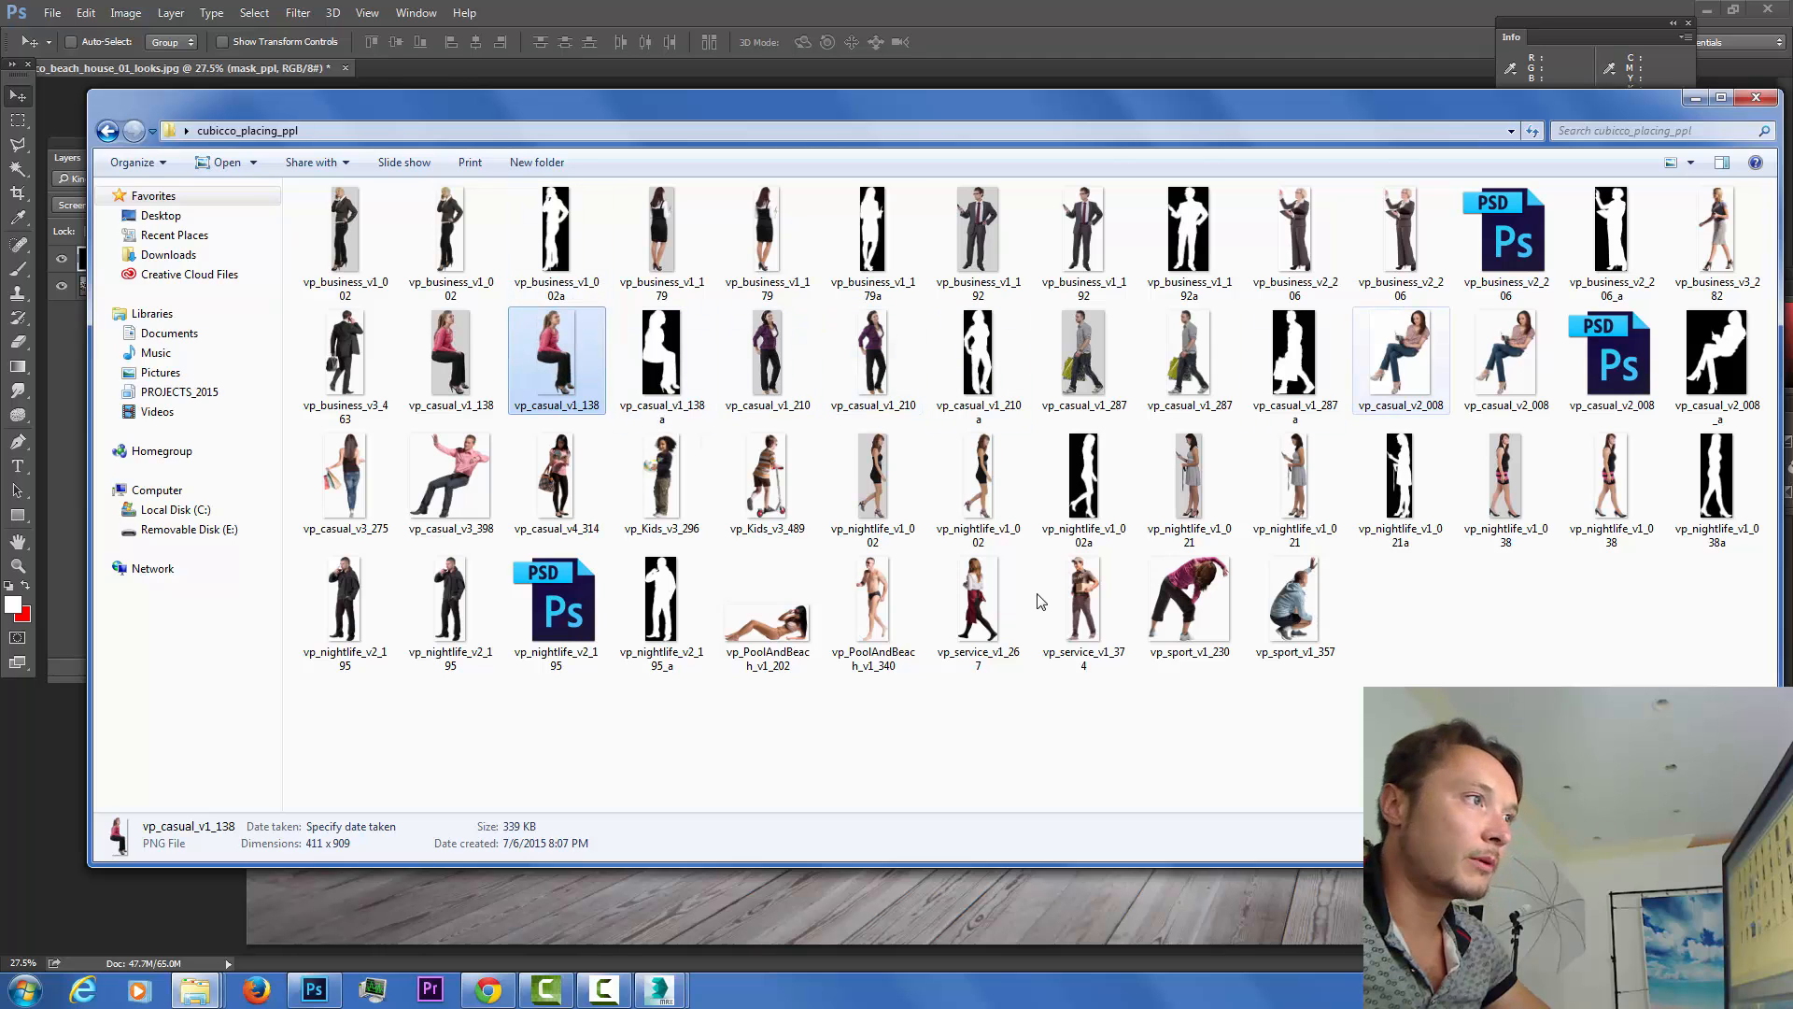
{"action": "left_click", "coordinate": [1506, 359]}
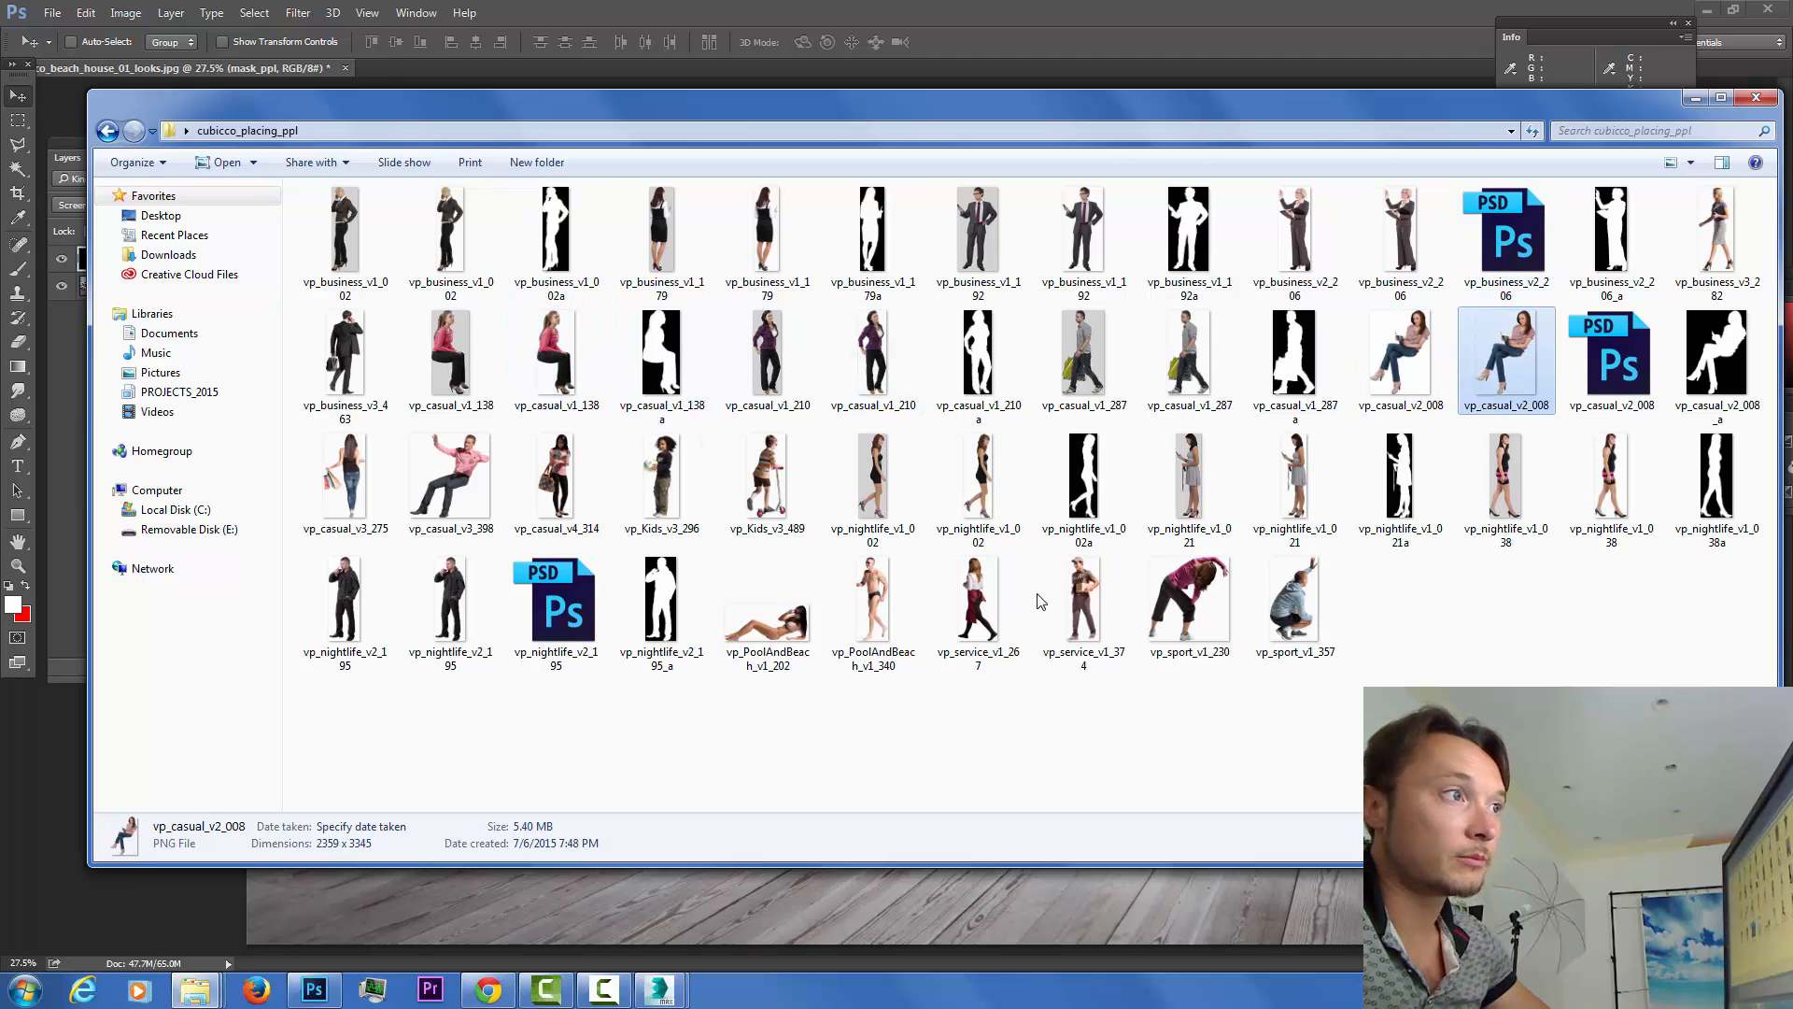
{"action": "mouse_move", "coordinate": [1308, 101]}
{"action": "left_mouse_down"}
{"action": "mouse_move", "coordinate": [1189, 331]}
{"action": "mouse_move", "coordinate": [1183, 311]}
{"action": "left_mouse_up"}
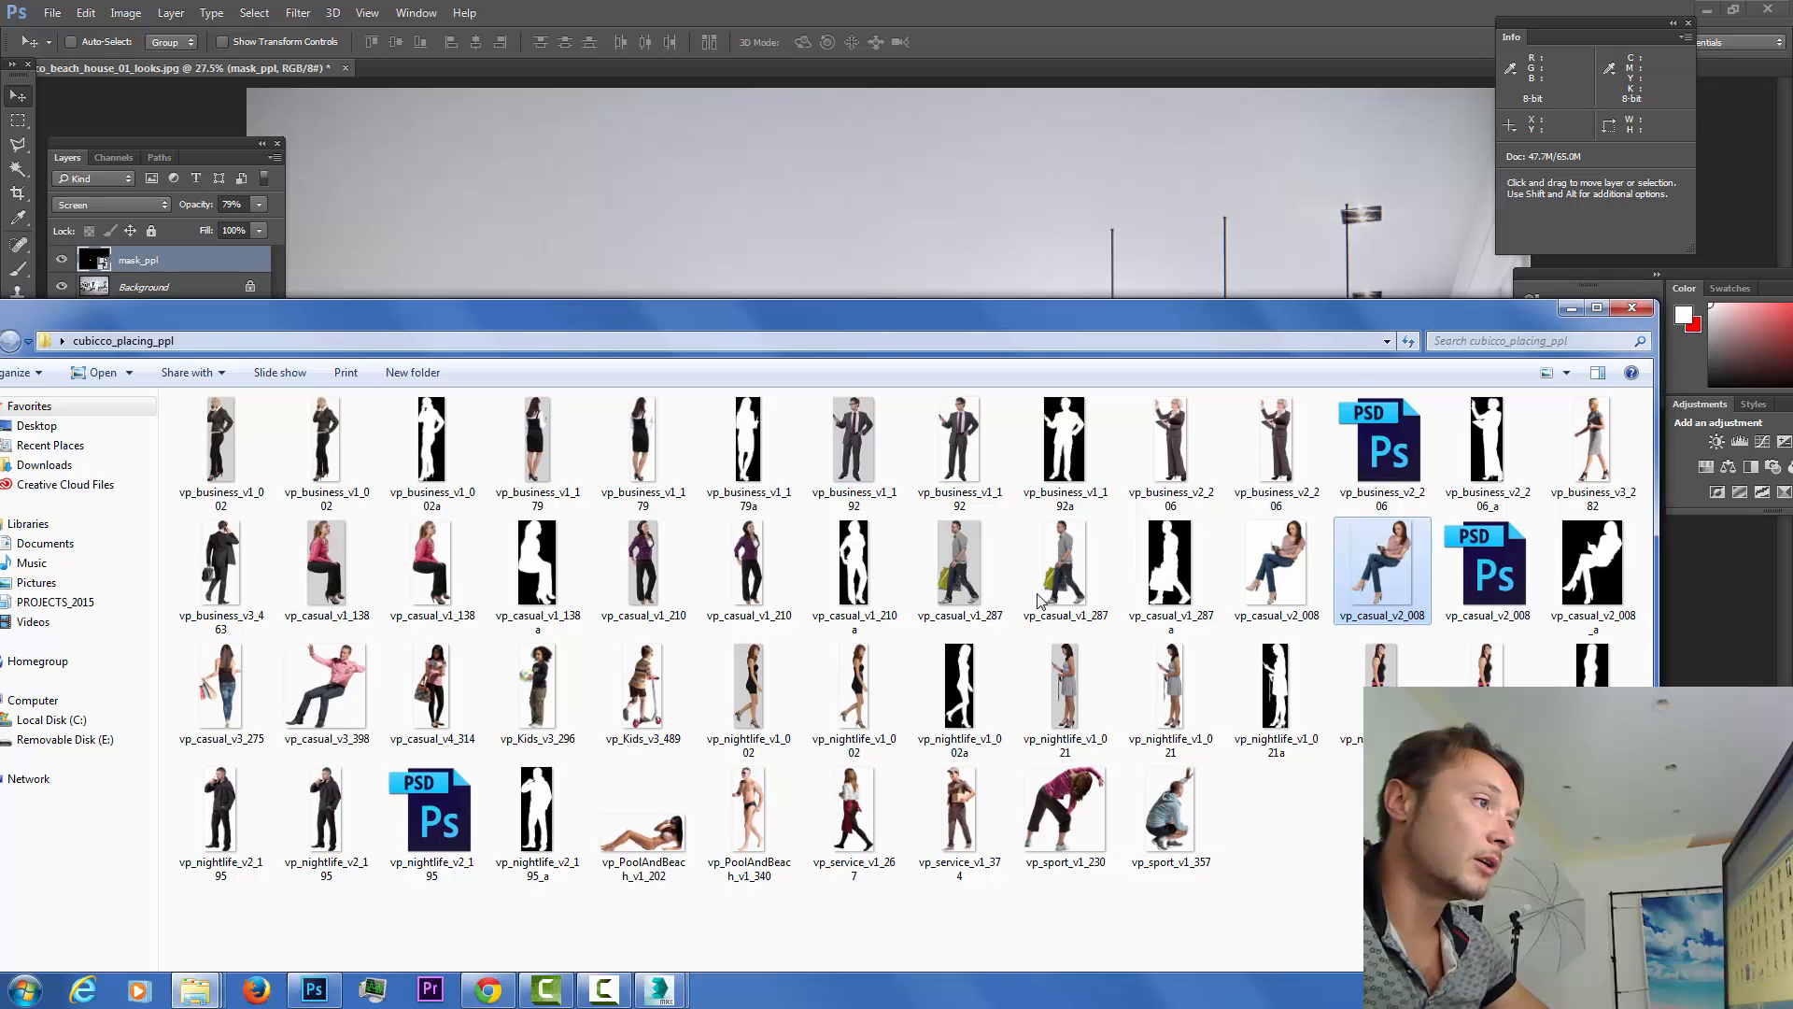
{"action": "mouse_move", "coordinate": [1382, 570]}
{"action": "left_mouse_down"}
{"action": "mouse_move", "coordinate": [1342, 411]}
{"action": "mouse_move", "coordinate": [1118, 73]}
{"action": "left_mouse_up"}
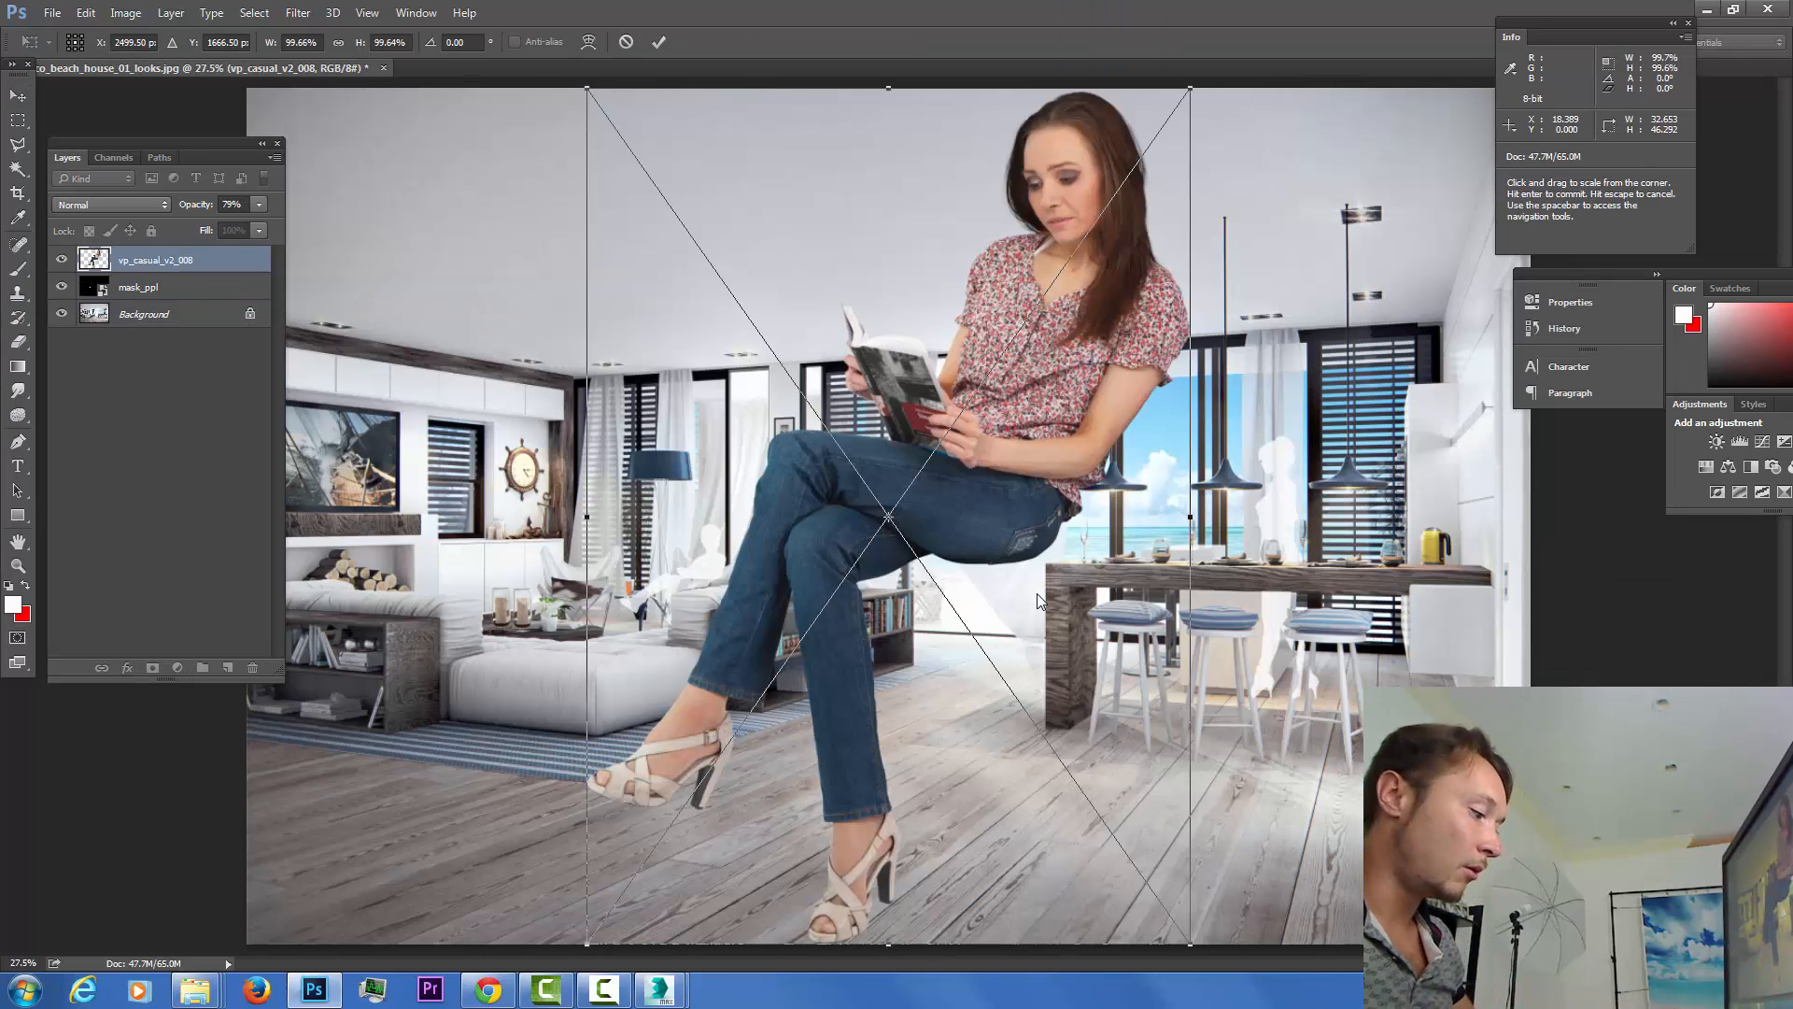
Scale the reading woman down to about 17.3% and move her over the seated figure's white mask silhouette.
{"action": "left_click_drag", "start_coordinate": [1190, 89], "coordinate": [685, 570]}
{"action": "scroll", "coordinate": [702, 578], "scroll_direction": "up", "scroll_amount": 7}
{"action": "scroll", "coordinate": [691, 553], "scroll_direction": "up", "scroll_amount": 6}
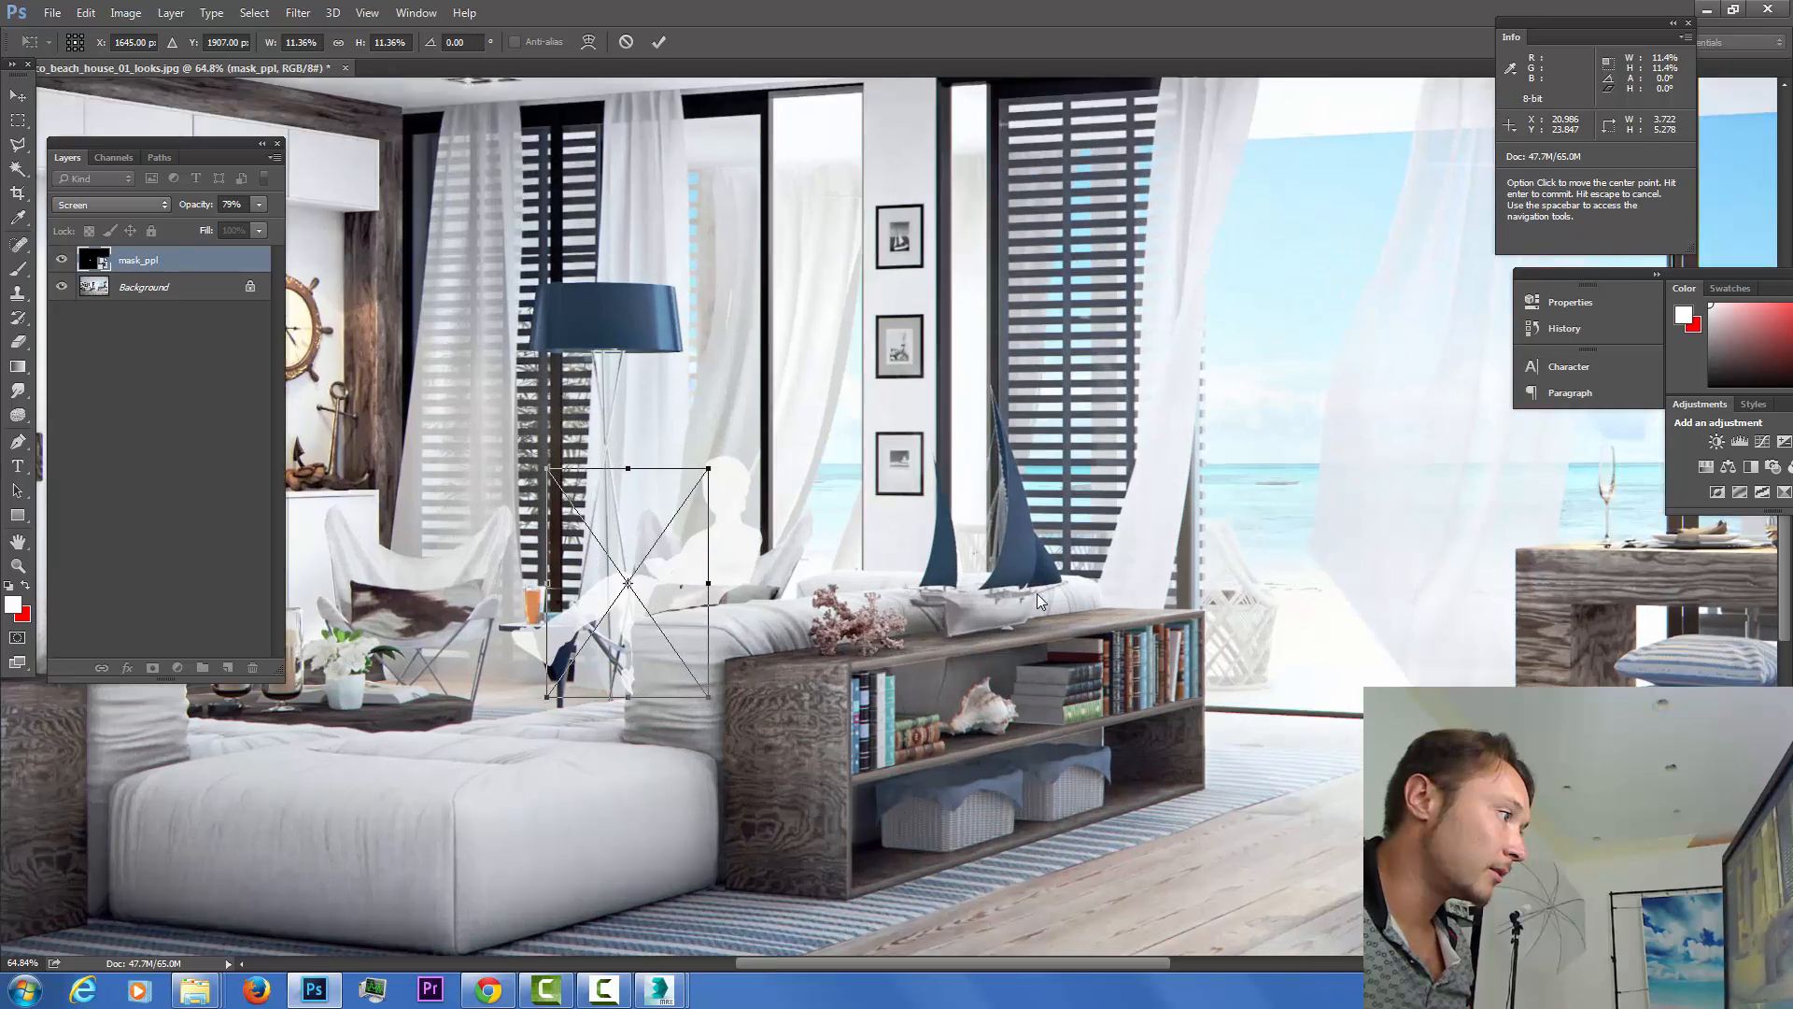
{"action": "left_click_drag", "start_coordinate": [717, 428], "coordinate": [754, 374]}
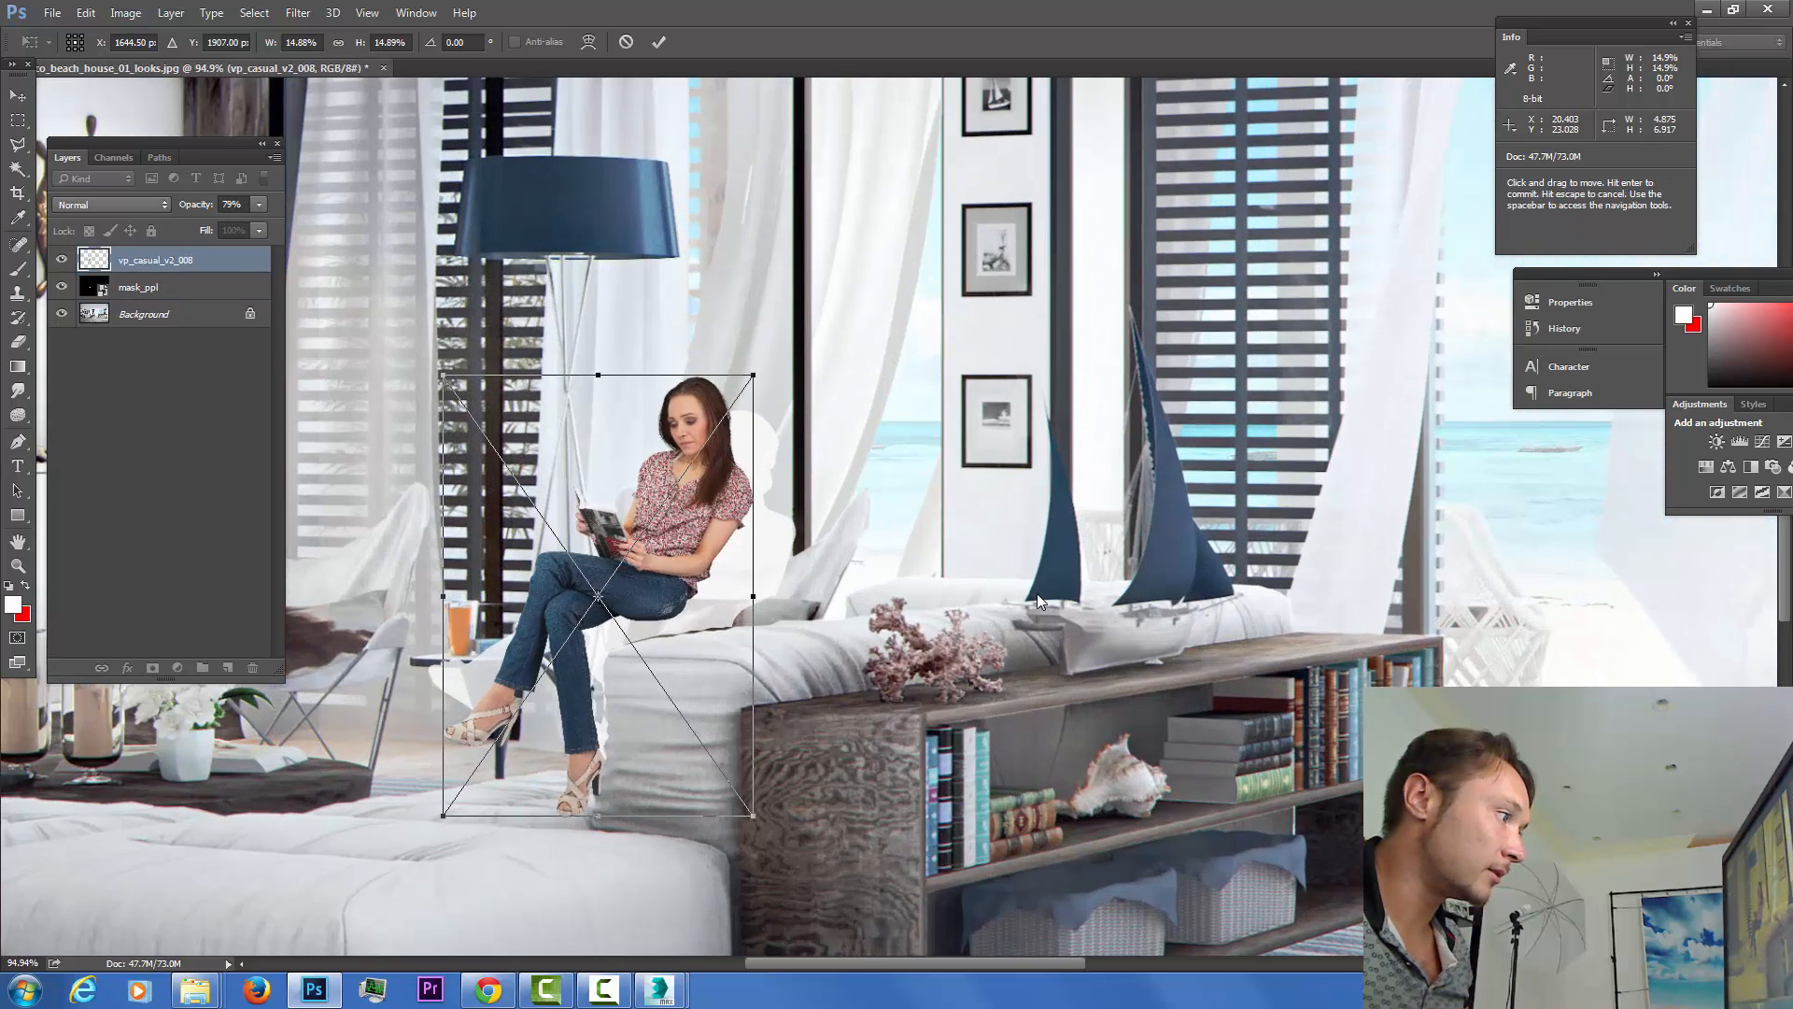
{"action": "left_click_drag", "start_coordinate": [678, 544], "coordinate": [691, 609]}
{"action": "left_click_drag", "start_coordinate": [766, 440], "coordinate": [801, 403]}
{"action": "left_click_drag", "start_coordinate": [660, 558], "coordinate": [656, 535]}
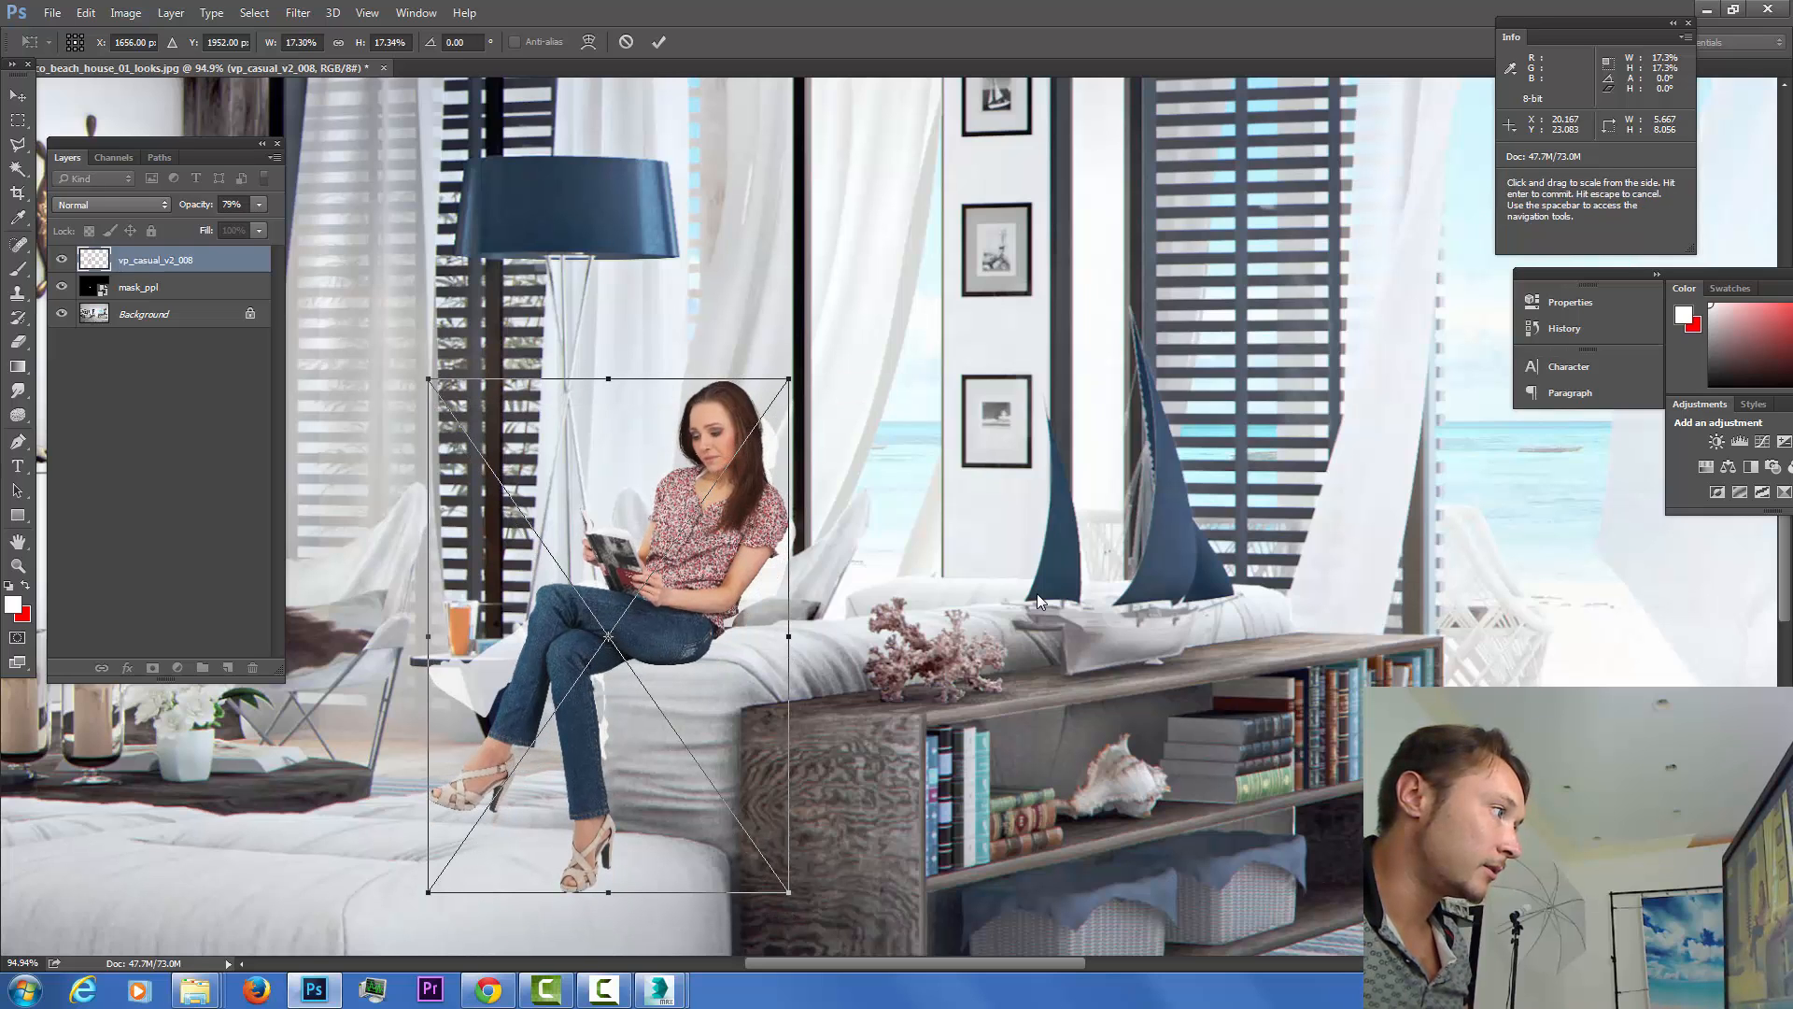
Rotate the woman by about 4.6° and refine her scale to about 17.2% to match the mask silhouette.
{"action": "left_click_drag", "start_coordinate": [789, 379], "coordinate": [834, 355]}
{"action": "left_click_drag", "start_coordinate": [734, 517], "coordinate": [733, 524]}
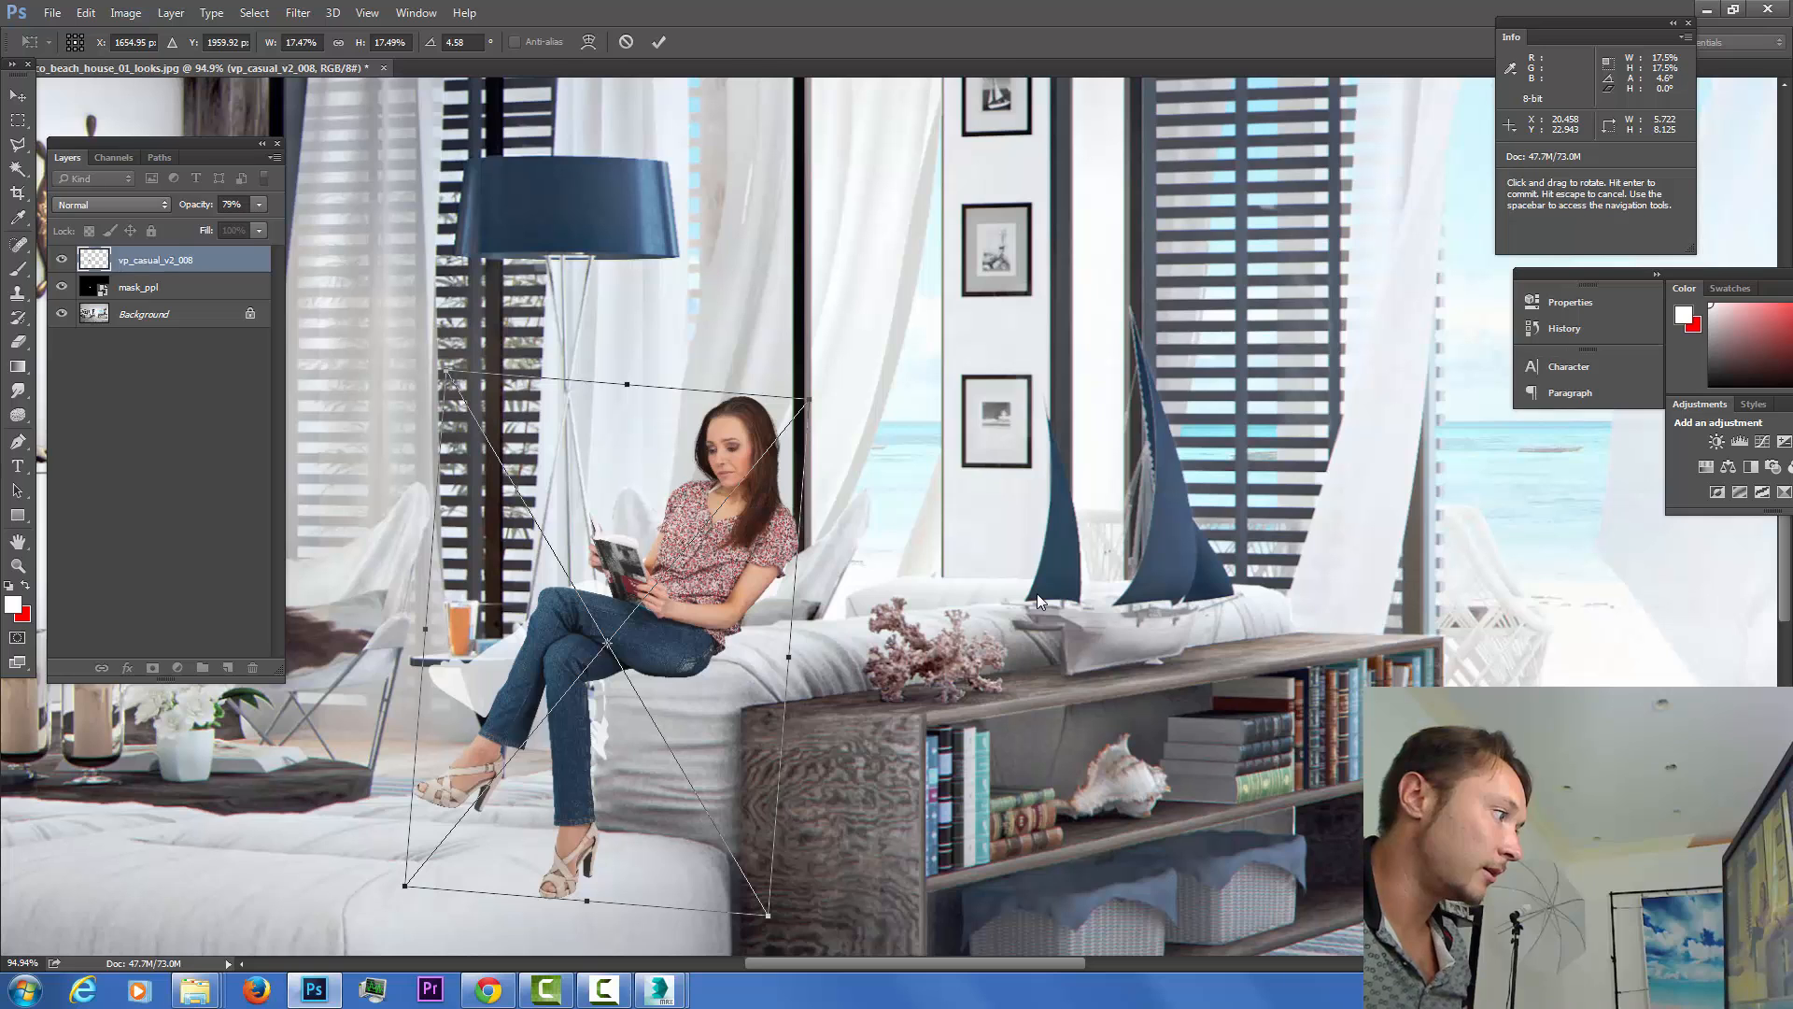
{"action": "left_click_drag", "start_coordinate": [807, 398], "coordinate": [806, 402]}
{"action": "left_click_drag", "start_coordinate": [724, 576], "coordinate": [730, 575]}
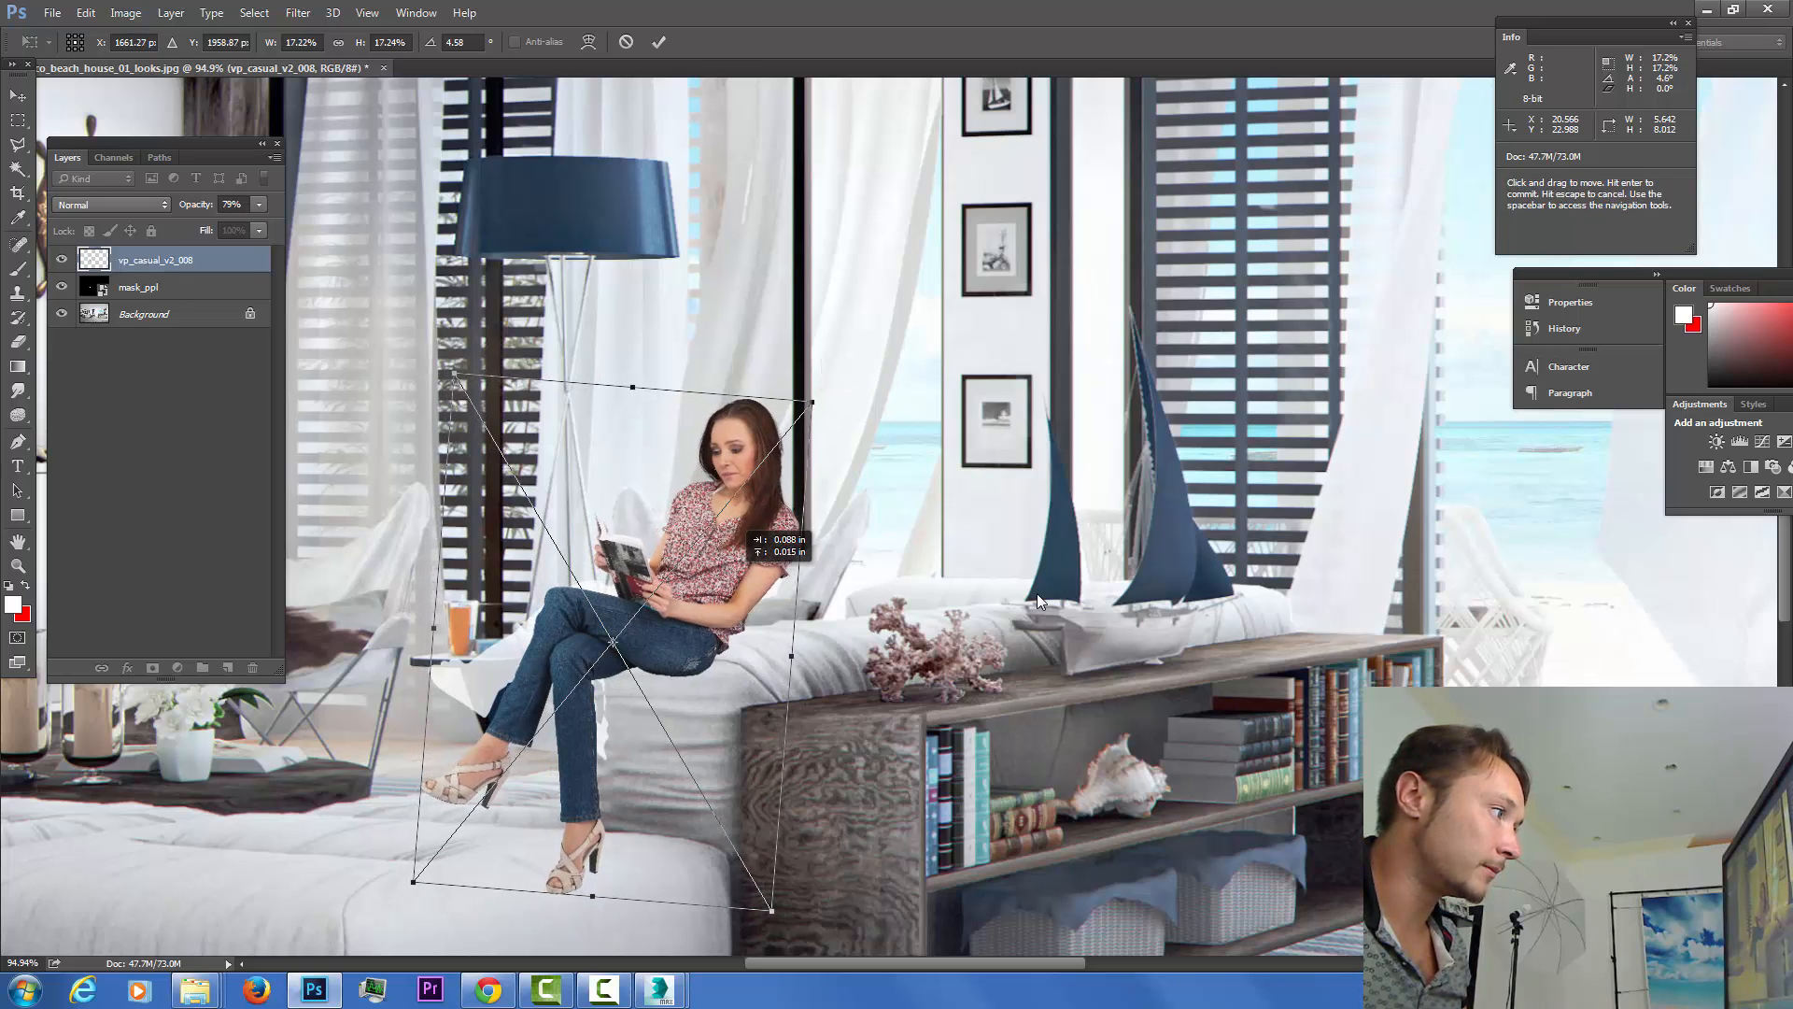
Set the woman layer's opacity to 100%, commit the placement, and nudge her into final alignment with the seated mask.
{"action": "left_click", "coordinate": [258, 204]}
{"action": "left_click_drag", "start_coordinate": [247, 225], "coordinate": [181, 225]}
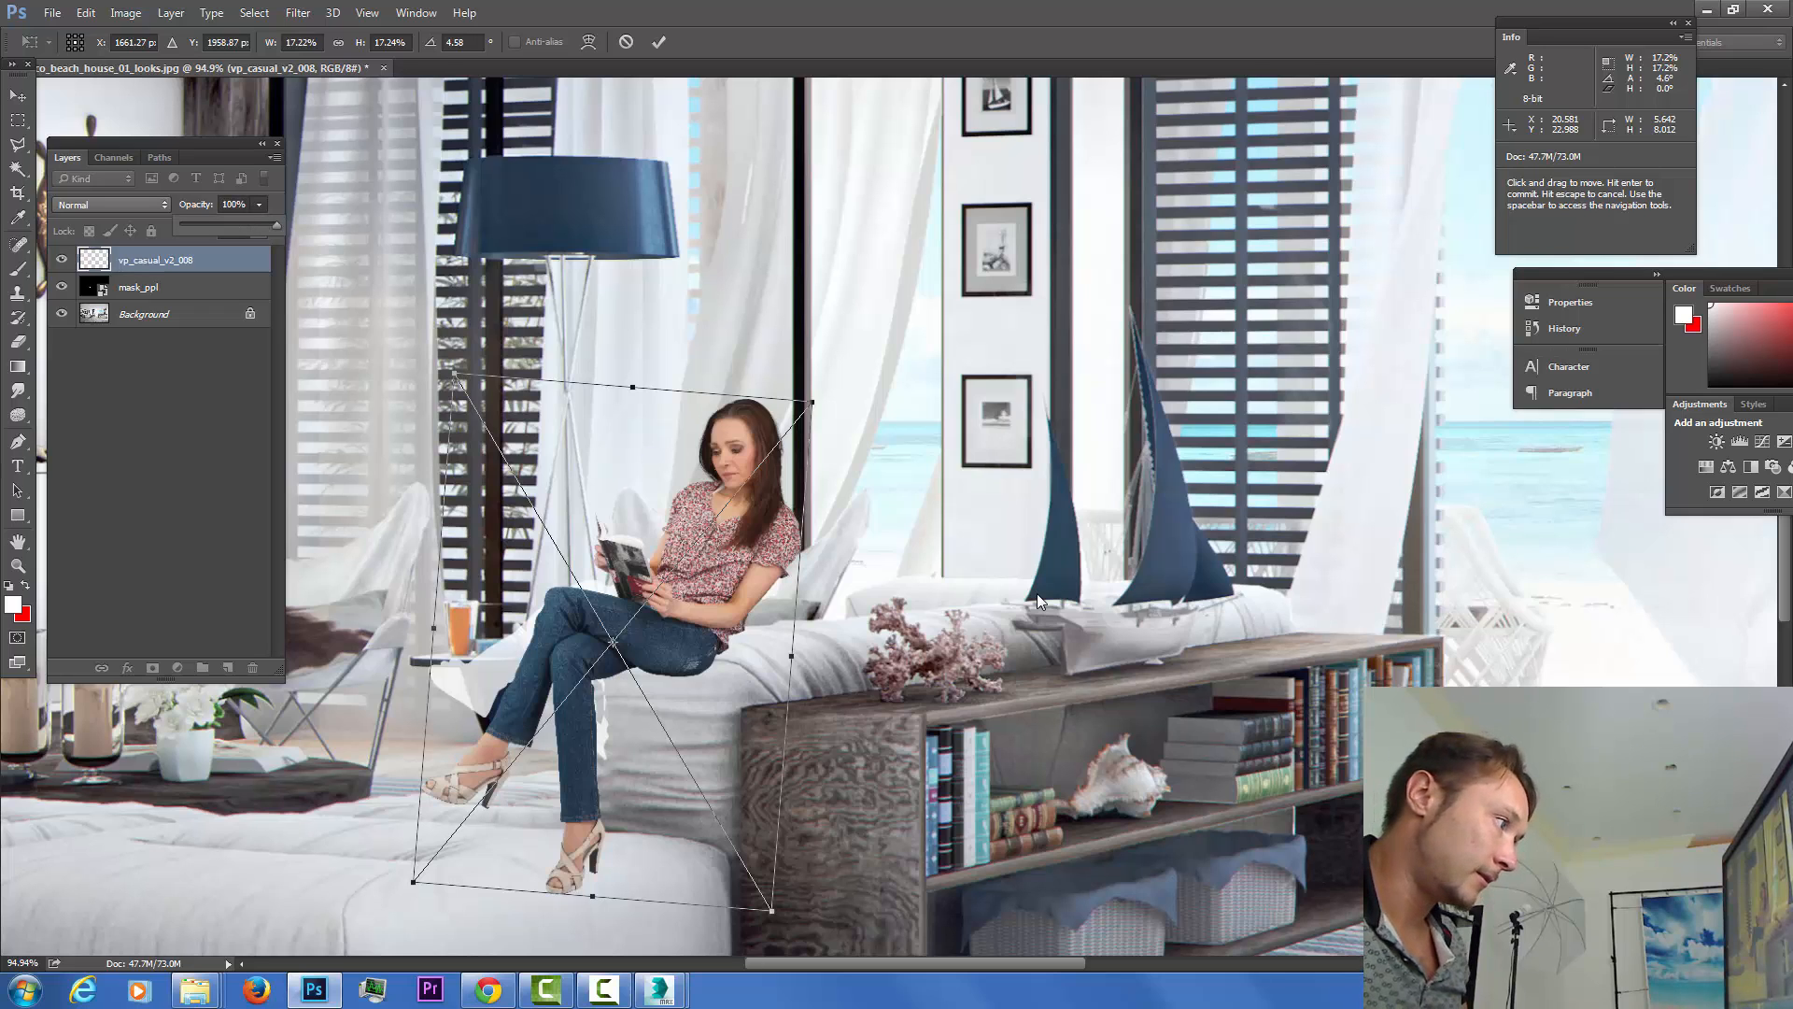
{"action": "key", "text": "Return"}
{"action": "left_click_drag", "start_coordinate": [732, 543], "coordinate": [727, 554]}
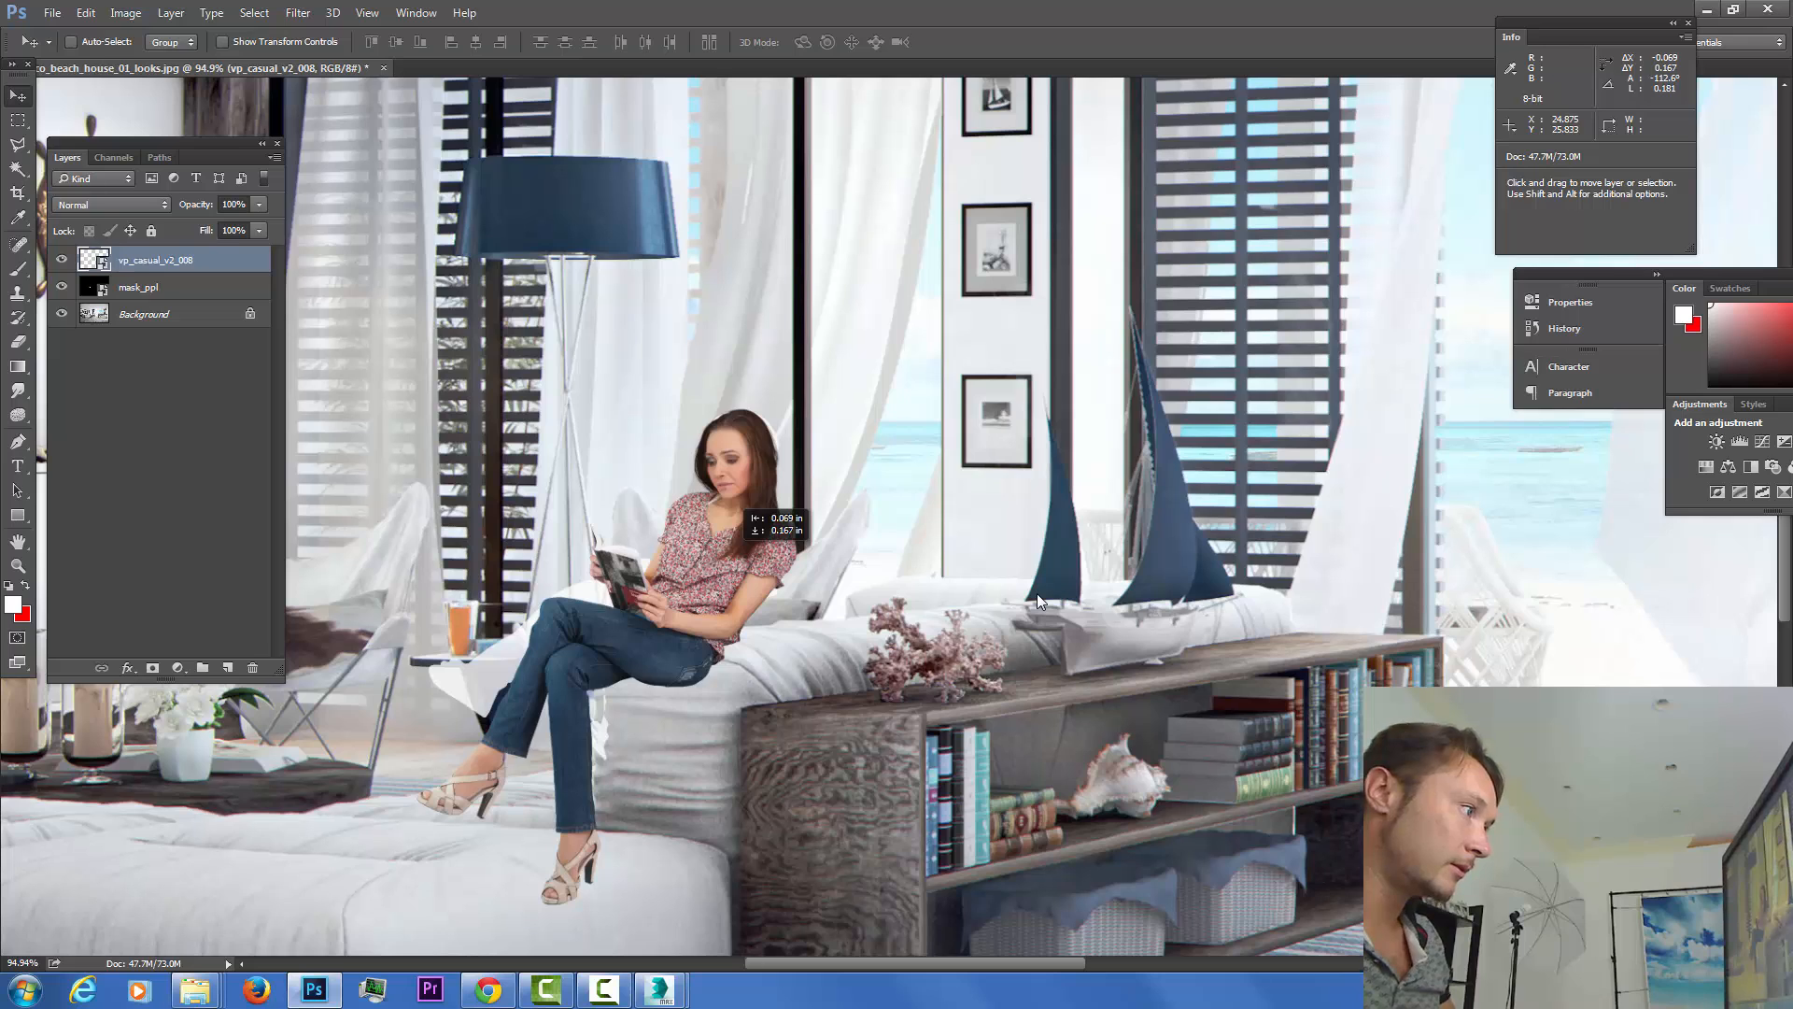
{"action": "key", "text": "Up"}
{"action": "key", "text": "Up"}
{"action": "key", "text": "Up"}
{"action": "key", "text": "Up"}
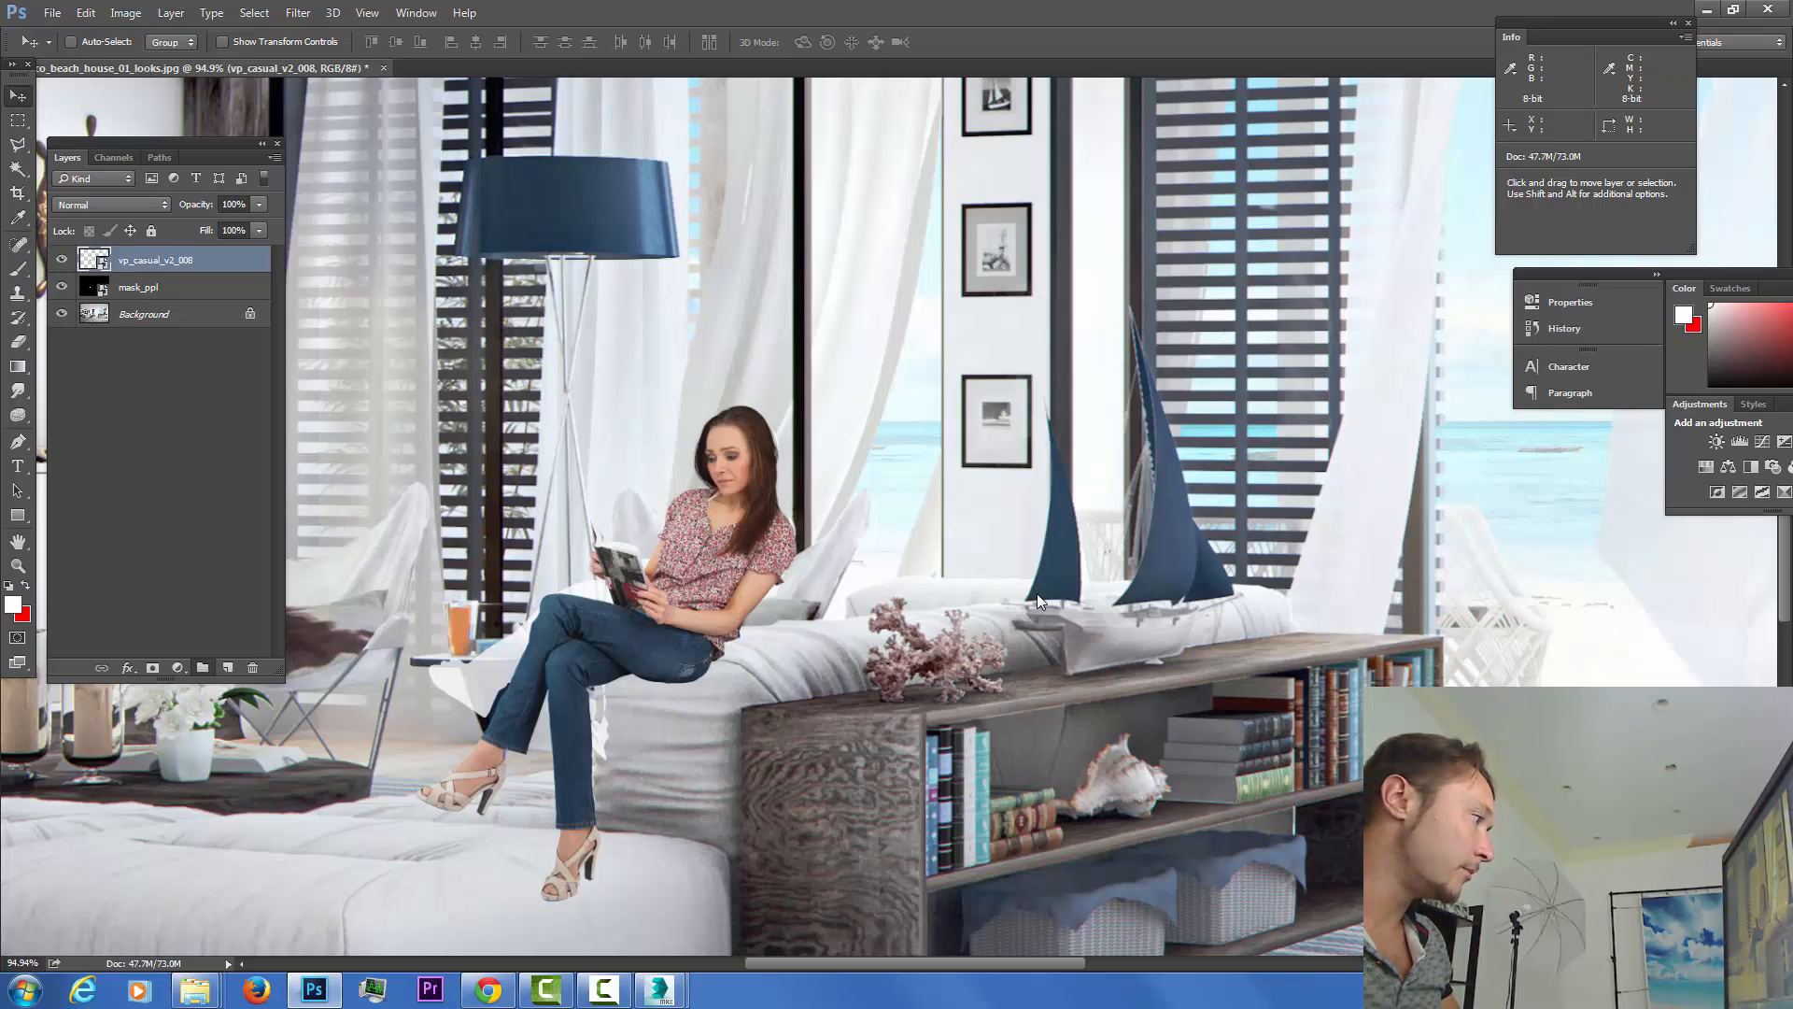
Create a layer group named woman 1 and put the vp_casual_v2_008 layer inside it.
{"action": "key", "text": "ctrl+g"}
{"action": "key", "text": "F2"}
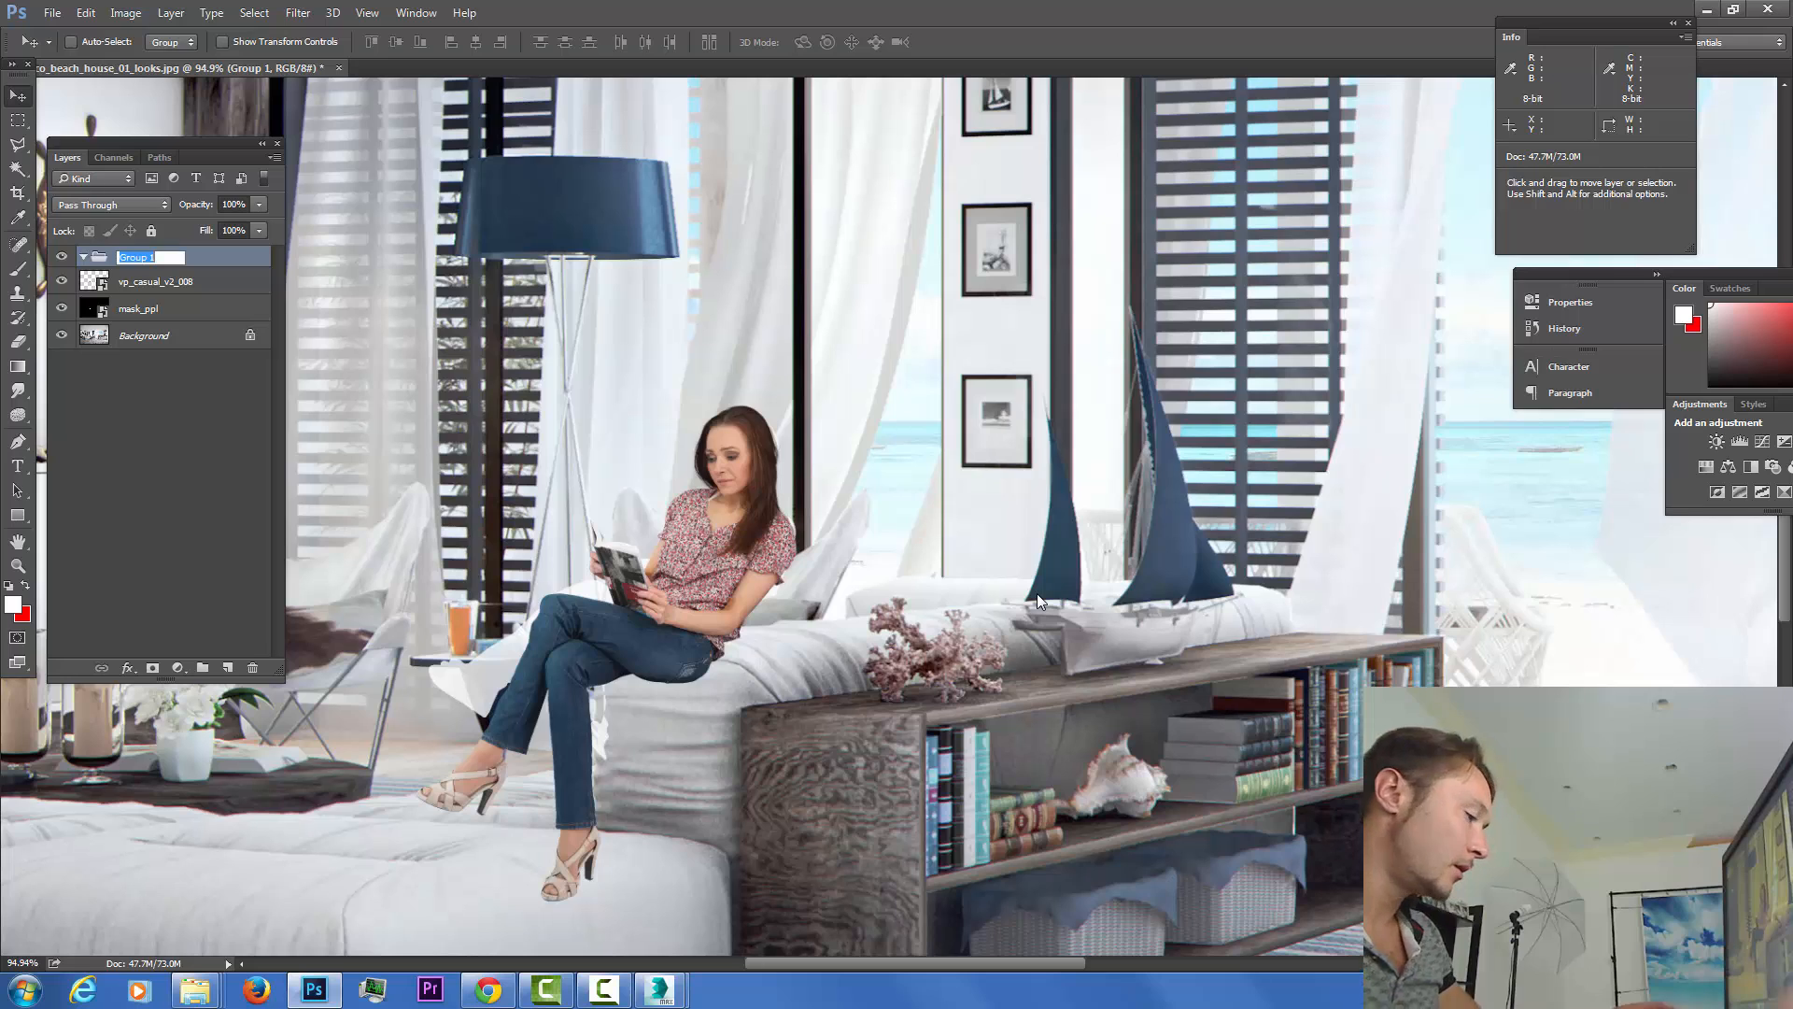
{"action": "type", "text": "woman "}
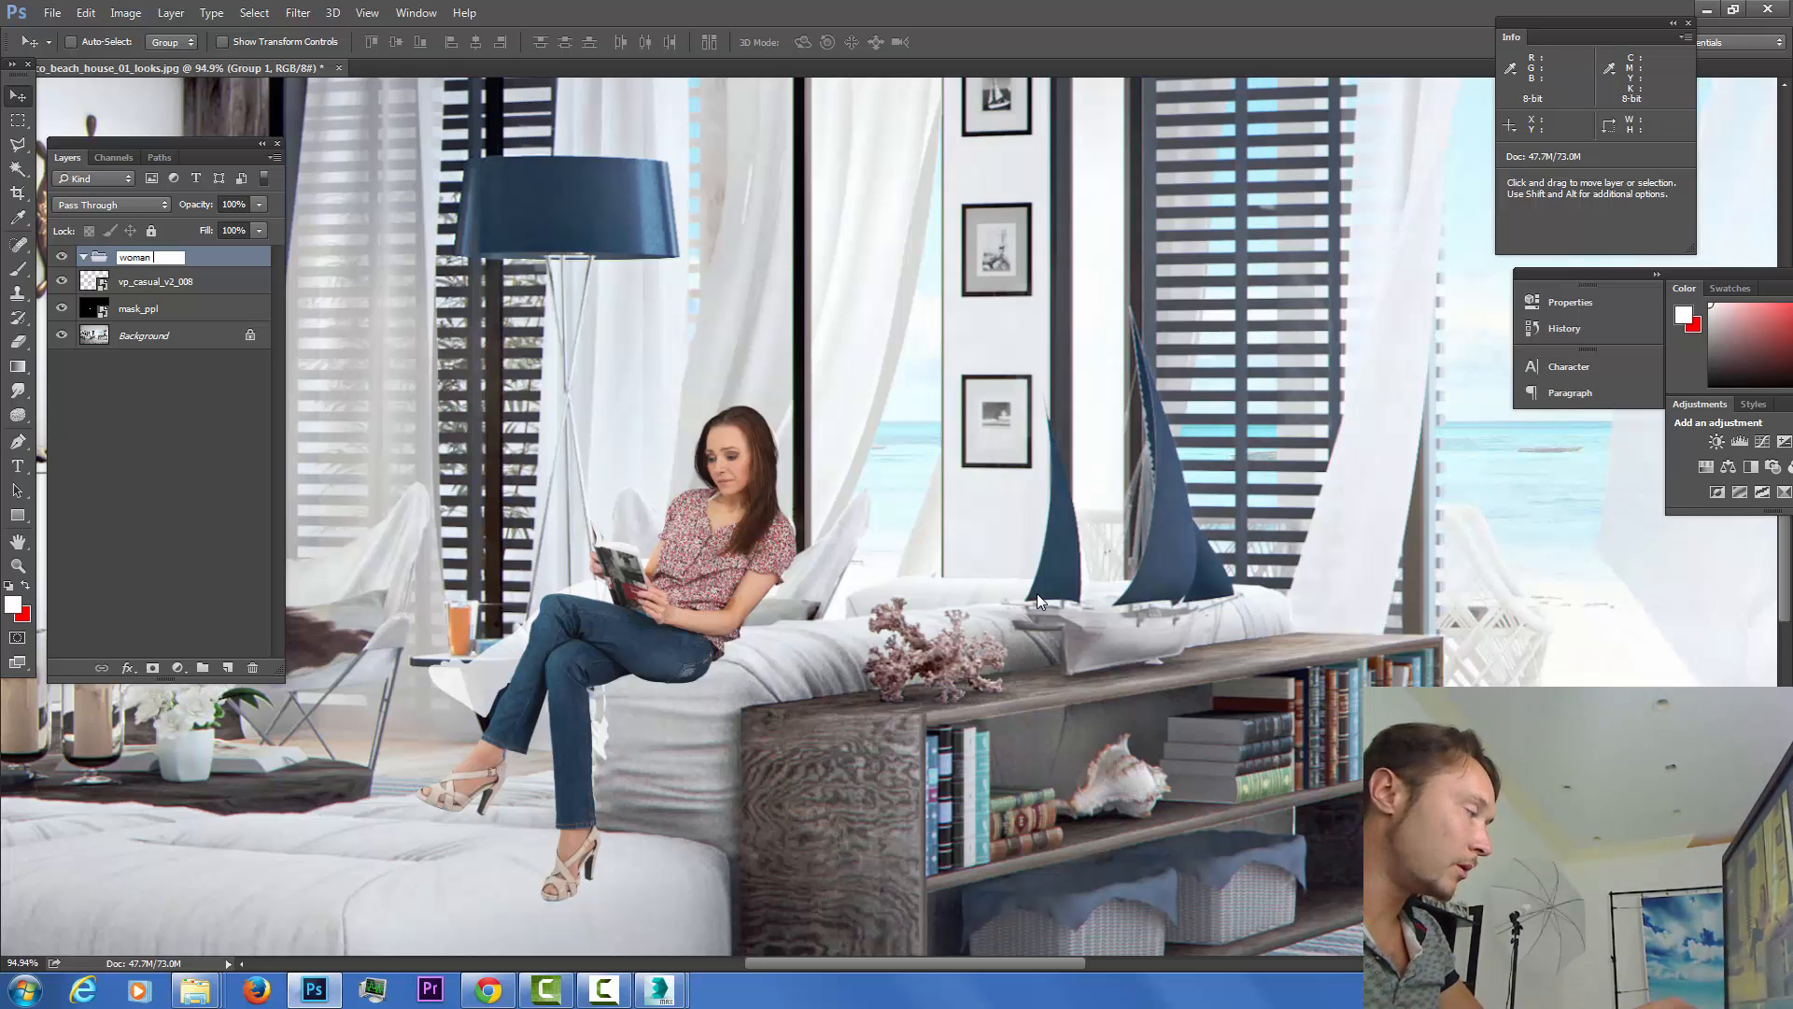
{"action": "type", "text": "1"}
{"action": "key", "text": "Return"}
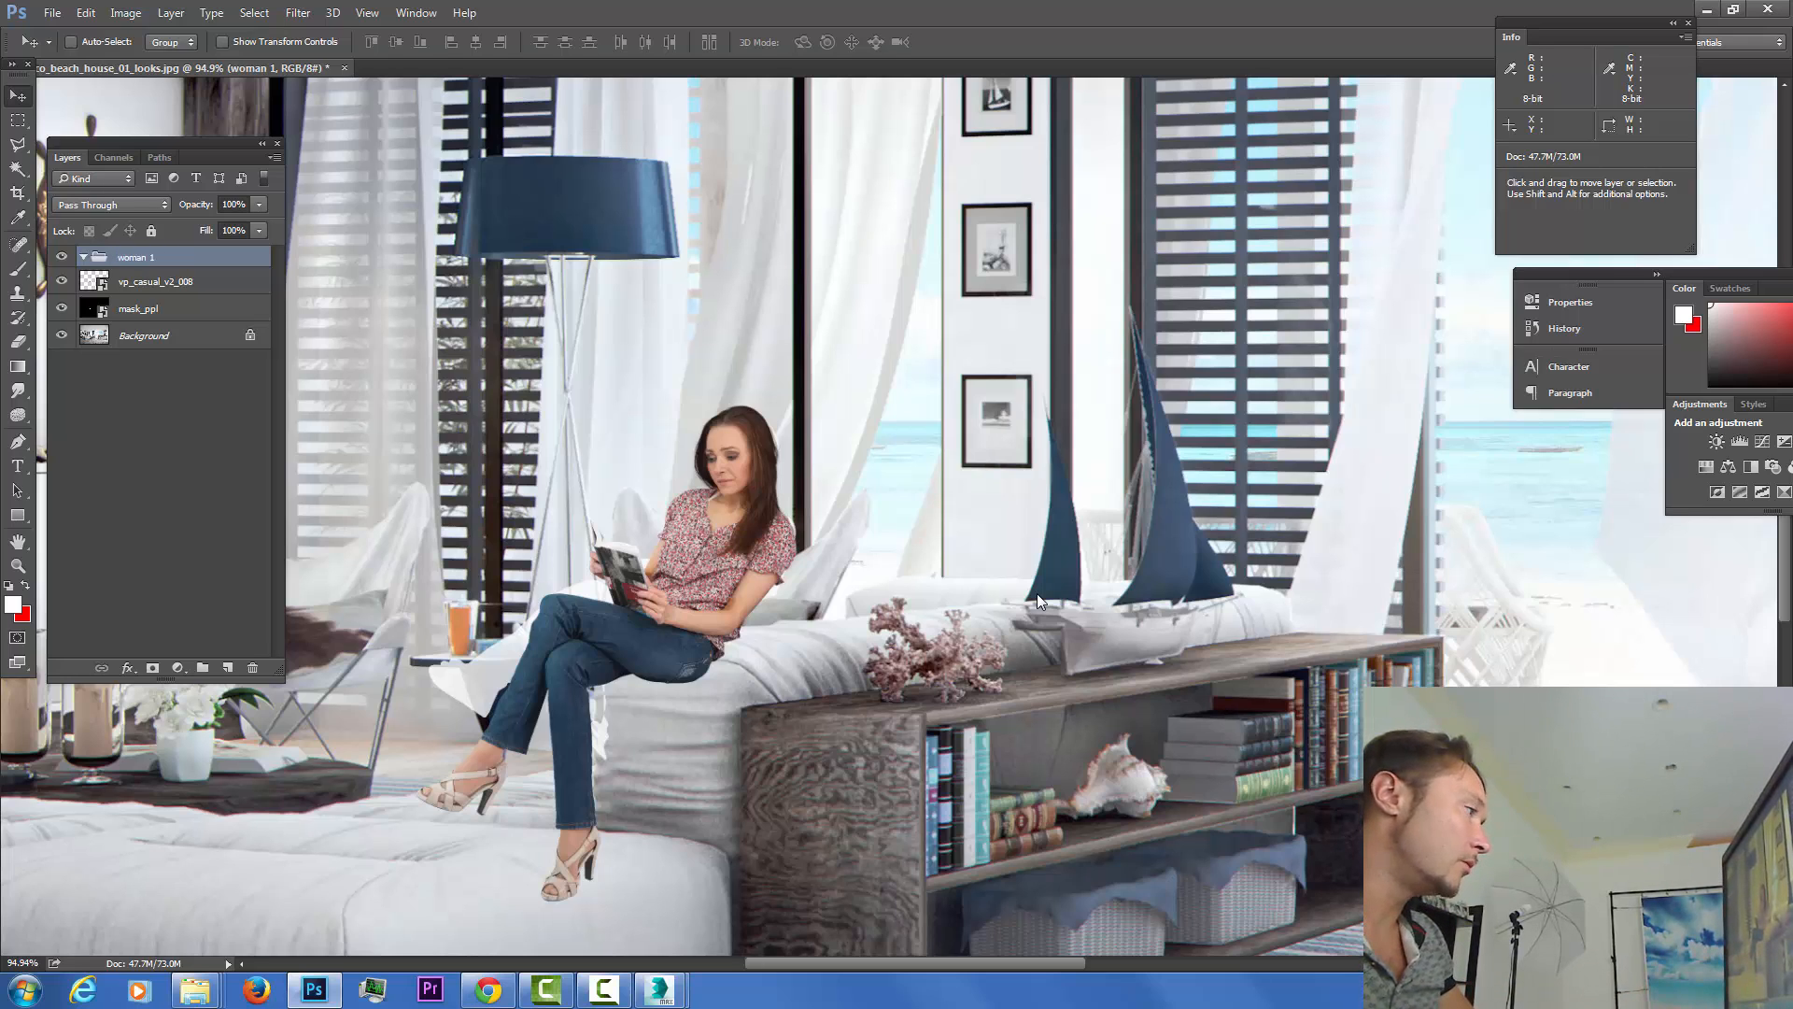
{"action": "key", "text": "alt+["}
{"action": "key", "text": "ctrl+]"}
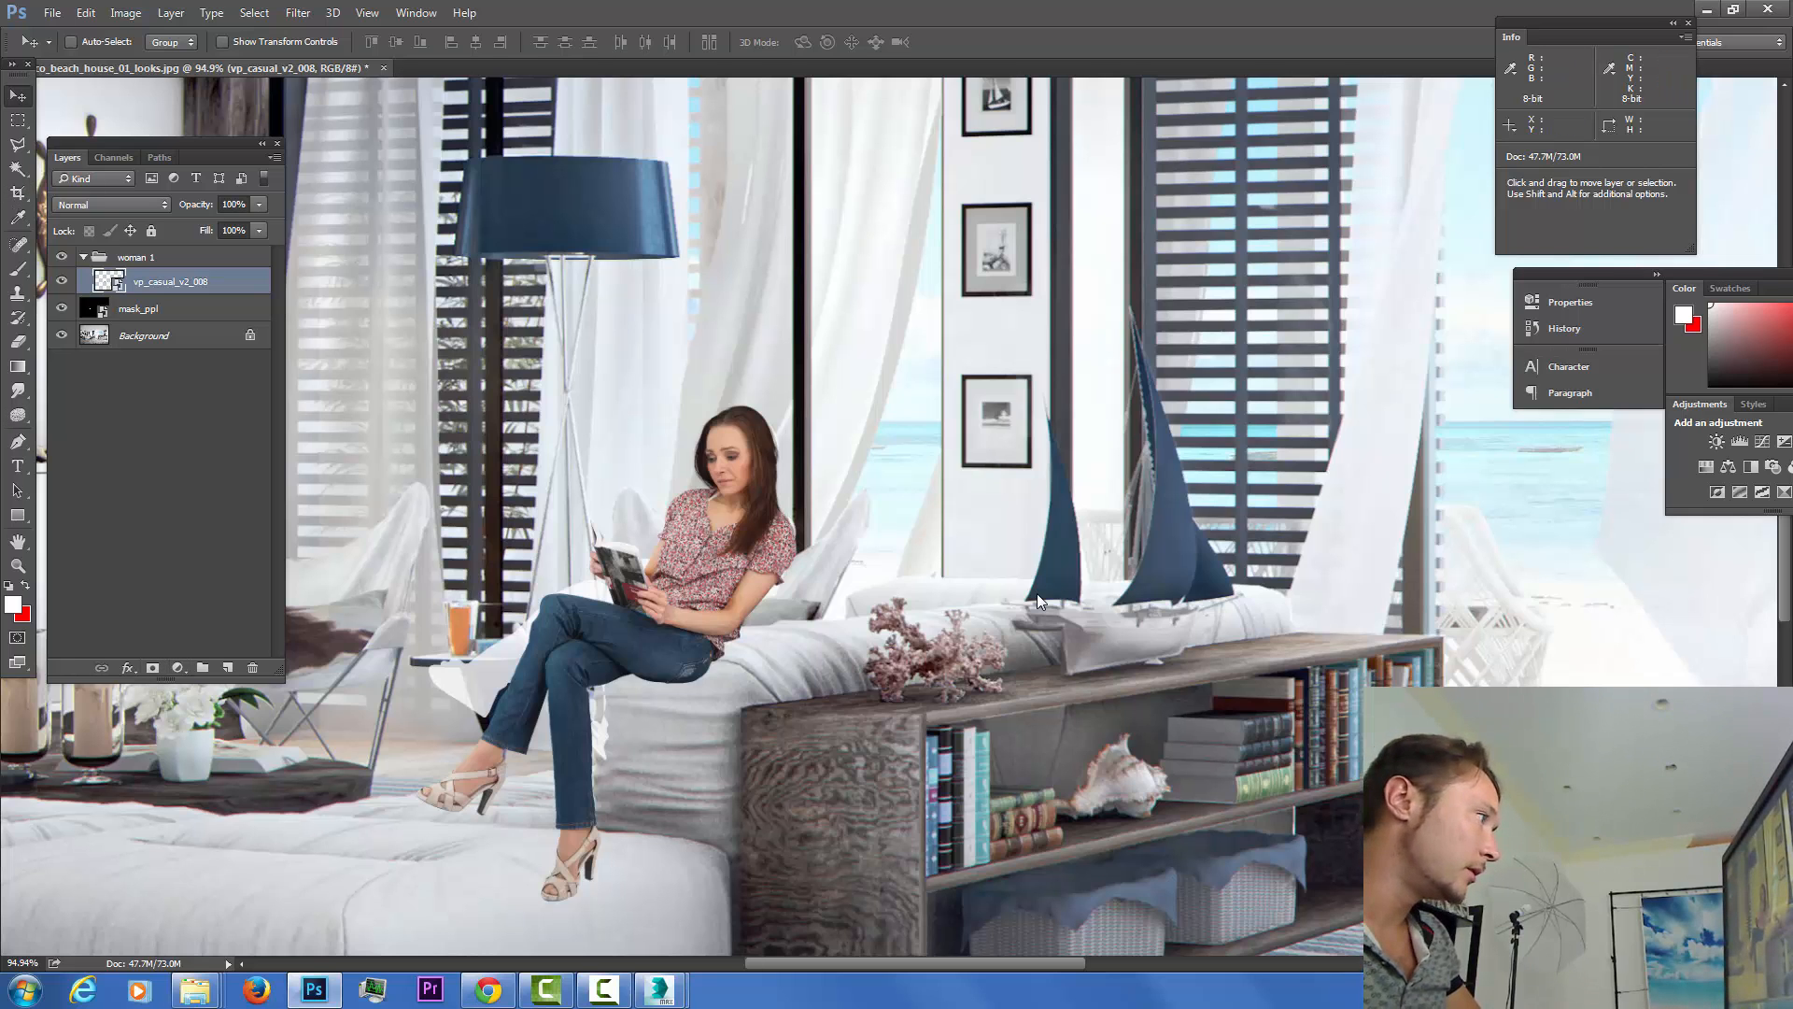
Place the cubicco_day_passes.VRayWireColor.0100 image from New folder inside Previews as a layer in the beach house document.
{"action": "key", "text": "super+3"}
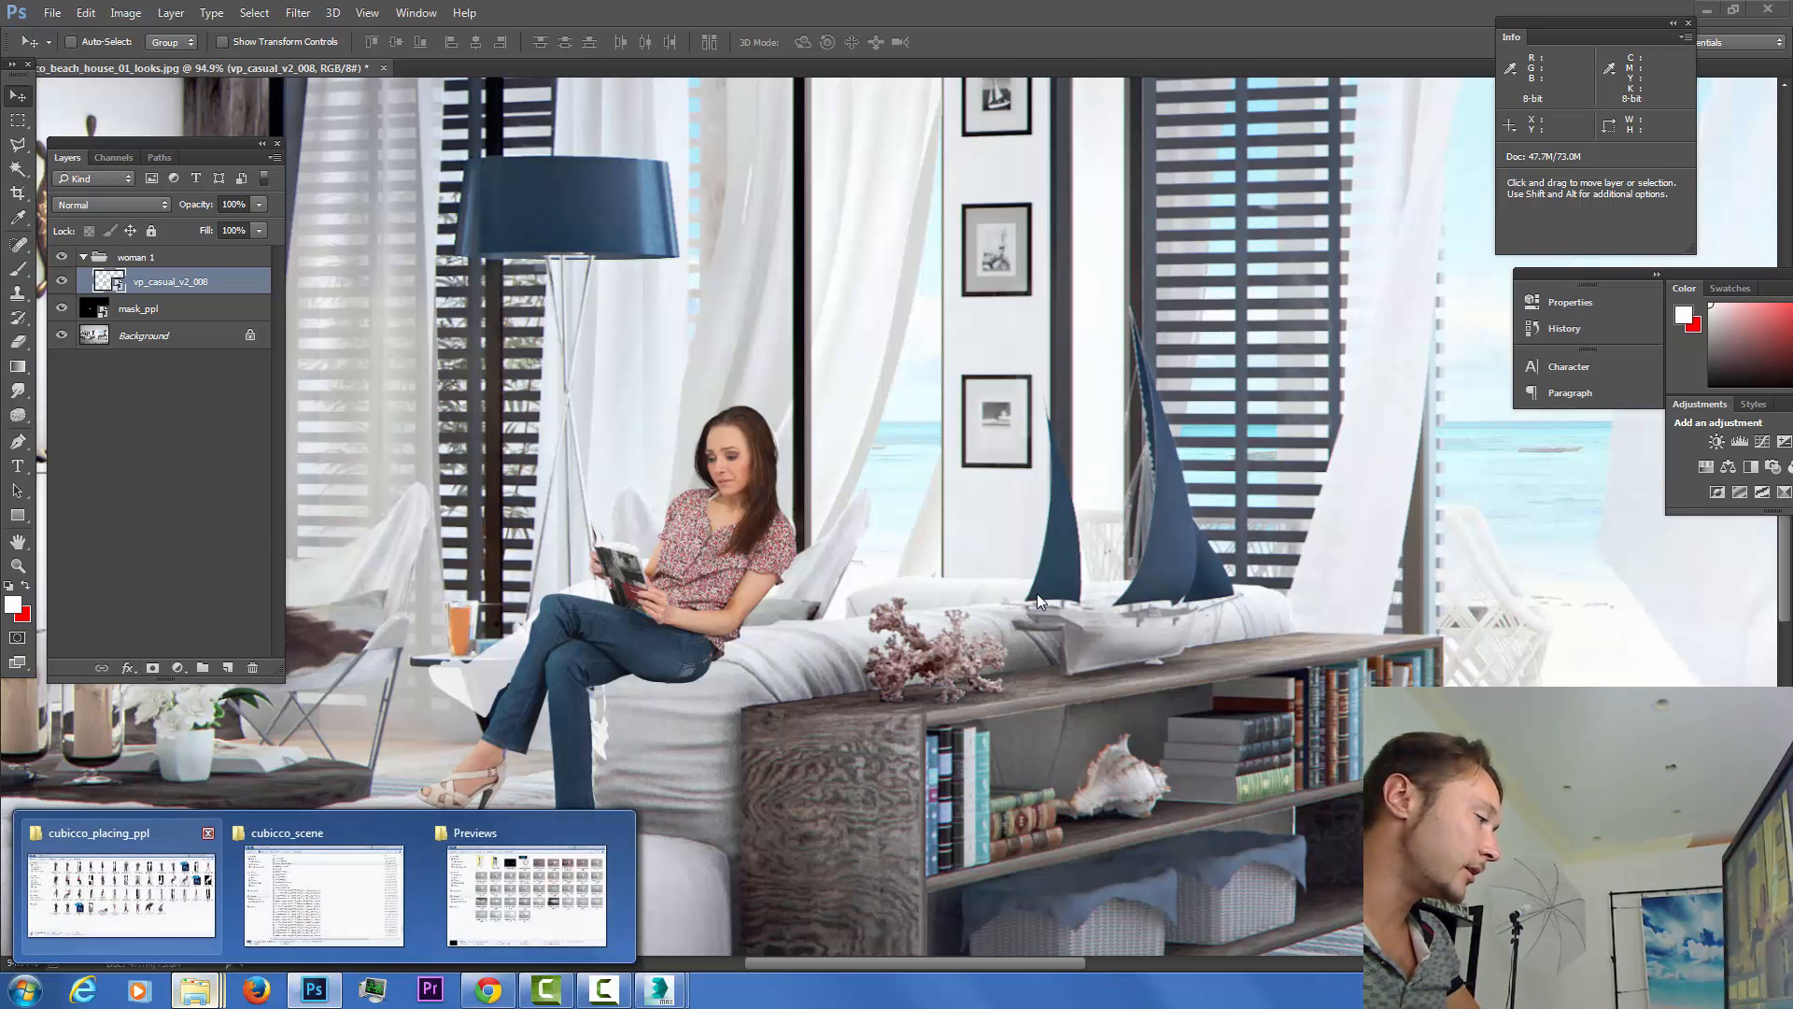
{"action": "key", "text": "super+3"}
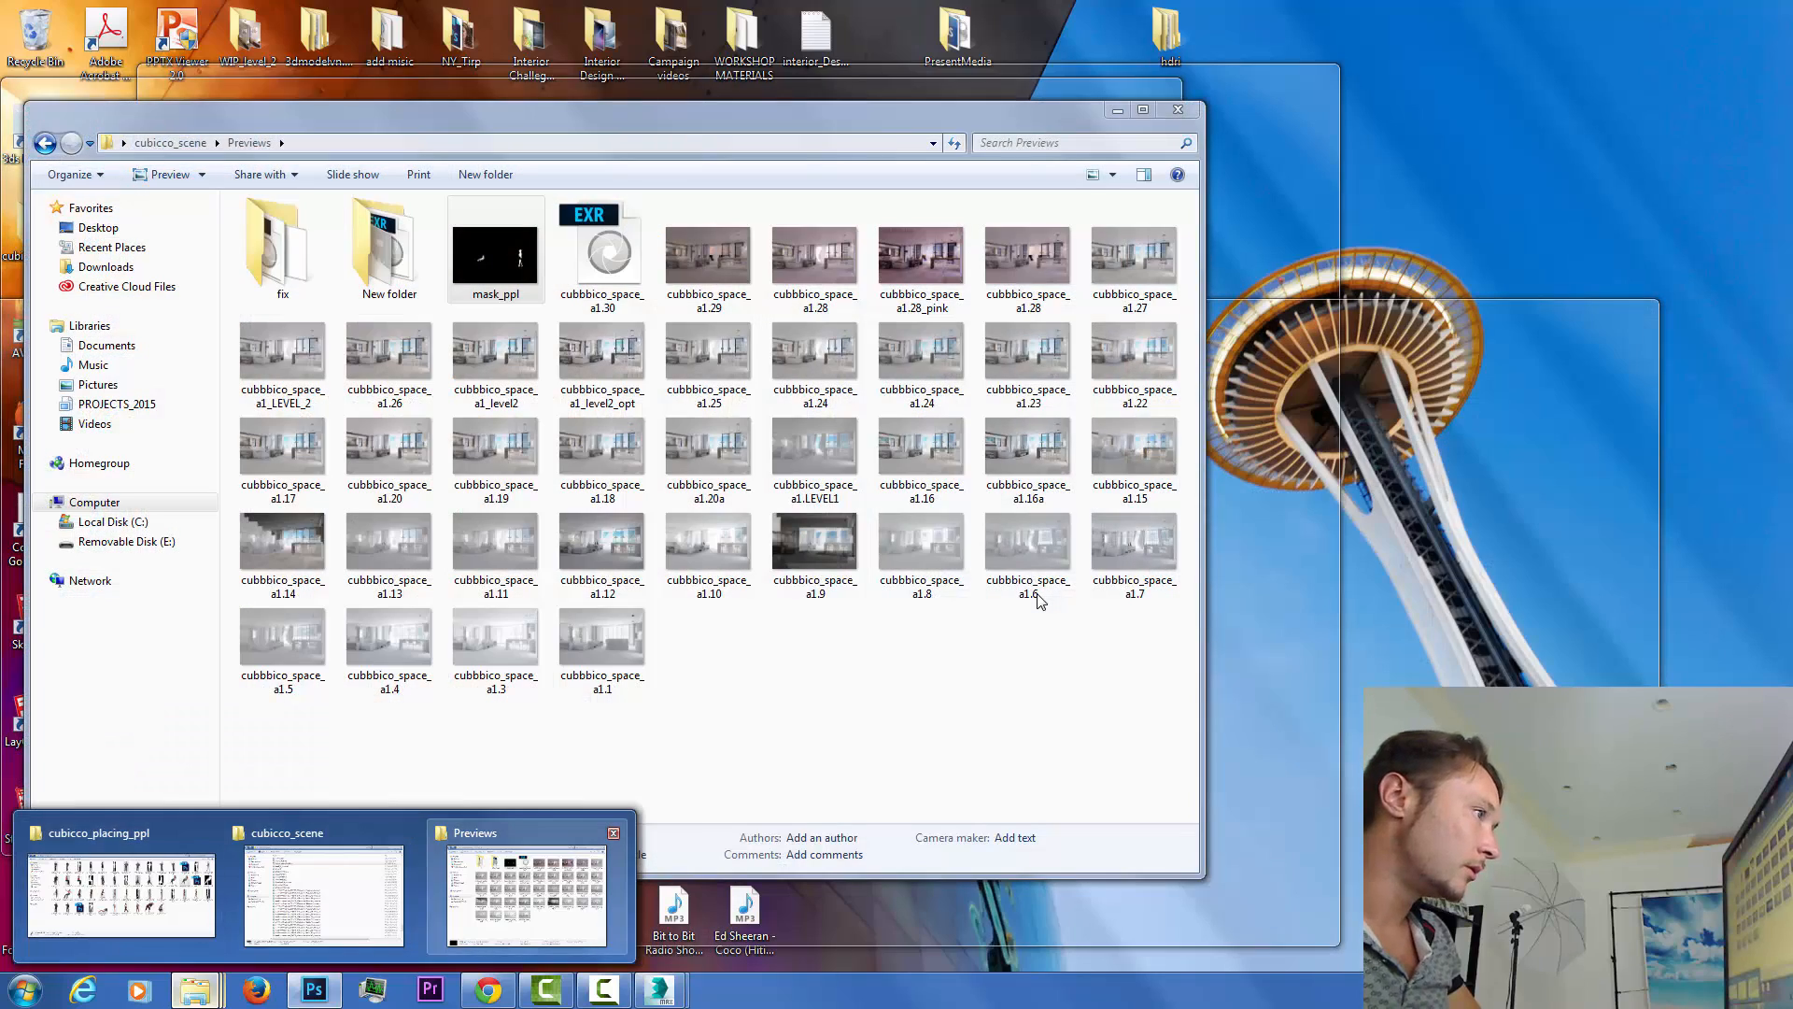
{"action": "key", "text": "Left"}
{"action": "key", "text": "Return"}
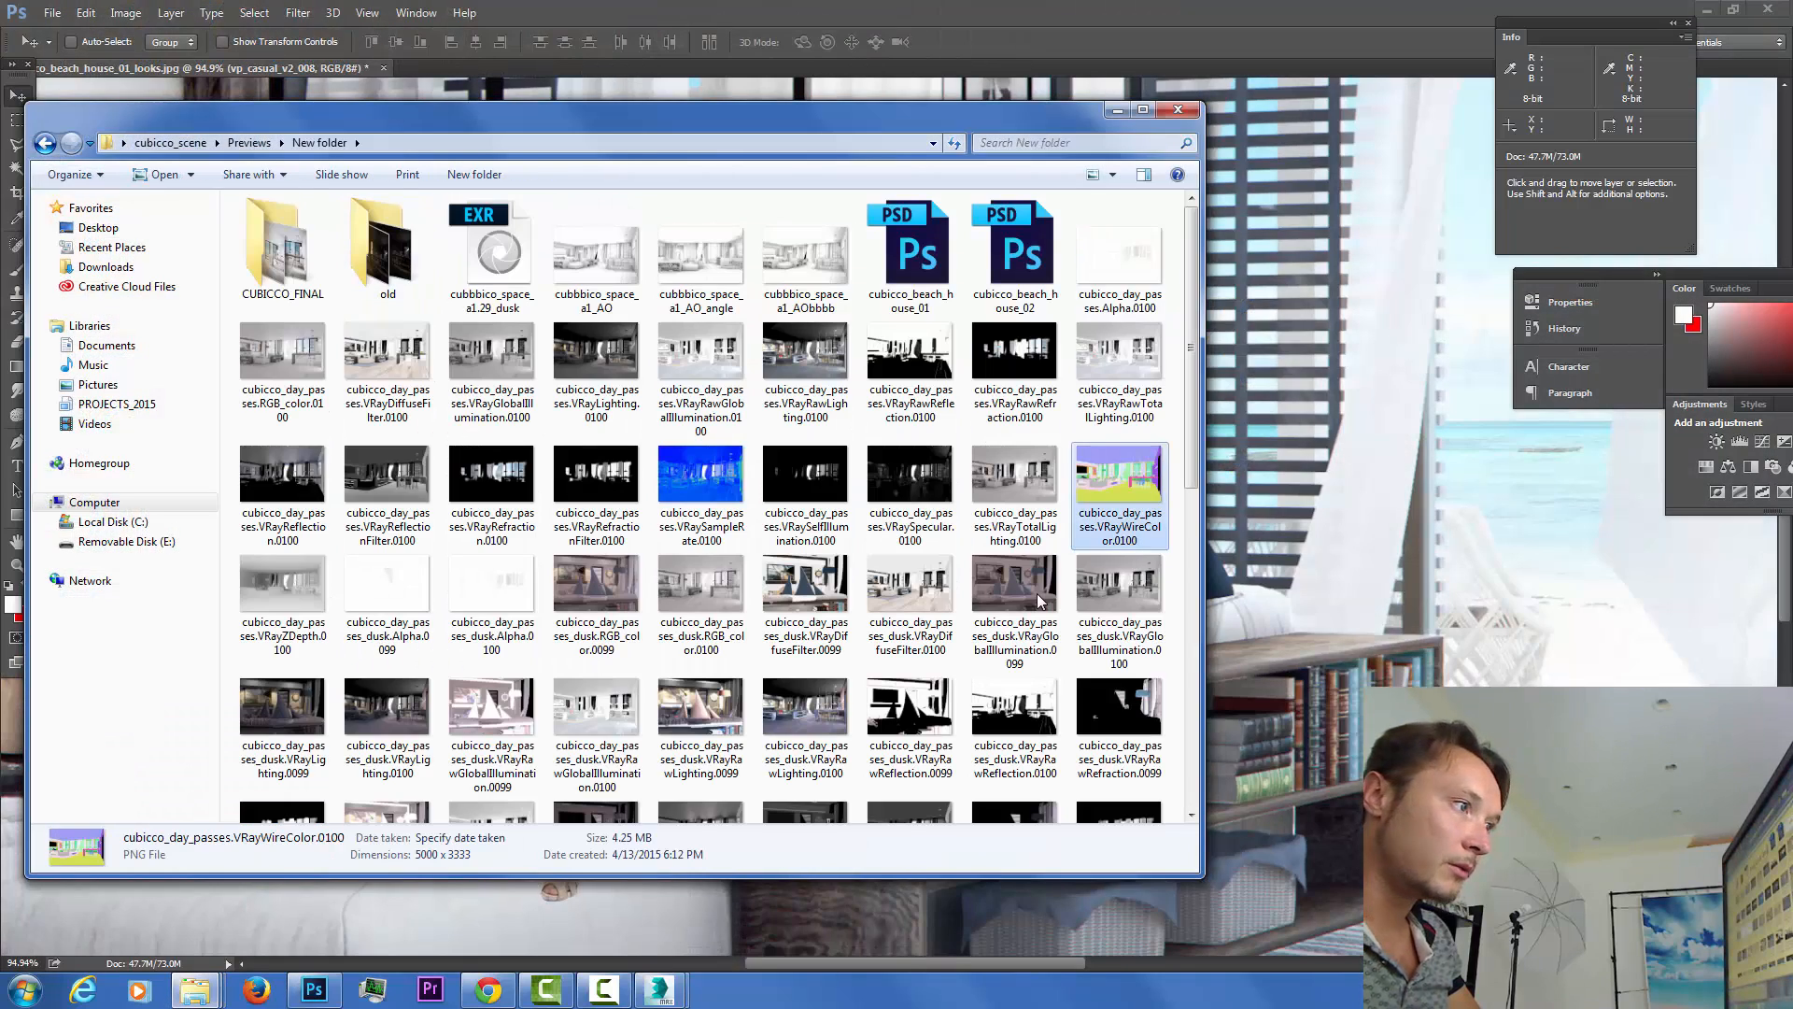
{"action": "key", "text": "alt+Tab"}
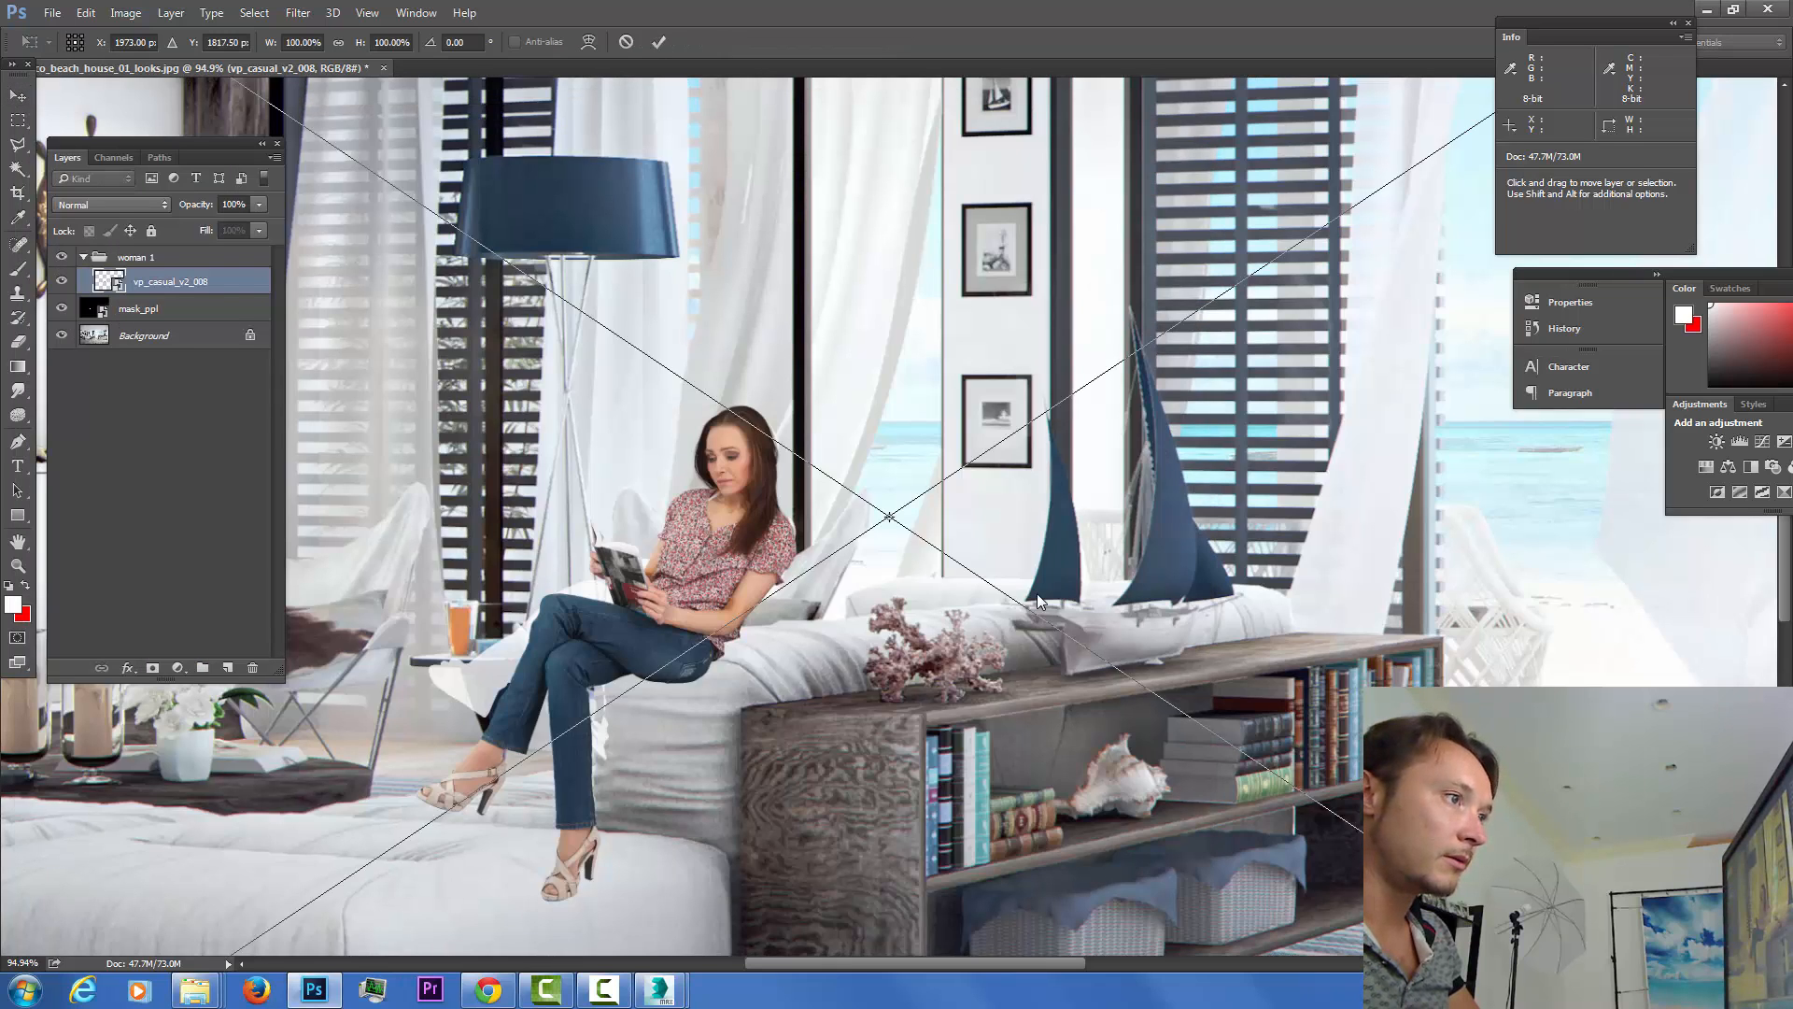
{"action": "key", "text": "Return"}
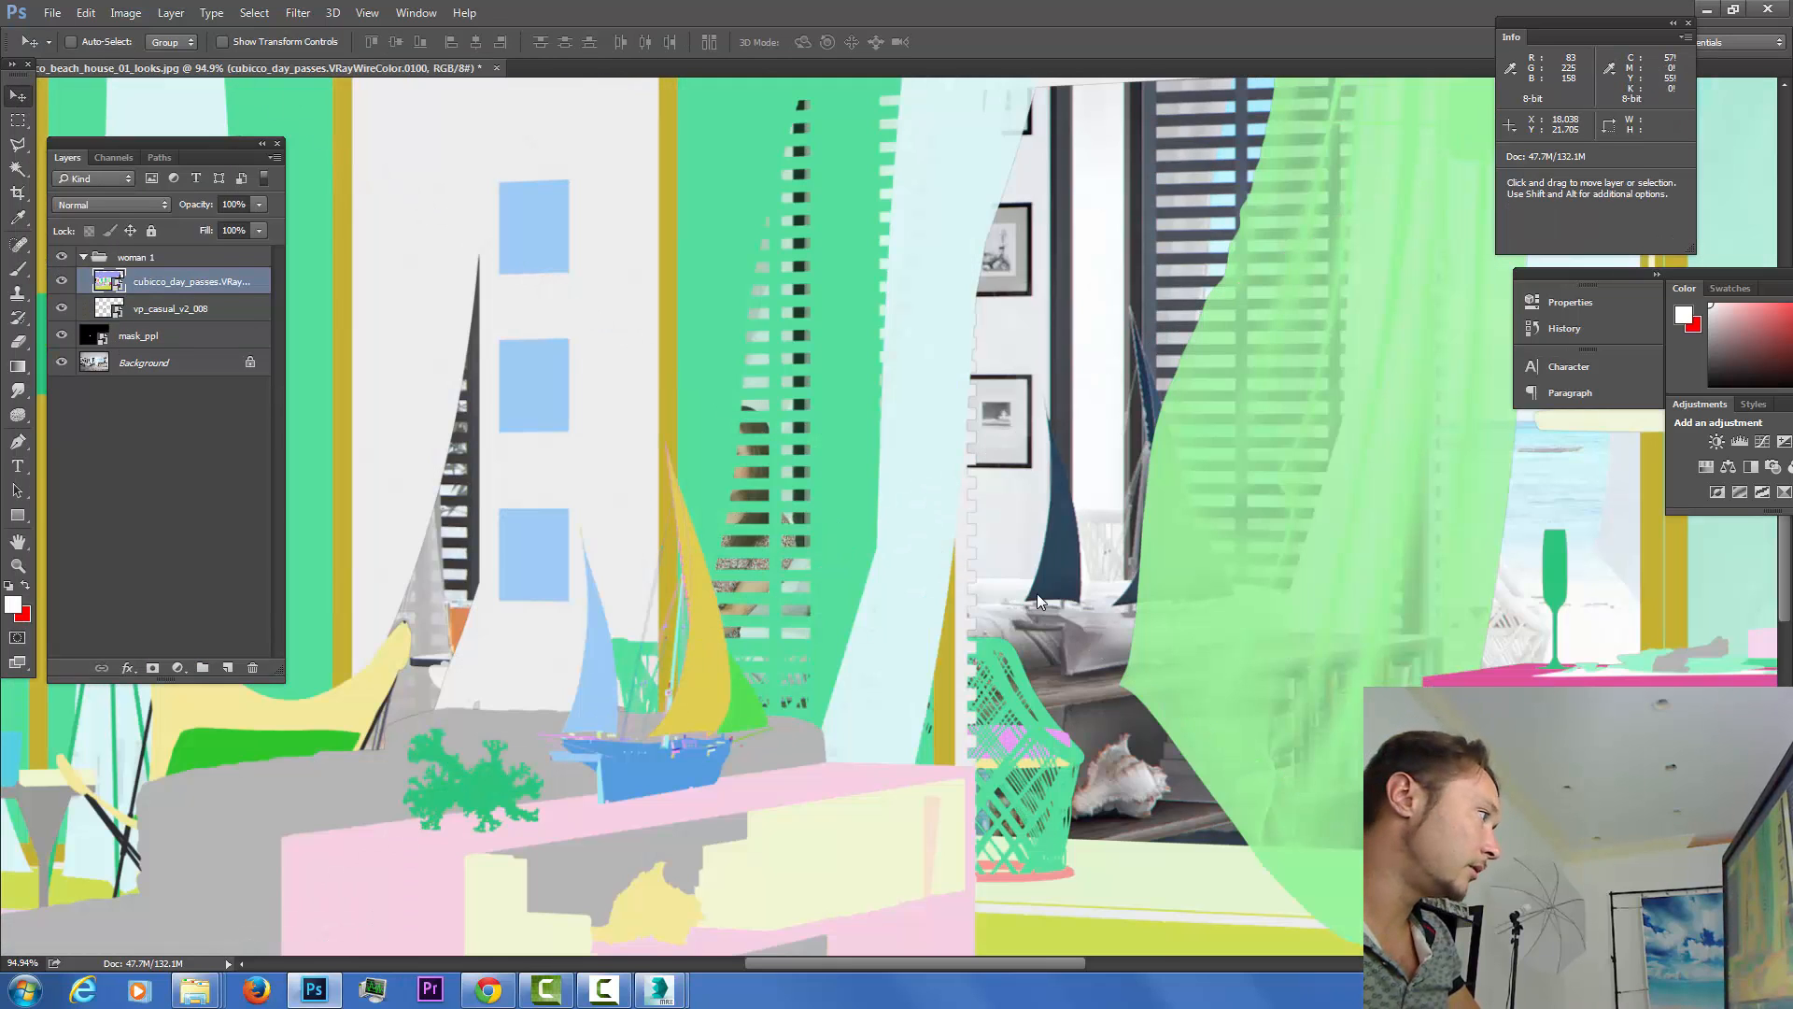
Bring the VRayWireColor layer above the woman 1 group and align it with the beach house render.
{"action": "key", "text": "ctrl+bracketleft"}
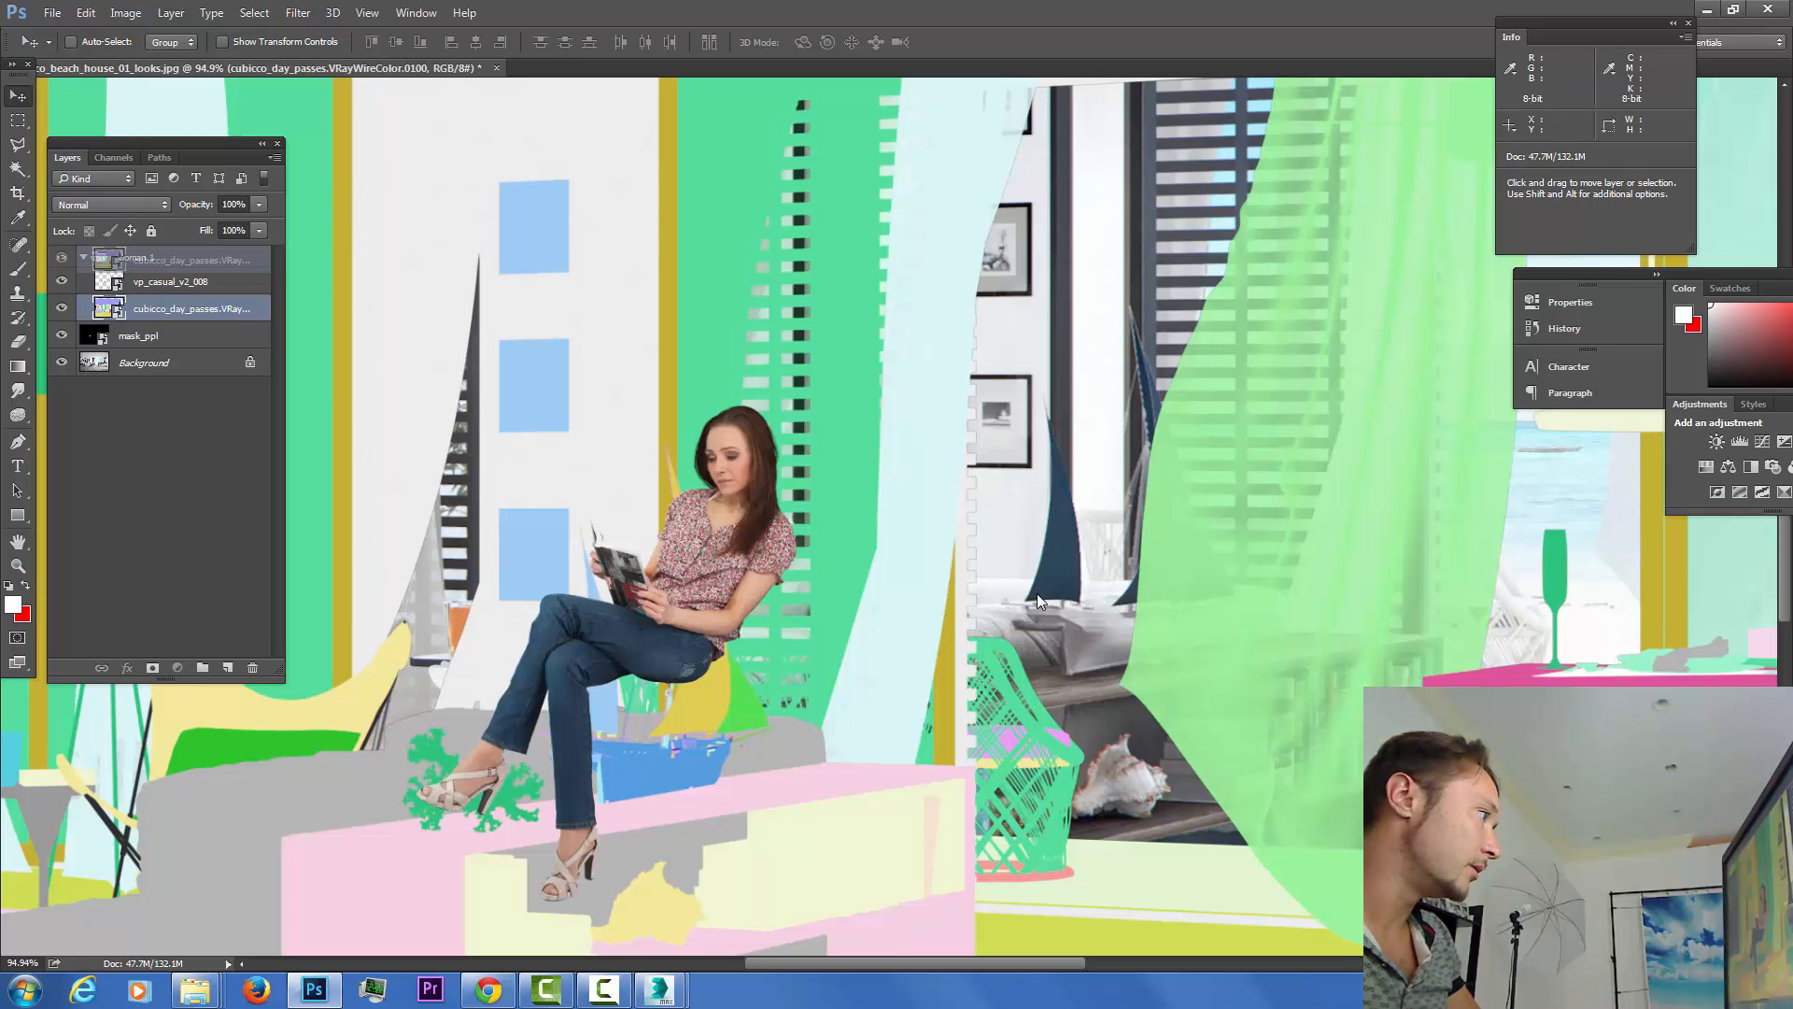
{"action": "key", "text": "ctrl+shift+bracketright"}
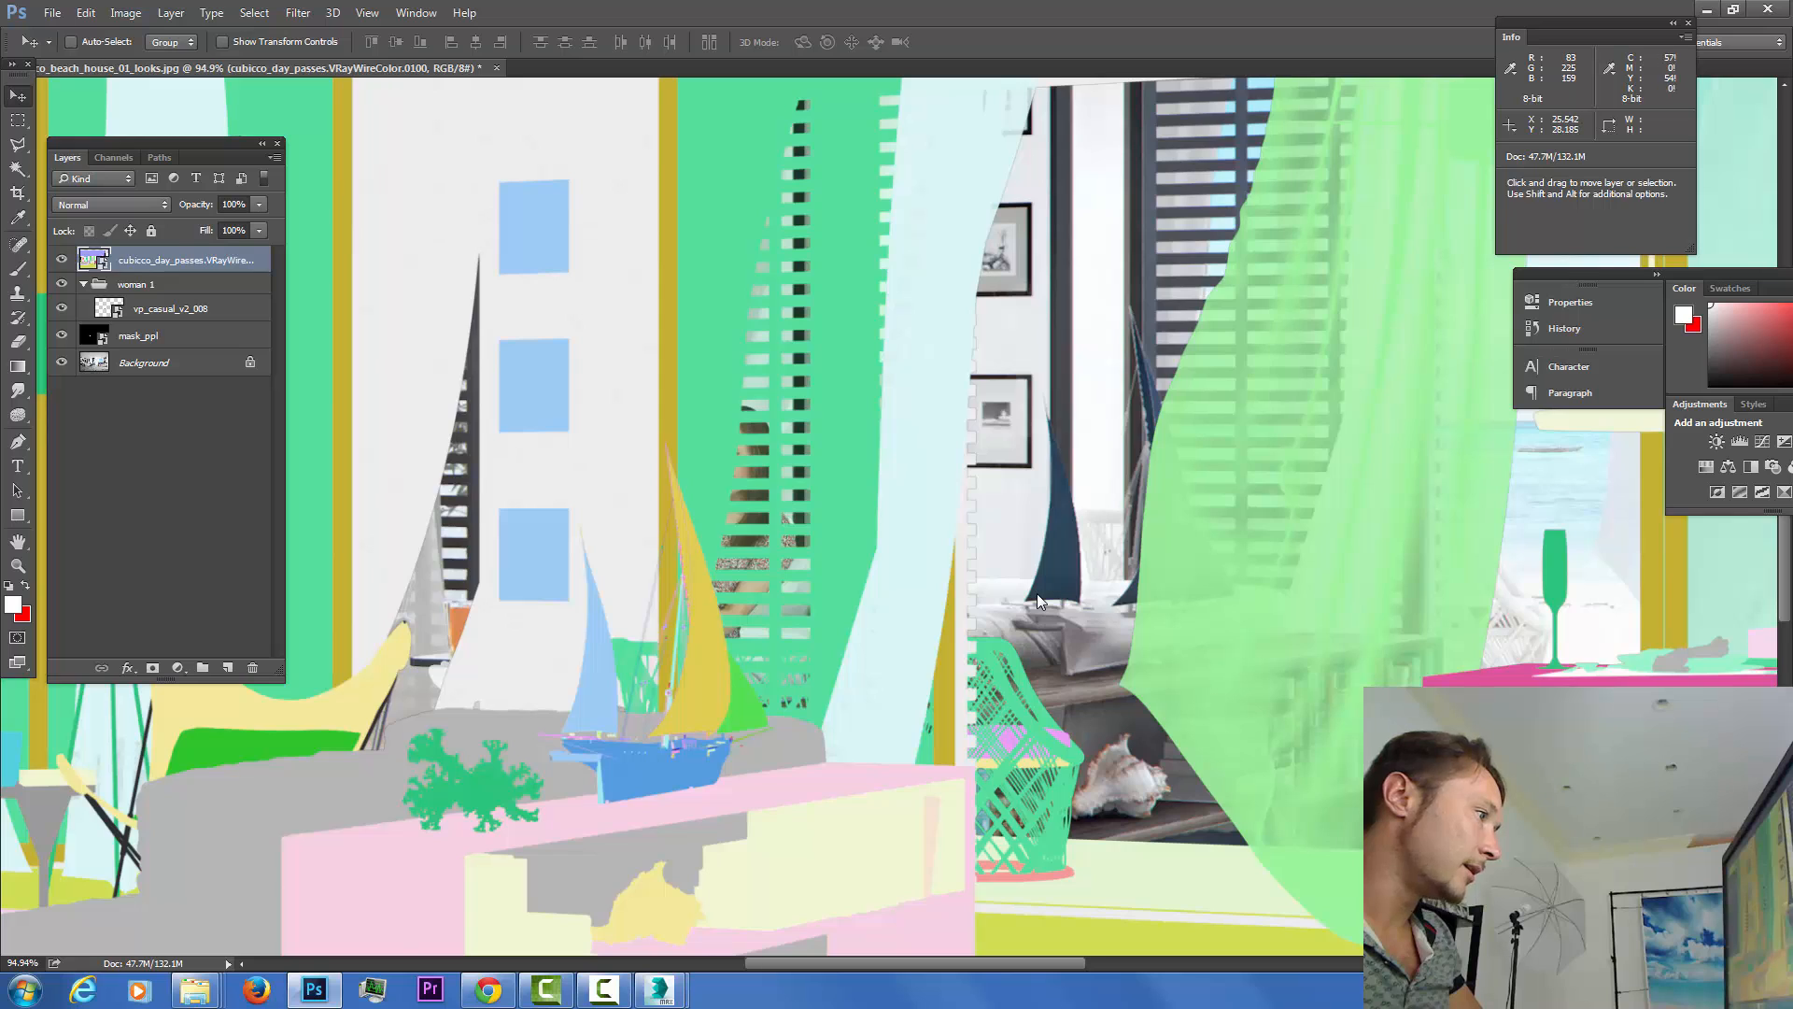
{"action": "scroll", "coordinate": [1039, 600], "scroll_direction": "down", "scroll_amount": 3}
{"action": "scroll", "coordinate": [1039, 601], "scroll_direction": "down", "scroll_amount": 4}
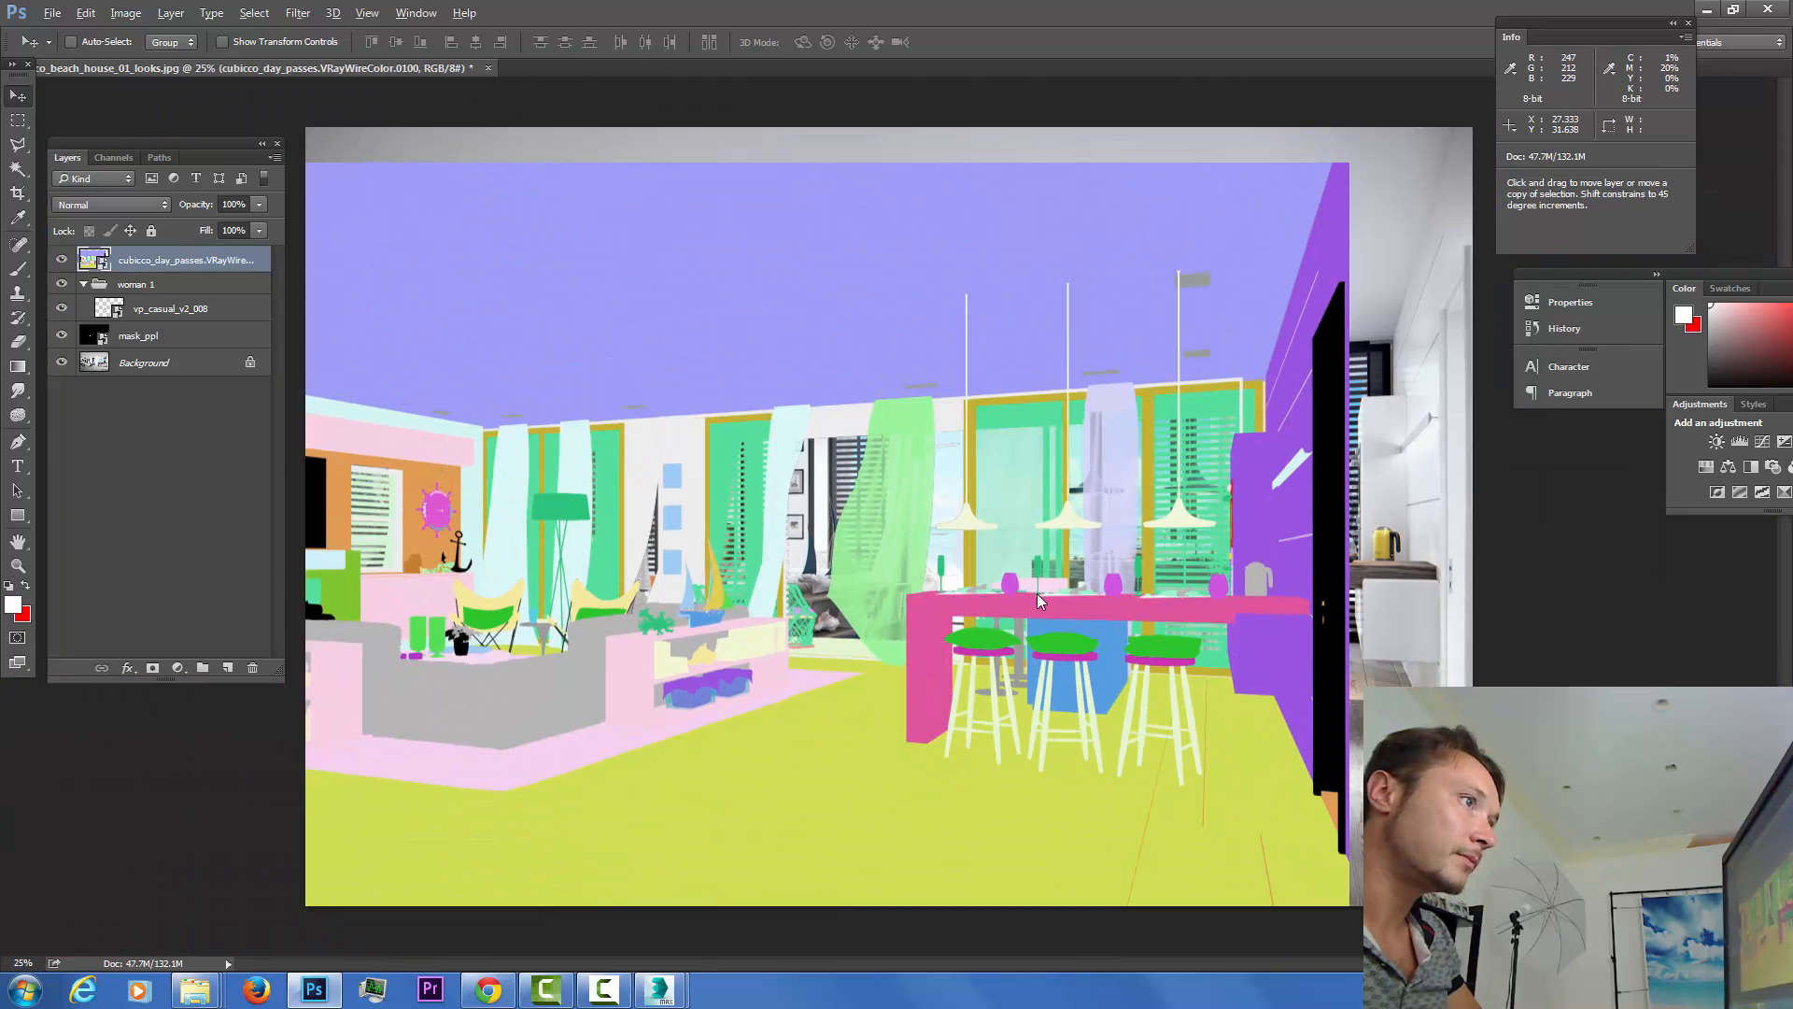
{"action": "left_click_drag", "start_coordinate": [754, 740], "coordinate": [876, 699]}
{"action": "left_click_drag", "start_coordinate": [1040, 600], "coordinate": [1039, 601]}
Select the grey sofa area on the VRayWireColor layer with the Magic Wand, and hide that layer.
{"action": "scroll", "coordinate": [1039, 600], "scroll_direction": "up", "scroll_amount": 5}
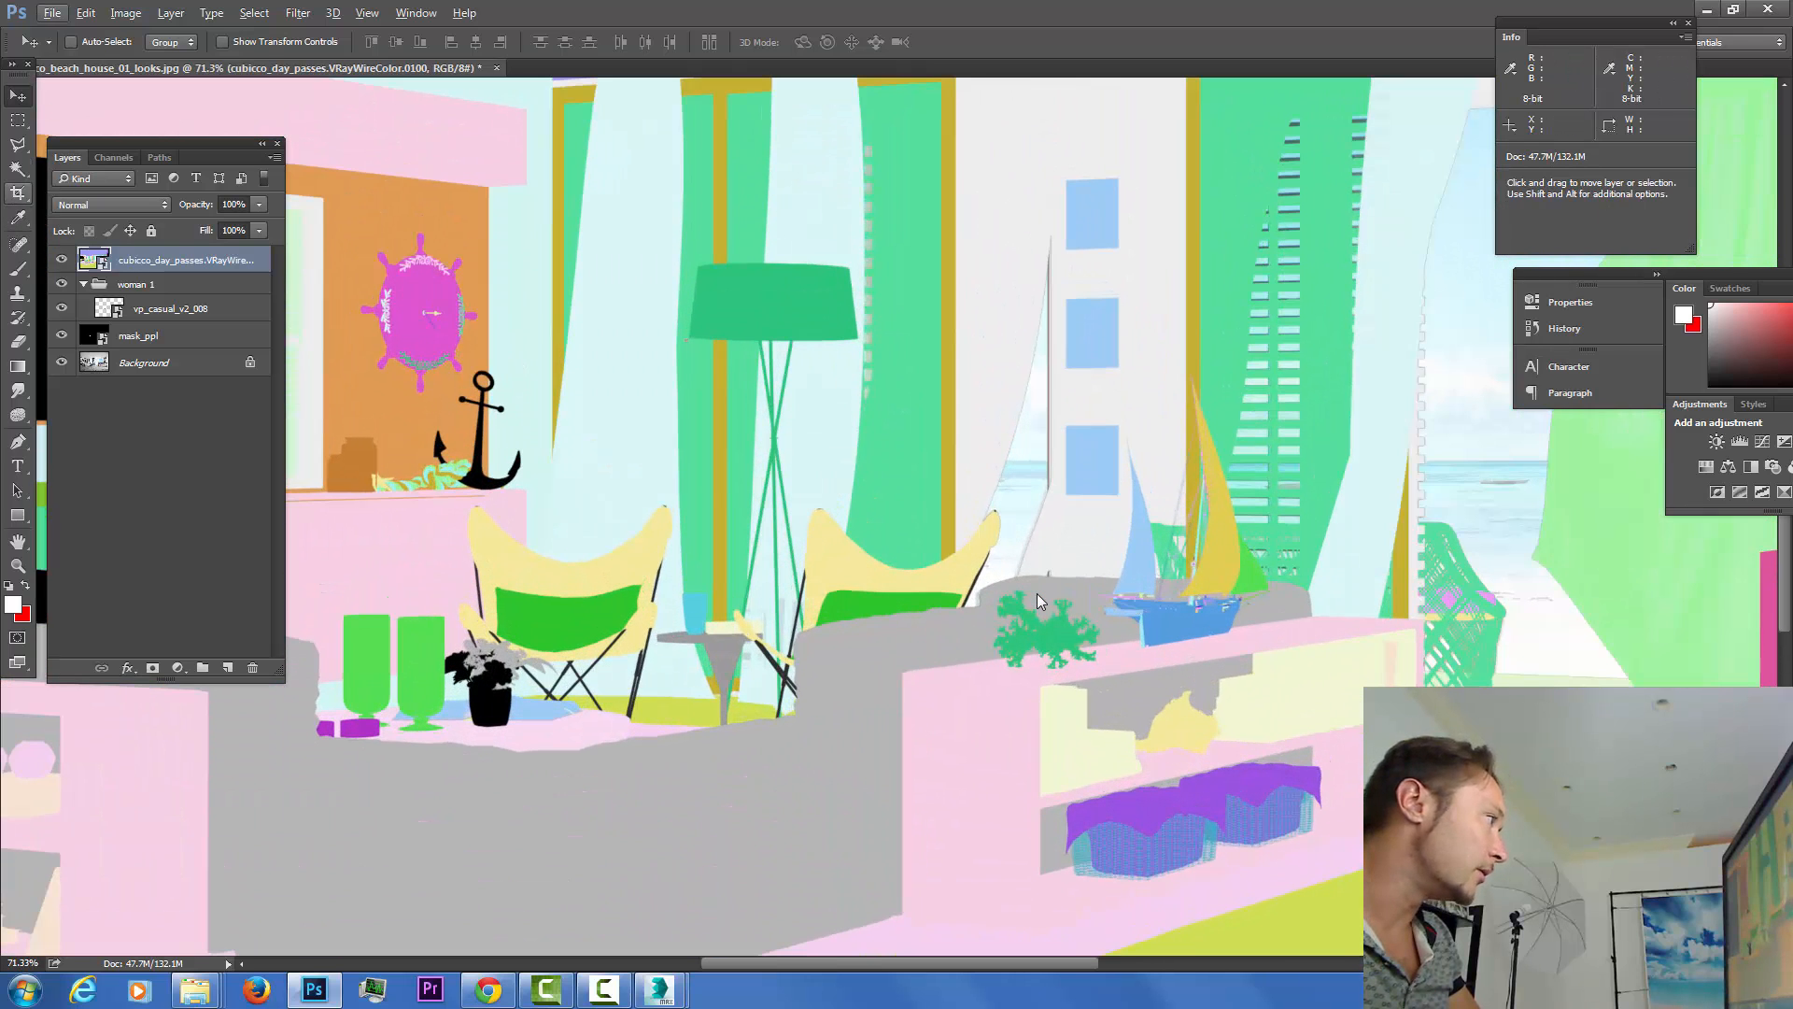
{"action": "key", "text": "l"}
{"action": "key", "text": "w"}
{"action": "left_click", "coordinate": [1040, 600]}
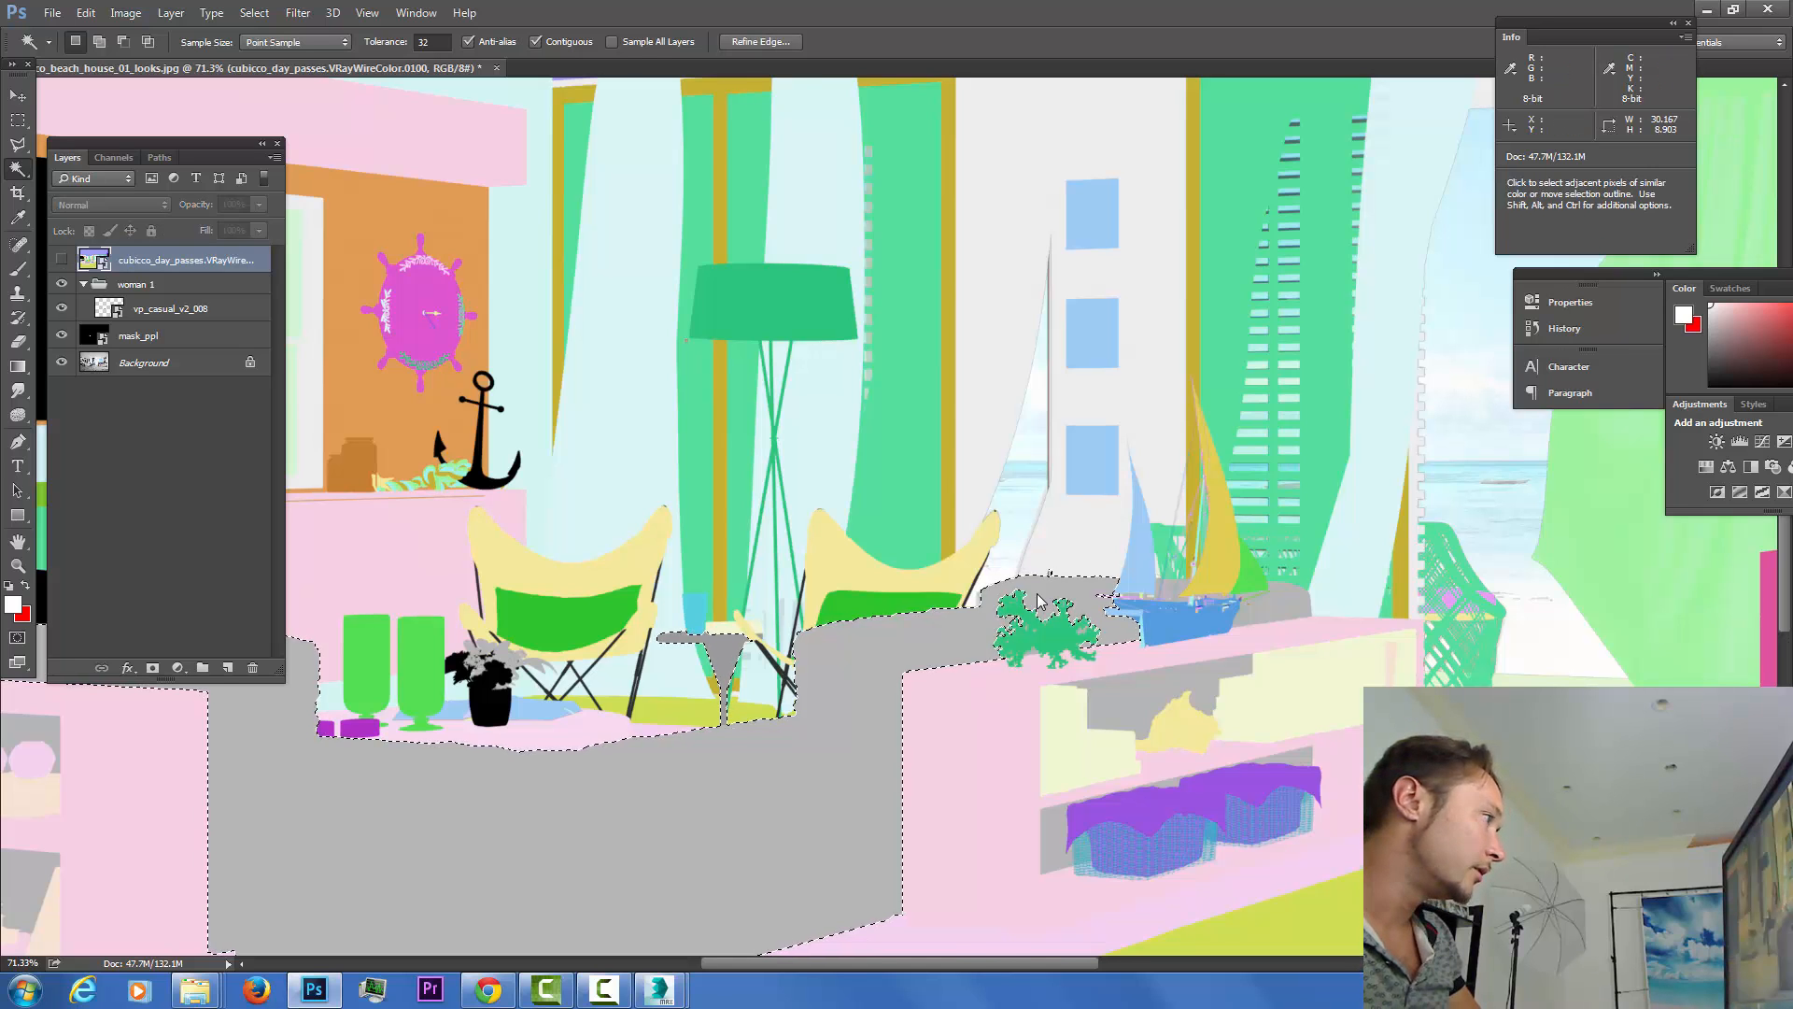
{"action": "key", "text": "ctrl+comma"}
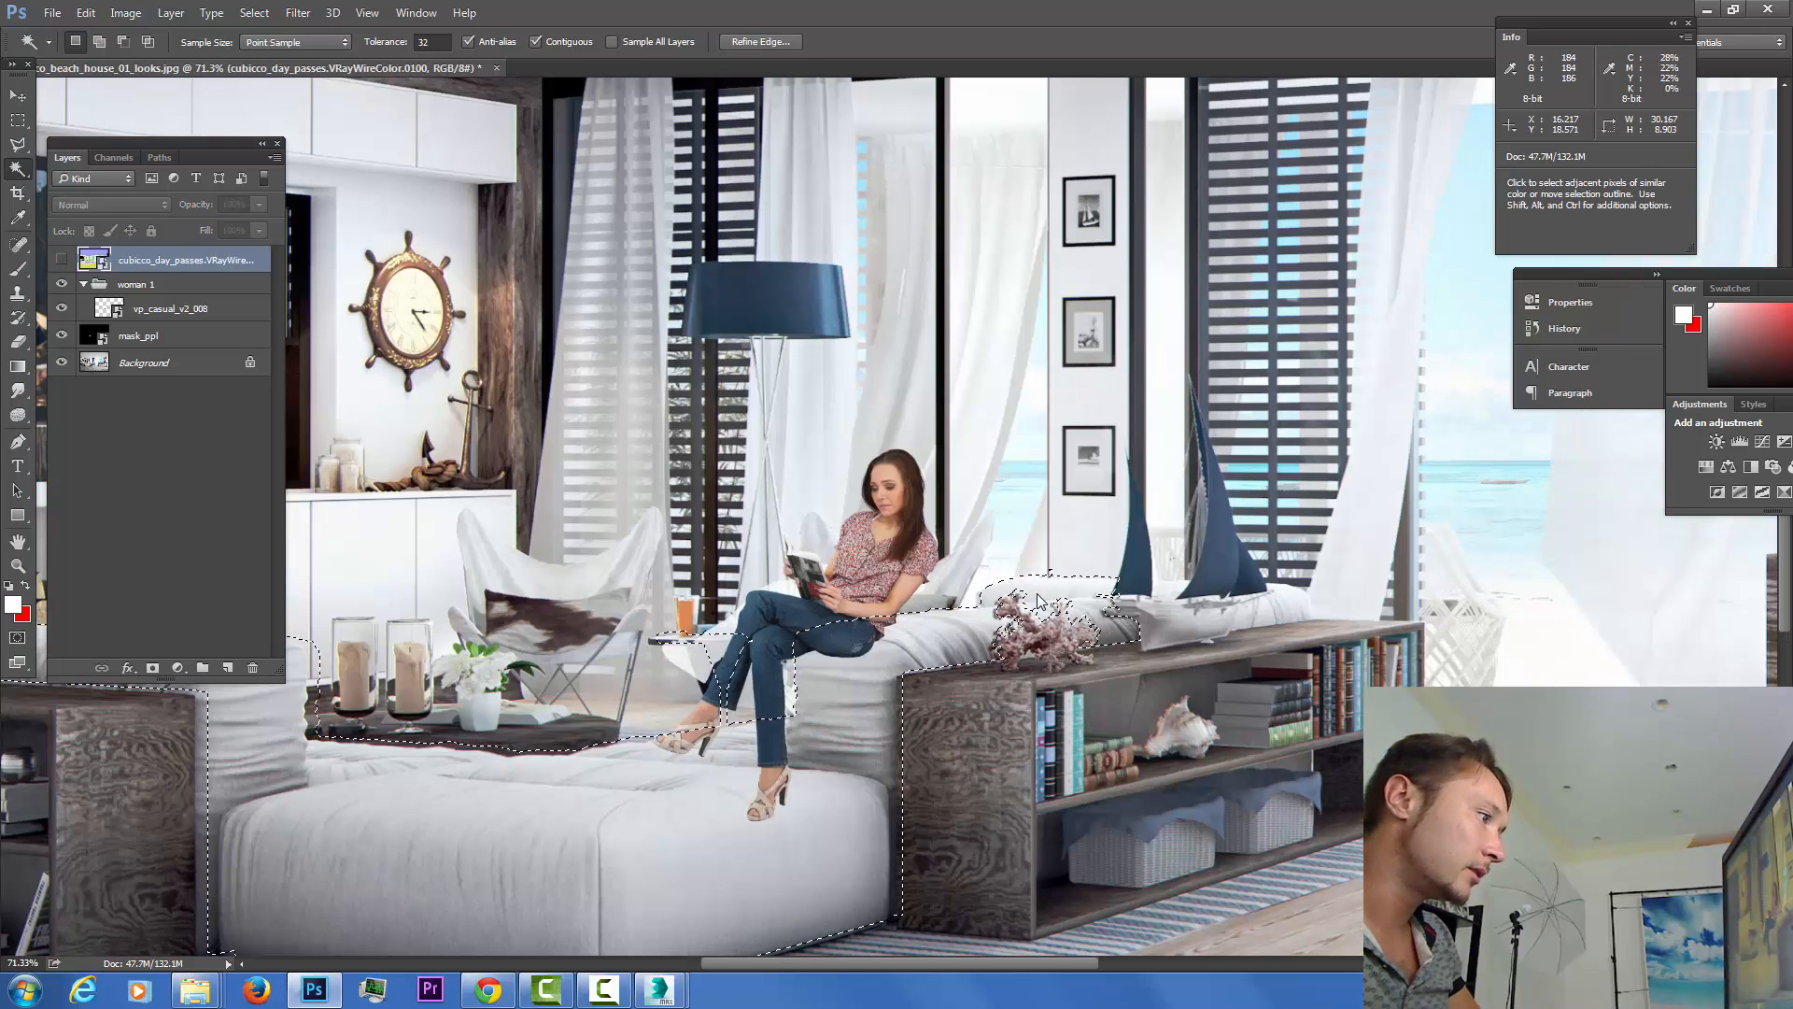
Subtract the stray area around the woman's legs and the side table from the sofa selection with the Rectangular Marquee and Polygonal Lasso.
{"action": "key", "text": "alt"}
{"action": "scroll", "coordinate": [1039, 601], "scroll_direction": "up", "scroll_amount": 5}
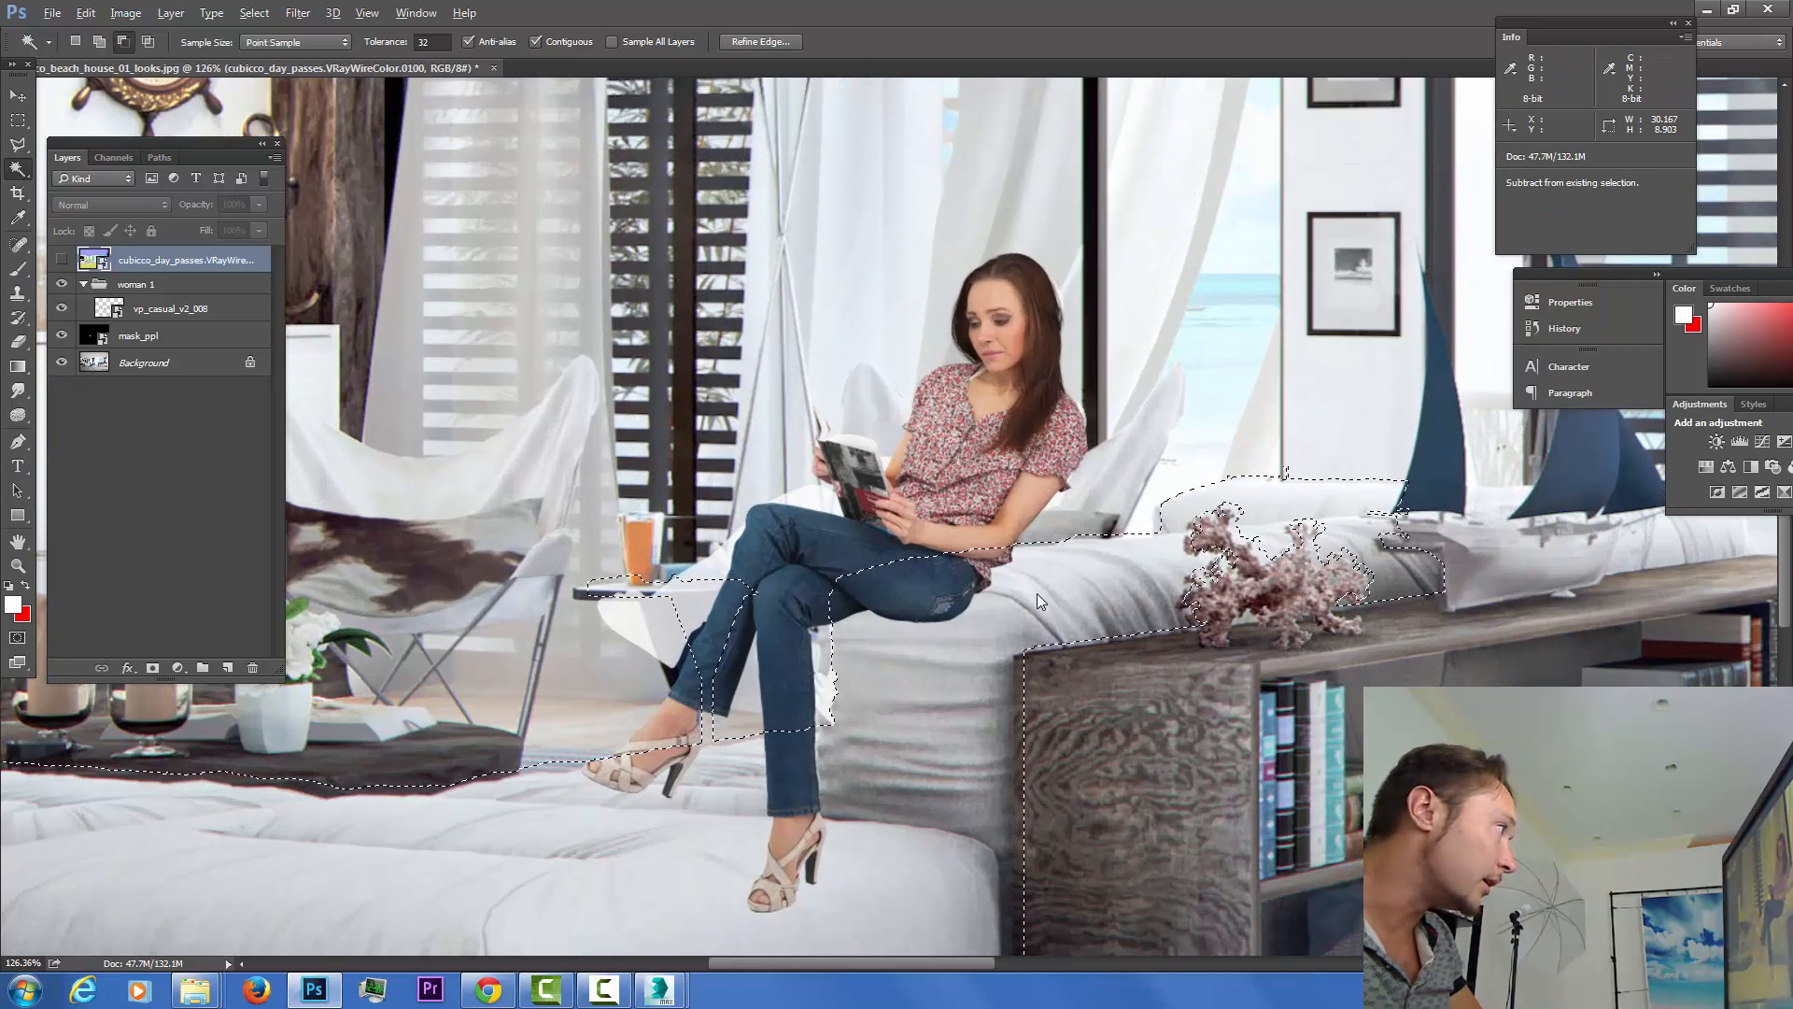
{"action": "key", "text": "m"}
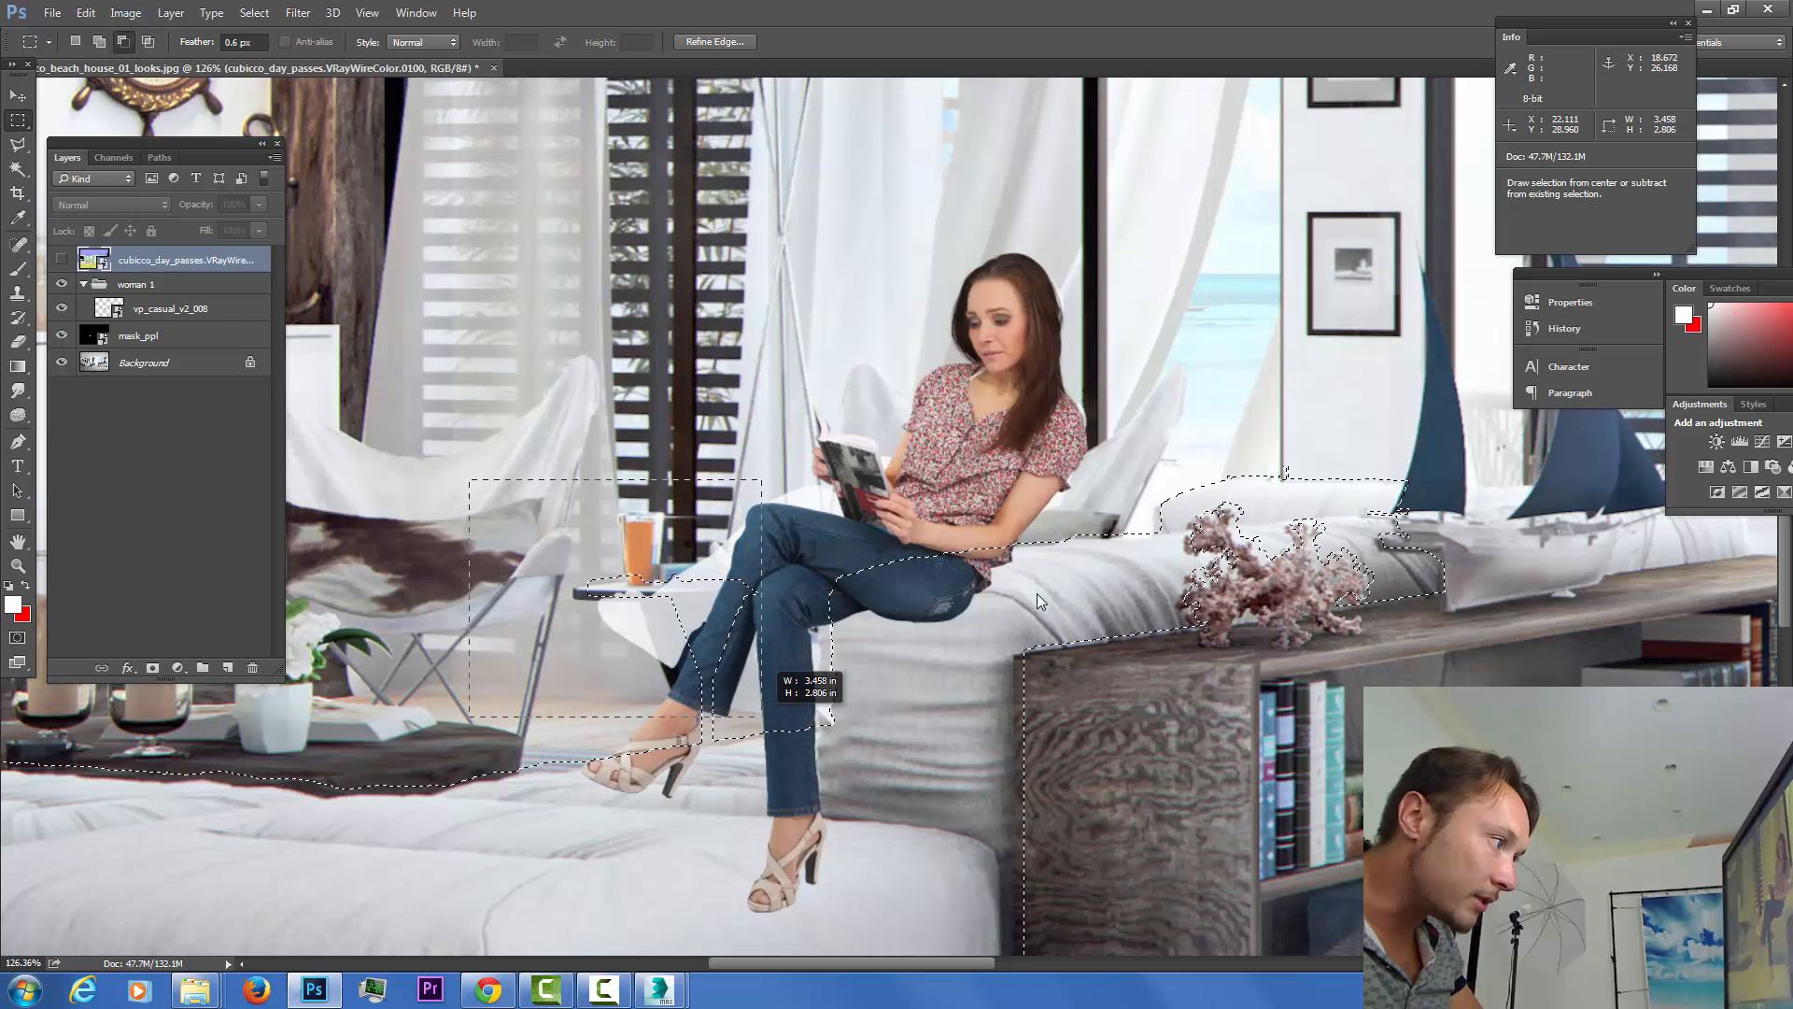
{"action": "scroll", "coordinate": [1039, 601], "scroll_direction": "up", "scroll_amount": 5}
{"action": "scroll", "coordinate": [1039, 600], "scroll_direction": "up", "scroll_amount": 1}
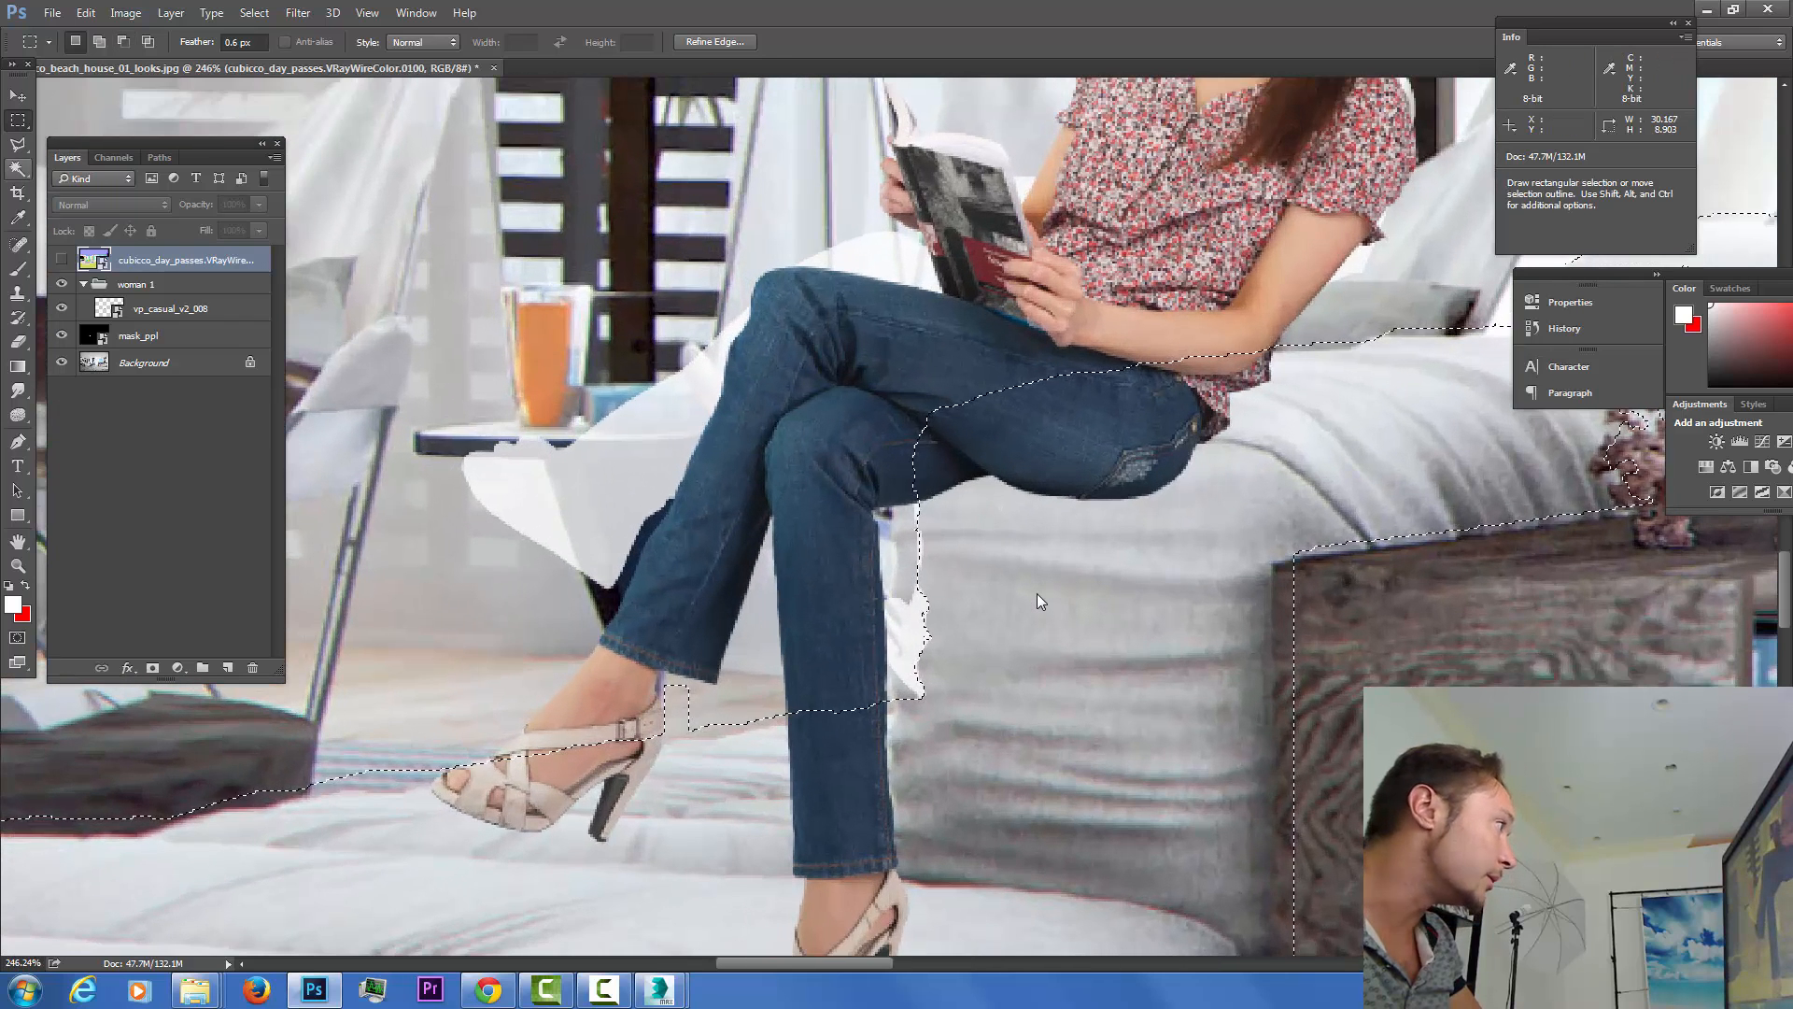
{"action": "key", "text": "l"}
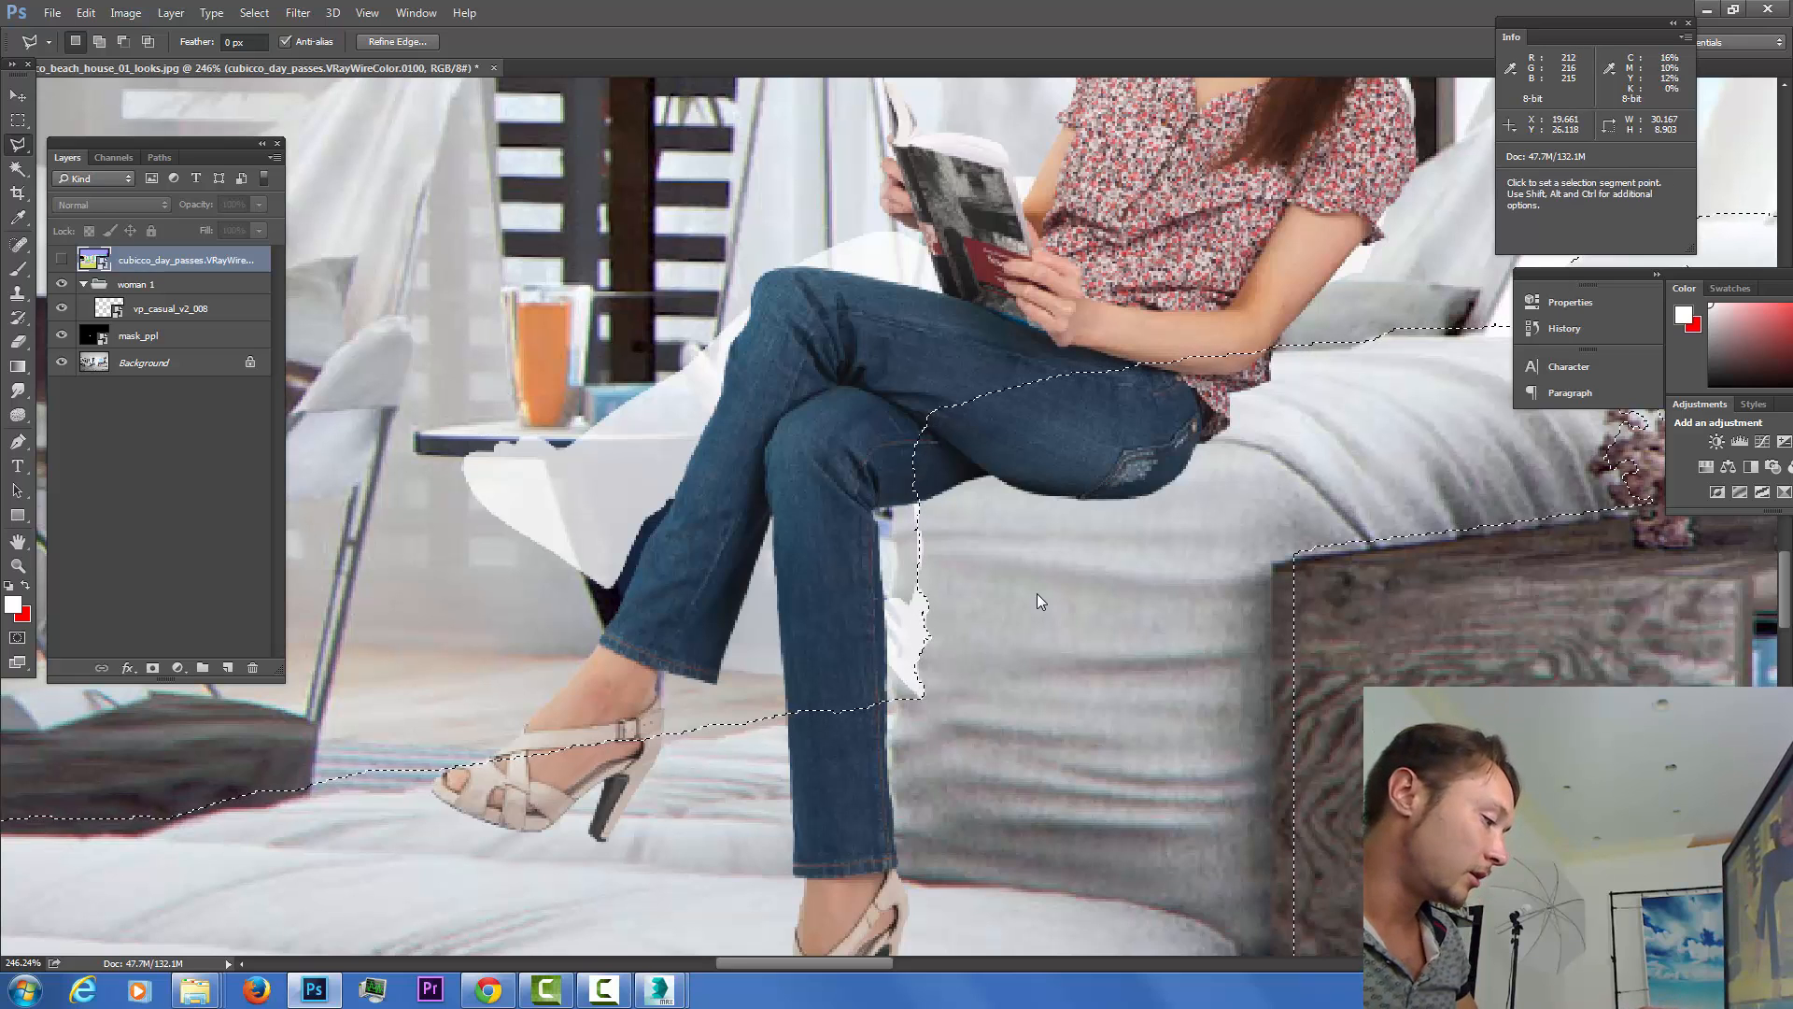
Nudge the selection outline until it lines up with the edges of the sofa and the wooden shelf.
{"action": "key", "text": "m"}
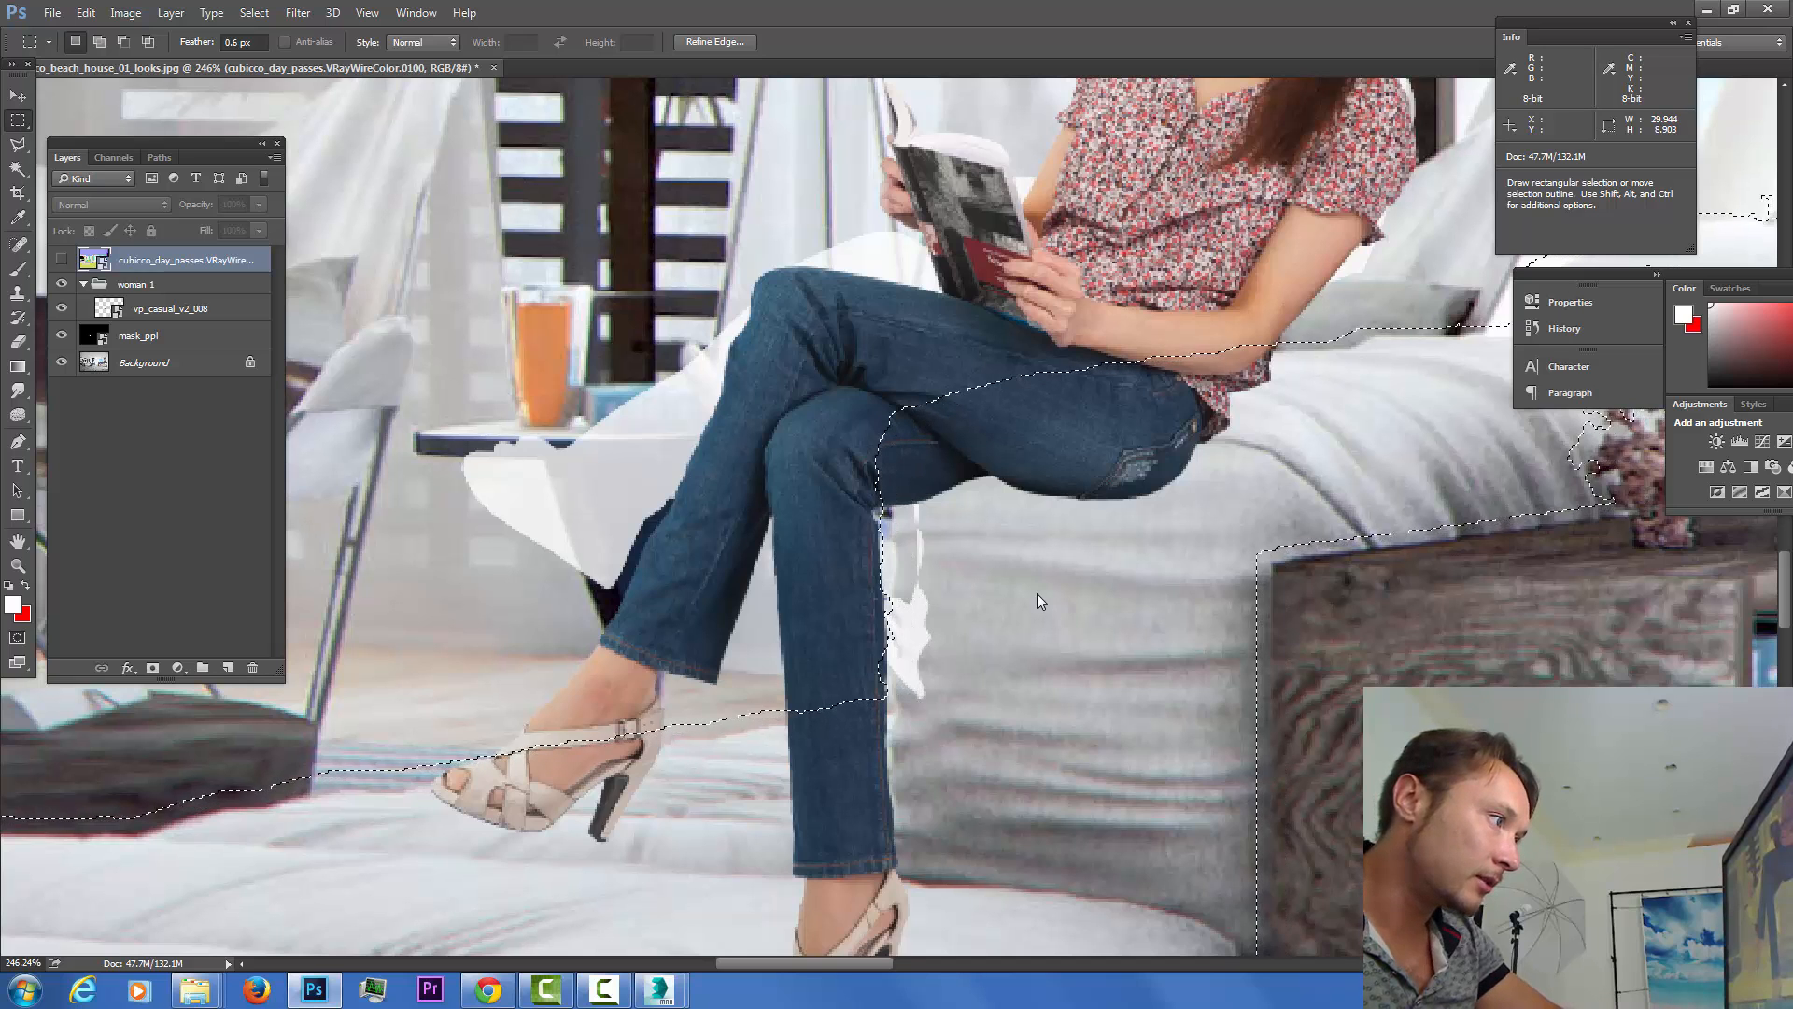
{"action": "key", "text": "Right"}
{"action": "key", "text": "Right"}
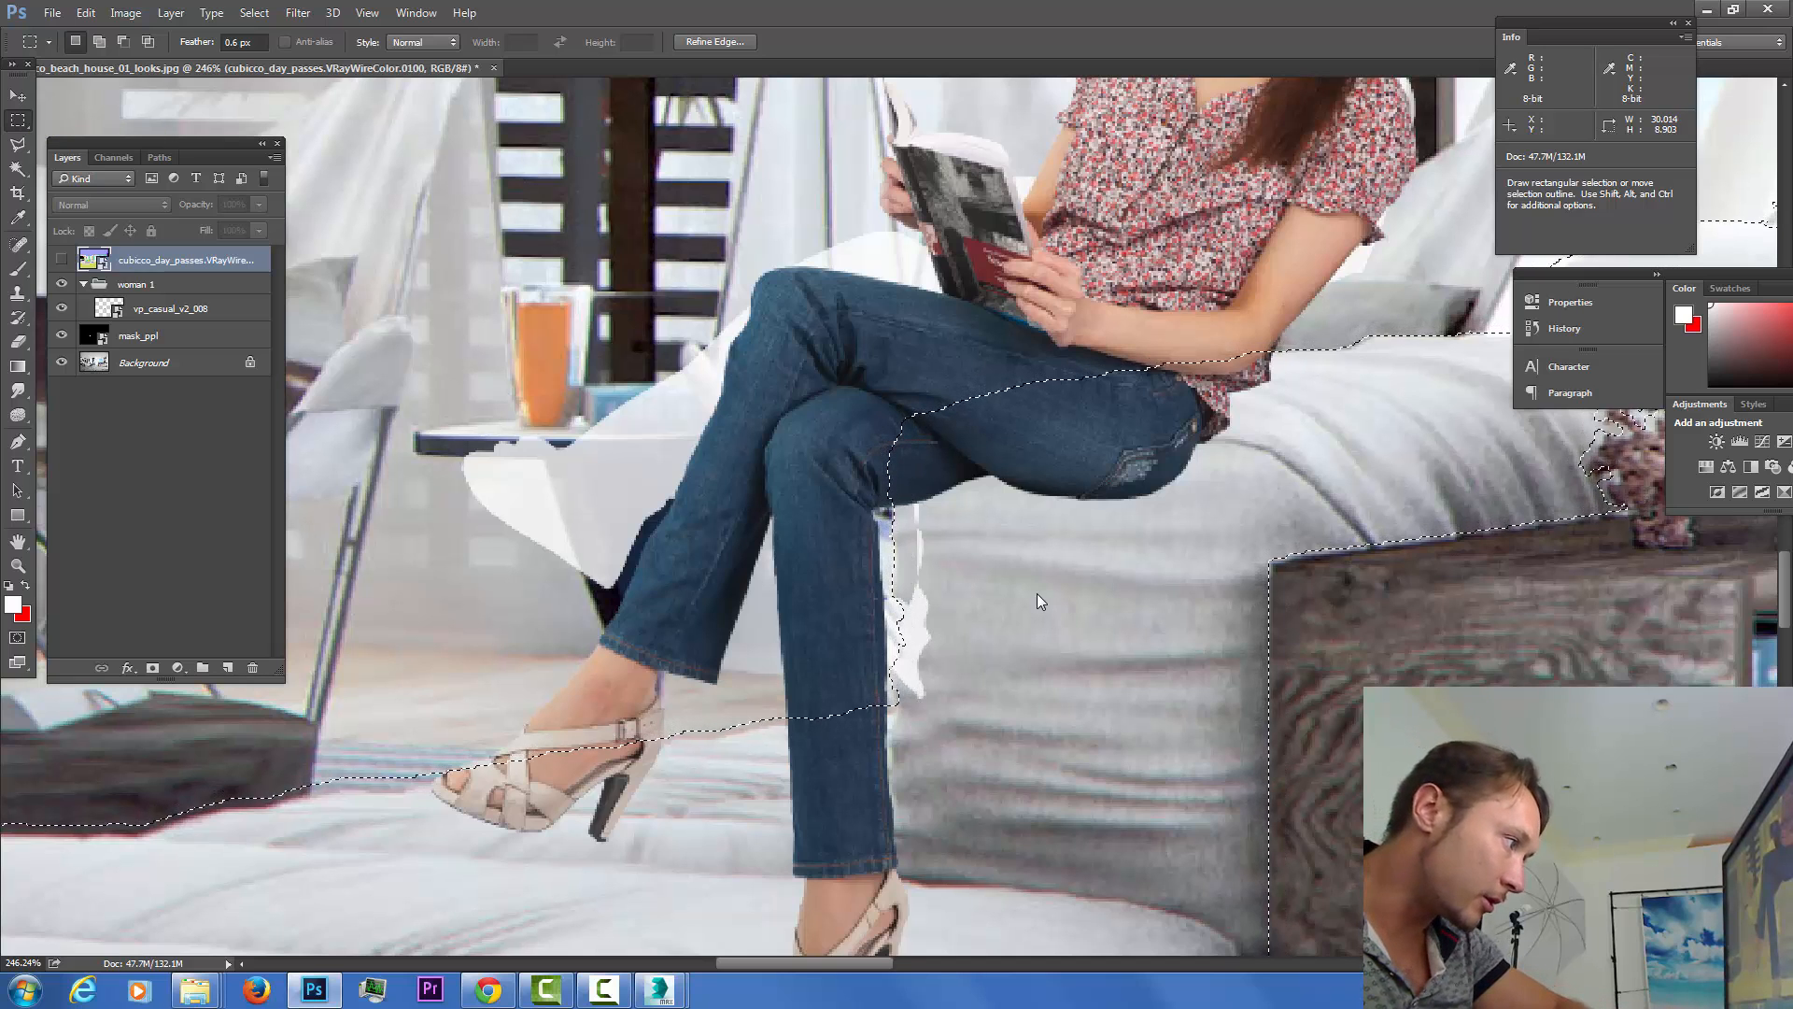
{"action": "key", "text": "Down"}
{"action": "key", "text": "Down"}
{"action": "key", "text": "Down"}
{"action": "key", "text": "Left"}
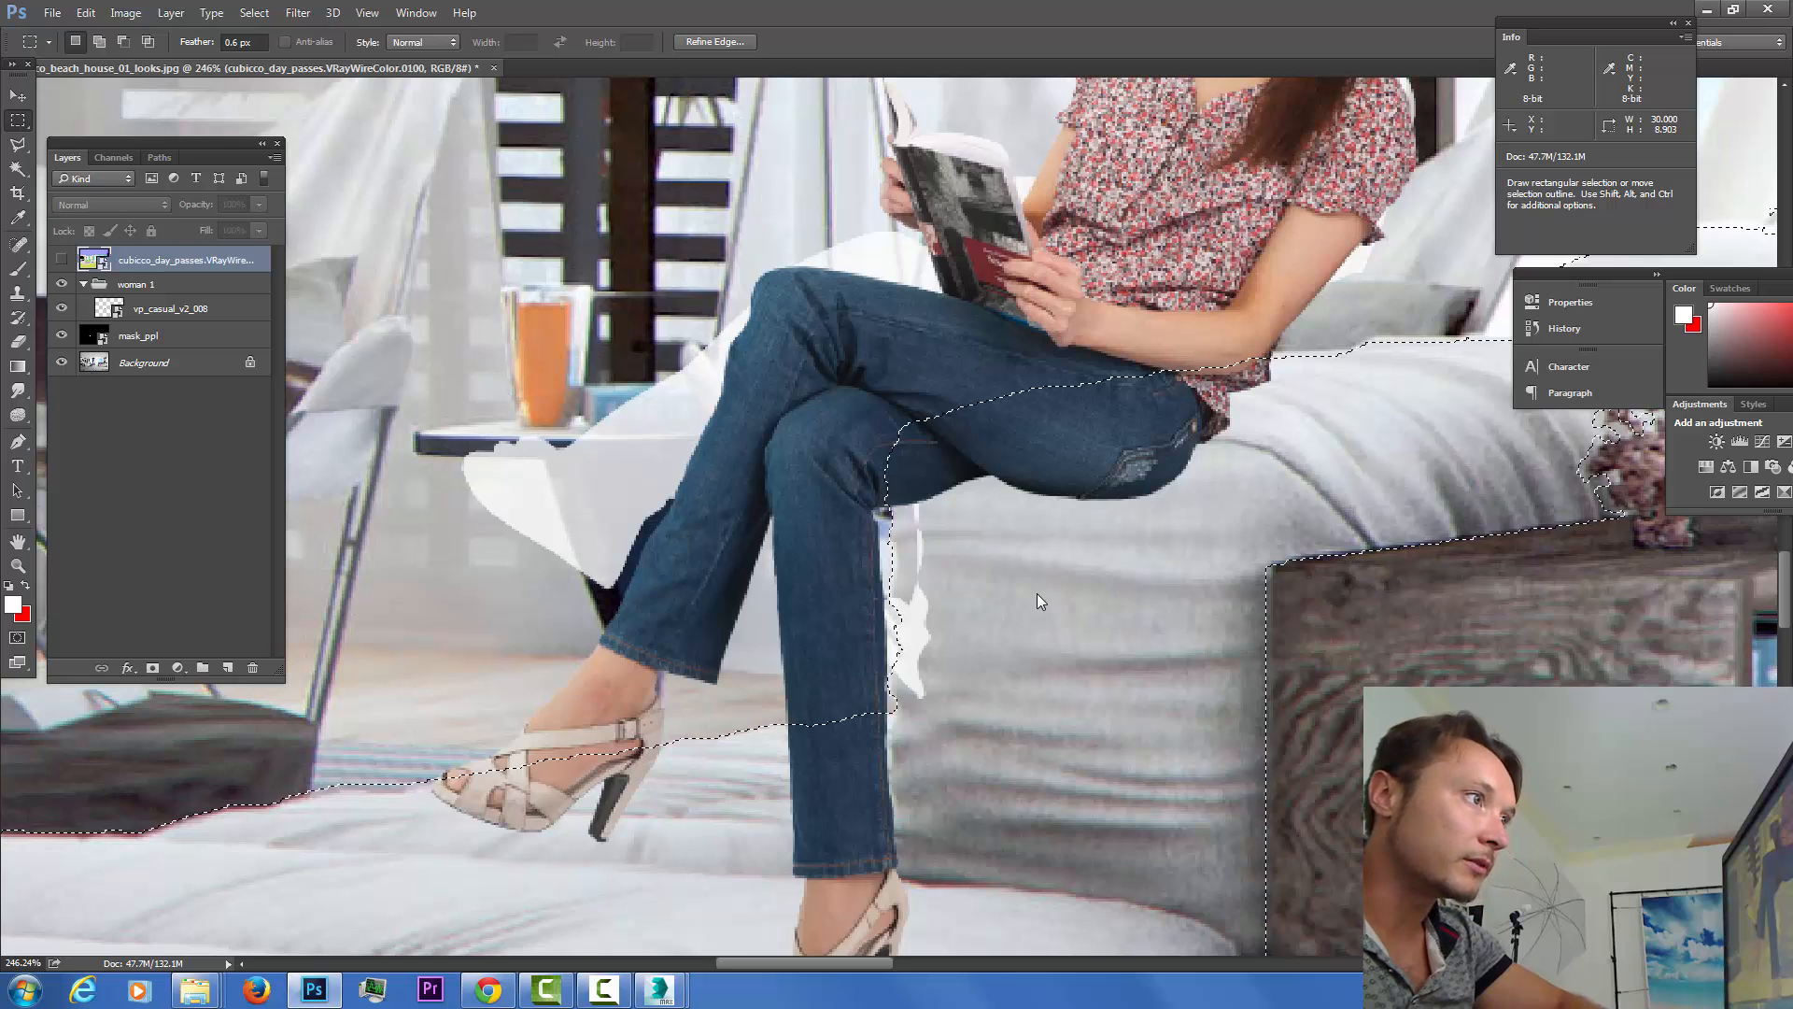
{"action": "key", "text": "Up"}
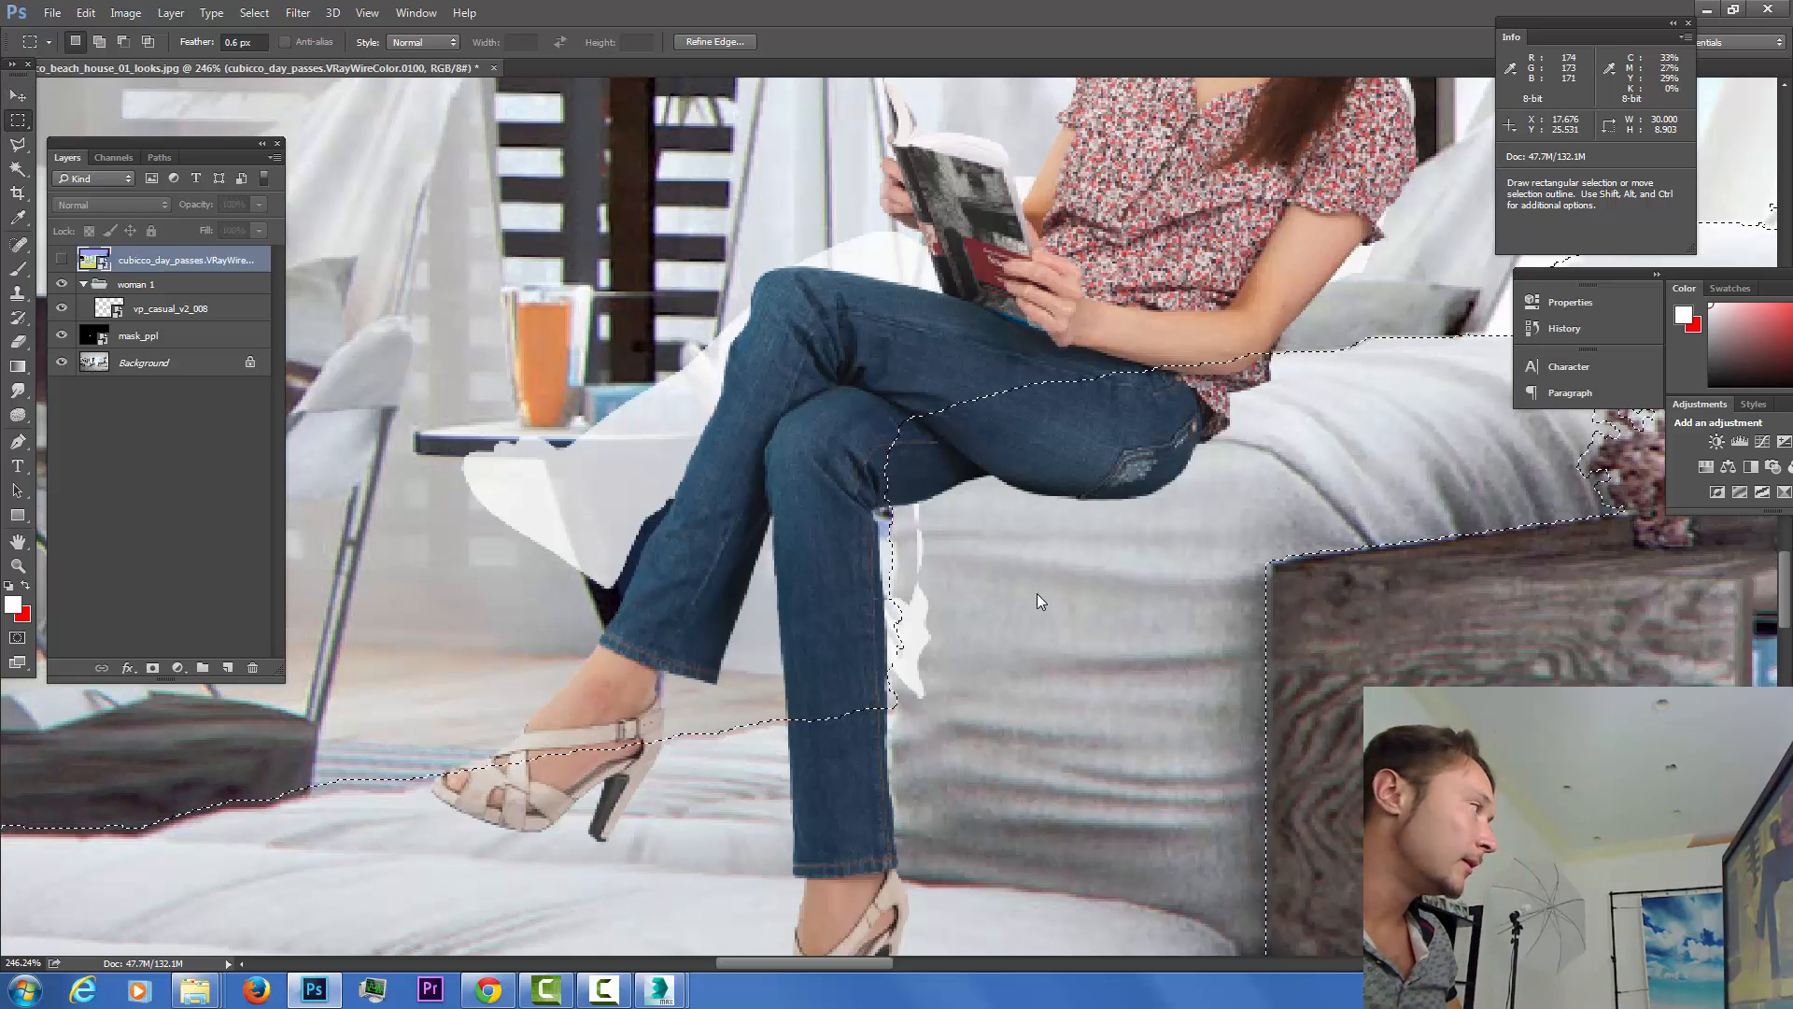
Invert the sofa selection, add it as a layer mask to the vp_casual_v2_008 layer, and hide the mask_ppl layer.
{"action": "key", "text": "alt+y"}
{"action": "key", "text": "Right"}
{"action": "key", "text": "Down"}
{"action": "key", "text": "Down"}
{"action": "key", "text": "Down"}
{"action": "key", "text": "Down"}
{"action": "key", "text": "Up"}
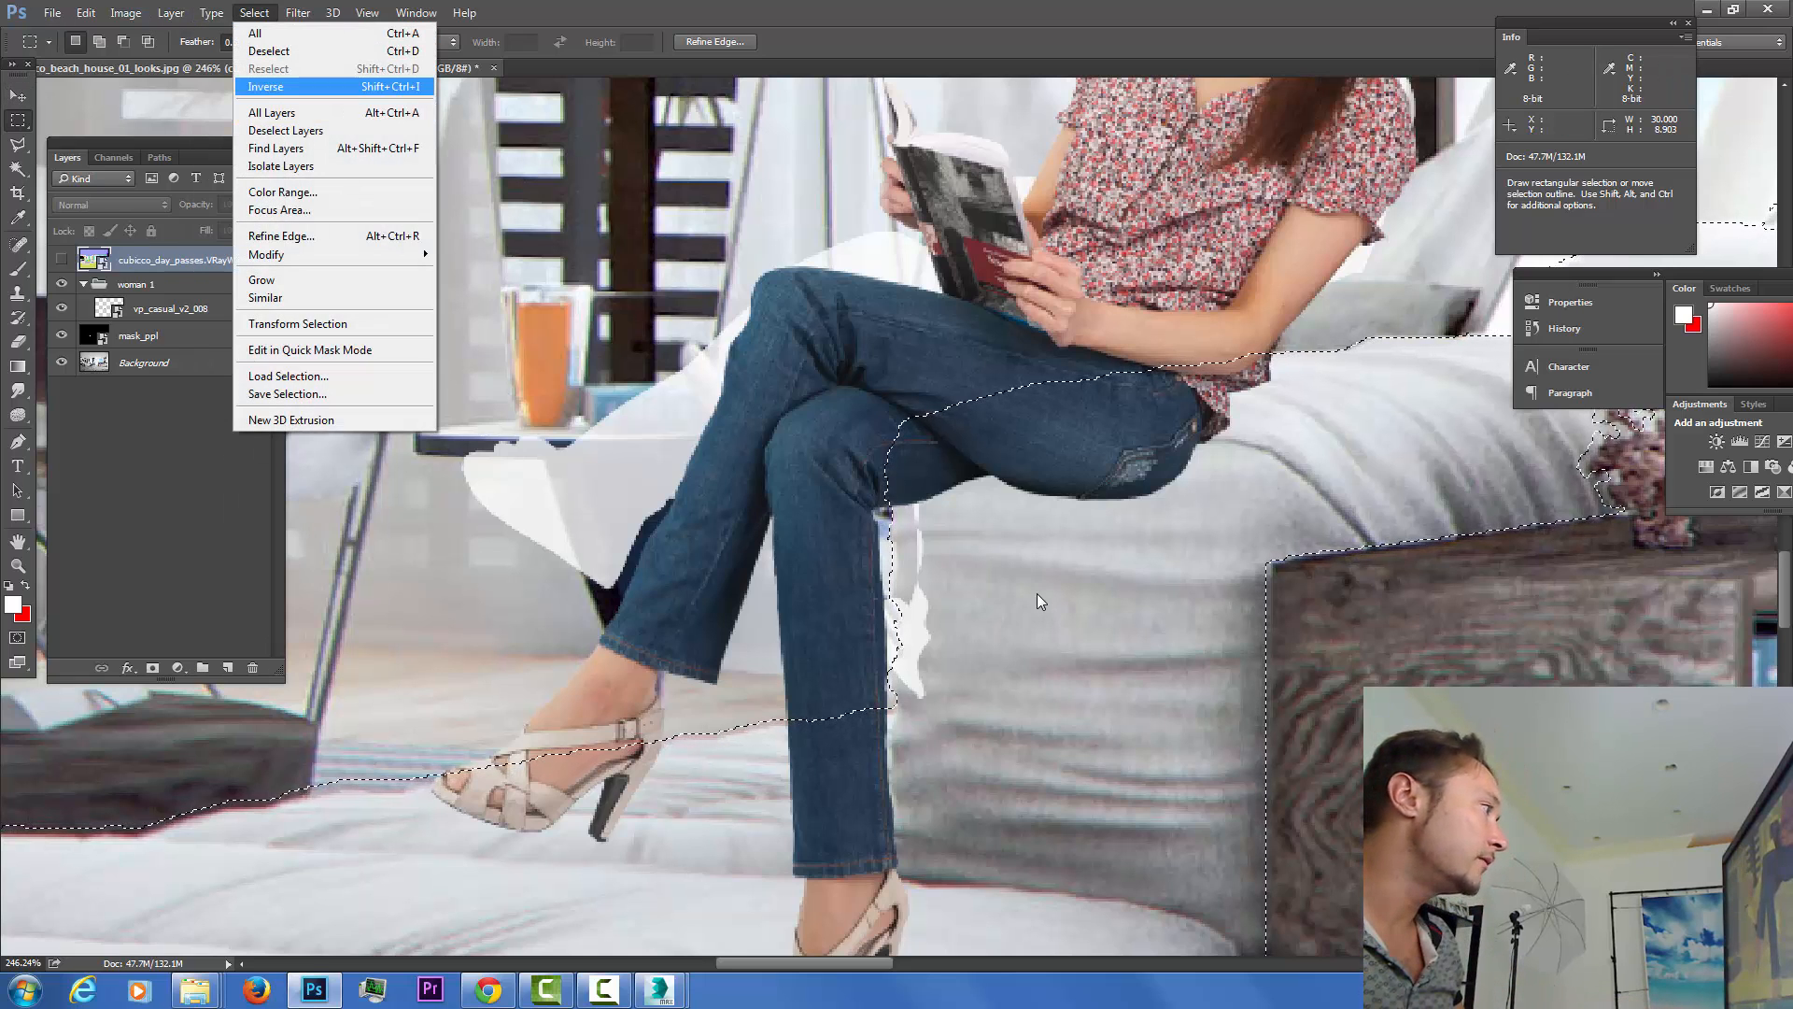
{"action": "key", "text": "Return"}
{"action": "left_click", "coordinate": [139, 335]}
{"action": "left_click", "coordinate": [170, 308]}
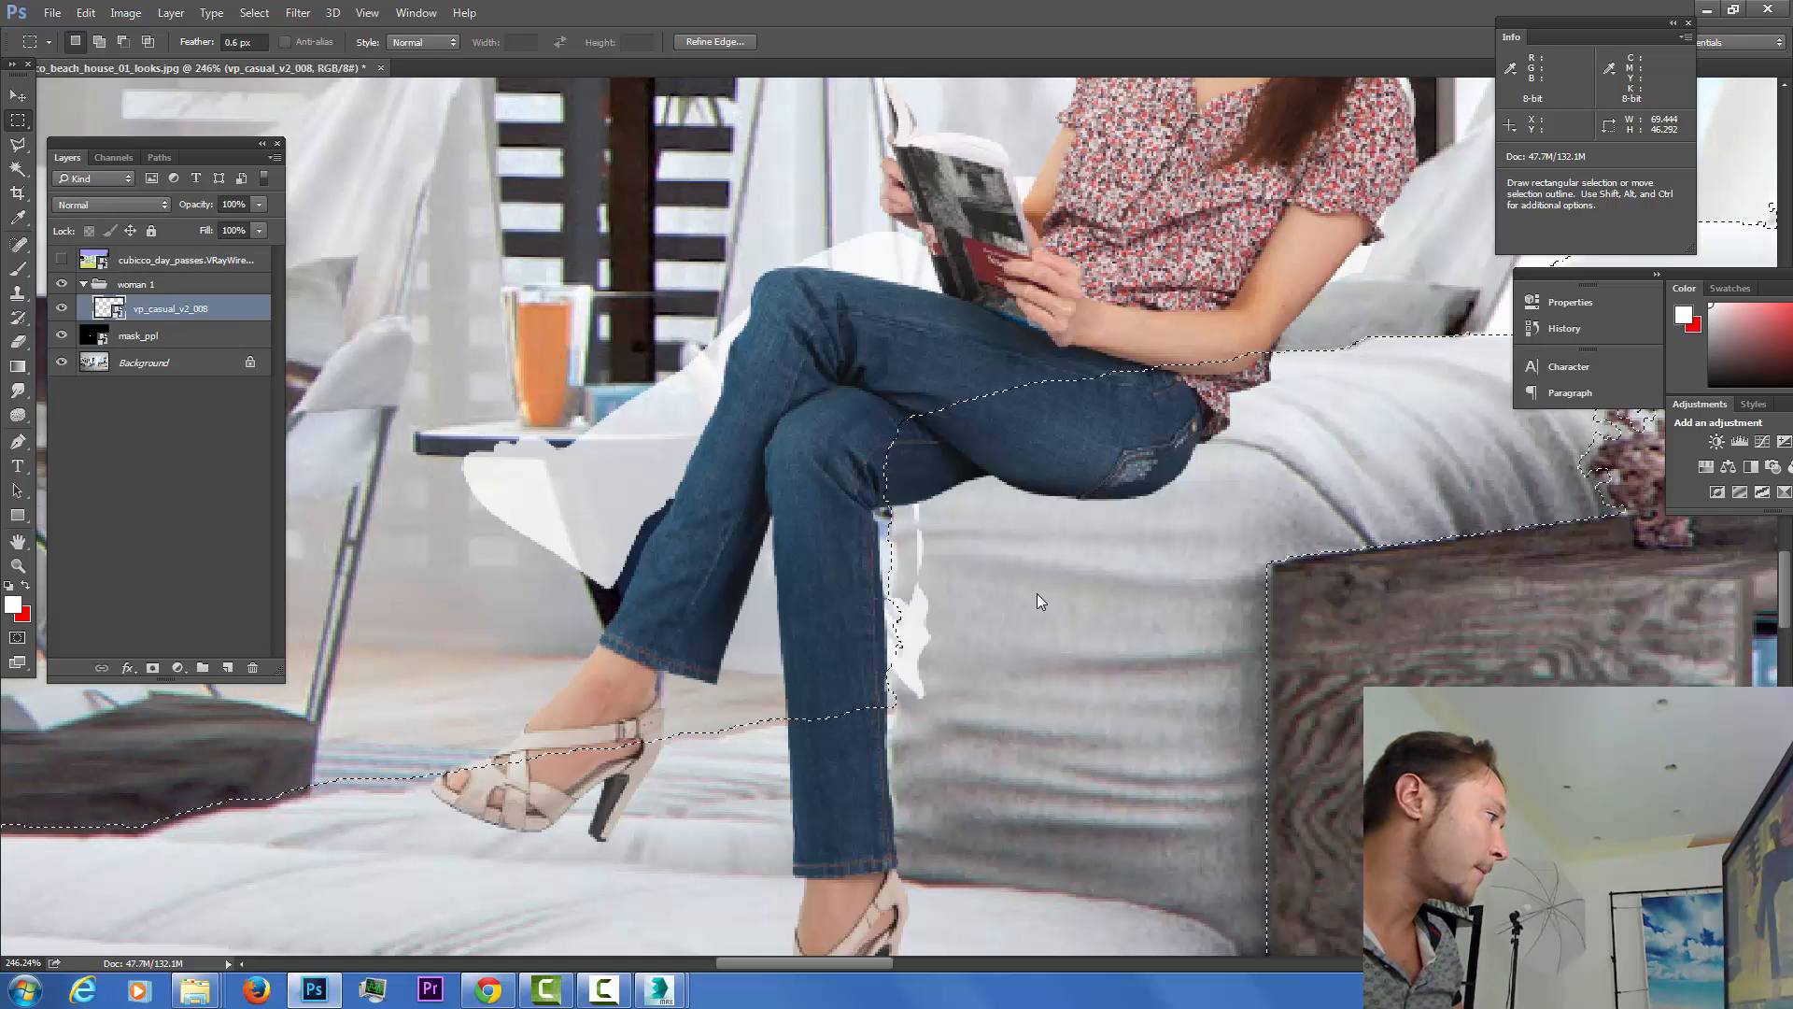
{"action": "left_click", "coordinate": [152, 667]}
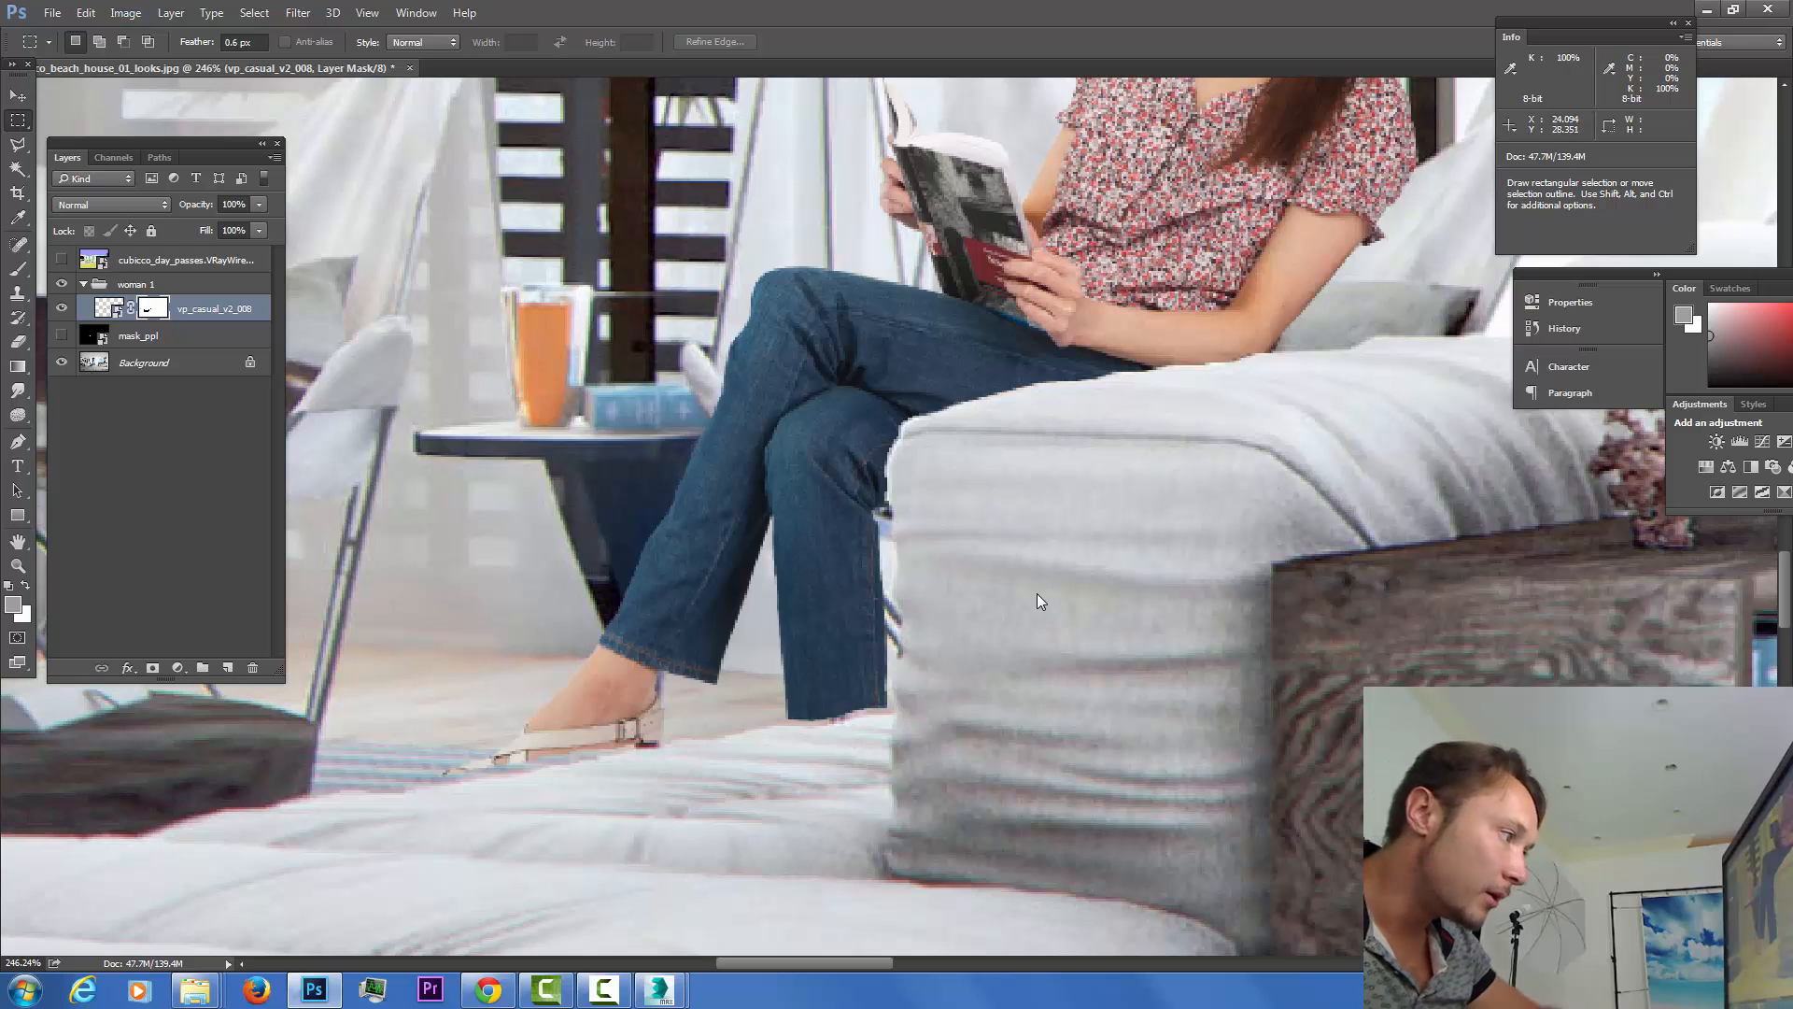
Touch up the layer mask around the woman's front shoe in black and white with a 20 px brush at 0% hardness.
{"action": "key", "text": "b"}
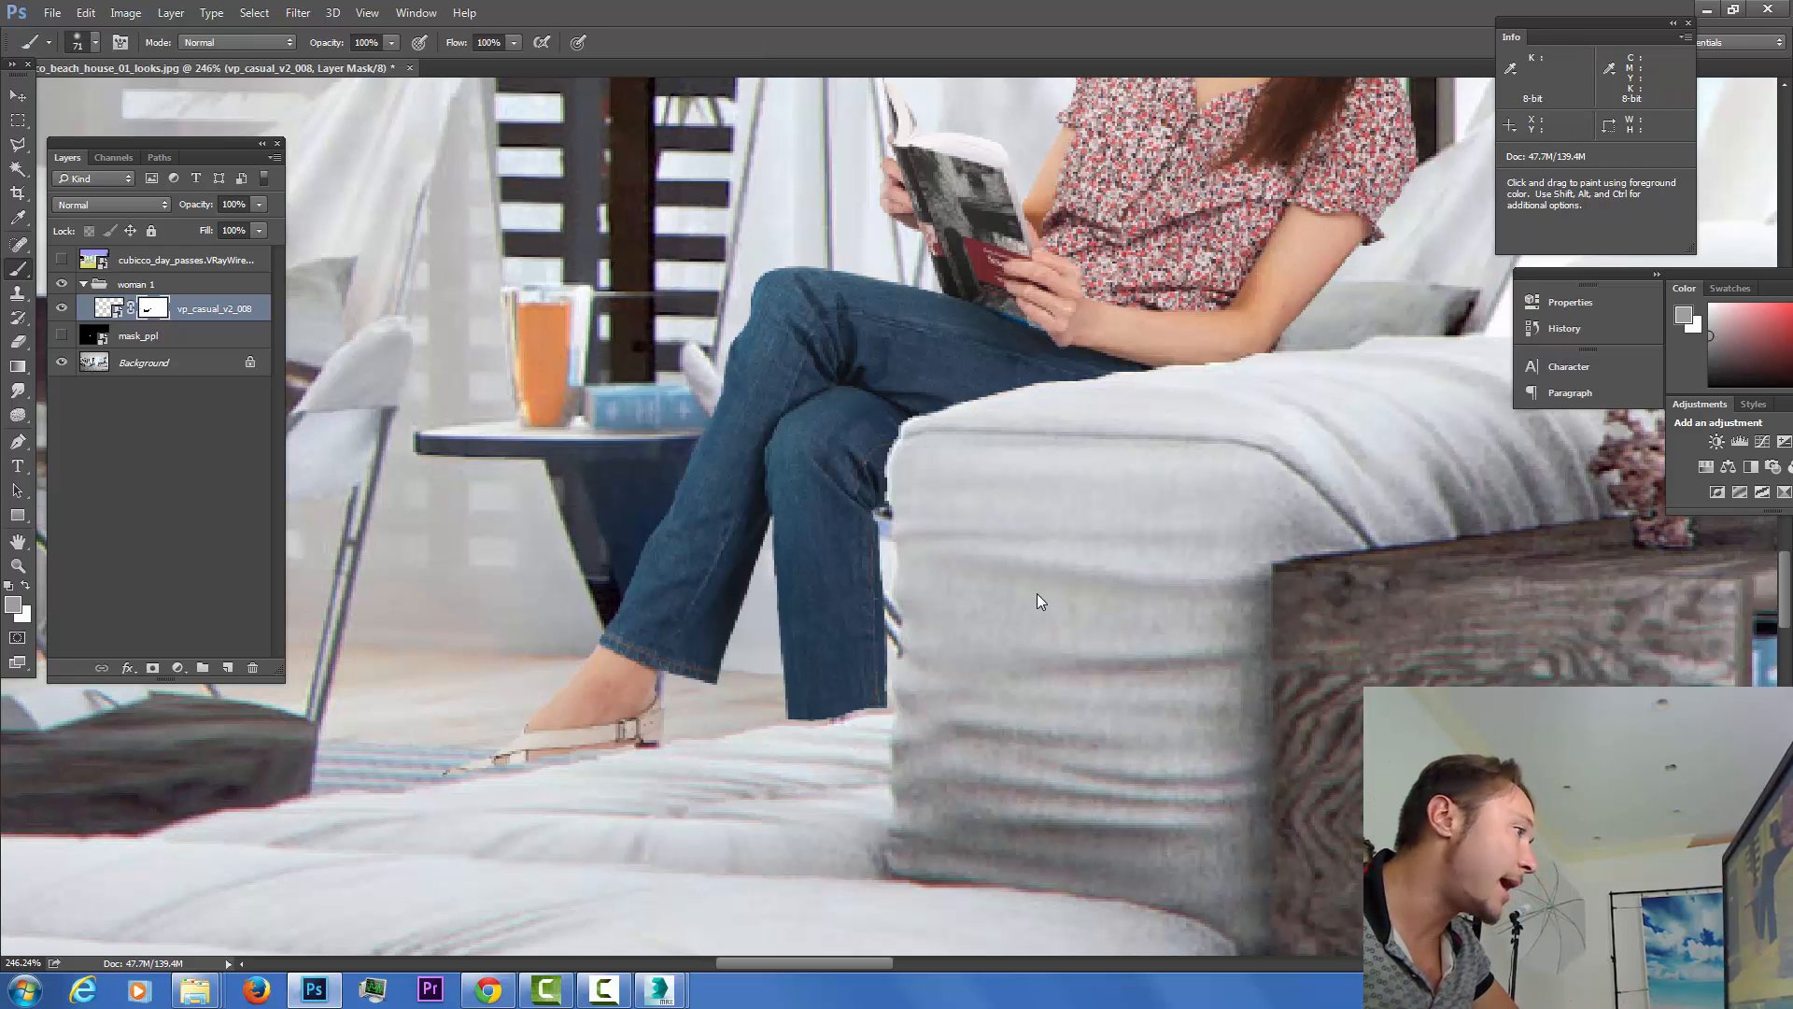
{"action": "right_click", "coordinate": [1041, 601]}
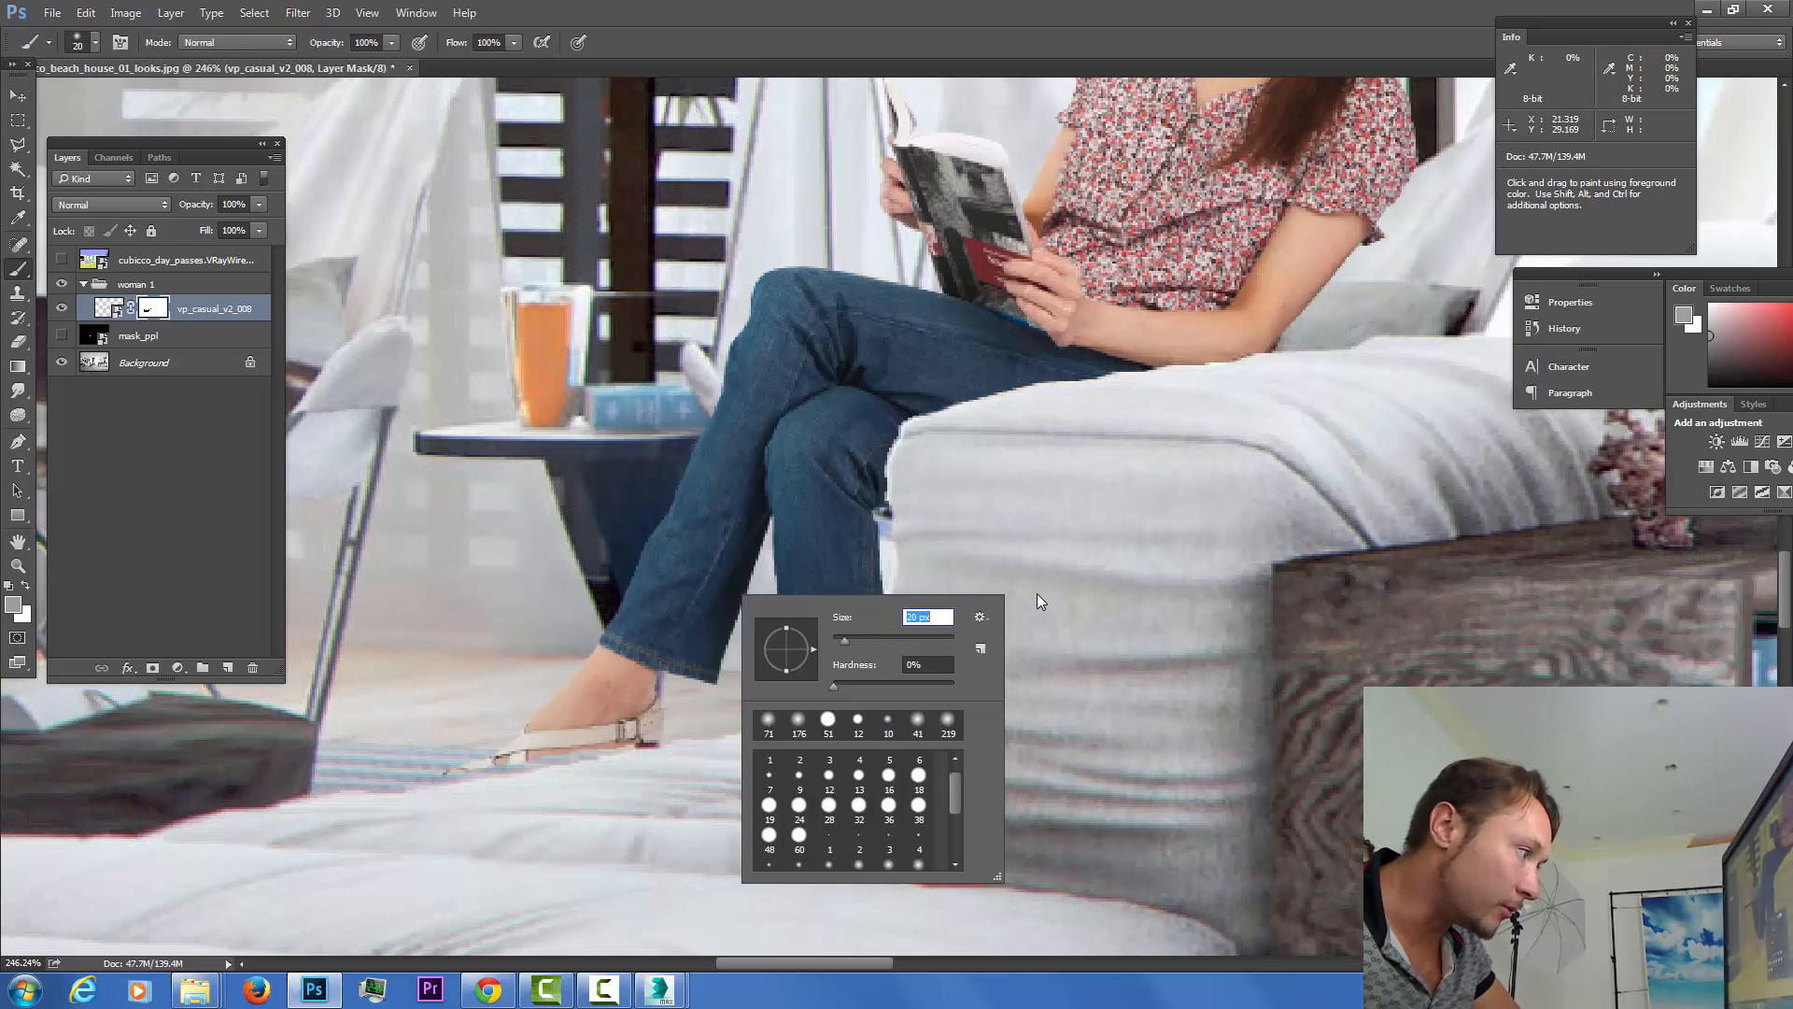
{"action": "key", "text": "Return"}
{"action": "key", "text": "d"}
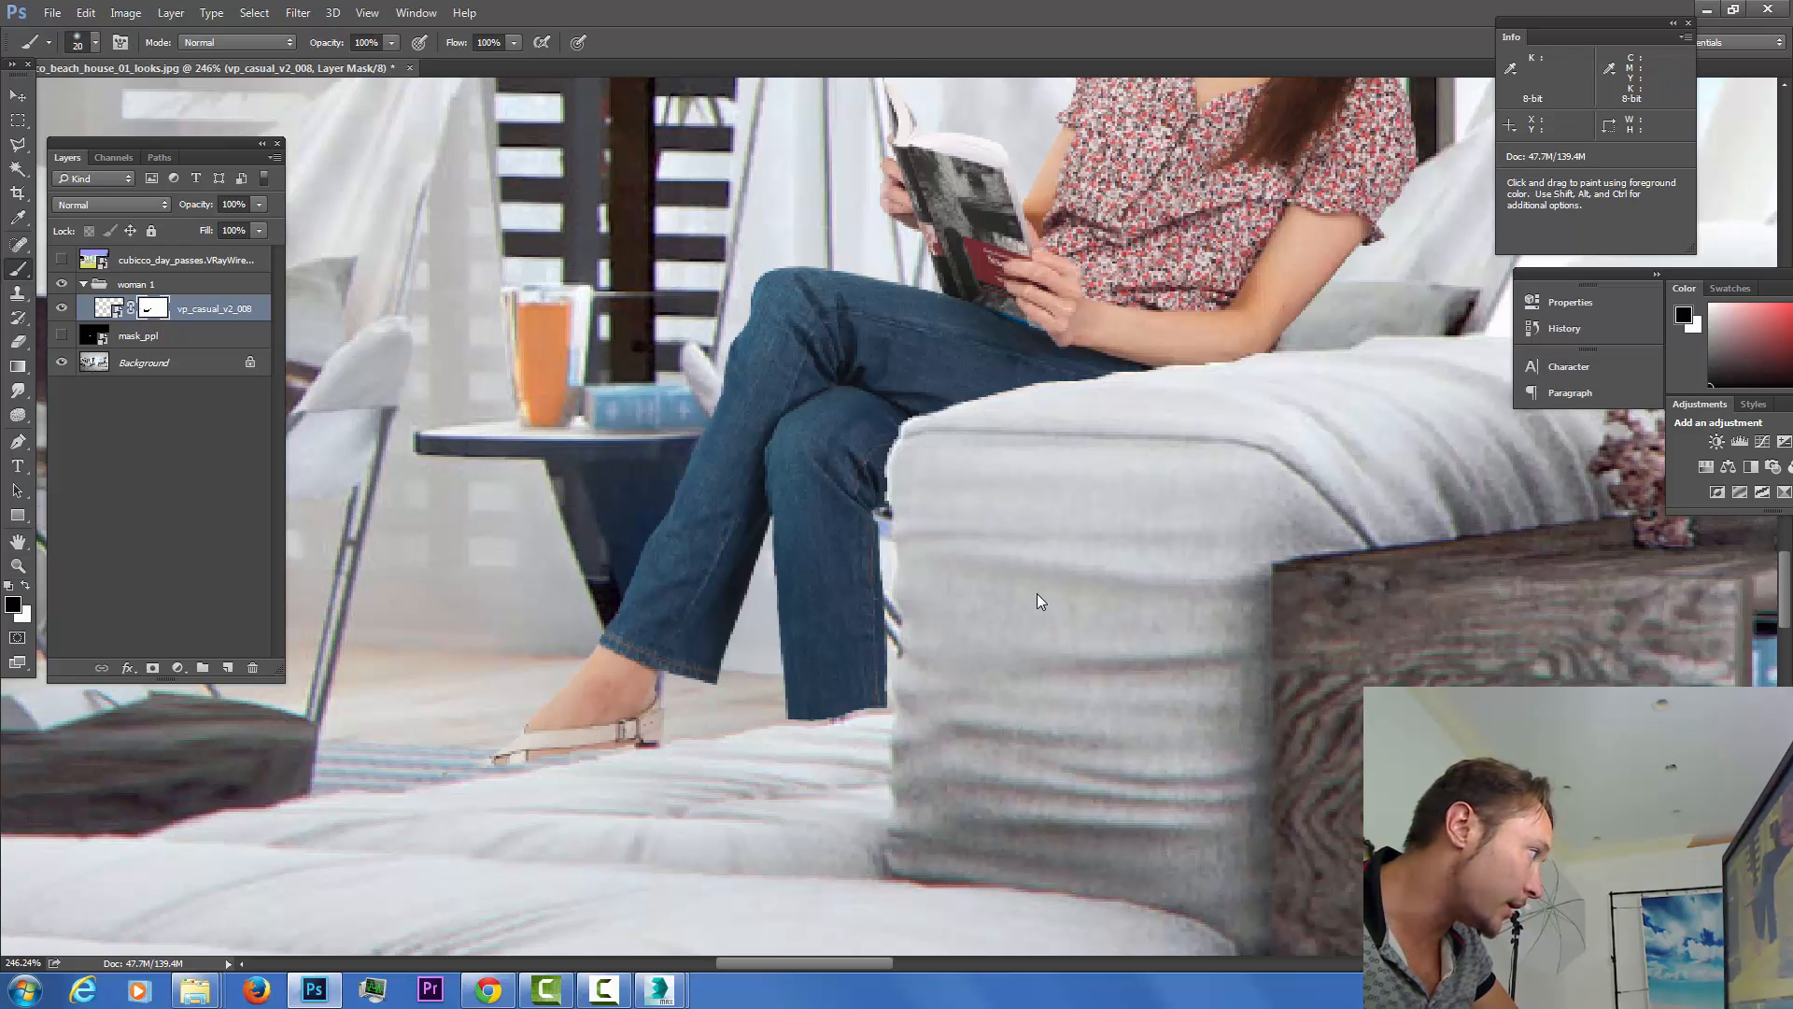
{"action": "key", "text": "x"}
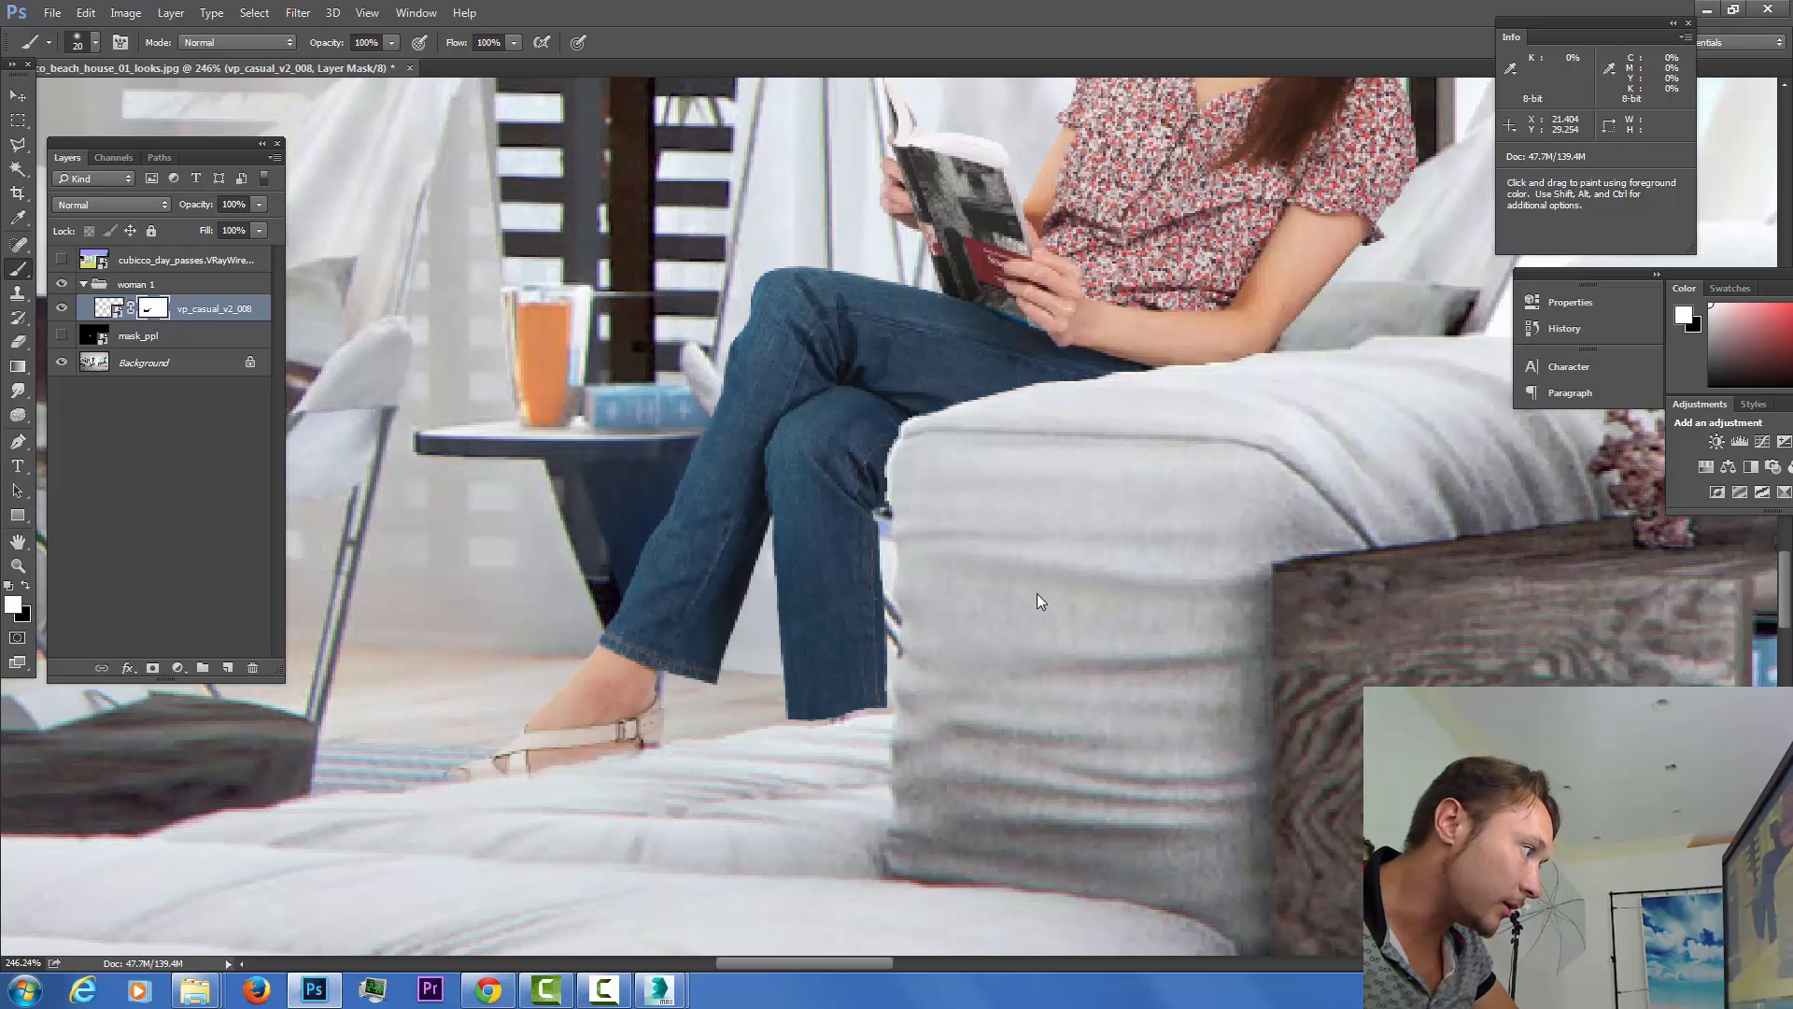
{"action": "key", "text": "x"}
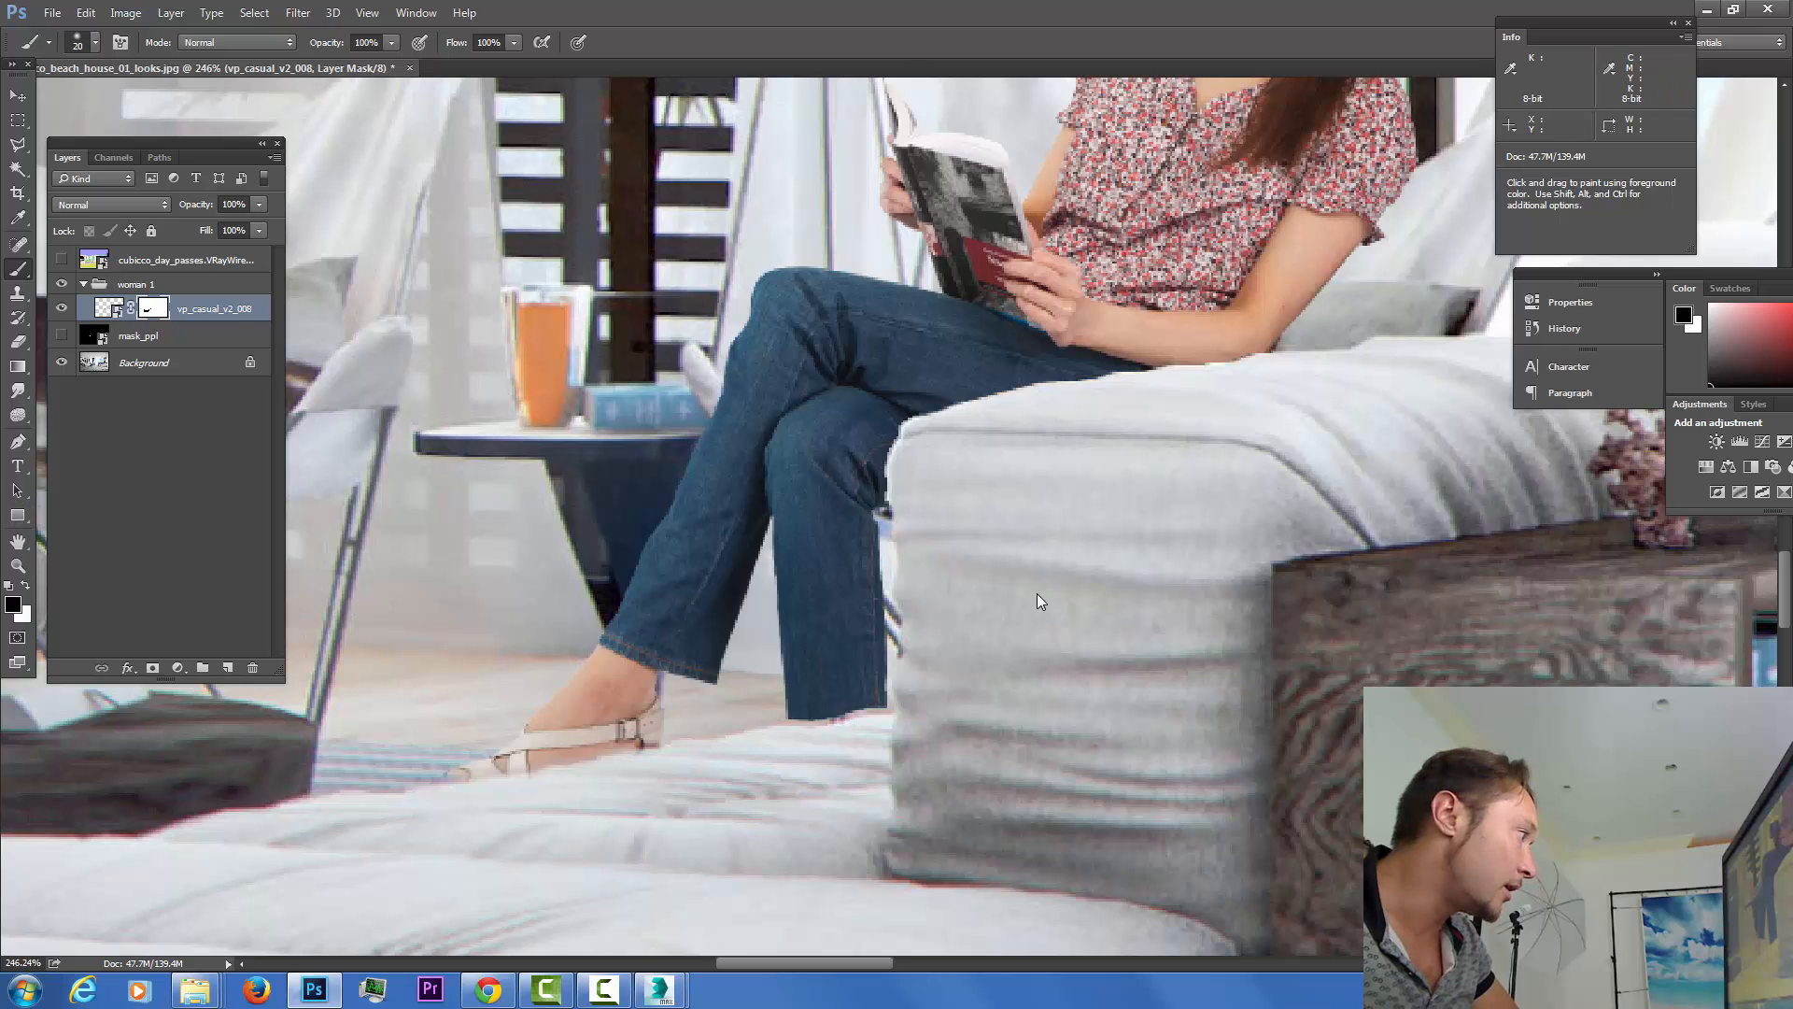
Set the brush size to 6 px and paint white on the mask to close the gap between the jeans leg and the sofa seat.
{"action": "scroll", "coordinate": [1041, 601], "scroll_direction": "up", "scroll_amount": 3}
{"action": "right_click", "coordinate": [1039, 601]}
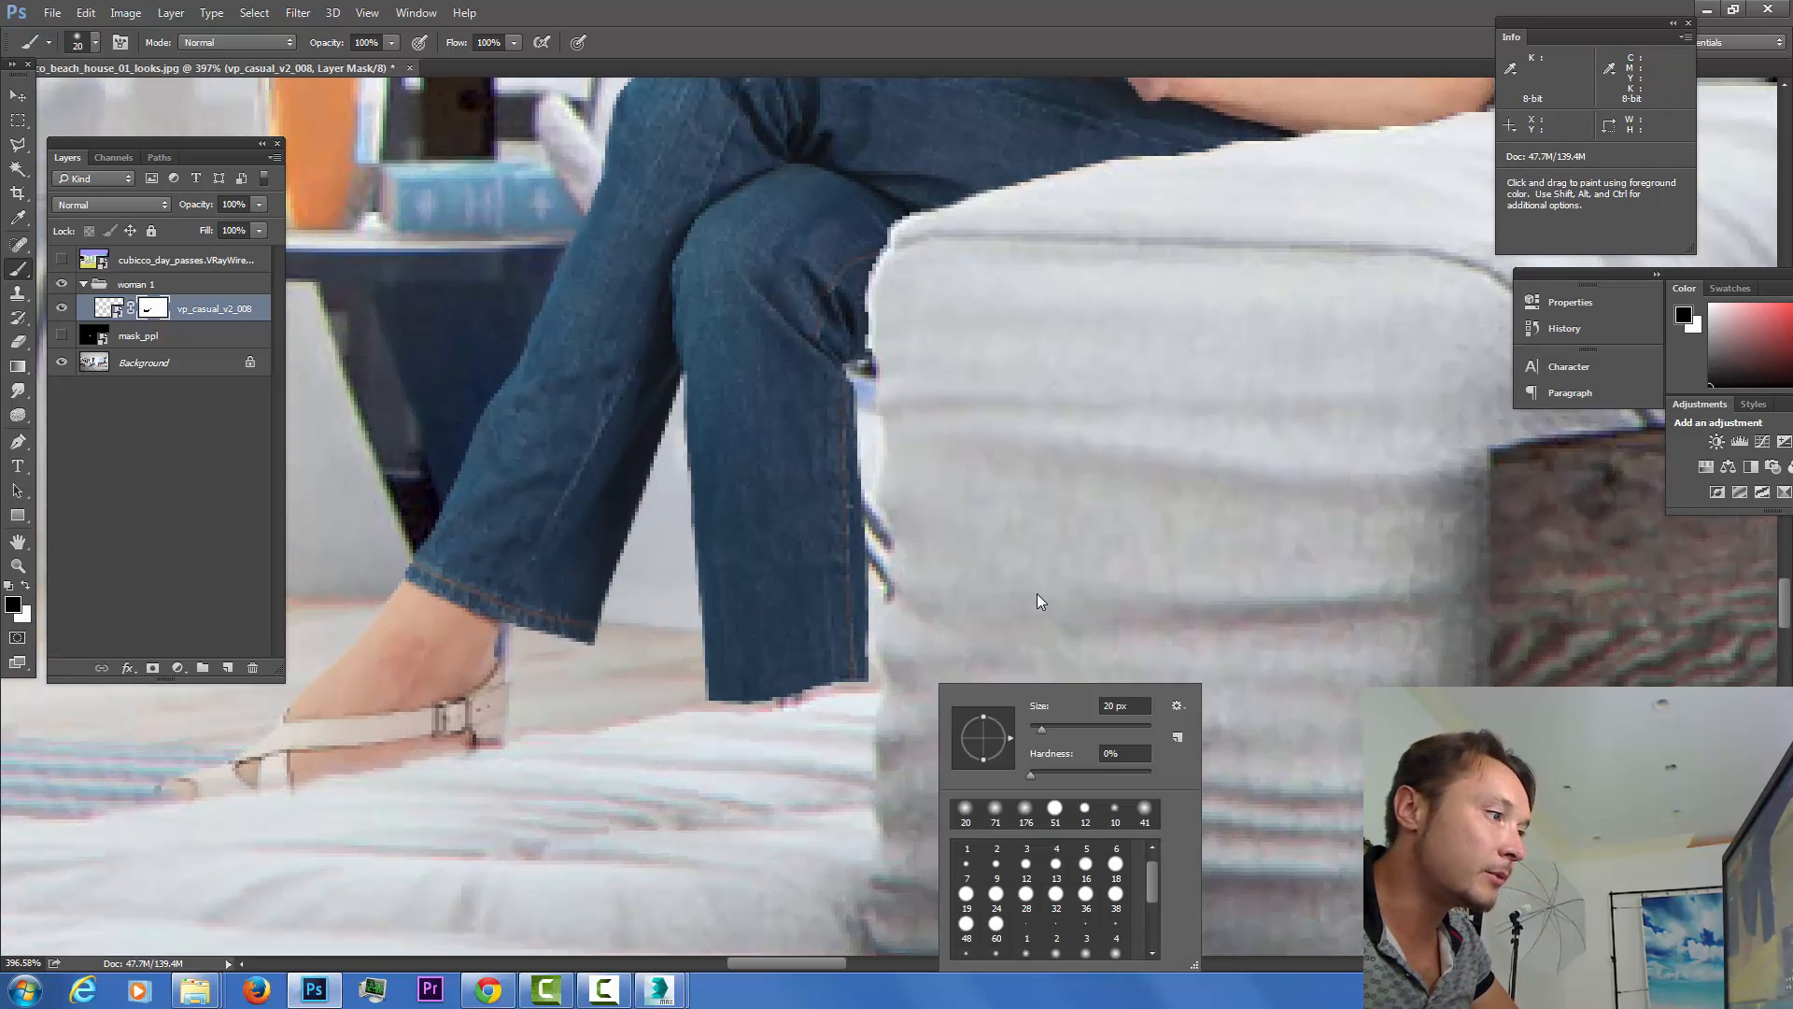
{"action": "type", "text": "6"}
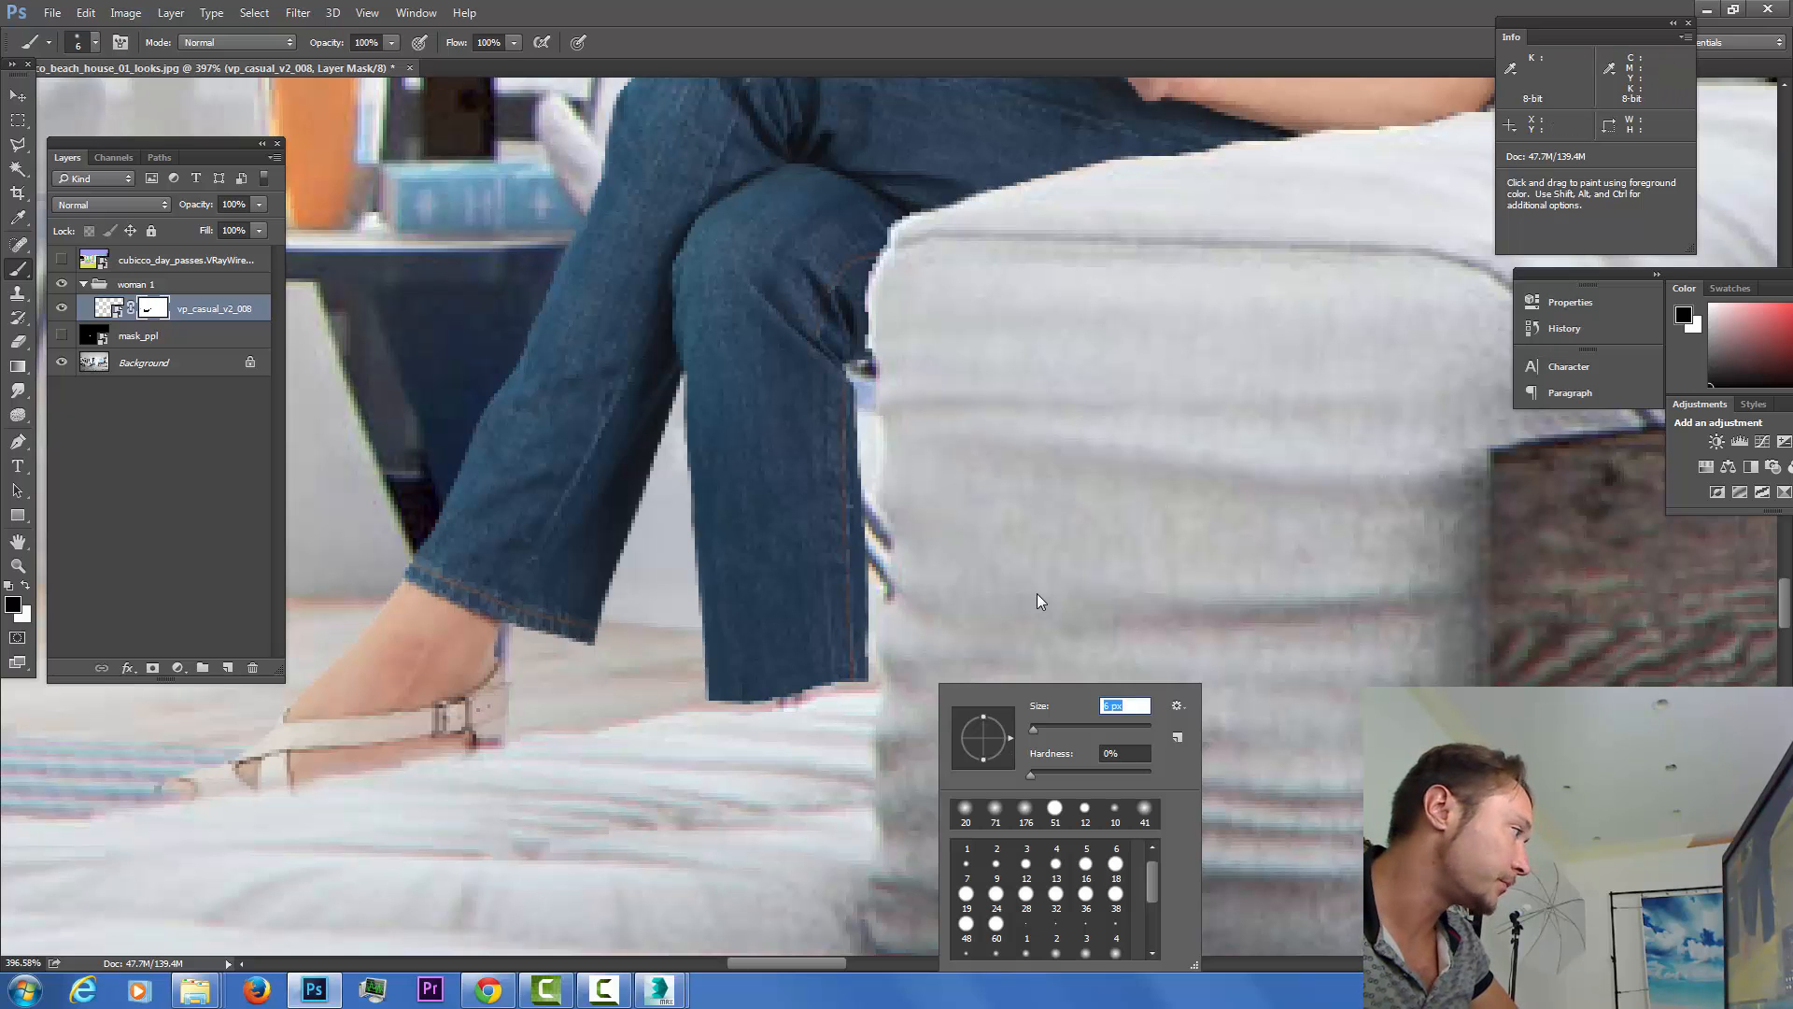
{"action": "key", "text": "Return"}
{"action": "key", "text": "x"}
{"action": "left_click_drag", "start_coordinate": [712, 710], "coordinate": [854, 689]}
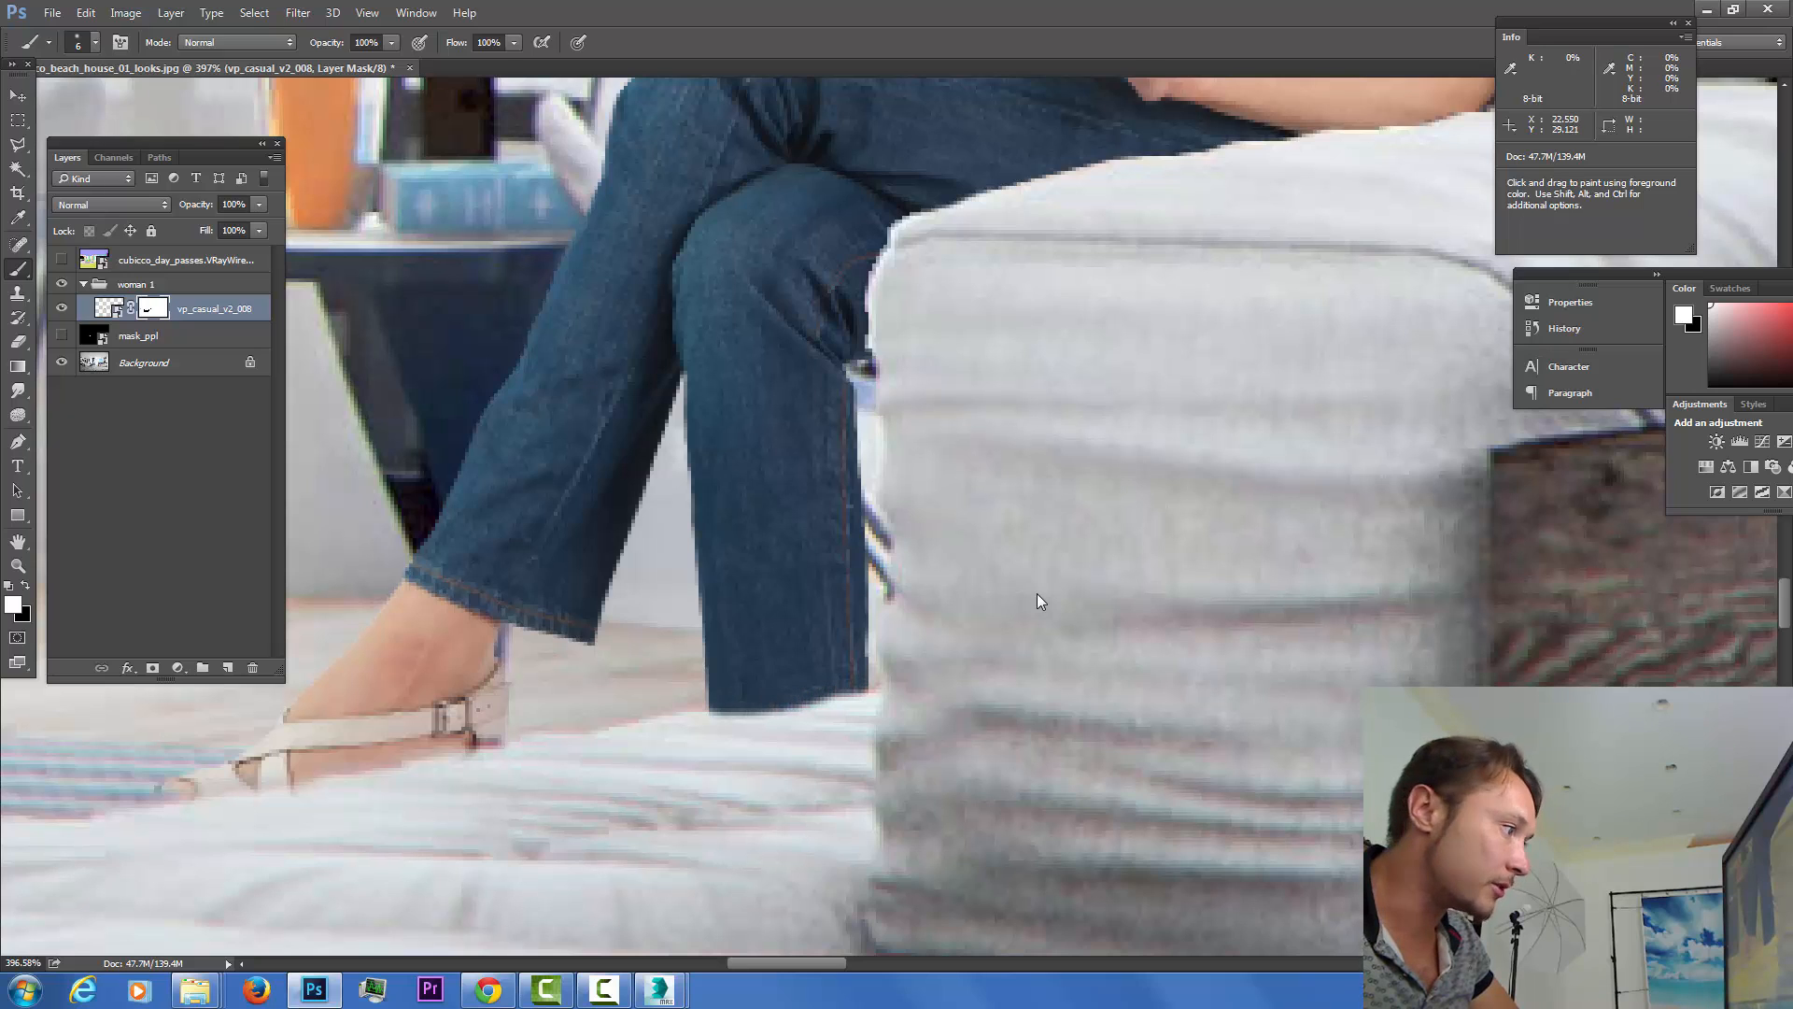
{"action": "key", "text": "x"}
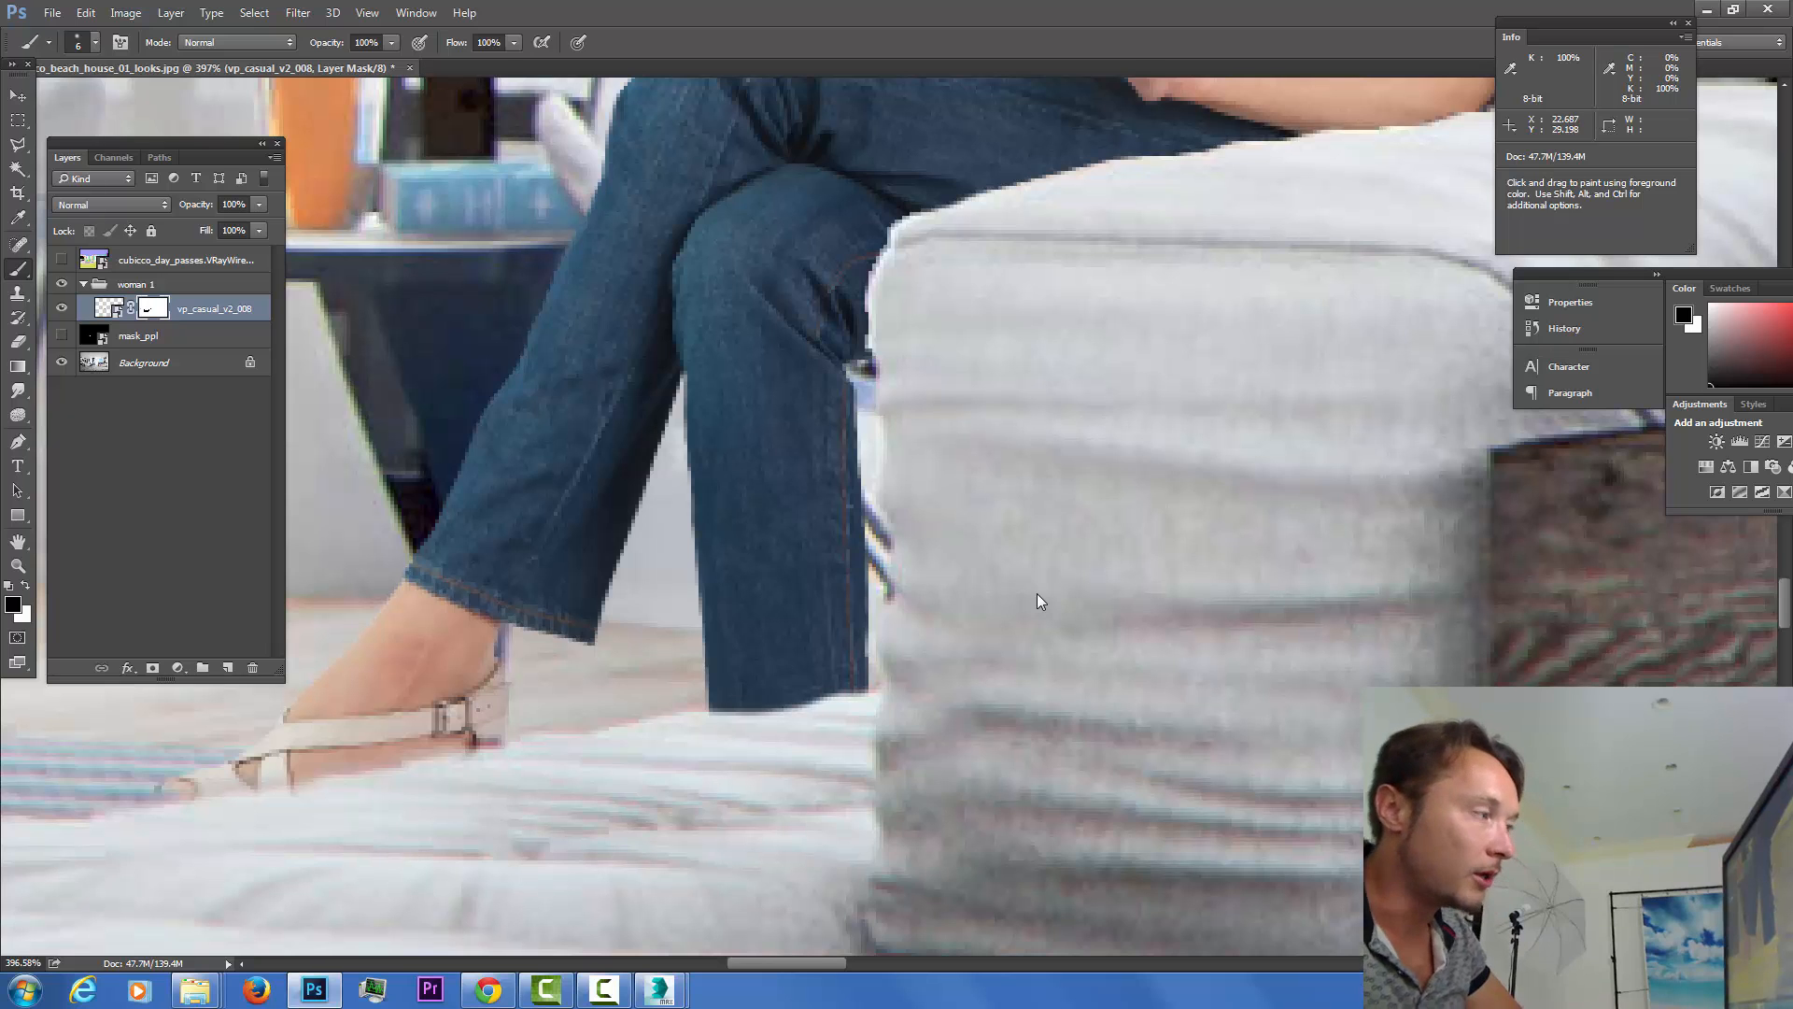
Paint white on the mask along the sofa arm's upper edge to clean the contact line with the woman's leg and forearm.
{"action": "left_click_drag", "start_coordinate": [1040, 602], "coordinate": [625, 910]}
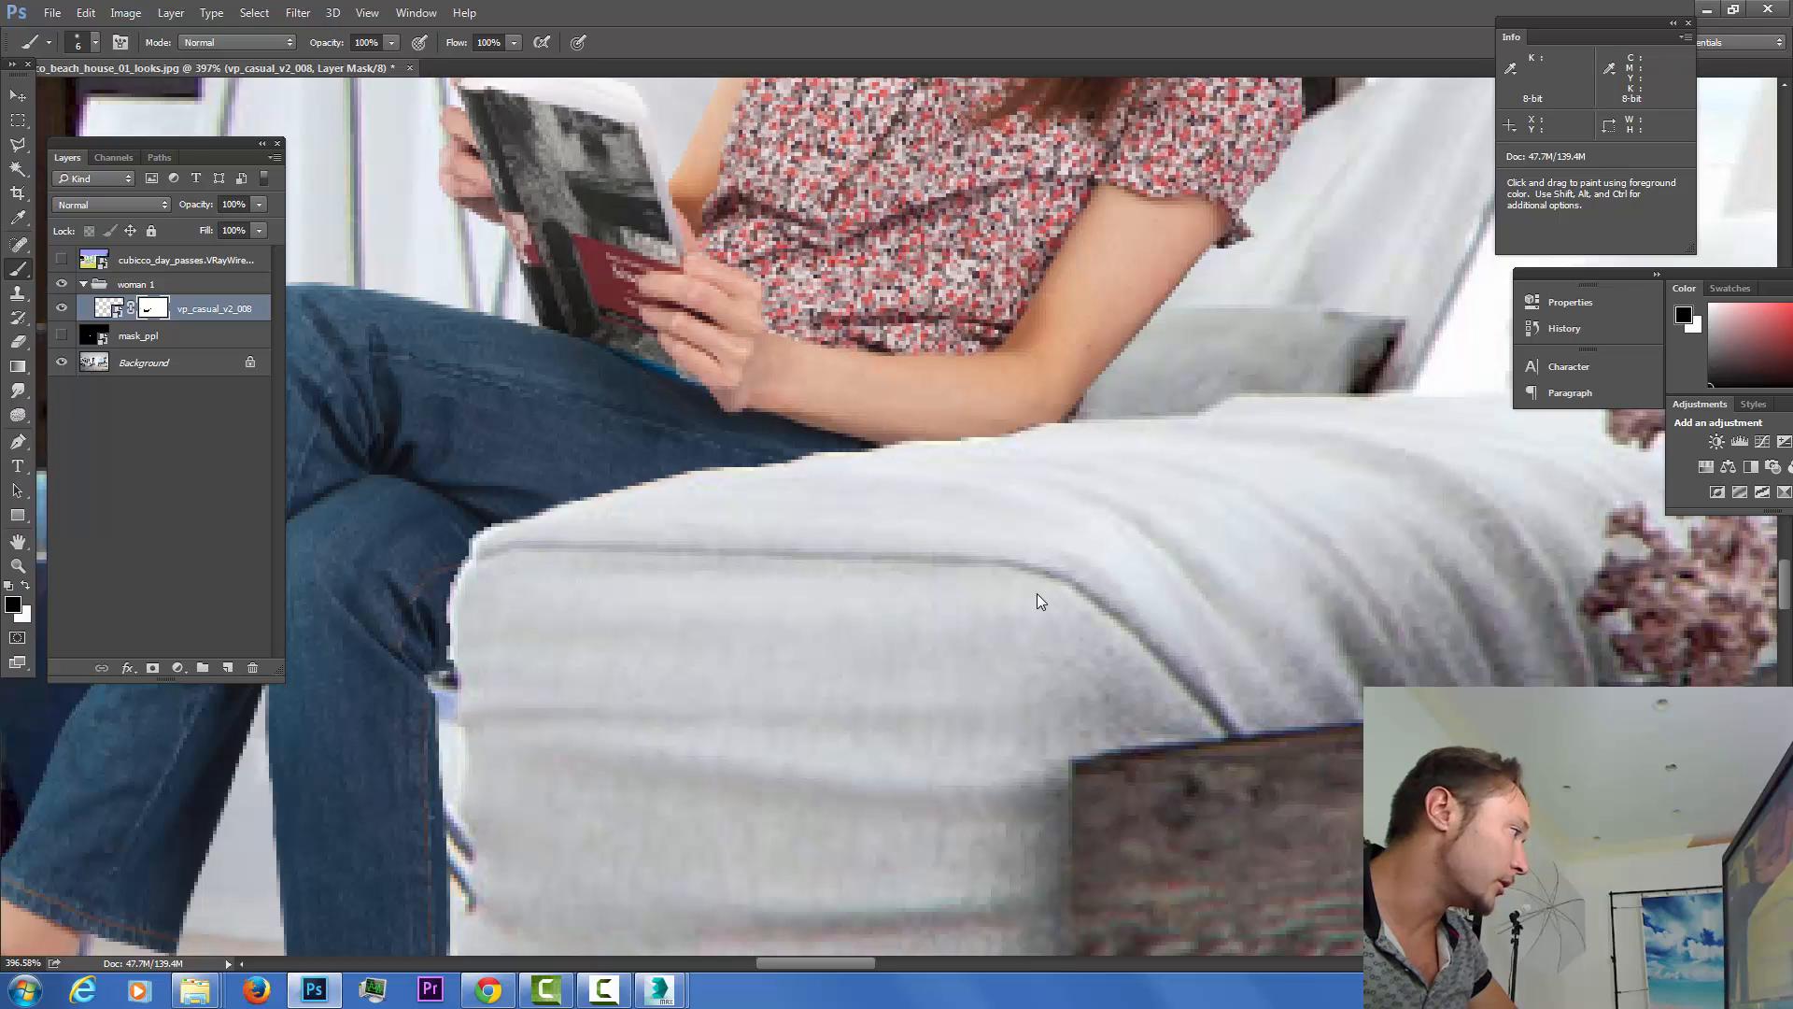
{"action": "key", "text": "x"}
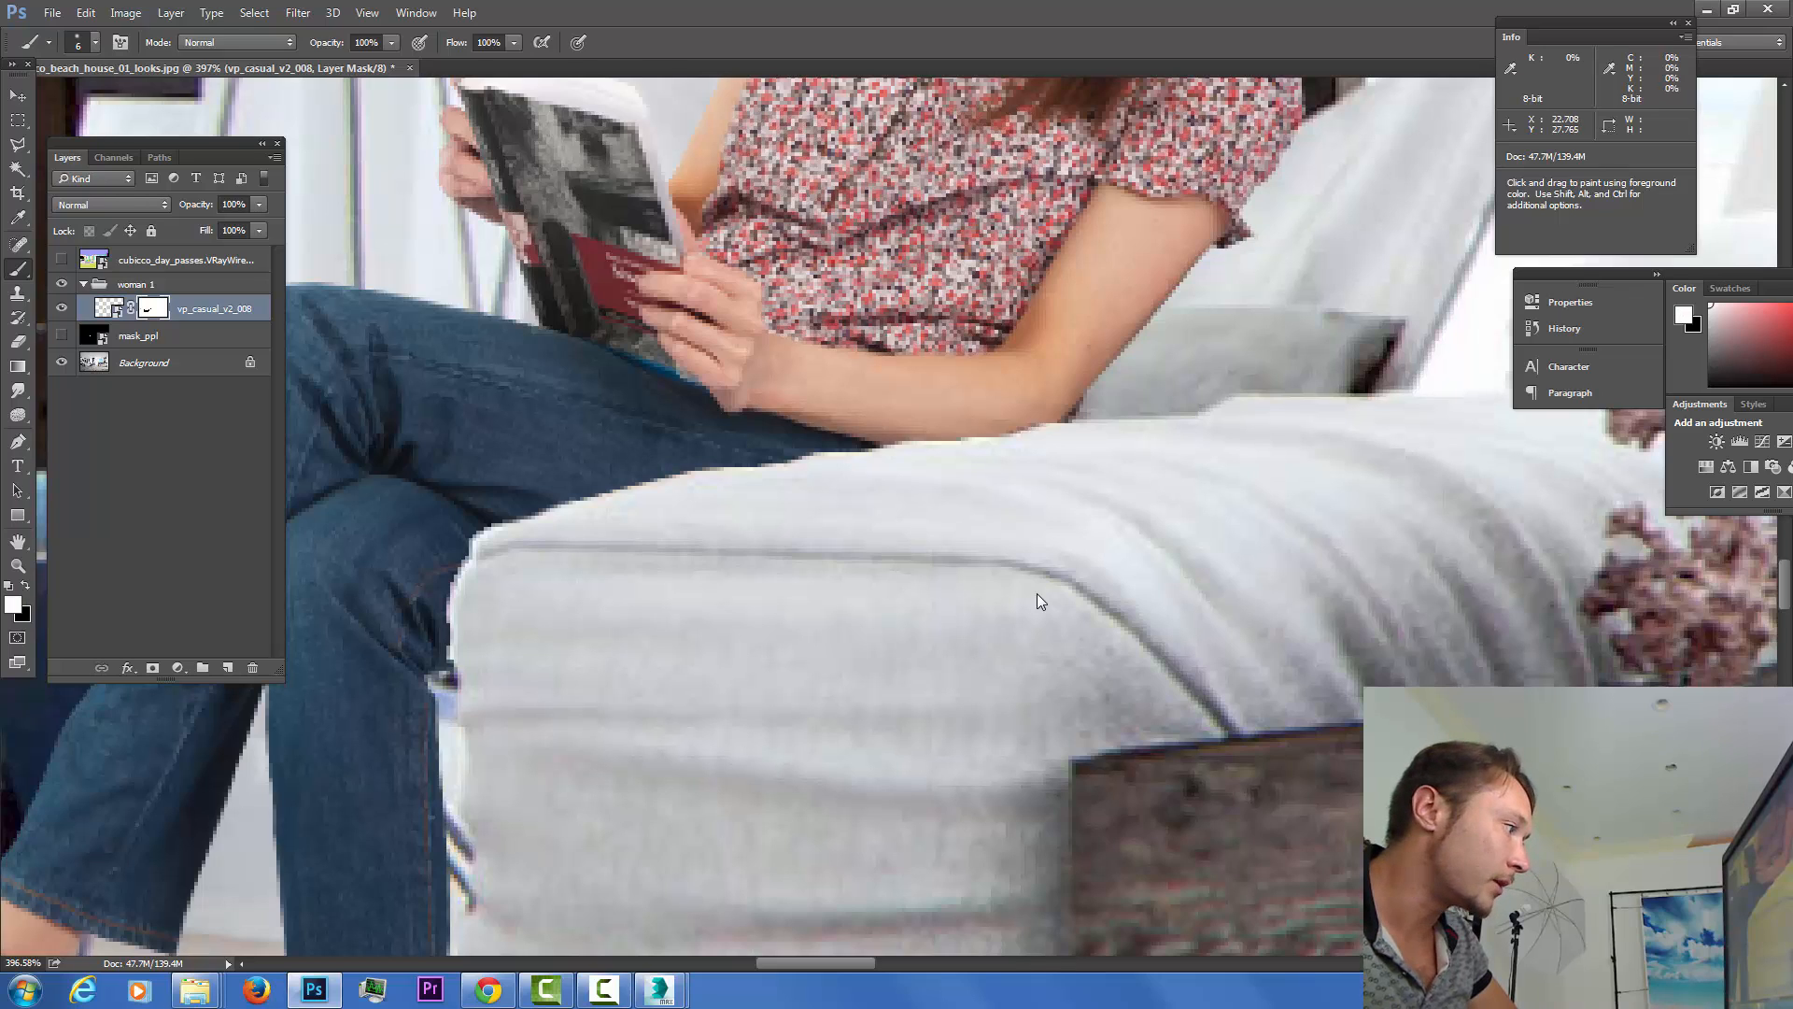
{"action": "mouse_move", "coordinate": [454, 631]}
{"action": "left_mouse_down"}
{"action": "mouse_move", "coordinate": [476, 538]}
{"action": "mouse_move", "coordinate": [561, 504]}
{"action": "mouse_move", "coordinate": [1033, 430]}
{"action": "left_mouse_up"}
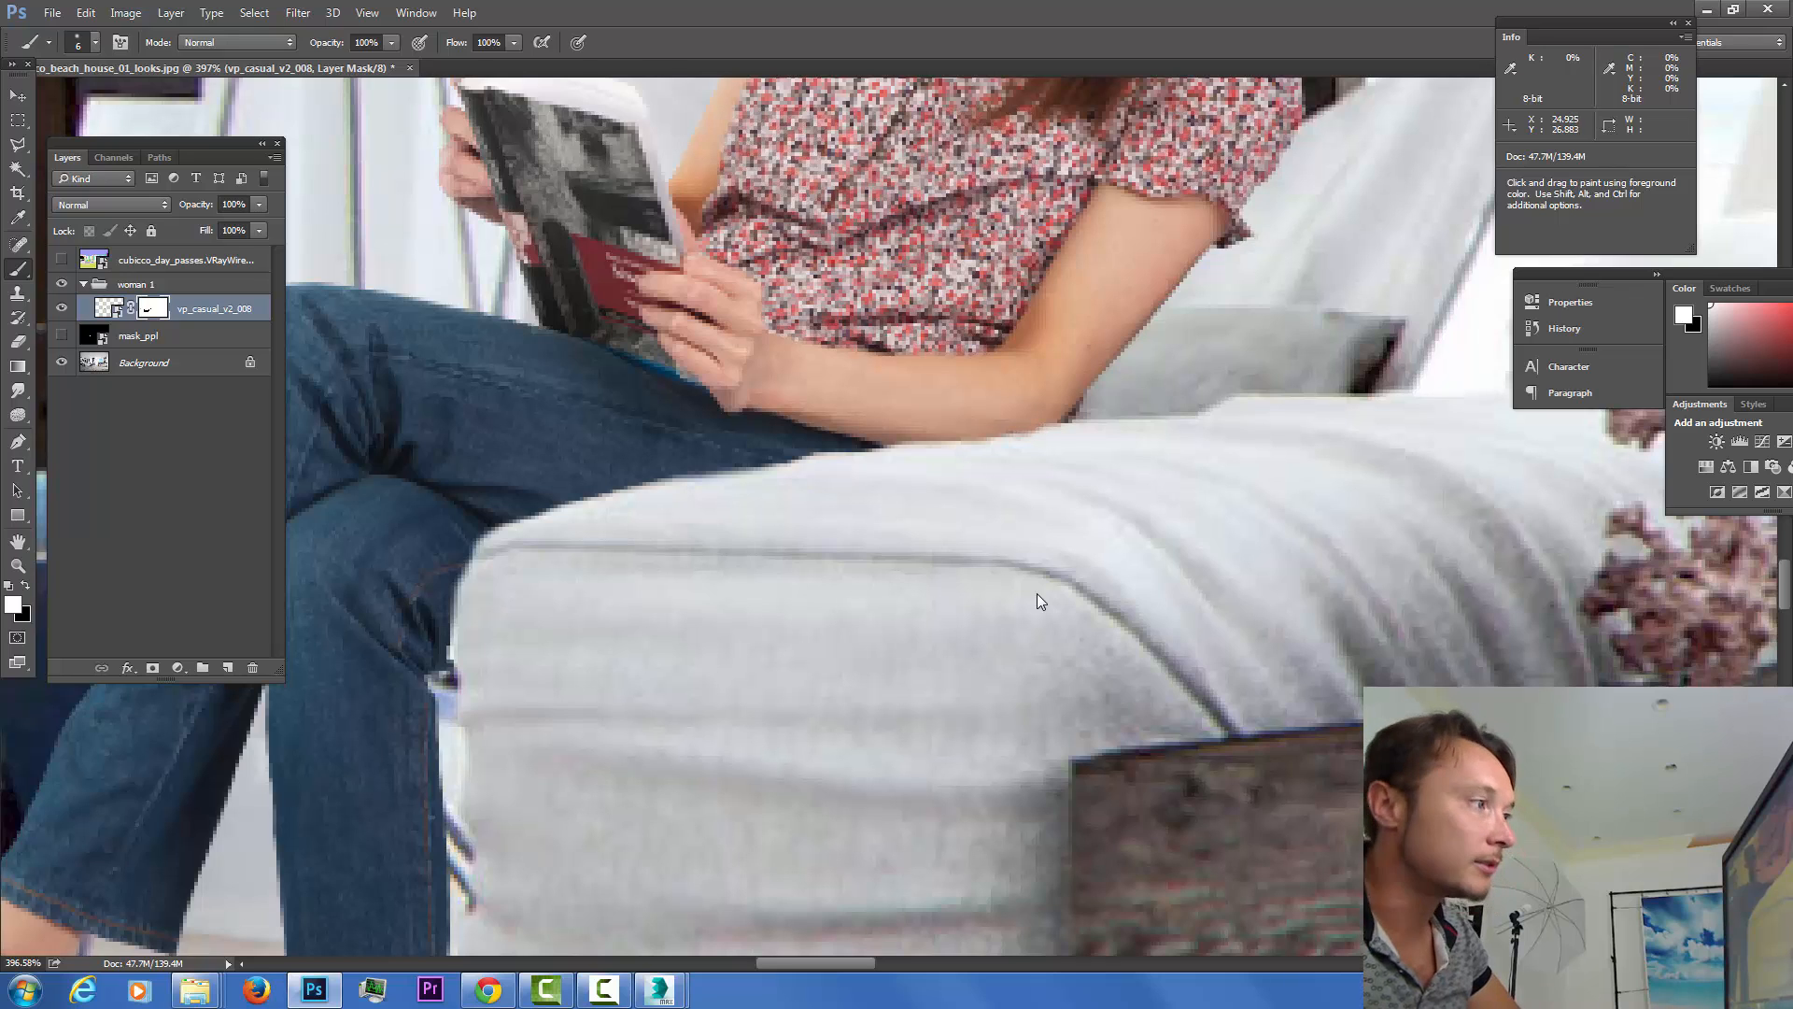
{"action": "scroll", "coordinate": [1039, 600], "scroll_direction": "down", "scroll_amount": 4}
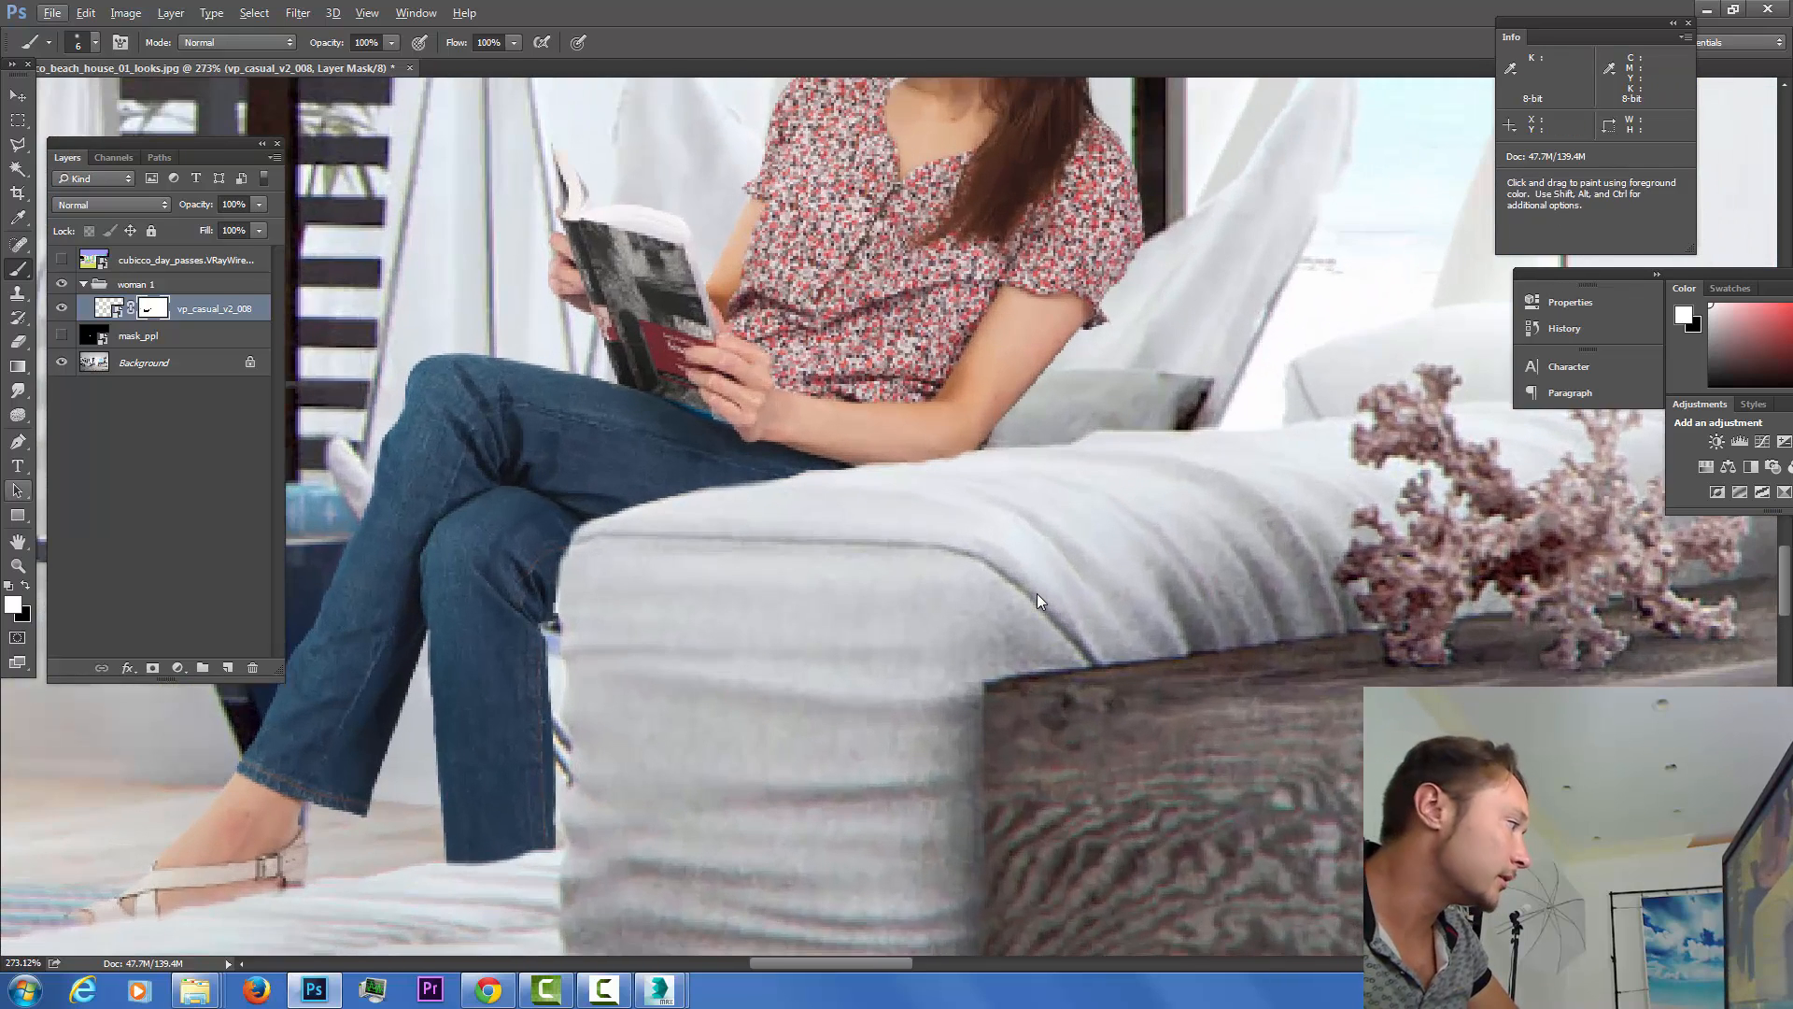
{"action": "scroll", "coordinate": [1039, 601], "scroll_direction": "up", "scroll_amount": 4}
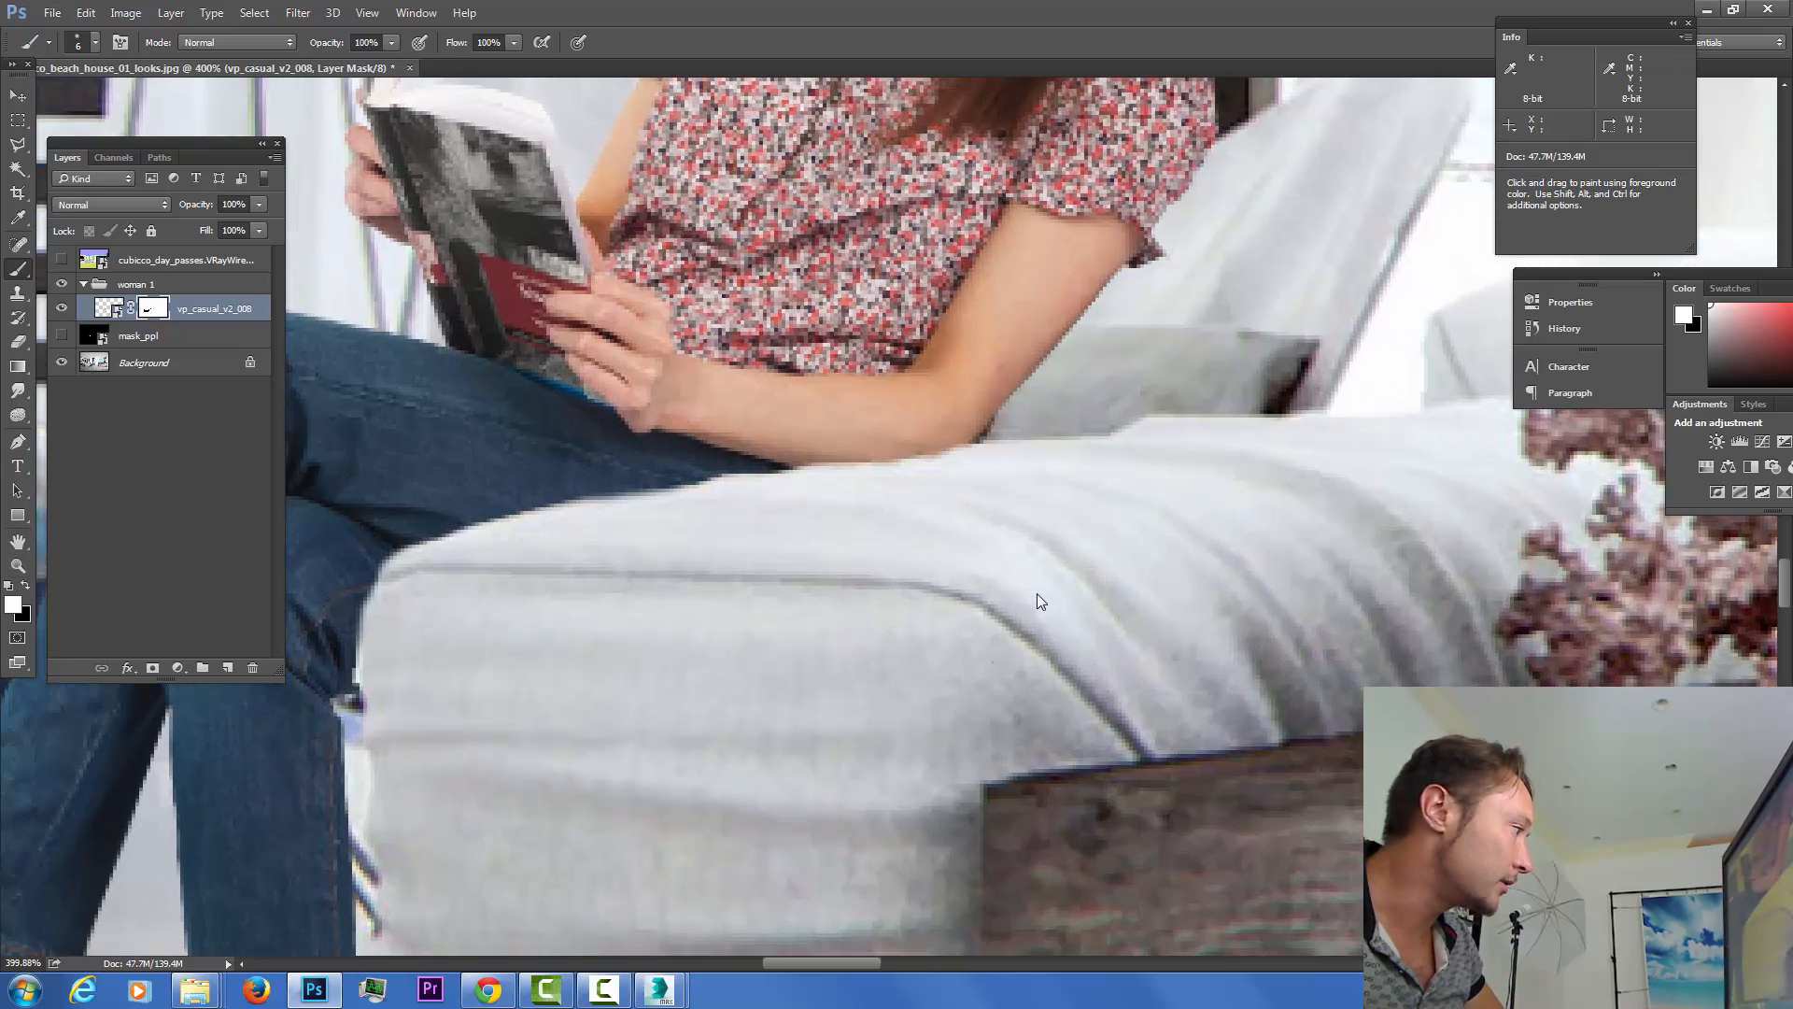
{"action": "key", "text": "x"}
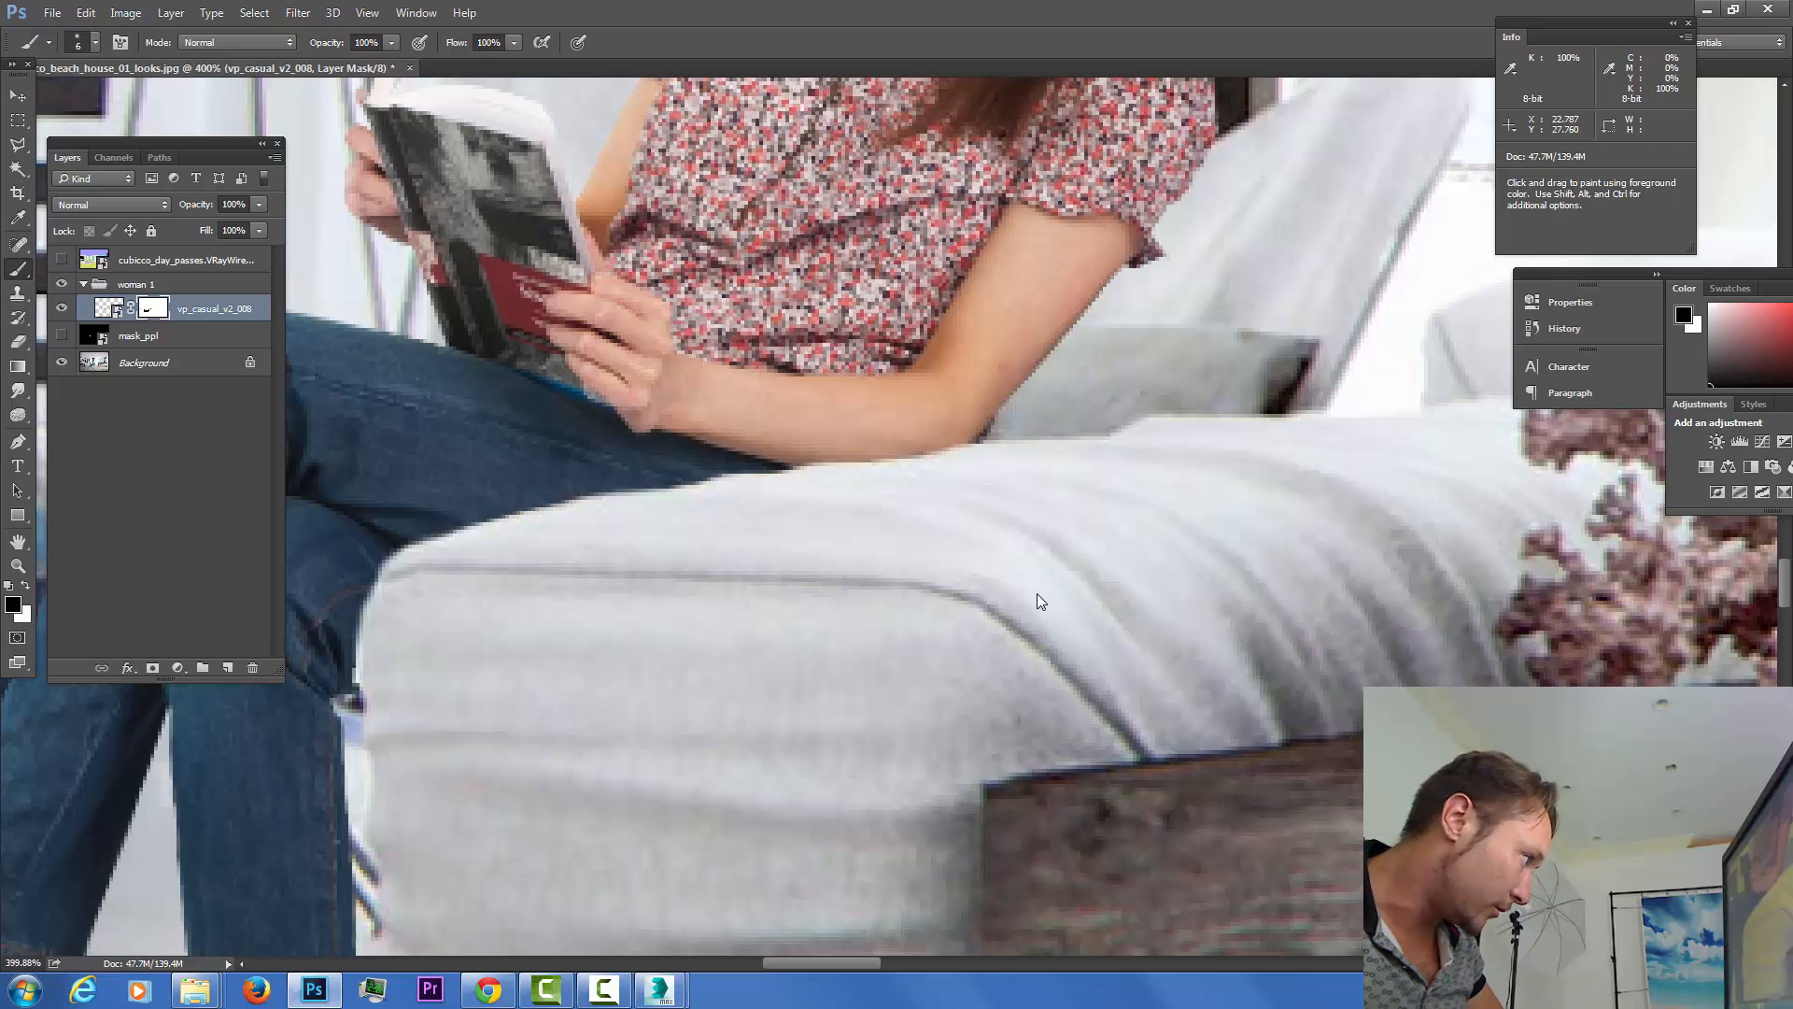
{"action": "key", "text": "x"}
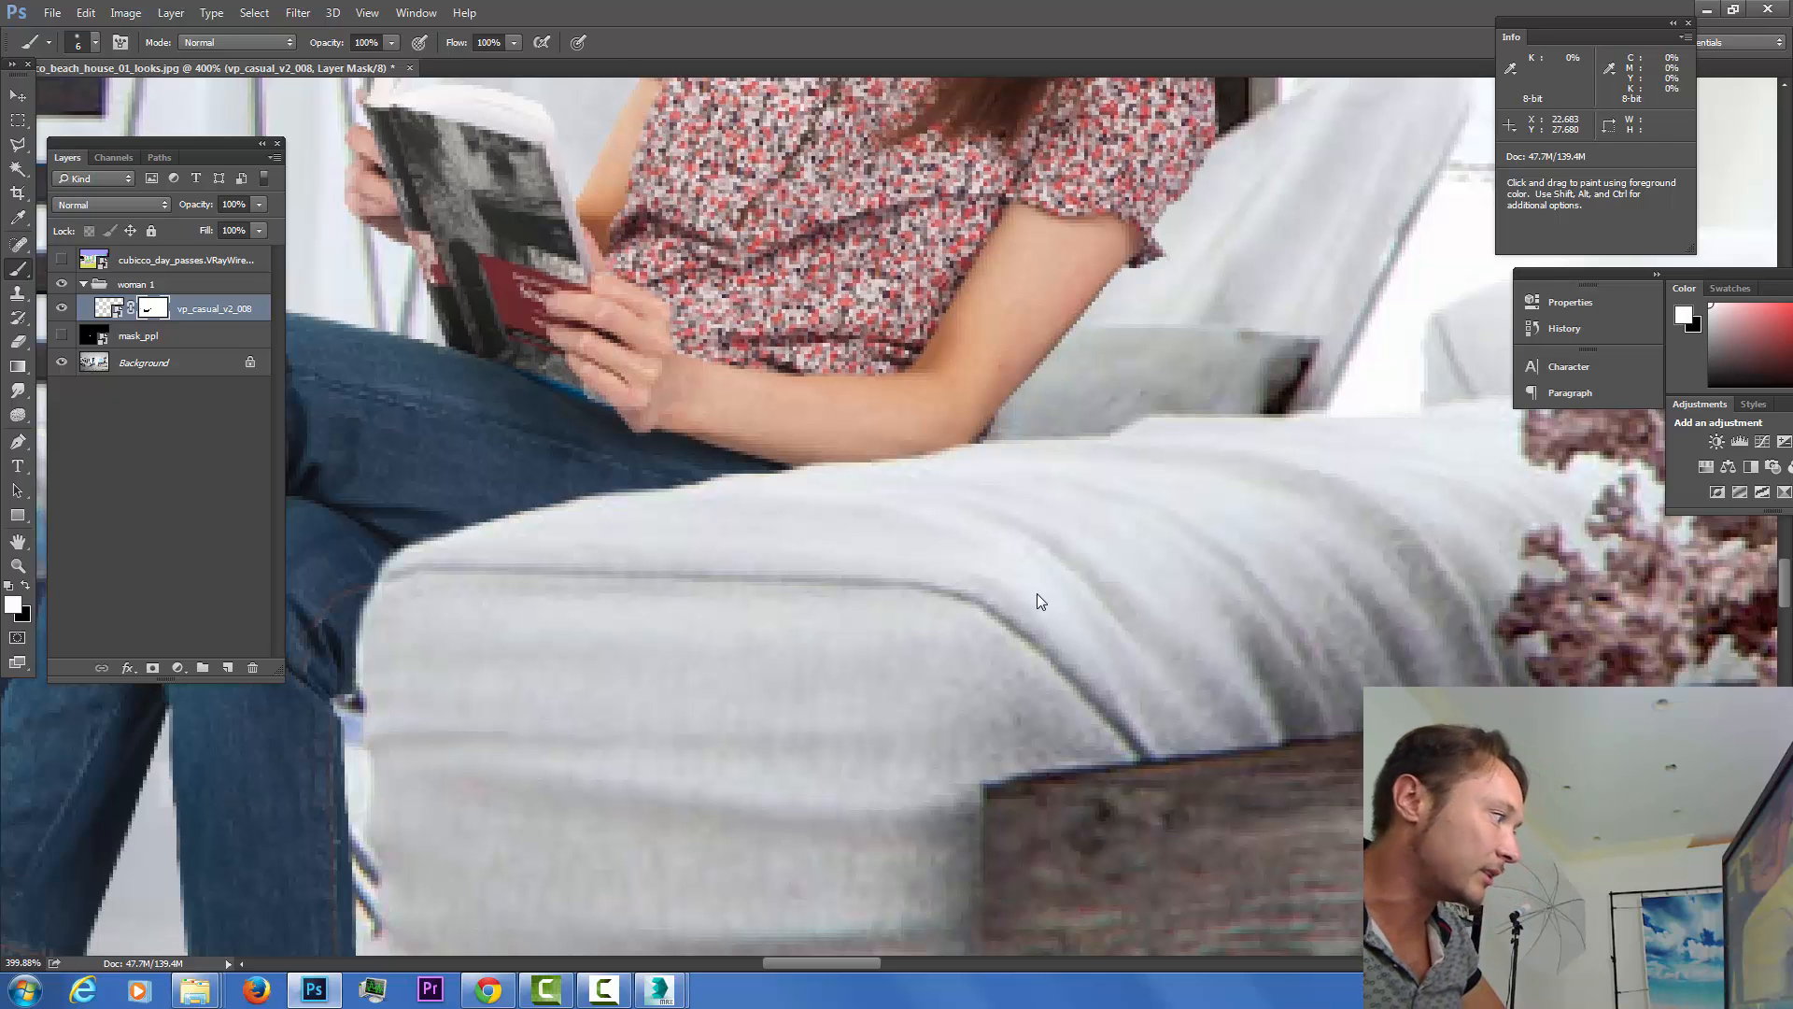
Add a Color Balance adjustment clipped to the vp_casual_v2_008 layer, with midtones Cyan-Red at +15 and Yellow-Blue at -8.
{"action": "scroll", "coordinate": [1039, 600], "scroll_direction": "down", "scroll_amount": 6}
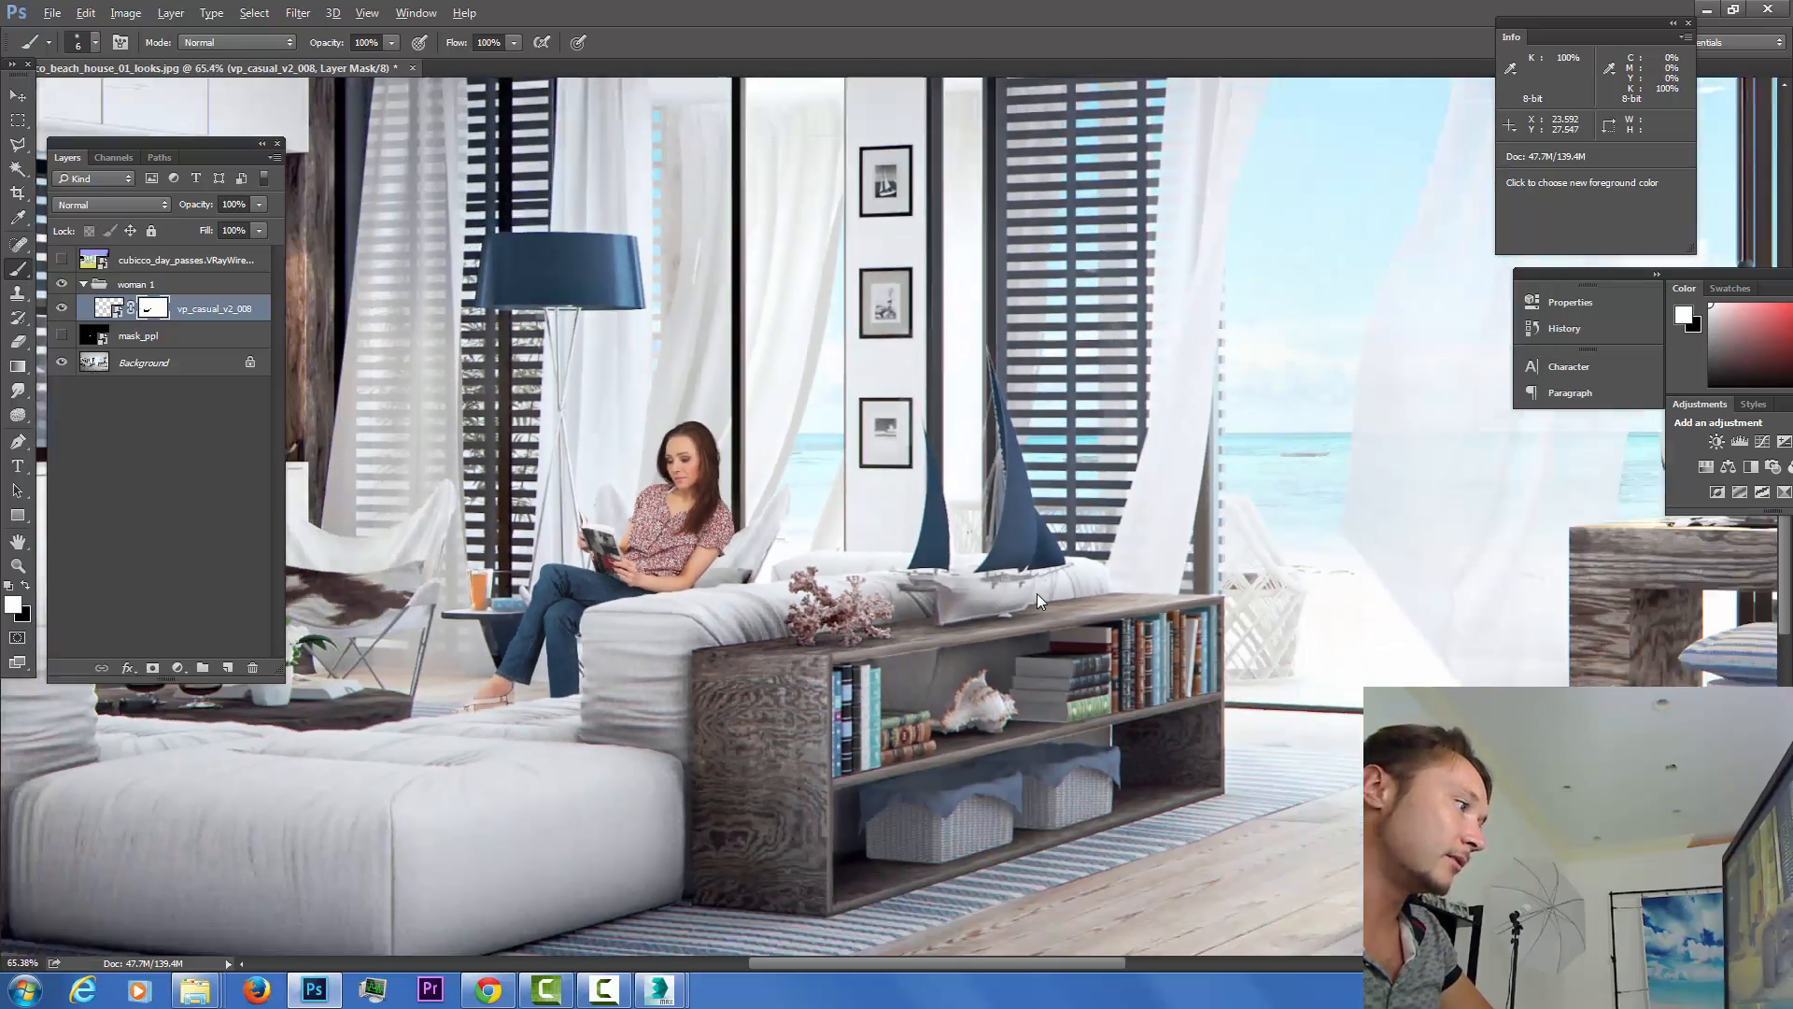
{"action": "scroll", "coordinate": [1039, 600], "scroll_direction": "down", "scroll_amount": 4}
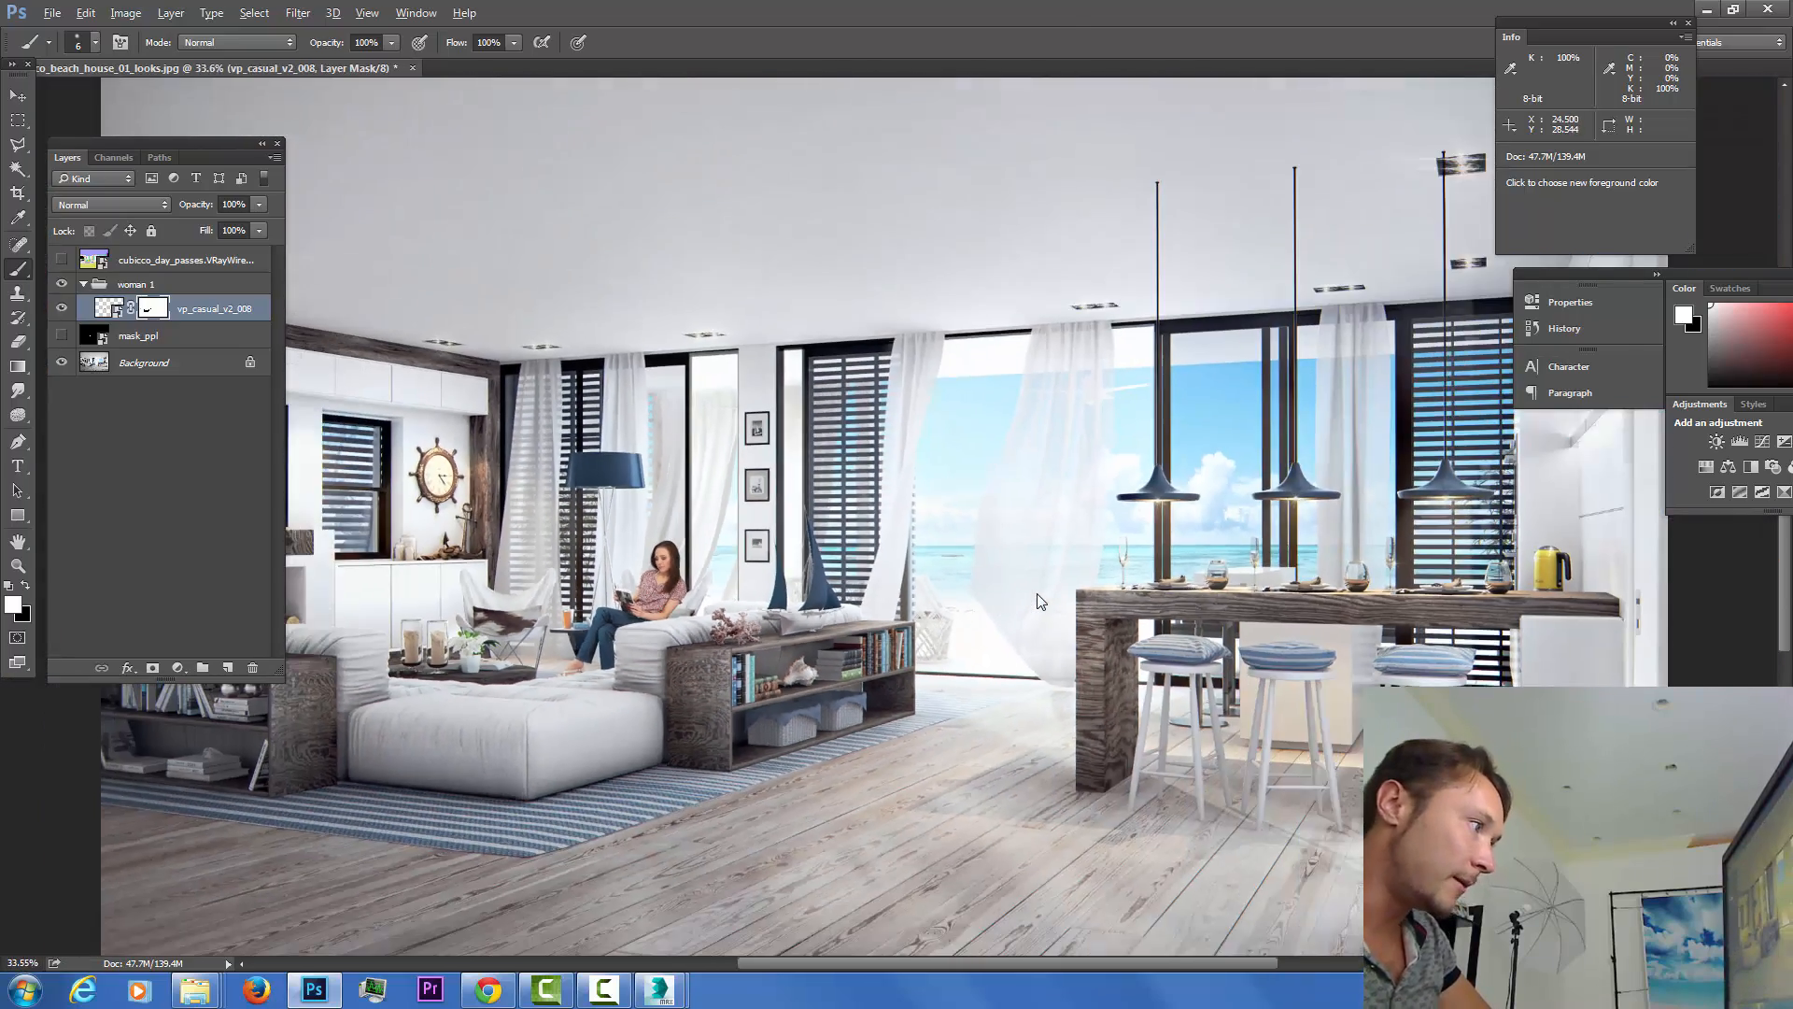
{"action": "scroll", "coordinate": [1039, 600], "scroll_direction": "up", "scroll_amount": 5}
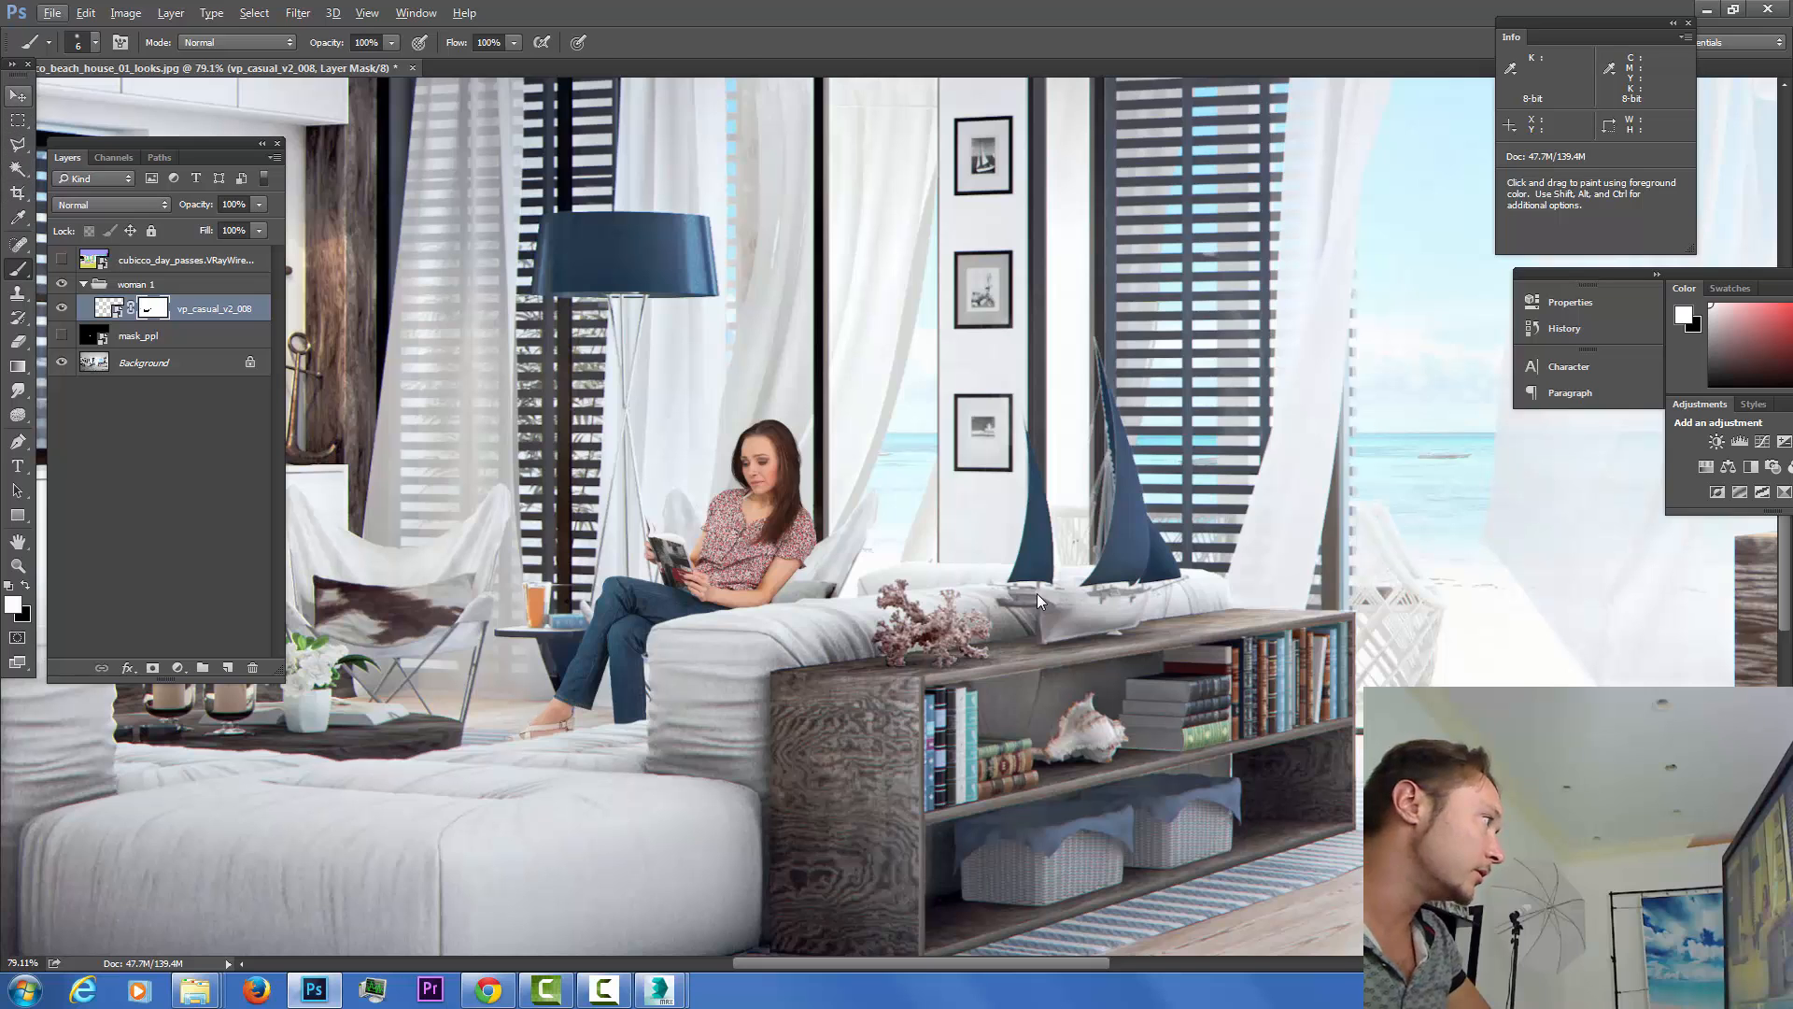
{"action": "left_click", "coordinate": [18, 96]}
{"action": "left_click", "coordinate": [177, 668]}
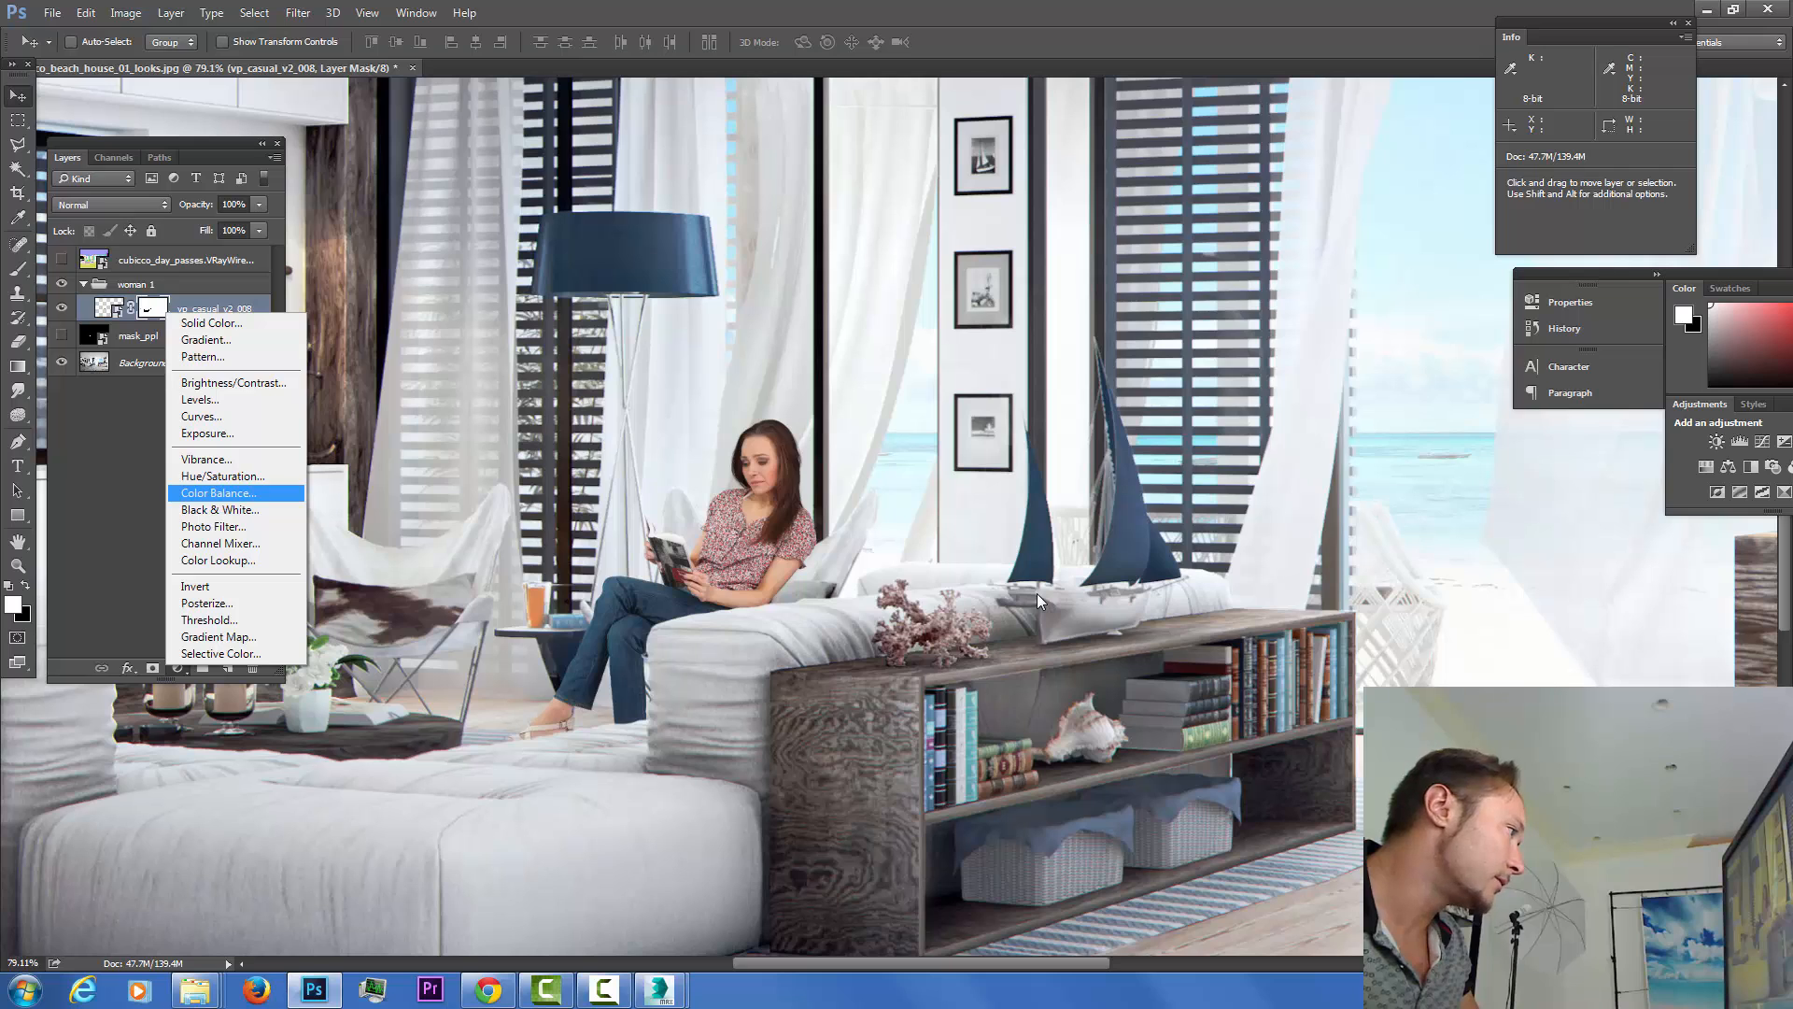
{"action": "key", "text": "Return"}
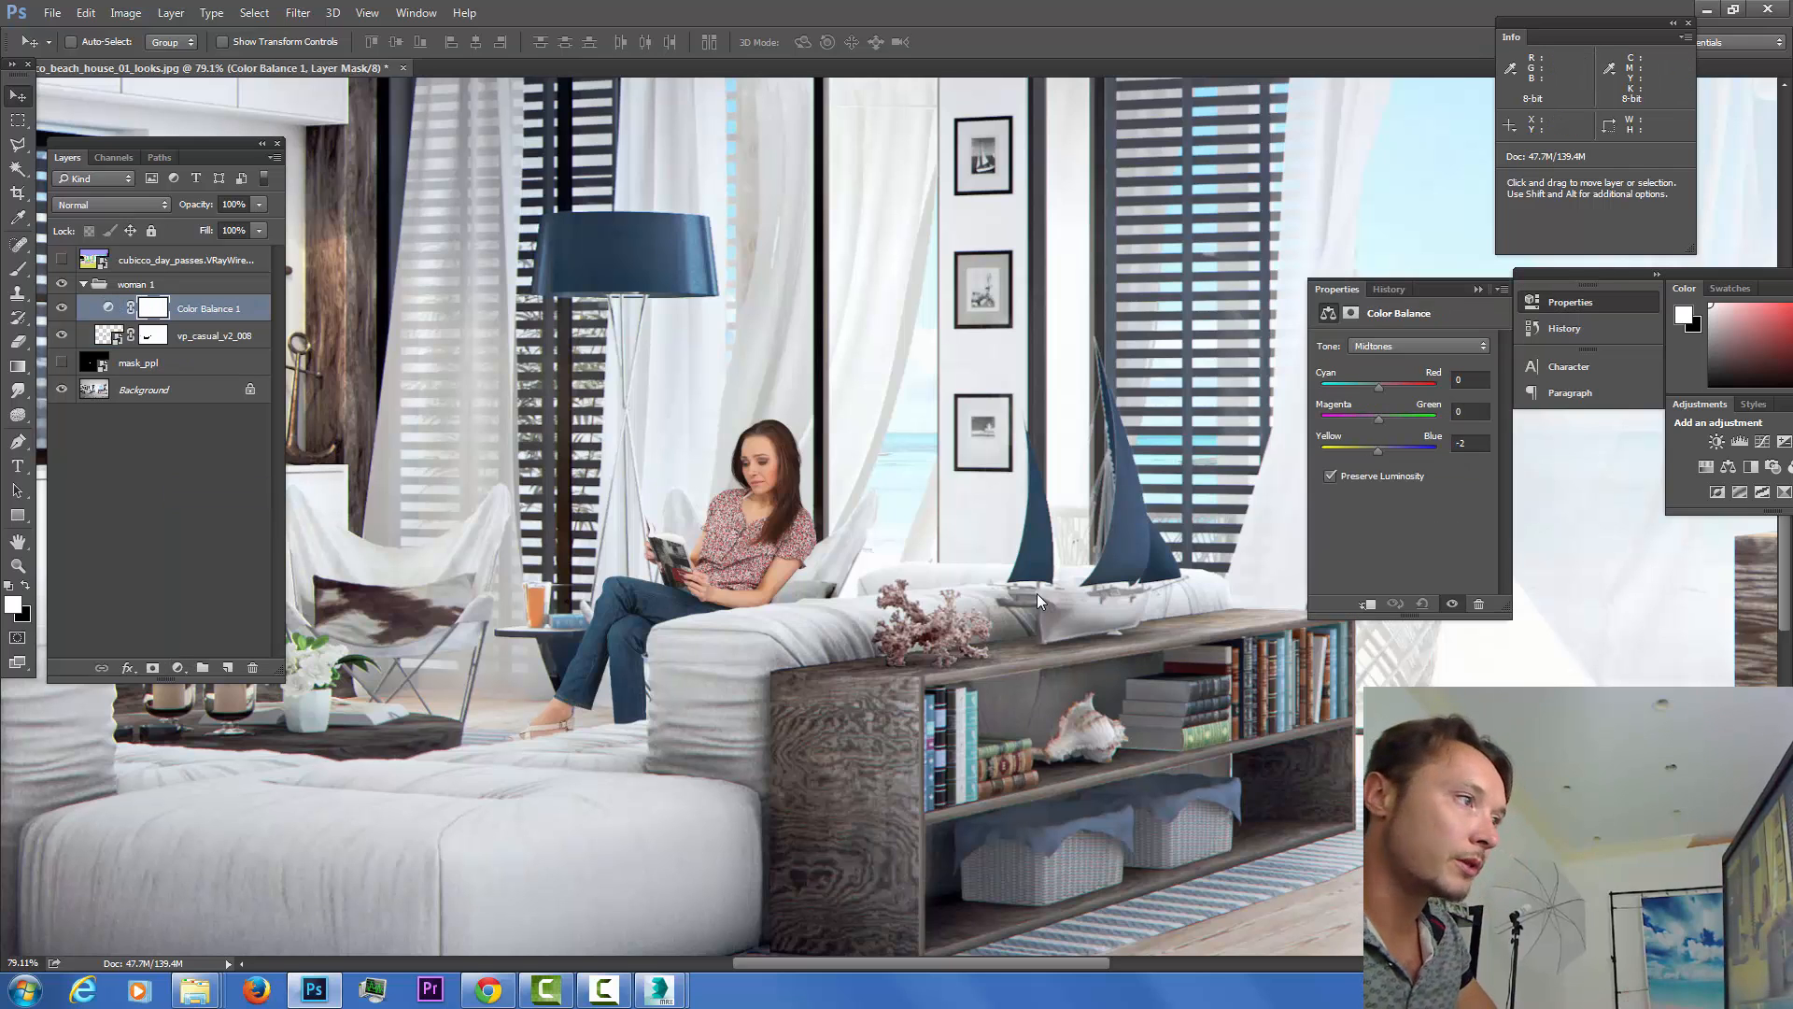
{"action": "left_click_drag", "start_coordinate": [1373, 451], "coordinate": [1379, 451]}
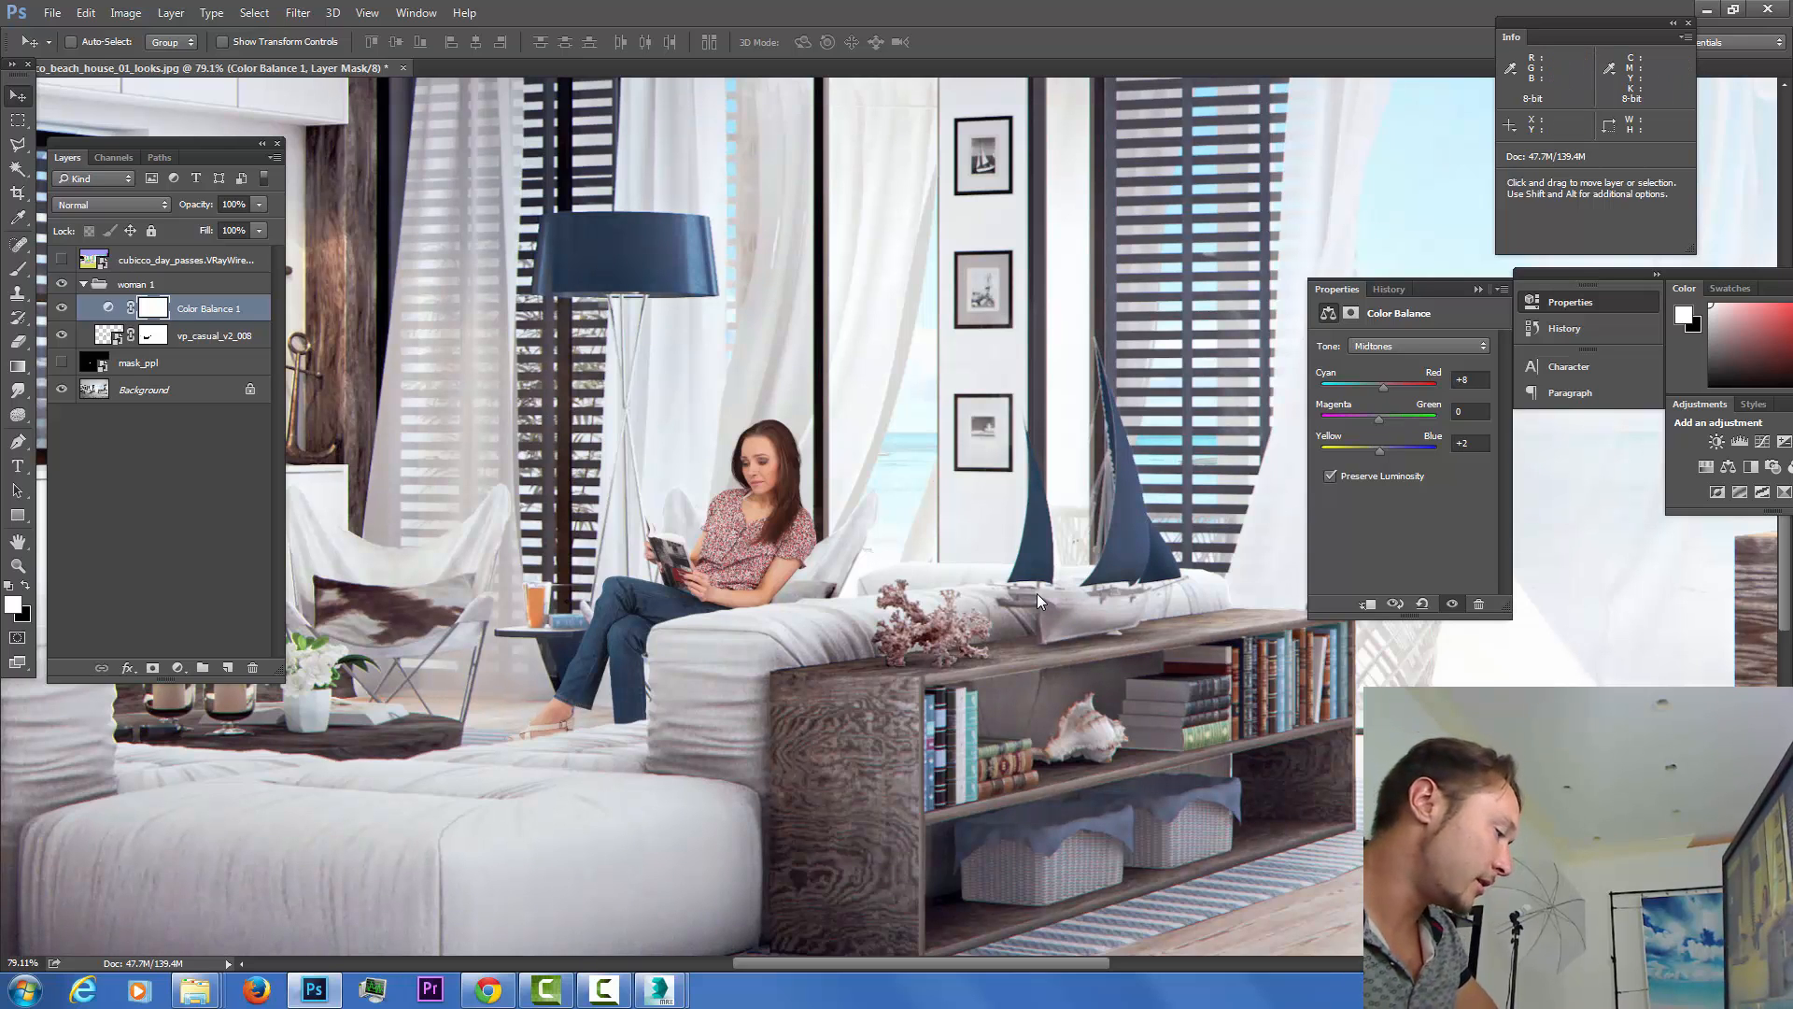
{"action": "key", "text": "alt"}
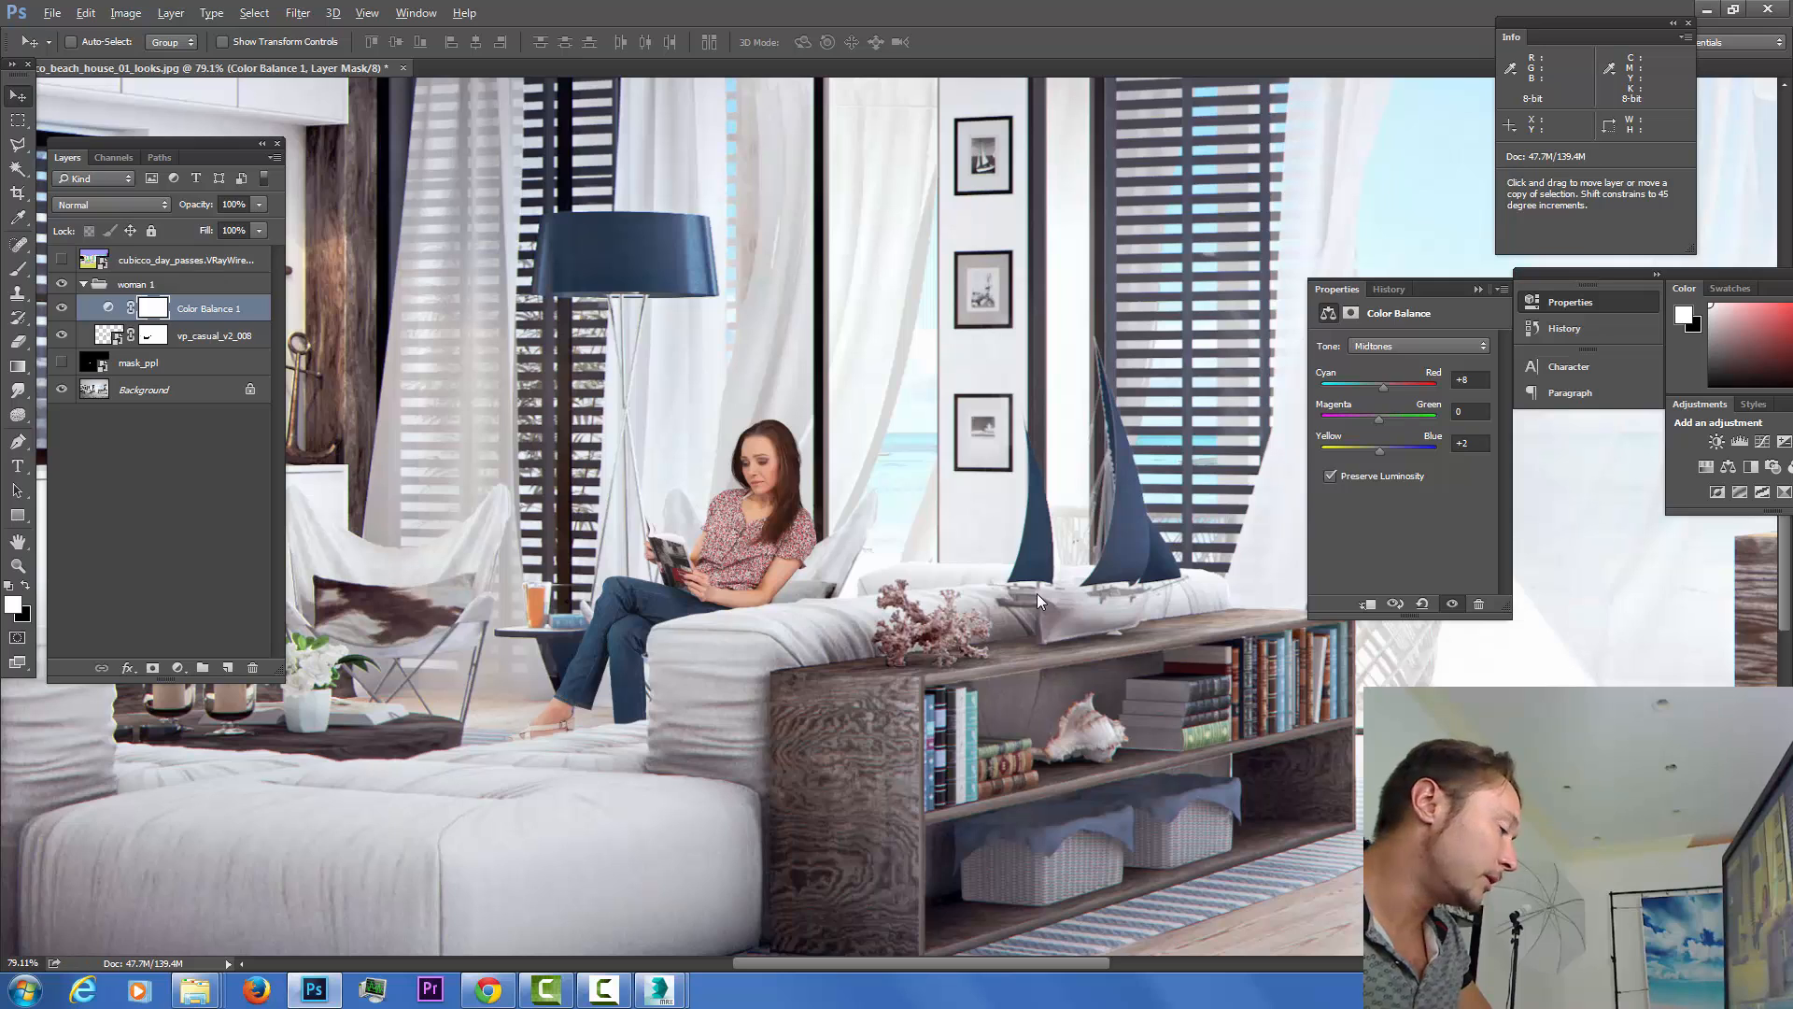
{"action": "key", "text": "ctrl+alt+g"}
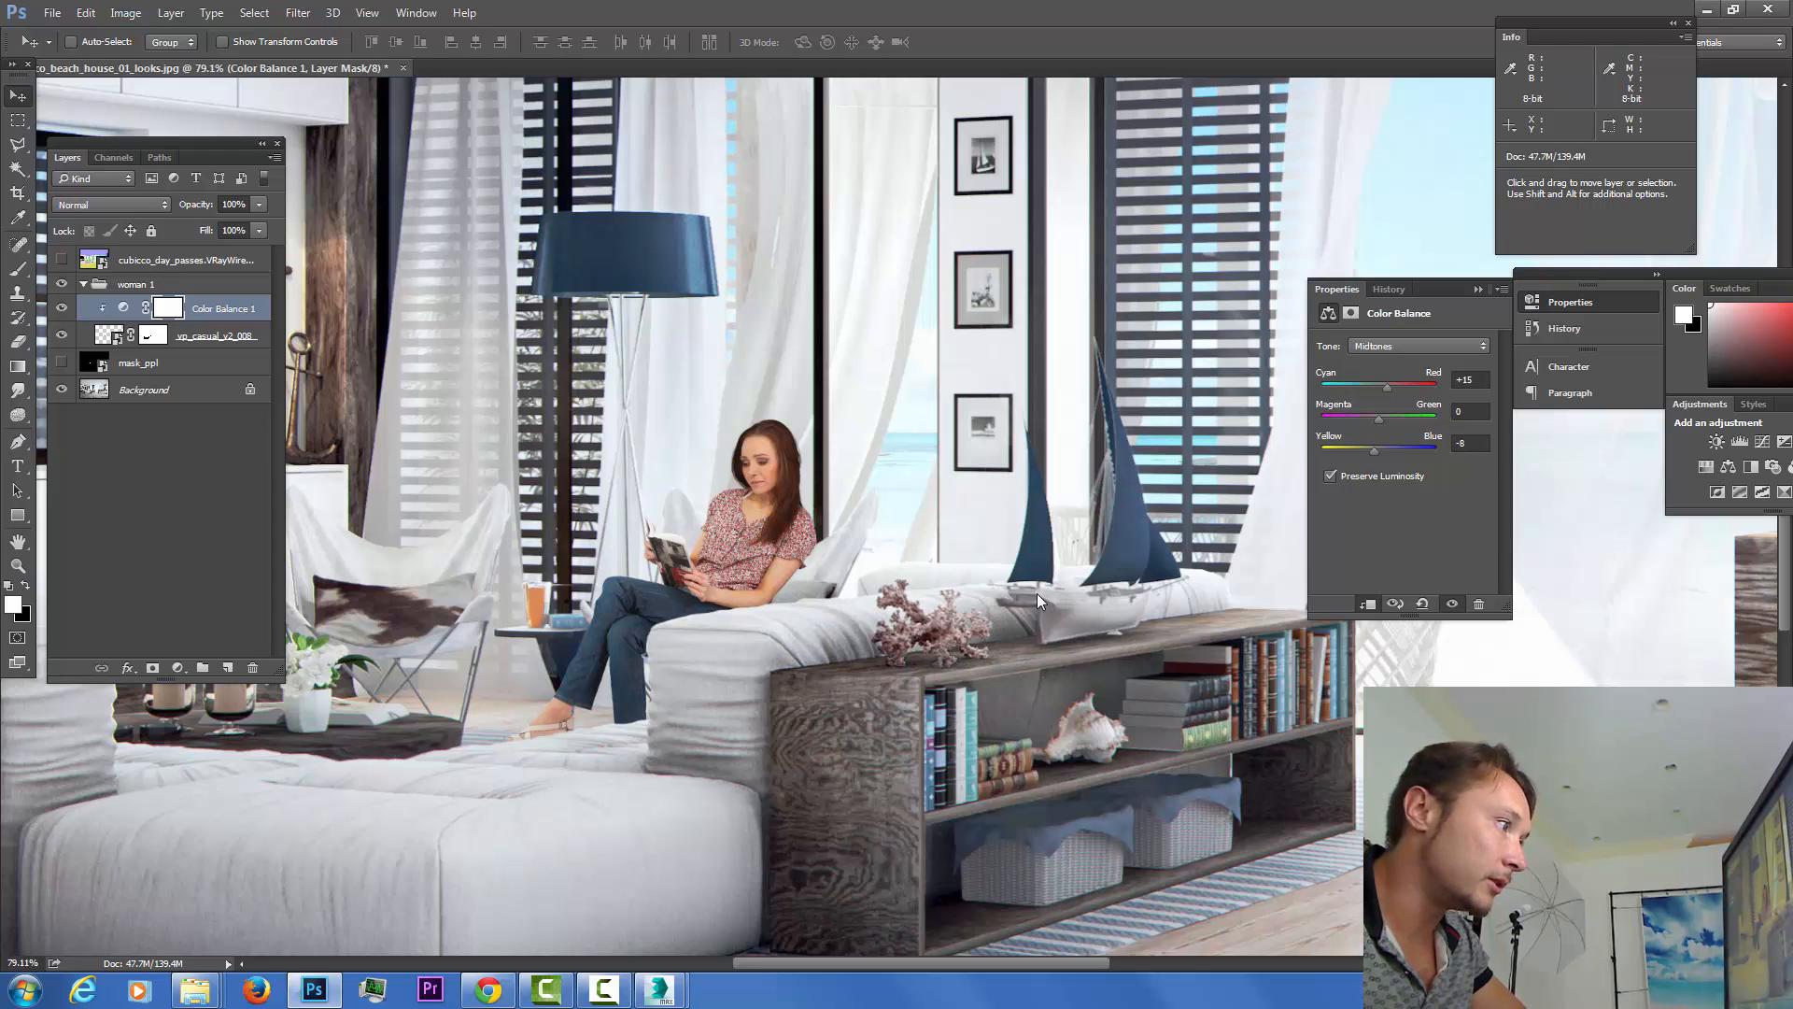
Set the Color Balance highlights to -6 for Magenta-Green and 0 for Yellow-Blue.
{"action": "left_click", "coordinate": [1418, 345]}
{"action": "left_click", "coordinate": [1400, 384]}
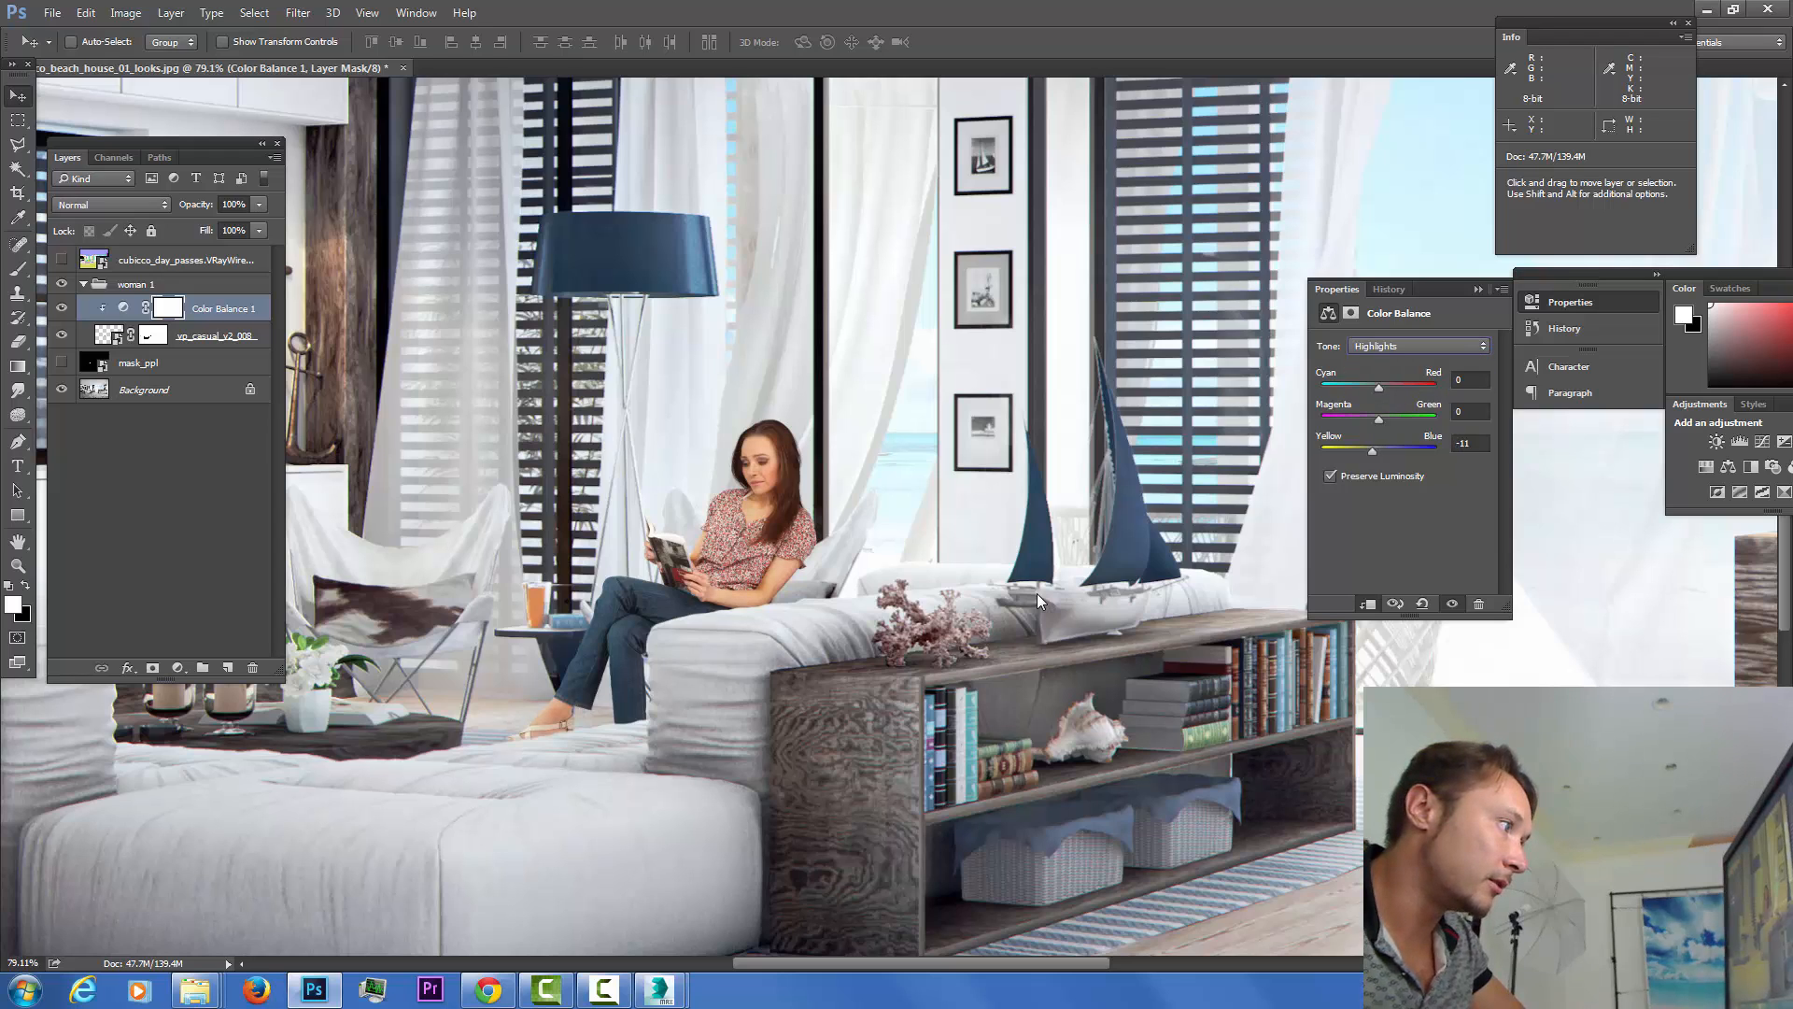
{"action": "left_click_drag", "start_coordinate": [1374, 451], "coordinate": [1379, 451]}
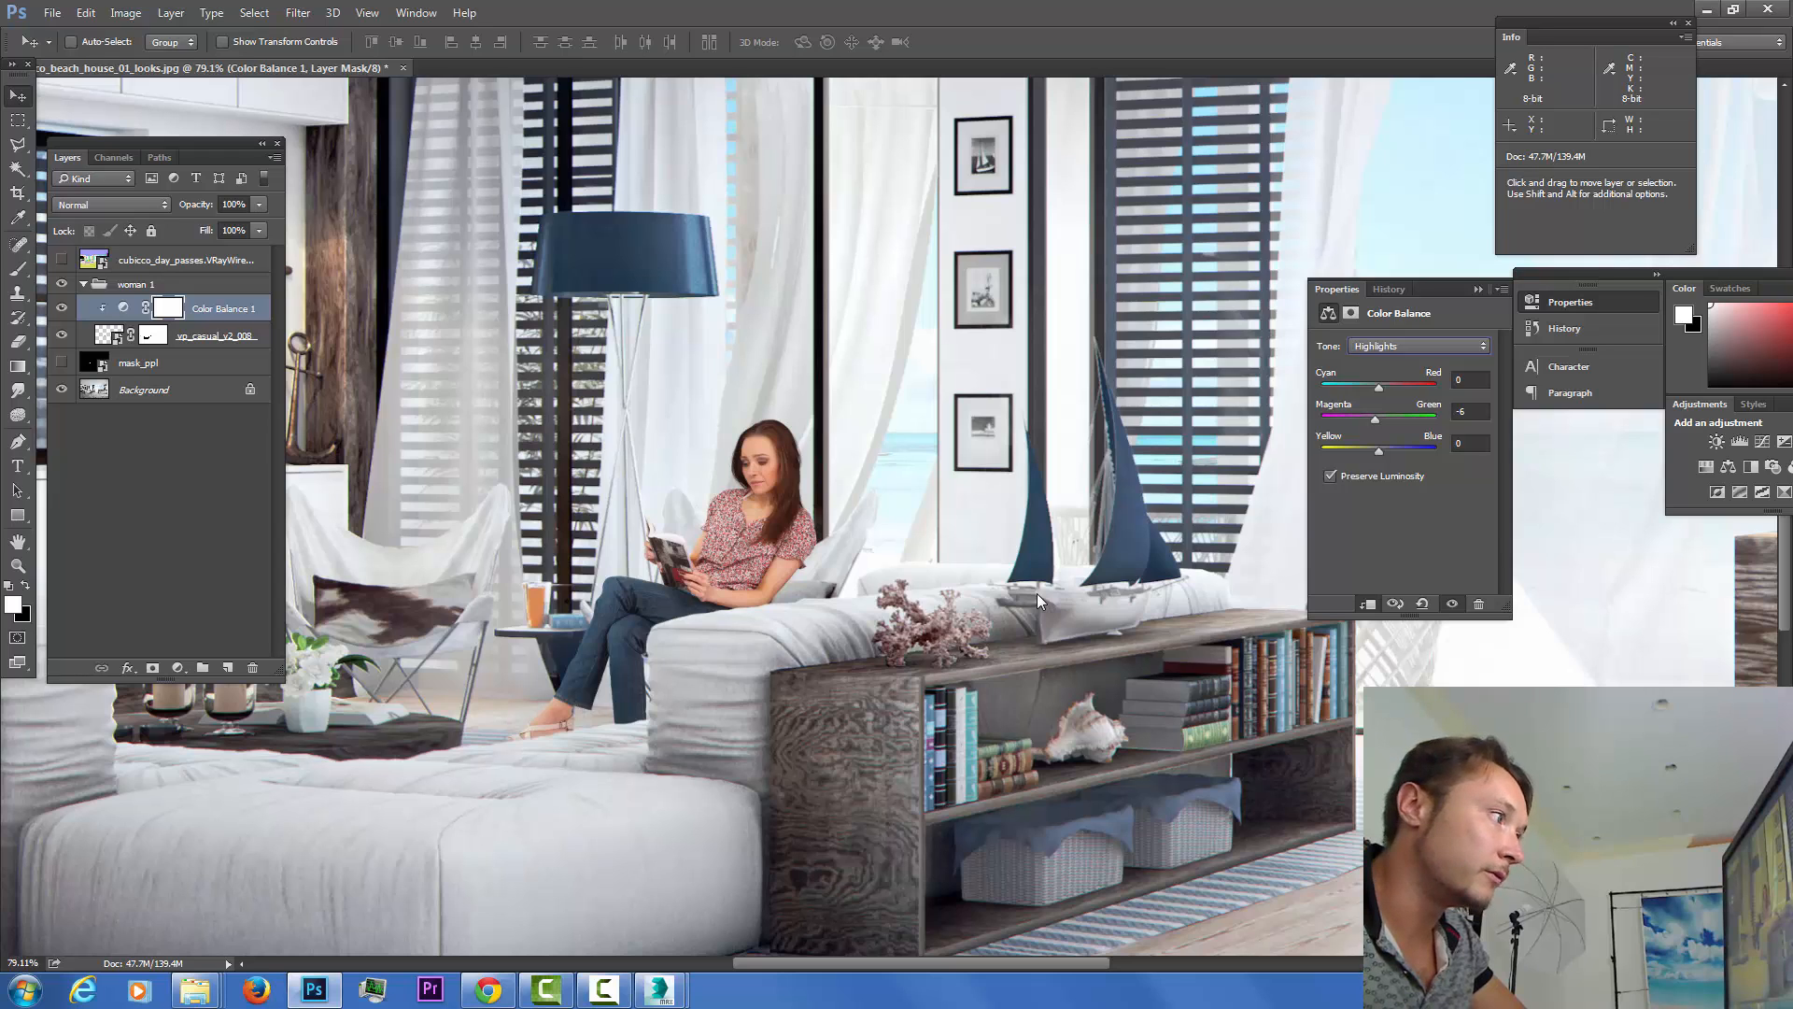
Set midtones Yellow-Blue to -11, and shadows to Cyan-Red -2, Magenta-Green -5 and Yellow-Blue +8.
{"action": "left_click", "coordinate": [1418, 345]}
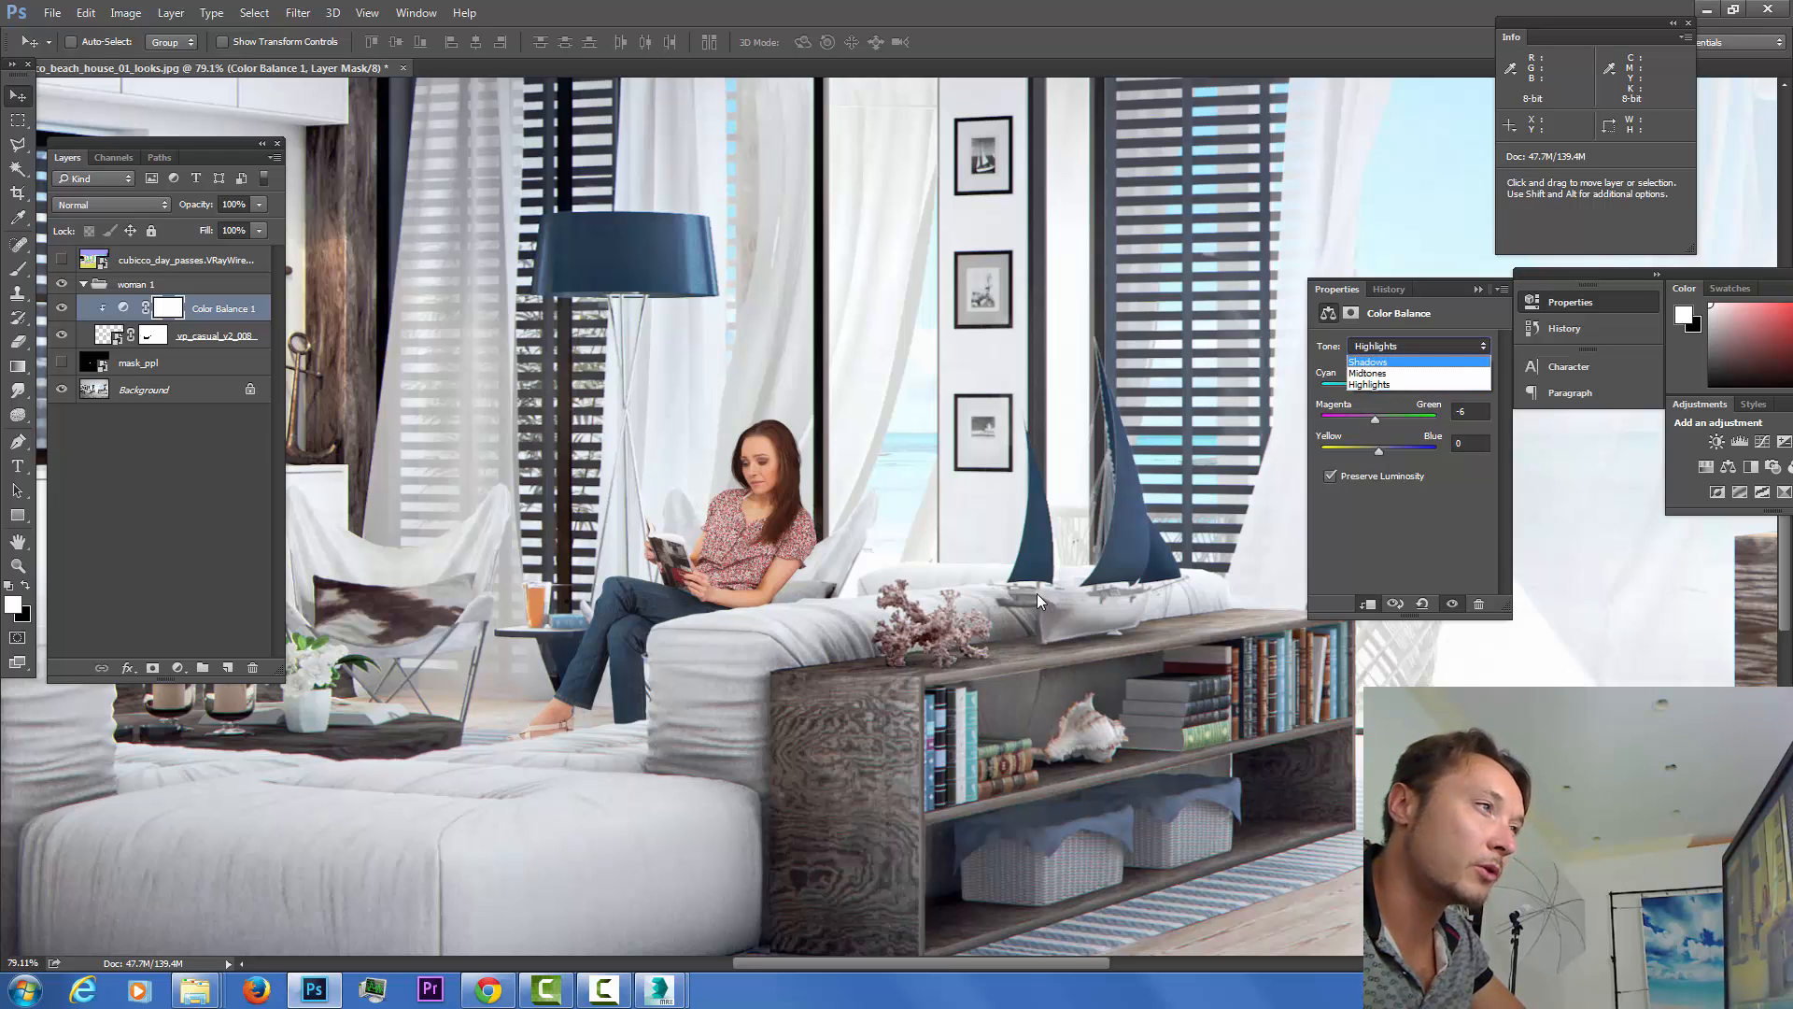
{"action": "left_click", "coordinate": [1400, 365]}
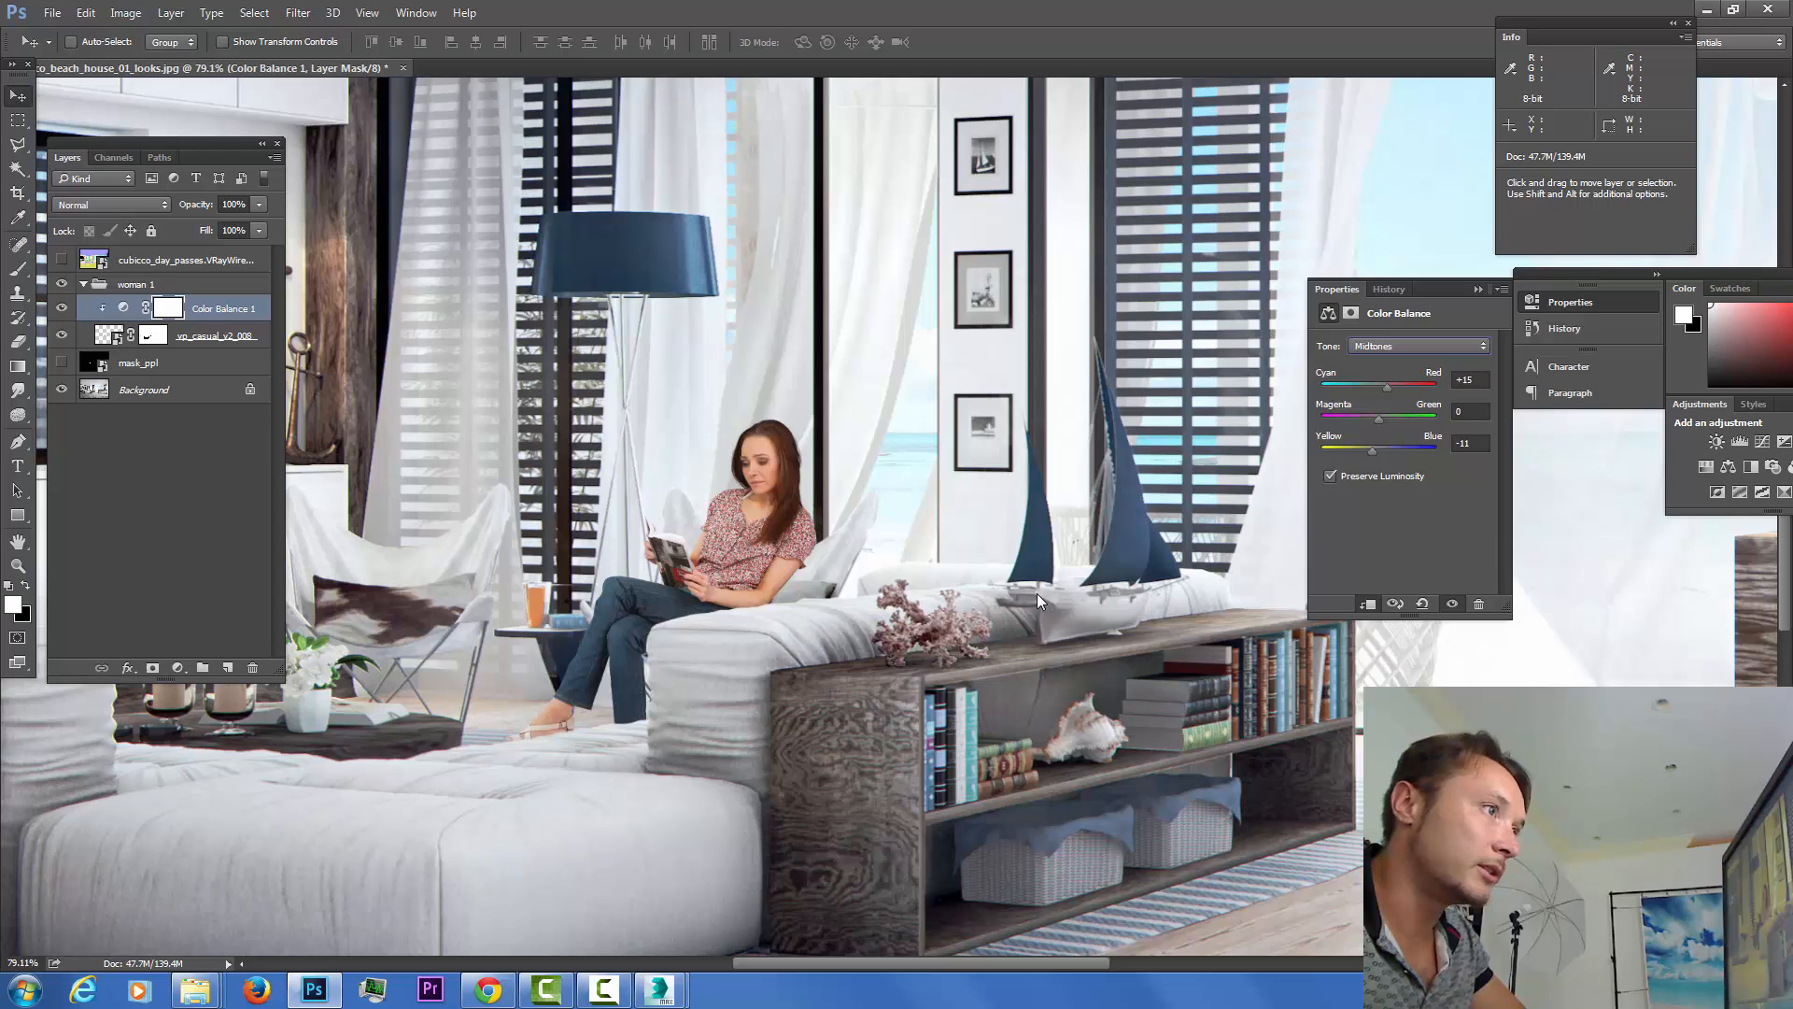
{"action": "left_click", "coordinate": [1419, 346]}
{"action": "left_click", "coordinate": [1401, 347]}
{"action": "left_click_drag", "start_coordinate": [1378, 451], "coordinate": [1384, 451]}
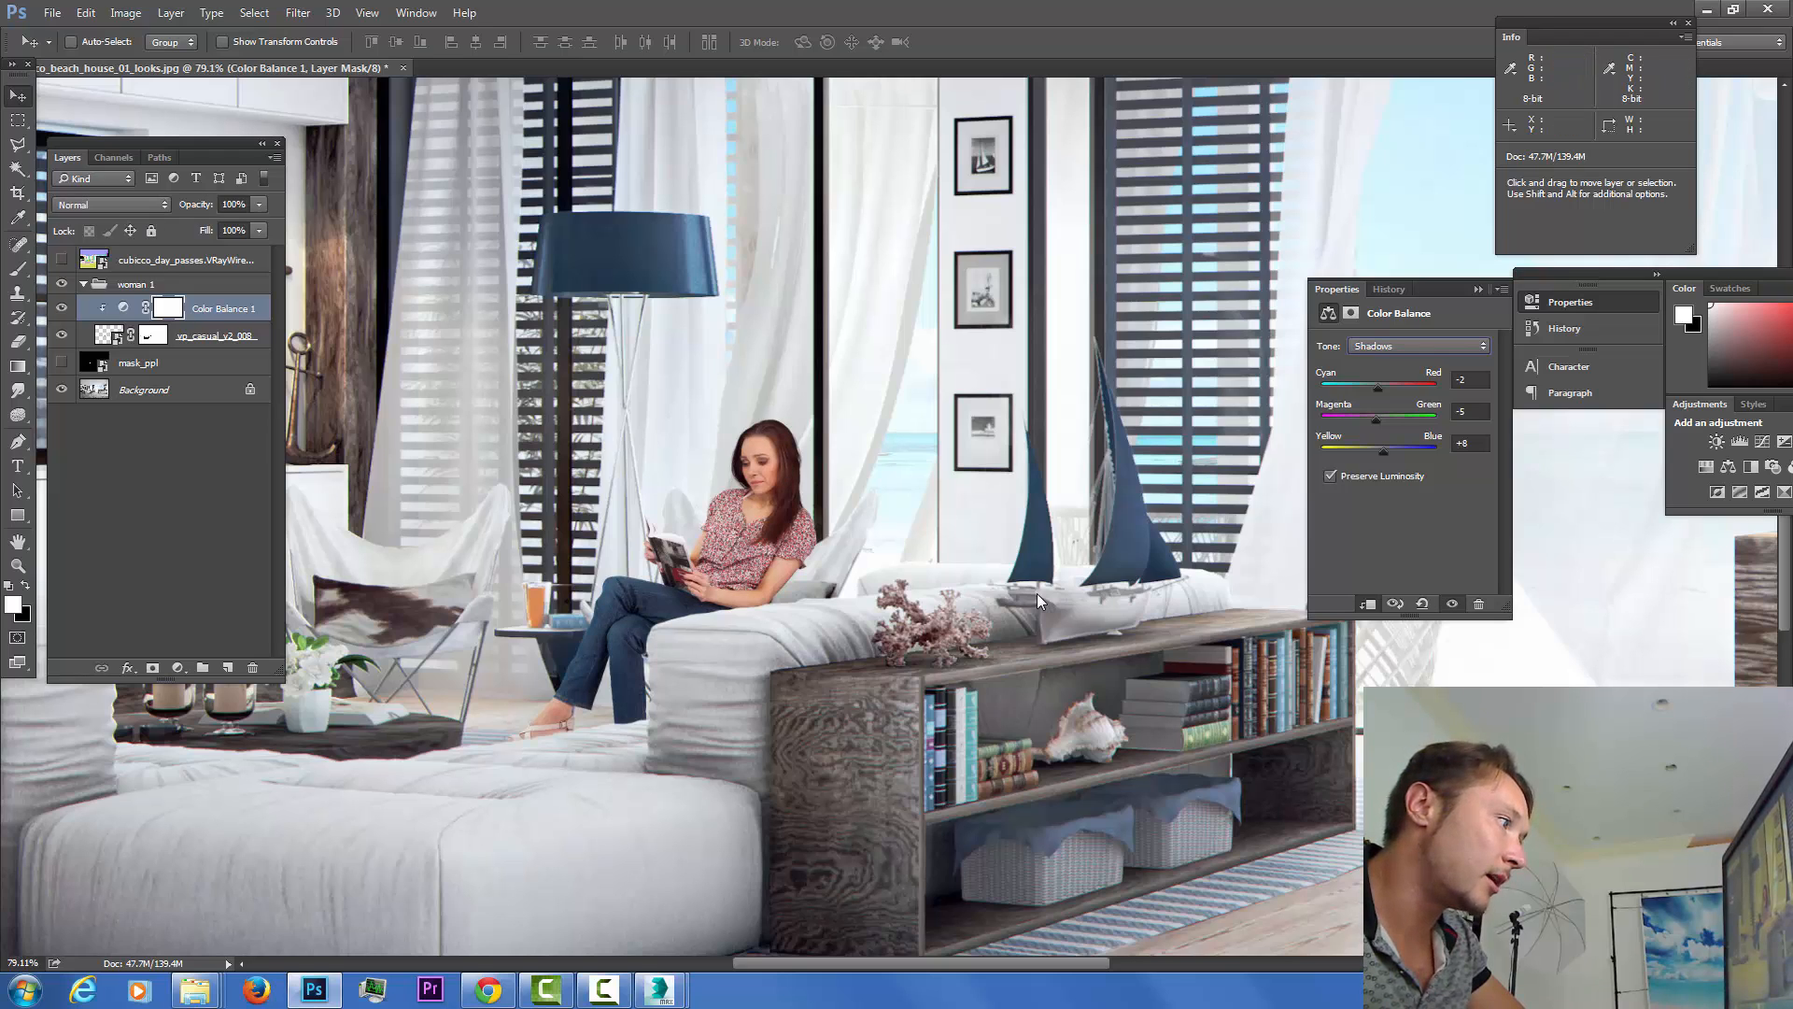
Compare the woman with and without the Color Balance adjustment, and set its shadows Magenta-Green to -2.
{"action": "key", "text": "ctrl+comma"}
{"action": "key", "text": "ctrl+comma"}
{"action": "key", "text": "ctrl+comma"}
{"action": "key", "text": "ctrl+comma"}
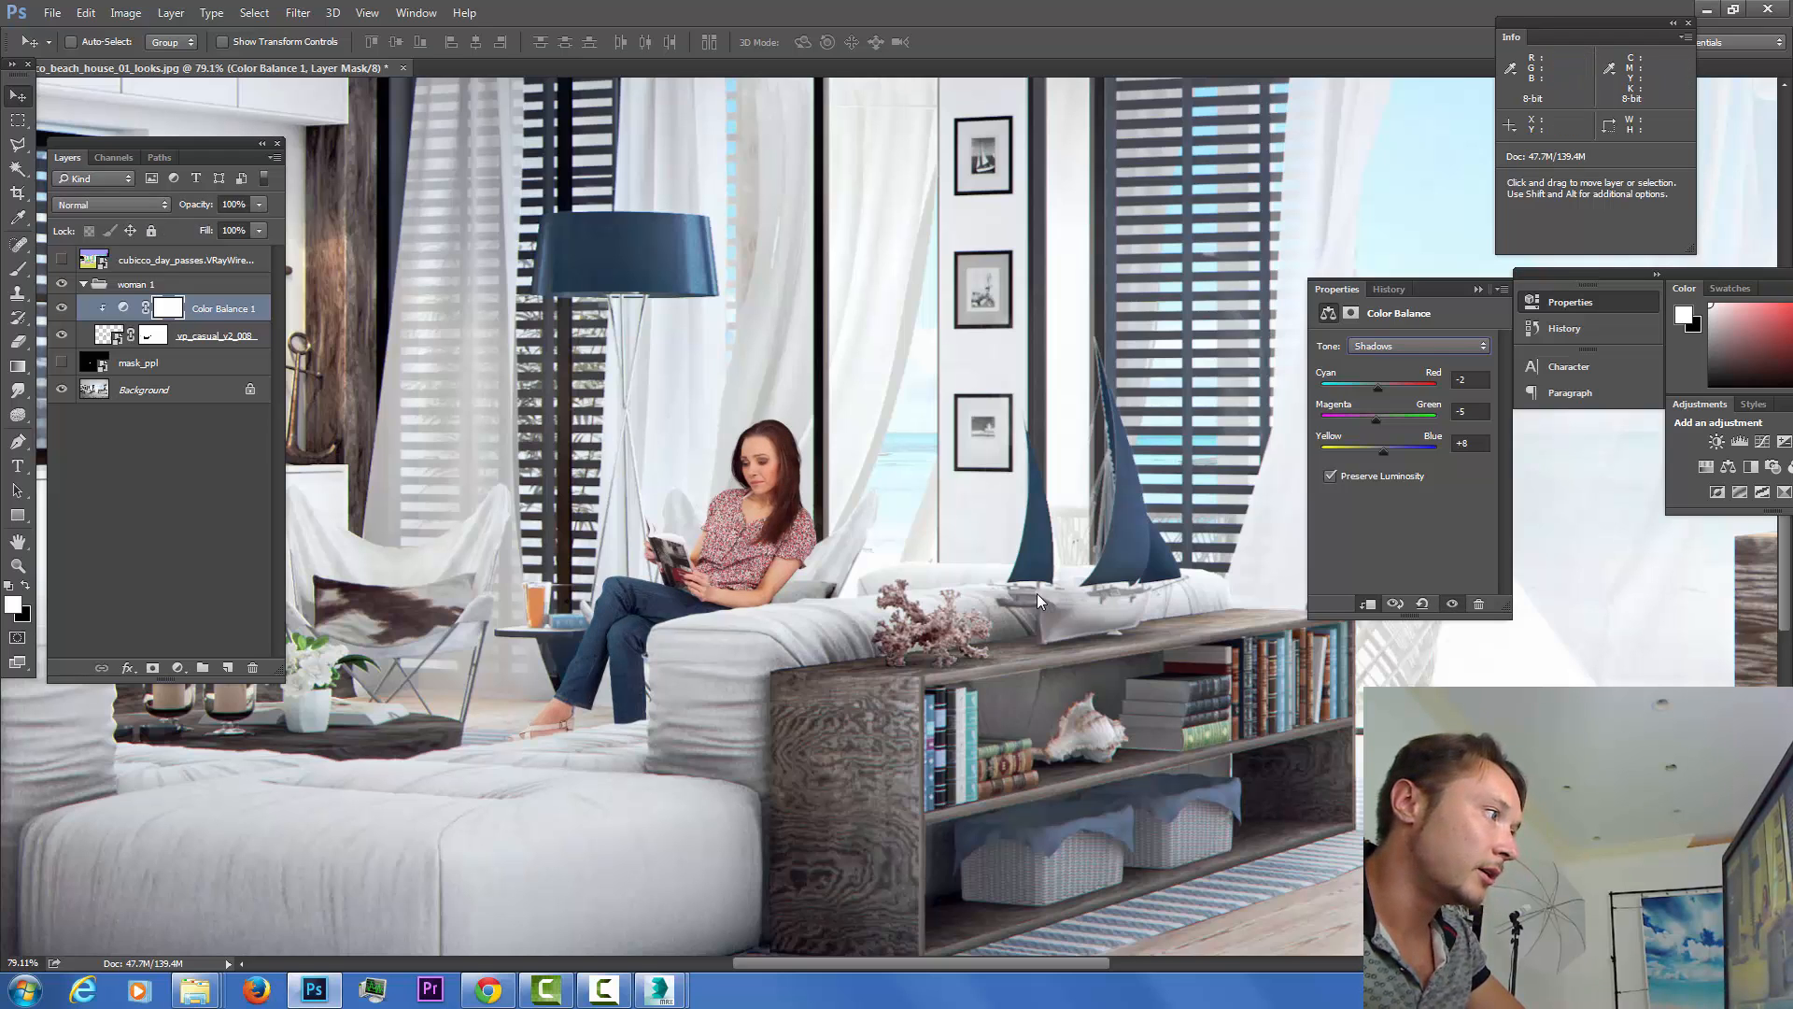
{"action": "key", "text": "ctrl+comma"}
{"action": "key", "text": "ctrl+comma"}
{"action": "key", "text": "ctrl+comma"}
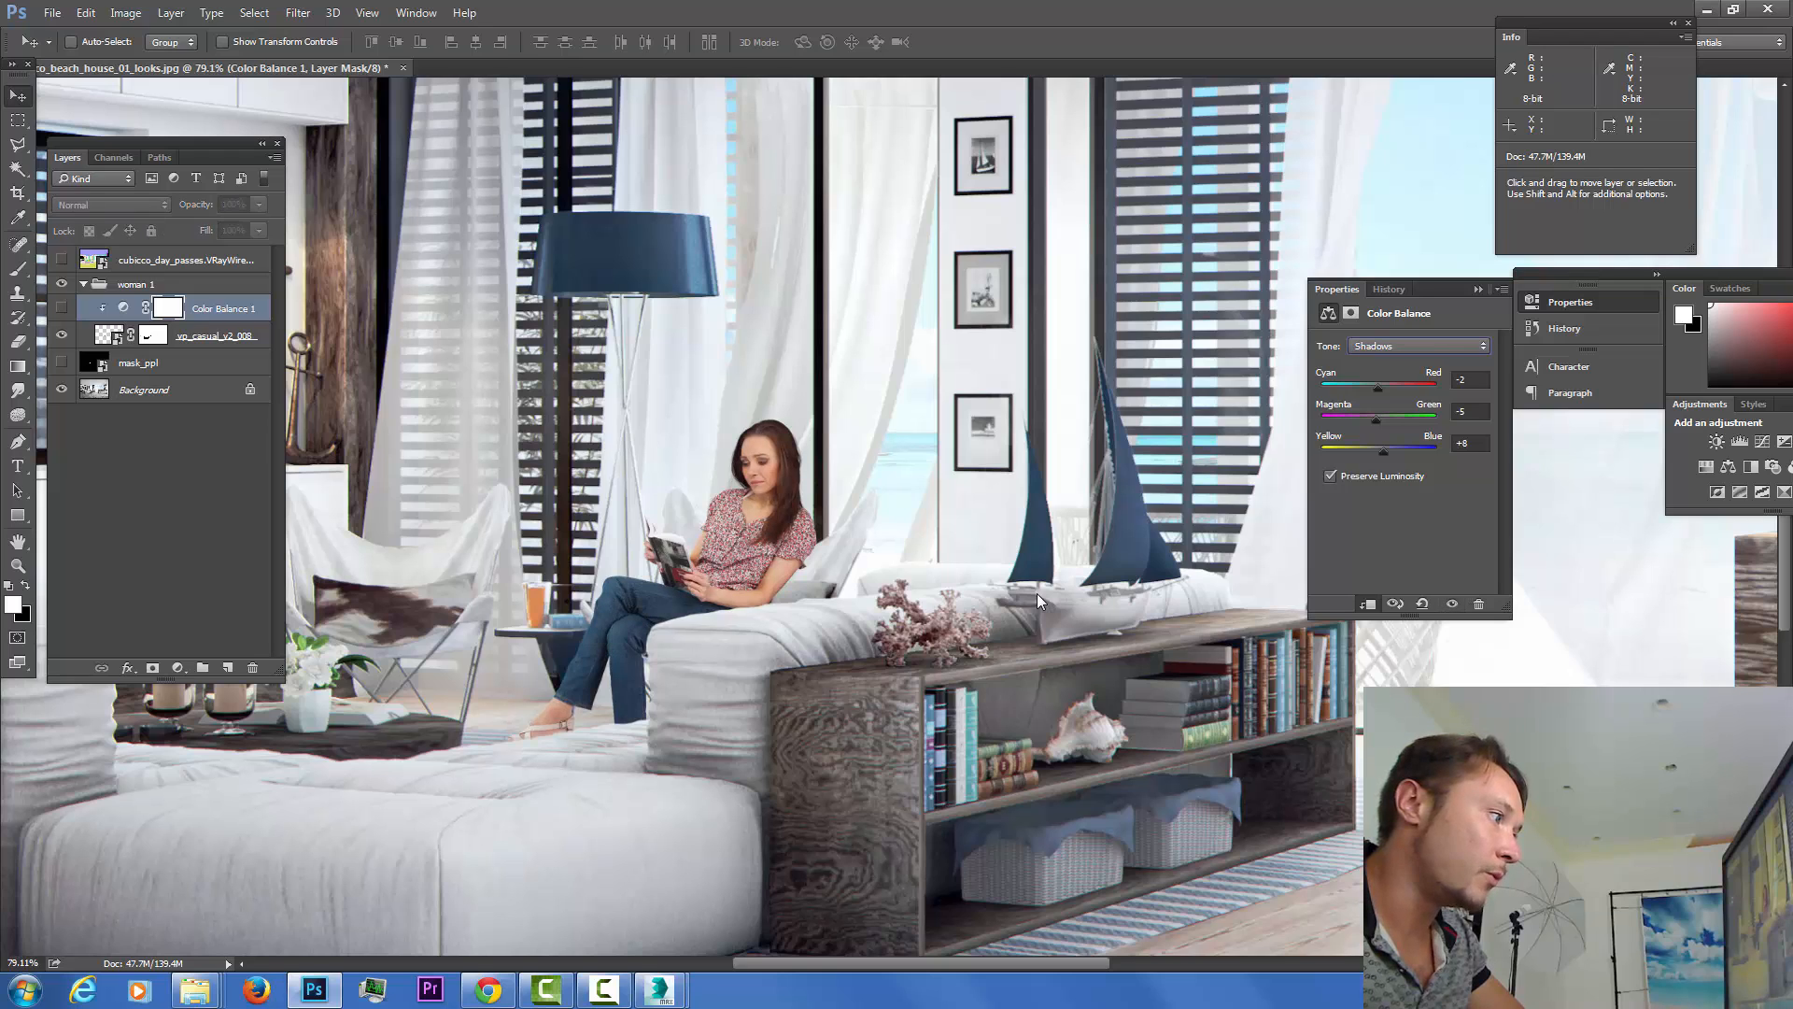
{"action": "key", "text": "ctrl+comma"}
{"action": "key", "text": "ctrl+comma"}
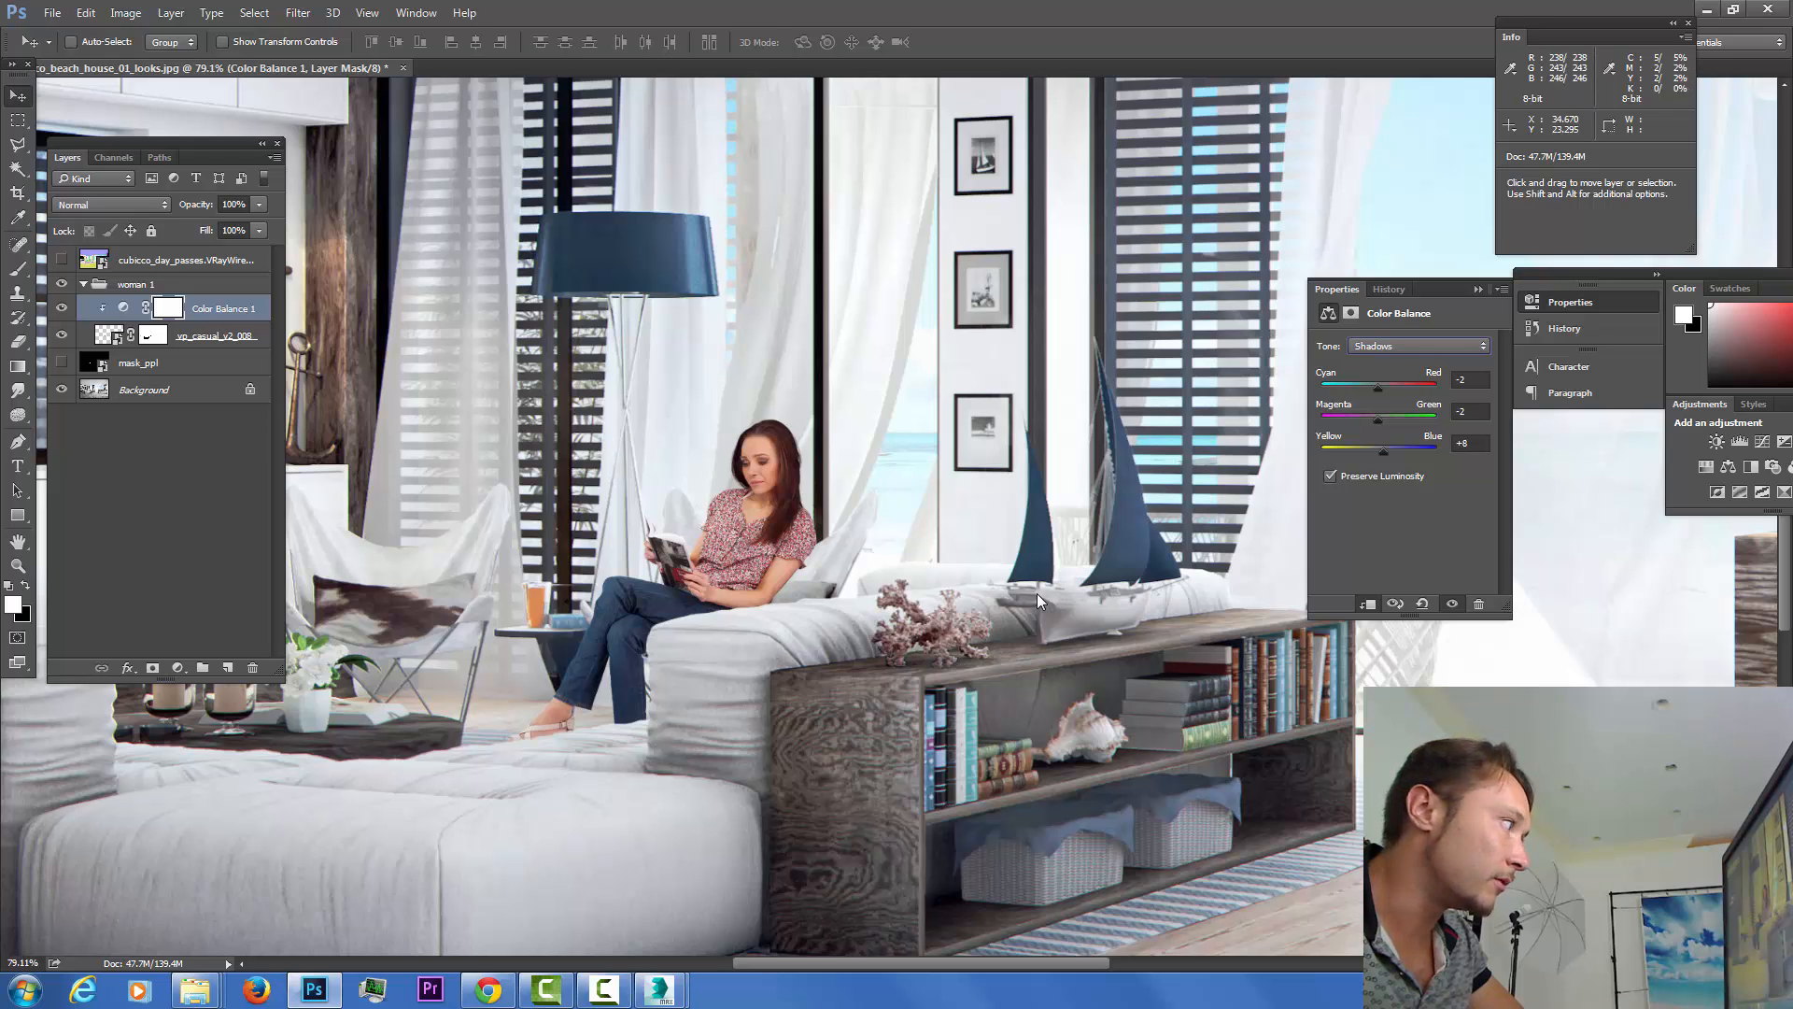
{"action": "key", "text": "ctrl+comma"}
{"action": "key", "text": "ctrl+comma"}
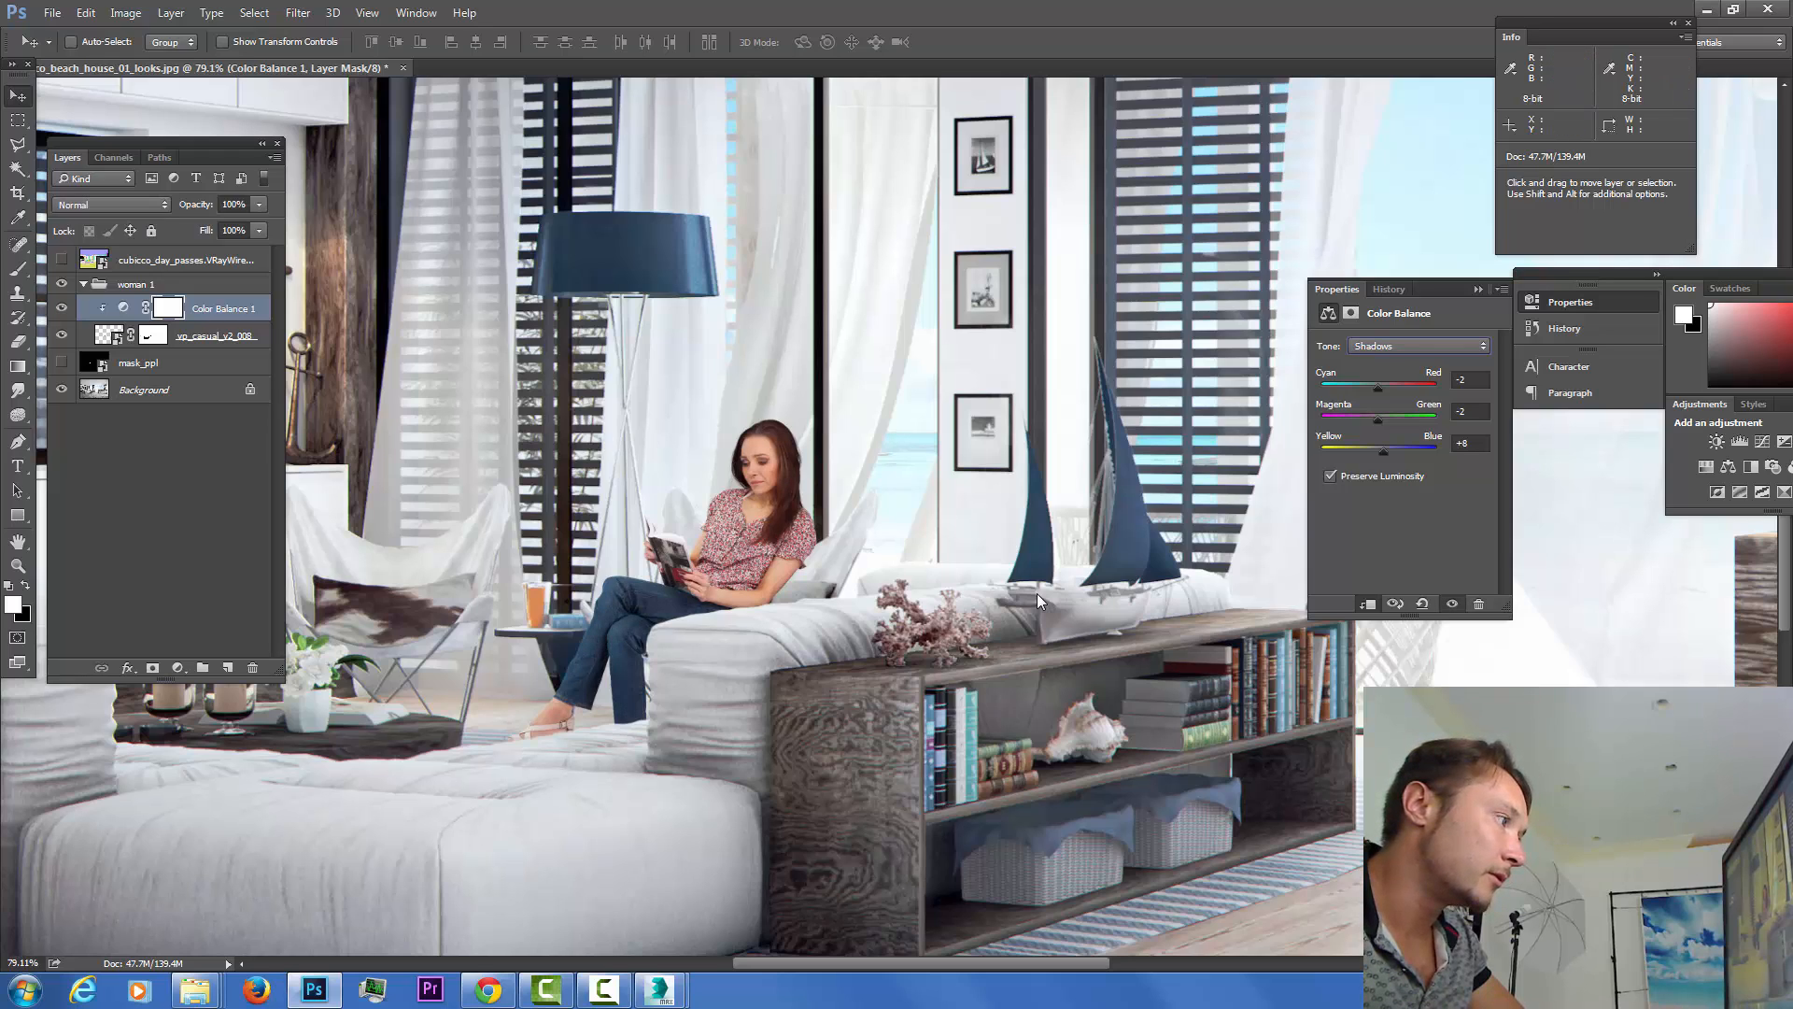
{"action": "key", "text": "ctrl+comma"}
{"action": "key", "text": "ctrl+comma"}
Set the Color Balance midtones Cyan-Red to +2 and compare the woman with the adjustment hidden and shown.
{"action": "key", "text": "Down"}
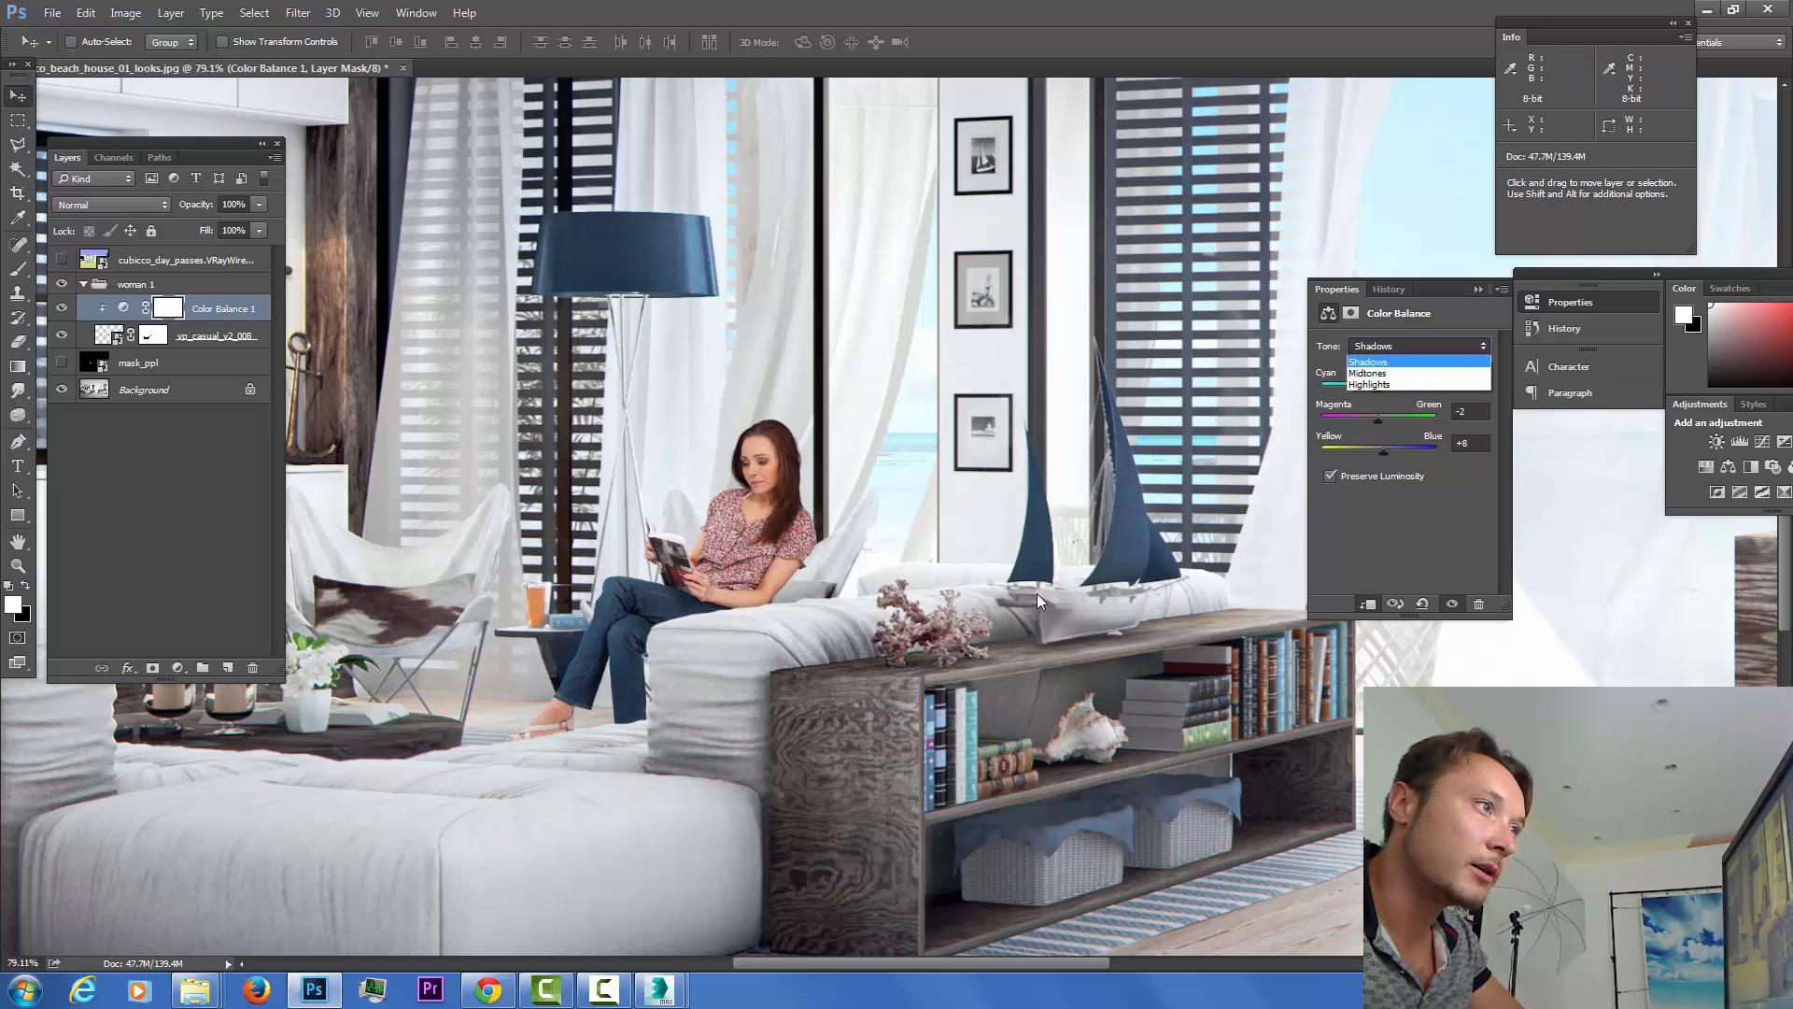
{"action": "key", "text": "Down"}
{"action": "key", "text": "Down"}
{"action": "key", "text": "Up"}
{"action": "key", "text": "Return"}
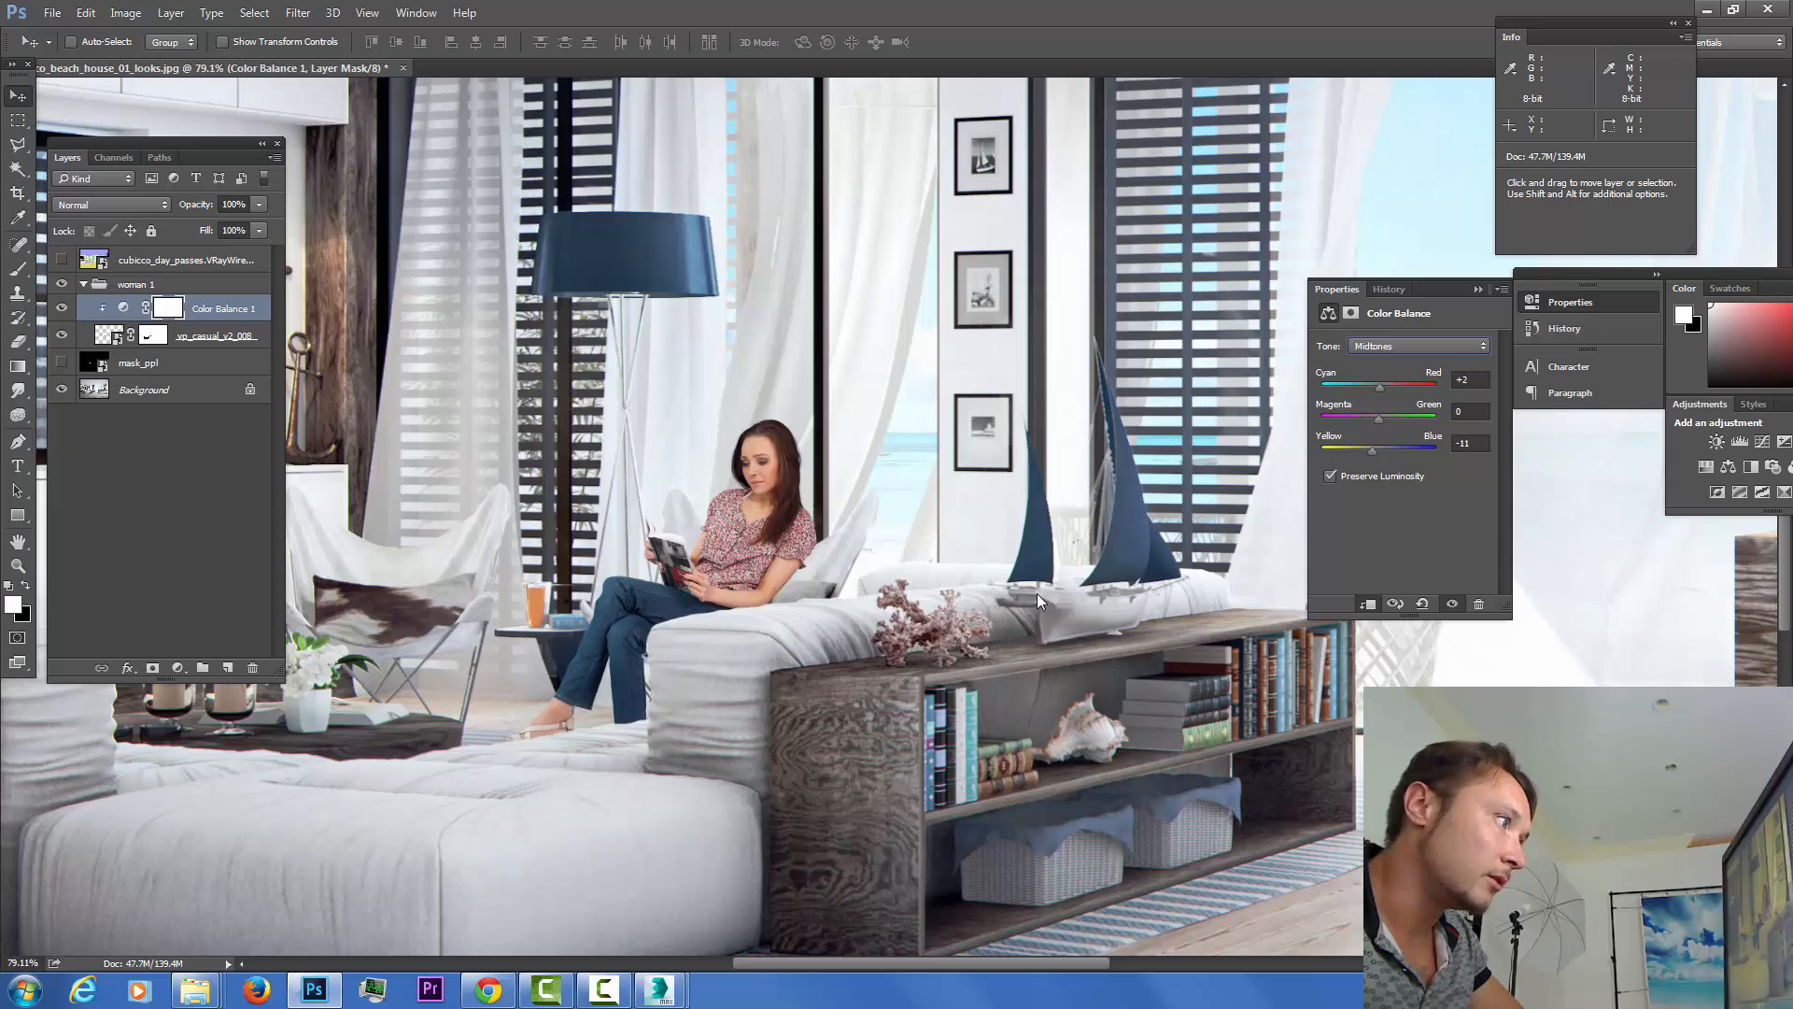
{"action": "key", "text": "ctrl+comma"}
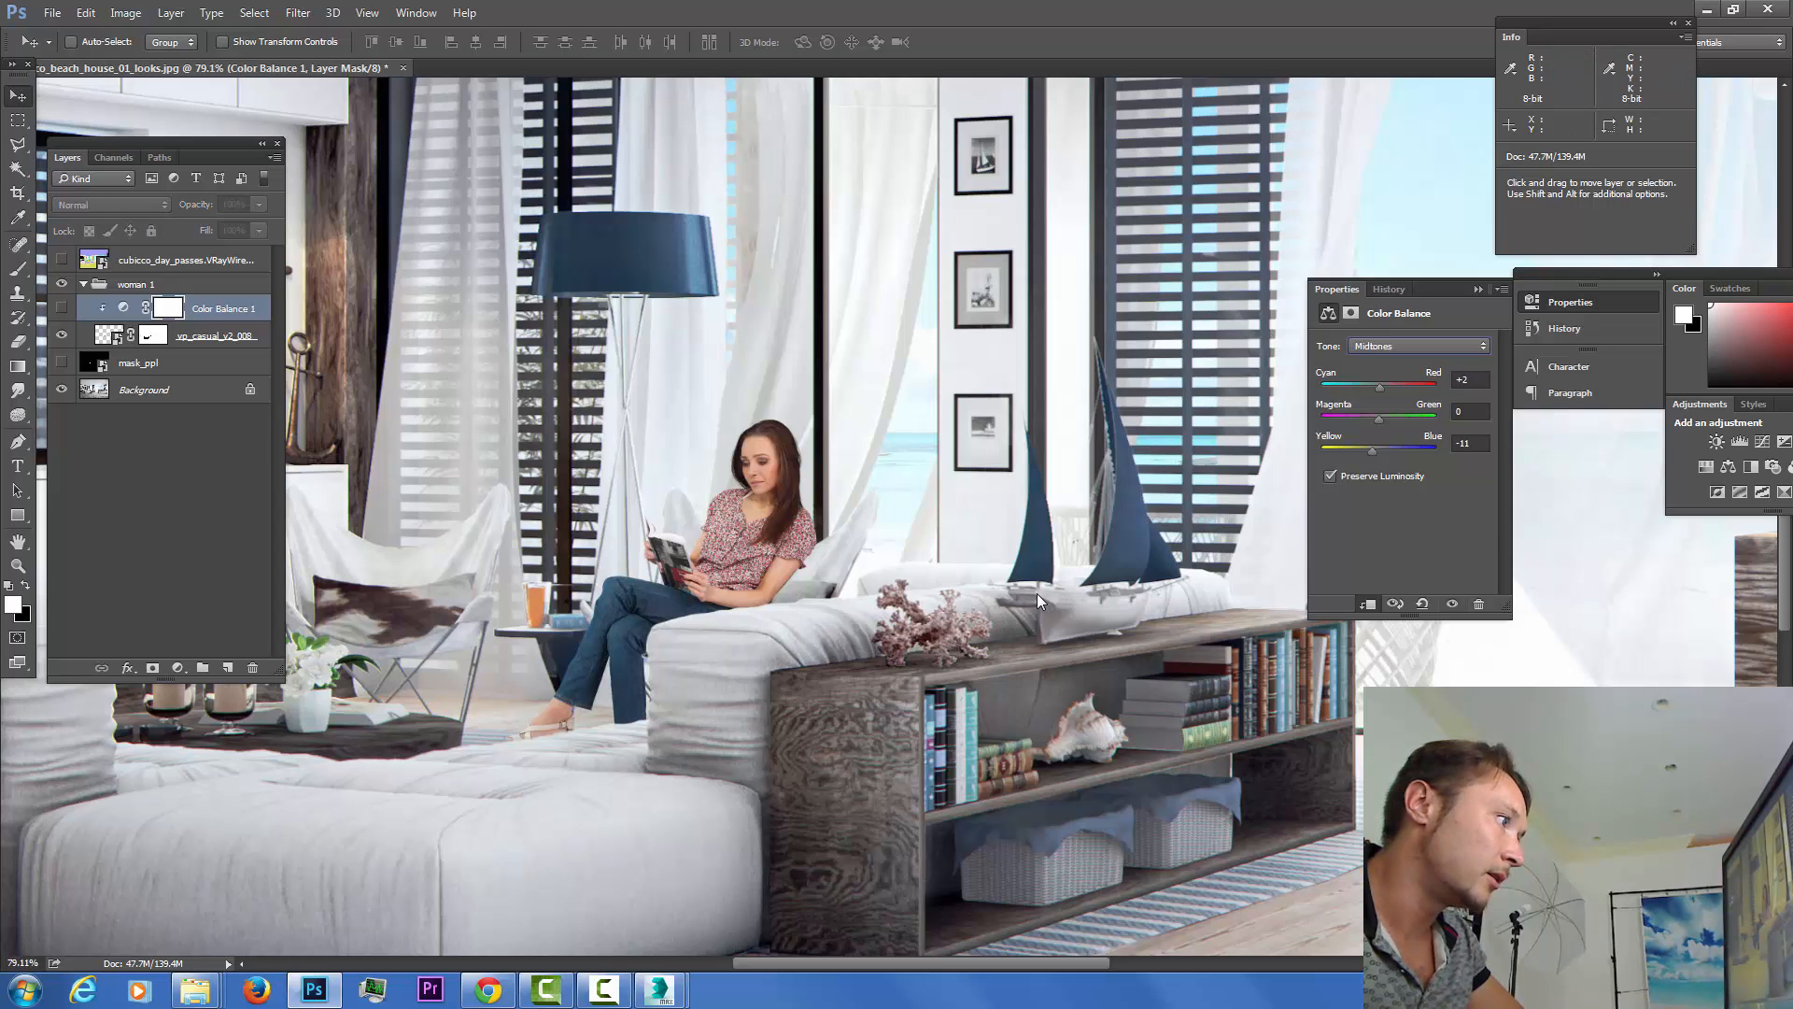
{"action": "key", "text": "ctrl+comma"}
{"action": "key", "text": "ctrl+comma"}
{"action": "key", "text": "ctrl+comma"}
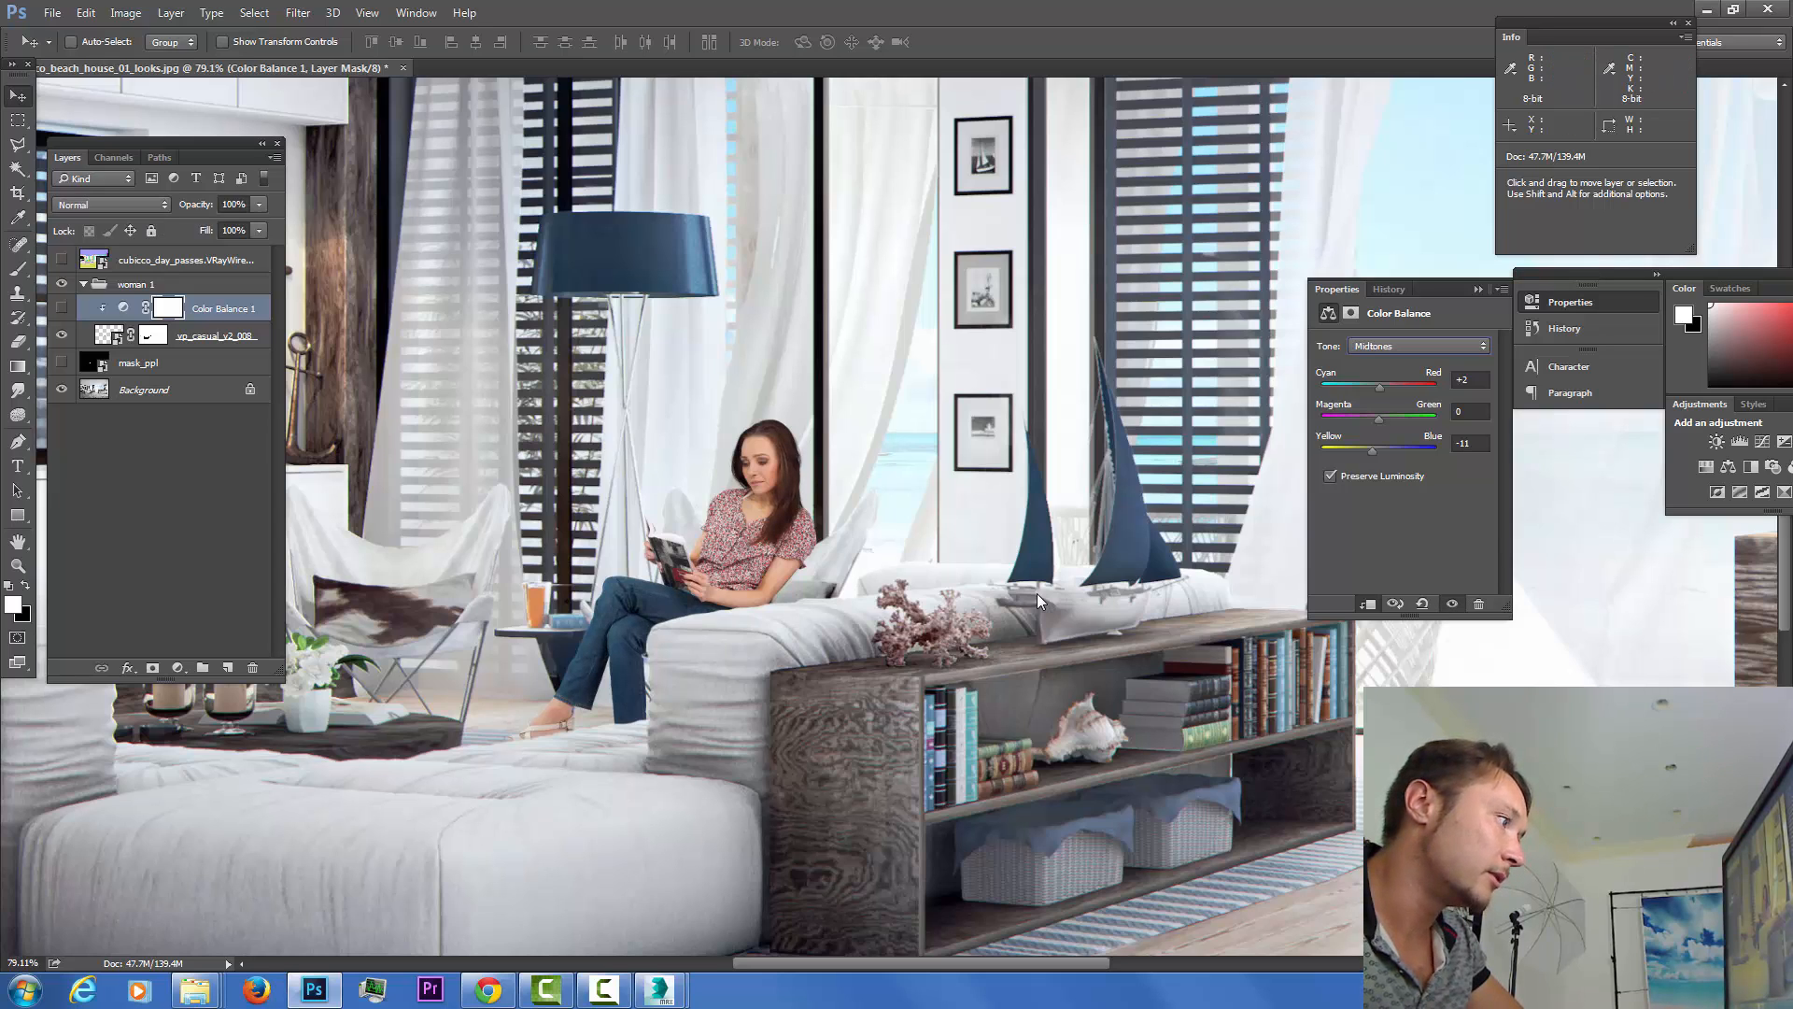
{"action": "key", "text": "ctrl+comma"}
{"action": "key", "text": "ctrl+comma"}
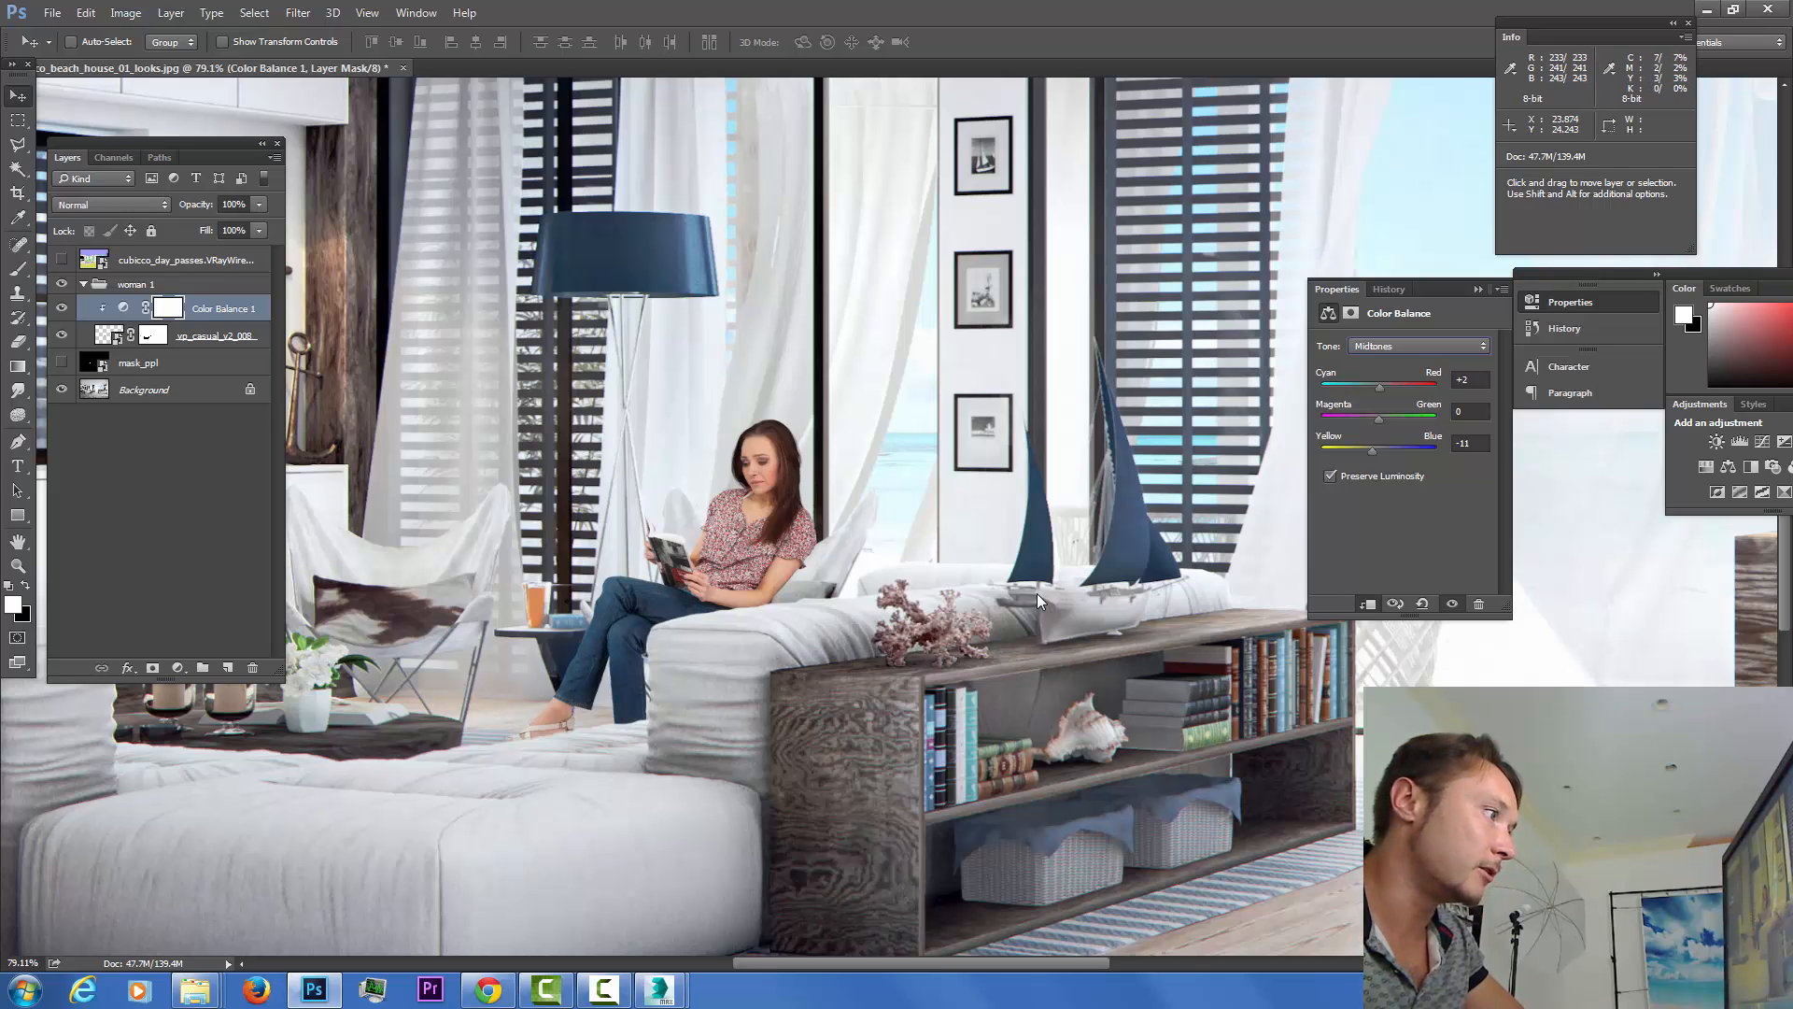
Set the Color Balance highlights Cyan-Red to -6 and check the woman against the wider interior.
{"action": "scroll", "coordinate": [1041, 602], "scroll_direction": "down", "scroll_amount": 1}
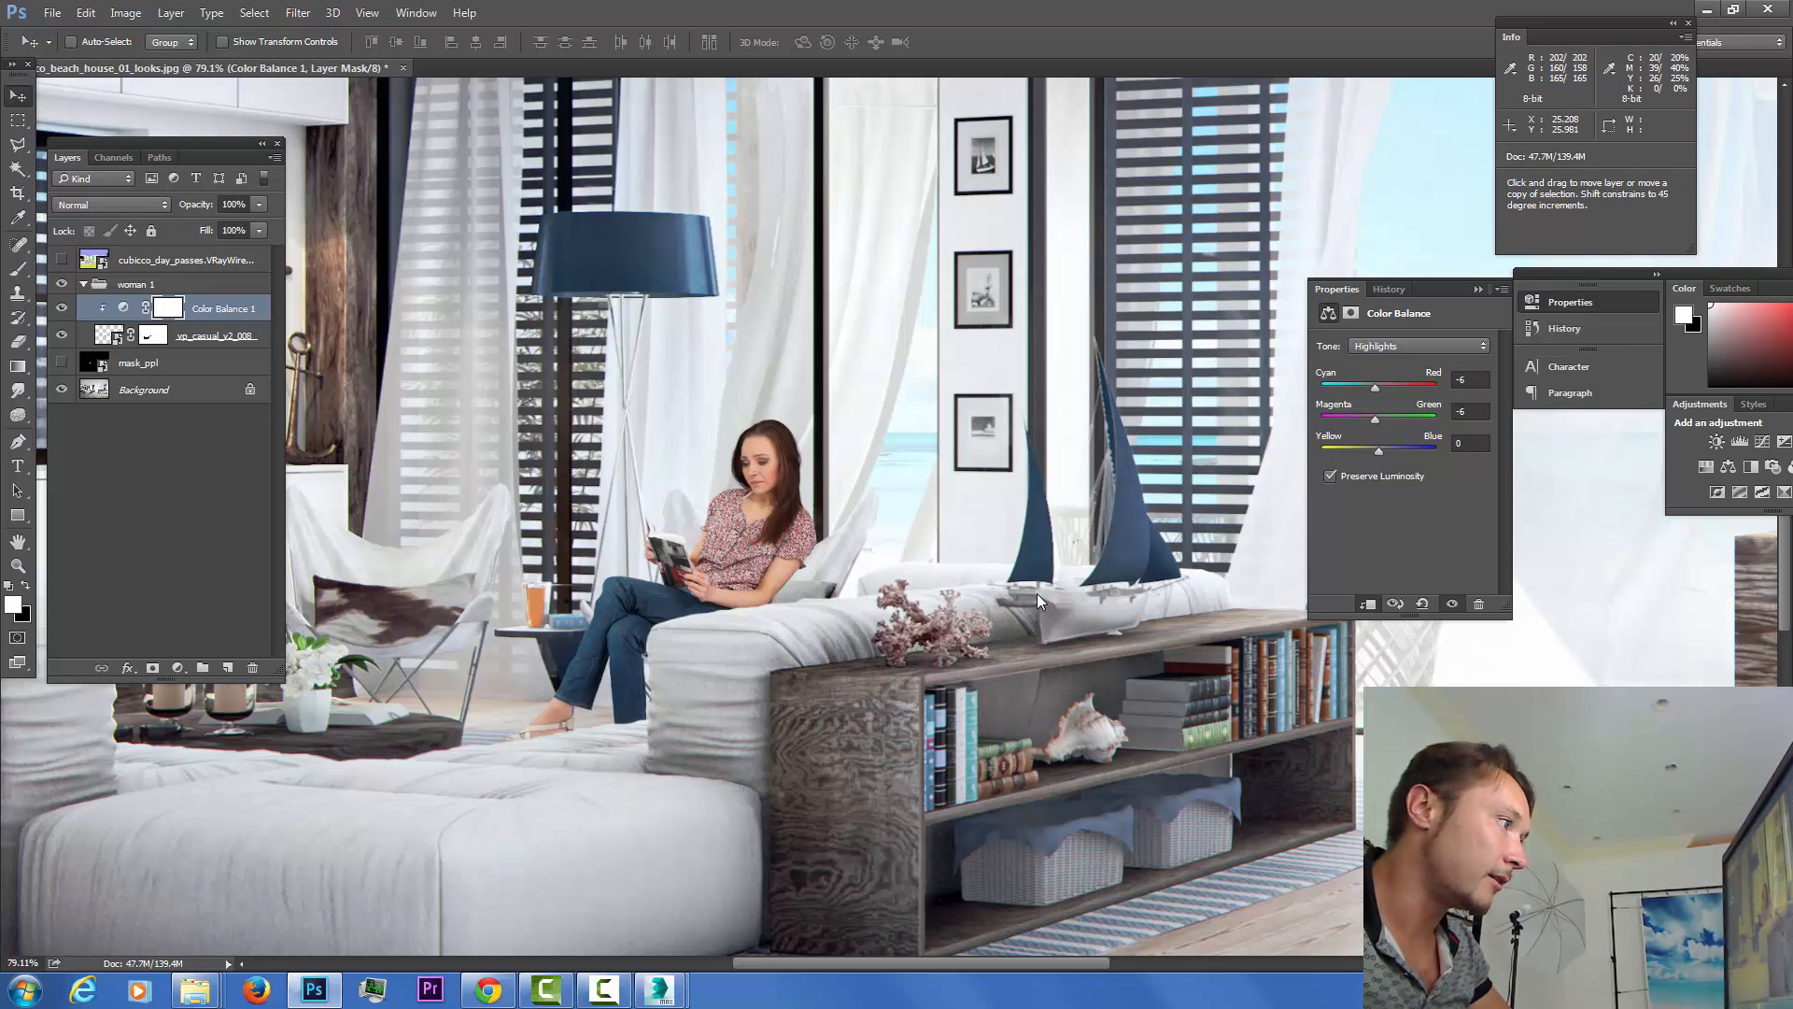
{"action": "scroll", "coordinate": [1041, 601], "scroll_direction": "down", "scroll_amount": 5}
{"action": "scroll", "coordinate": [1041, 602], "scroll_direction": "up", "scroll_amount": 4}
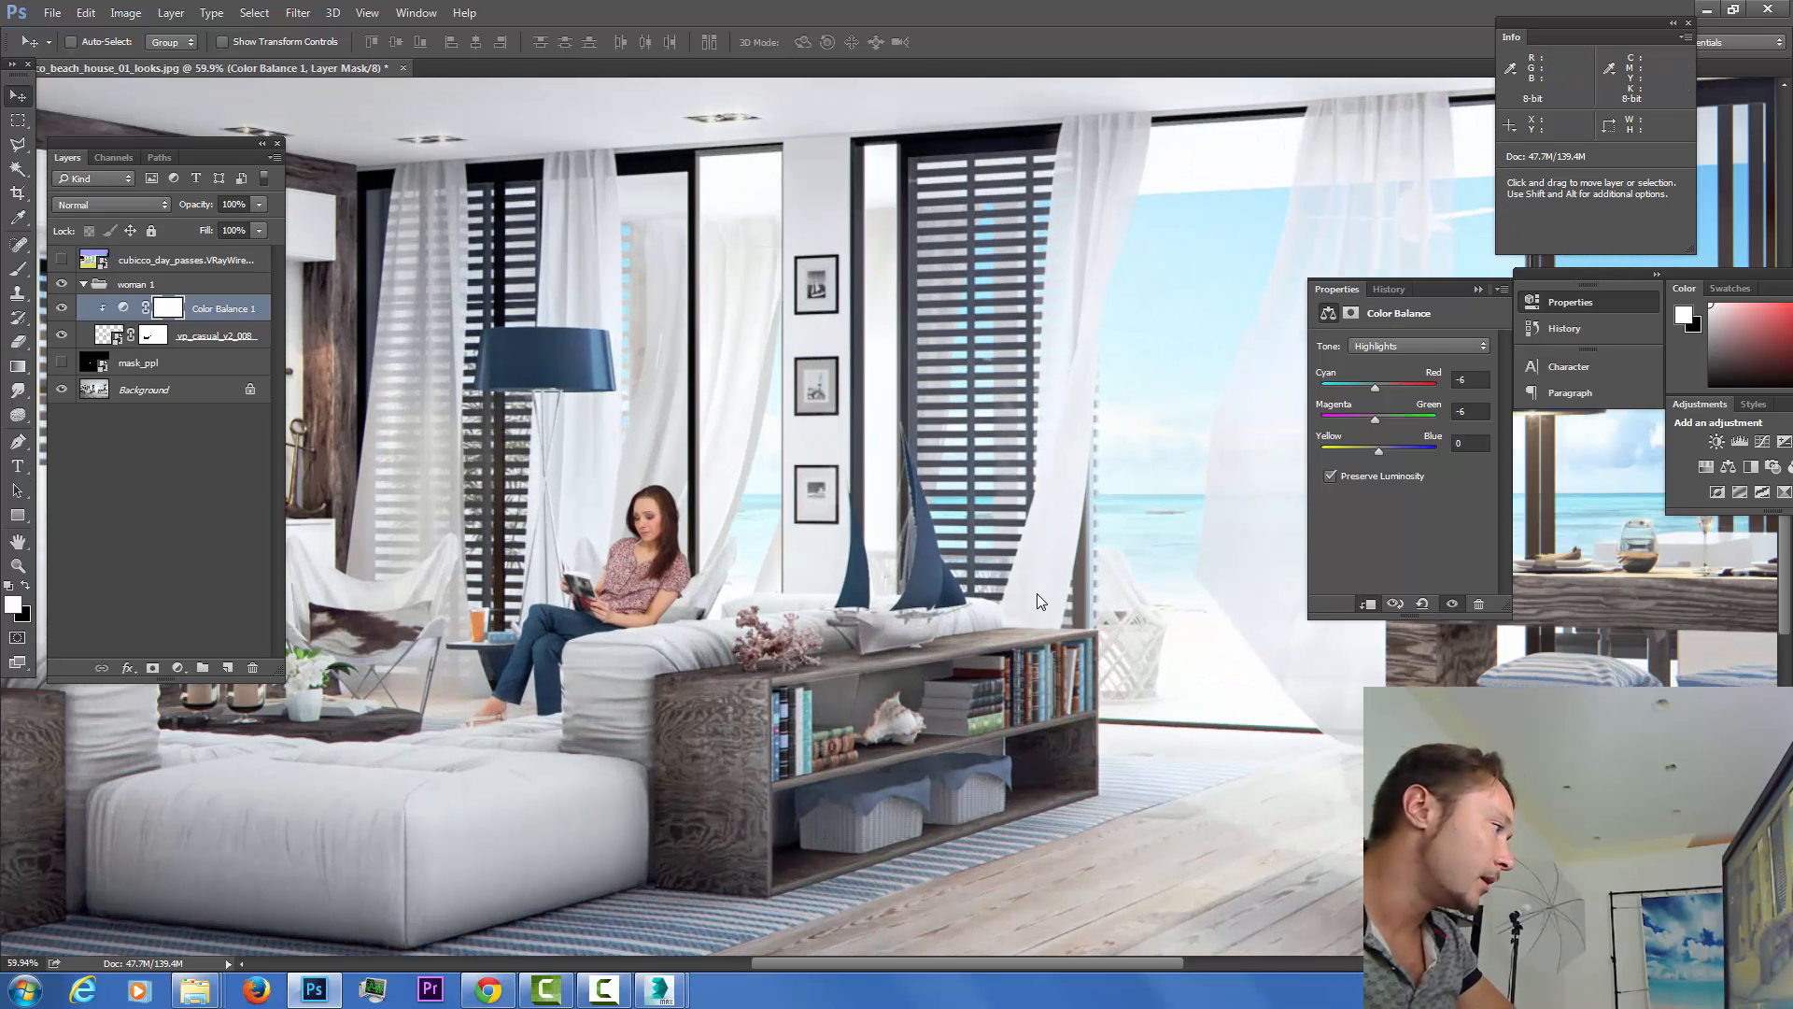
Add a Curves adjustment above Color Balance 1, clip it to the woman's layer, and place a point in the curve's shadows.
{"action": "left_click", "coordinate": [177, 667]}
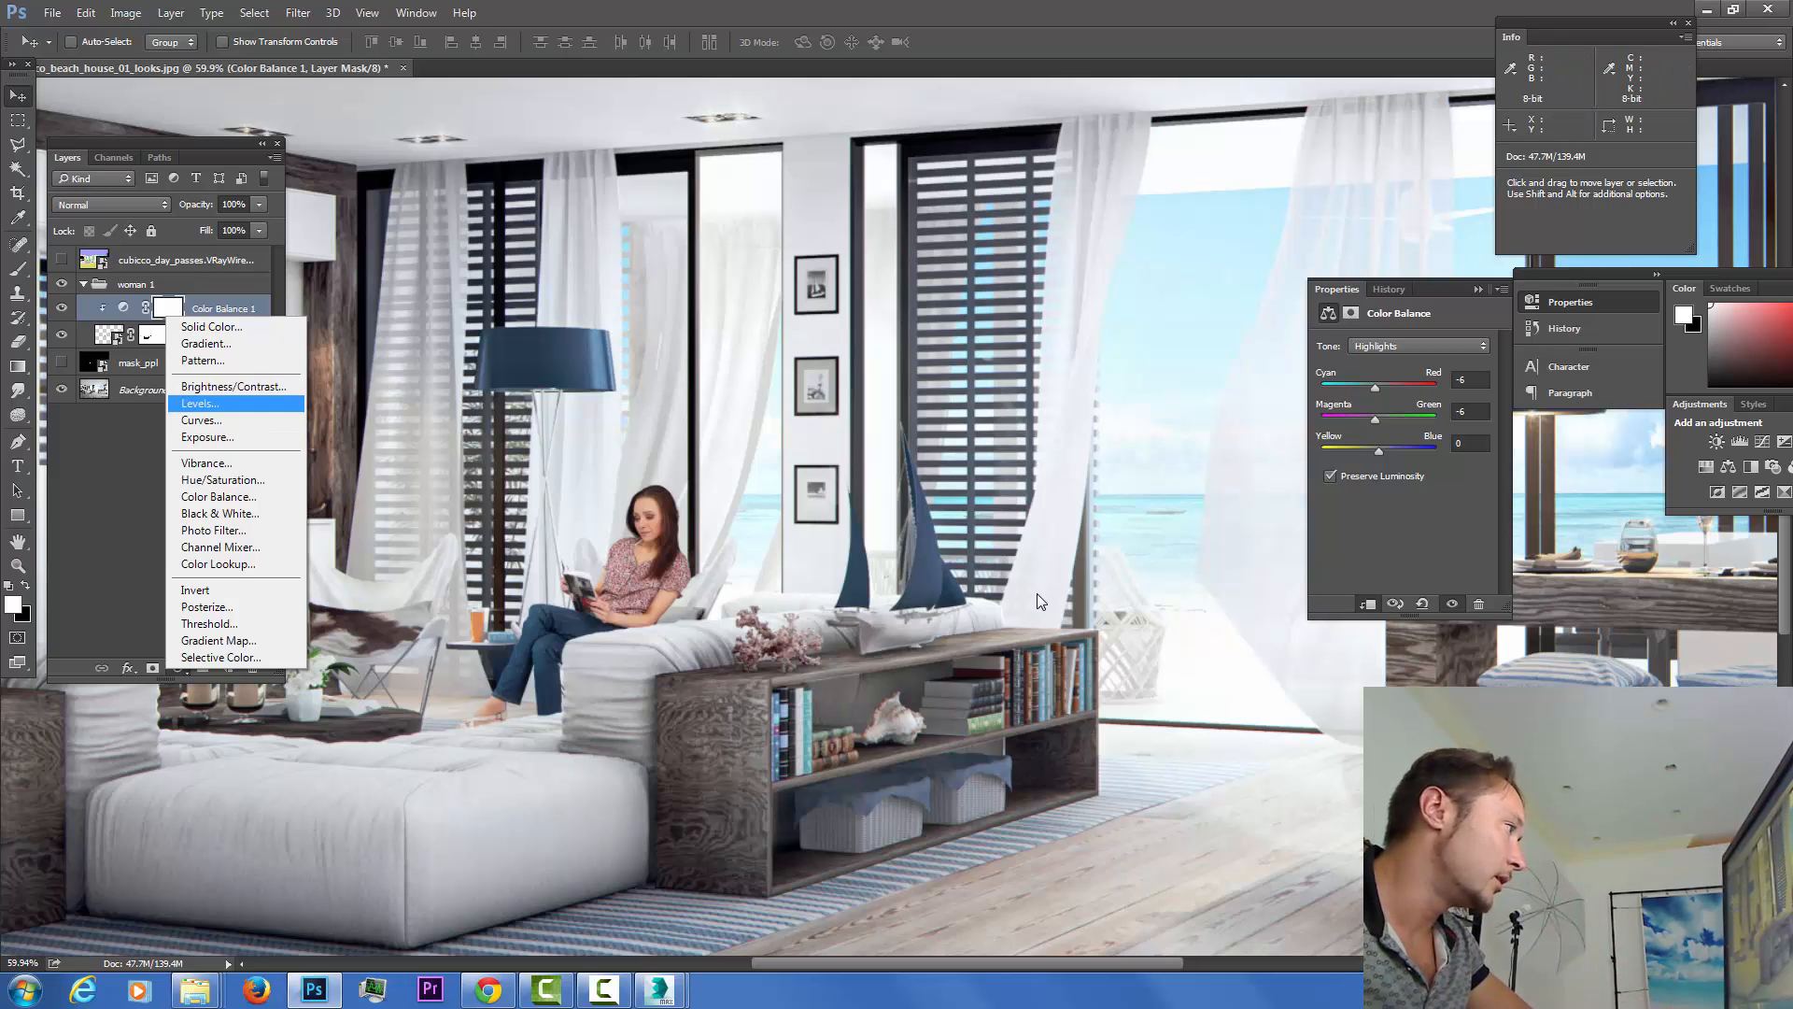
{"action": "key", "text": "Down"}
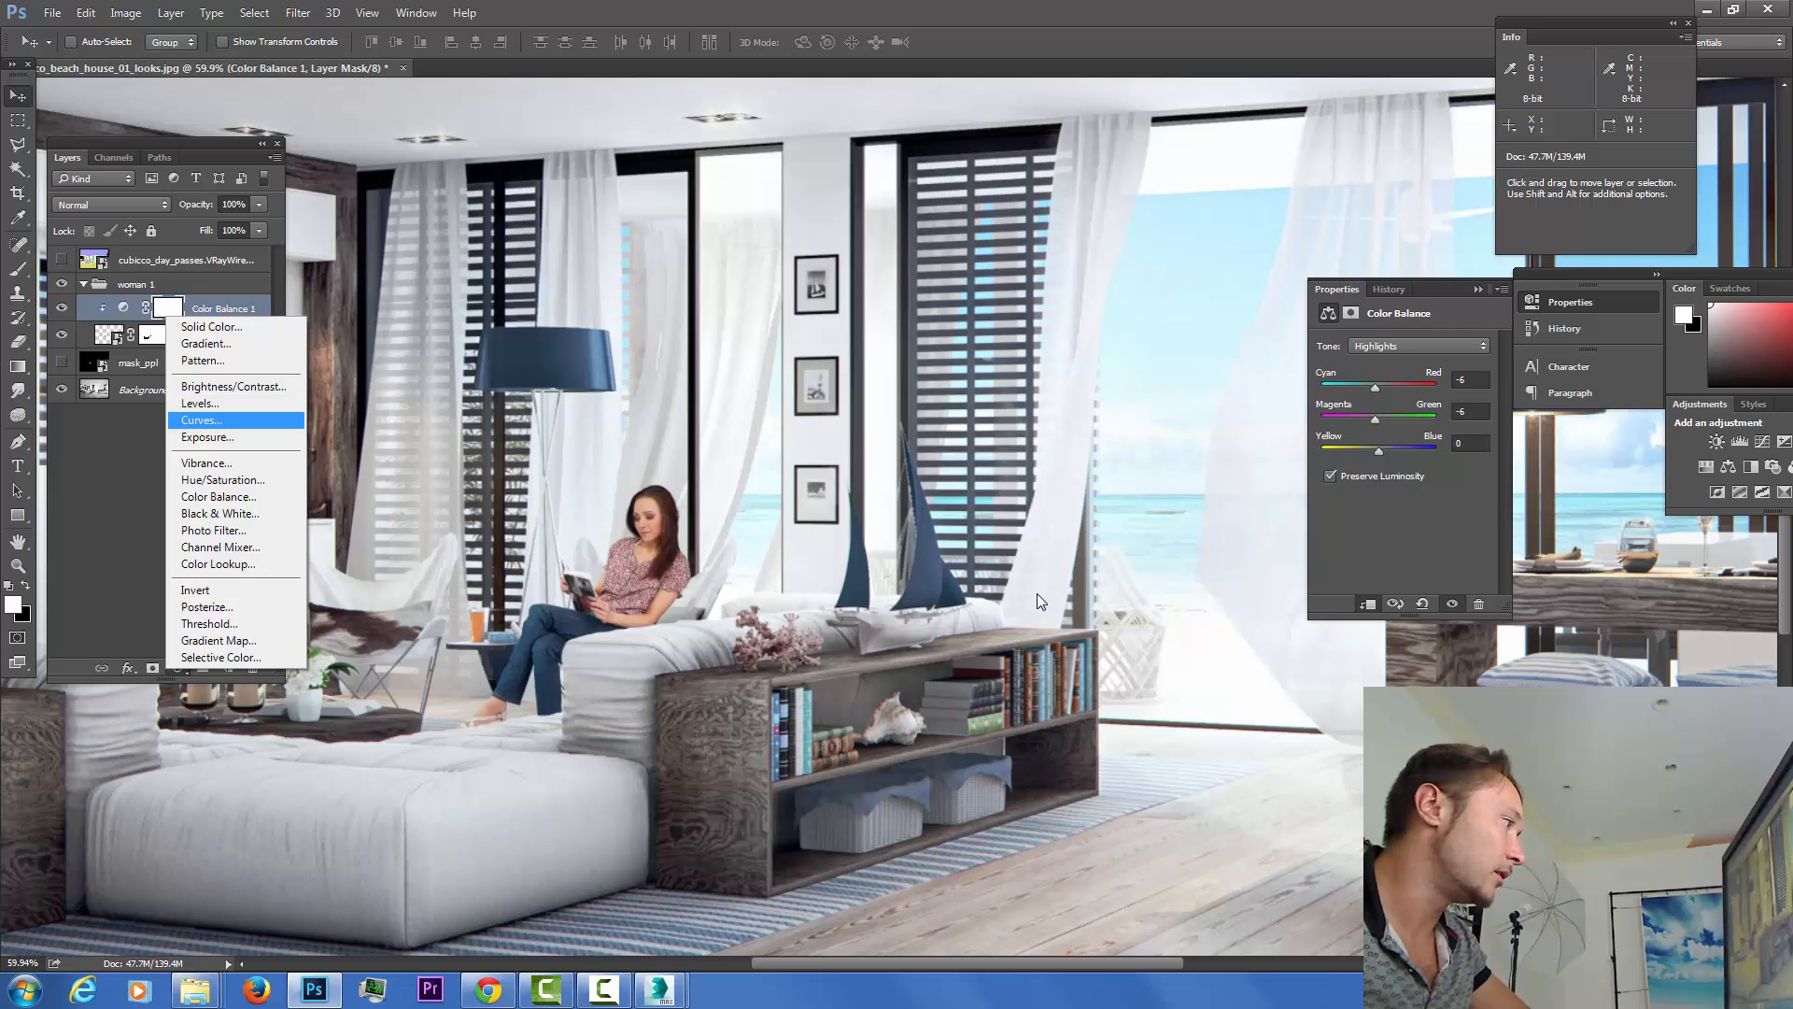
{"action": "key", "text": "Return"}
{"action": "left_click", "coordinate": [1385, 482]}
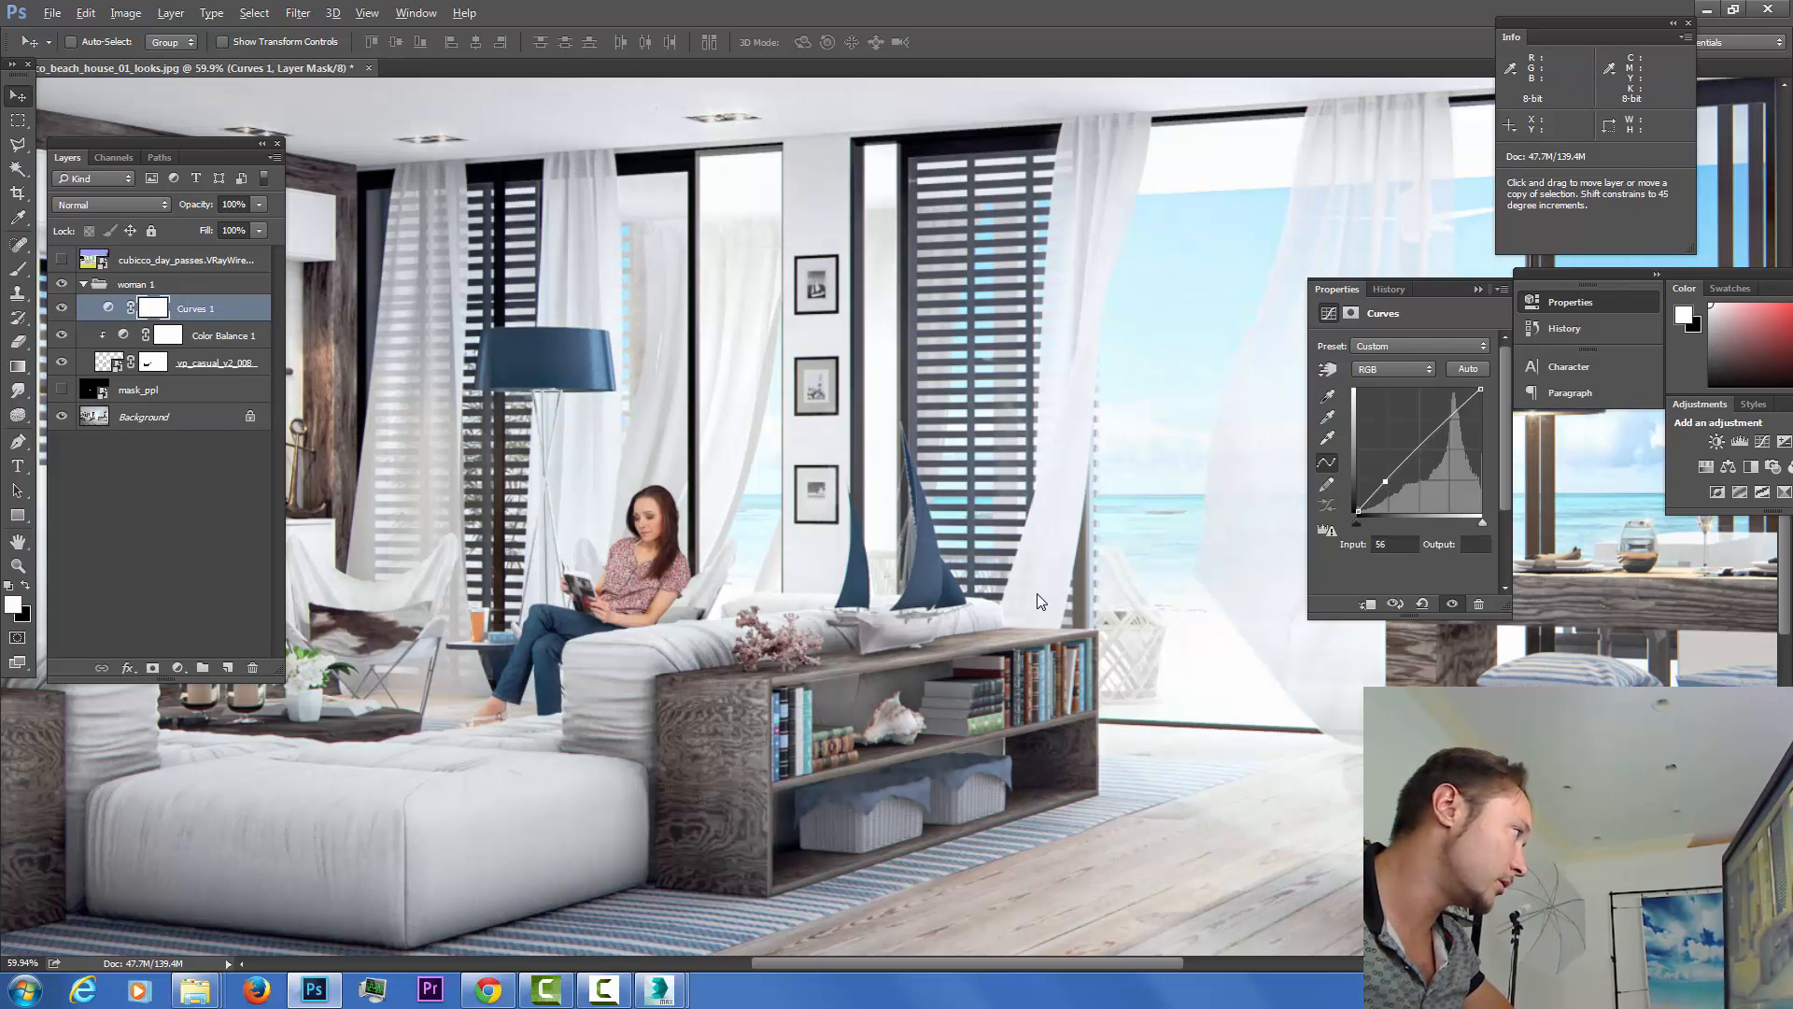
{"action": "key", "text": "ctrl+alt+g"}
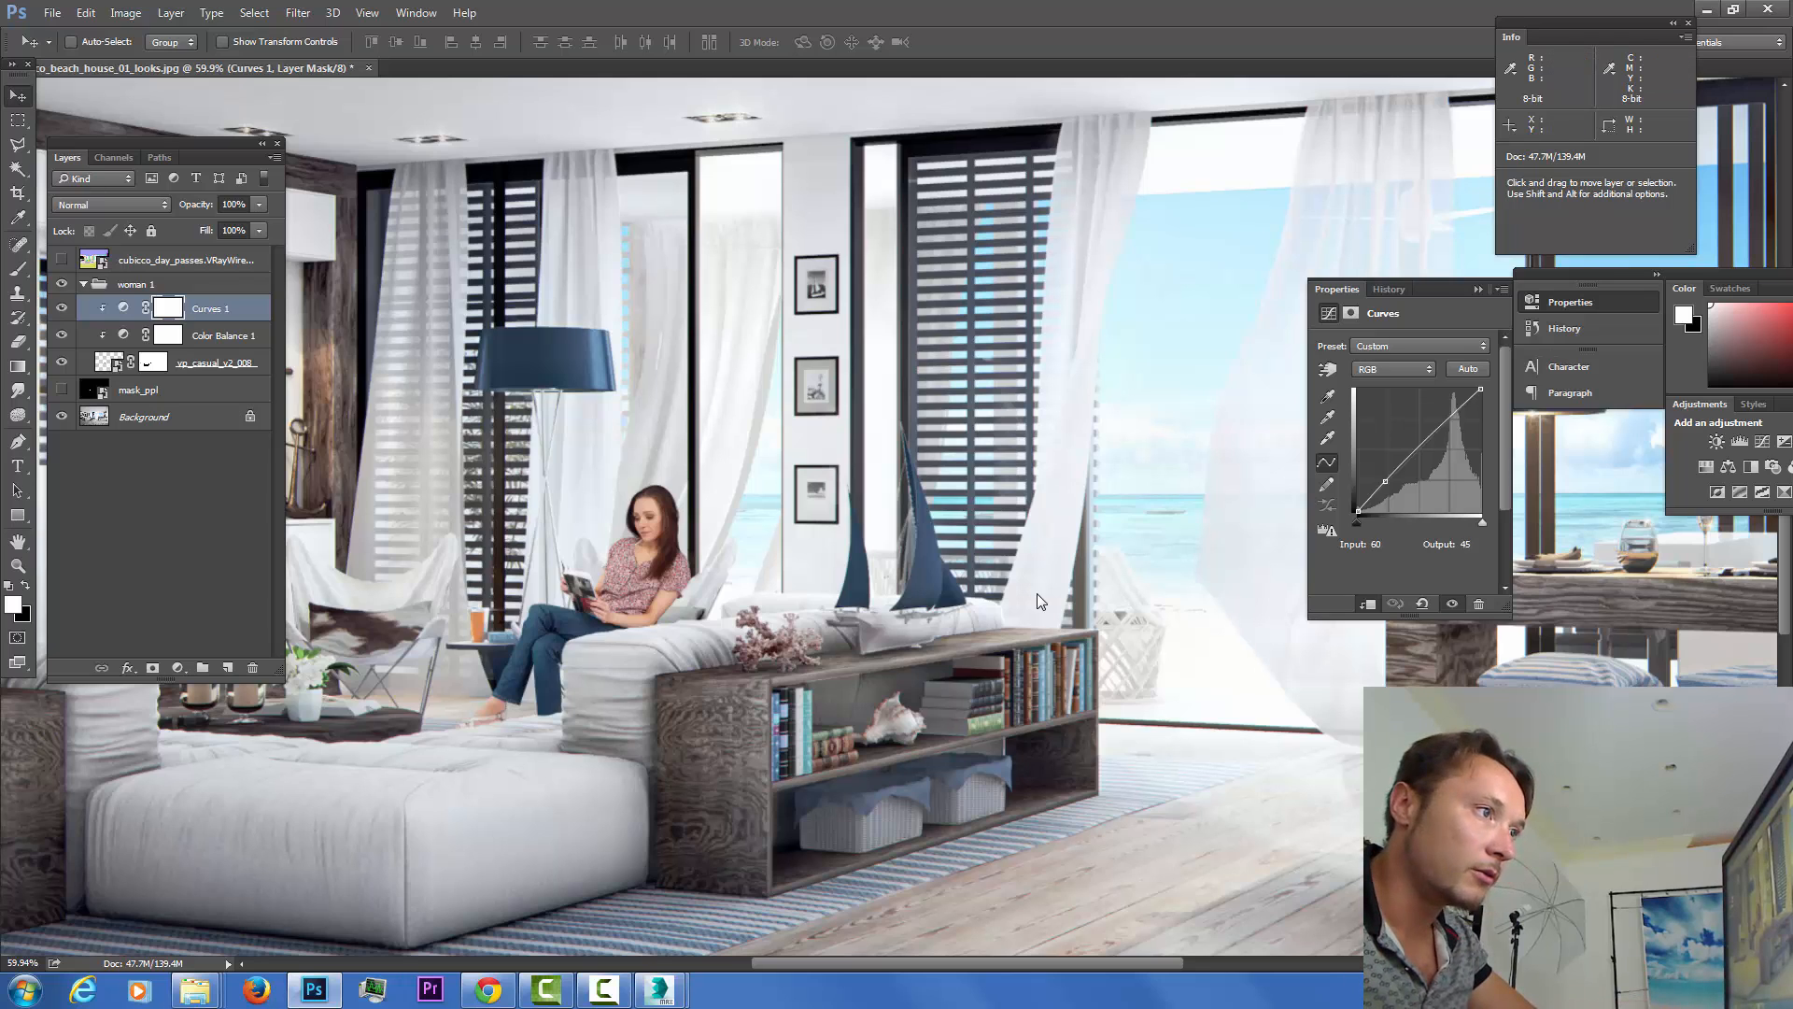
Lower the curve's shadow point at input 54 and add a highlight point at input 195.
{"action": "key", "text": "Right"}
{"action": "key", "text": "Right"}
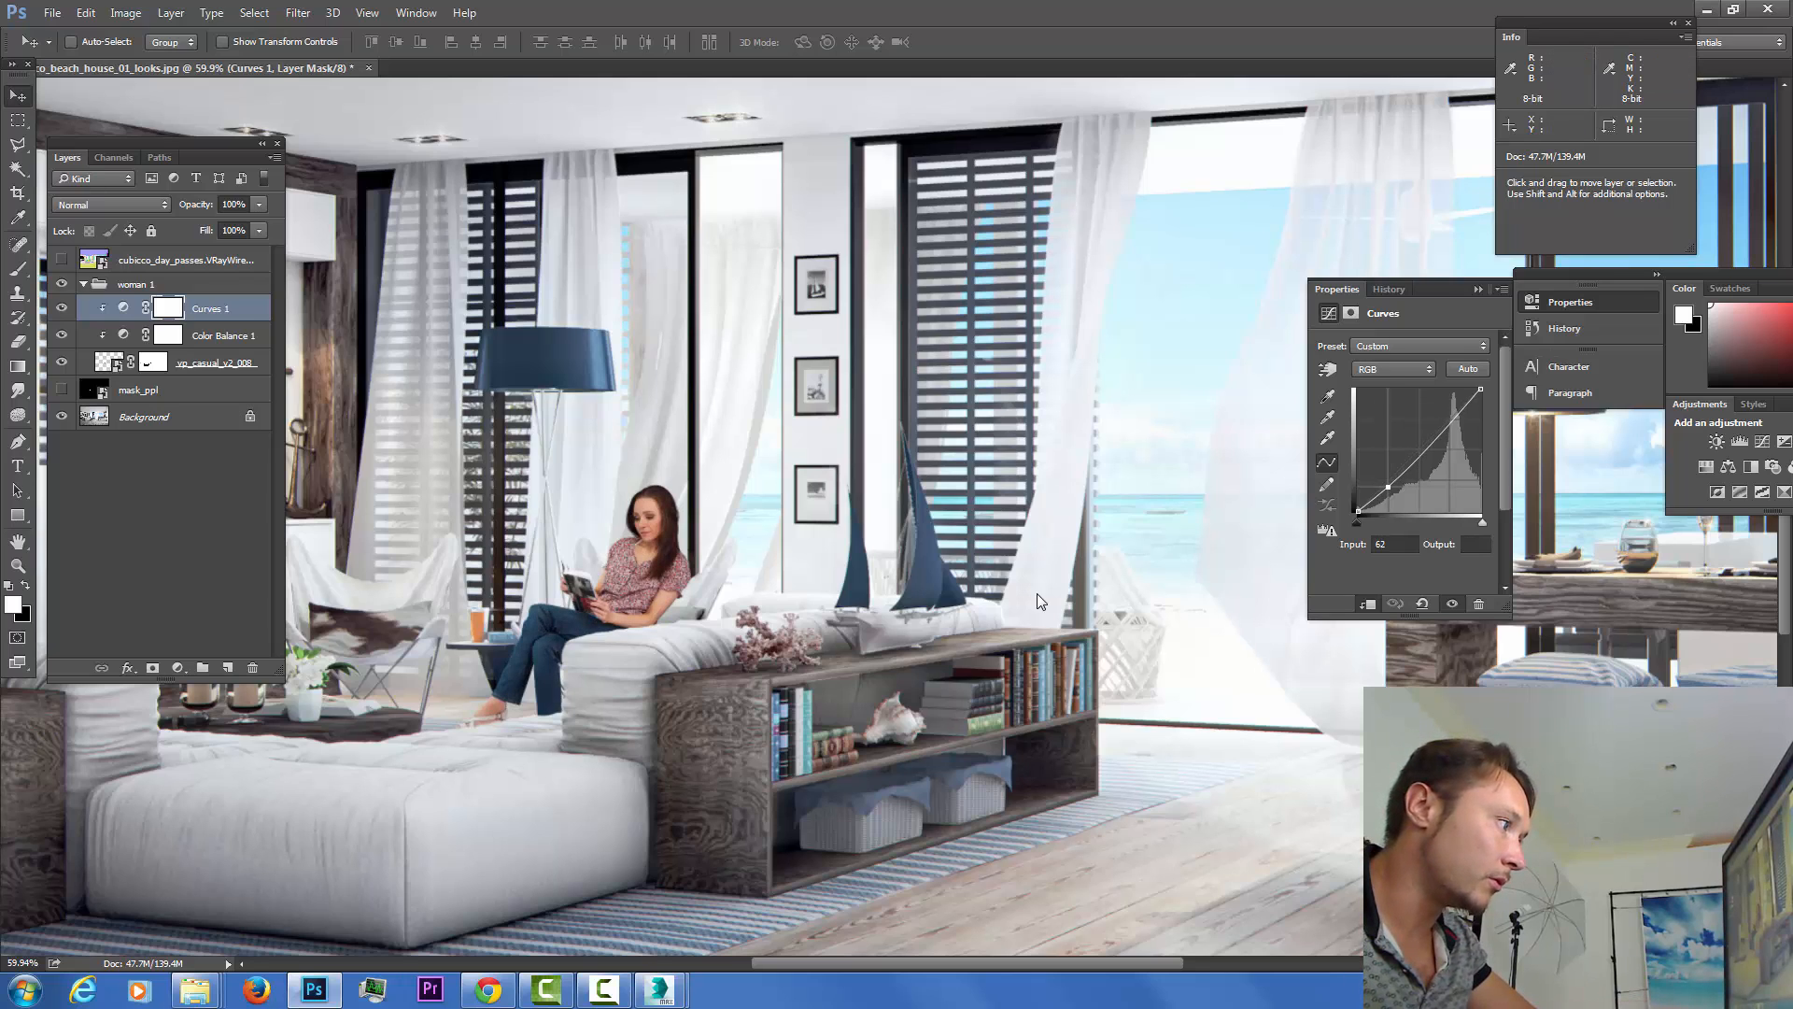
{"action": "key", "text": "Left"}
{"action": "key", "text": "Left"}
{"action": "key", "text": "Left"}
{"action": "key", "text": "Left"}
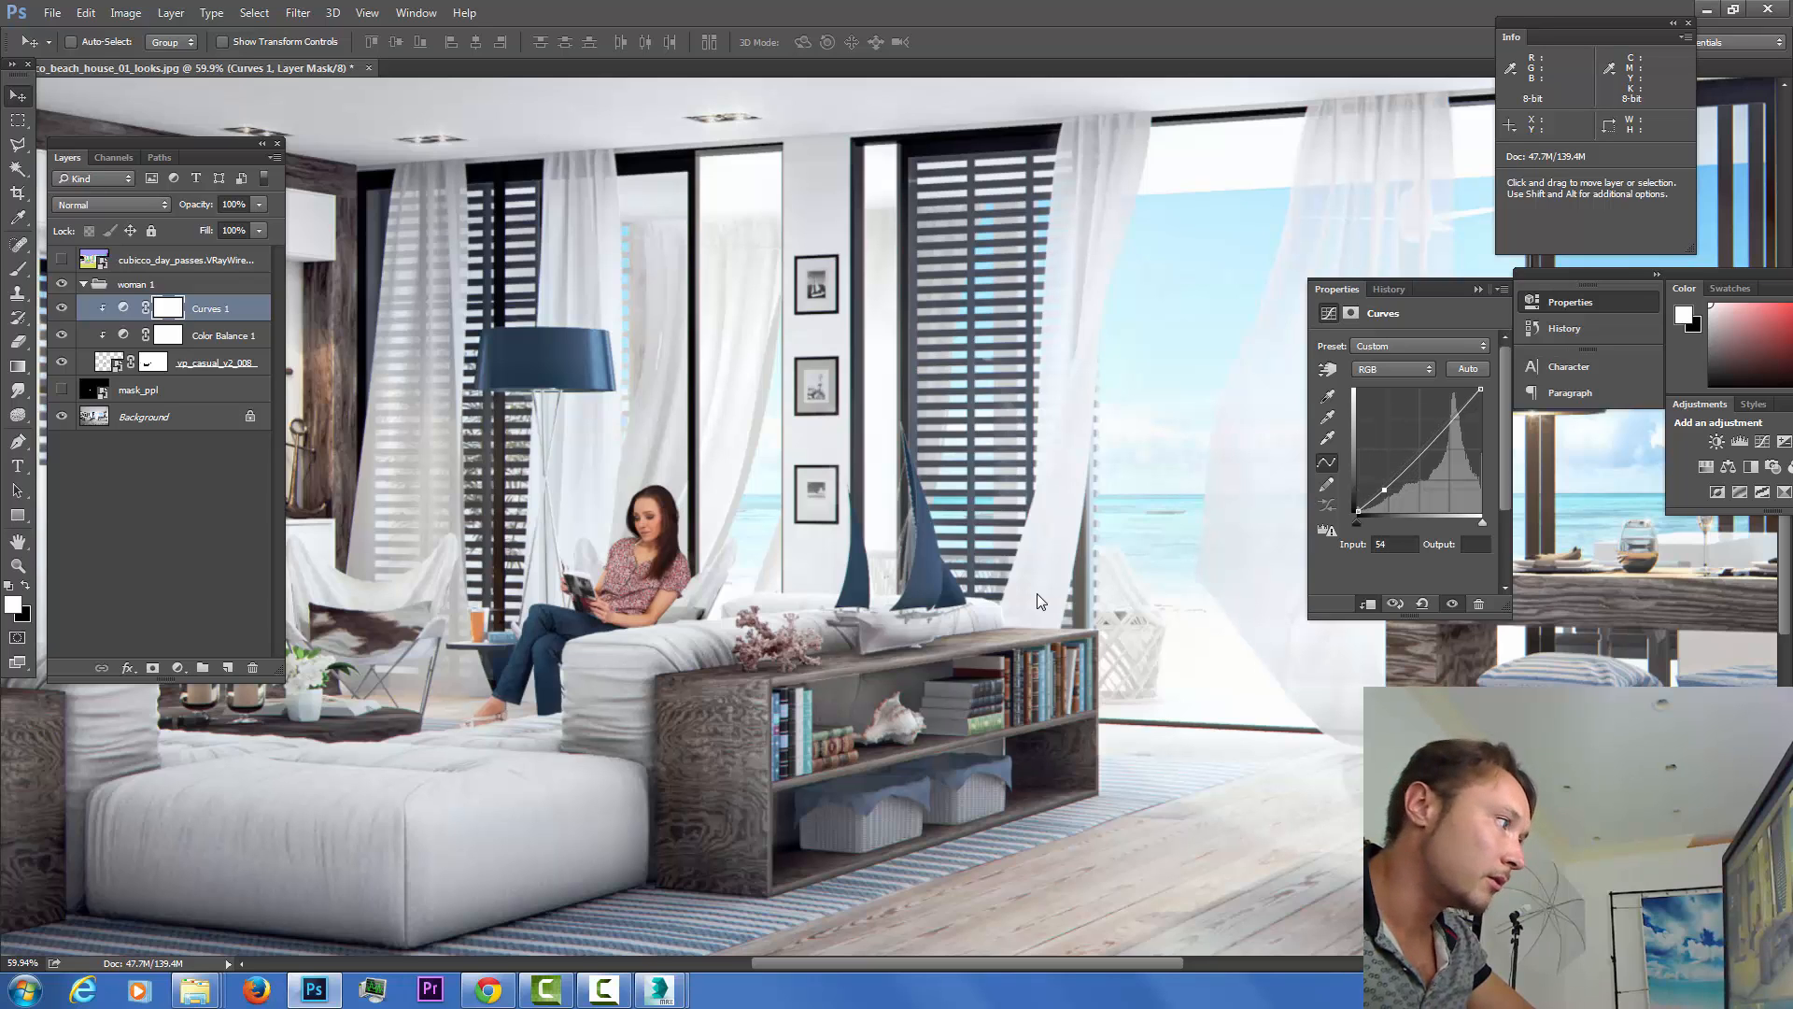
{"action": "key", "text": "ctrl+shift+z"}
{"action": "key", "text": "Left"}
{"action": "key", "text": "Left"}
{"action": "key", "text": "Left"}
{"action": "key", "text": "Left"}
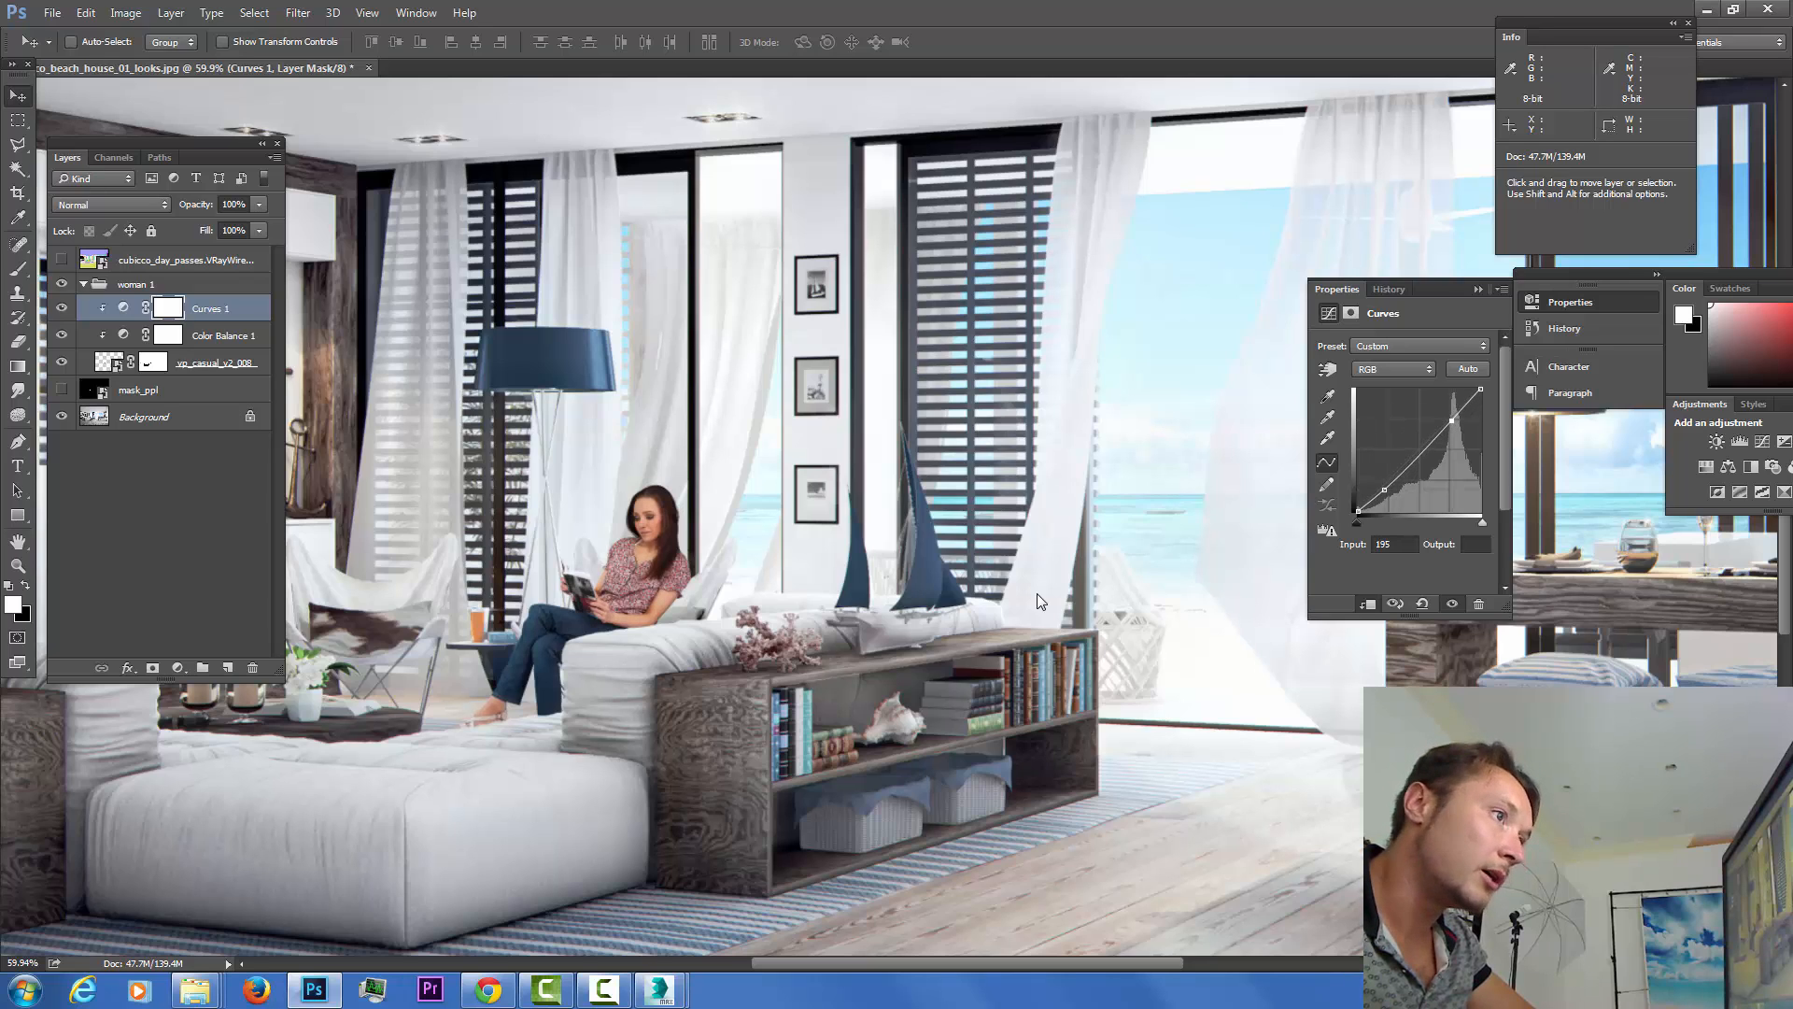
Add a midtone point to the curve and shift the highlight point to input 189.
{"action": "left_click_drag", "start_coordinate": [1418, 457], "coordinate": [1415, 453]}
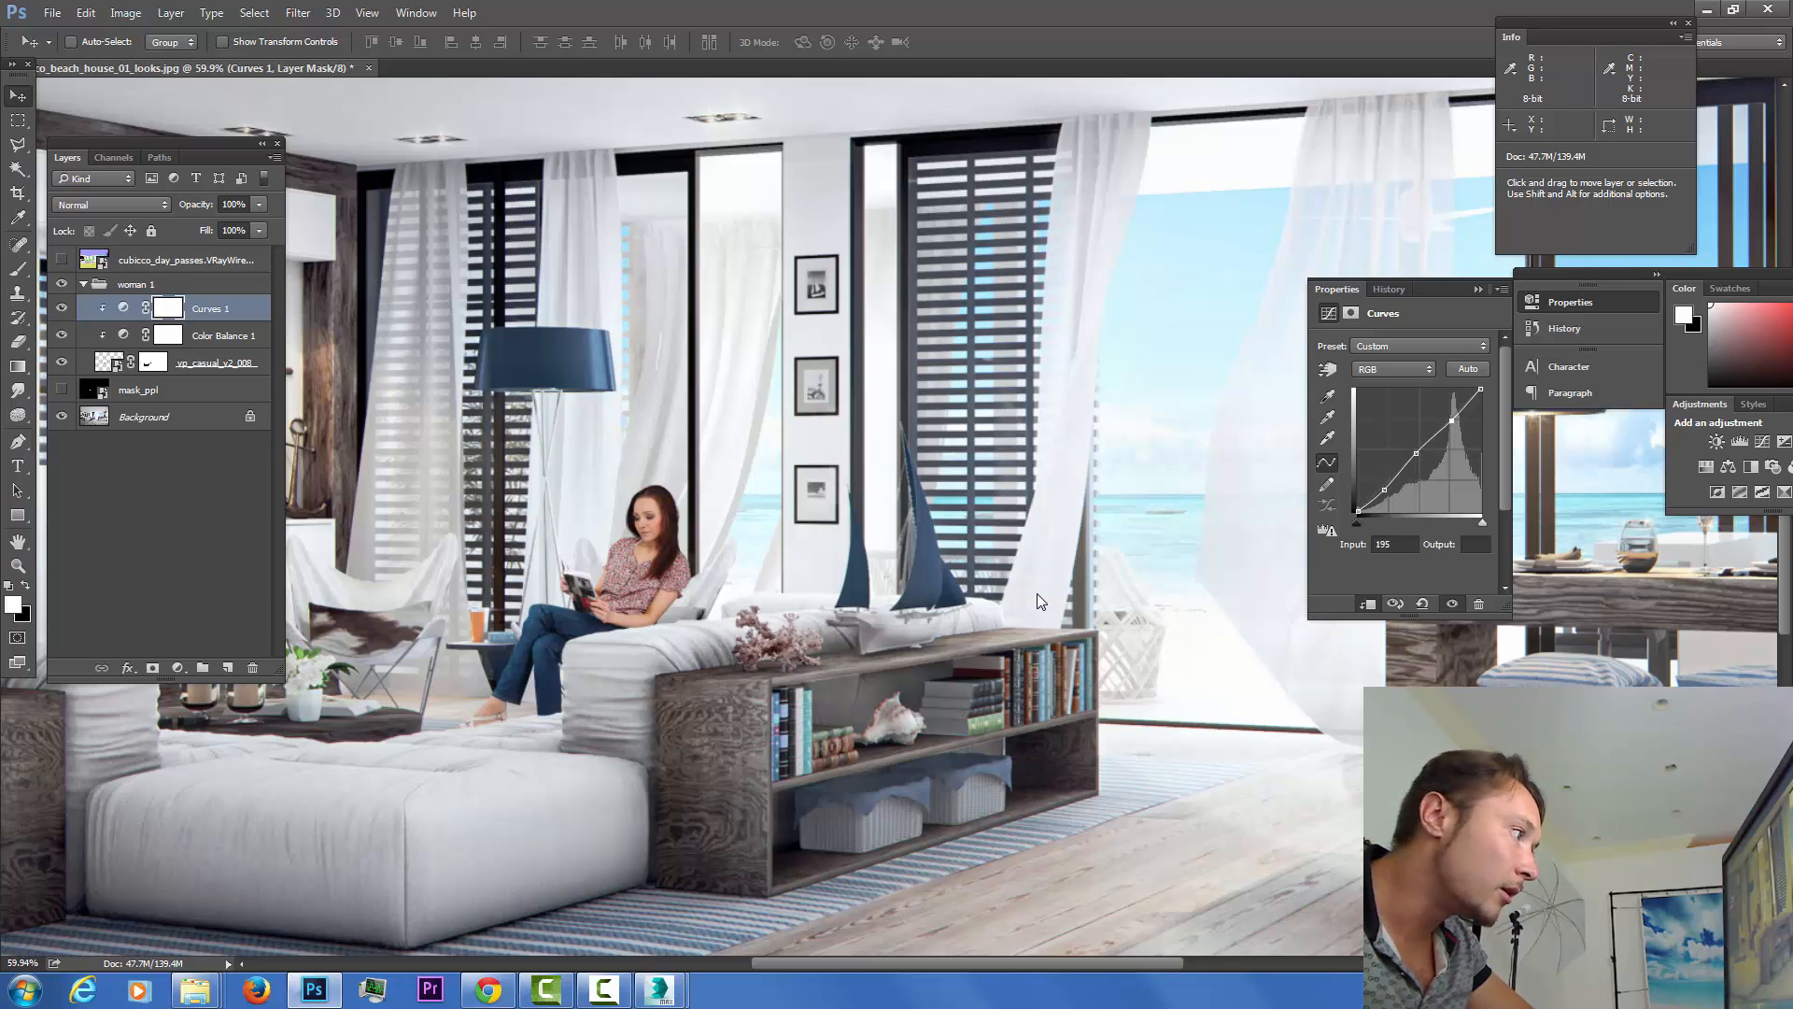
{"action": "key", "text": "Left"}
{"action": "key", "text": "Left"}
{"action": "key", "text": "Left"}
{"action": "key", "text": "Left"}
{"action": "key", "text": "Left"}
{"action": "key", "text": "Left"}
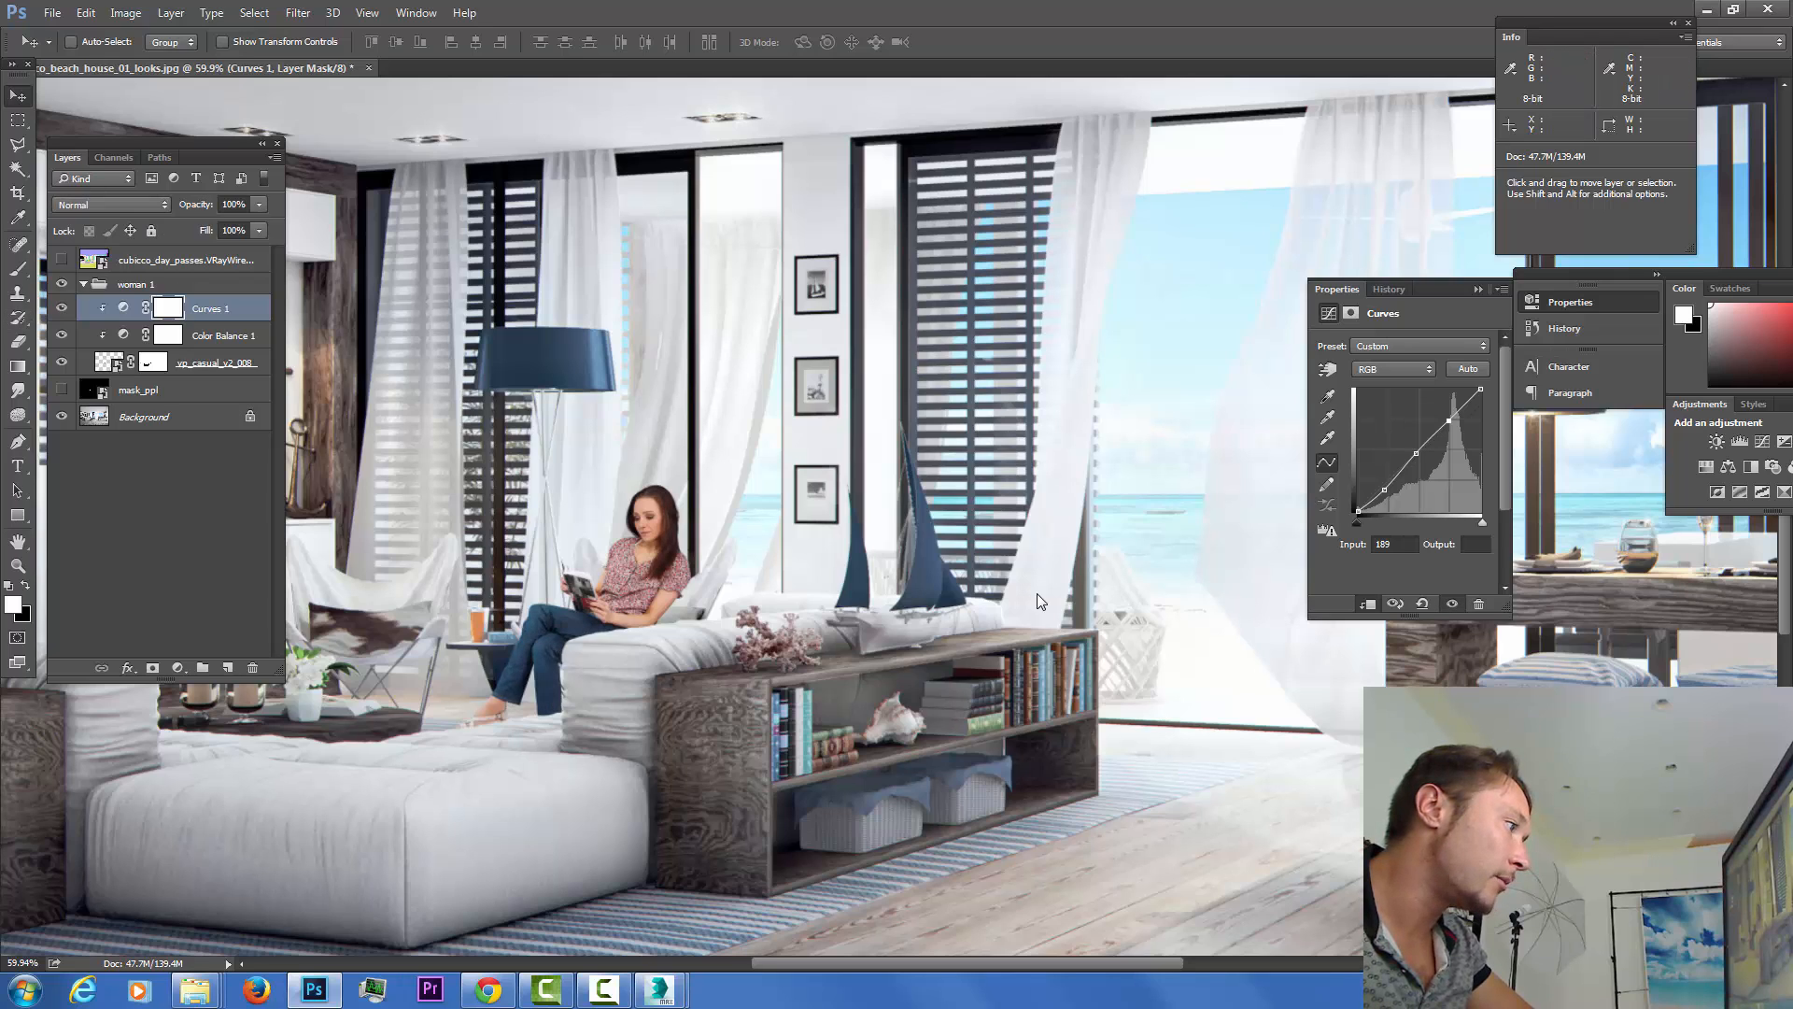
Reduce the Curves 1 layer's opacity to 57% and compare the woman with and without it.
{"action": "left_click", "coordinate": [259, 205]}
{"action": "mouse_move", "coordinate": [260, 225]}
{"action": "left_mouse_down"}
{"action": "mouse_move", "coordinate": [163, 225]}
{"action": "mouse_move", "coordinate": [235, 225]}
{"action": "left_mouse_up"}
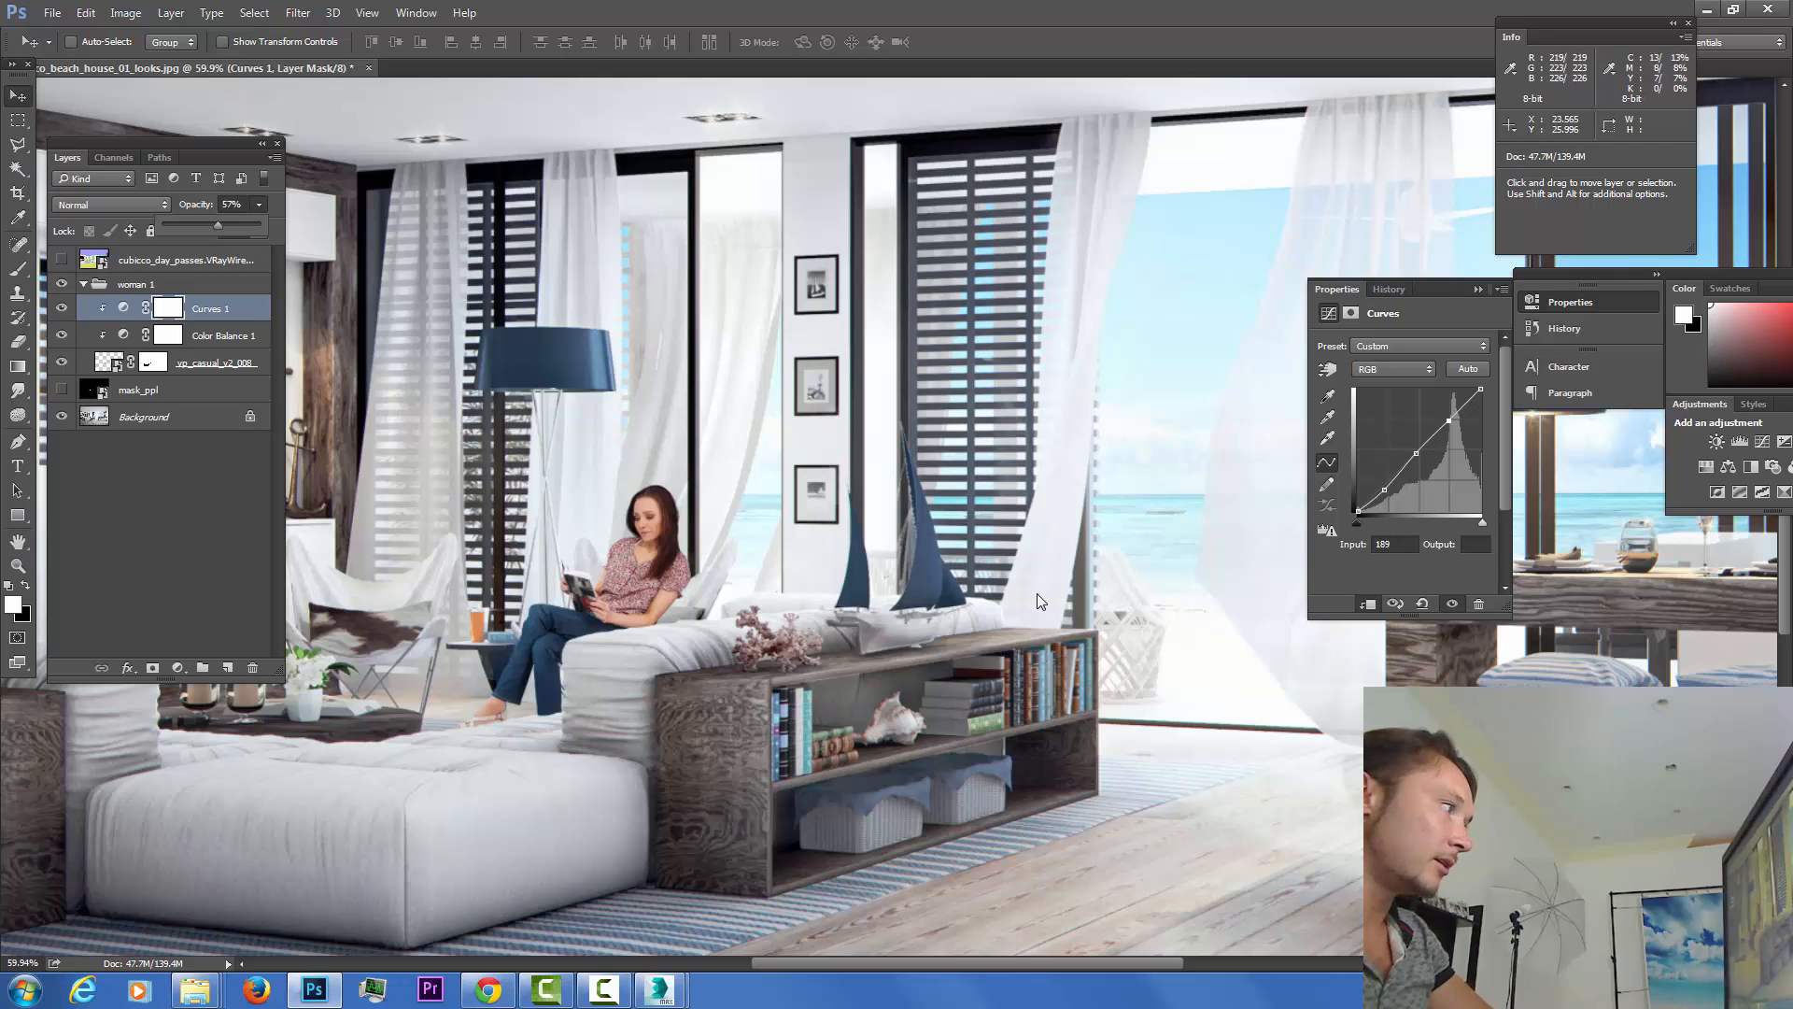
{"action": "left_click", "coordinate": [62, 307]}
{"action": "left_click", "coordinate": [62, 307]}
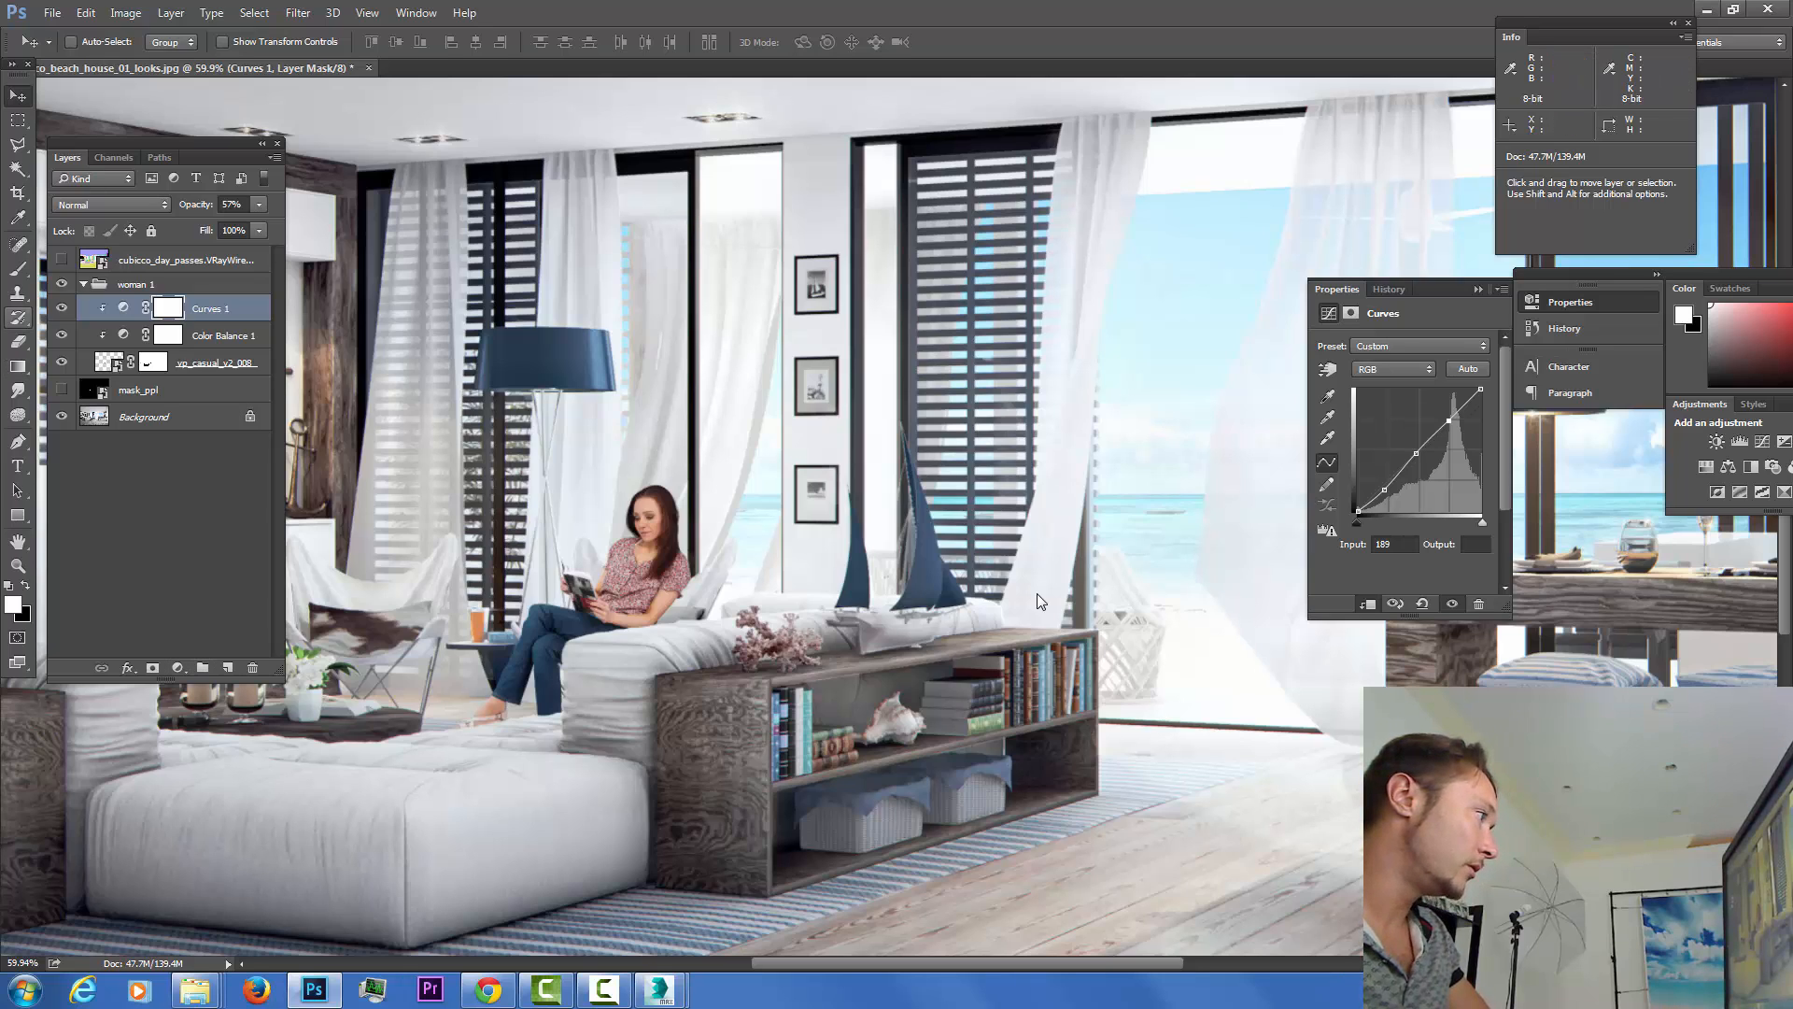
On a new layer above Curves 1, paint white over the woman's head and back with a 142 px brush at 0% hardness.
{"action": "key", "text": "b"}
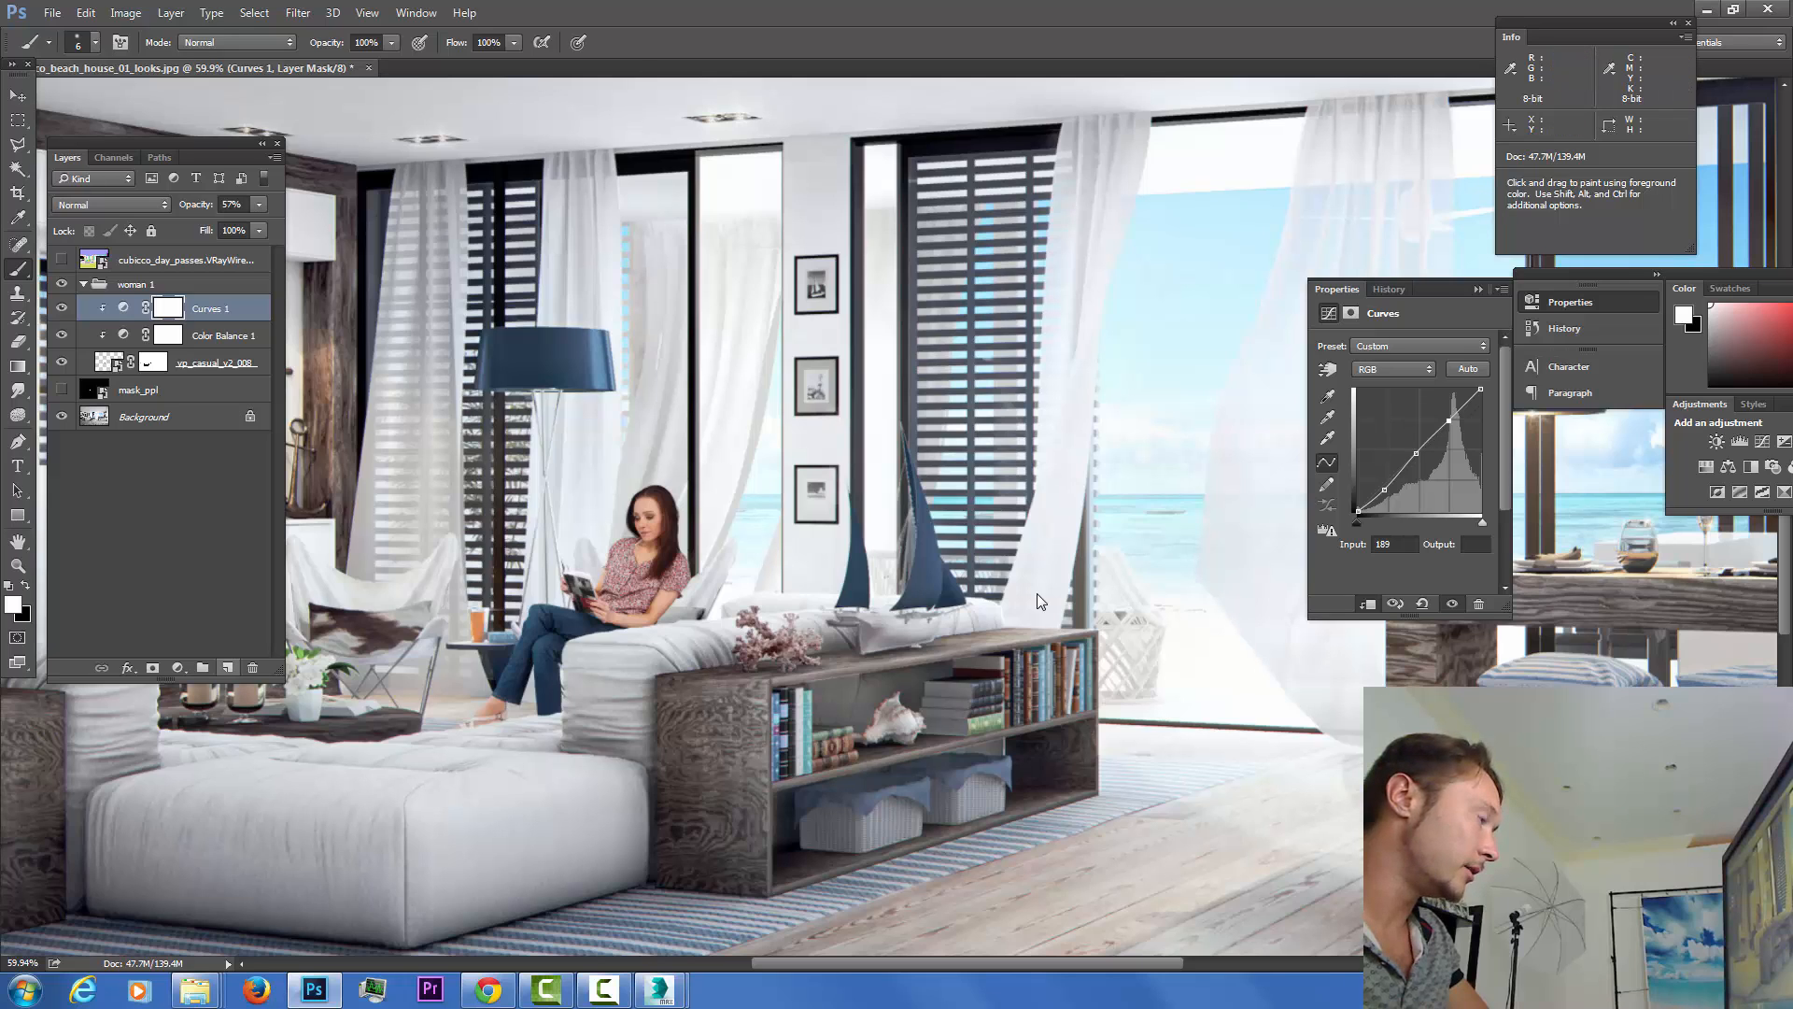
{"action": "key", "text": "ctrl+shift+alt+n"}
{"action": "right_click", "coordinate": [1038, 601]}
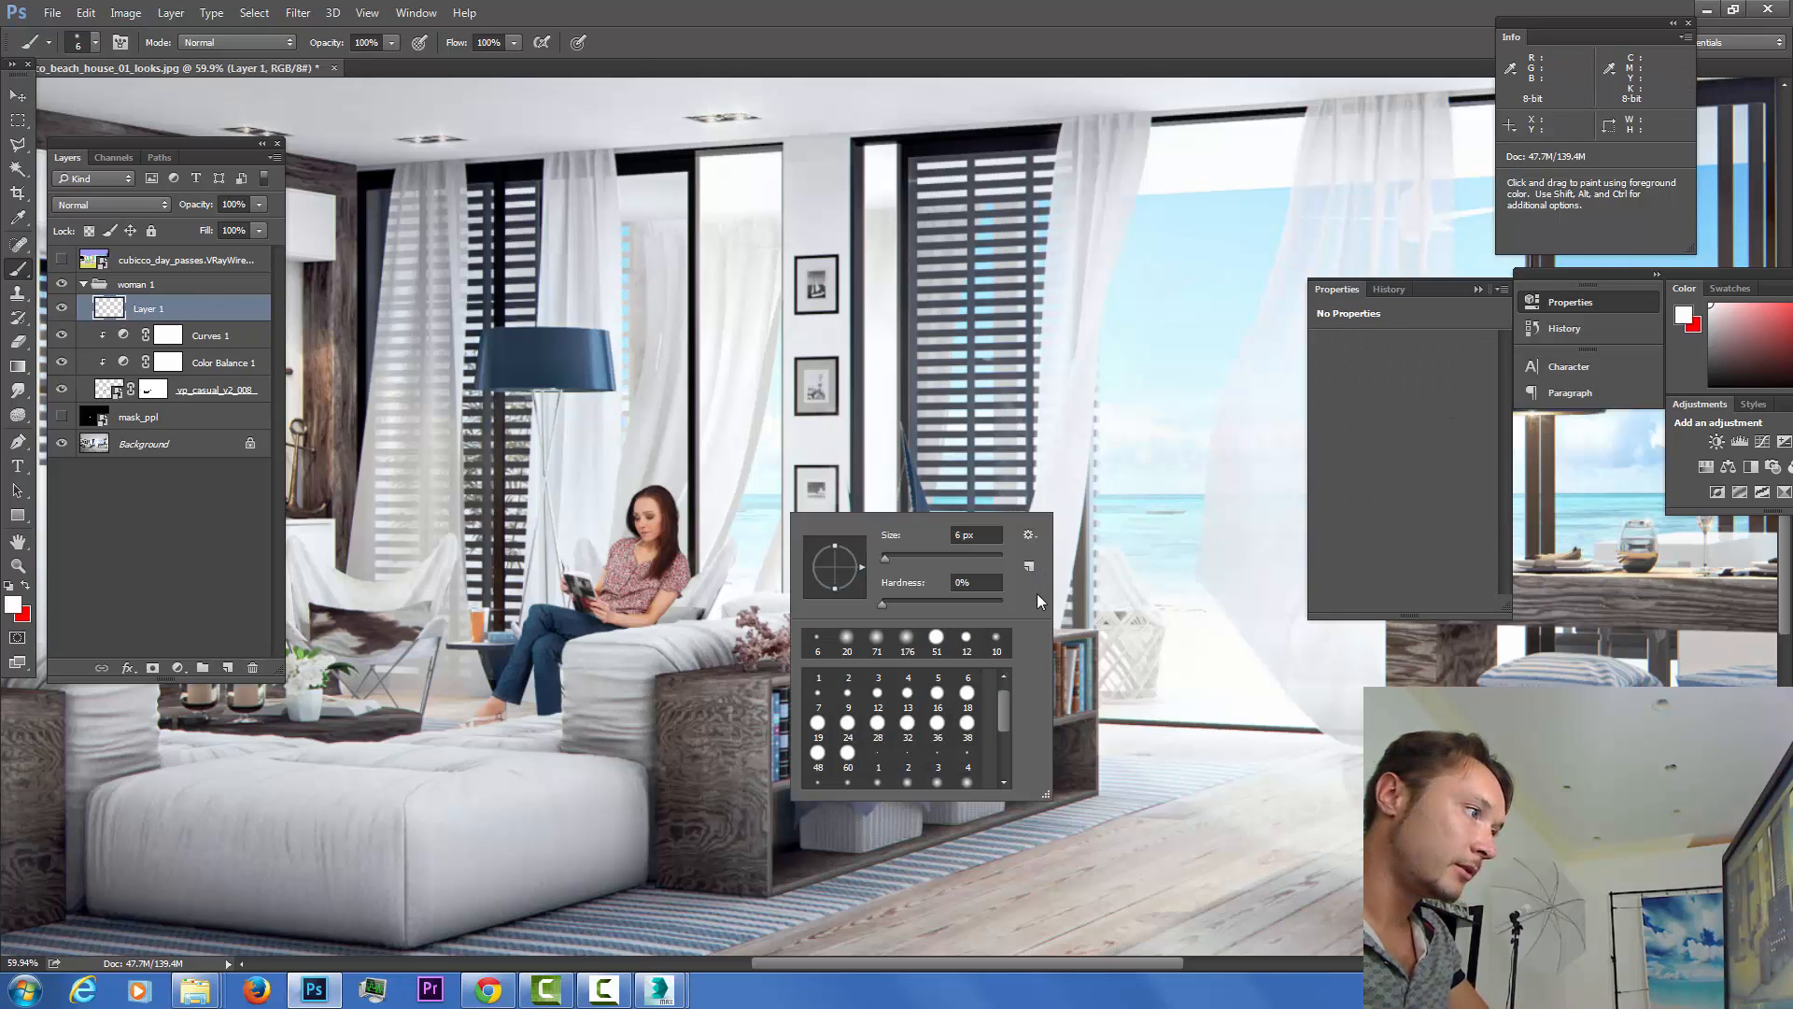
{"action": "type", "text": "142"}
{"action": "key", "text": "Return"}
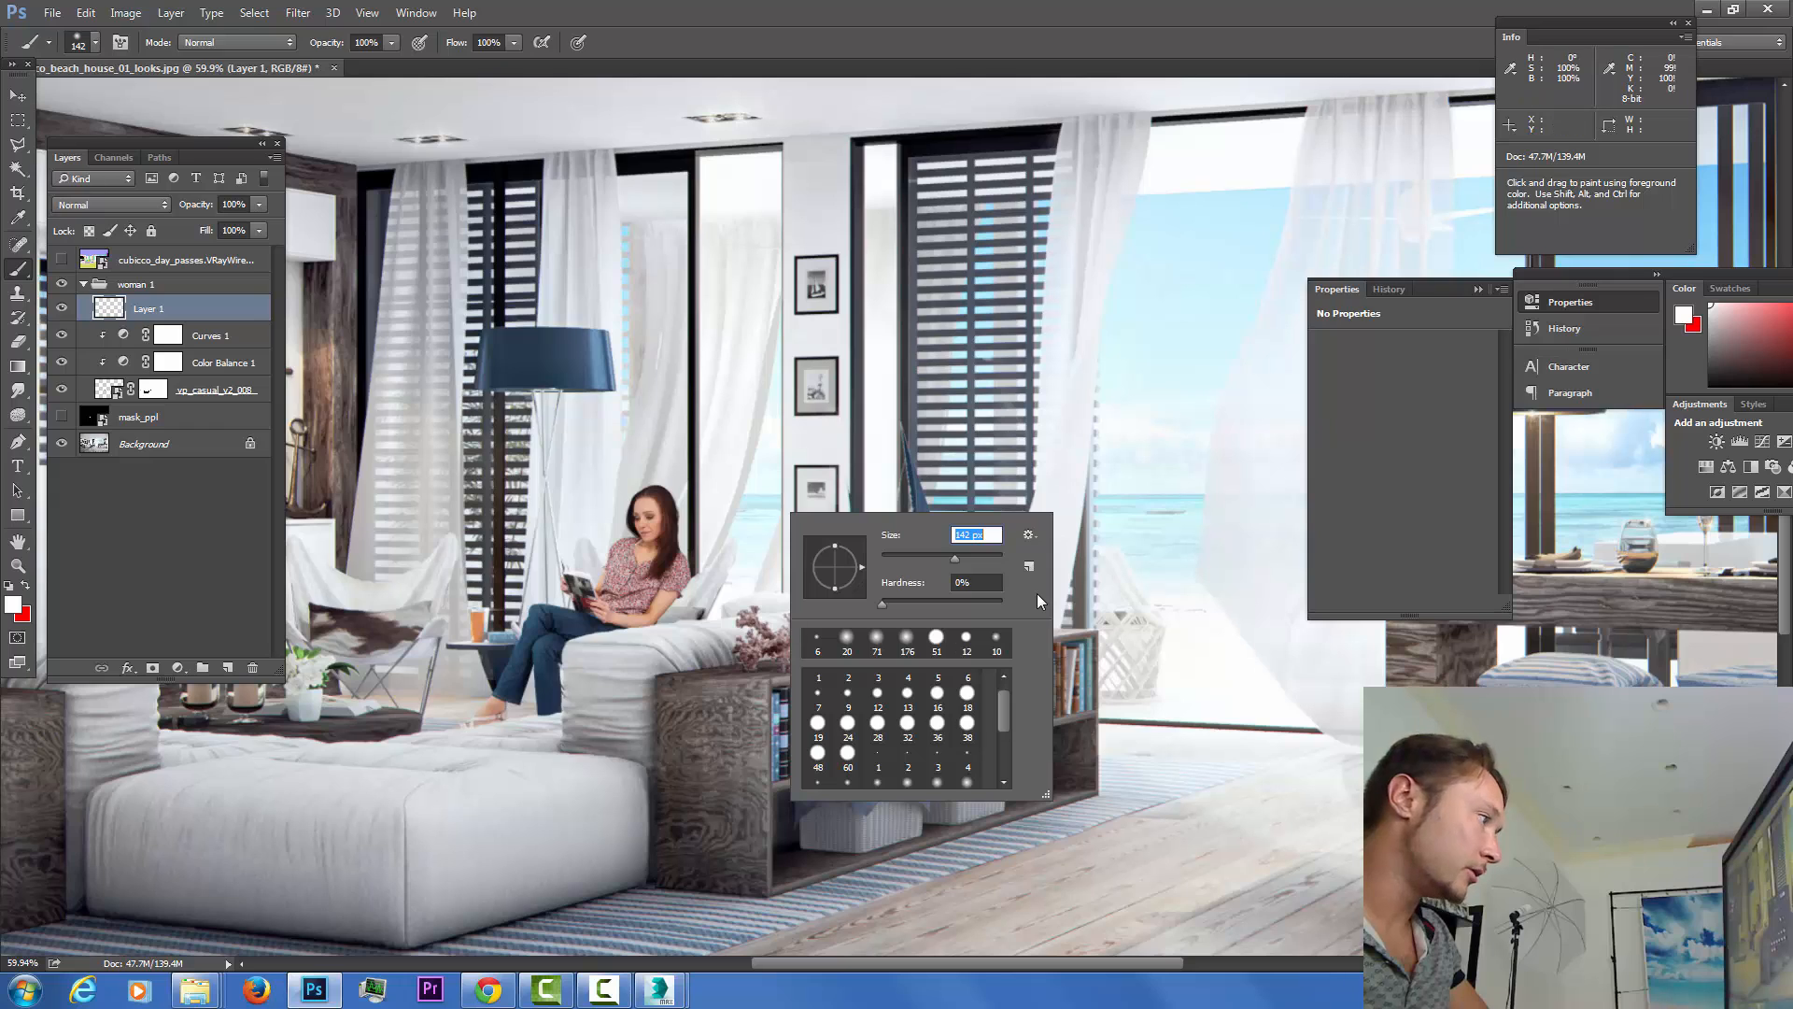
{"action": "mouse_move", "coordinate": [697, 577]}
{"action": "left_mouse_down"}
{"action": "mouse_move", "coordinate": [661, 484]}
{"action": "mouse_move", "coordinate": [702, 626]}
{"action": "mouse_move", "coordinate": [687, 431]}
{"action": "left_mouse_up"}
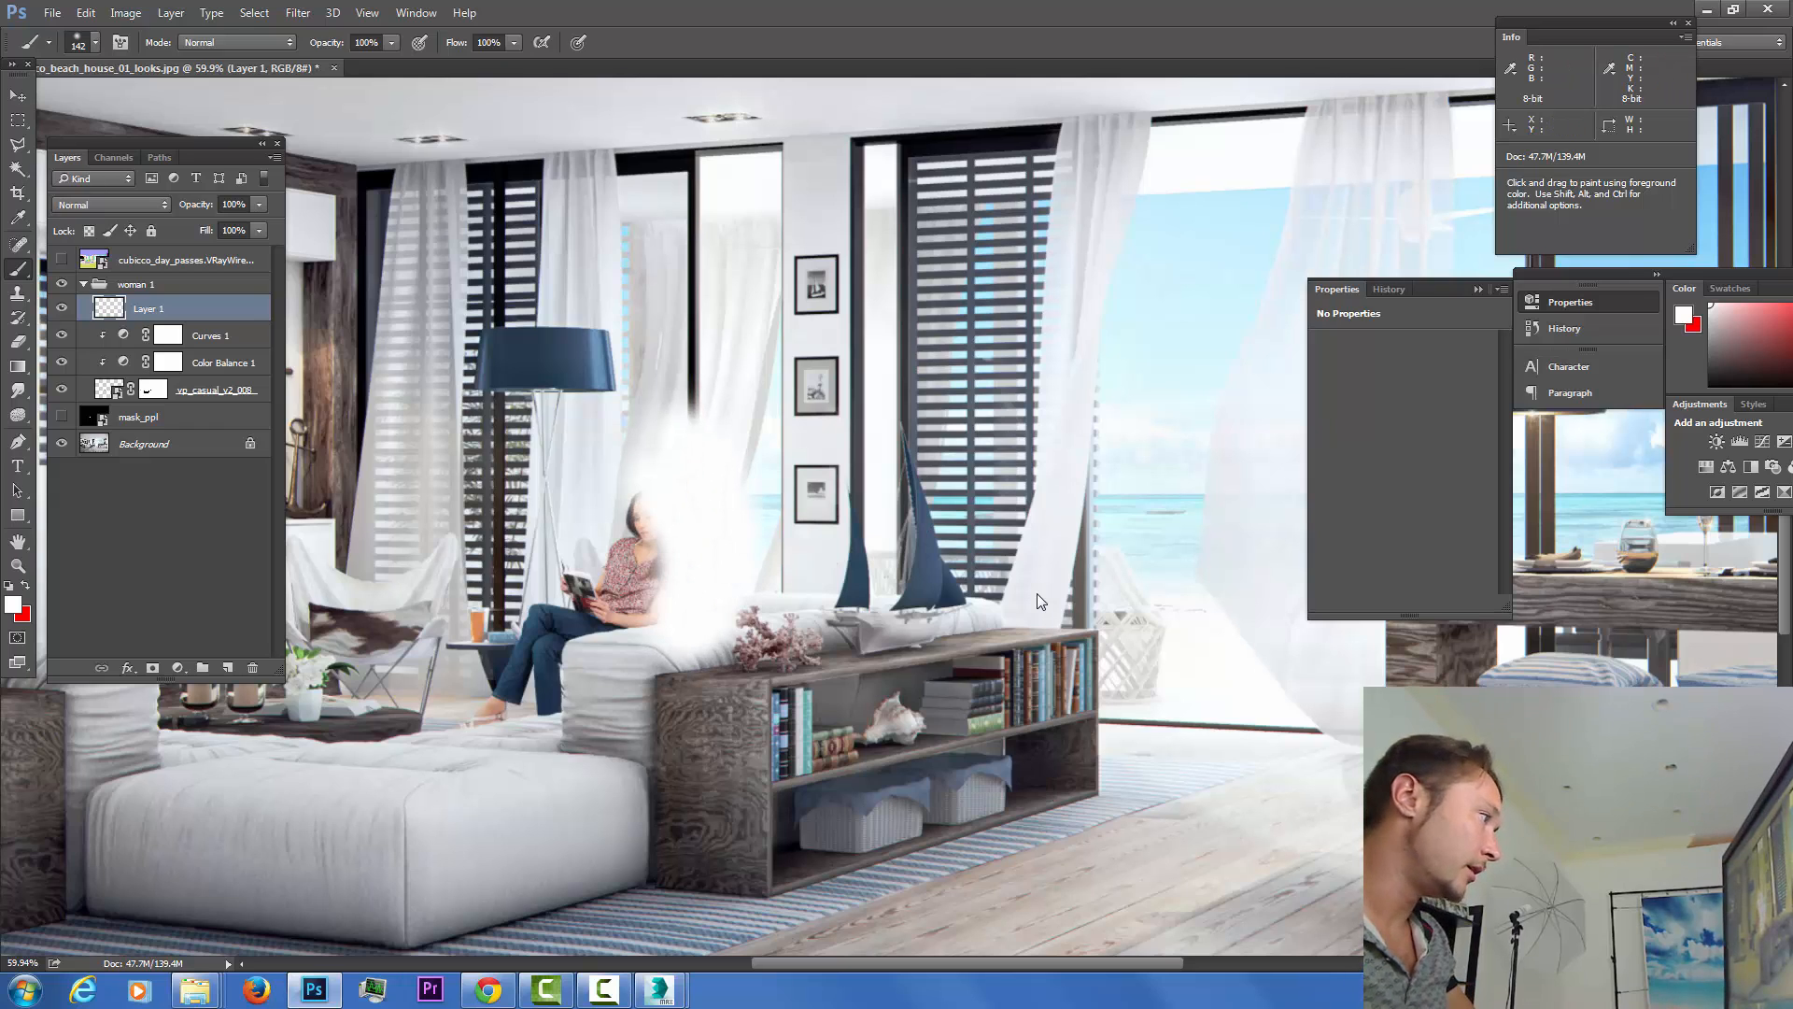
Mask the white glow layer to the woman's silhouette and set its blend mode to Soft Light.
{"action": "left_click", "coordinate": [108, 389], "text": "ctrl"}
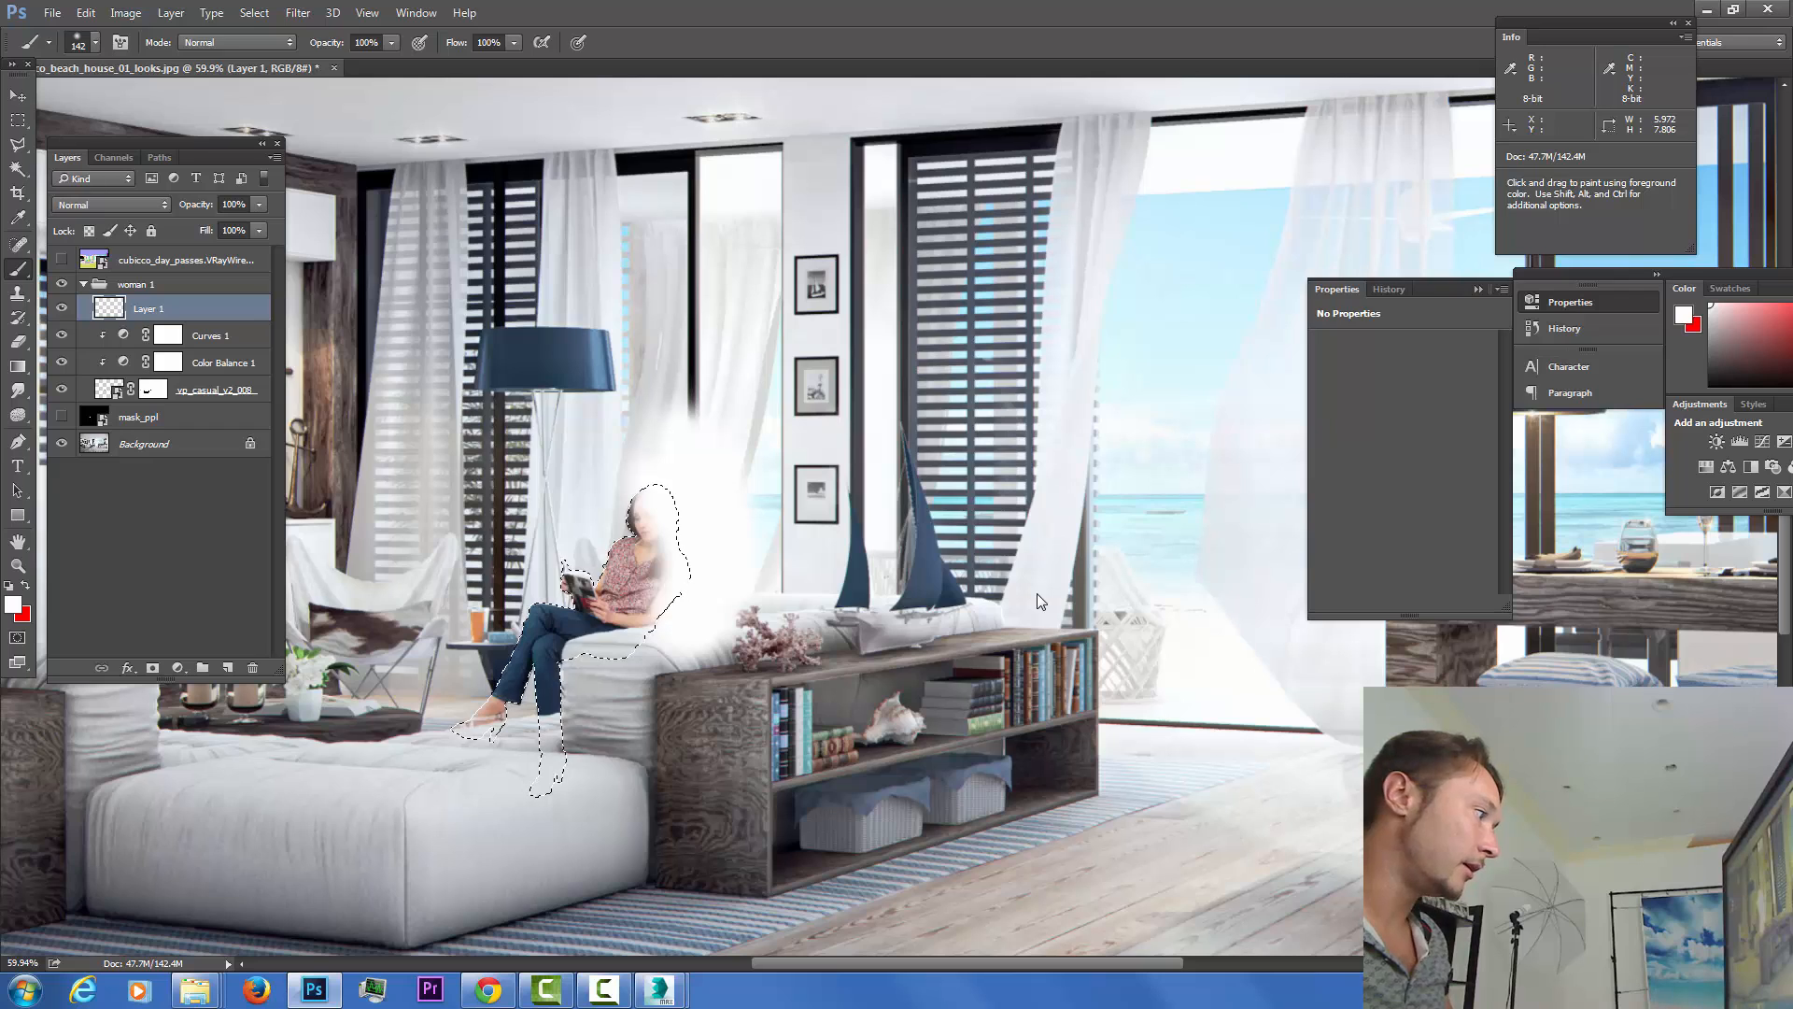
{"action": "left_click", "coordinate": [152, 667]}
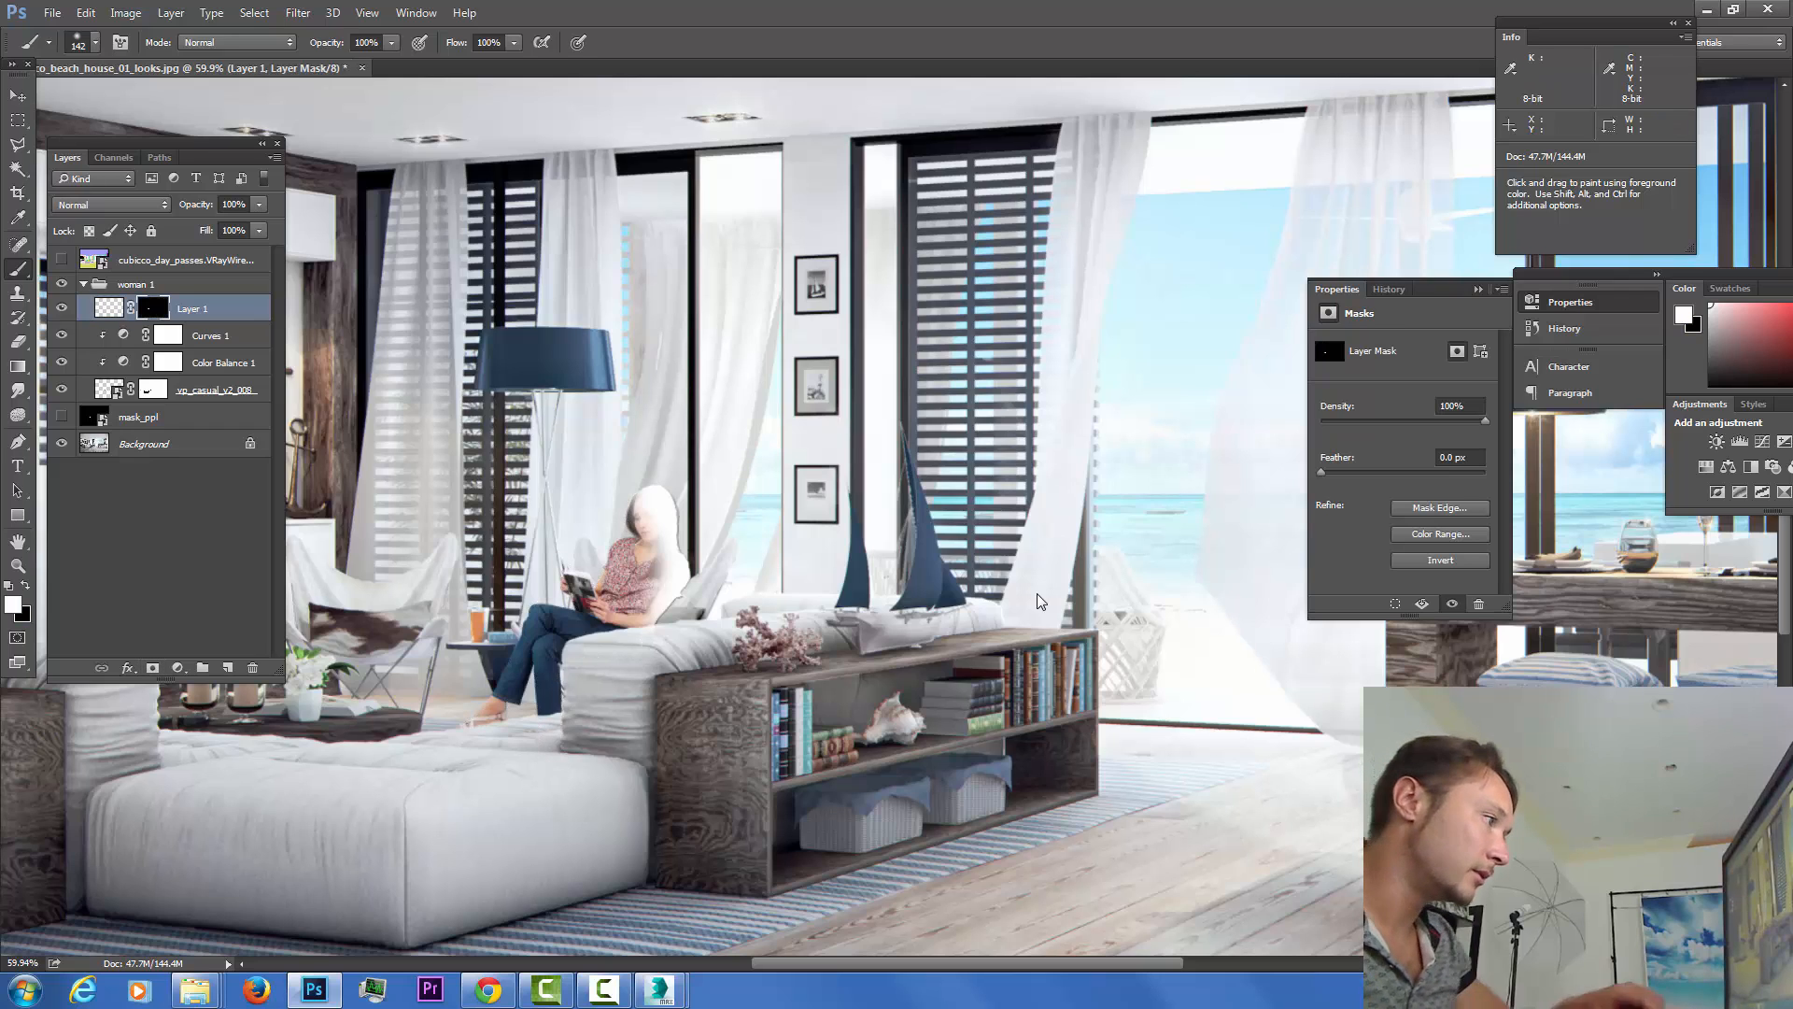
{"action": "key", "text": "v"}
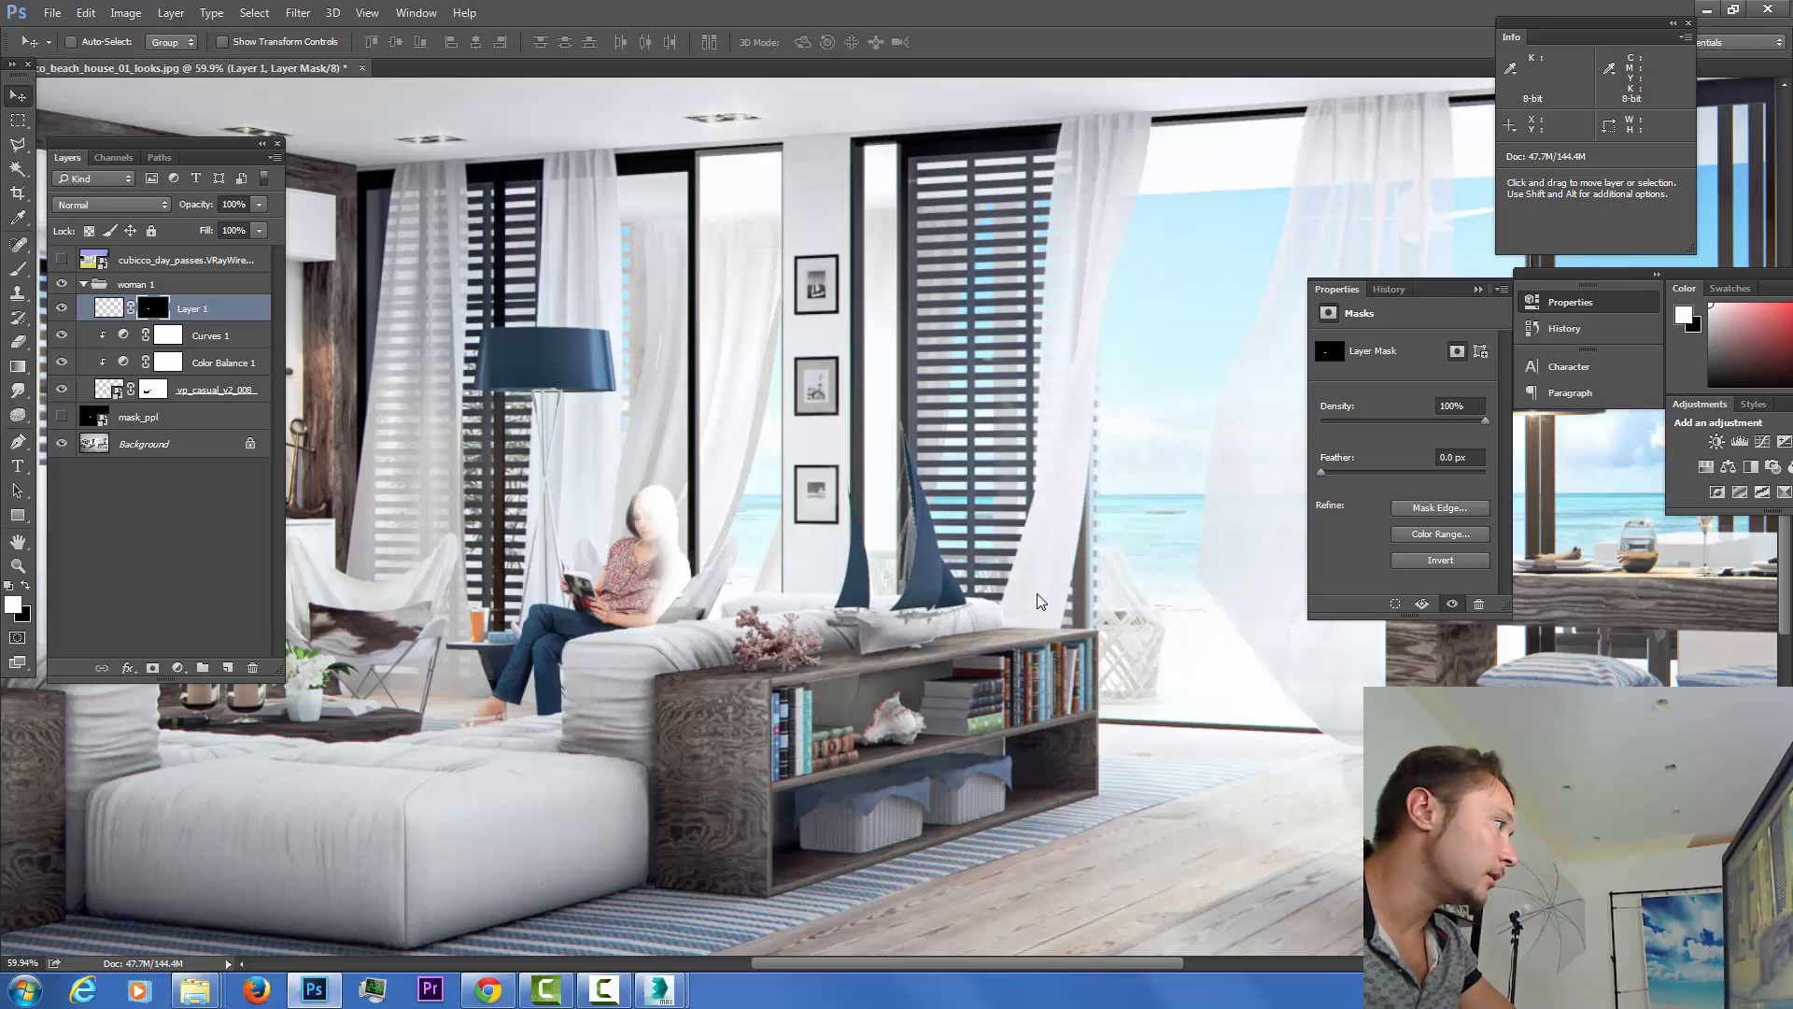
{"action": "left_click", "coordinate": [112, 204]}
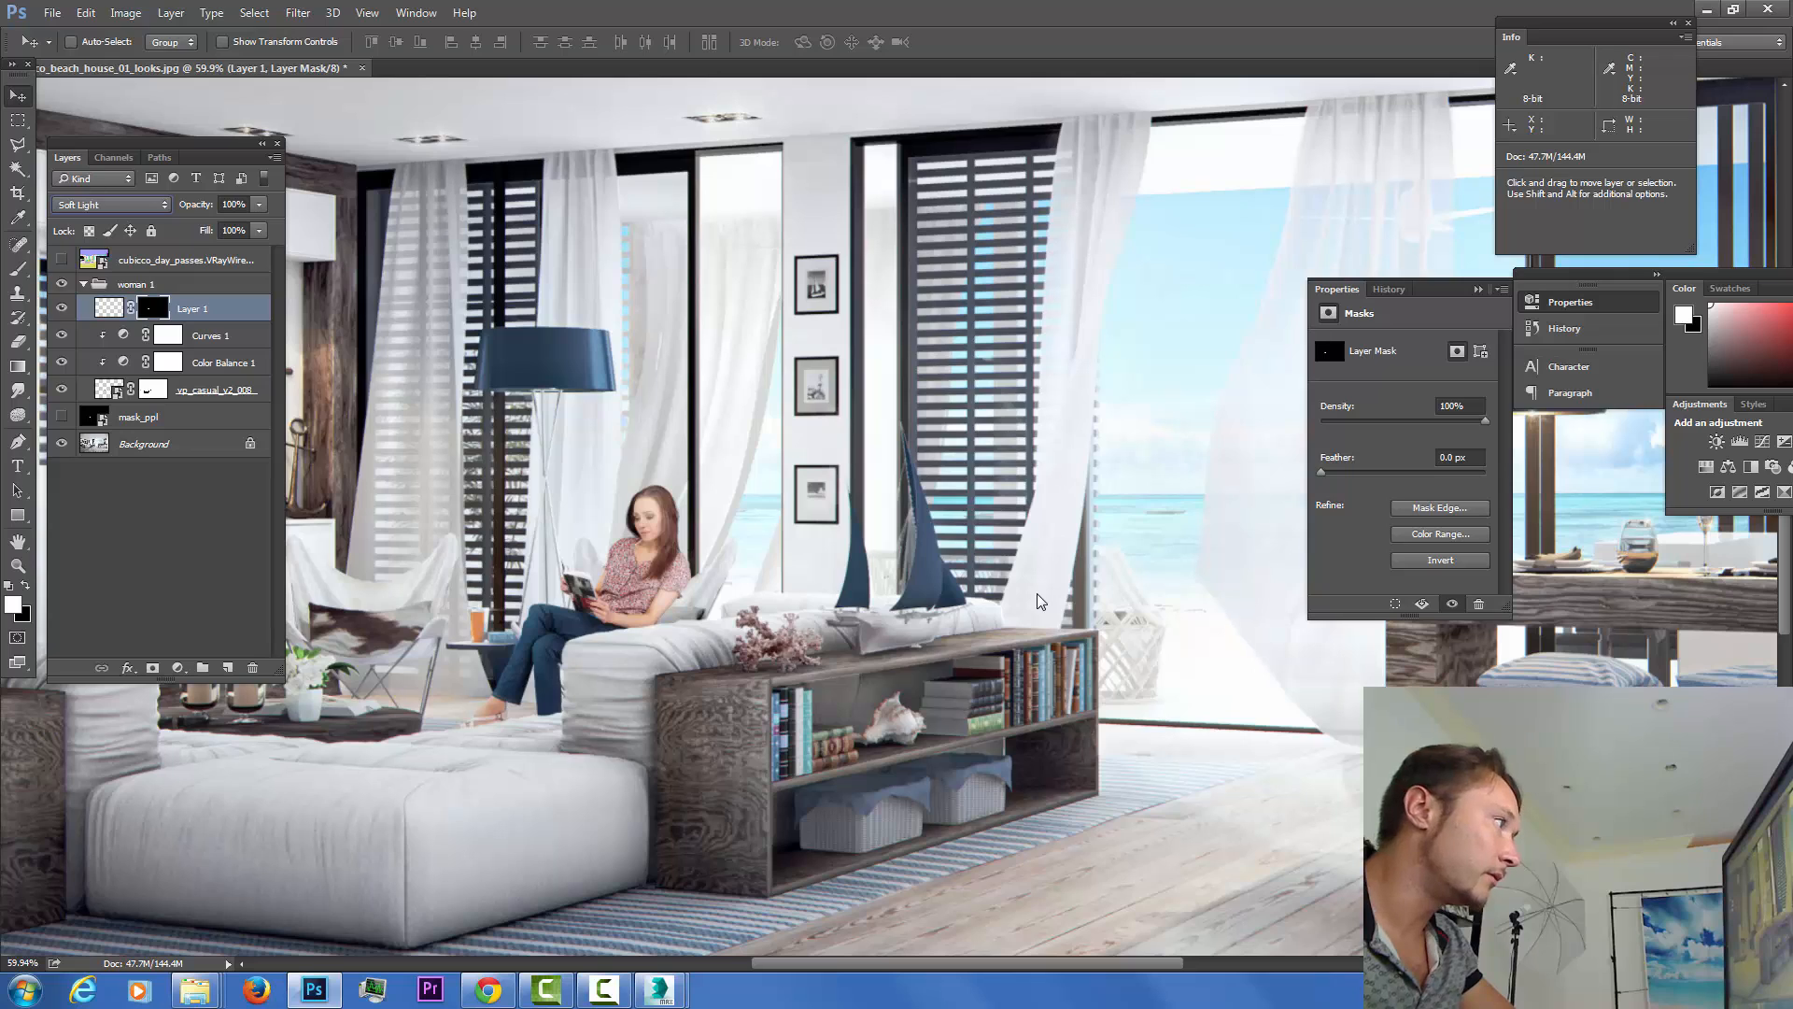
Lower the opacity of the white glow layer (Layer 1) to 75%.
{"action": "left_click", "coordinate": [259, 205]}
{"action": "left_click_drag", "start_coordinate": [260, 225], "coordinate": [234, 225]}
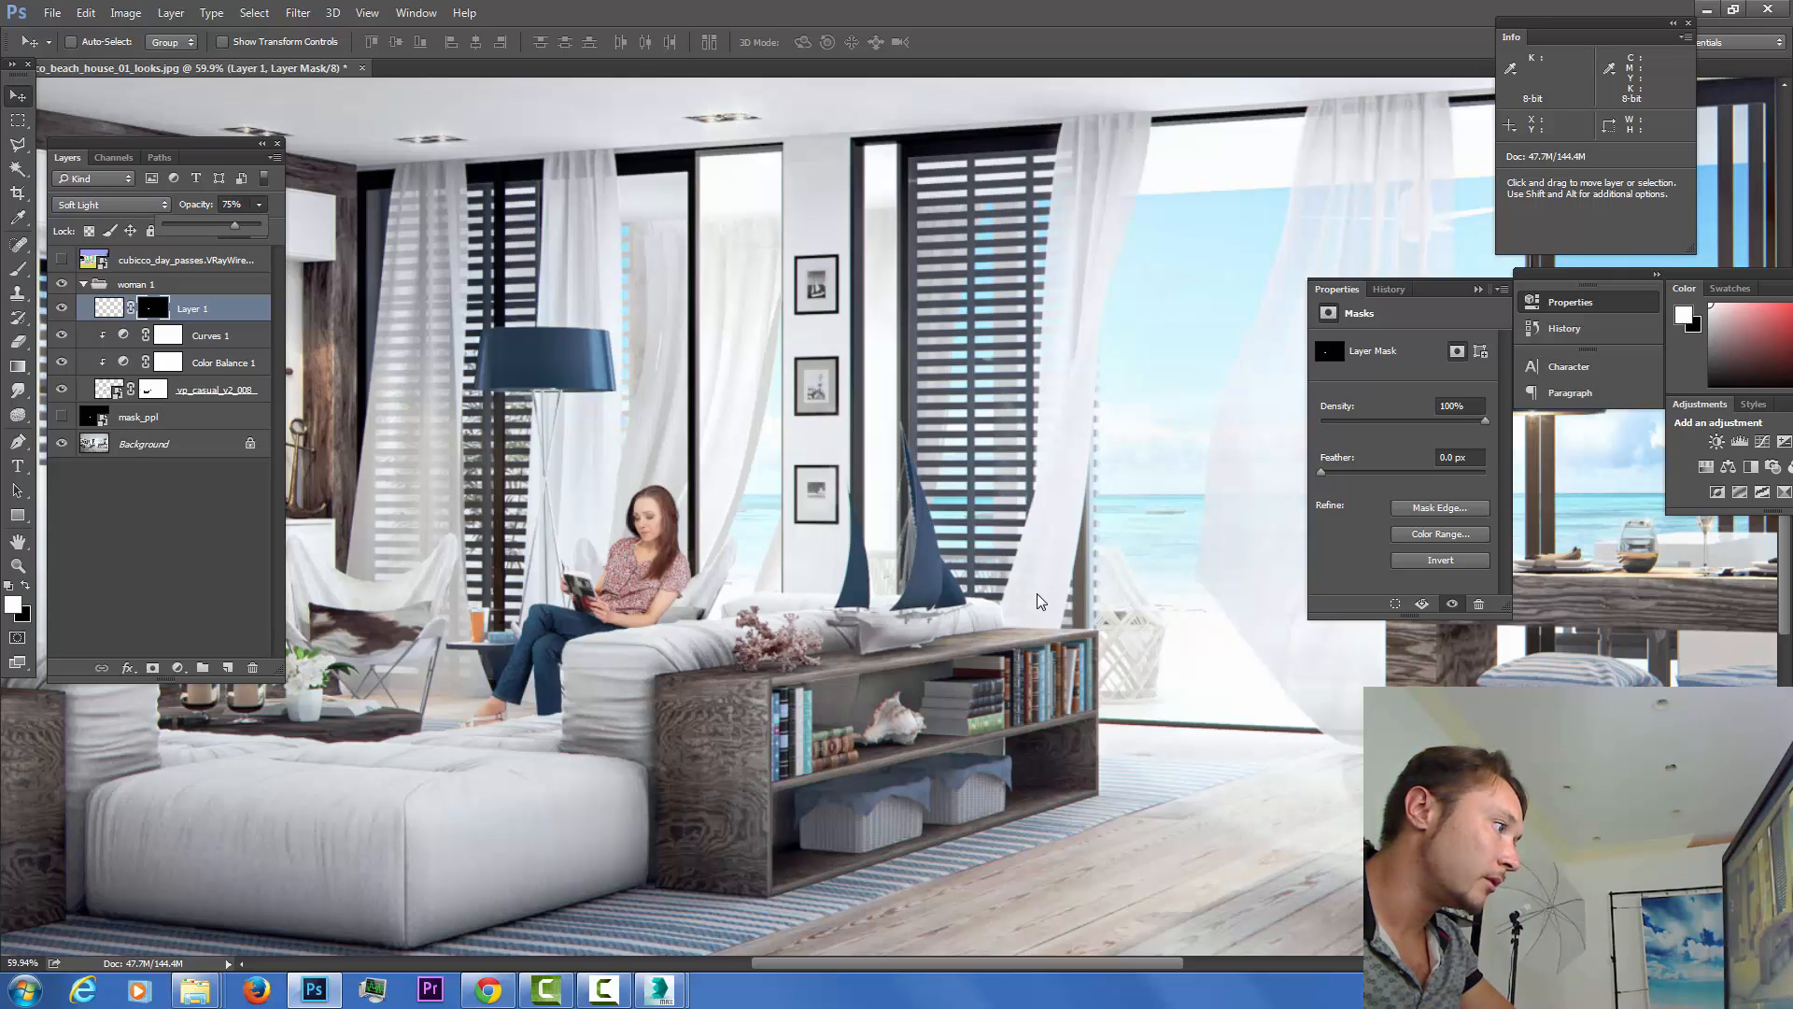
{"action": "key", "text": "Return"}
Paint black on Layer 1's mask with the 142 px brush to hide the glow over the woman's face.
{"action": "key", "text": "b"}
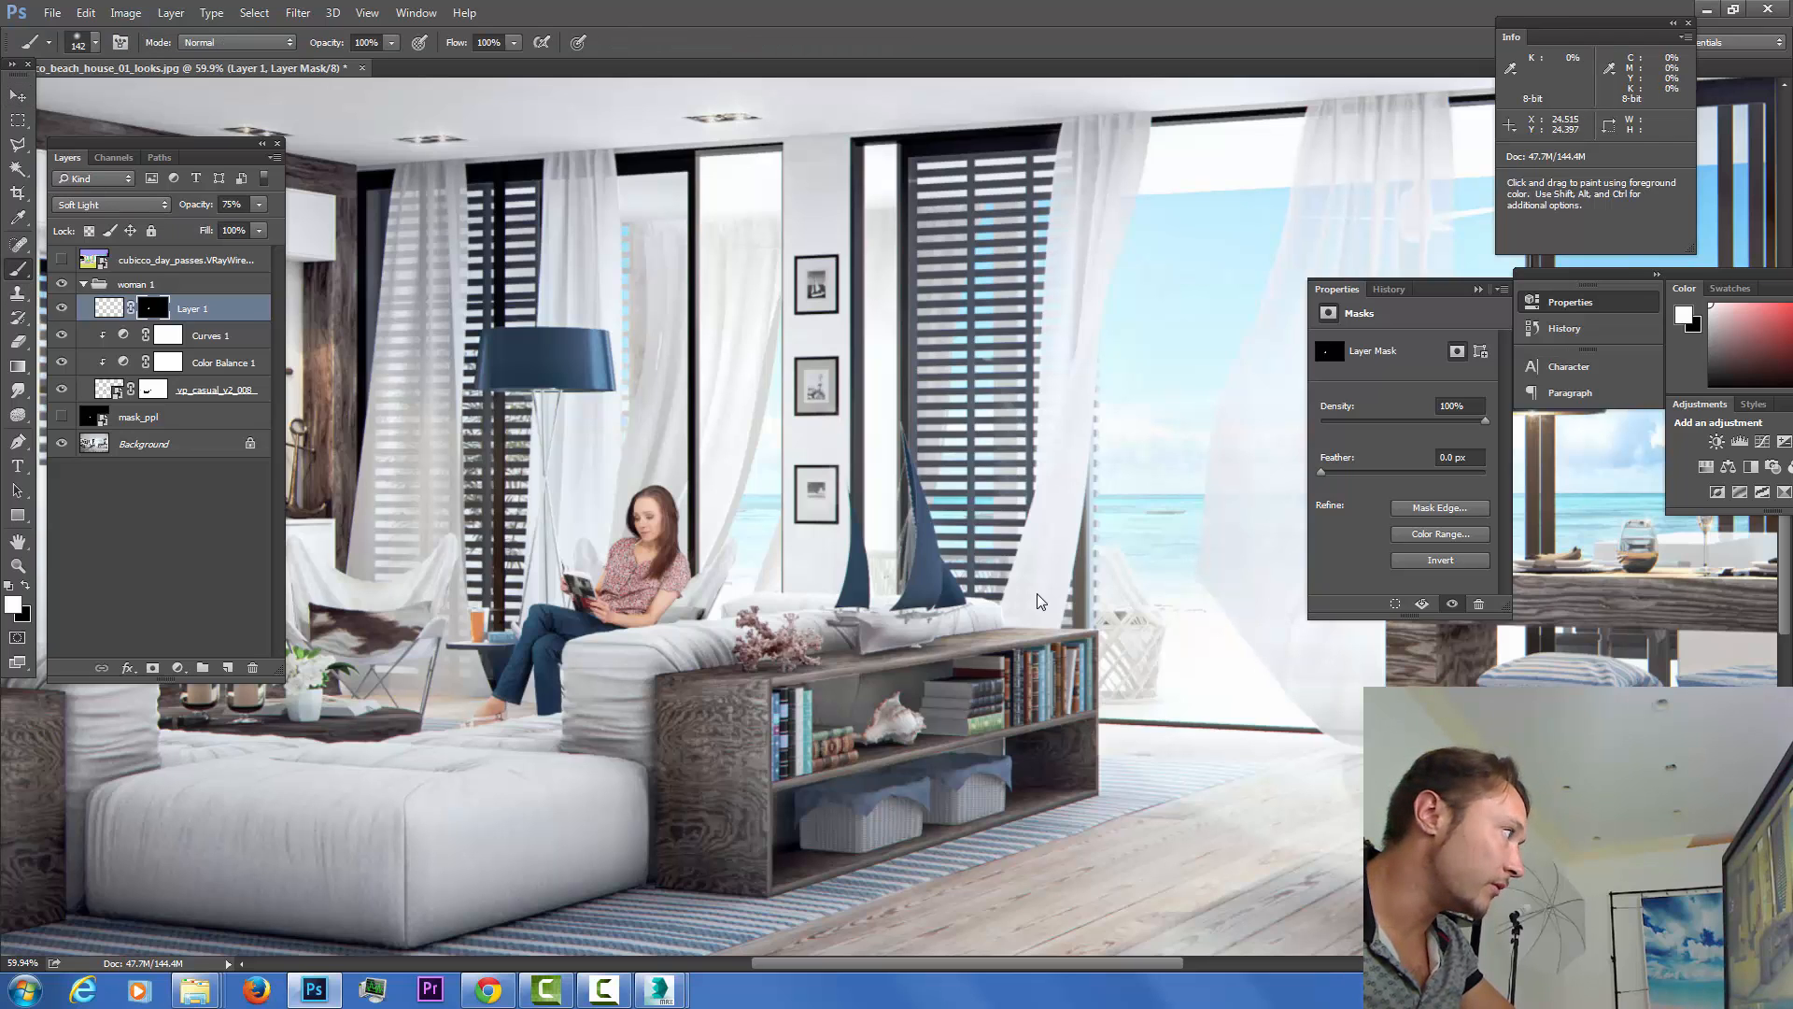
{"action": "key", "text": "x"}
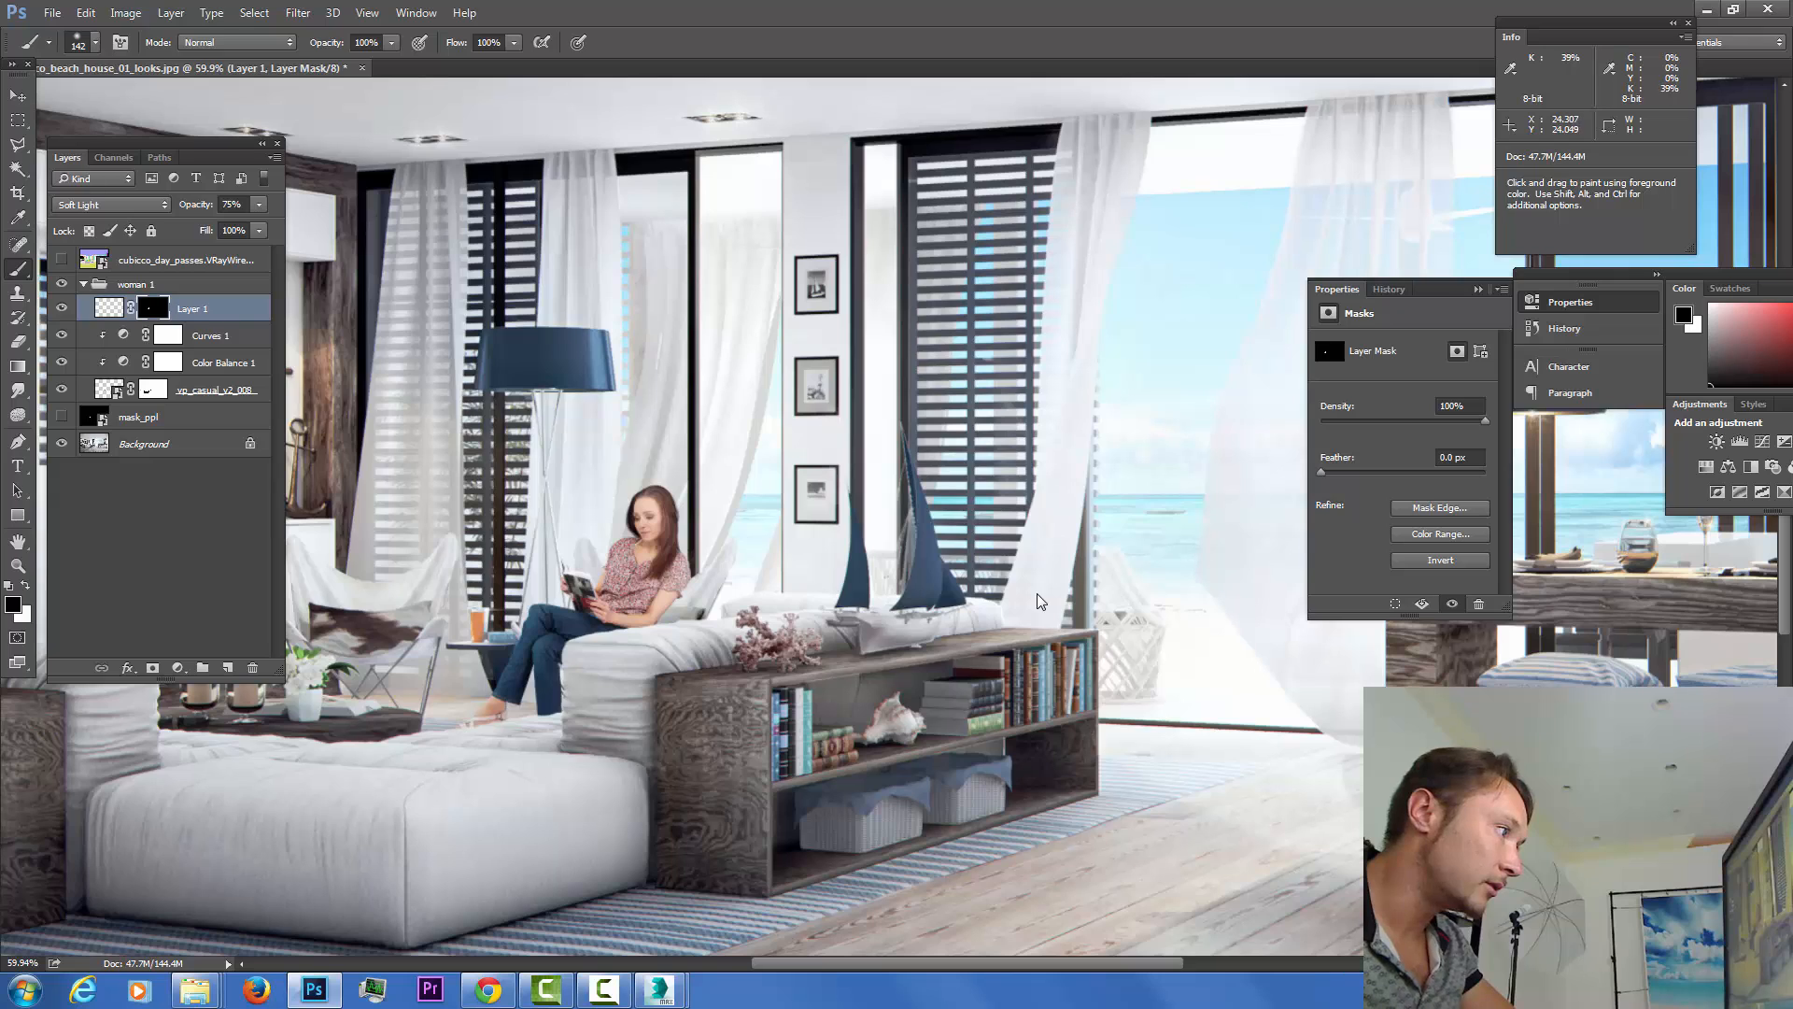
{"action": "left_click", "coordinate": [651, 516]}
{"action": "left_click", "coordinate": [657, 523]}
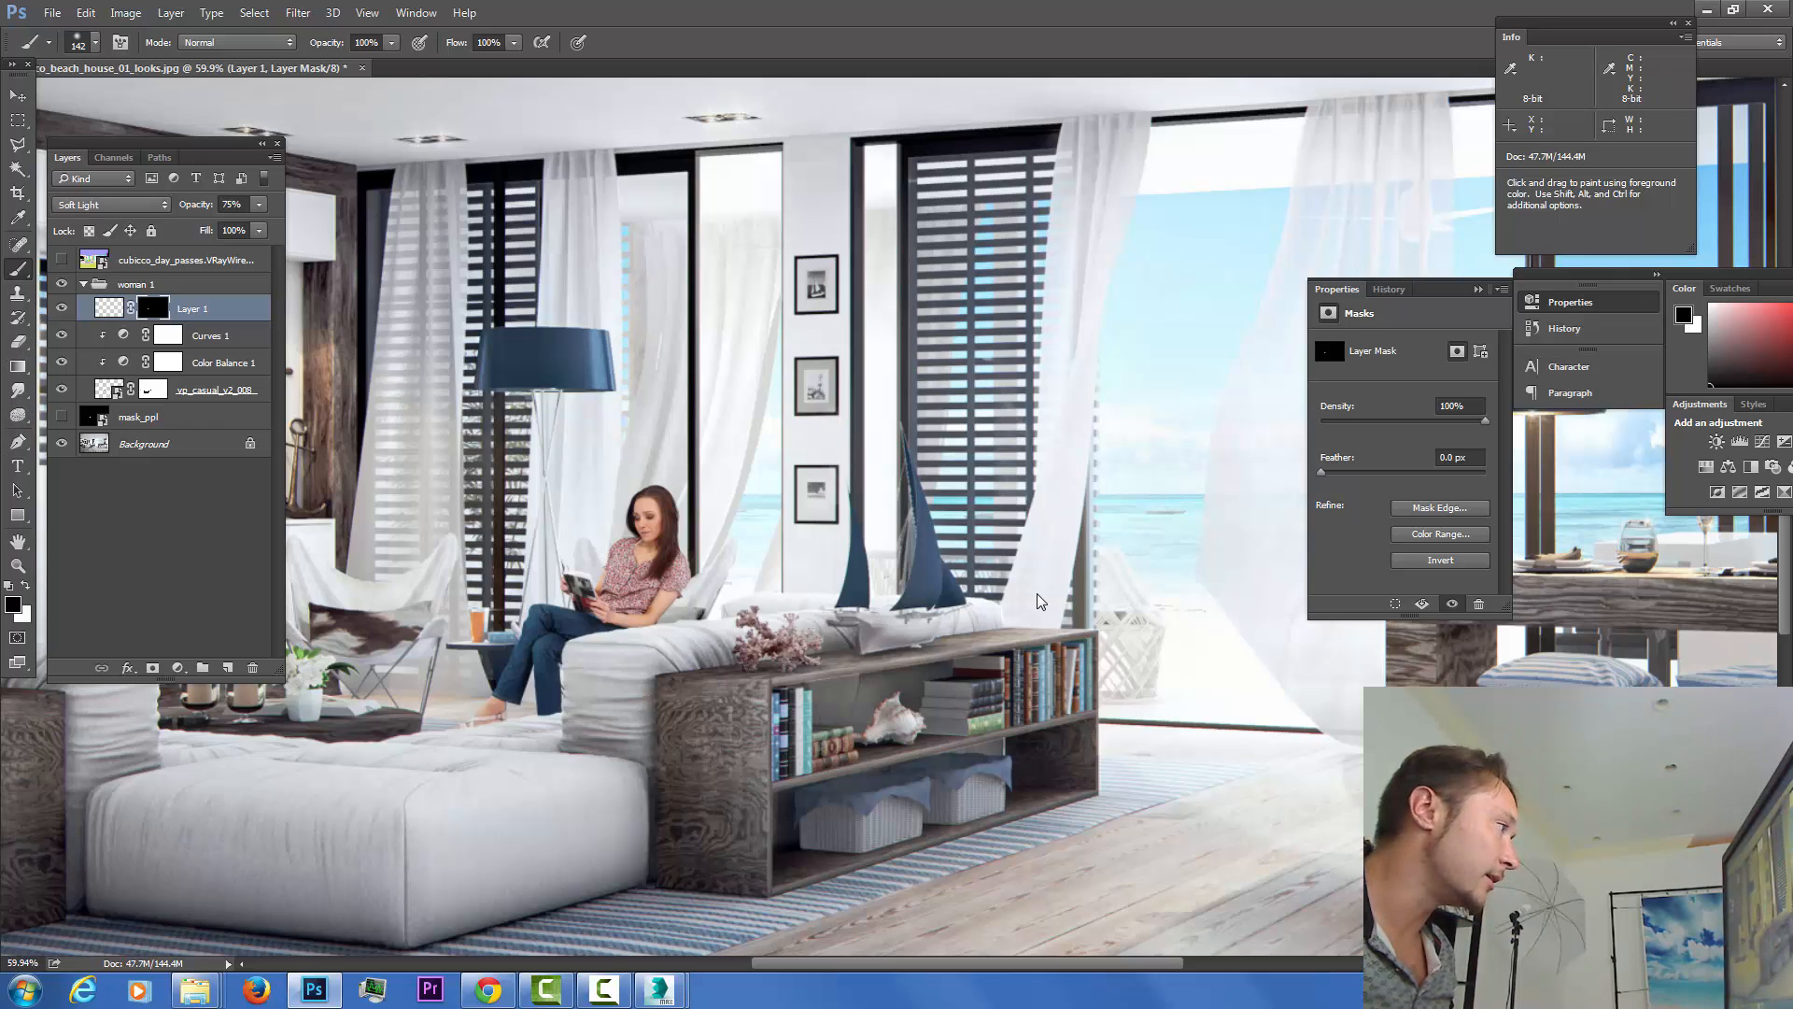
Add a Levels adjustment above Curves 1, clip it to the woman, and set its input levels to 8 and 245.
{"action": "key", "text": "ctrl+2"}
{"action": "key", "text": "alt+bracketleft"}
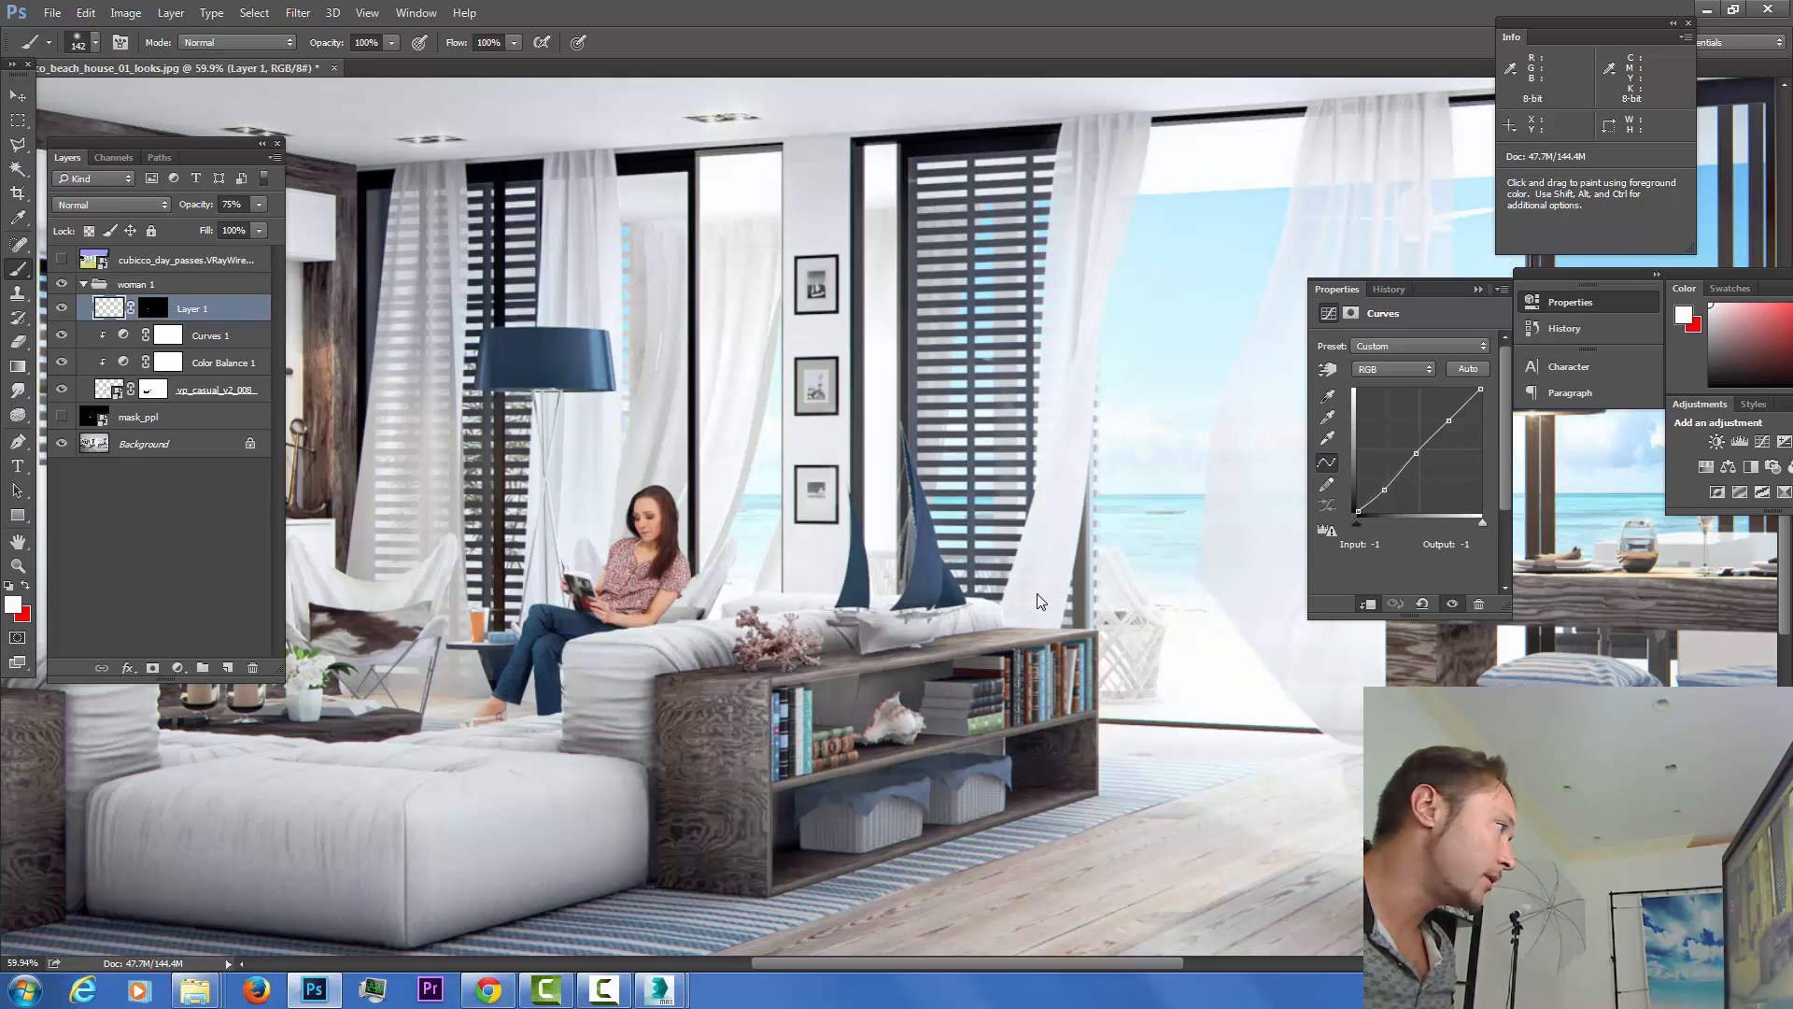
{"action": "left_click", "coordinate": [178, 668]}
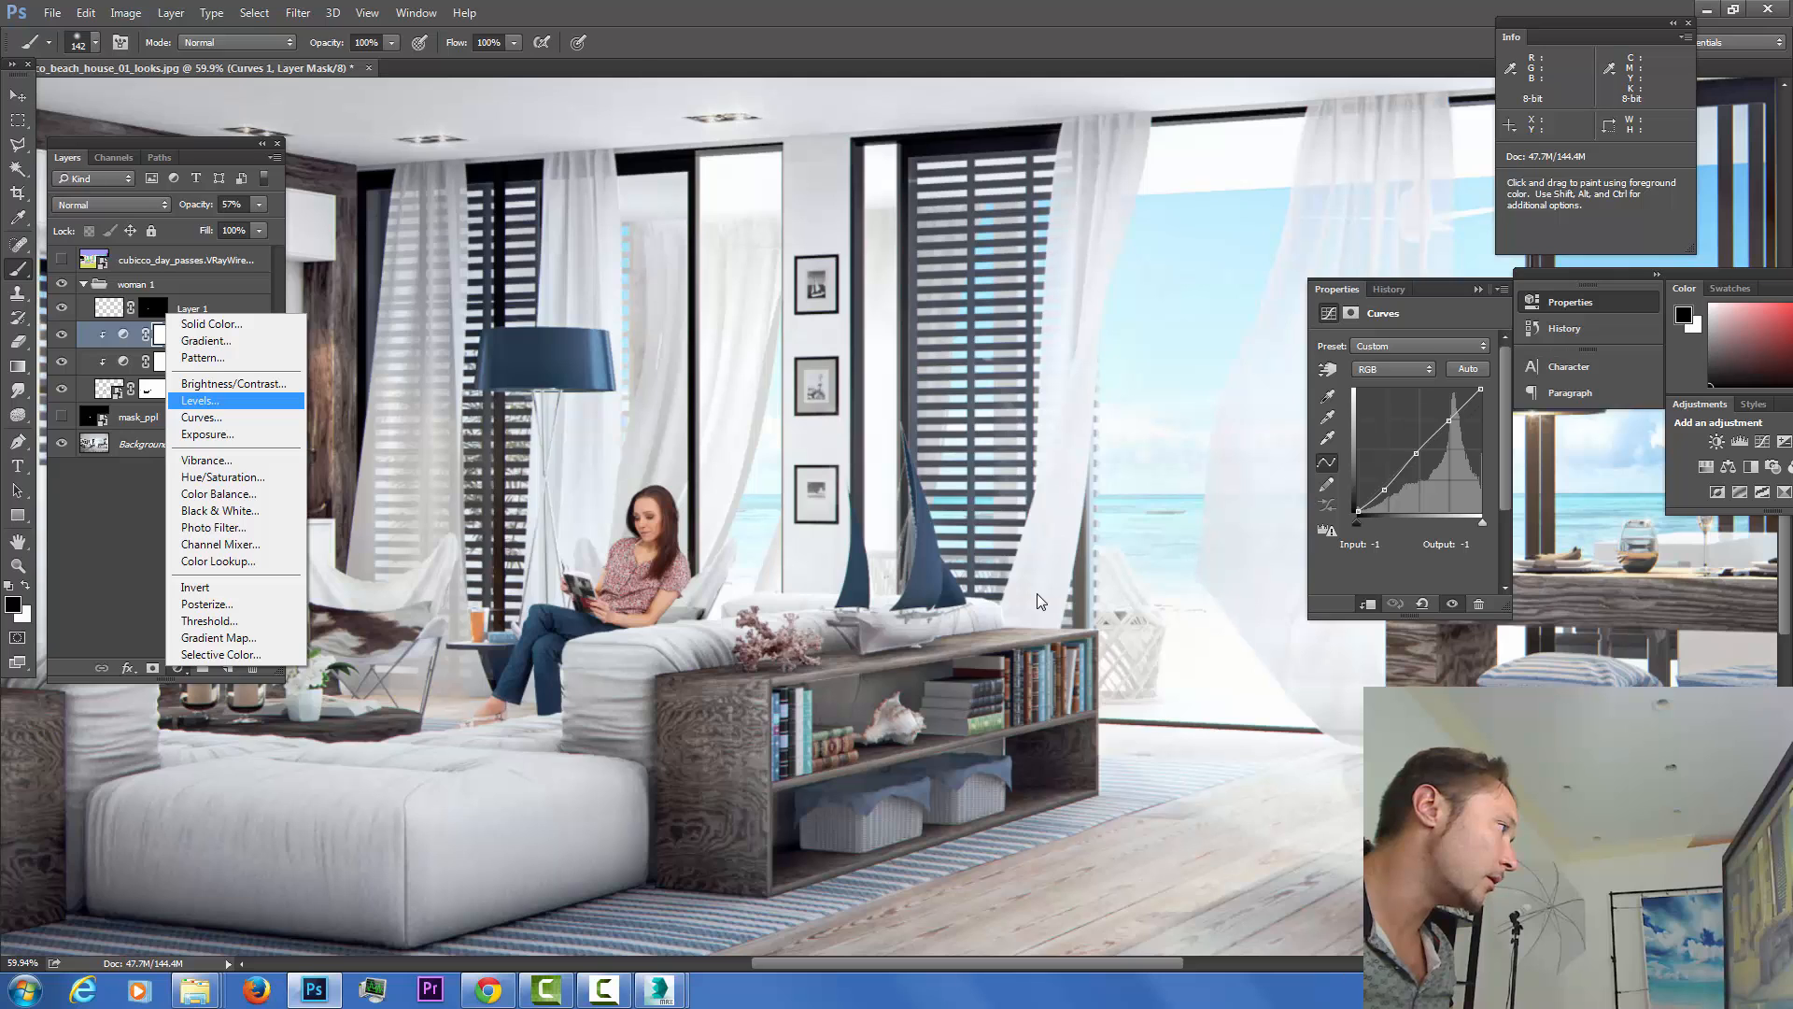
{"action": "left_click", "coordinate": [199, 399]}
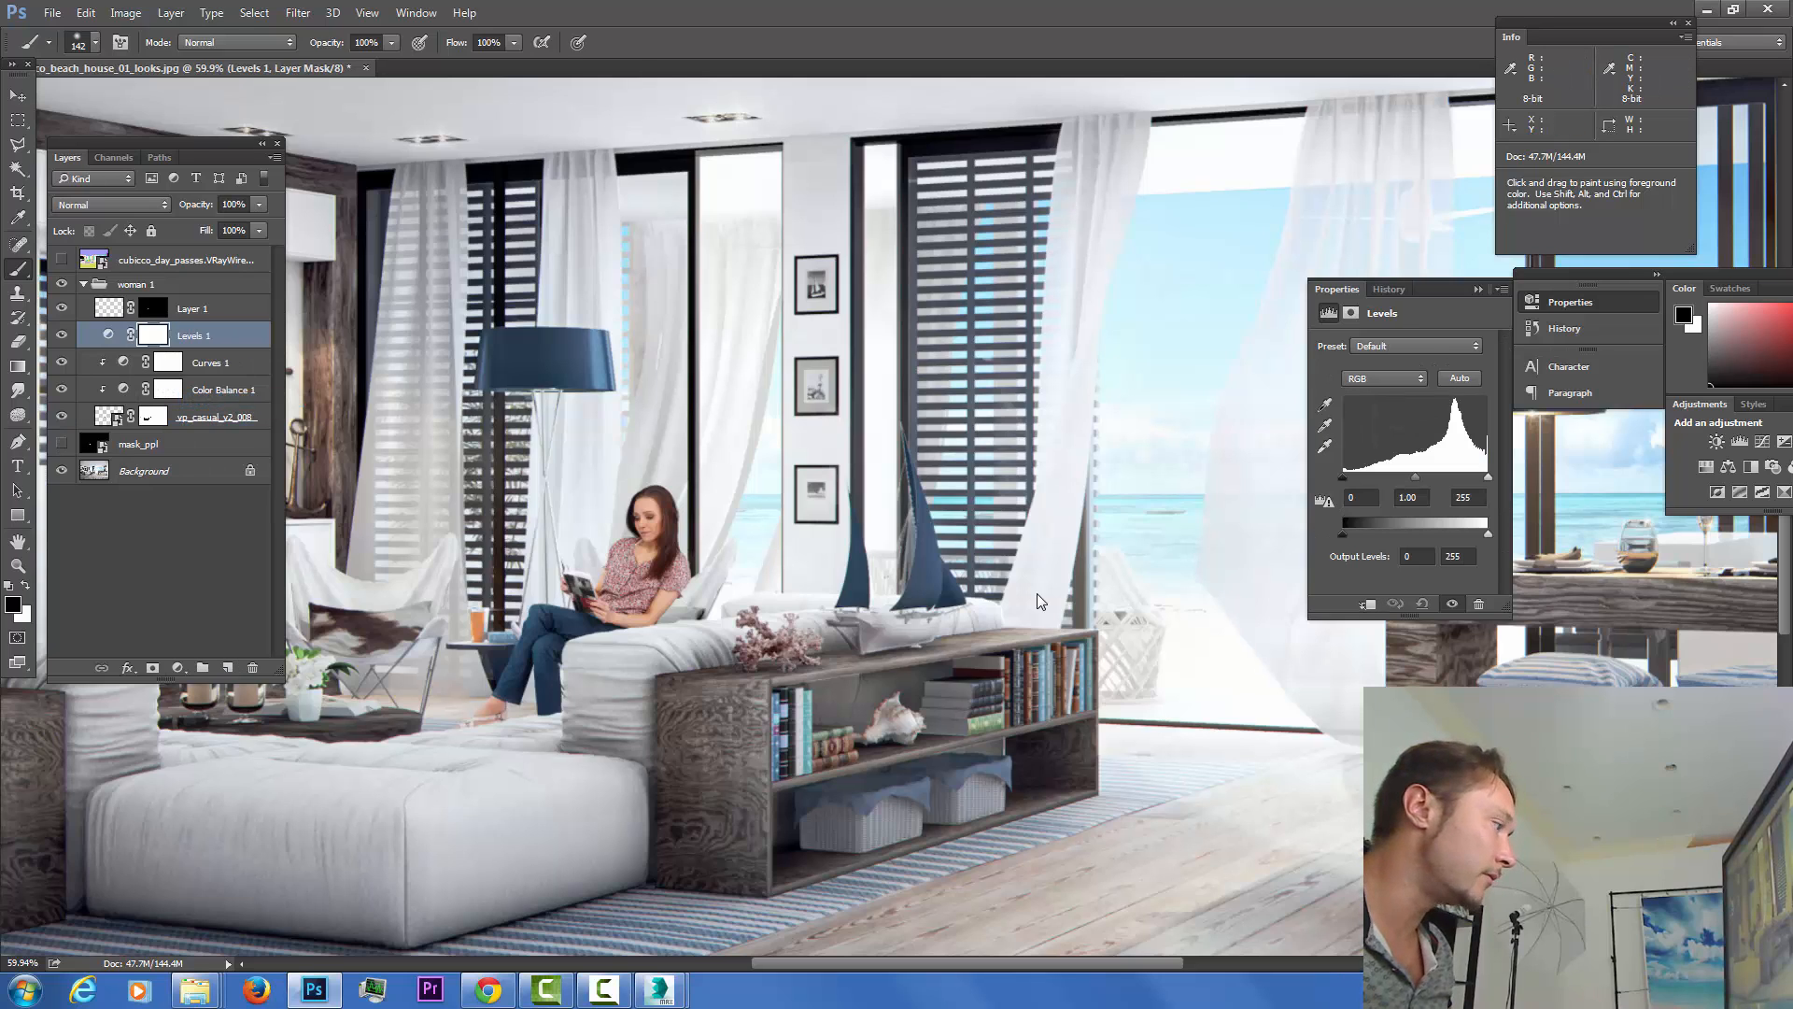
{"action": "key", "text": "ctrl+alt+g"}
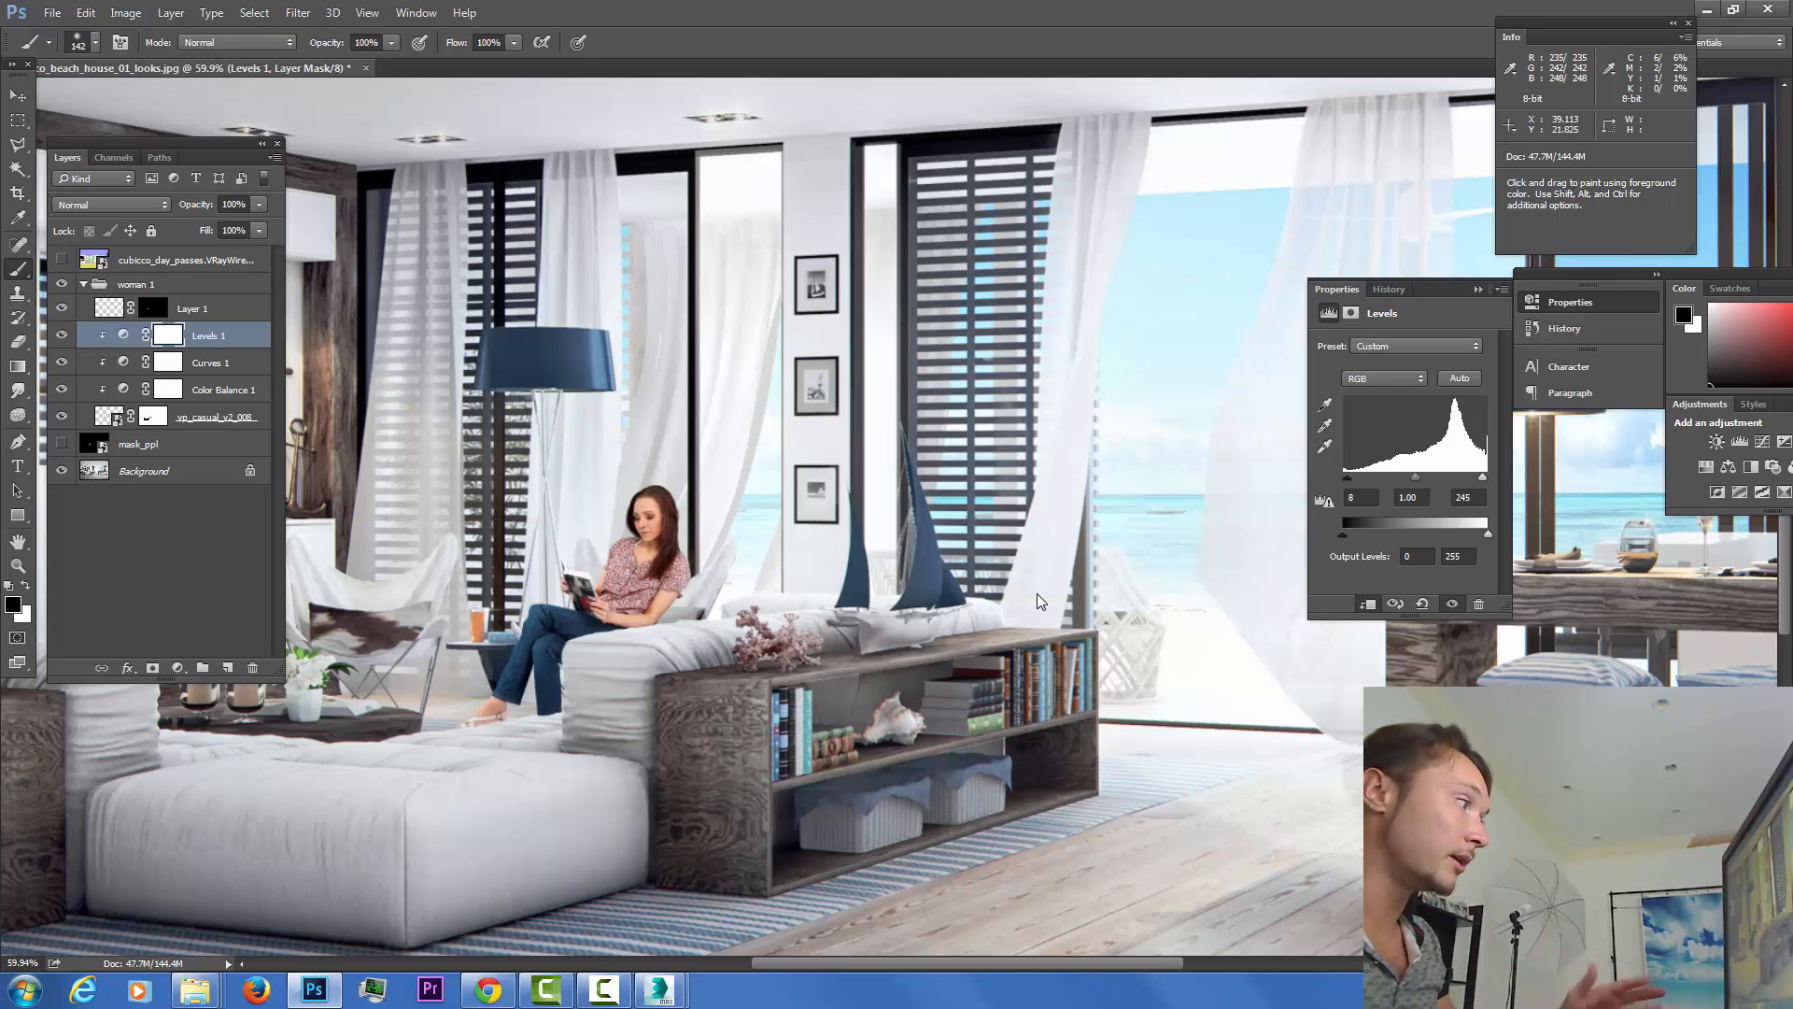
Add a Brightness/Contrast adjustment above Levels 1, clipped to the woman, with brightness 14 and contrast 9.
{"action": "key", "text": "v"}
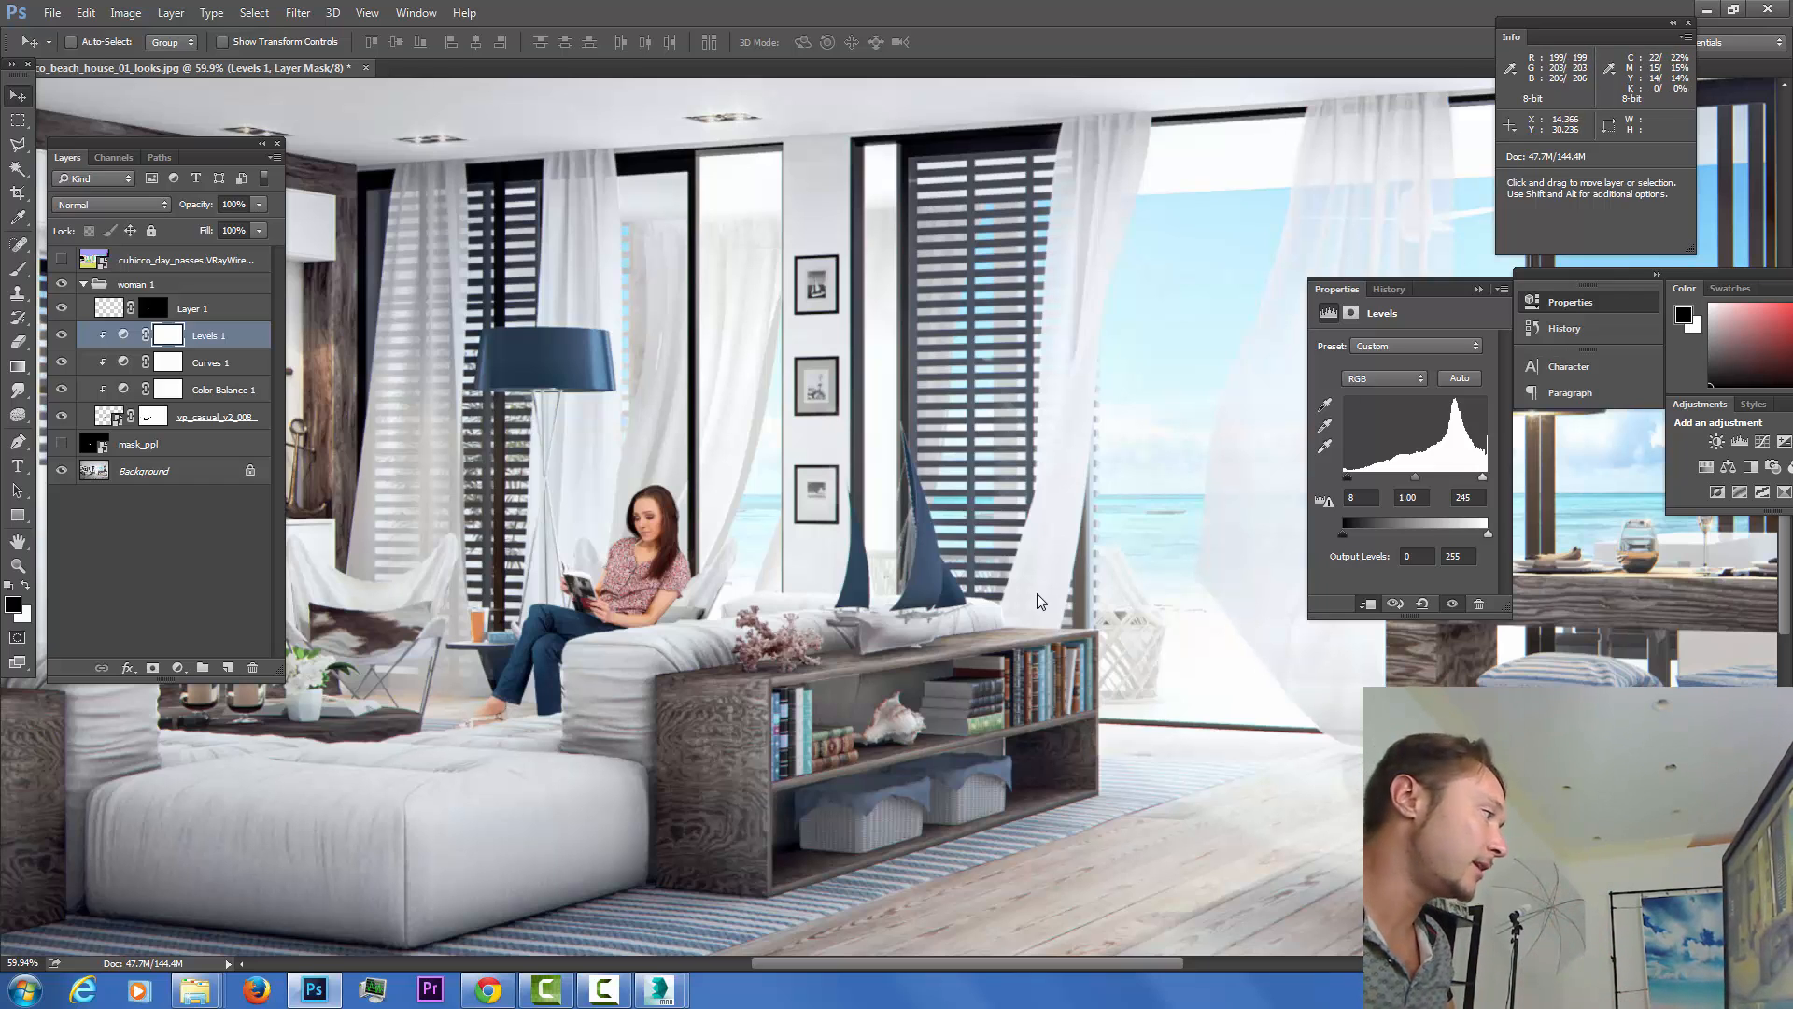
{"action": "left_click", "coordinate": [178, 667]}
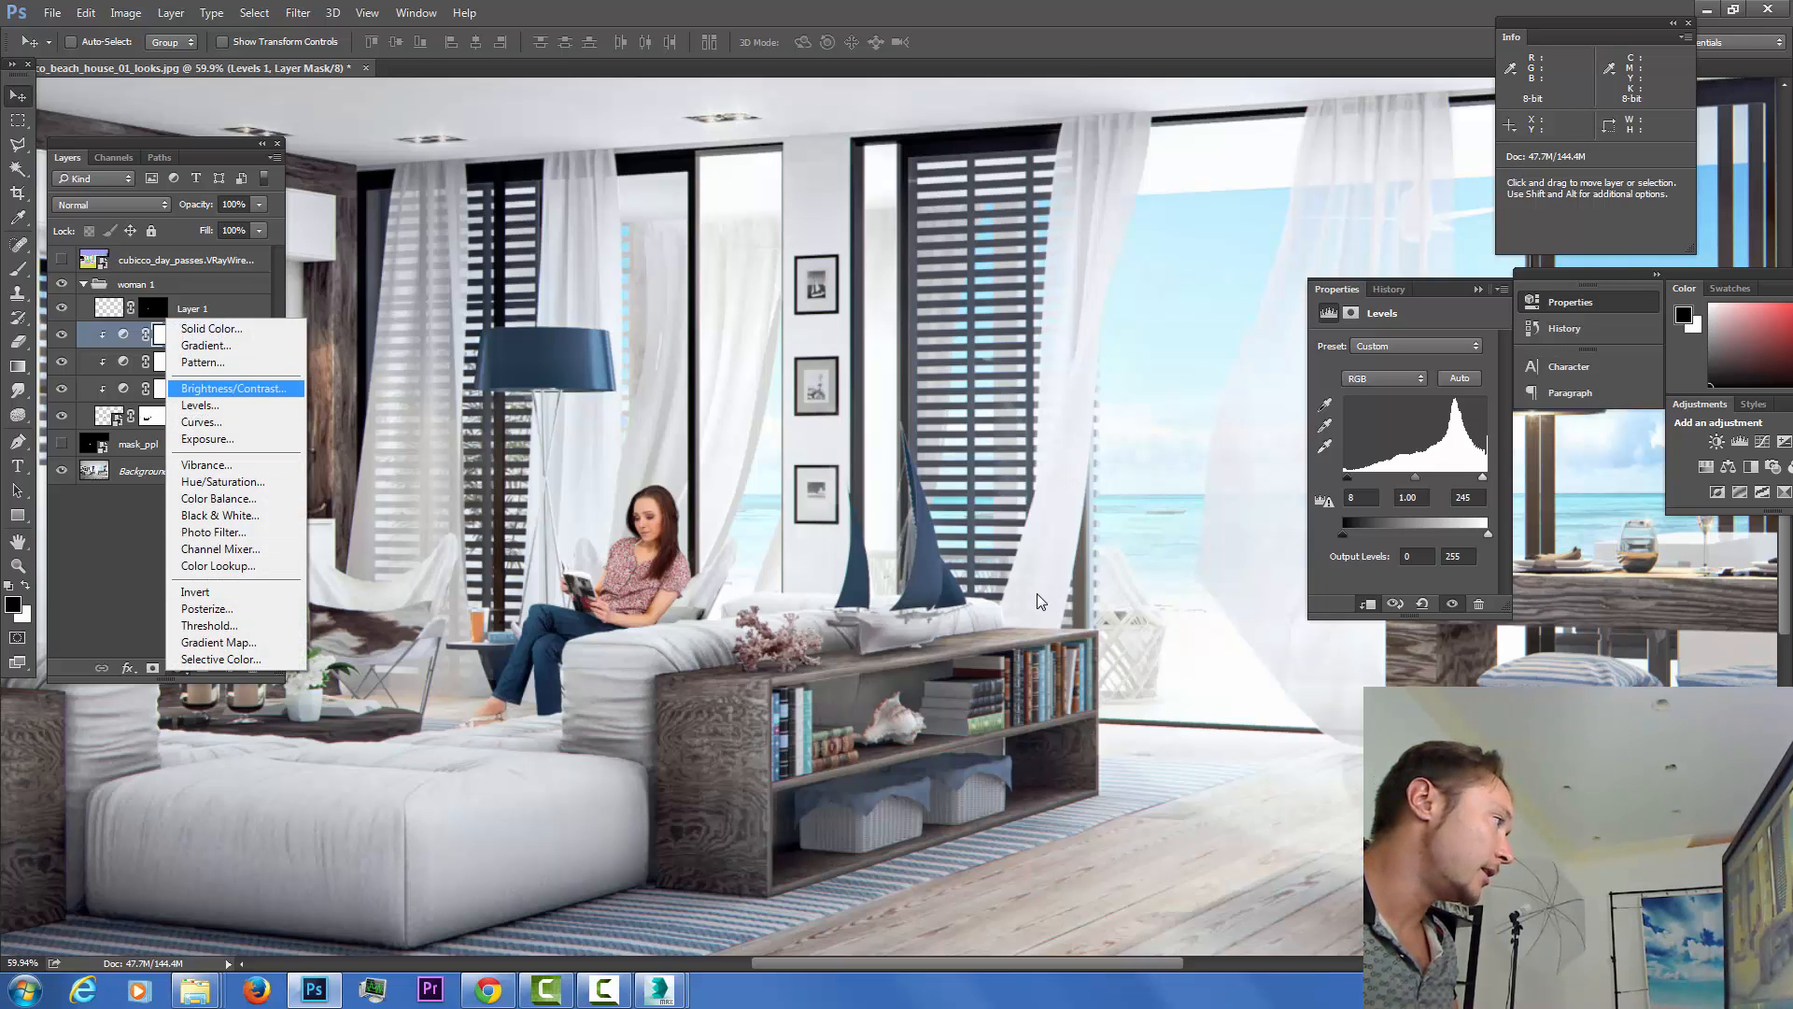
{"action": "key", "text": "Return"}
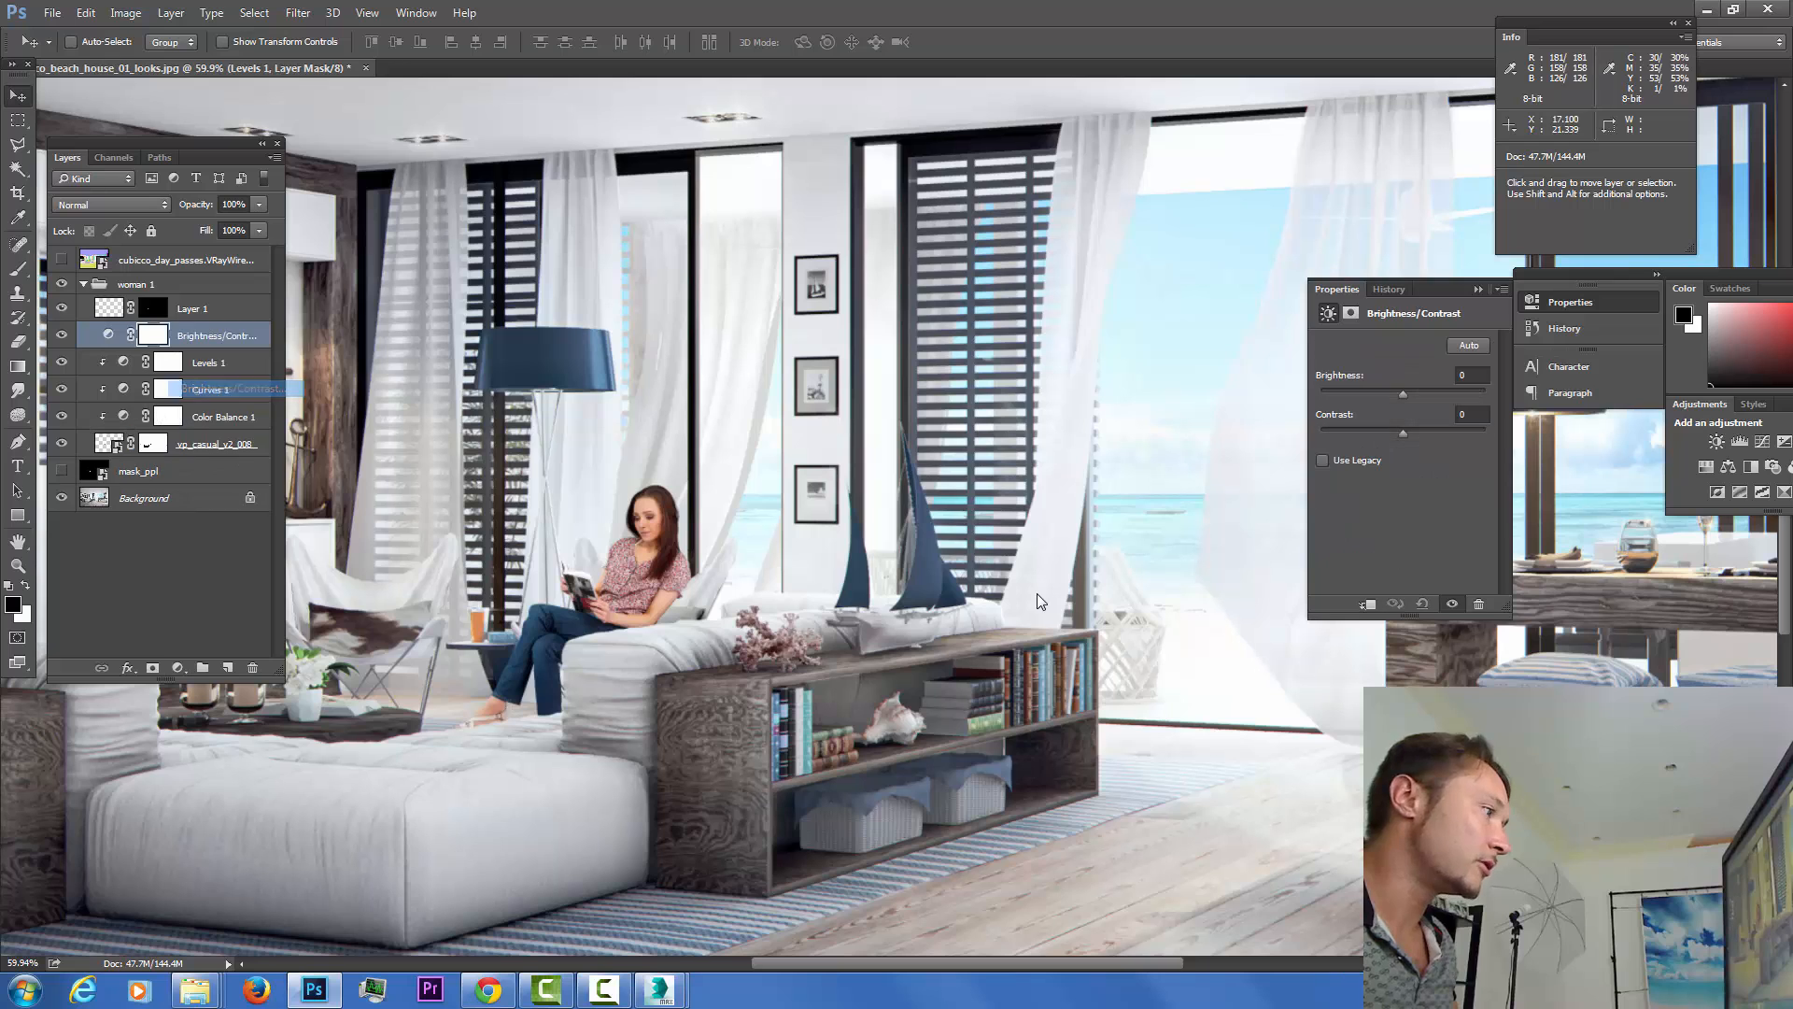
{"action": "left_click_drag", "start_coordinate": [1406, 394], "coordinate": [1411, 394]}
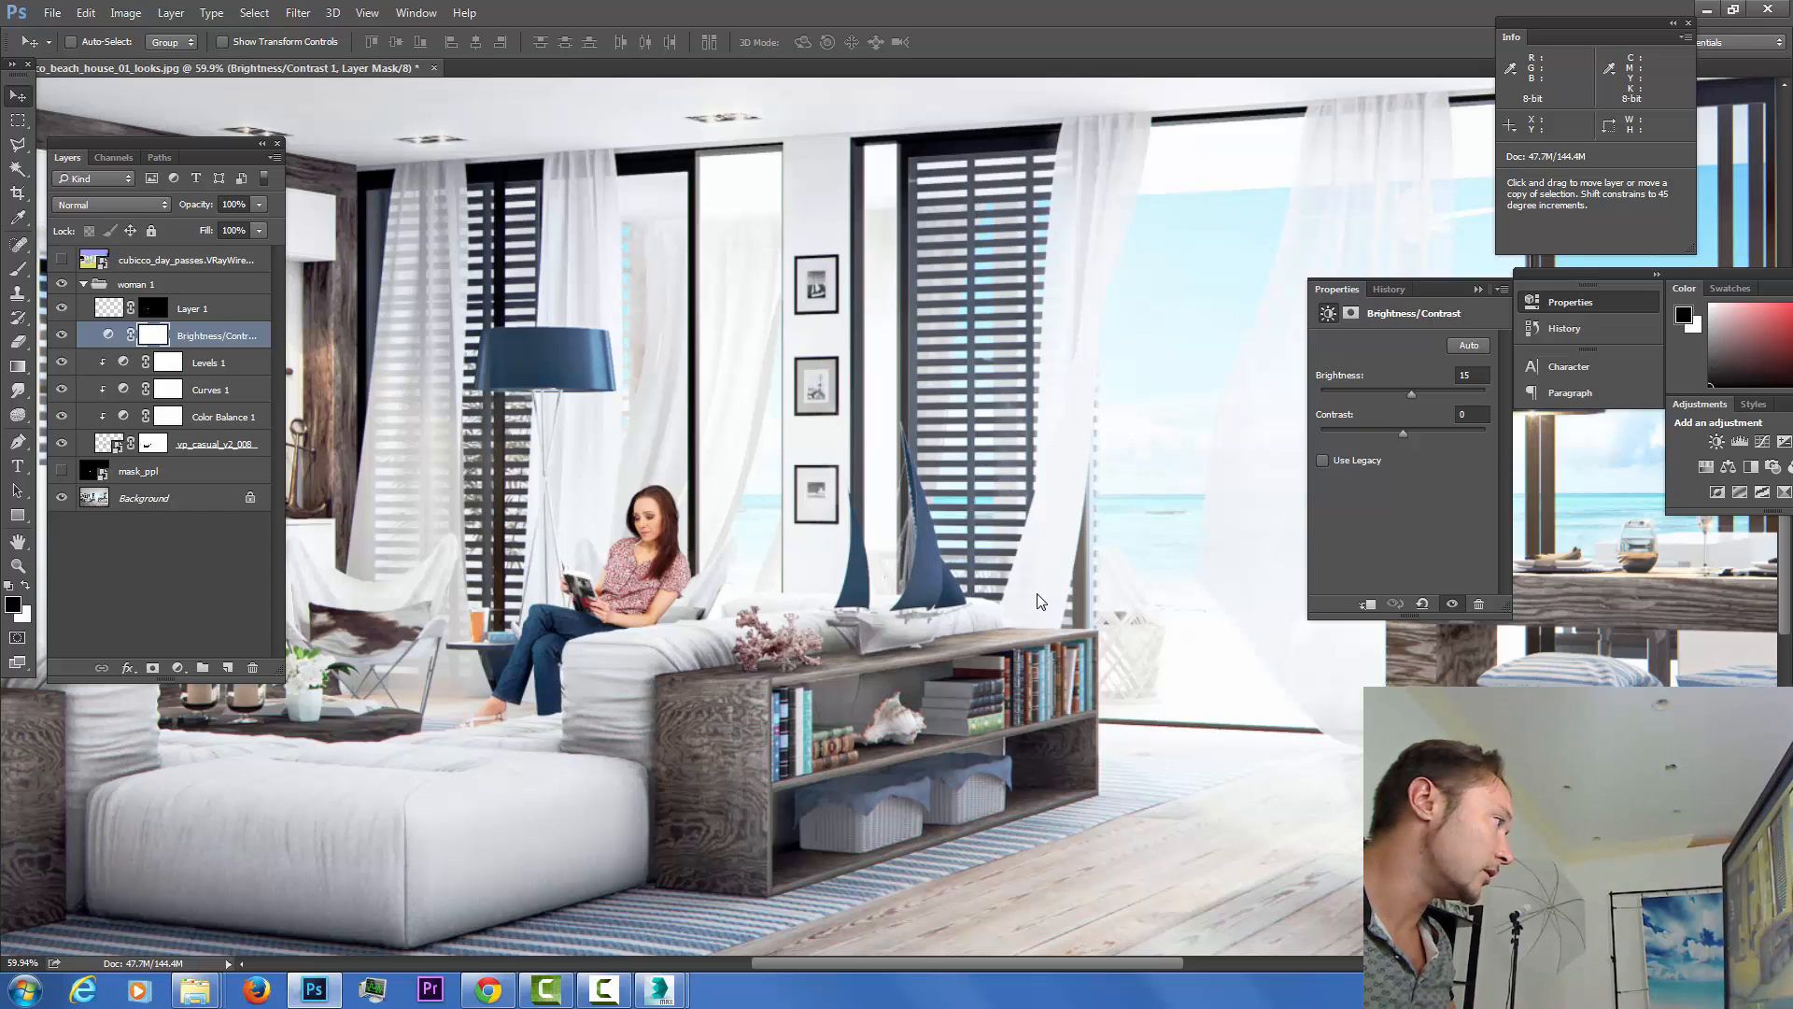
{"action": "key", "text": "ctrl+alt+g"}
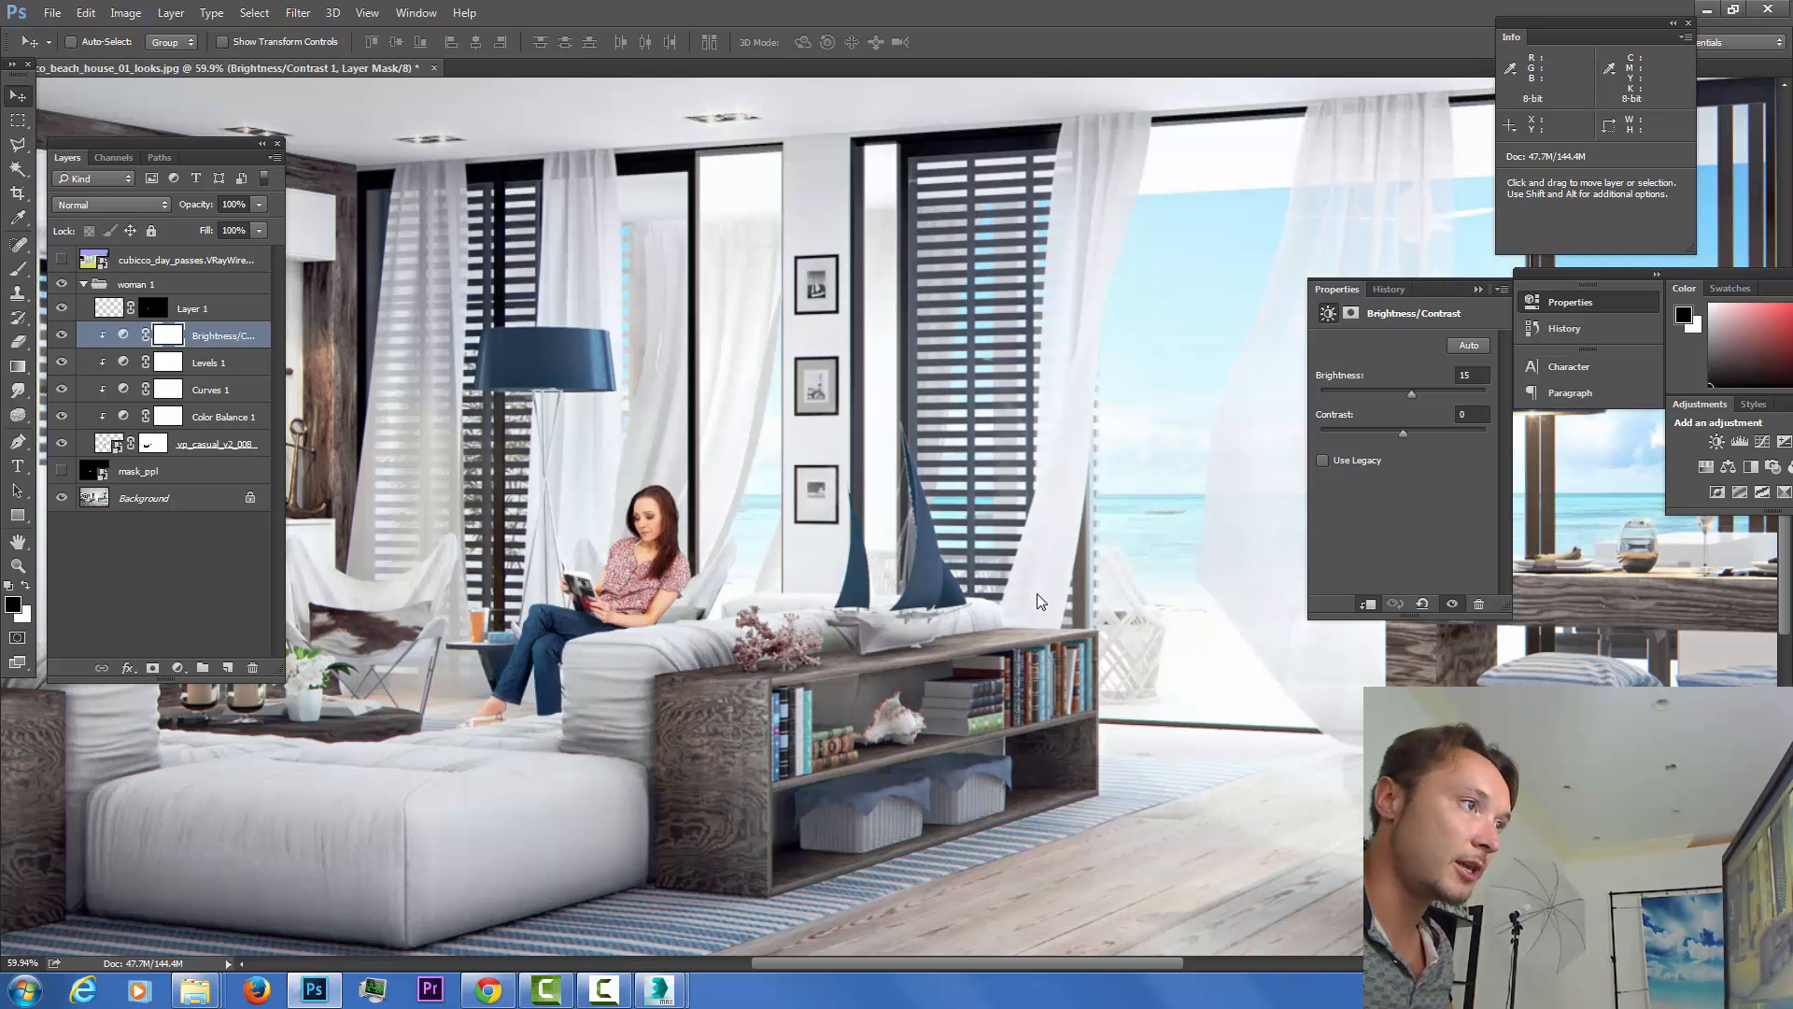
{"action": "left_click_drag", "start_coordinate": [1408, 394], "coordinate": [1391, 394]}
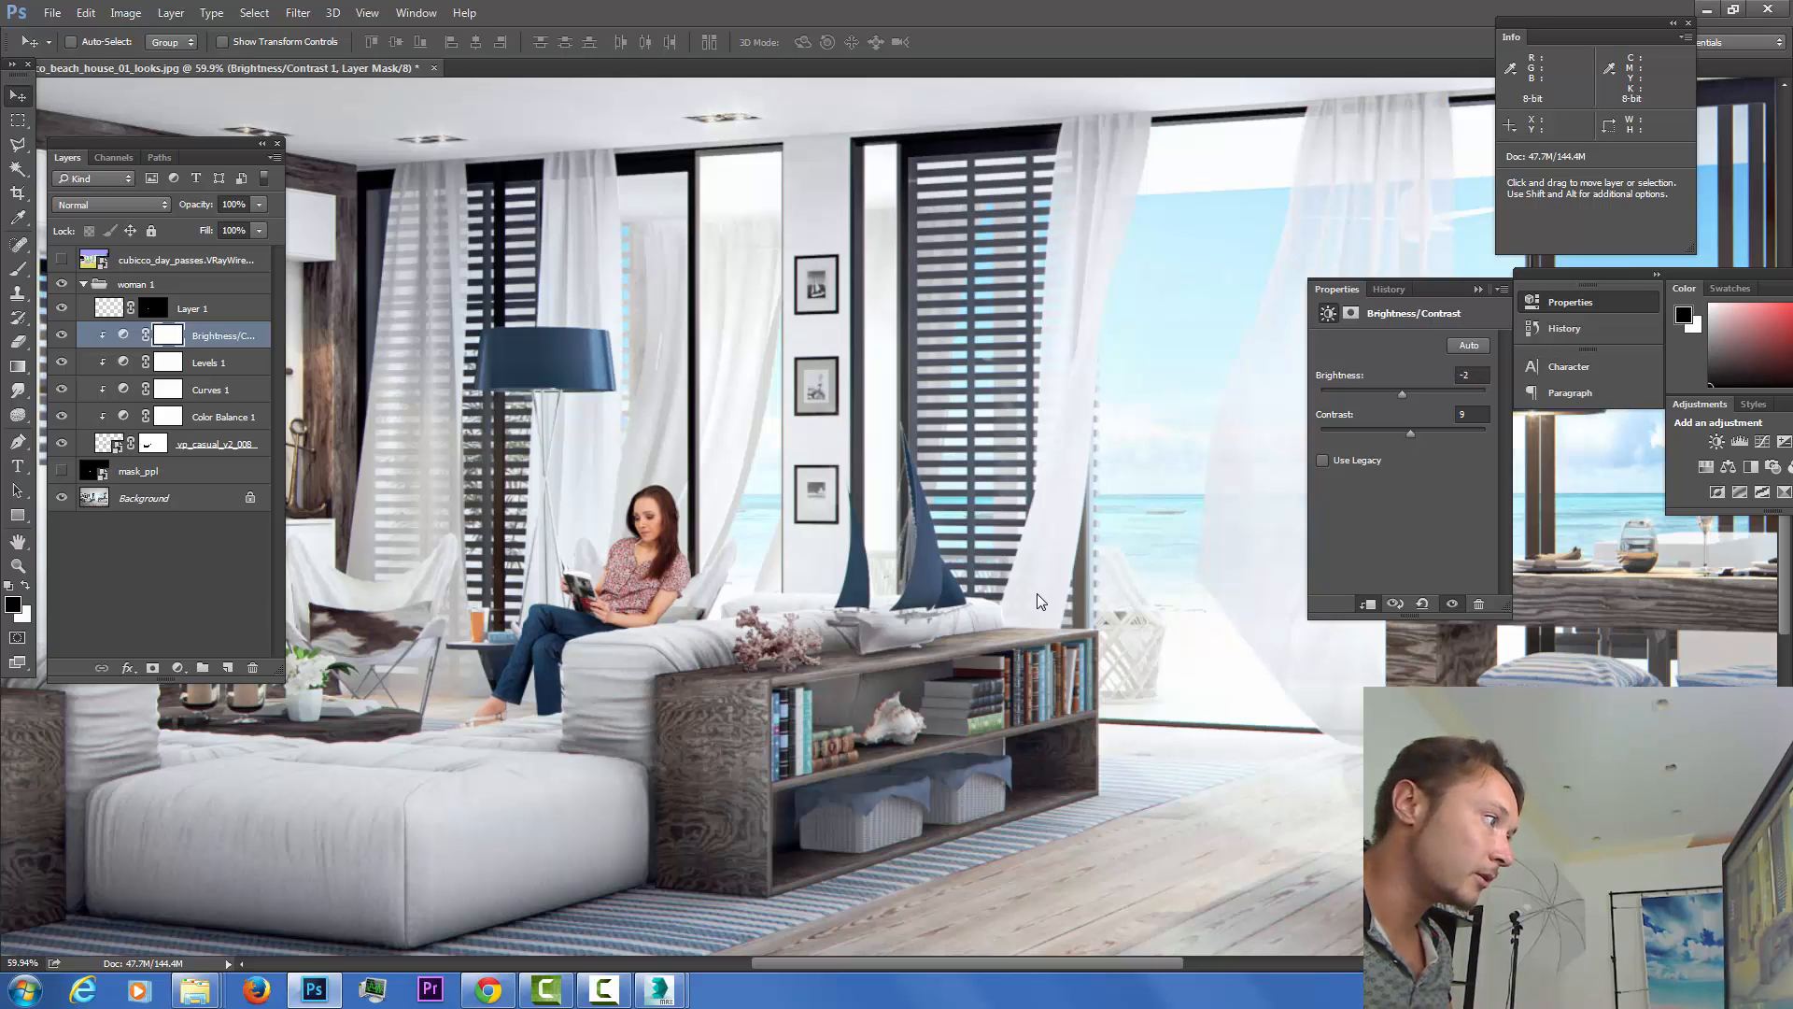
{"action": "left_click_drag", "start_coordinate": [1402, 394], "coordinate": [1409, 394]}
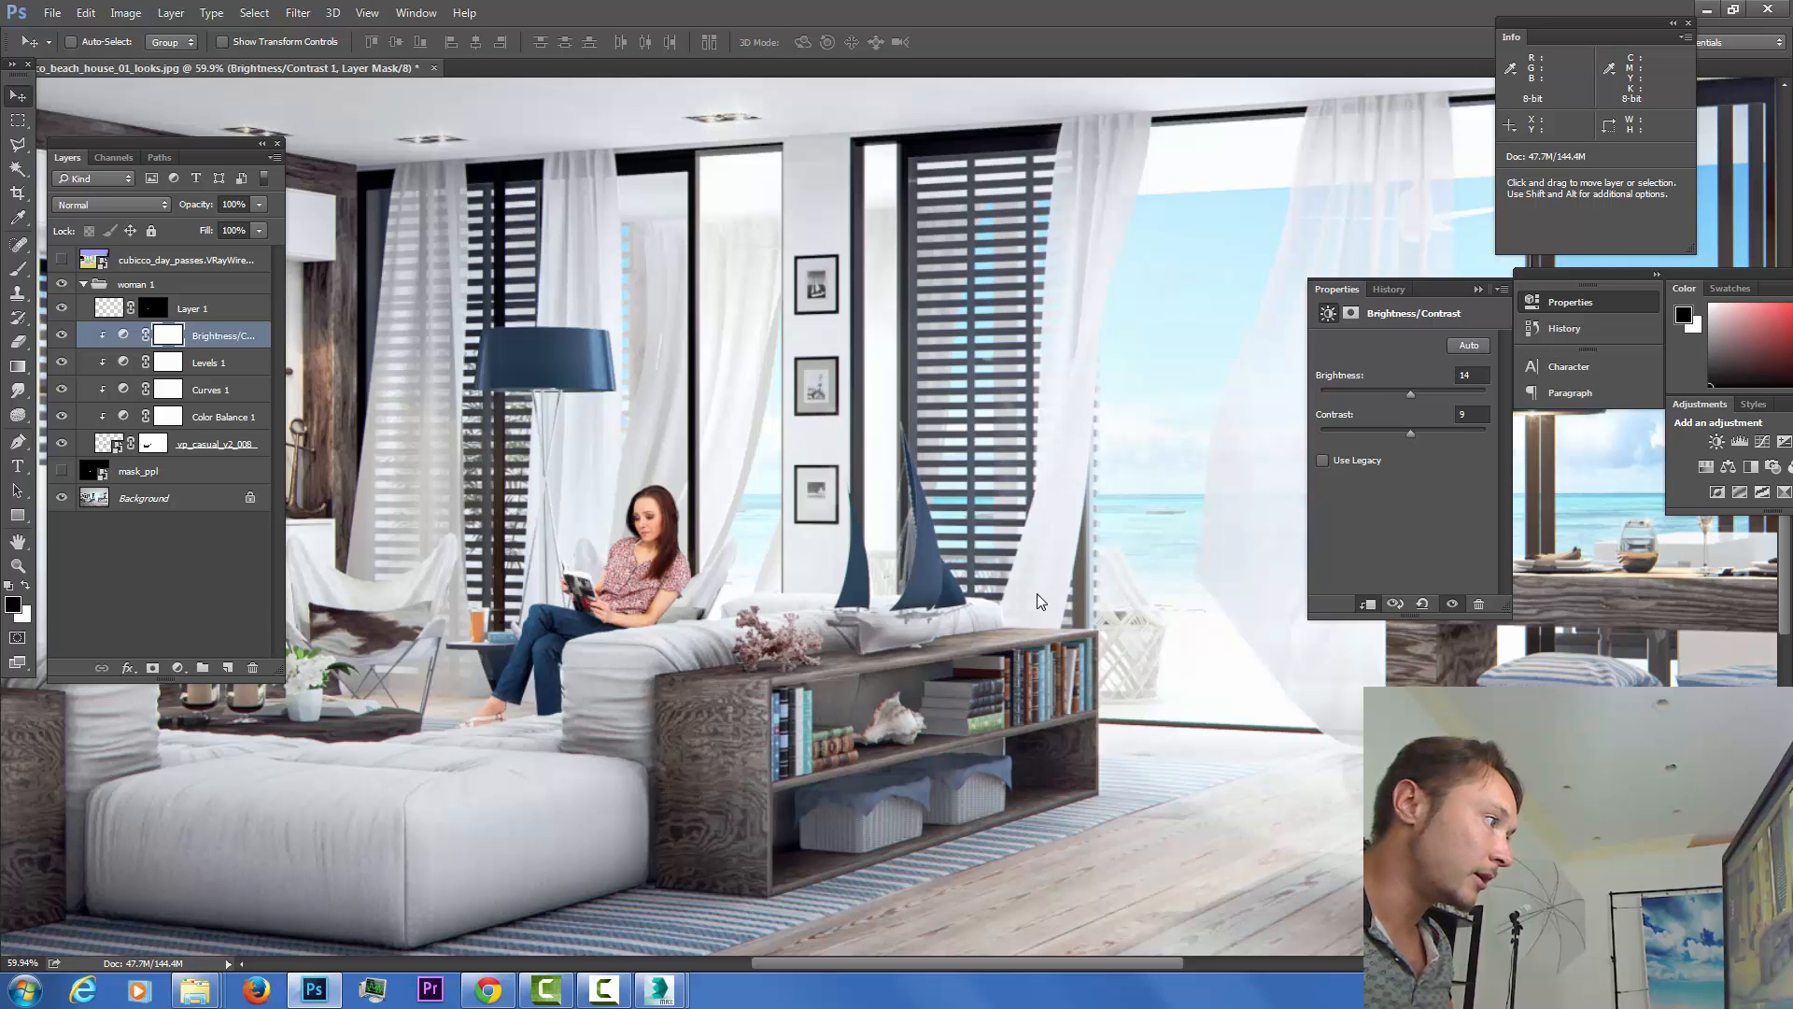
Apply a black-to-white gradient across the woman on the Brightness/Contrast mask and compare the image with and without the adjustment.
{"action": "left_click", "coordinate": [168, 335]}
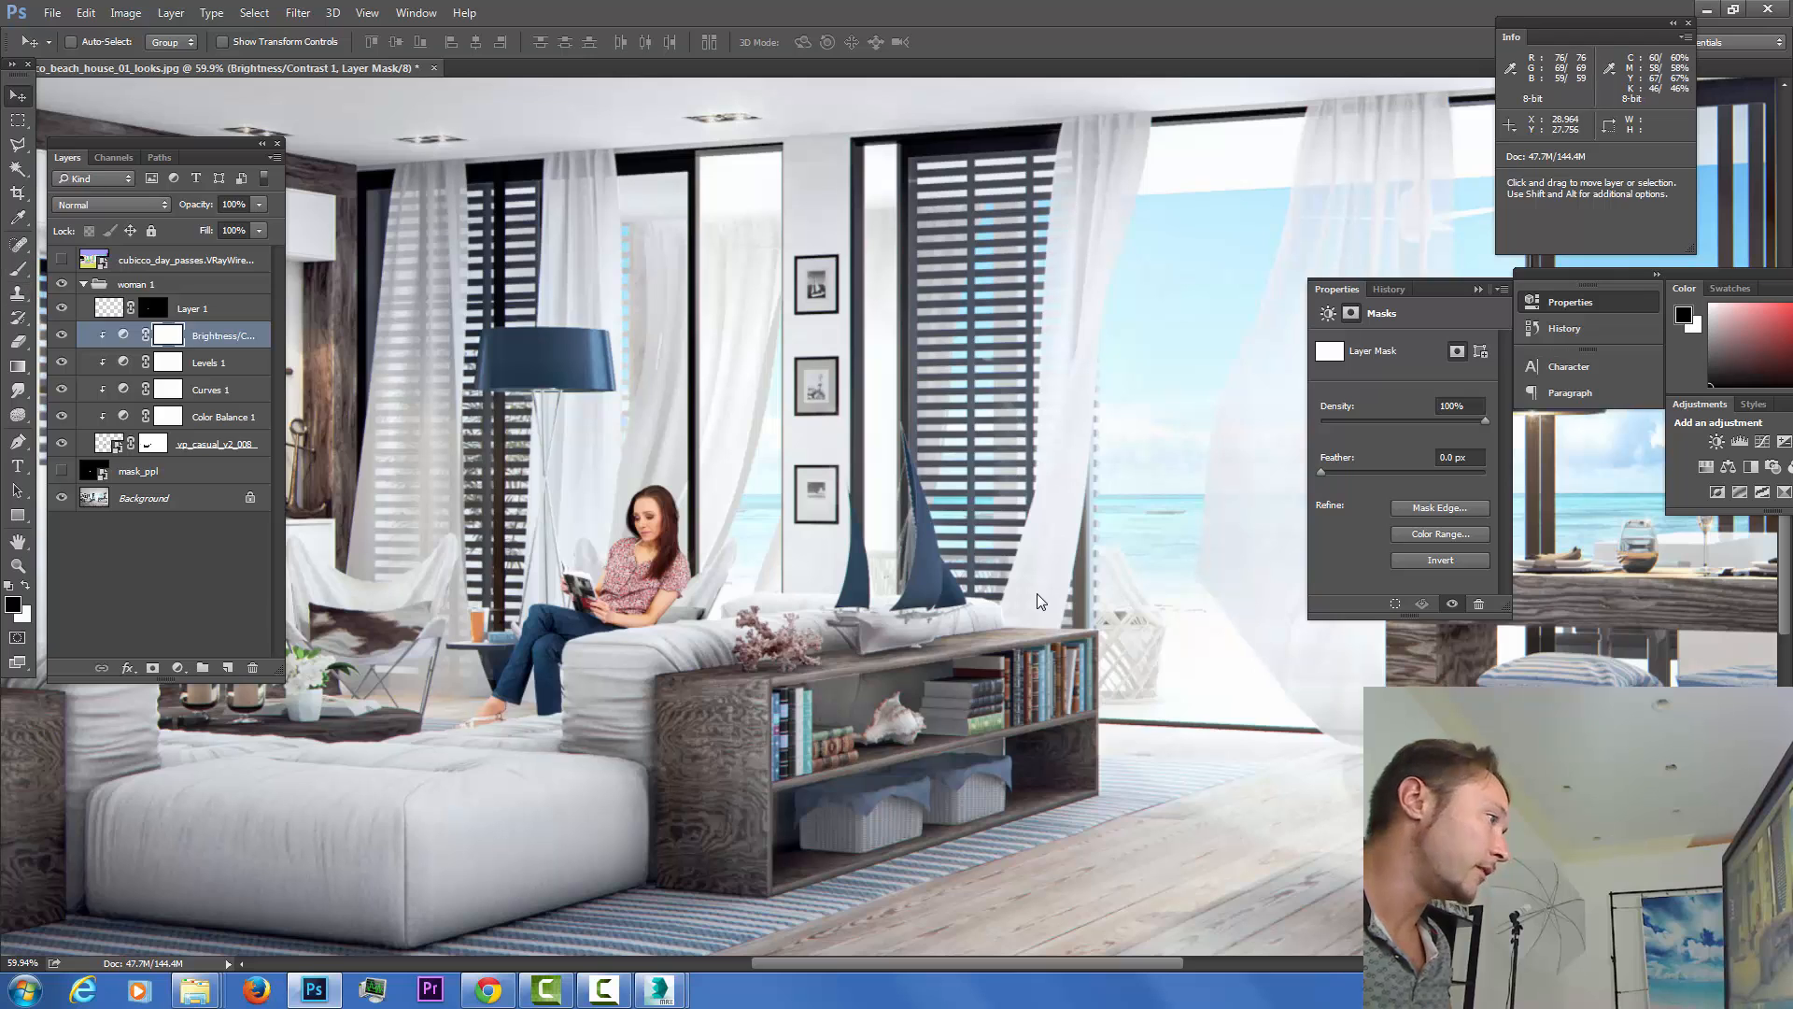
{"action": "left_click", "coordinate": [17, 366]}
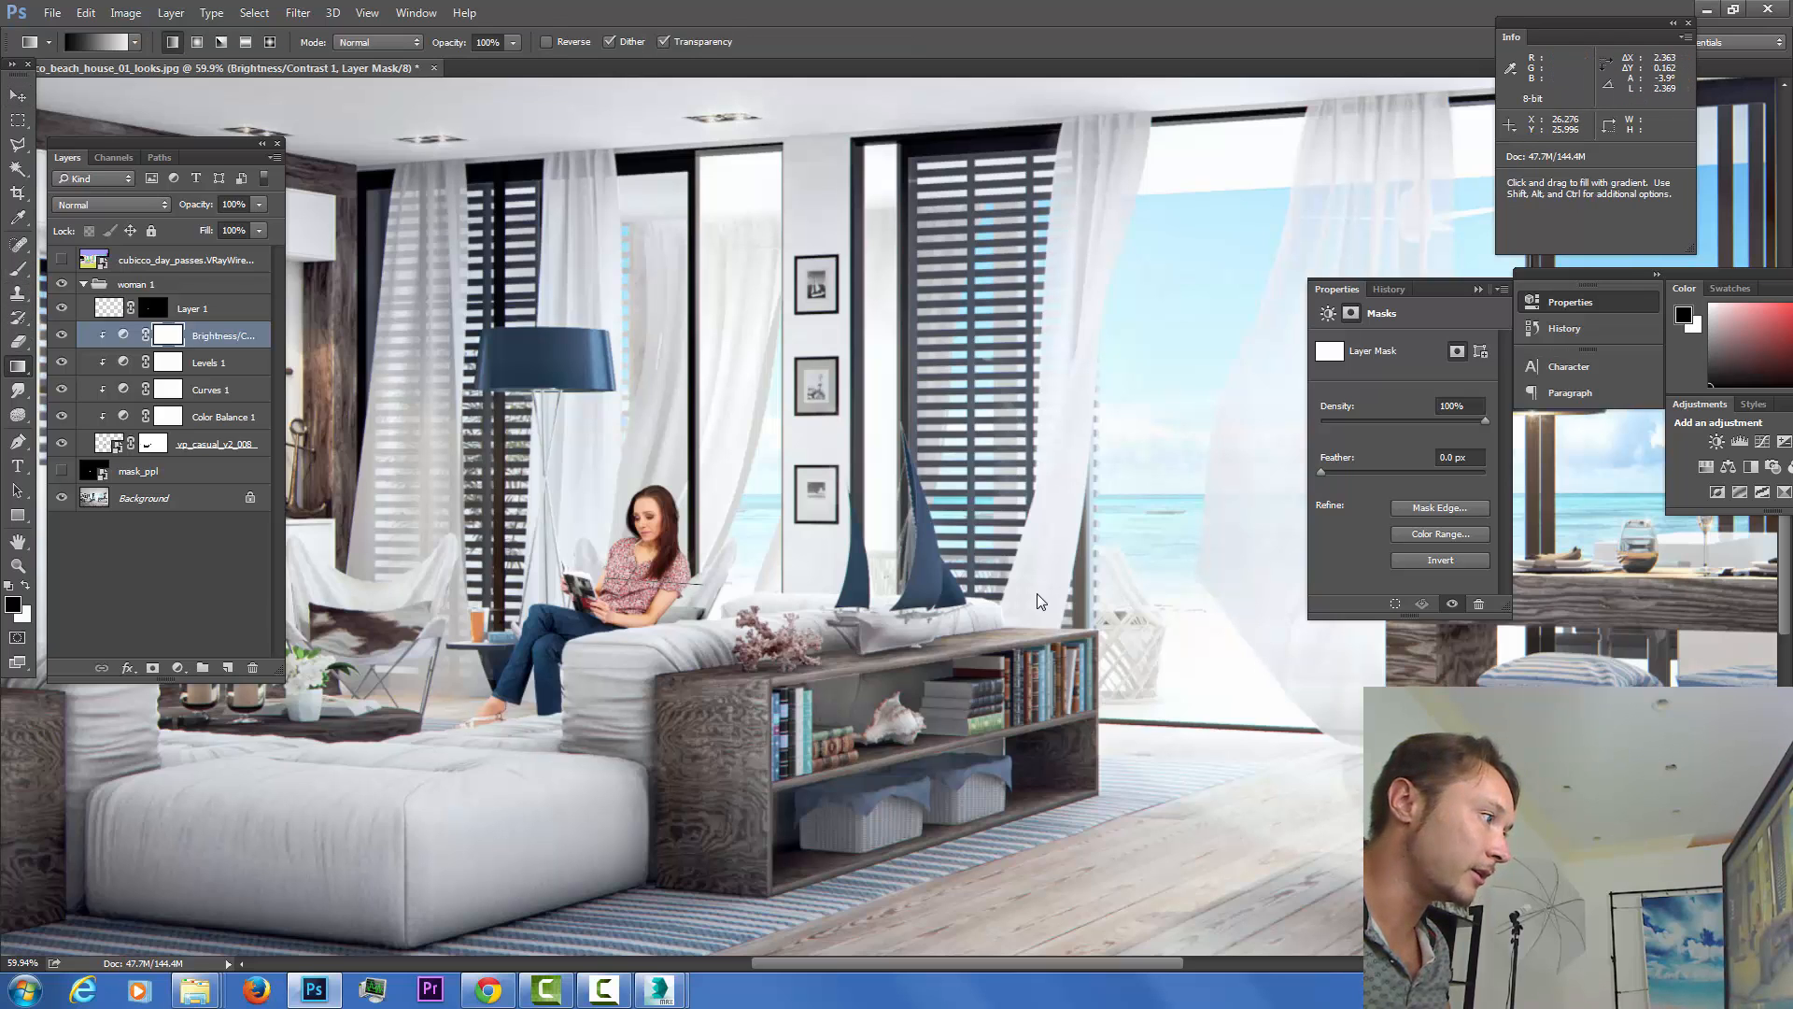
{"action": "left_click_drag", "start_coordinate": [1038, 600], "coordinate": [1039, 600]}
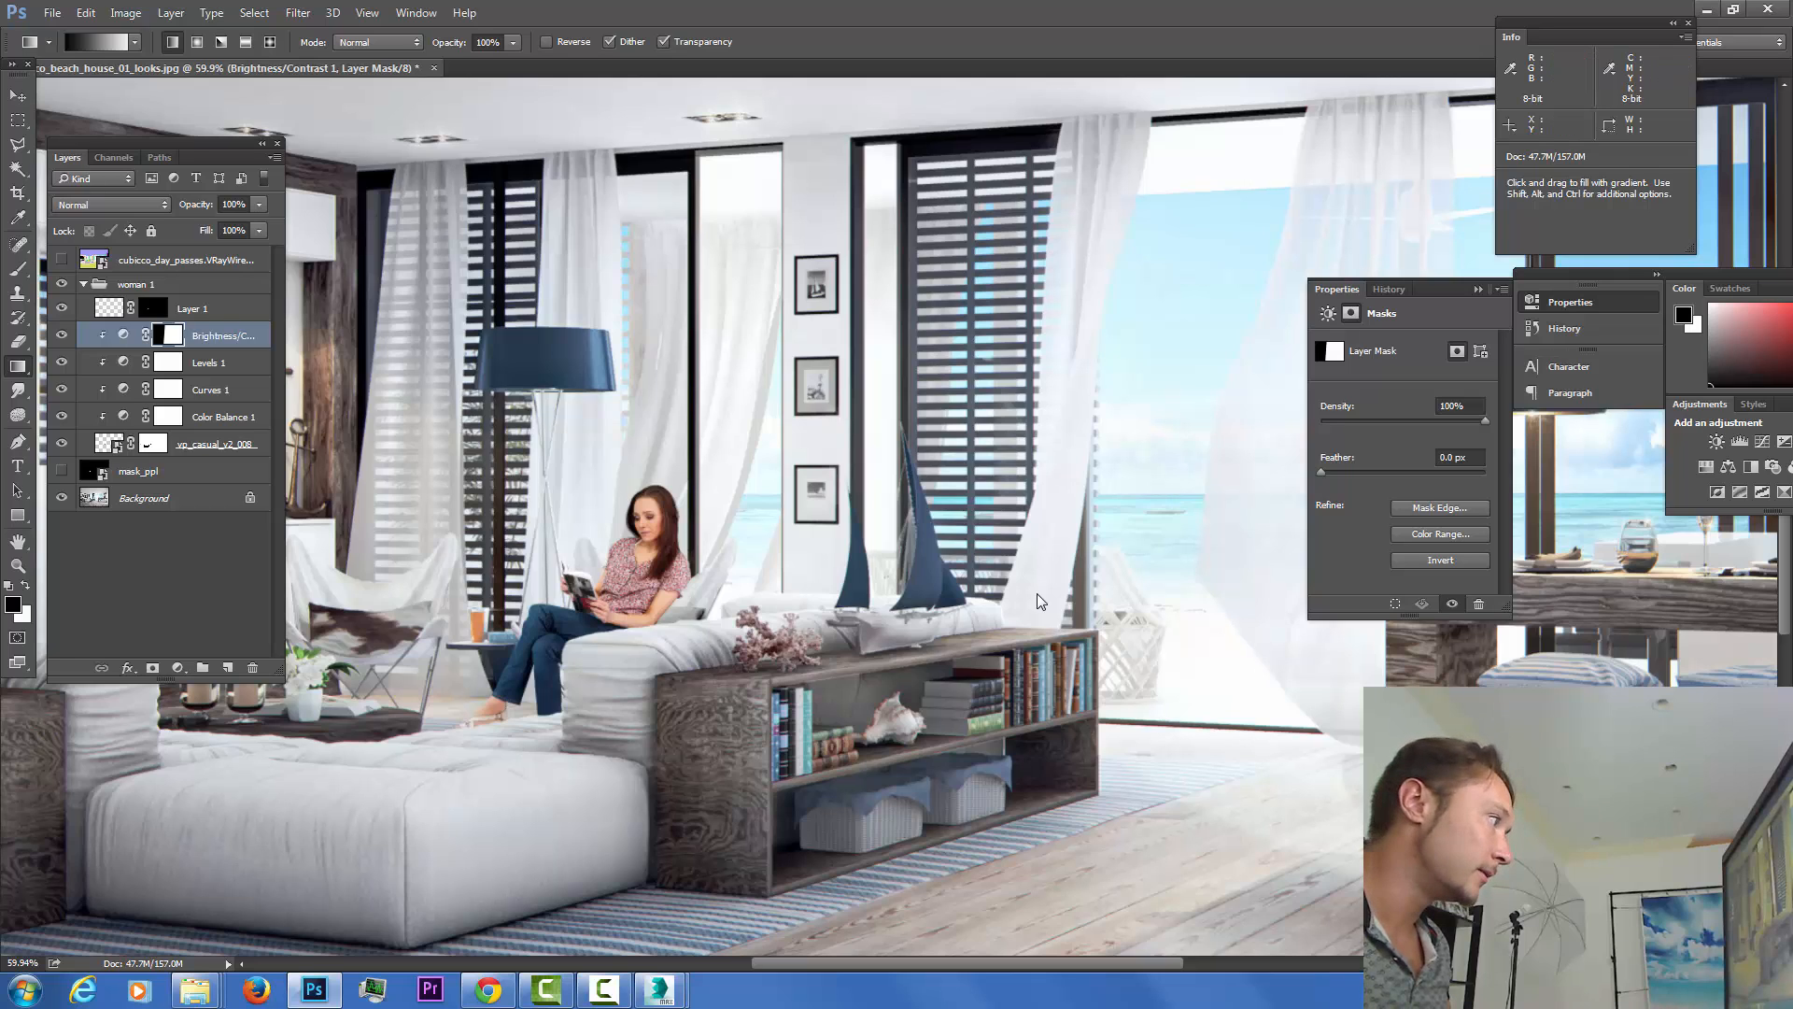
{"action": "left_click", "coordinate": [62, 334]}
{"action": "left_click", "coordinate": [62, 334]}
{"action": "left_click", "coordinate": [61, 334]}
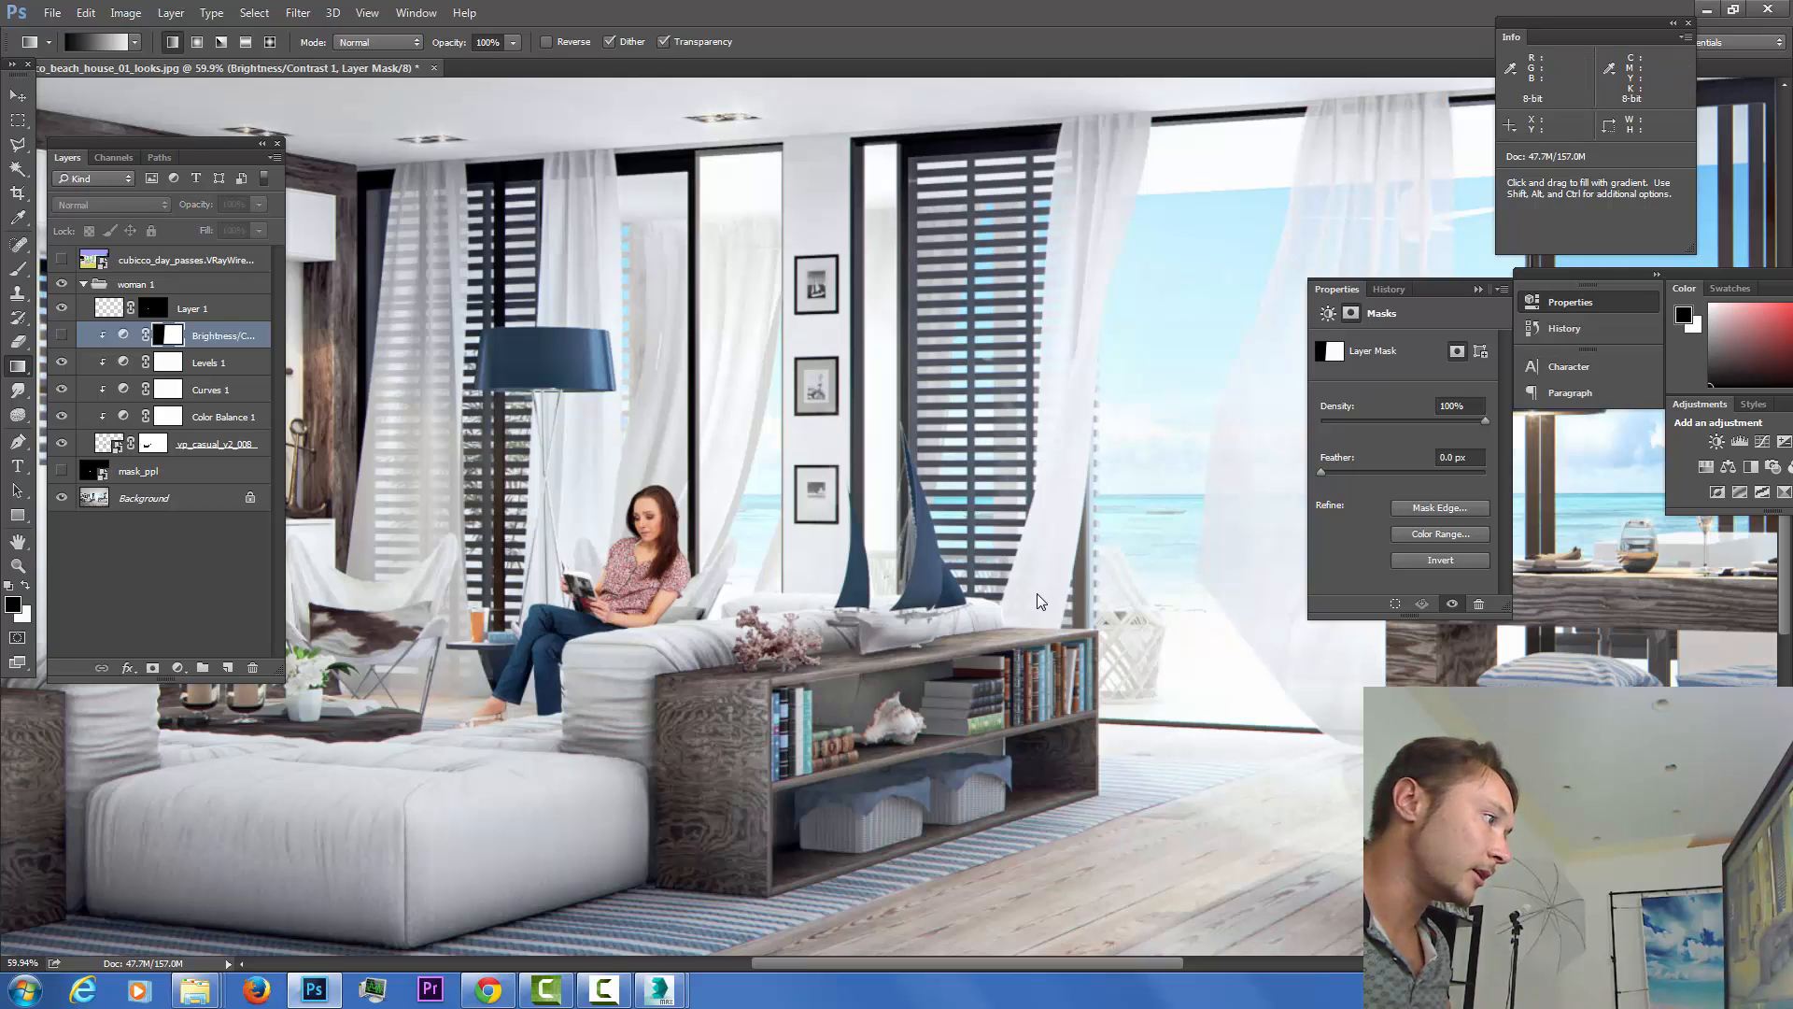
{"action": "left_click", "coordinate": [62, 335]}
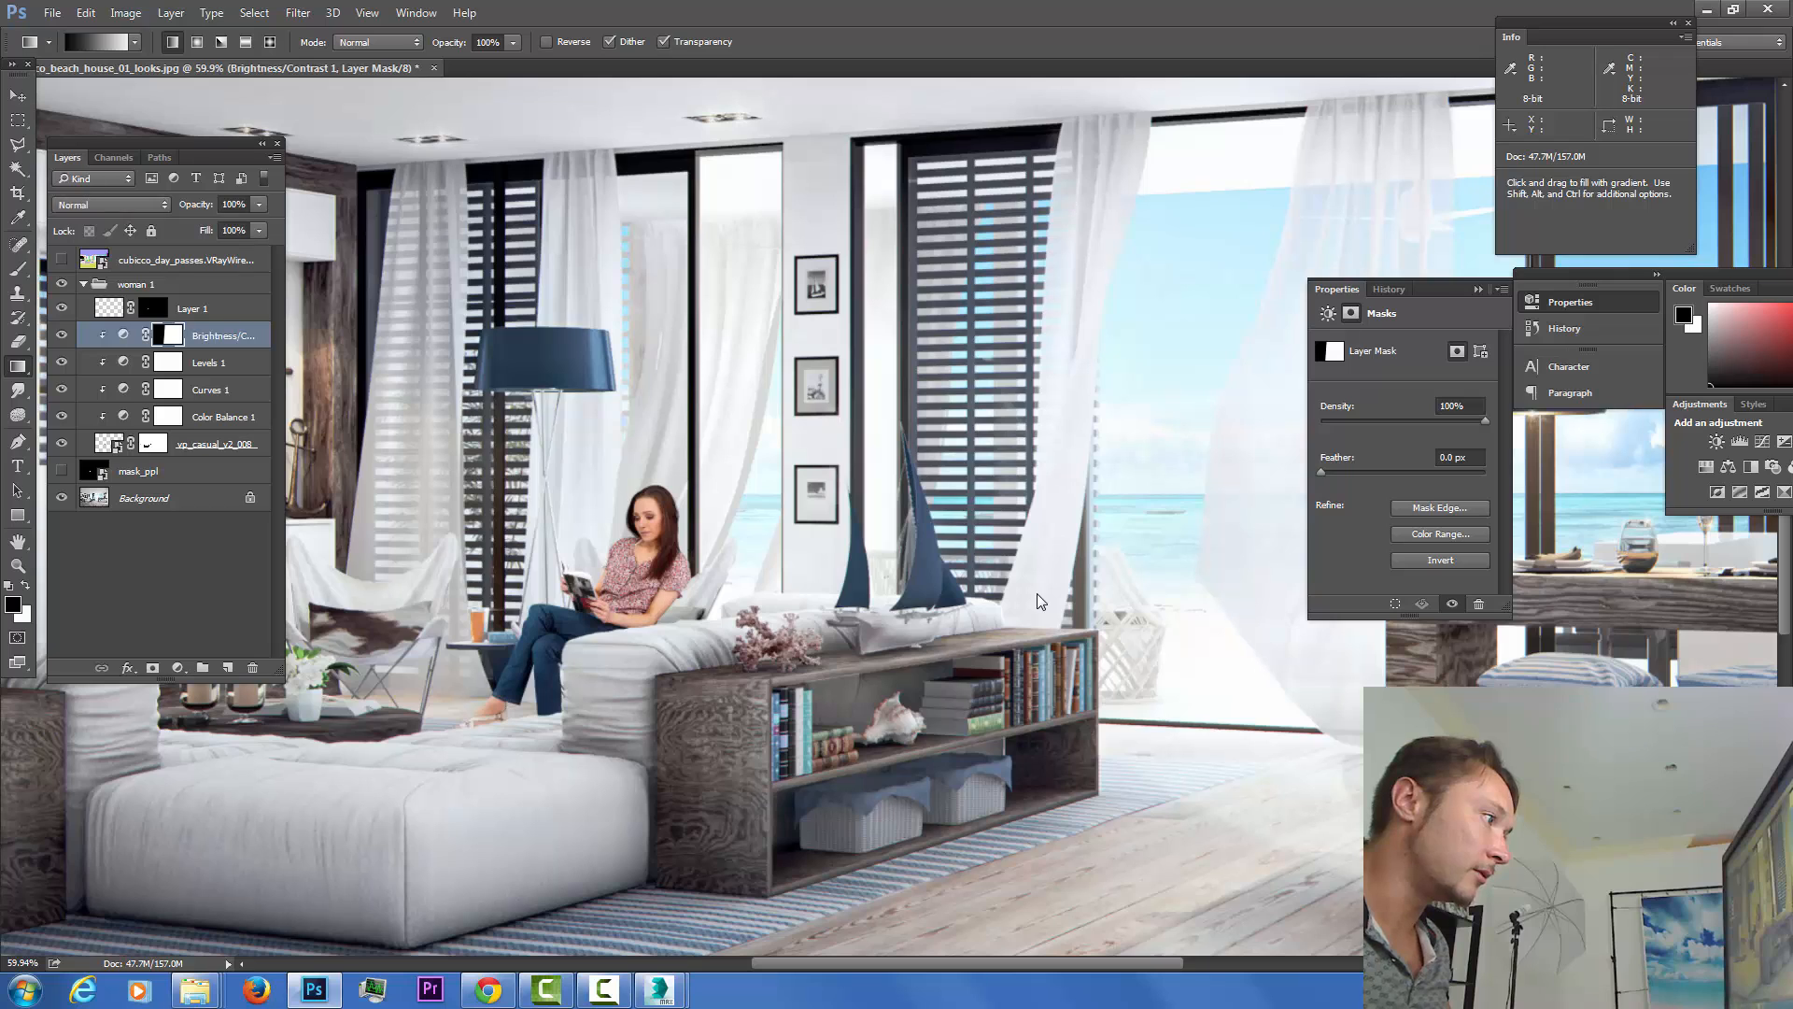
{"action": "left_click", "coordinate": [62, 334]}
{"action": "left_click", "coordinate": [62, 334]}
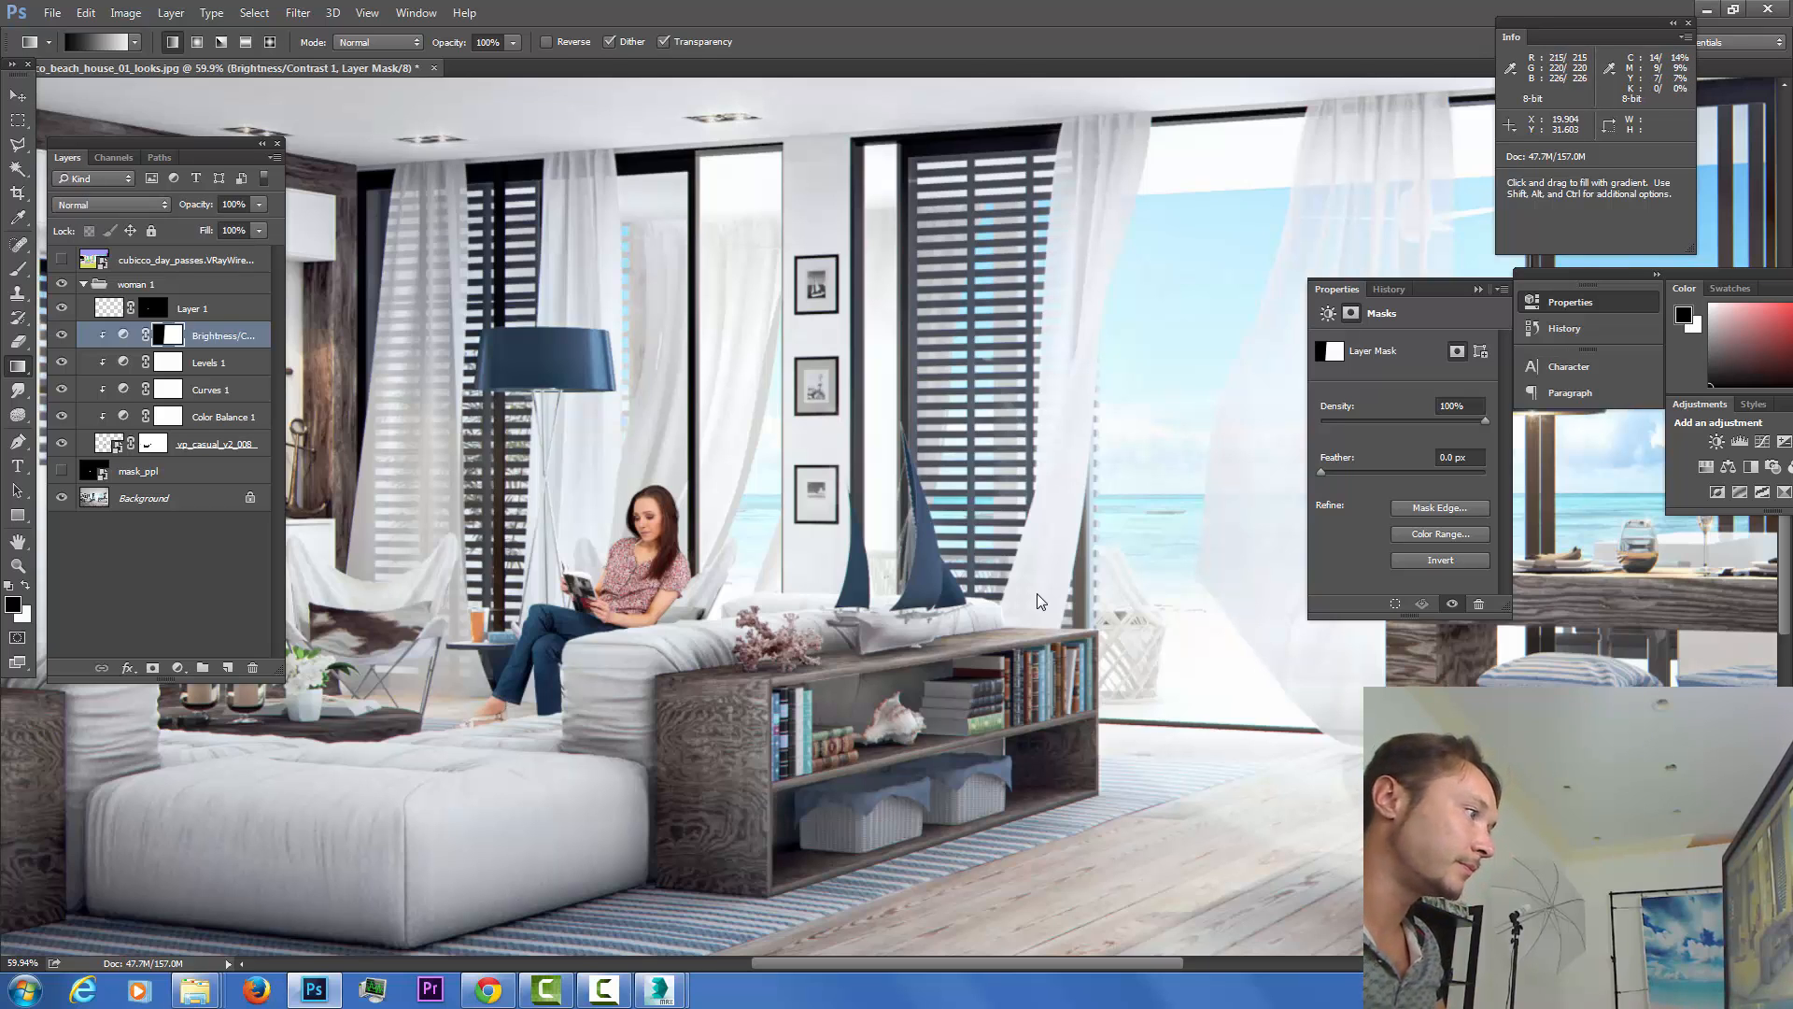
Collapse the woman 1 group and make the mask_ppl layer visible.
{"action": "key", "text": "v"}
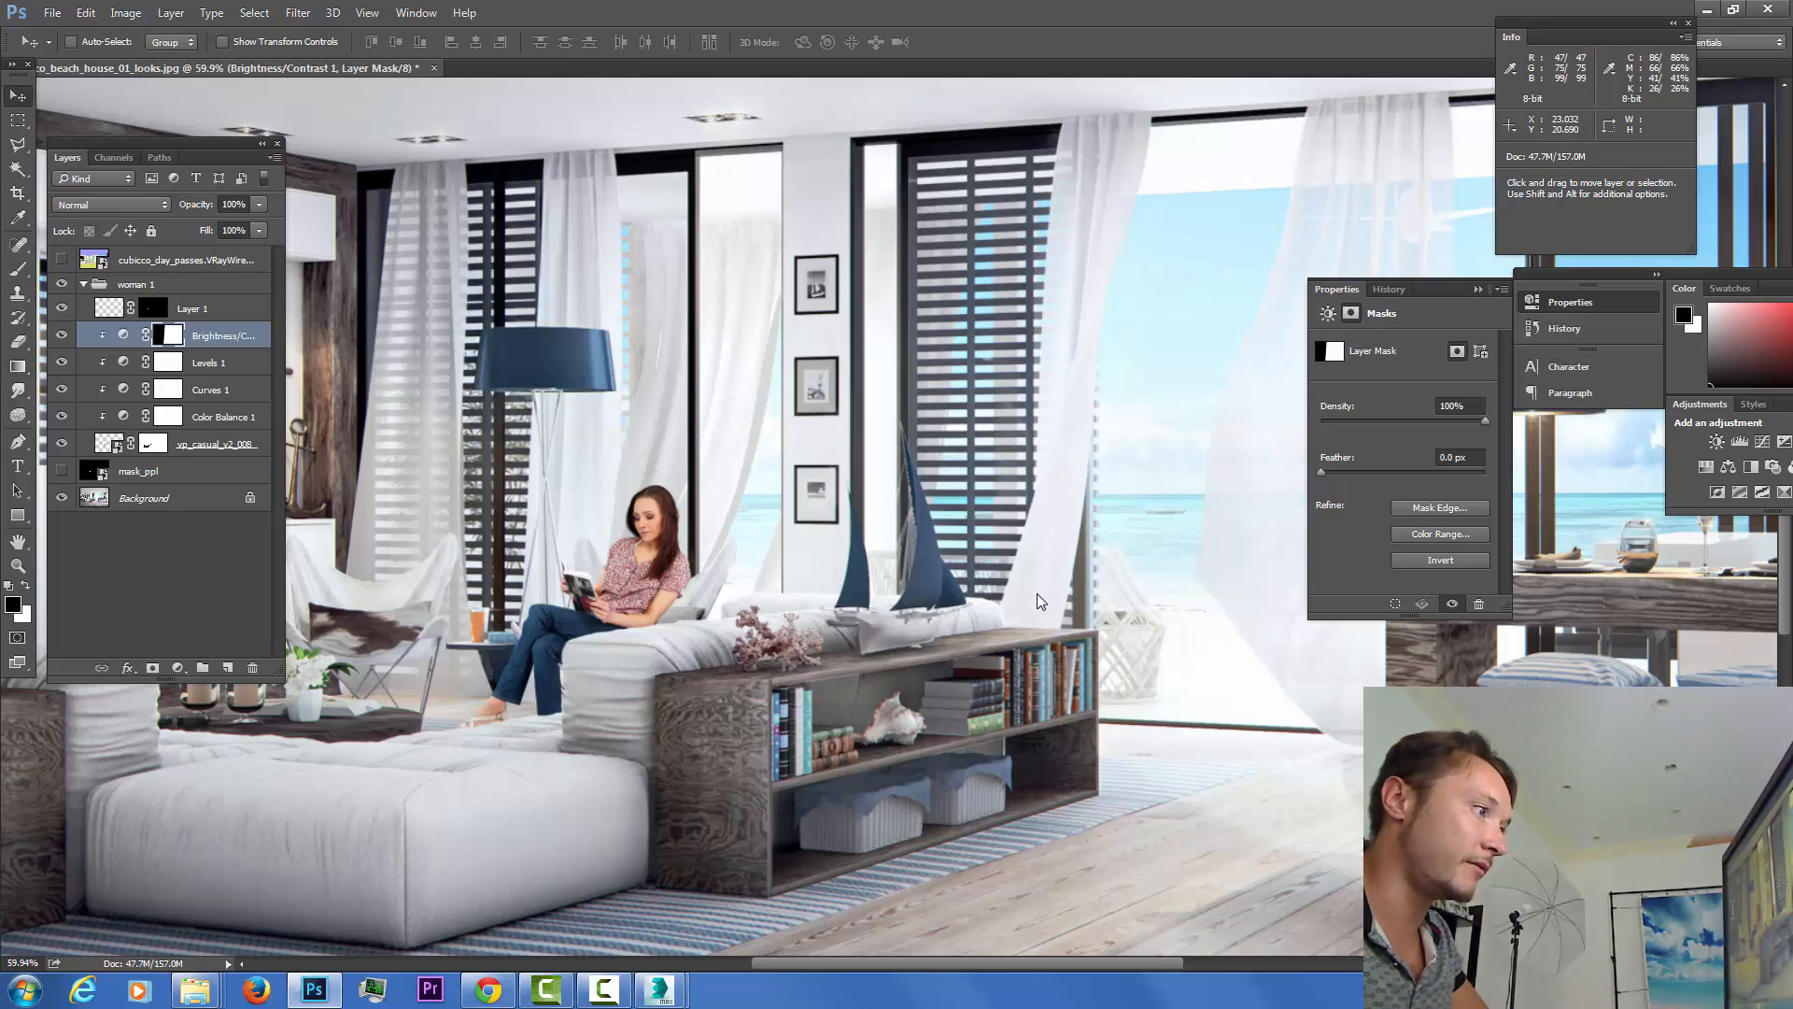
{"action": "scroll", "coordinate": [1039, 600], "scroll_direction": "down", "scroll_amount": 5}
{"action": "scroll", "coordinate": [1039, 601], "scroll_direction": "up", "scroll_amount": 1}
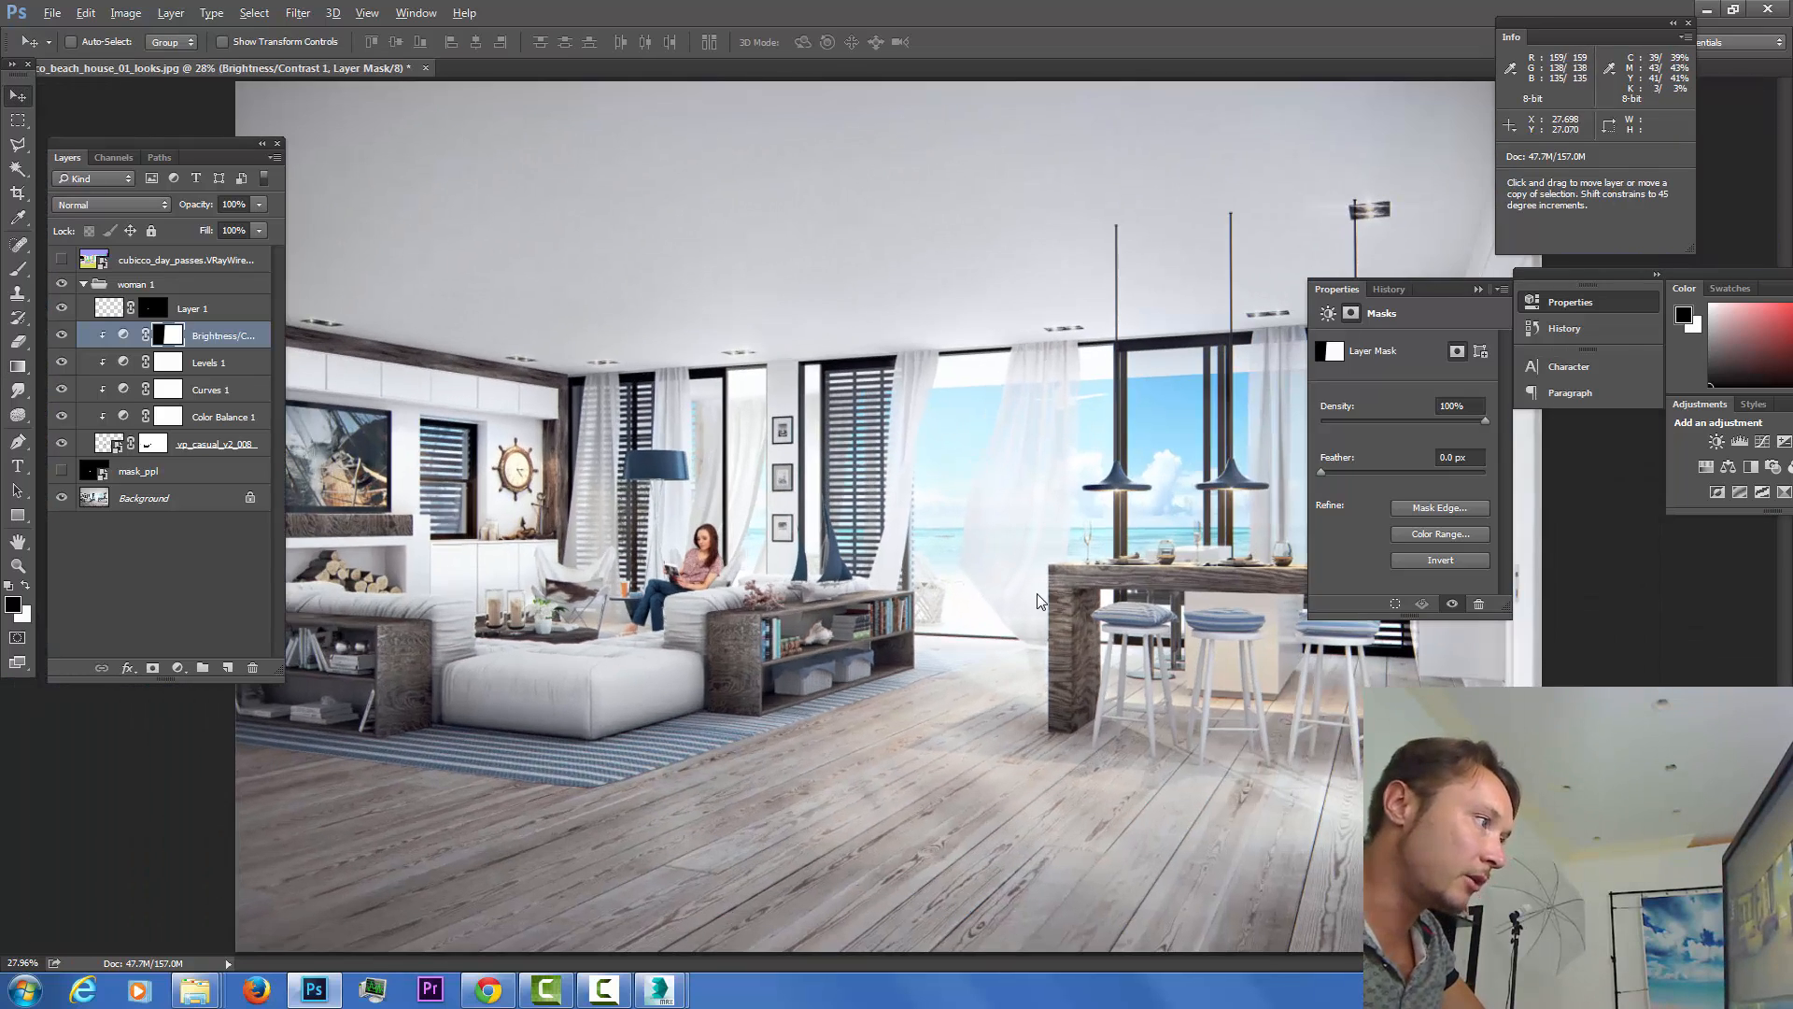
{"action": "scroll", "coordinate": [1040, 600], "scroll_direction": "up", "scroll_amount": 1}
{"action": "scroll", "coordinate": [1040, 600], "scroll_direction": "down", "scroll_amount": 1}
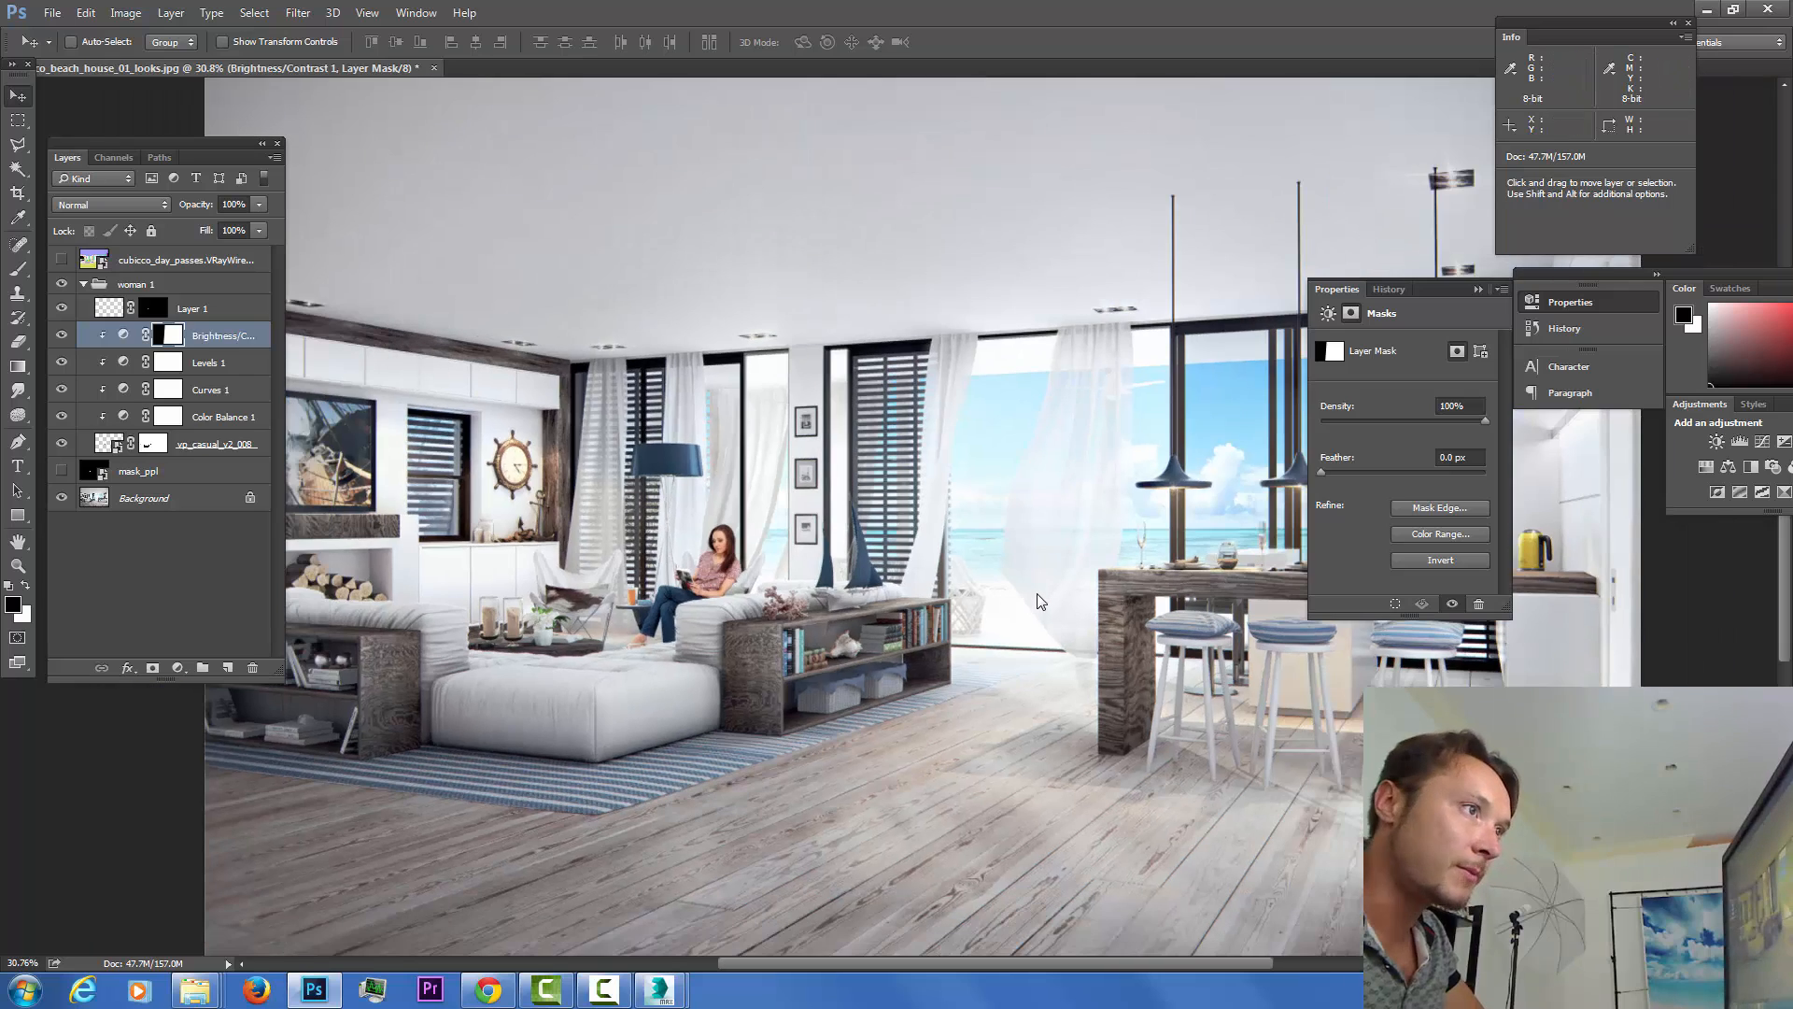
{"action": "left_click", "coordinate": [1039, 600]}
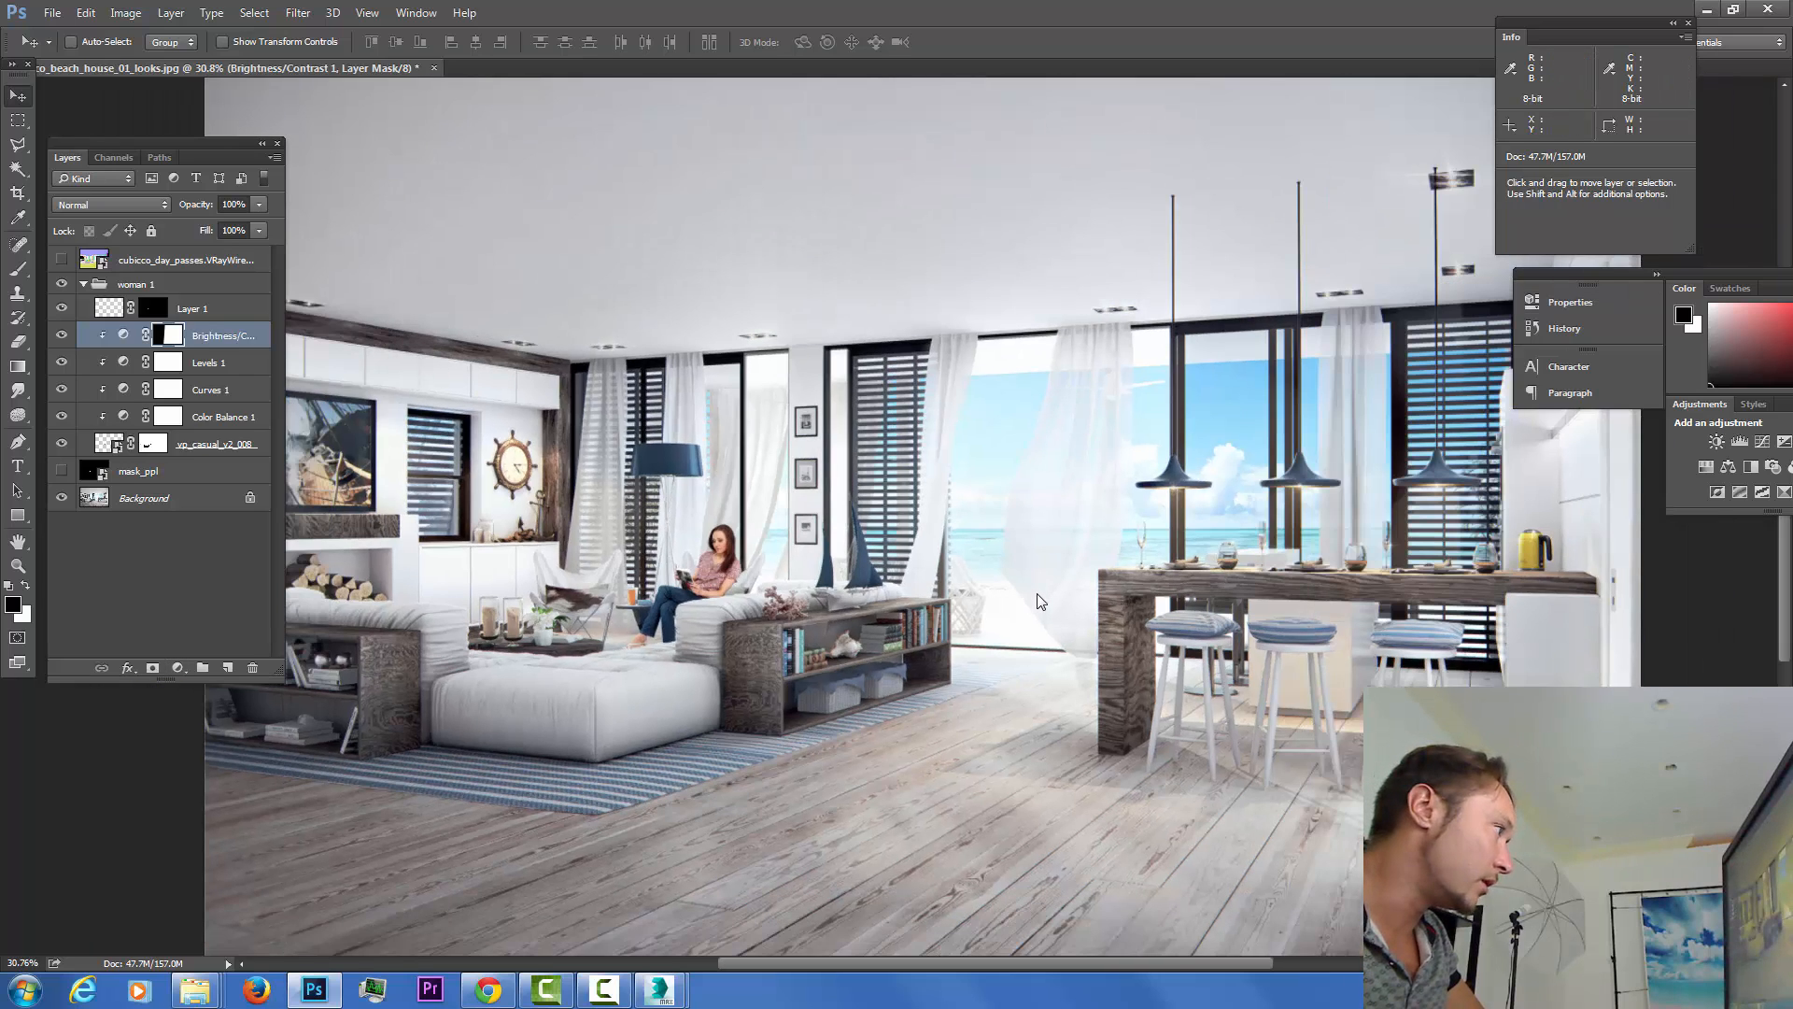
{"action": "left_click", "coordinate": [83, 284]}
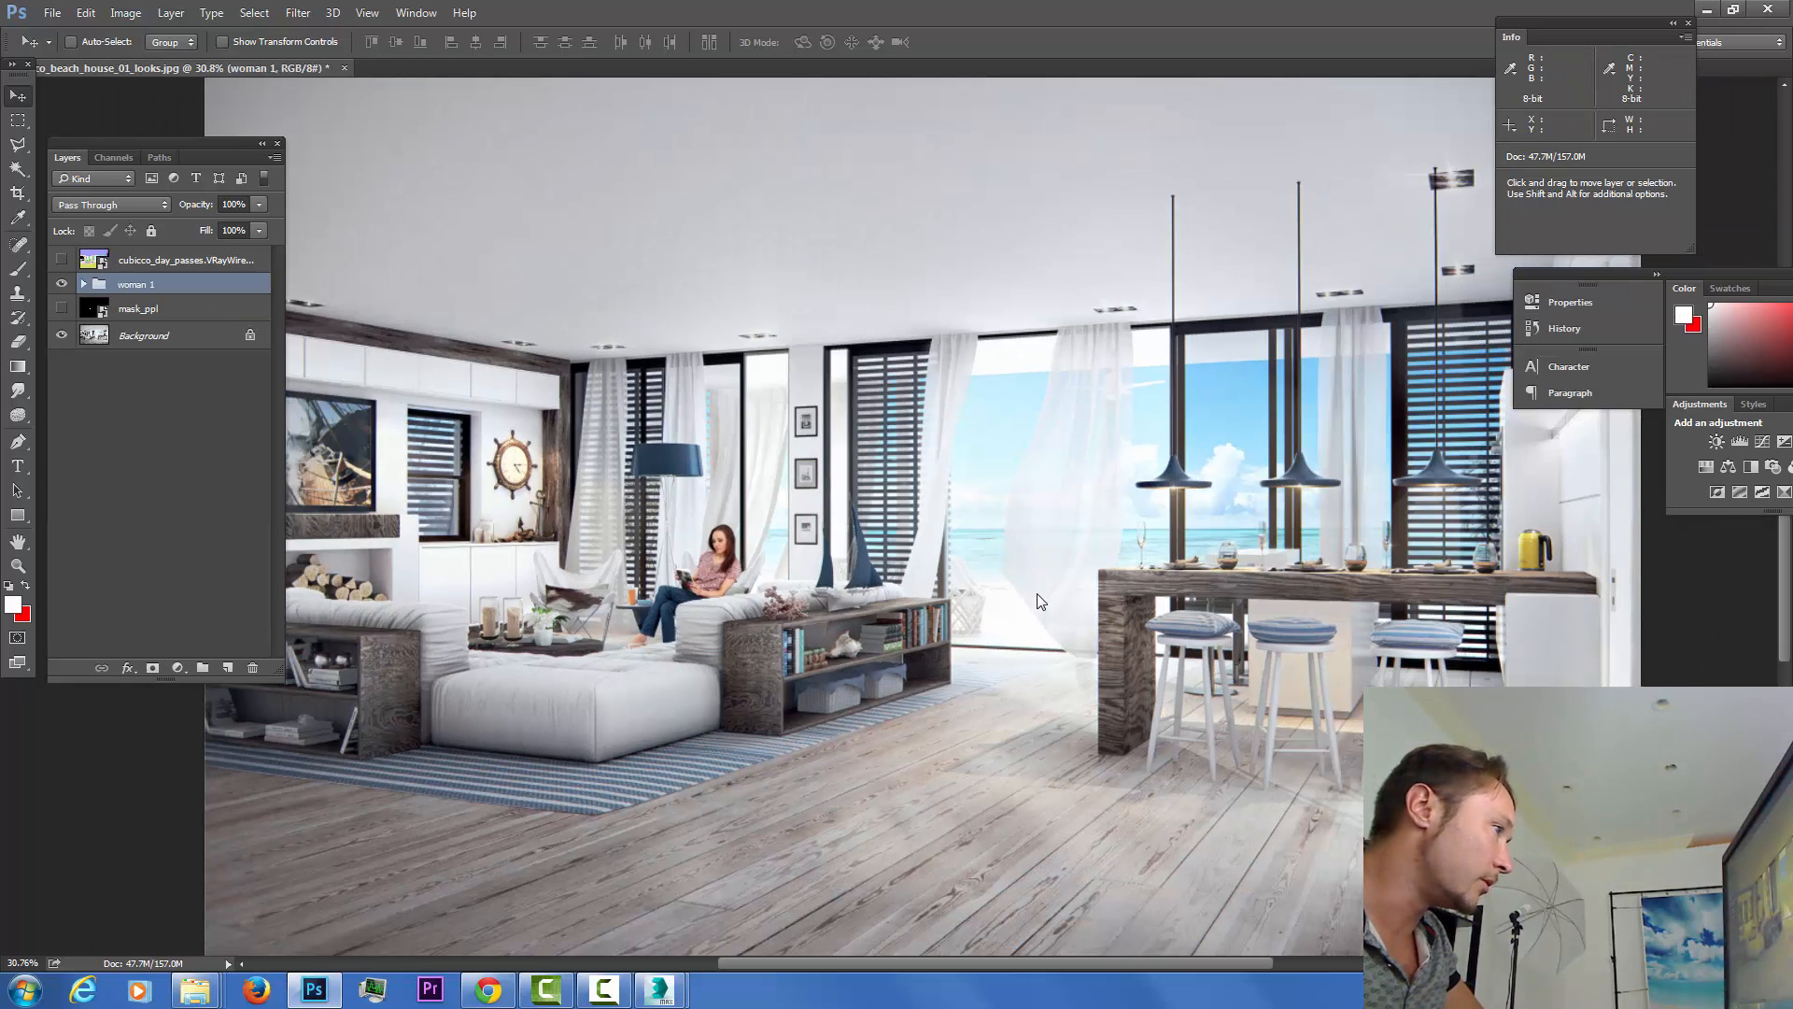
{"action": "left_click", "coordinate": [62, 307]}
Check the people images in the cubicco_placing_ppl folder, and look through VizPeople's Free Stuff page in Chrome for cut-out people packages.
{"action": "left_click", "coordinate": [195, 990]}
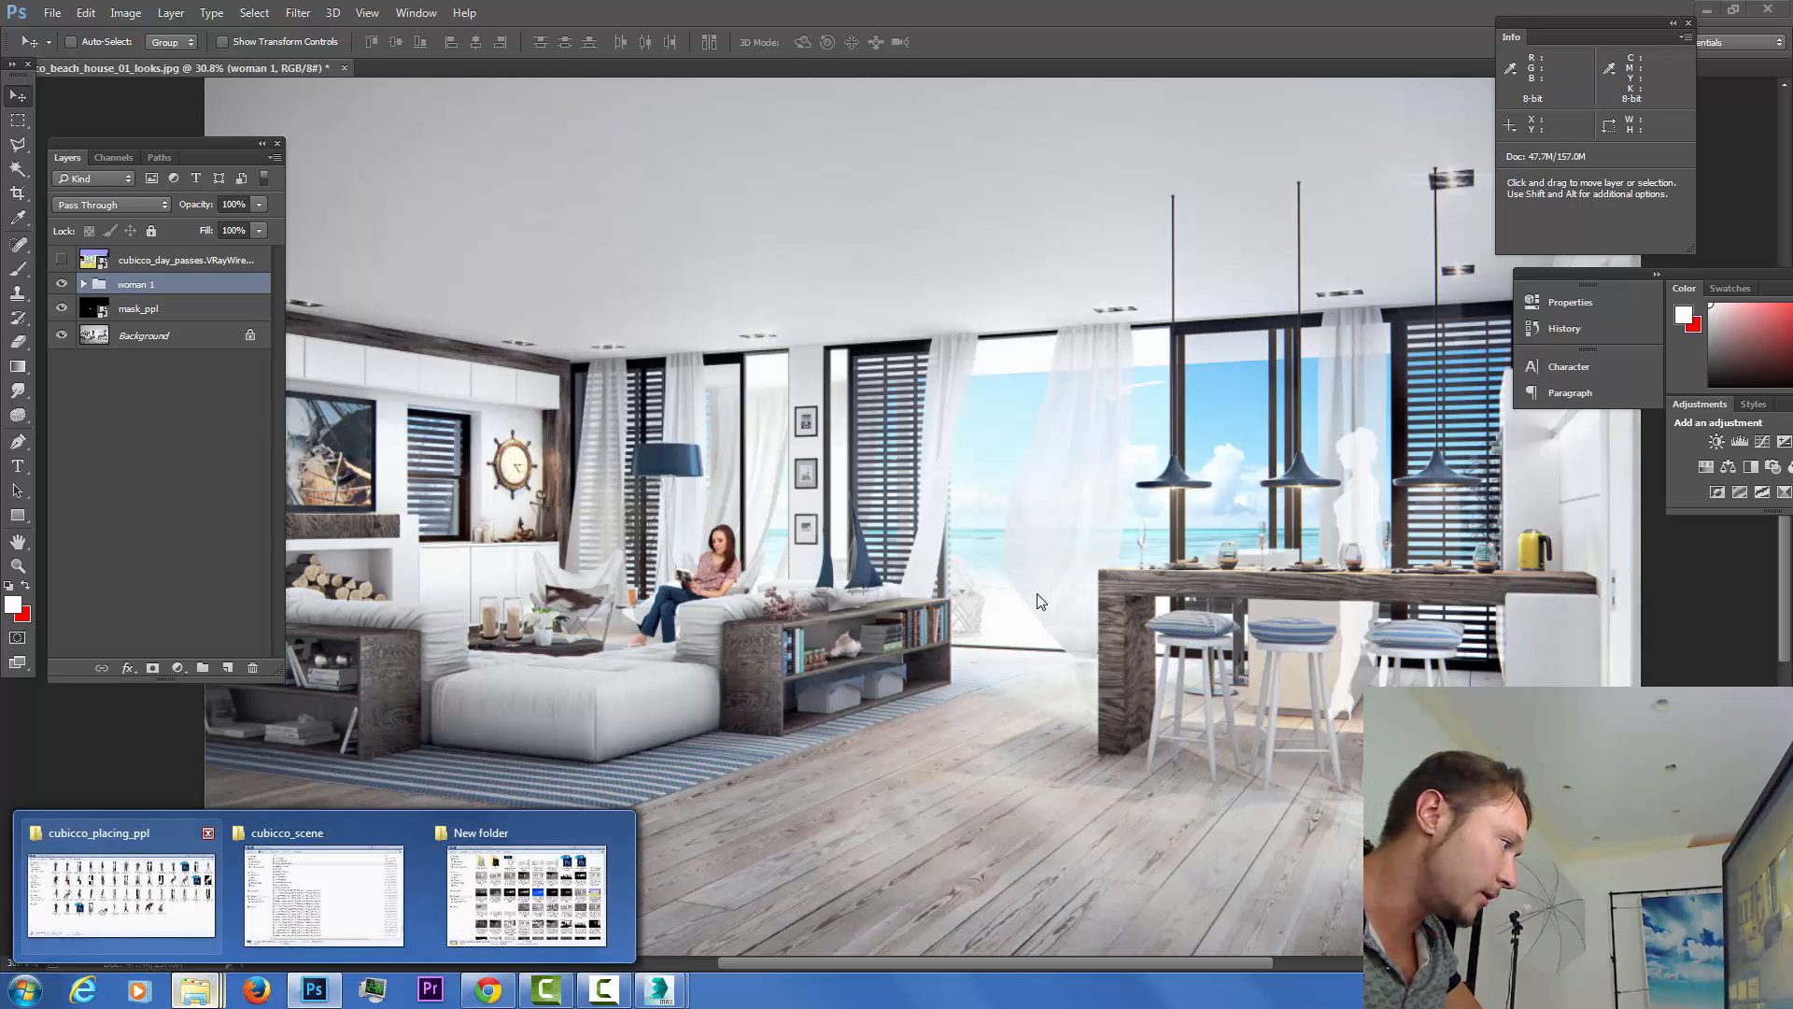
{"action": "left_click", "coordinate": [121, 894]}
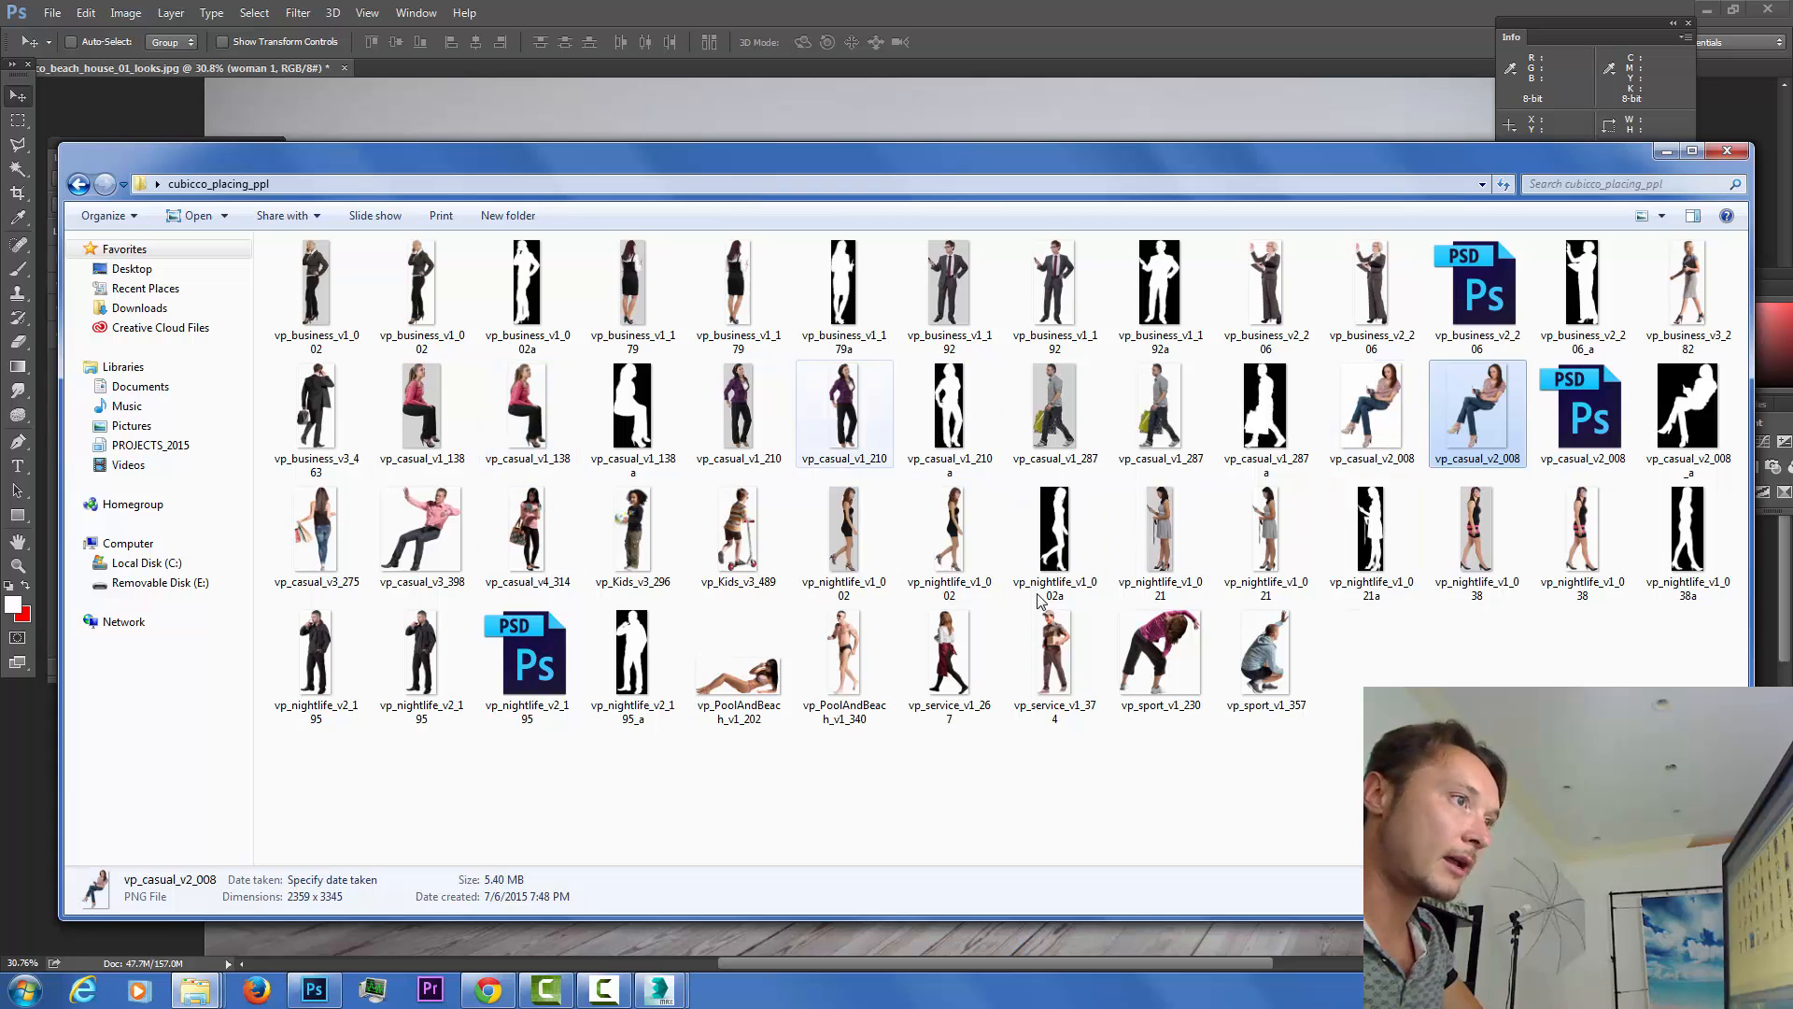
{"action": "left_click", "coordinate": [489, 990]}
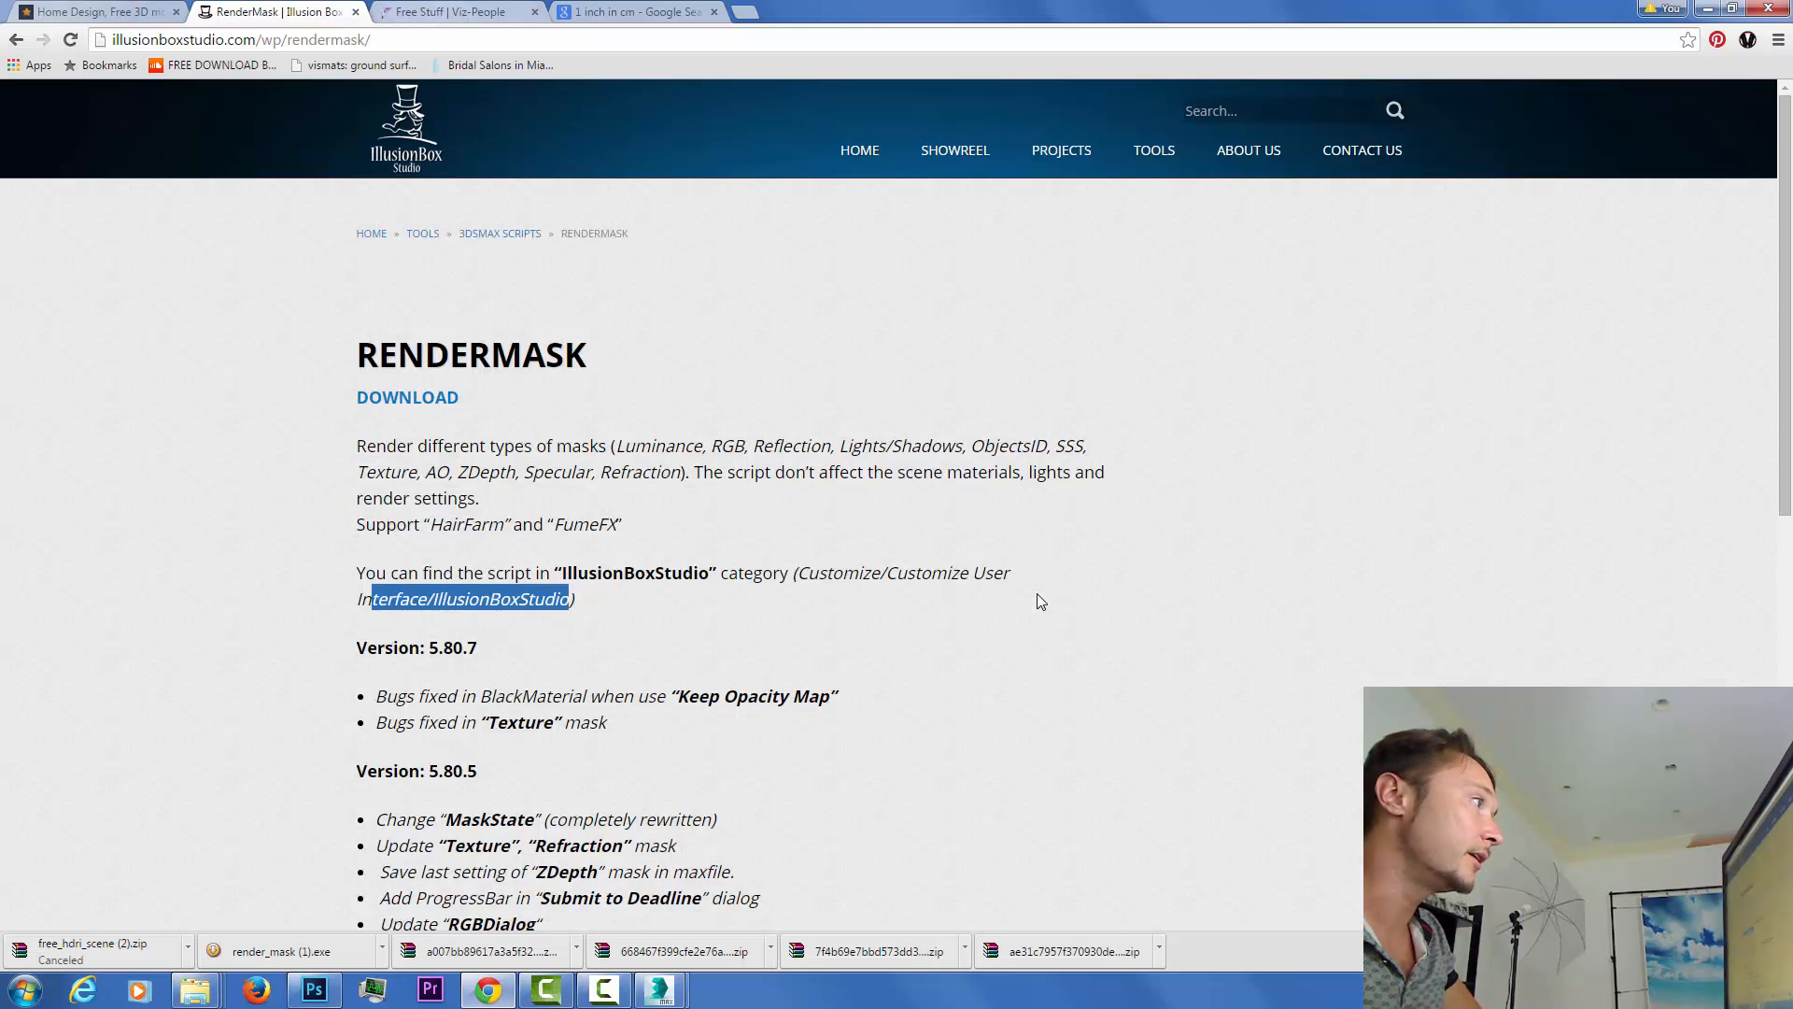
{"action": "key", "text": "ctrl+Tab"}
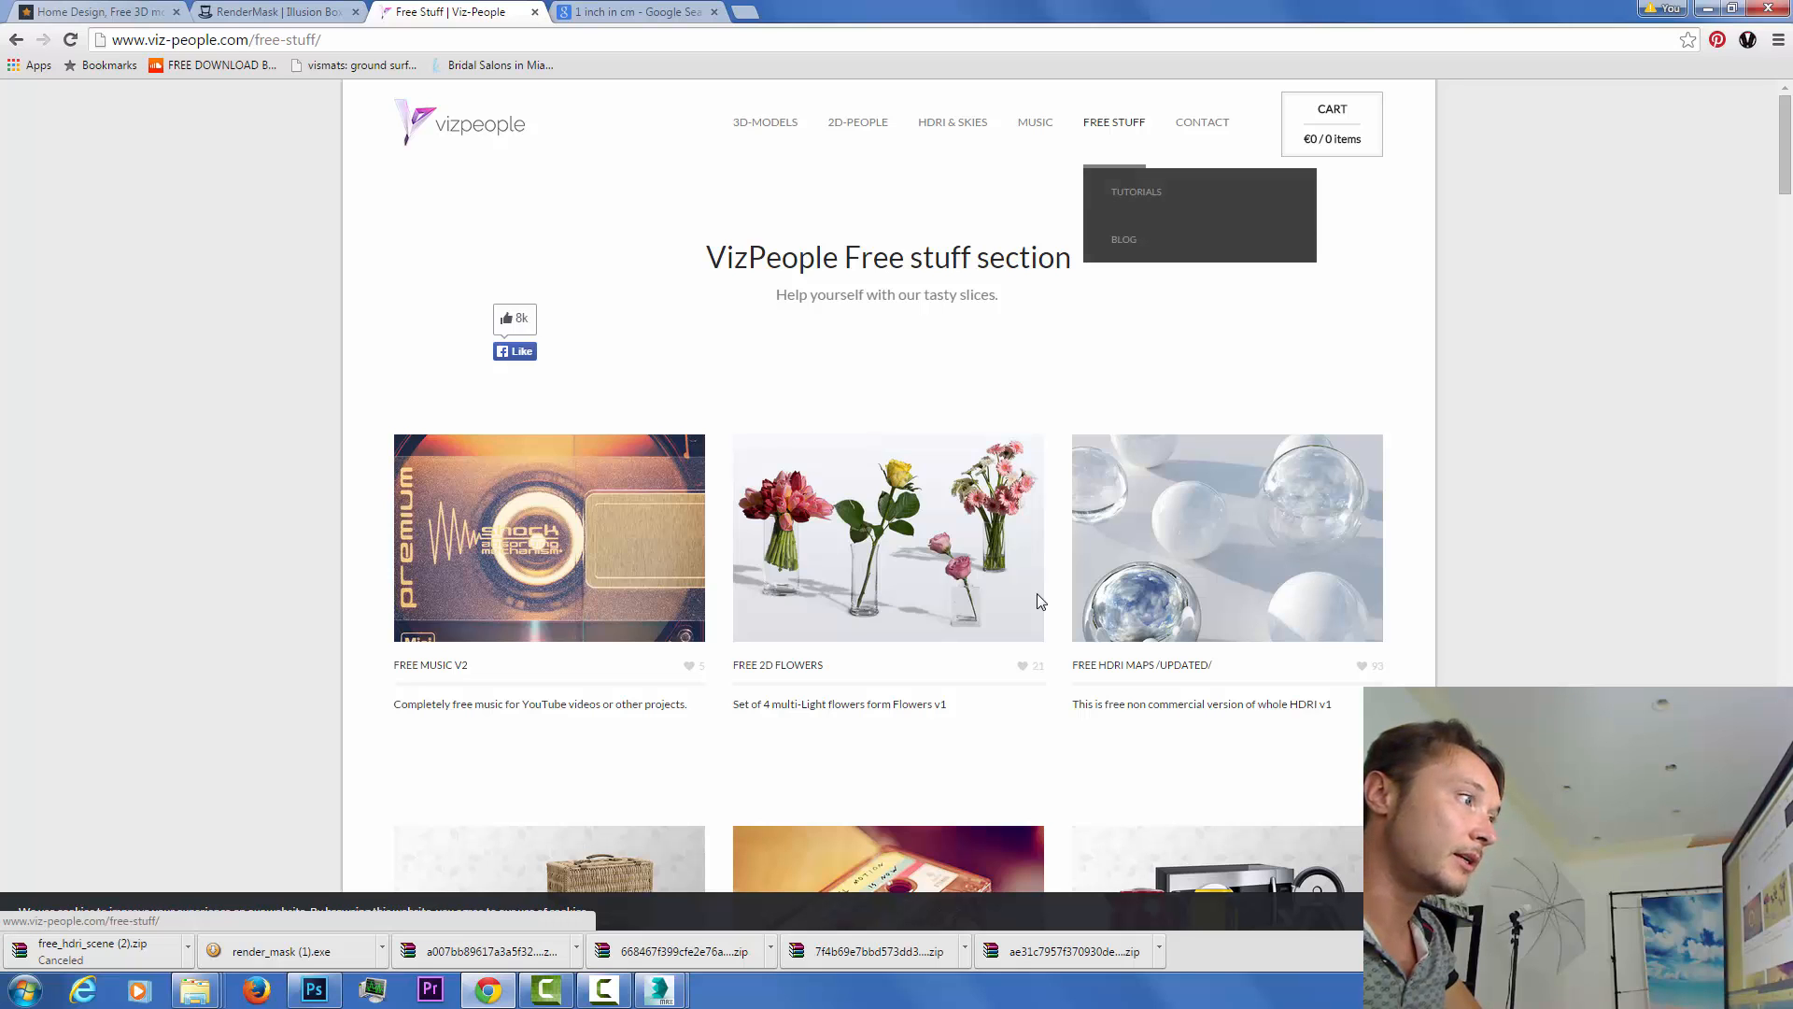
{"action": "scroll", "coordinate": [1039, 601], "scroll_direction": "down", "scroll_amount": 10}
{"action": "scroll", "coordinate": [1039, 601], "scroll_direction": "down", "scroll_amount": 2}
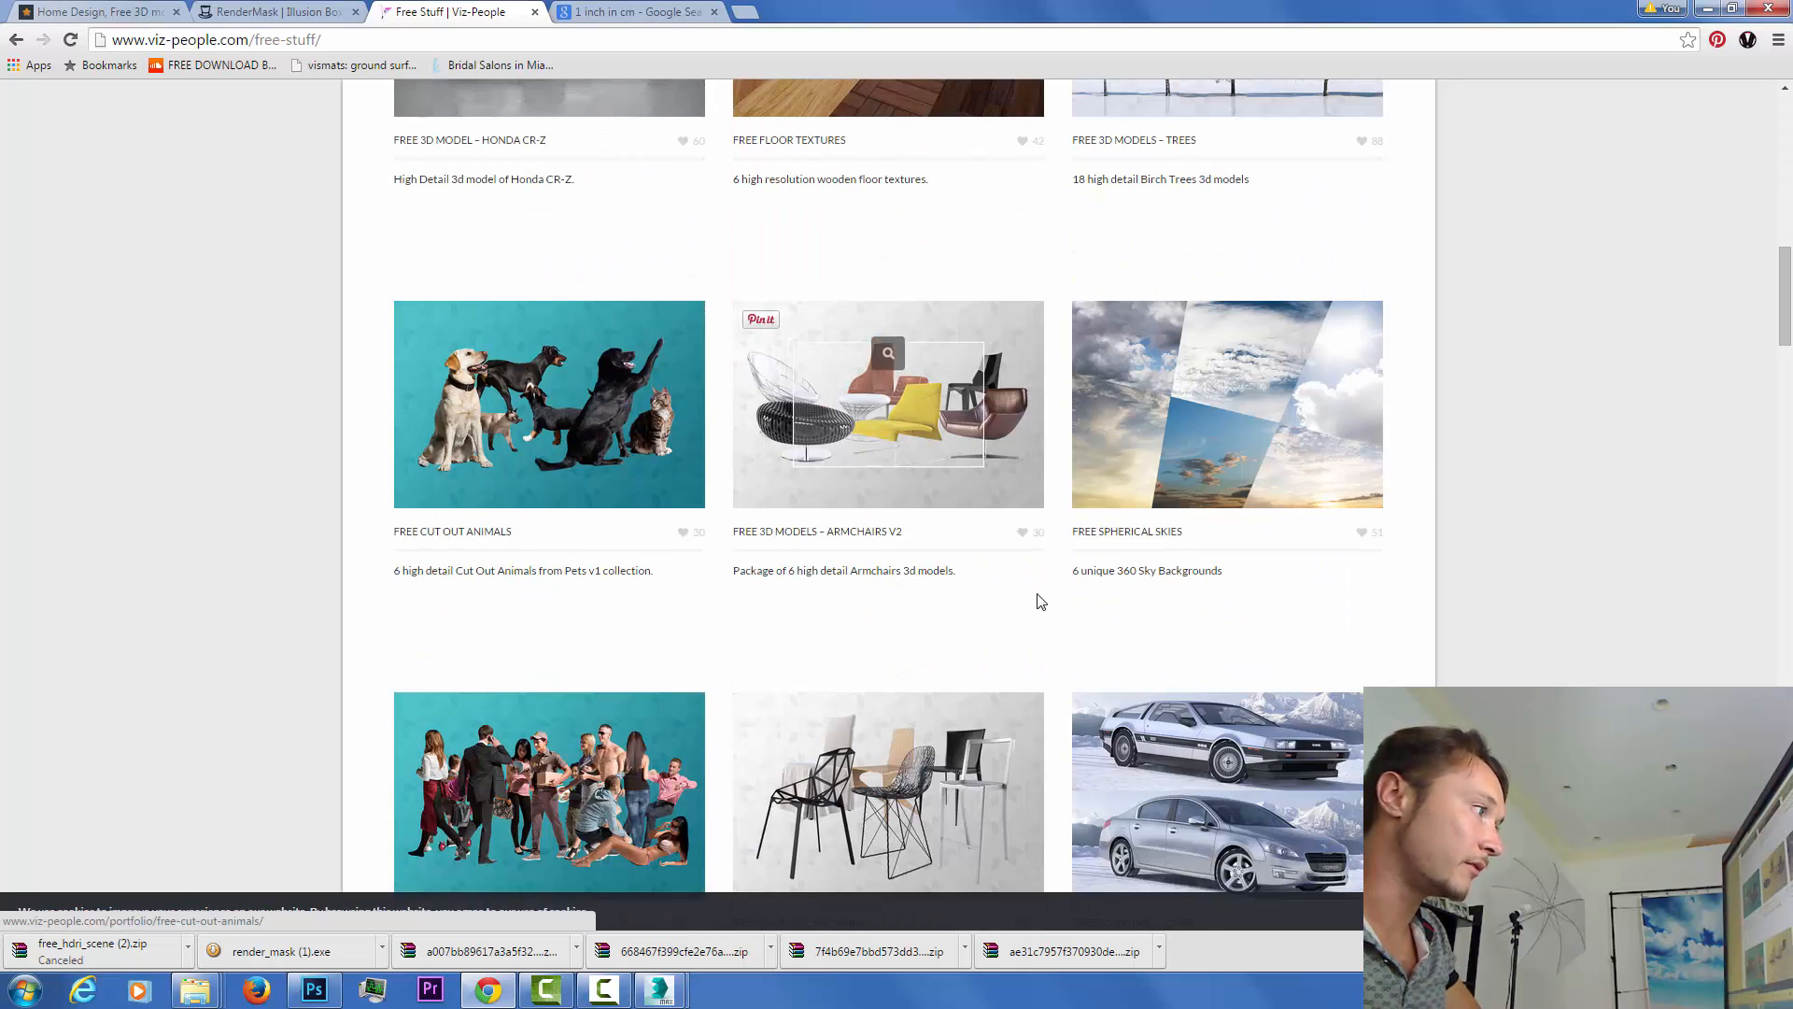
{"action": "scroll", "coordinate": [1040, 600], "scroll_direction": "down", "scroll_amount": 3}
{"action": "scroll", "coordinate": [1039, 601], "scroll_direction": "down", "scroll_amount": 1}
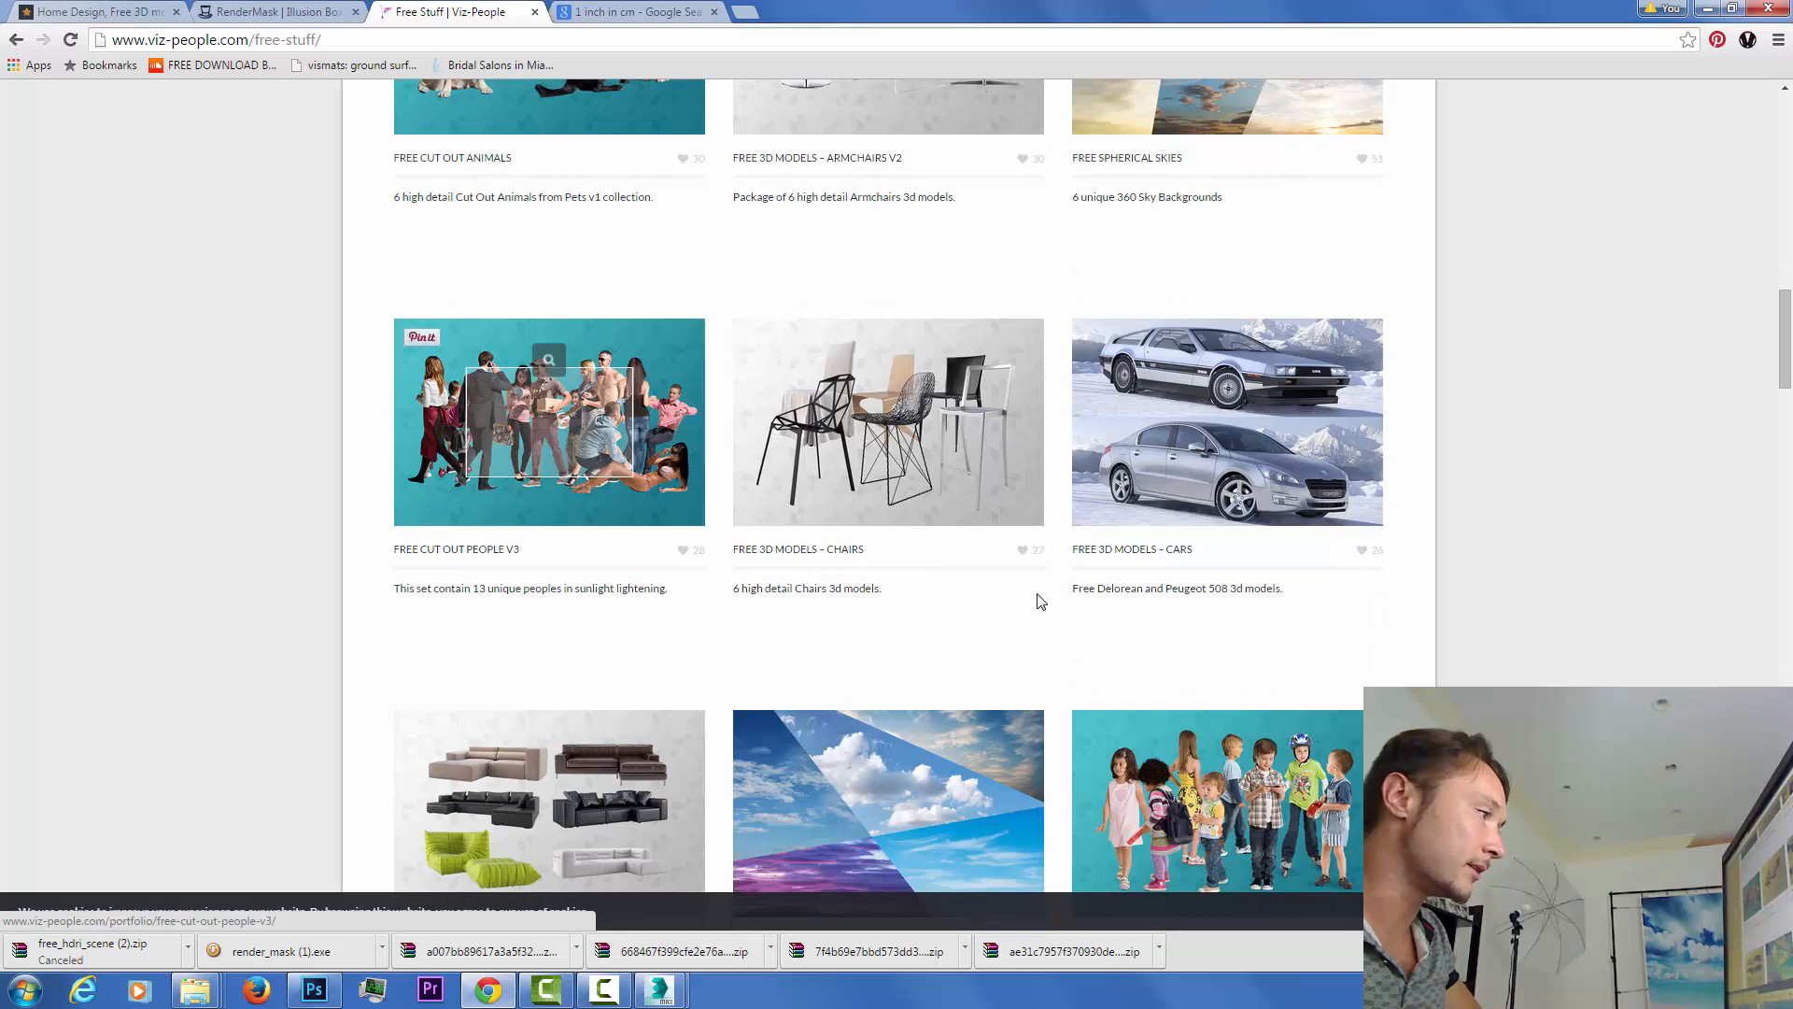
{"action": "scroll", "coordinate": [1040, 600], "scroll_direction": "down", "scroll_amount": 5}
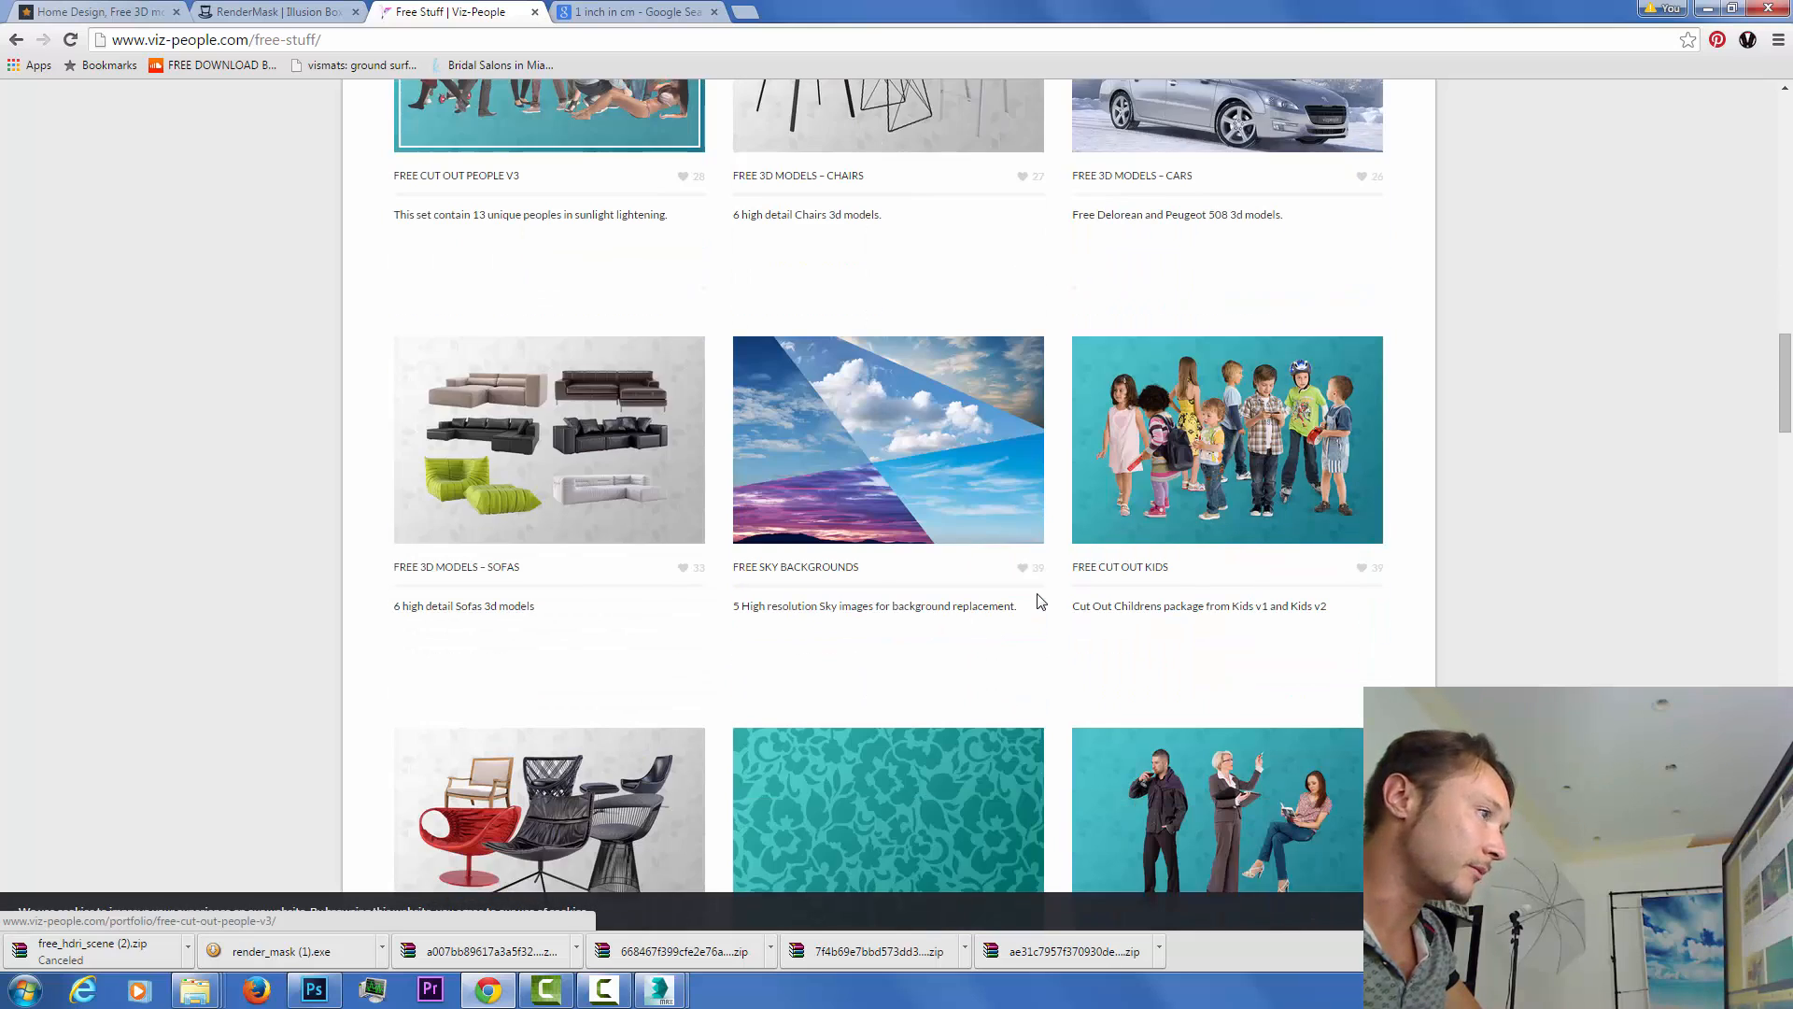
{"action": "scroll", "coordinate": [1039, 601], "scroll_direction": "down", "scroll_amount": 3}
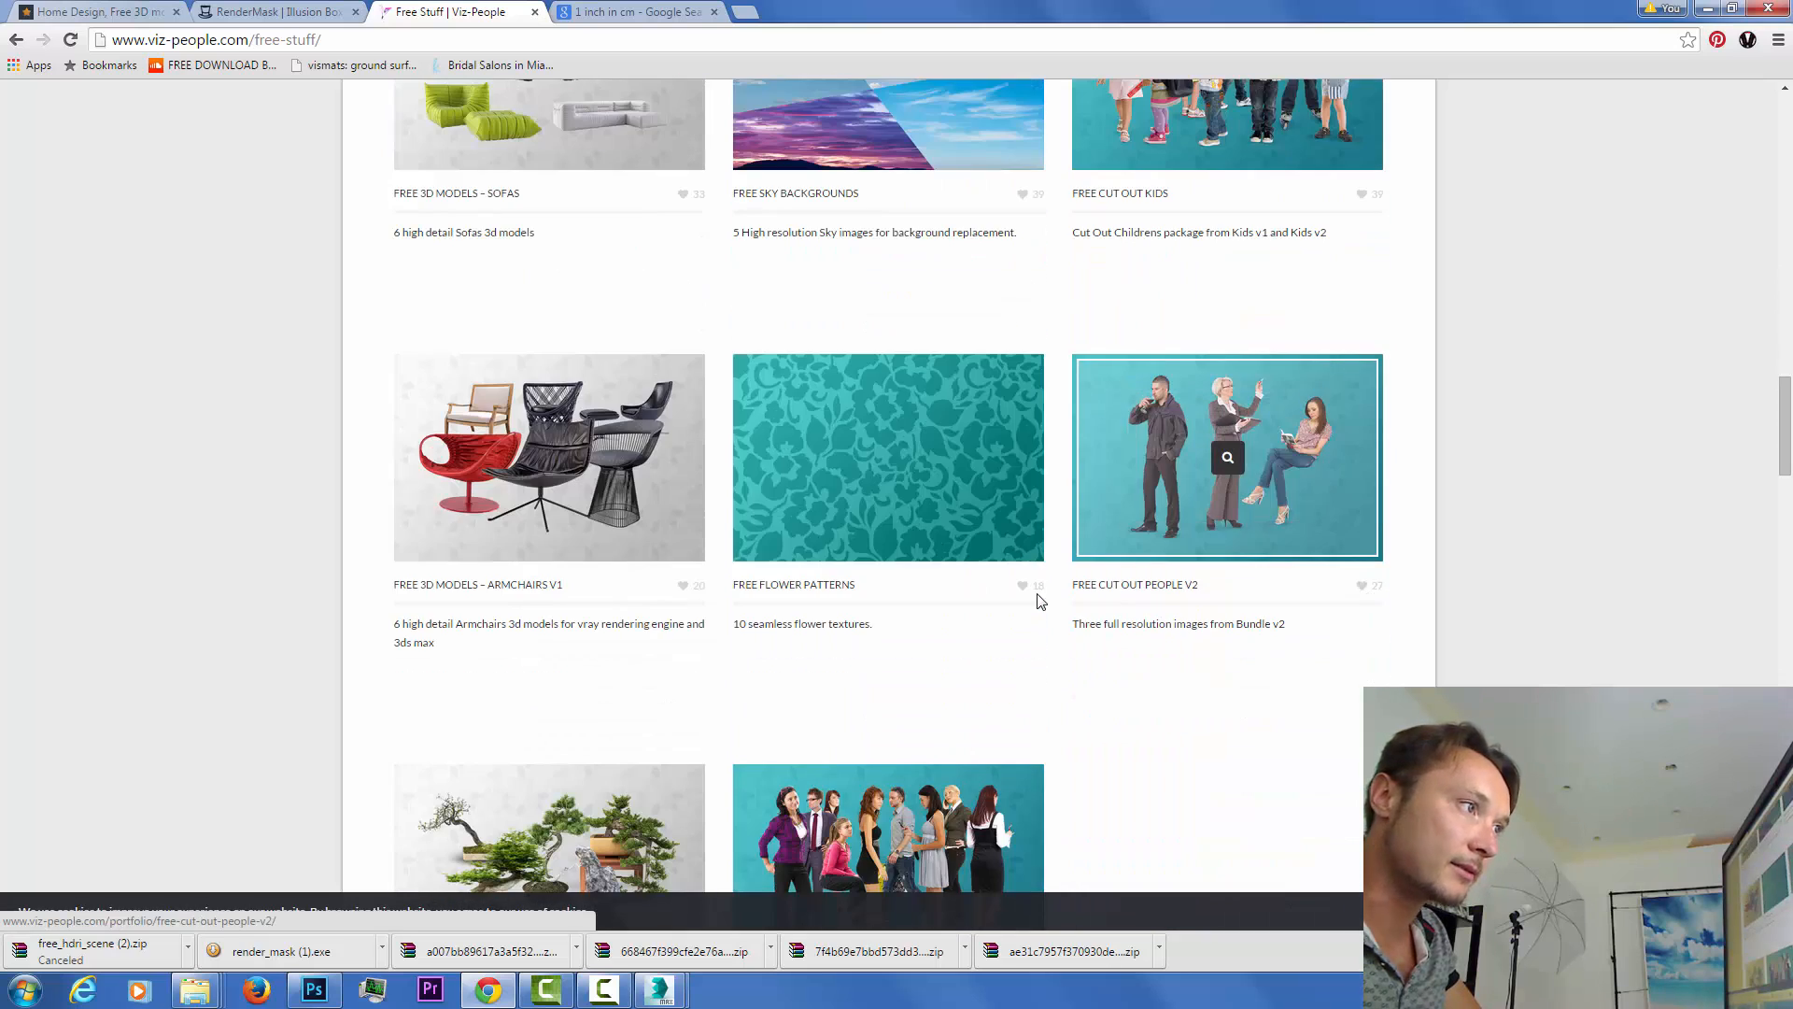
{"action": "scroll", "coordinate": [1039, 600], "scroll_direction": "down", "scroll_amount": 3}
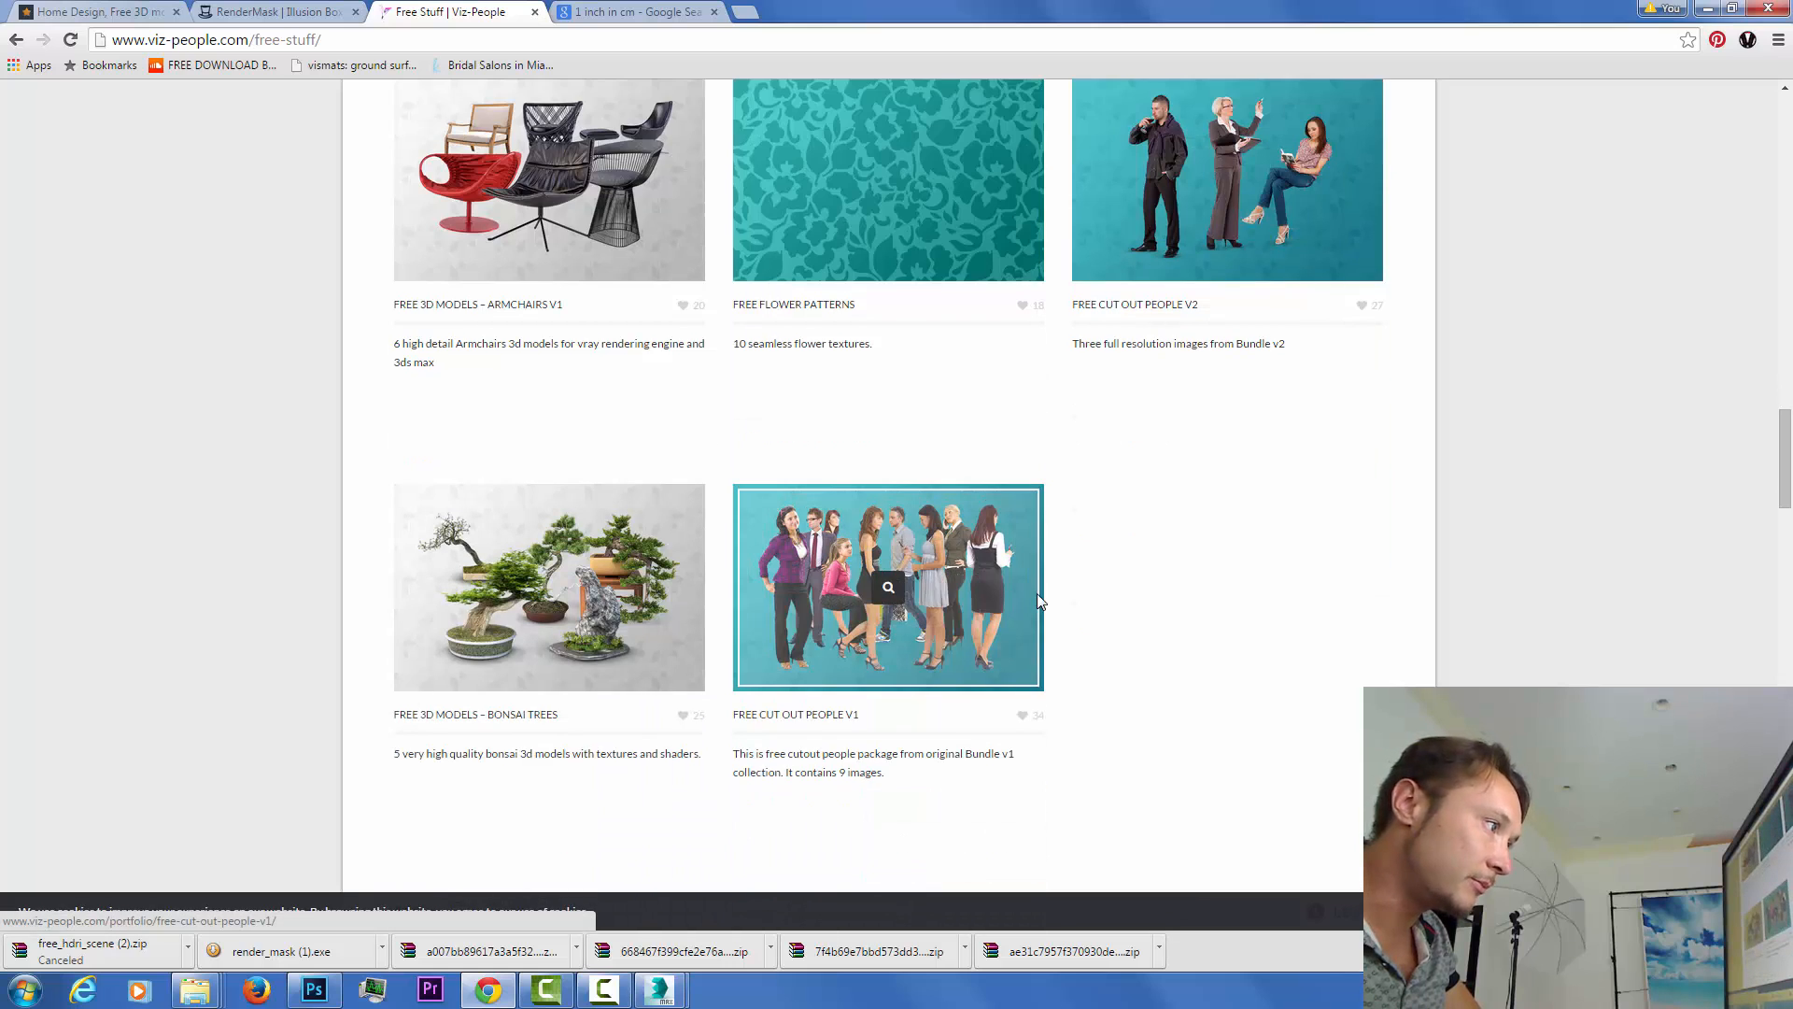
Preview the vp_nightlife_v1_038 and vp_nightlife_v1_002 woman cut-outs from the cubicco_placing_ppl folder.
{"action": "mouse_move", "coordinate": [195, 990]}
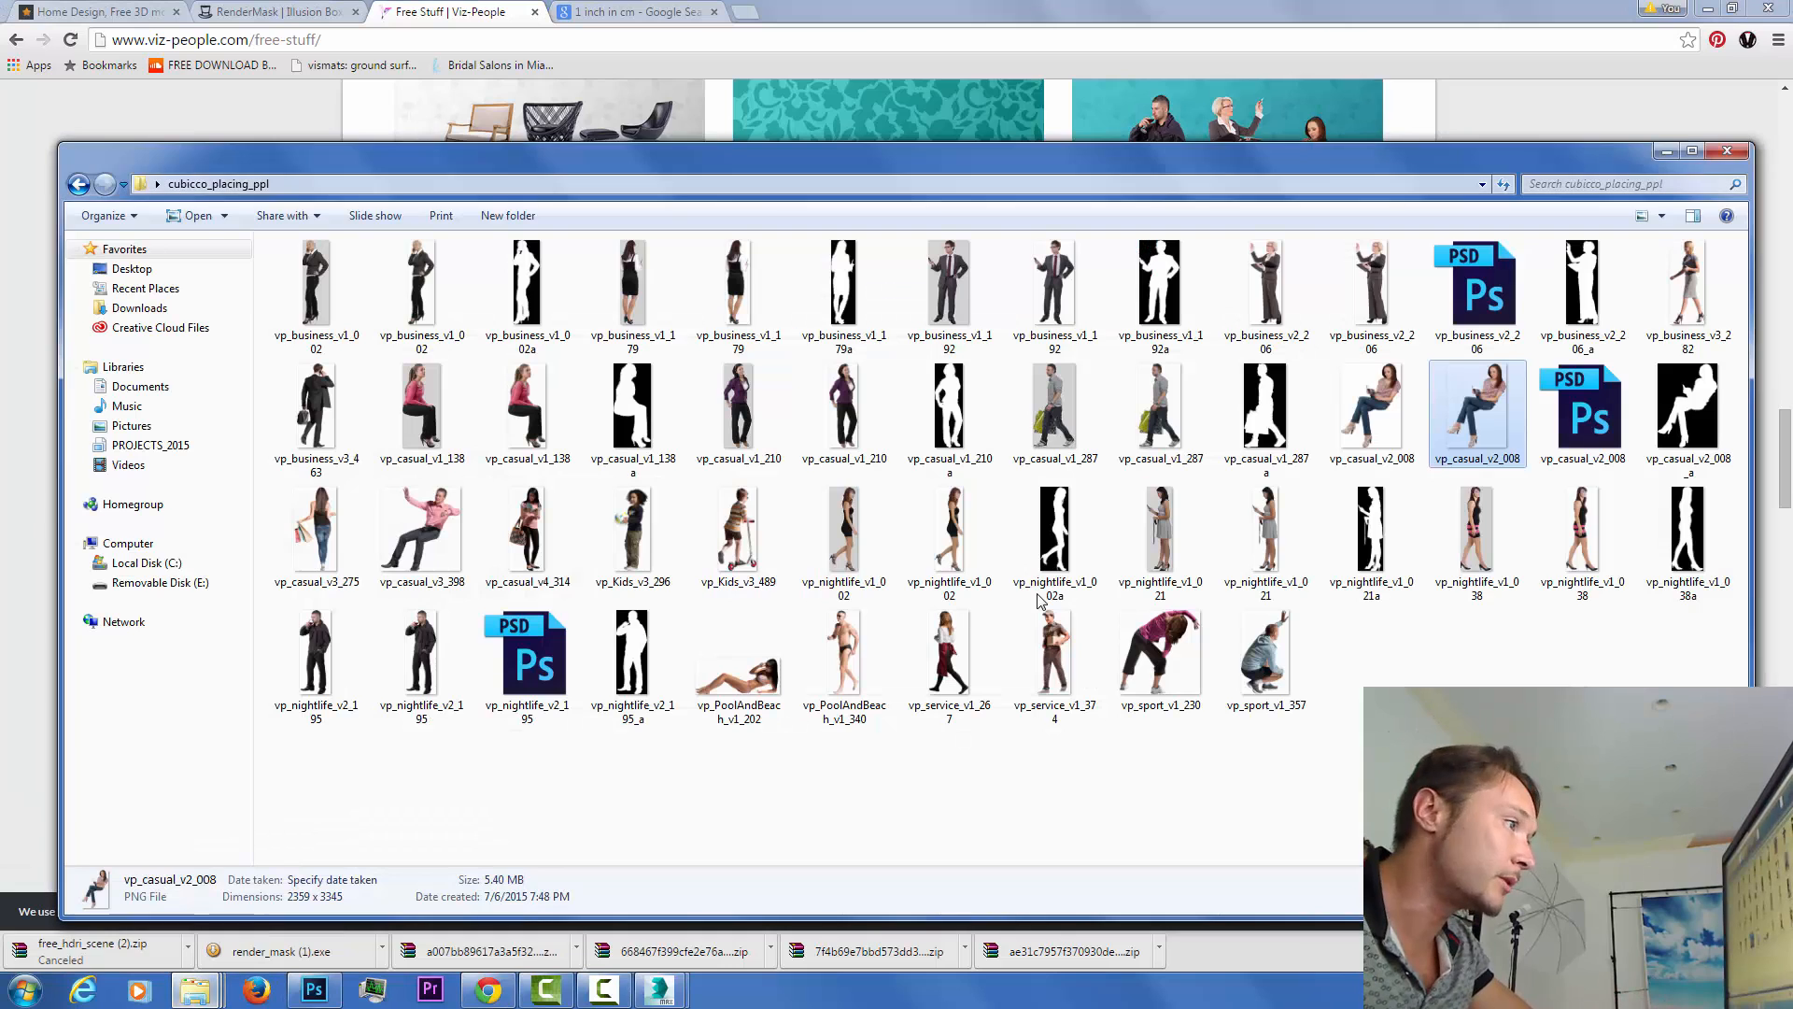
{"action": "left_click", "coordinate": [121, 895]}
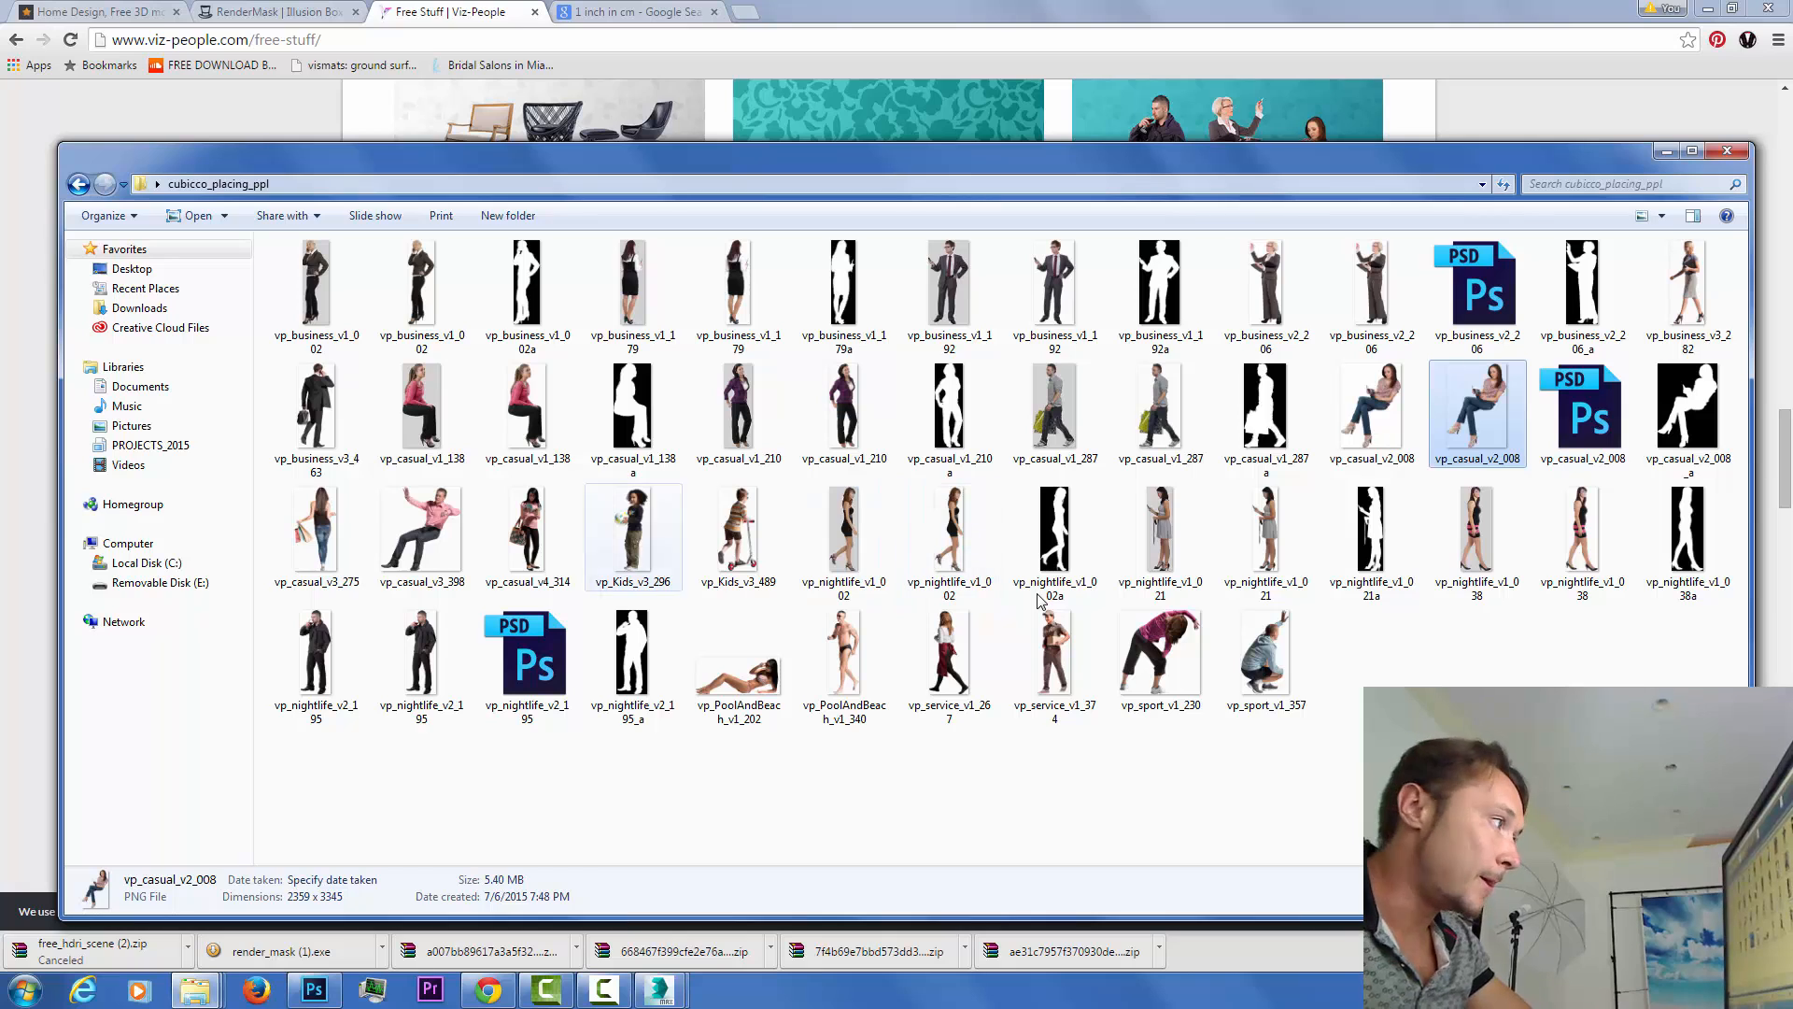
{"action": "left_click", "coordinate": [1583, 537]}
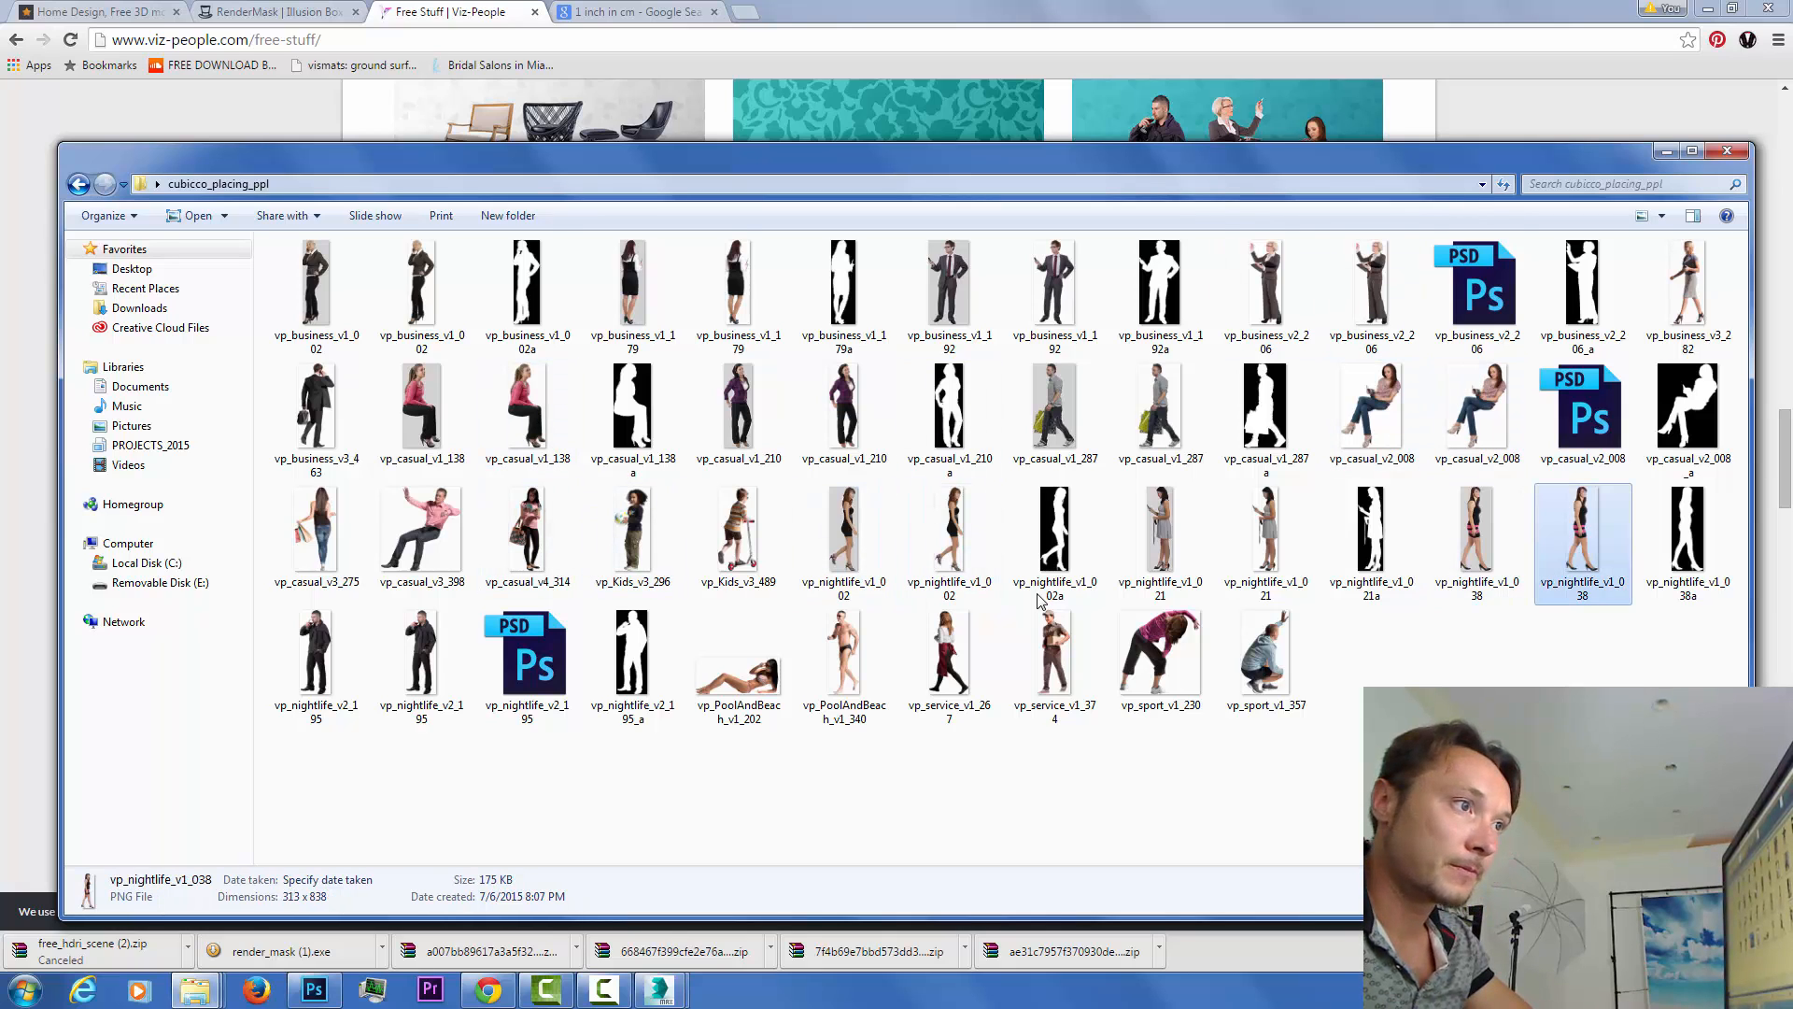
{"action": "double_click", "coordinate": [1583, 537]}
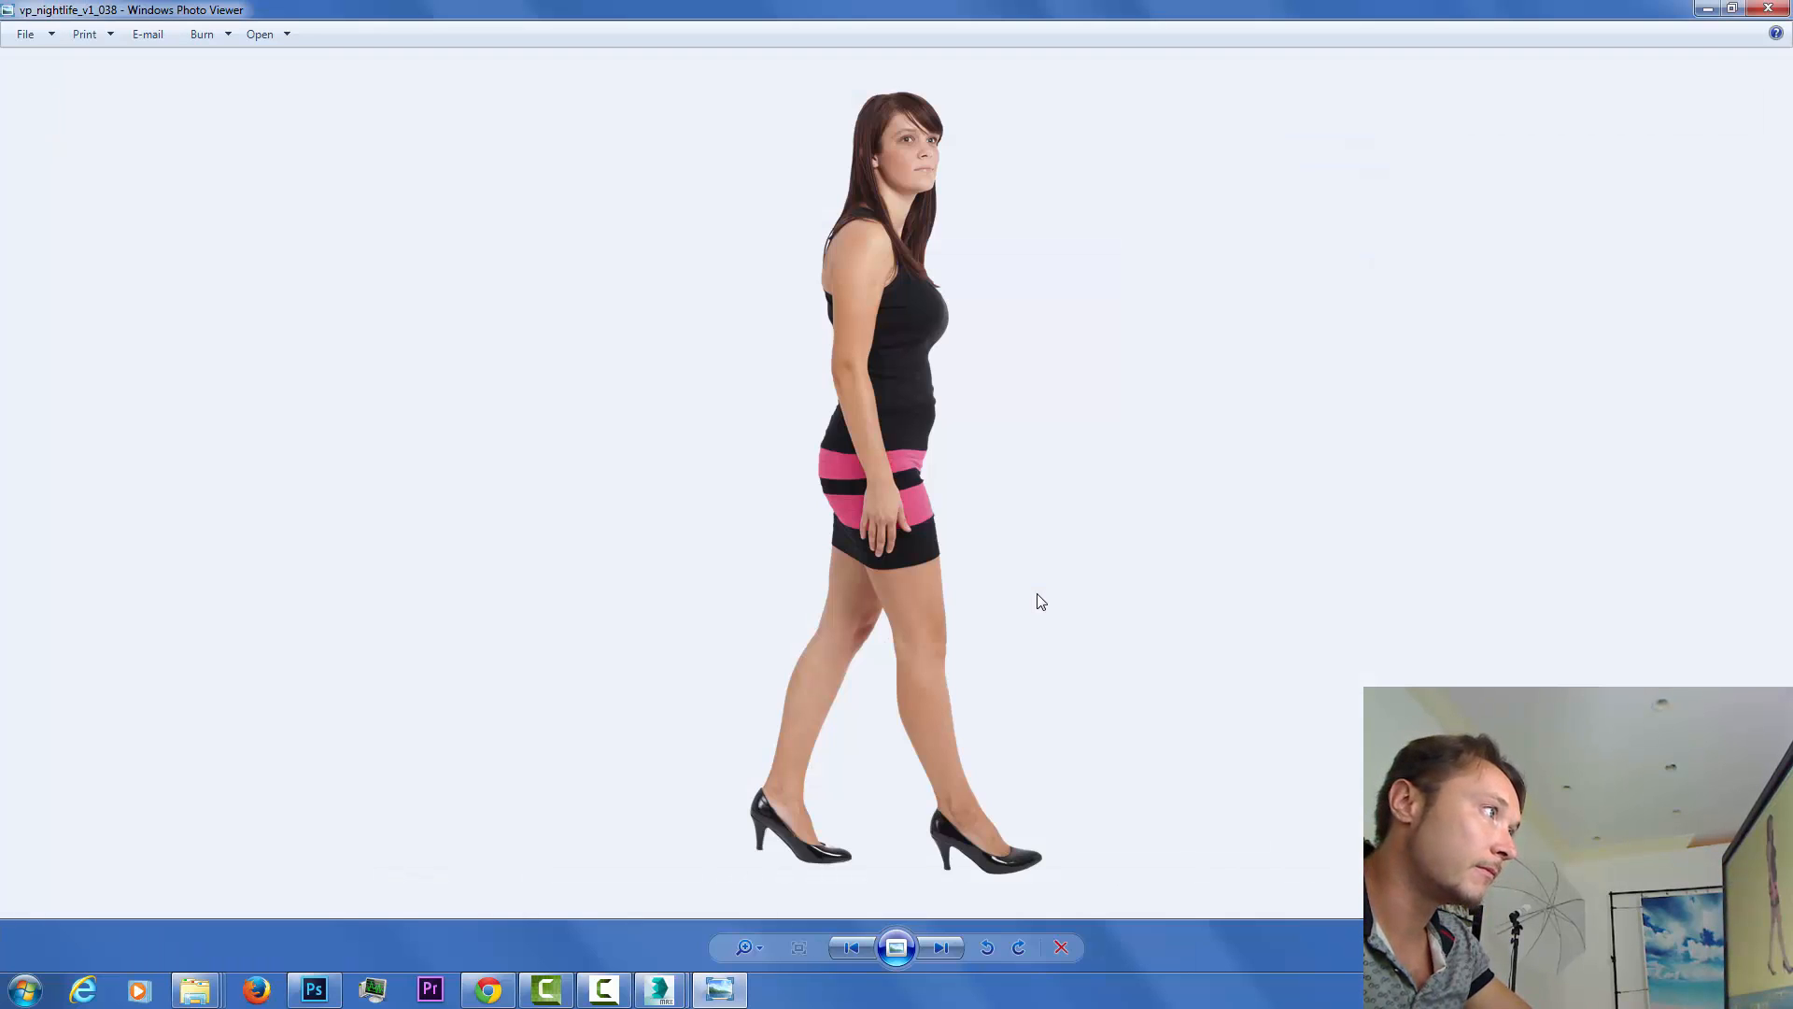
{"action": "left_click", "coordinate": [1768, 8]}
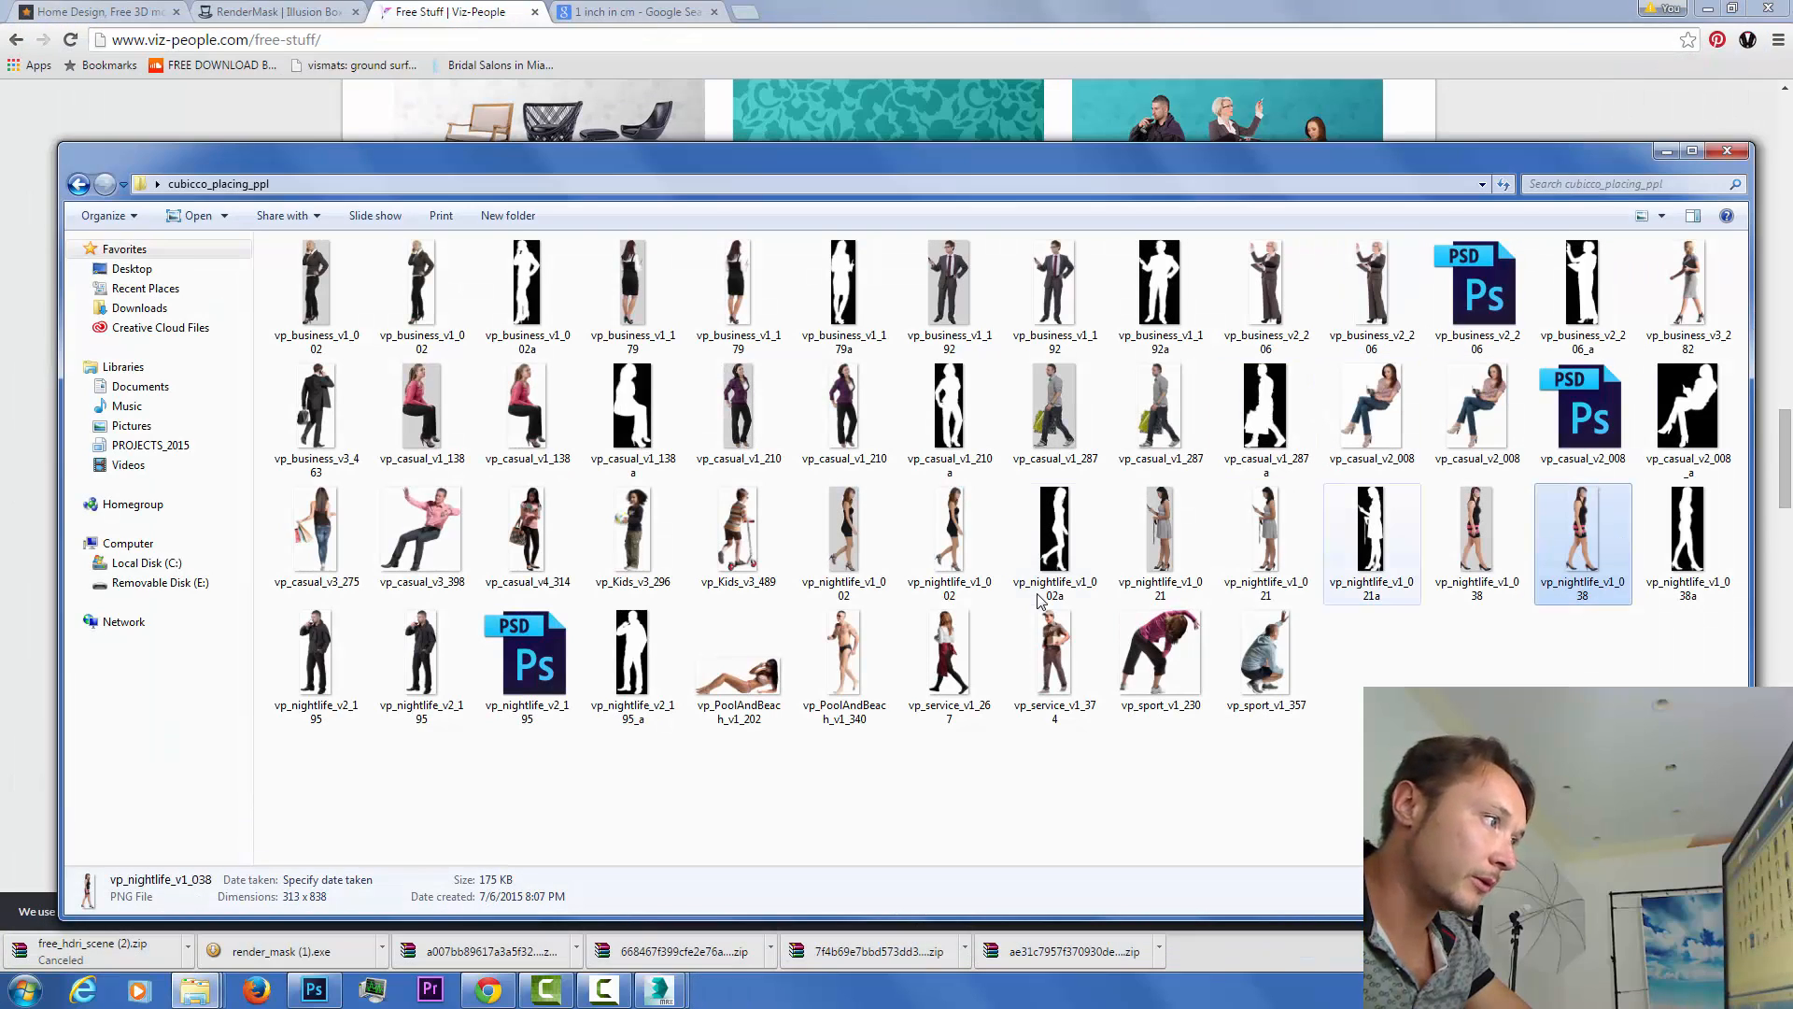
{"action": "left_click", "coordinate": [950, 537]}
{"action": "double_click", "coordinate": [950, 537]}
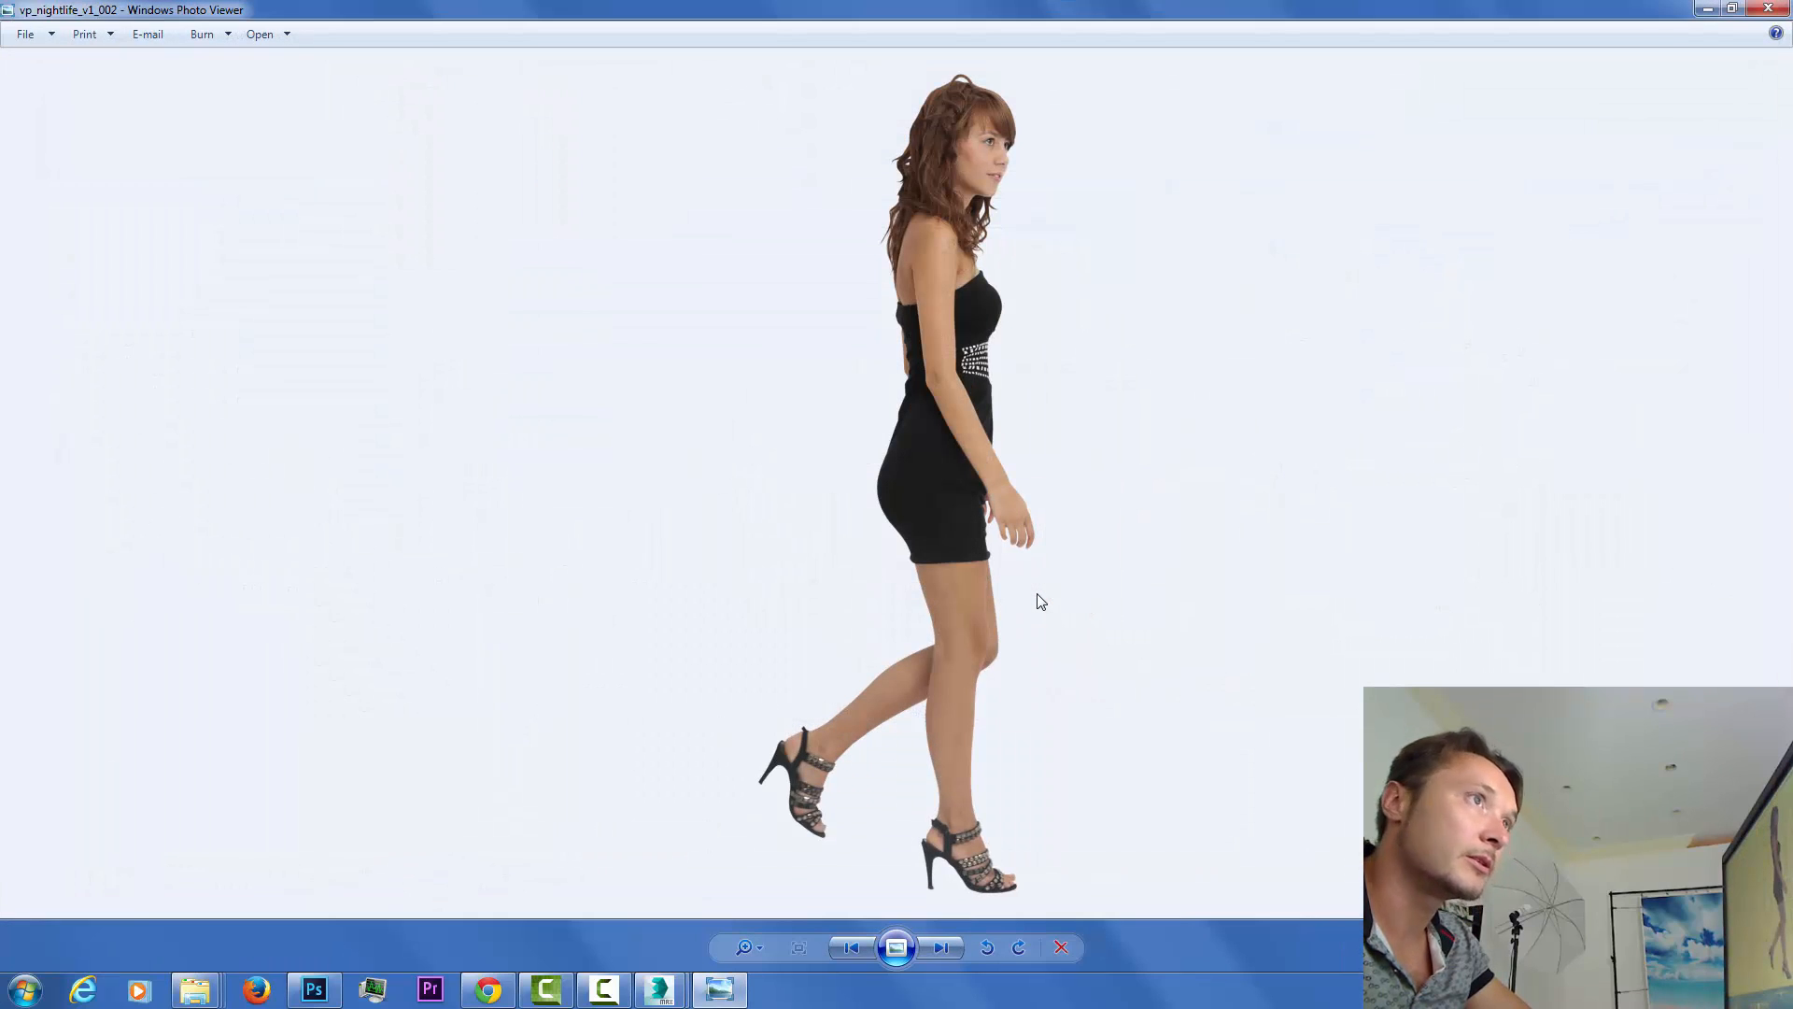
{"action": "left_click", "coordinate": [1768, 7]}
Place the vp_nightlife_v1_002 PNG in the Photoshop beach house document, scaled to about 121% and positioned at the bar counter.
{"action": "left_click_drag", "start_coordinate": [950, 536], "coordinate": [322, 910]}
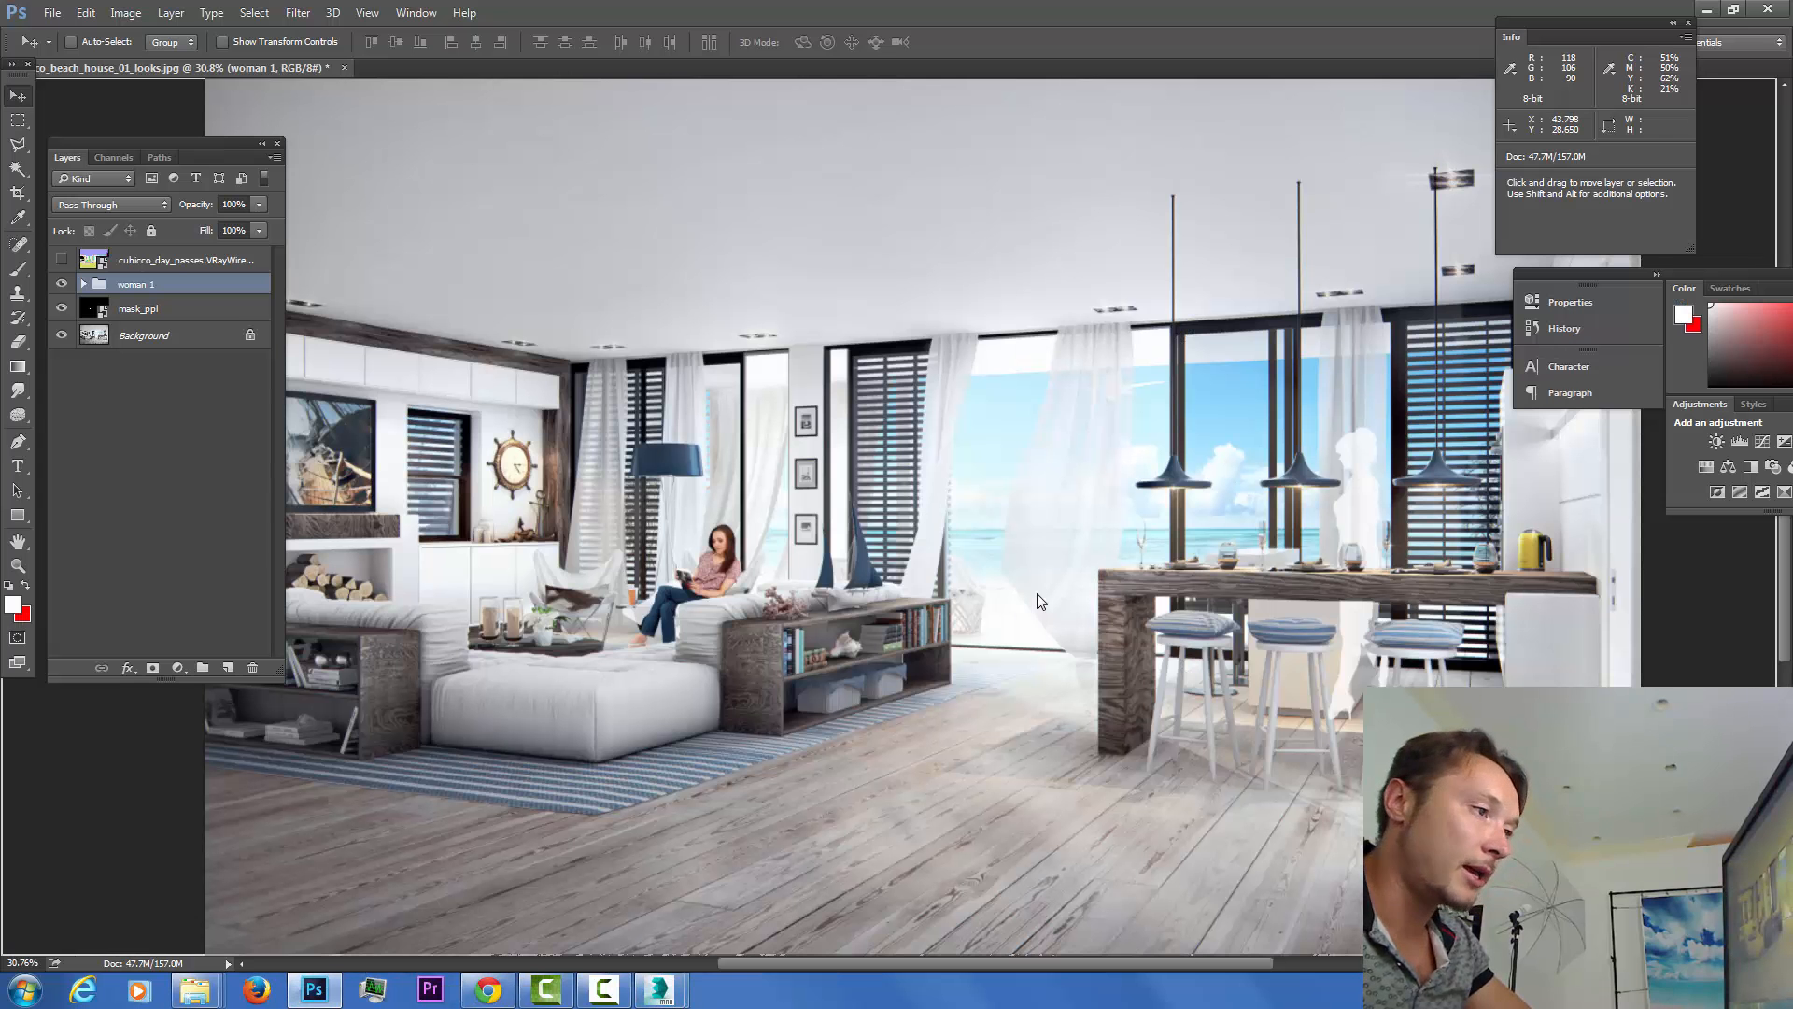
{"action": "left_click_drag", "start_coordinate": [1042, 601], "coordinate": [1041, 600]}
{"action": "left_click_drag", "start_coordinate": [927, 430], "coordinate": [1386, 429]}
{"action": "left_click_drag", "start_coordinate": [1345, 519], "coordinate": [1345, 505]}
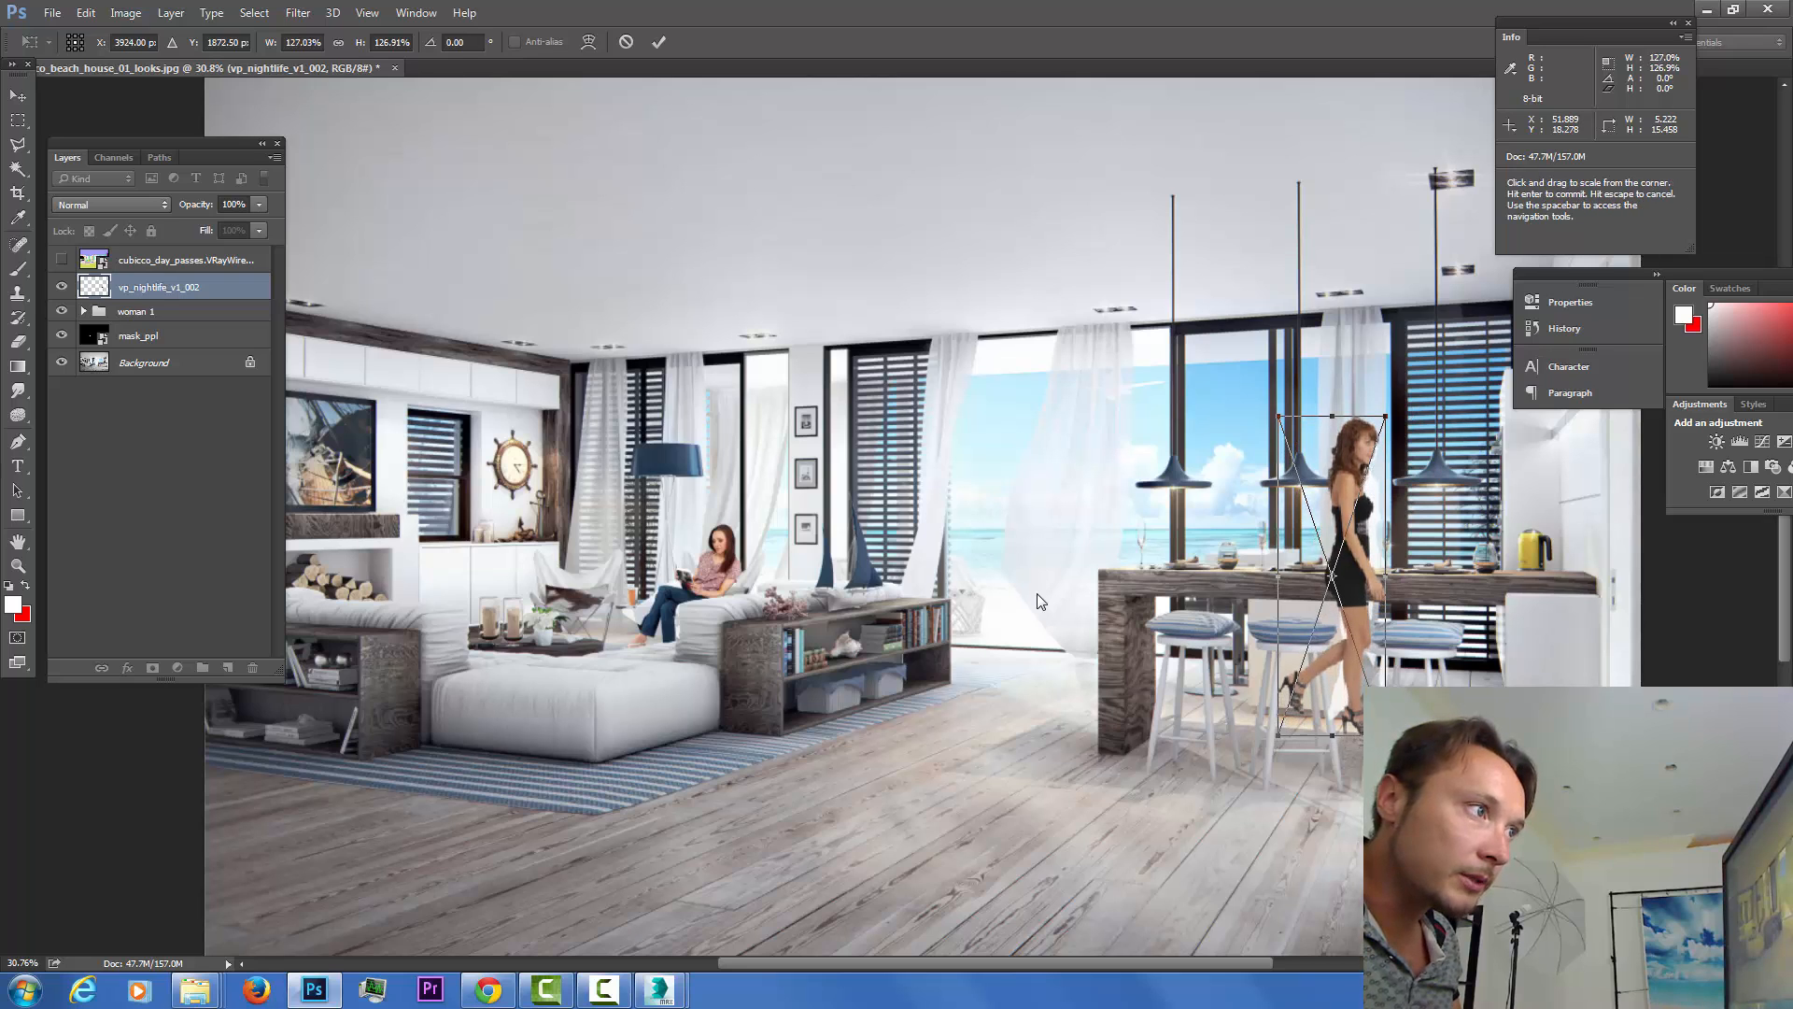
{"action": "left_click_drag", "start_coordinate": [1386, 416], "coordinate": [1383, 424]}
{"action": "left_click_drag", "start_coordinate": [1354, 508], "coordinate": [1354, 502]}
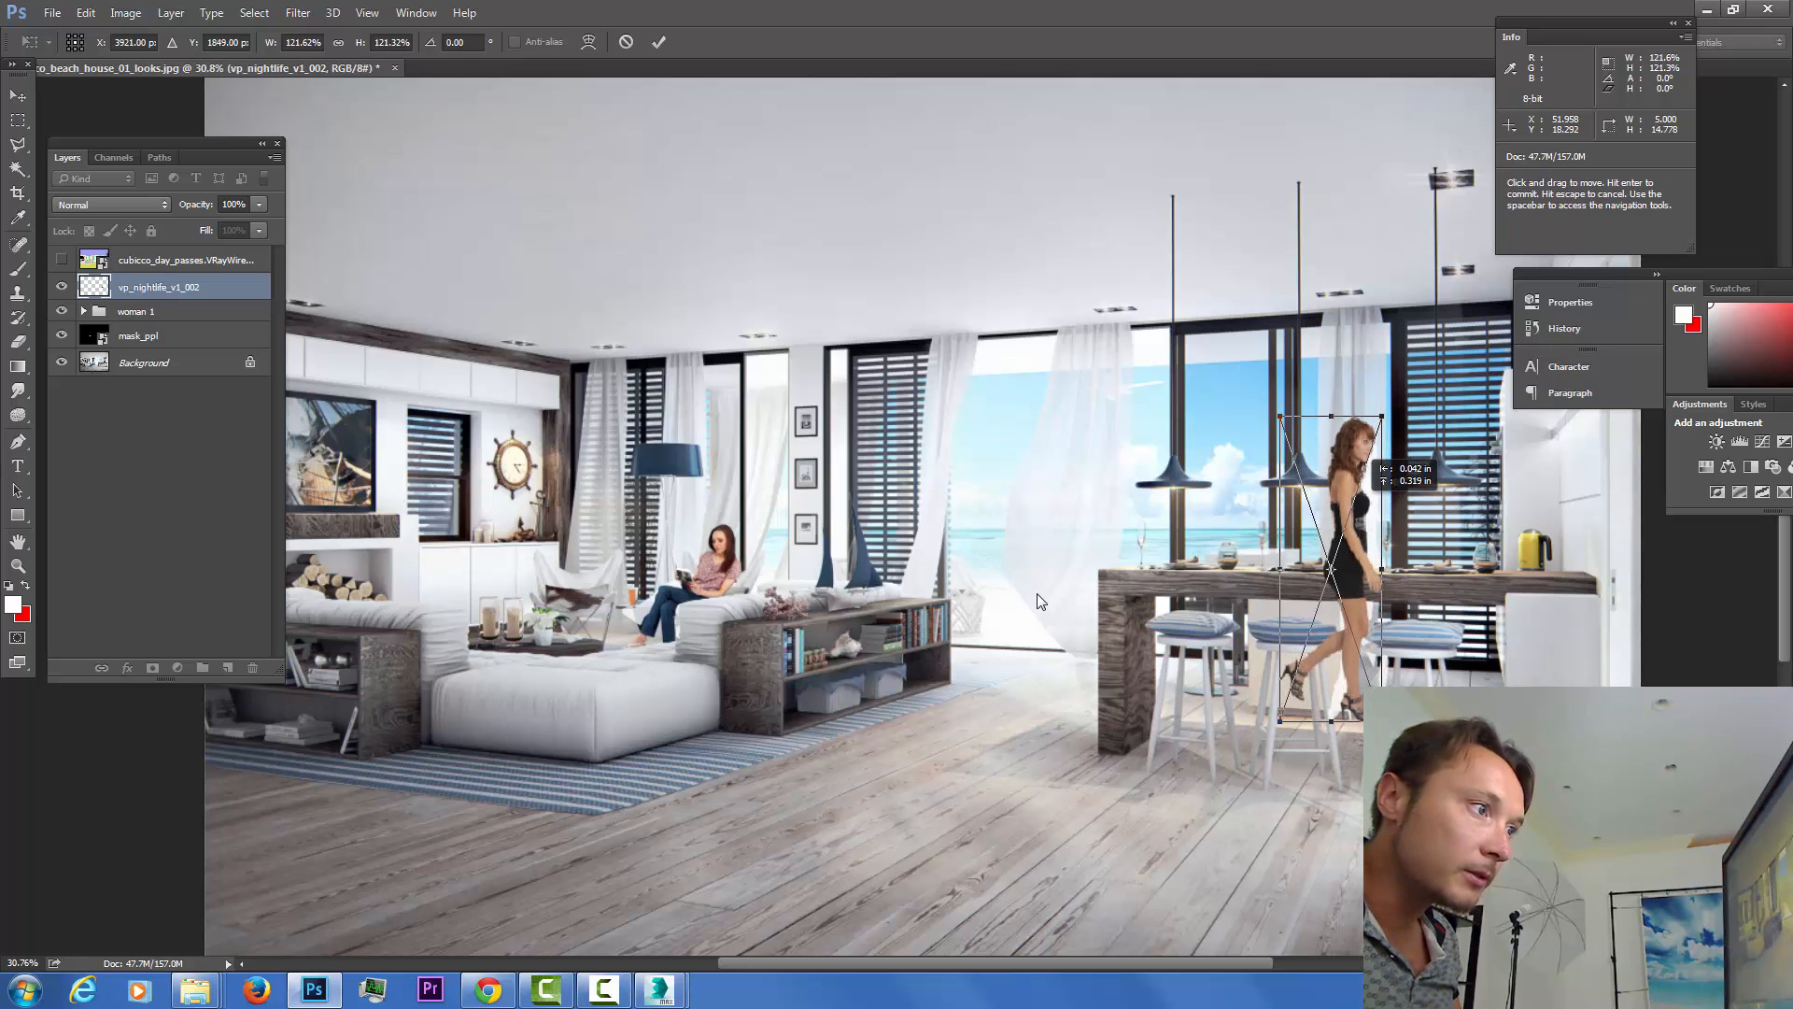
Flip the placed woman horizontally, fit her over the silhouette at the bar counter, and hide the mask_ppl layer.
{"action": "left_click", "coordinate": [125, 13]}
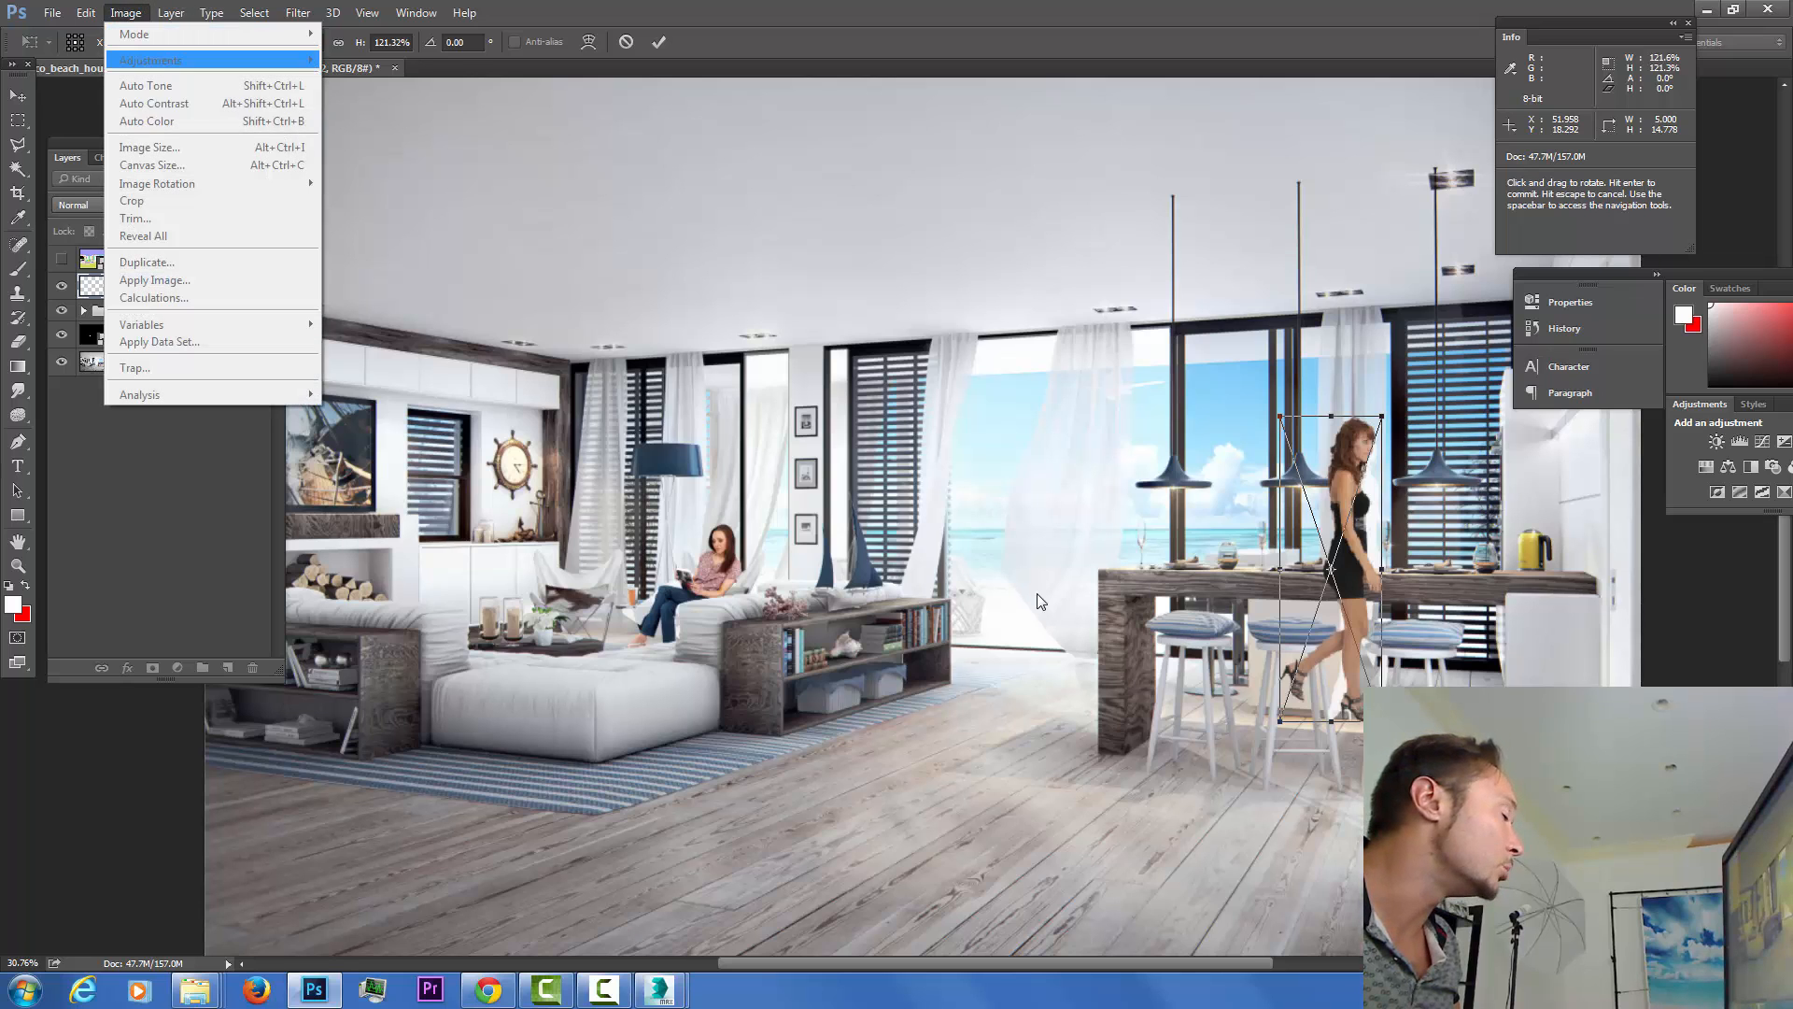
{"action": "mouse_move", "coordinate": [85, 13]}
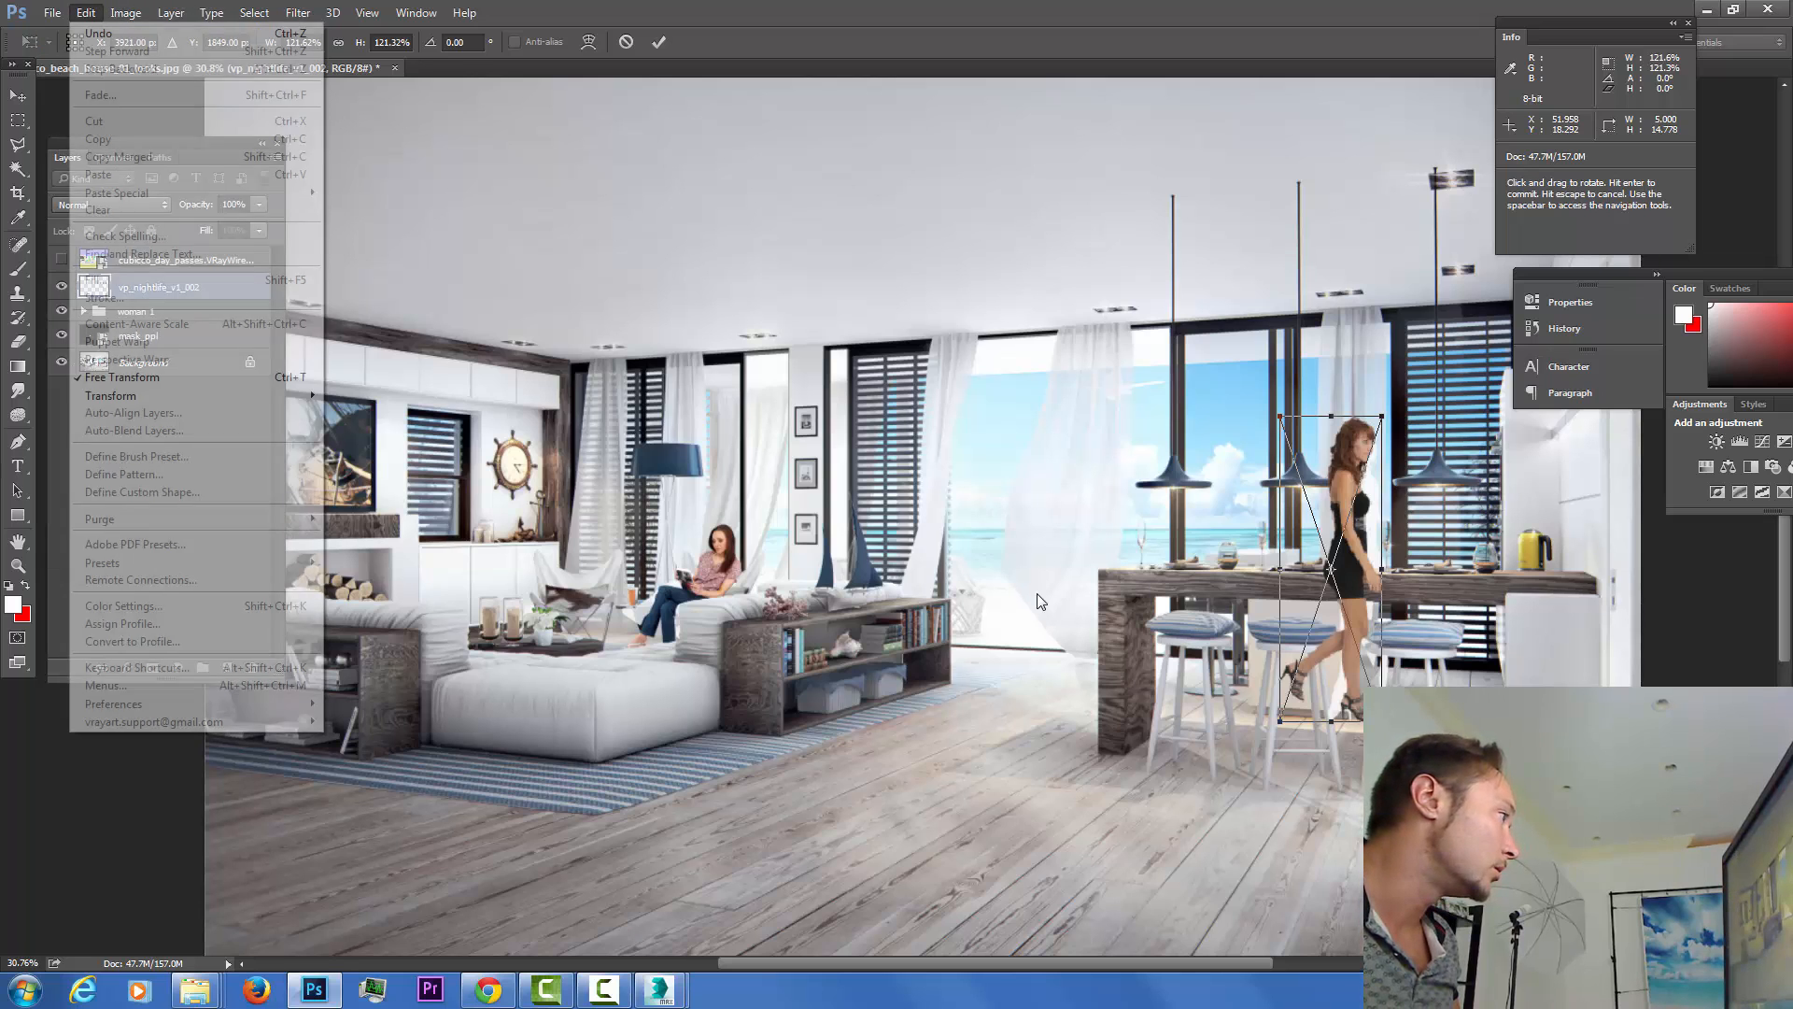
{"action": "mouse_move", "coordinate": [168, 395]}
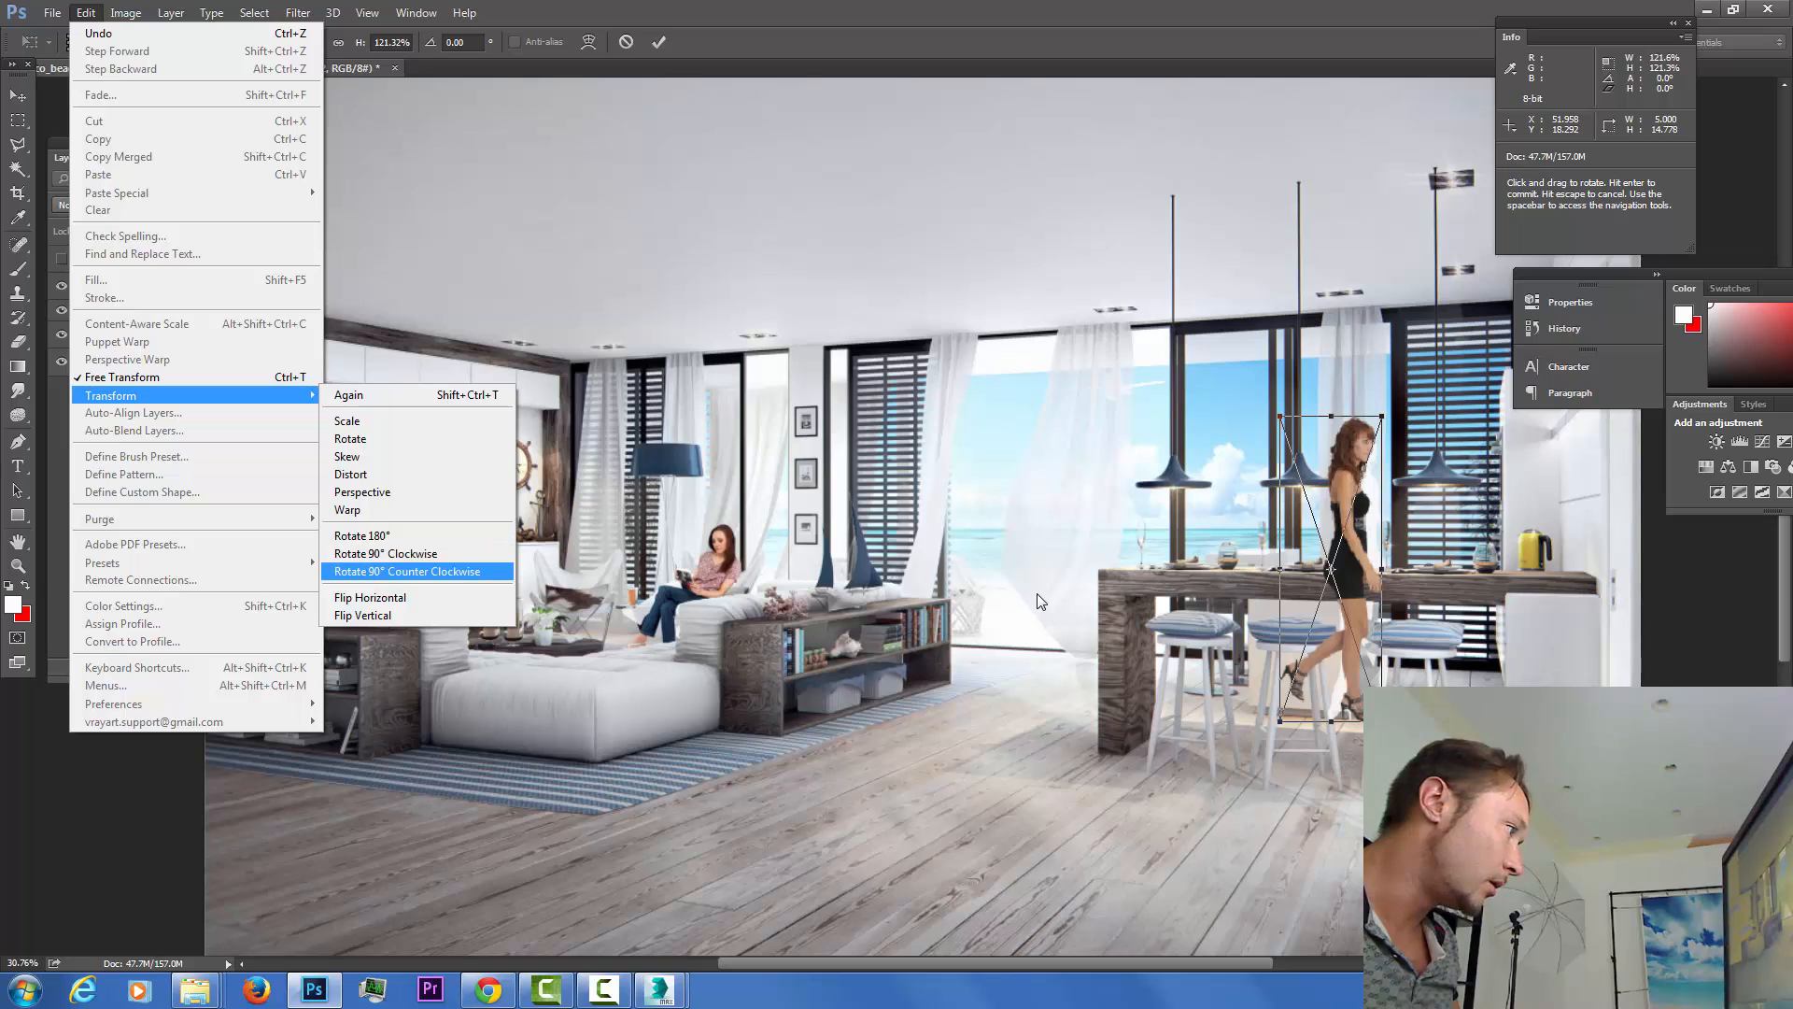
{"action": "left_click", "coordinate": [370, 597]}
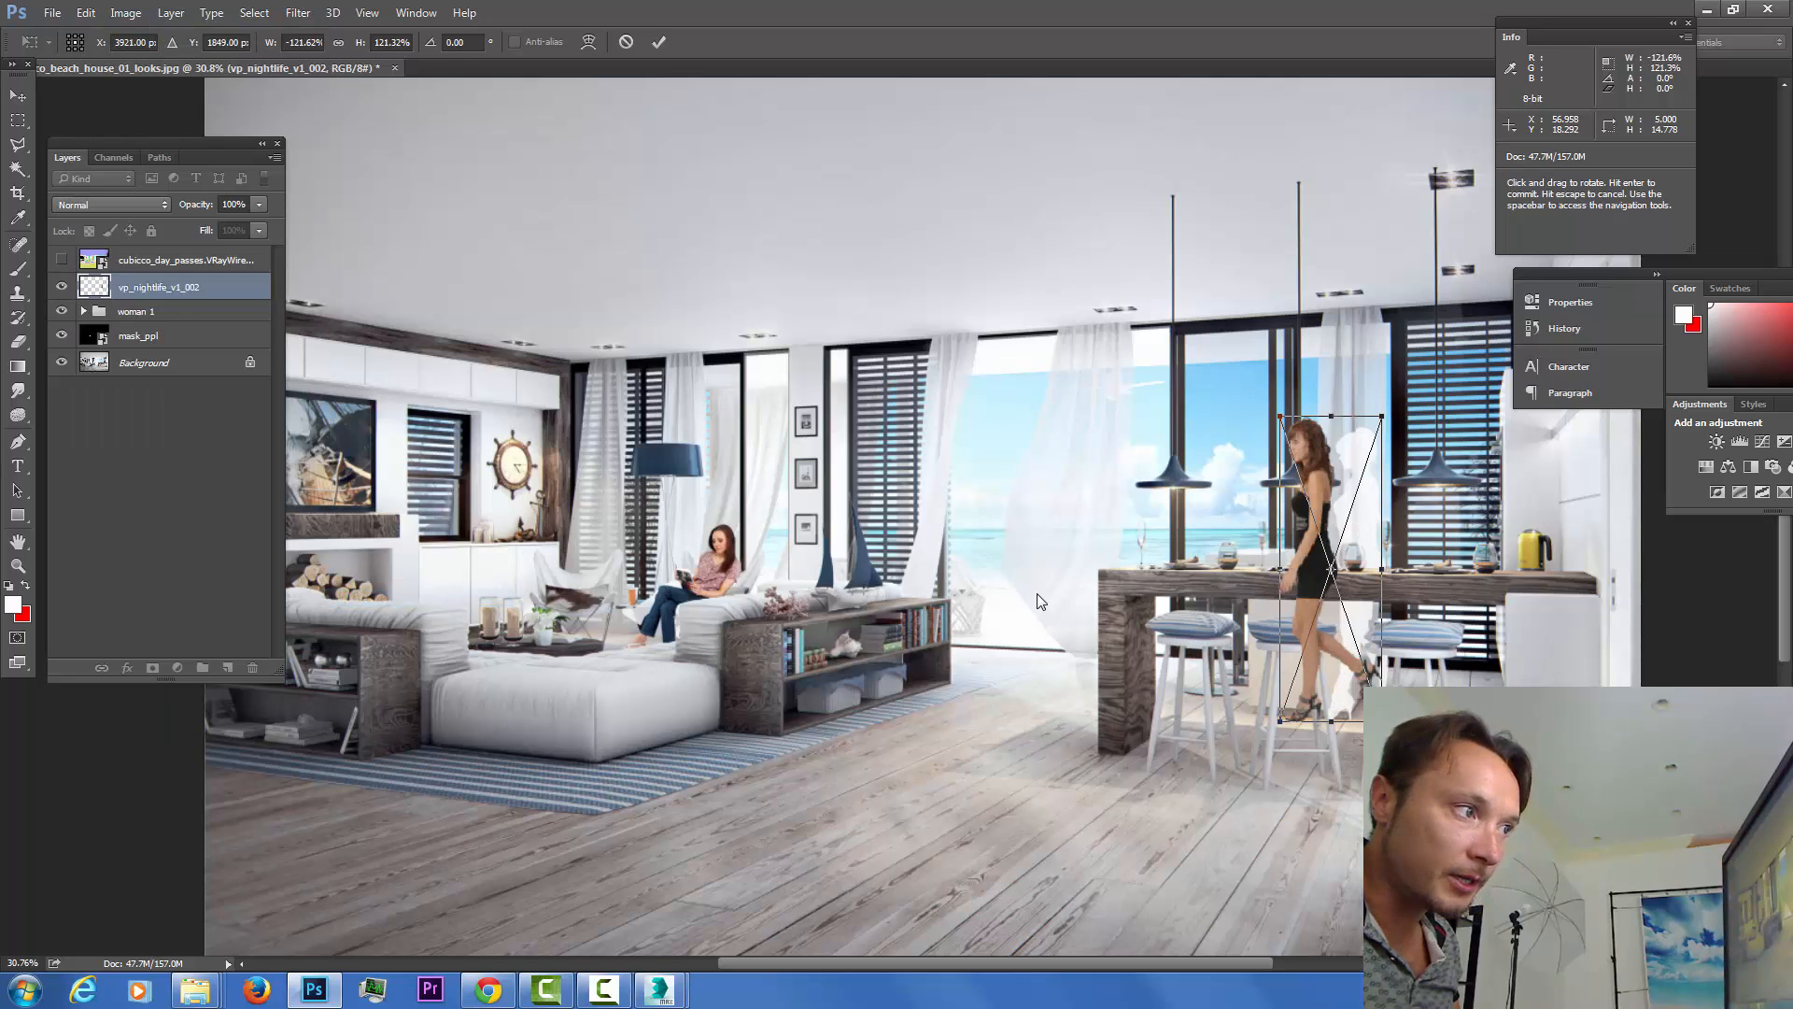
{"action": "left_click_drag", "start_coordinate": [1321, 565], "coordinate": [1362, 562]}
{"action": "key", "text": "Return"}
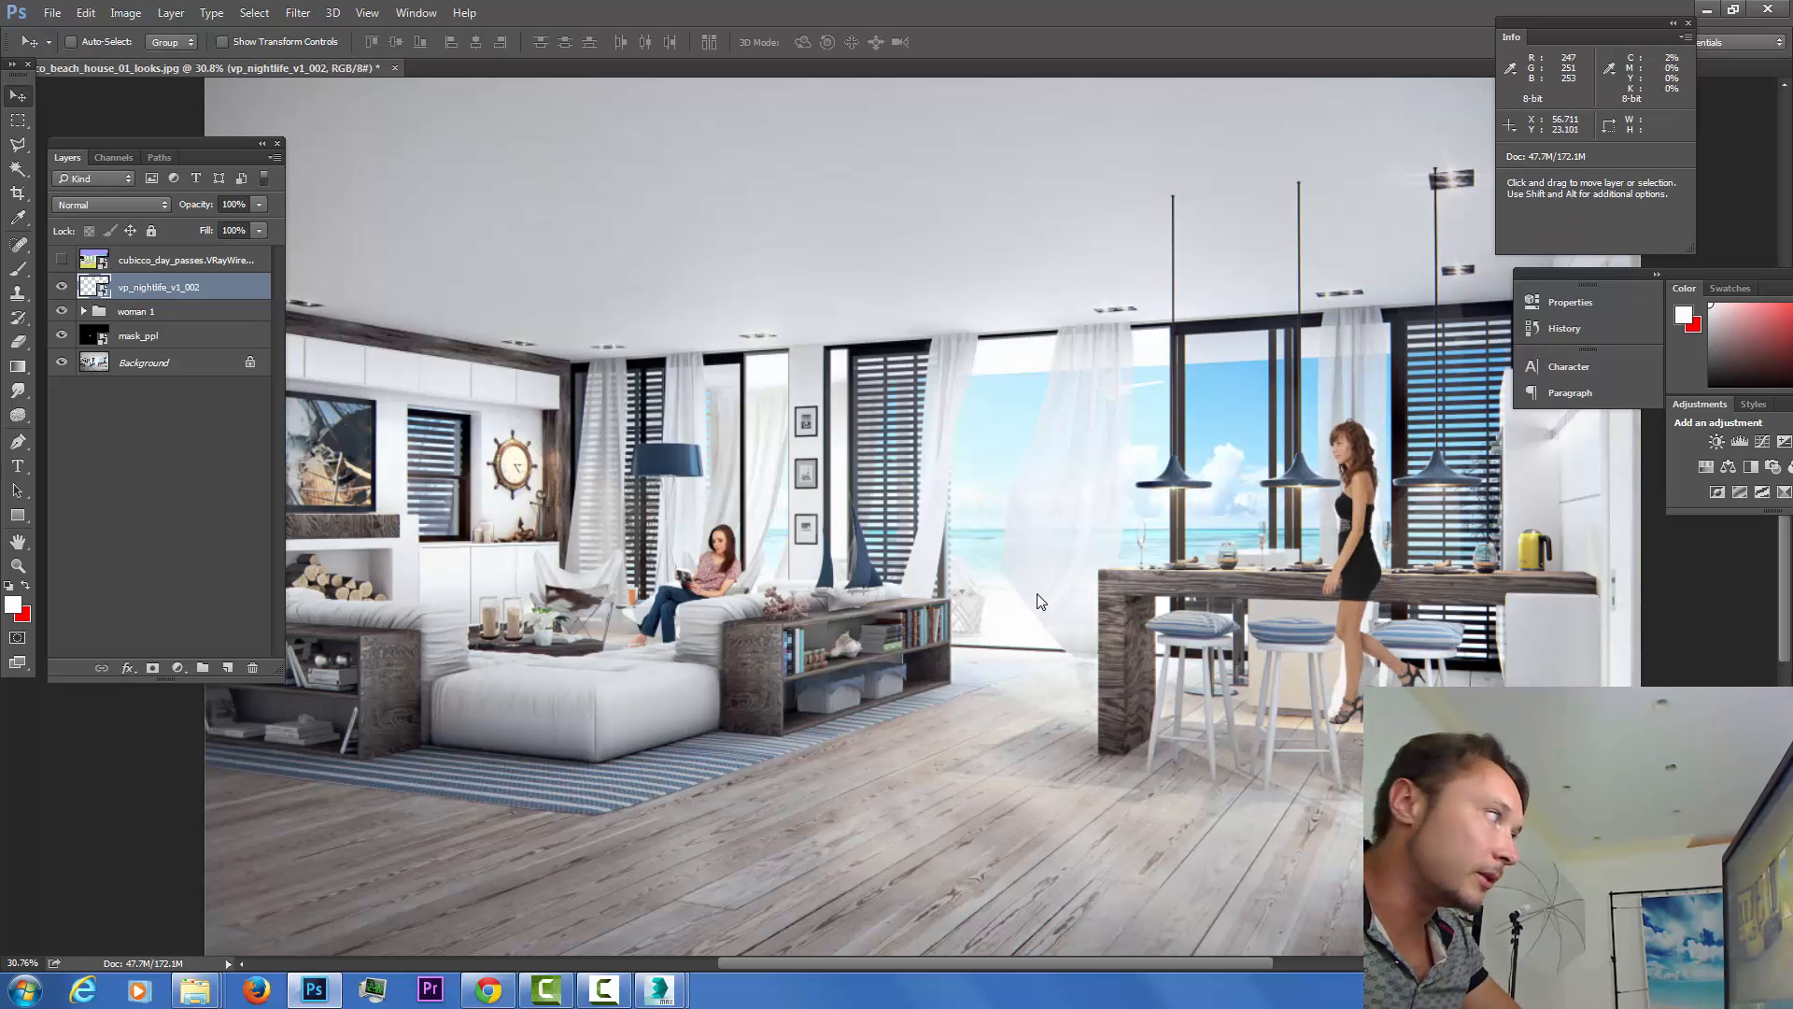
{"action": "left_click", "coordinate": [62, 335]}
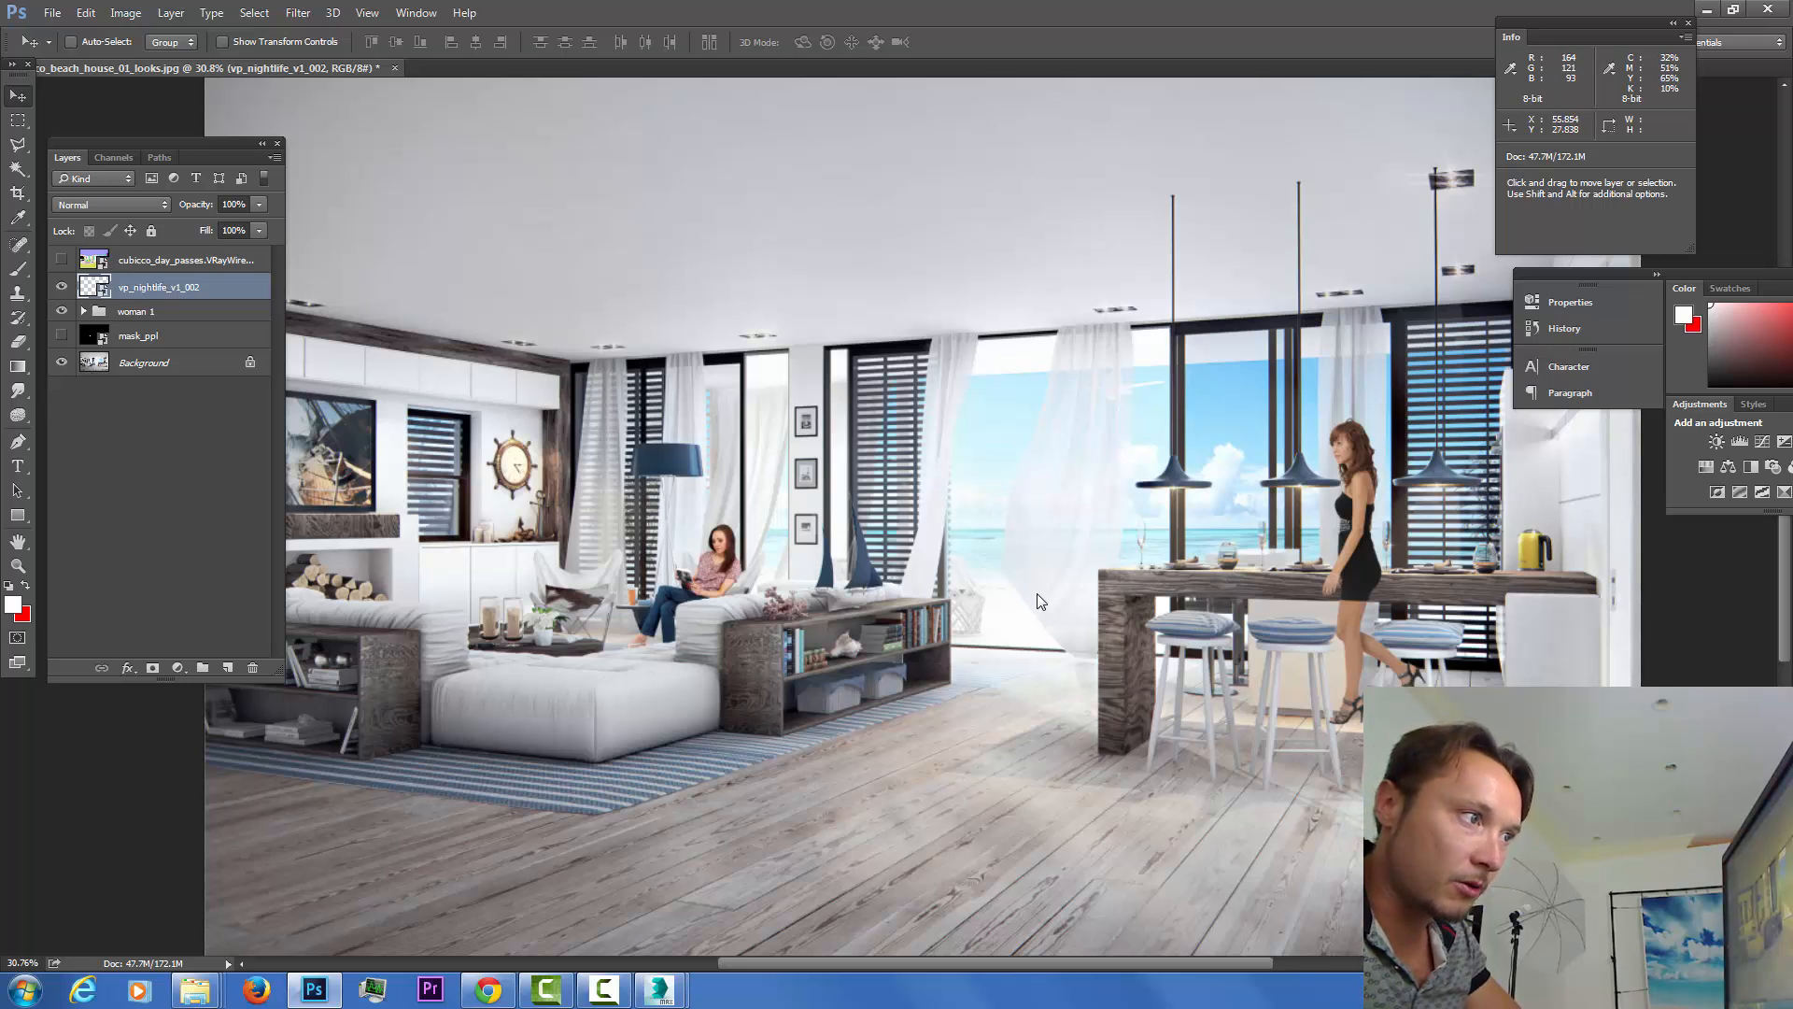
{"action": "left_click_drag", "start_coordinate": [1364, 504], "coordinate": [1369, 509]}
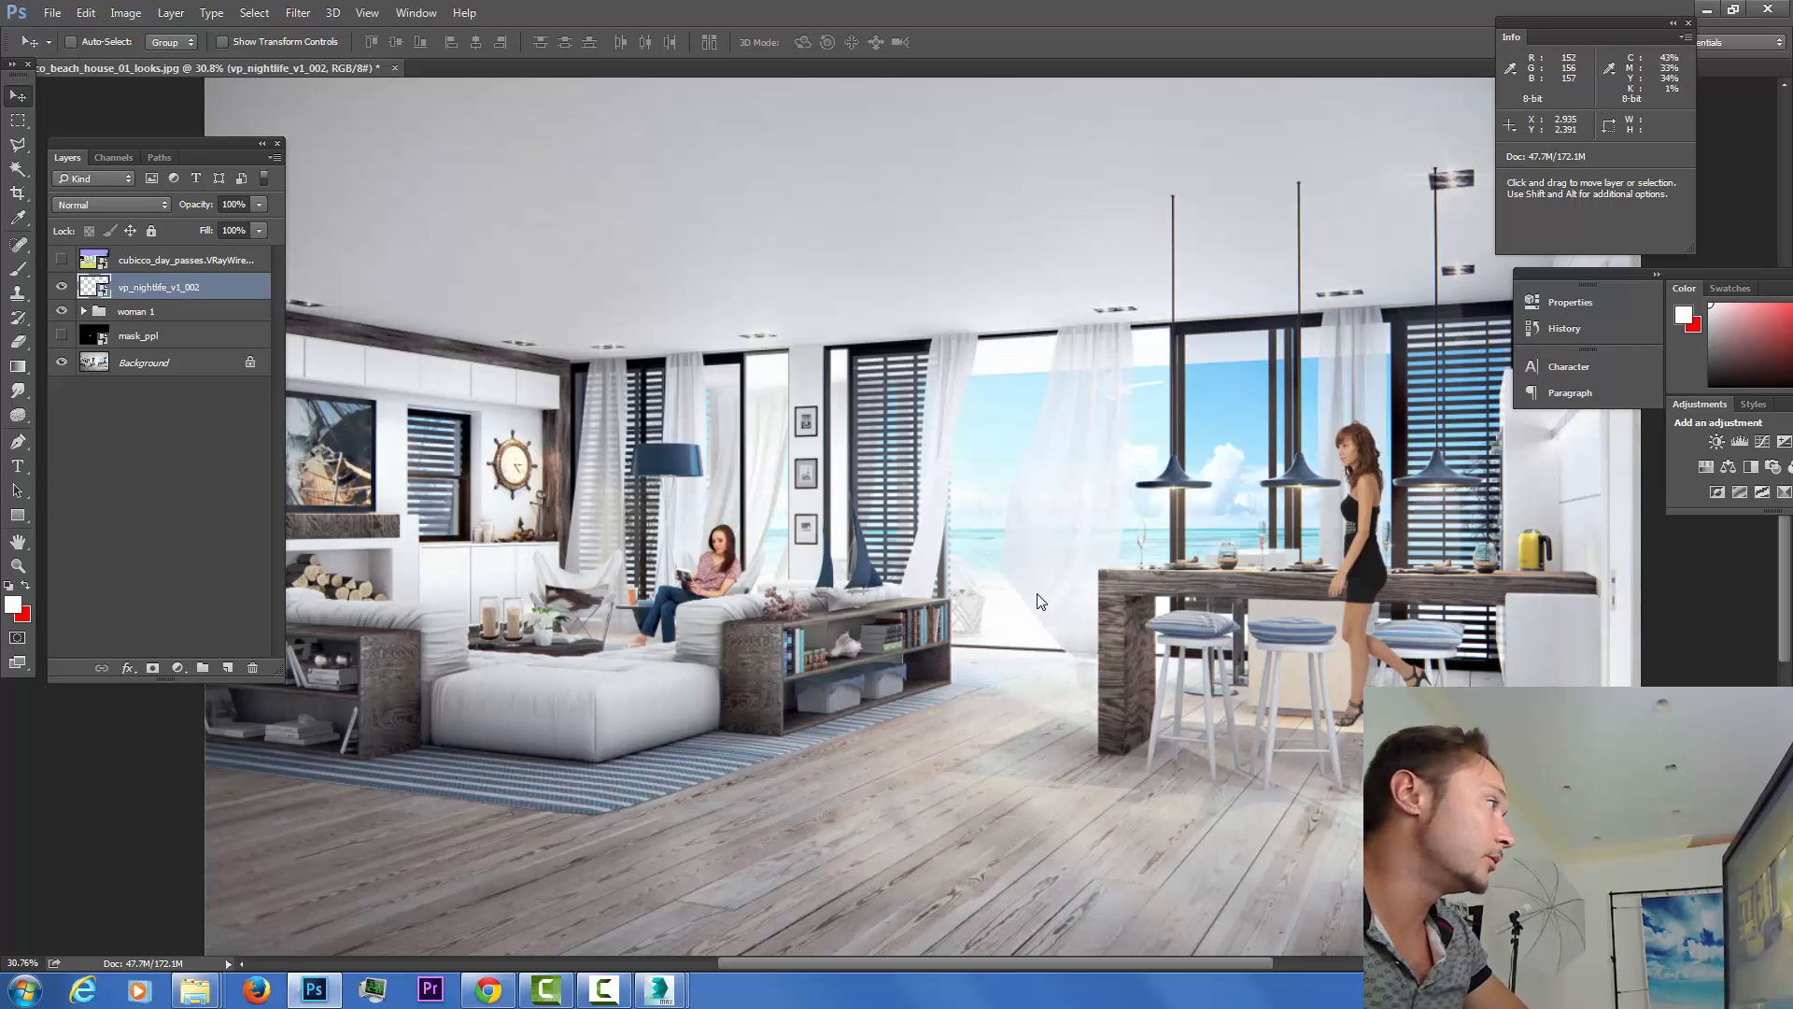
Duplicate the vp_nightlife_v1_002 layer and hide the original.
{"action": "key", "text": "alt+t"}
{"action": "key", "text": "v"}
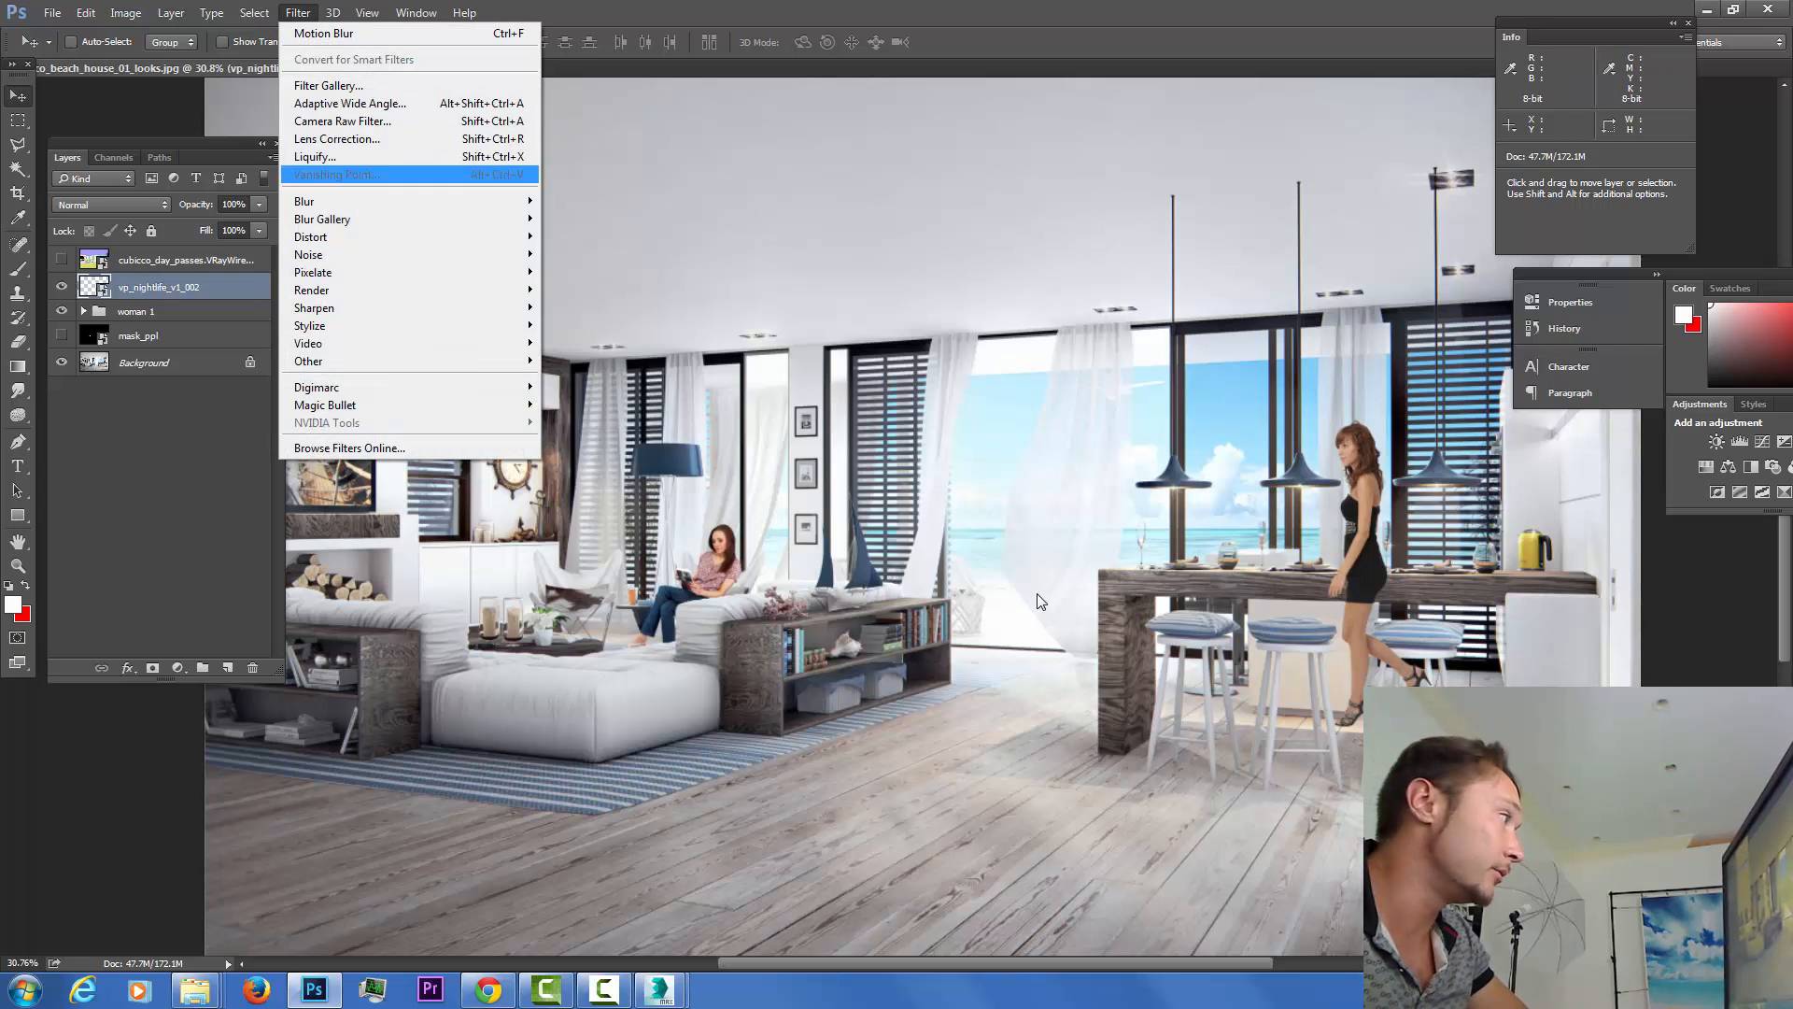
{"action": "key", "text": "Escape"}
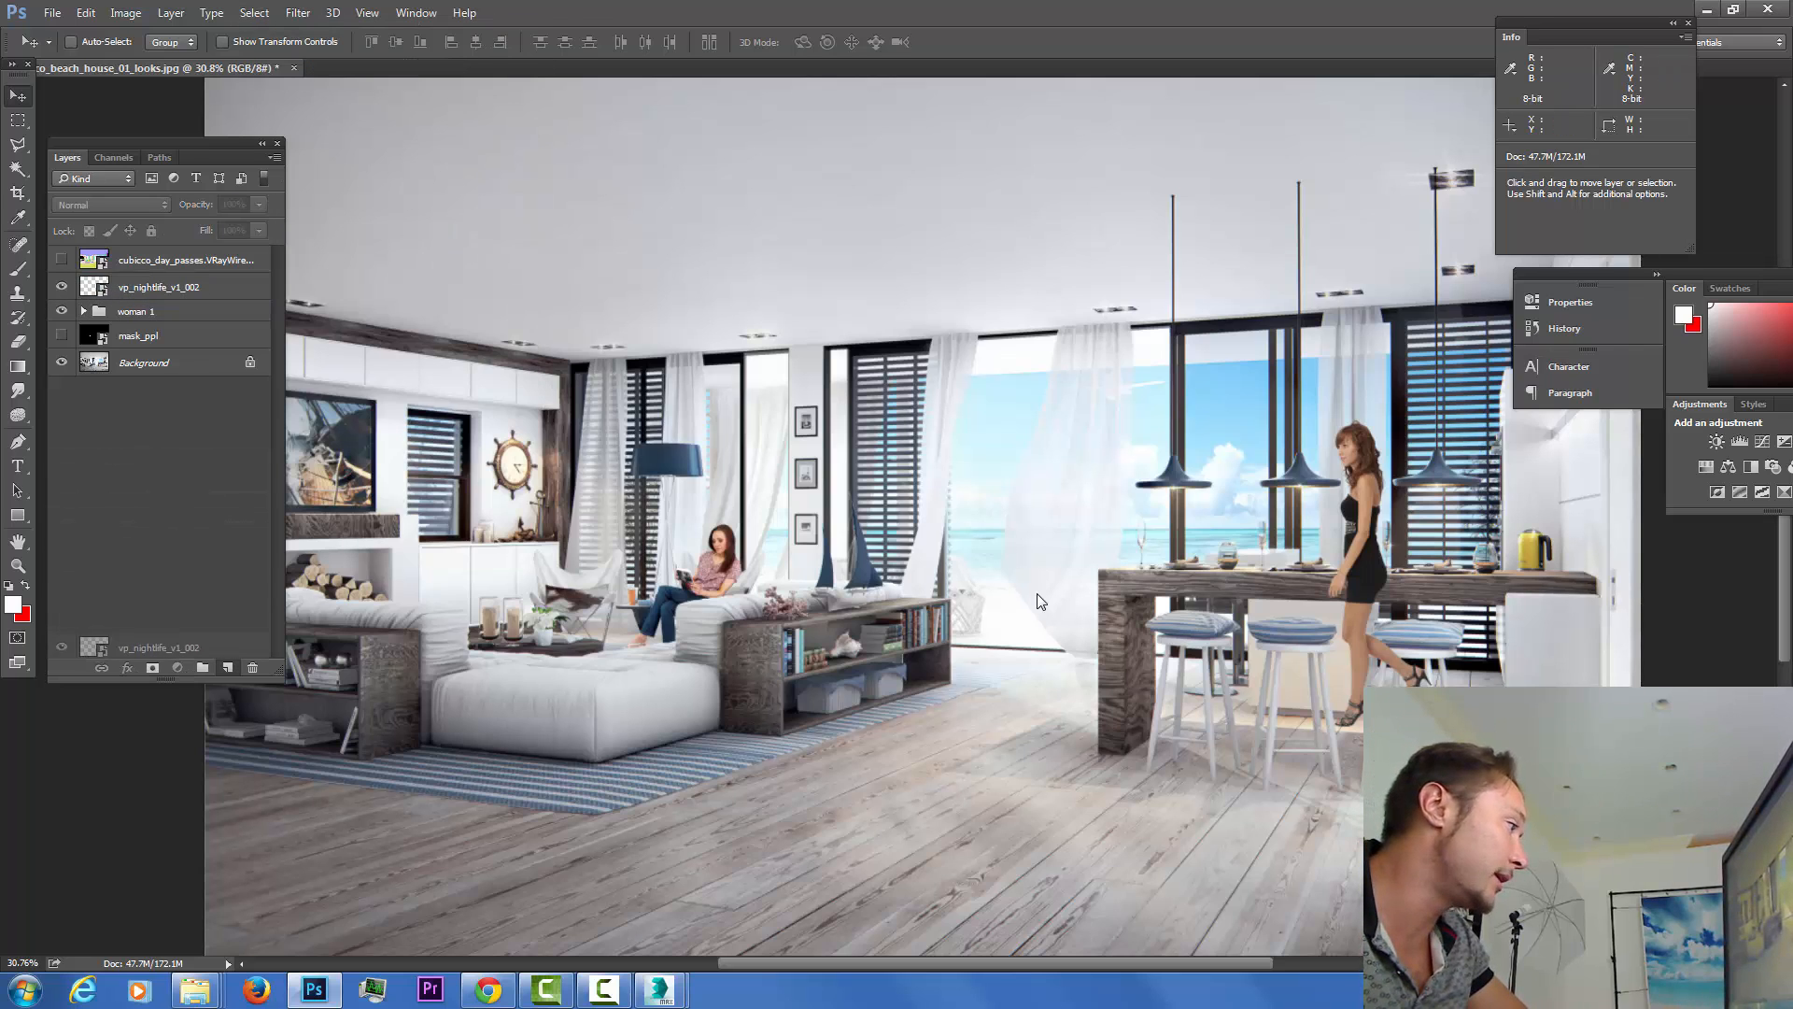
{"action": "key", "text": "ctrl+j"}
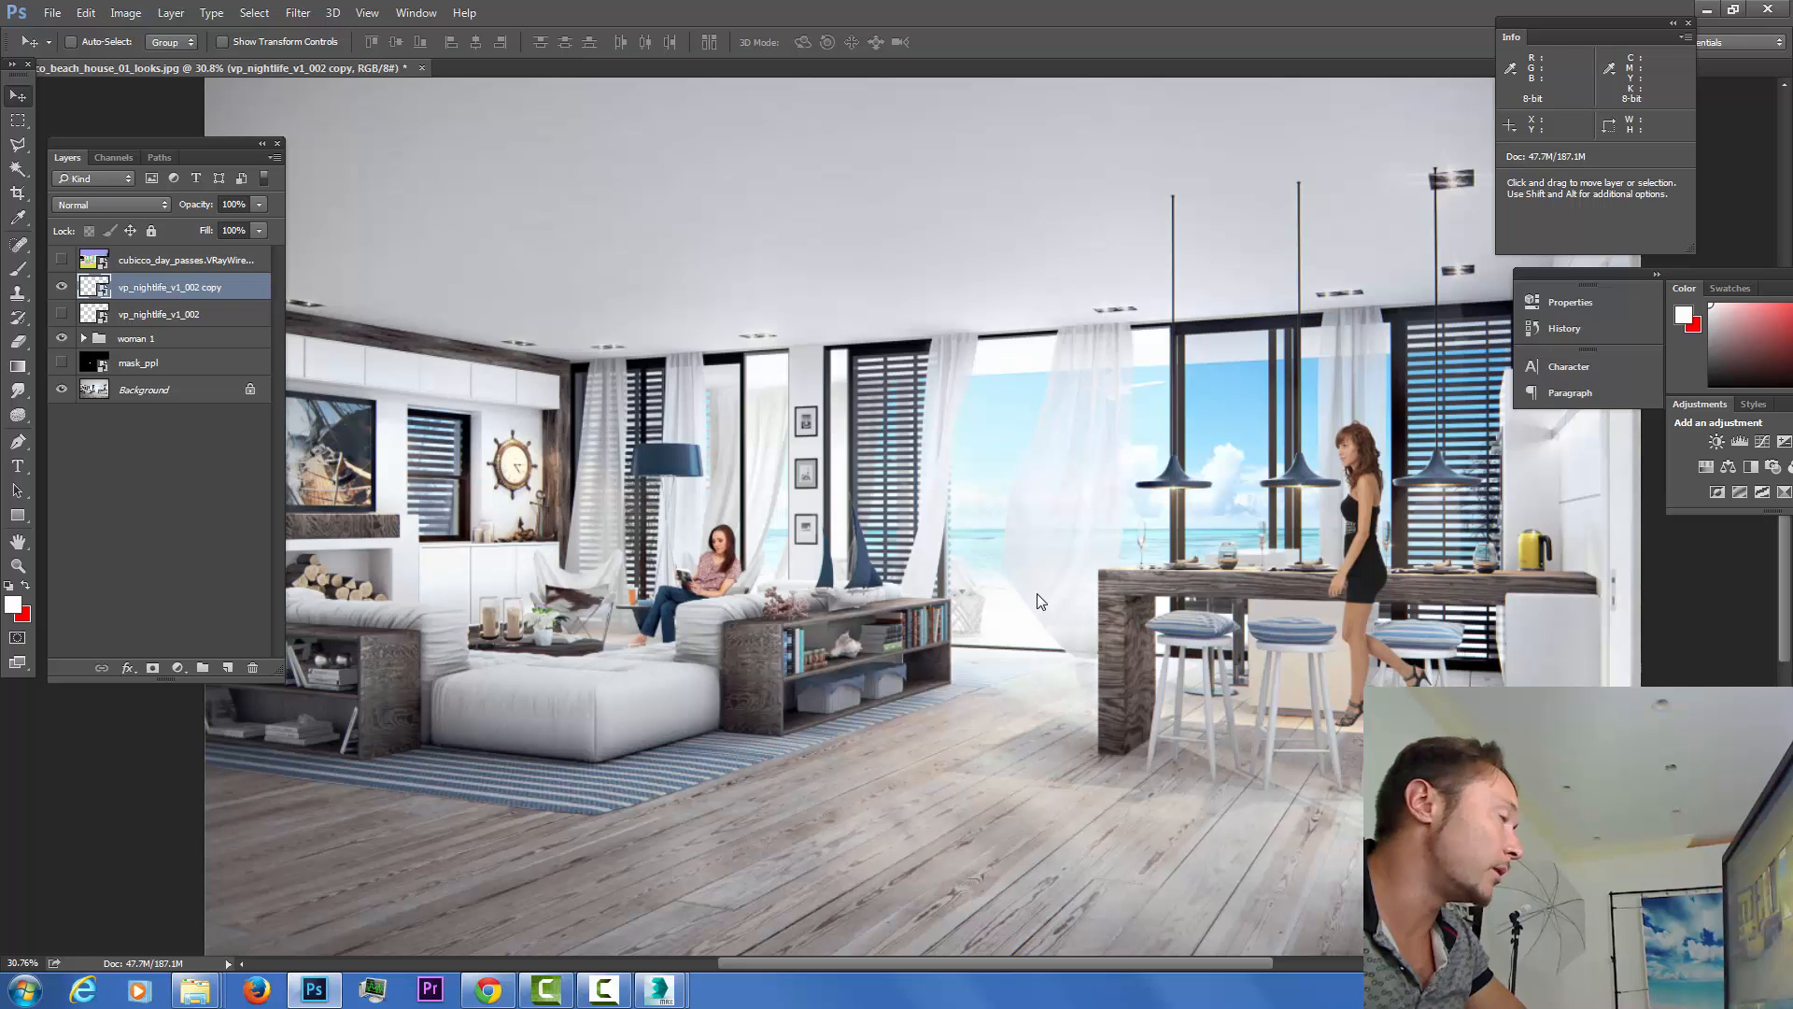
Start a Motion Blur on the vp_nightlife_v1_002 copy layer and bring the woman into the filter preview at 25%.
{"action": "key", "text": "alt+t"}
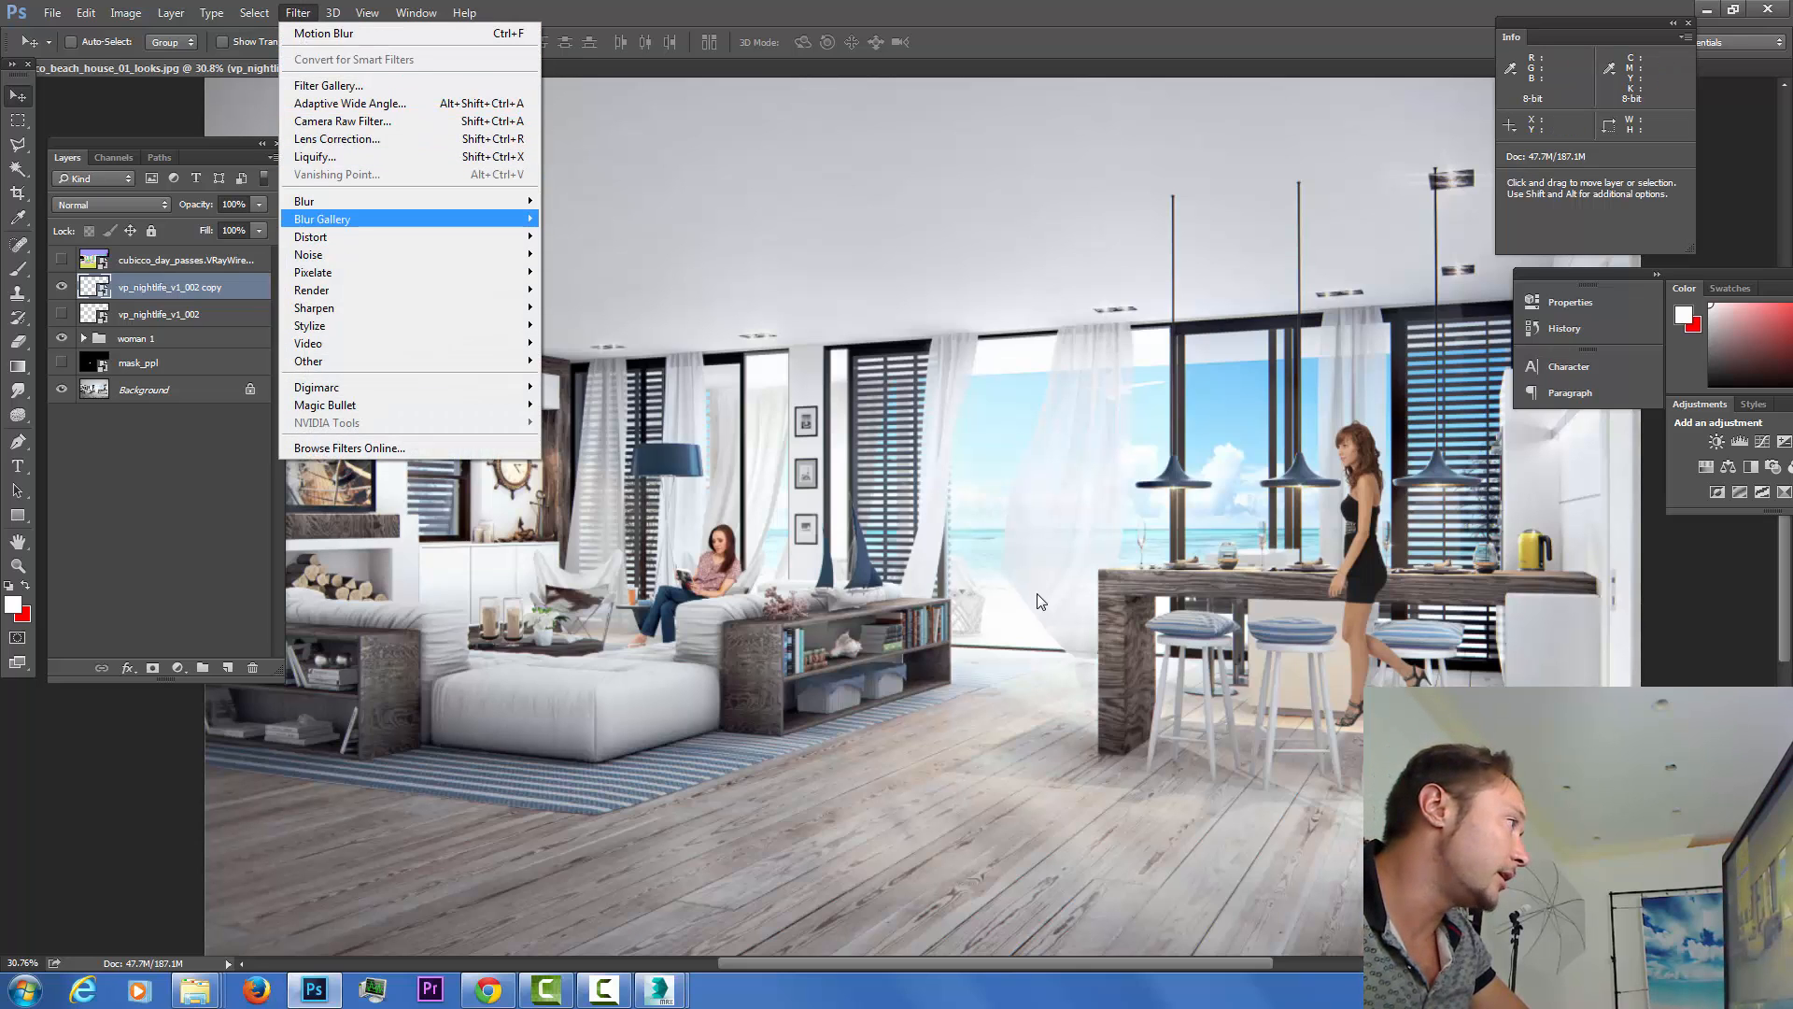
{"action": "mouse_move", "coordinate": [409, 237]}
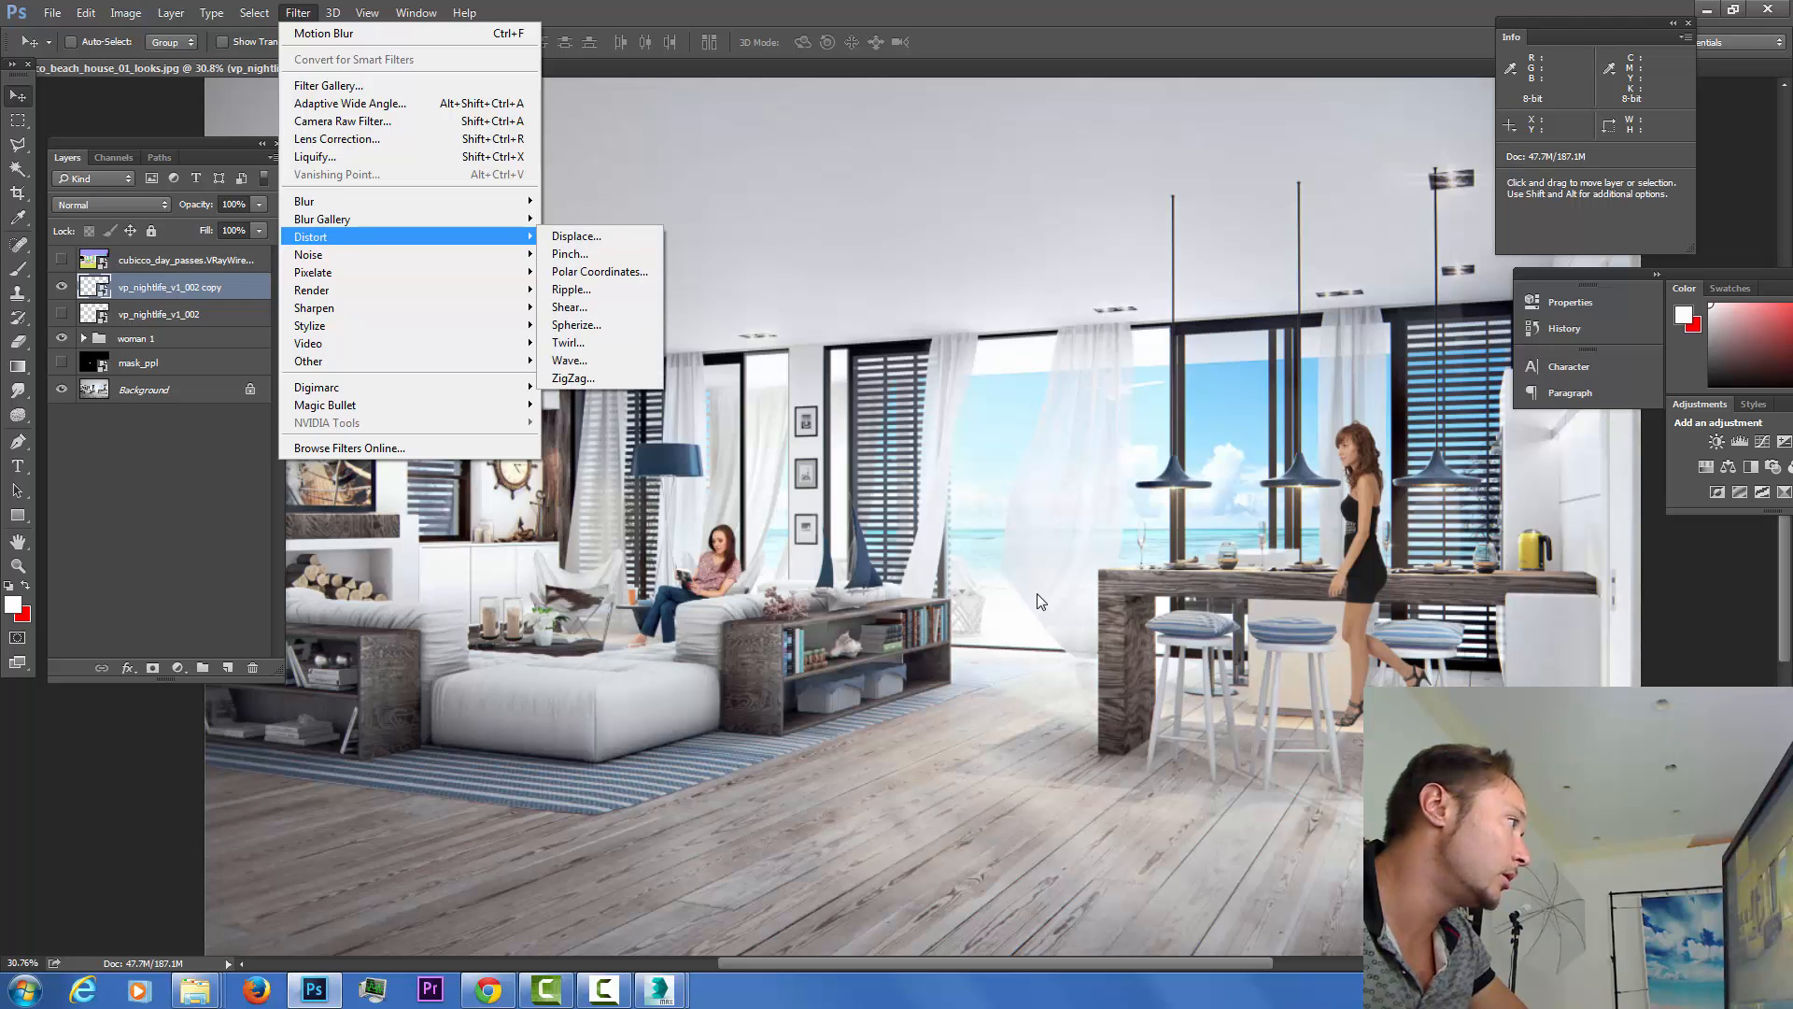
{"action": "mouse_move", "coordinate": [409, 201]}
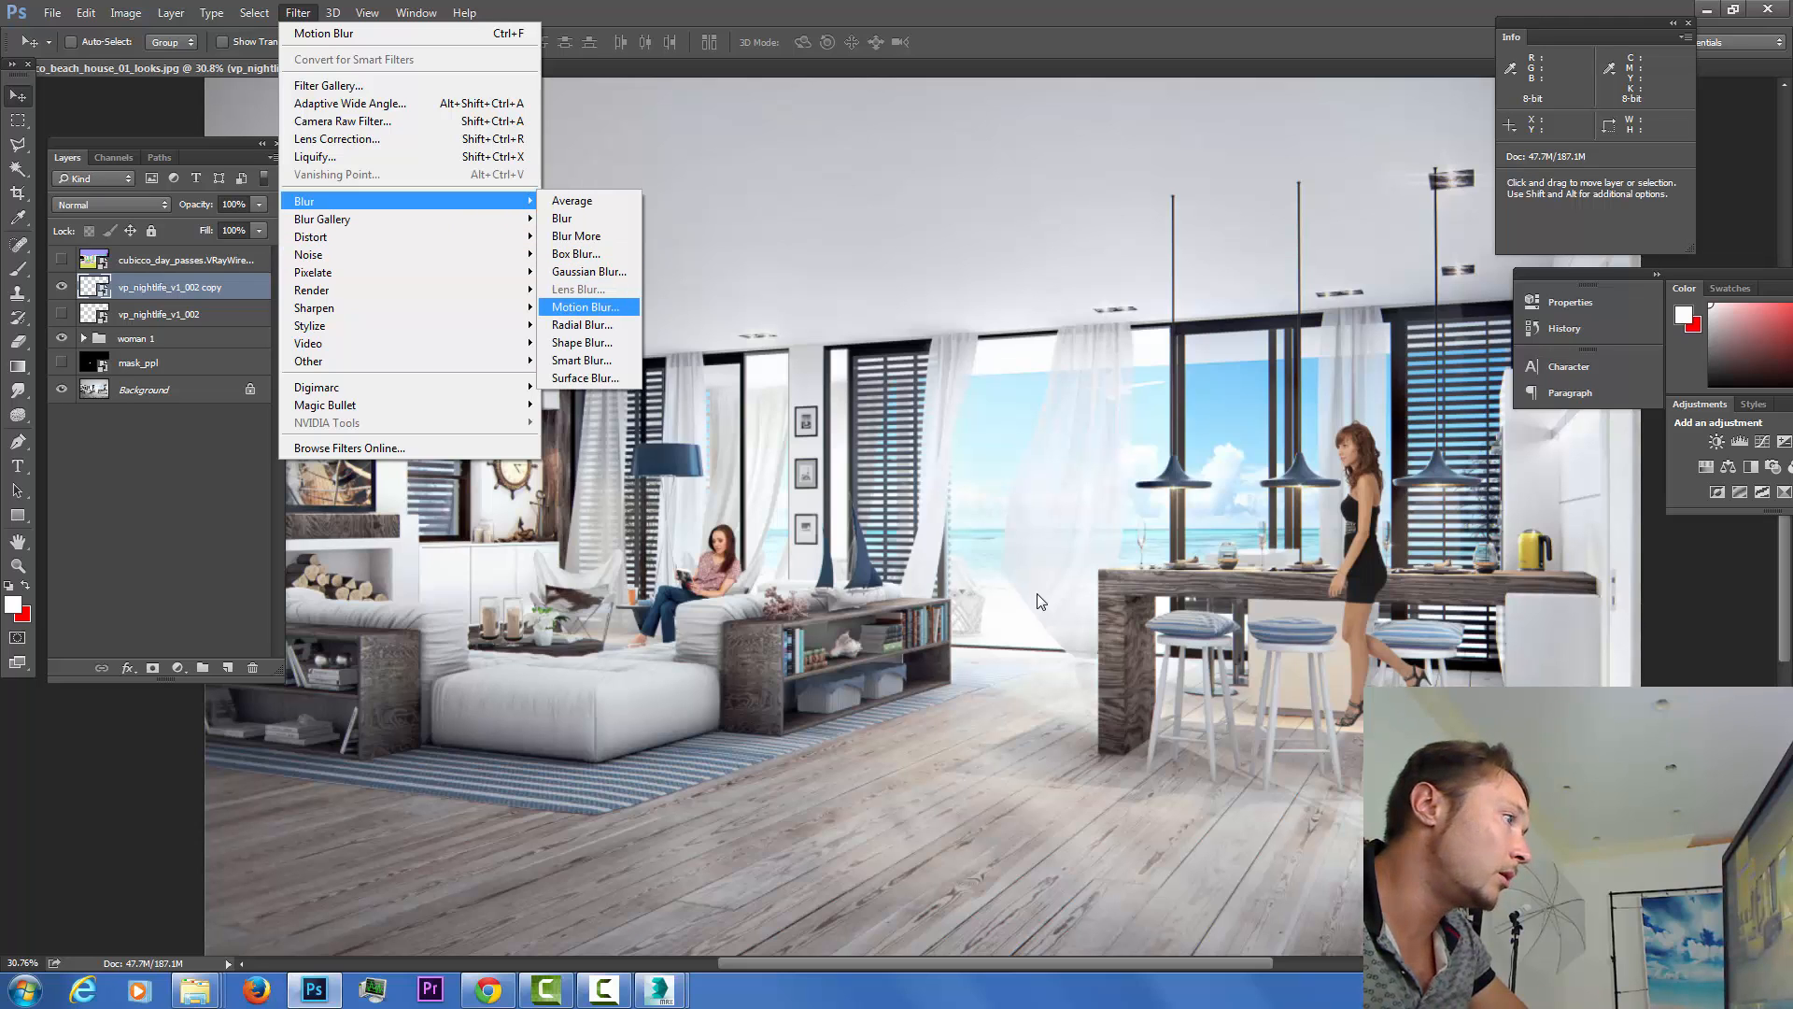
{"action": "left_click", "coordinate": [586, 306]}
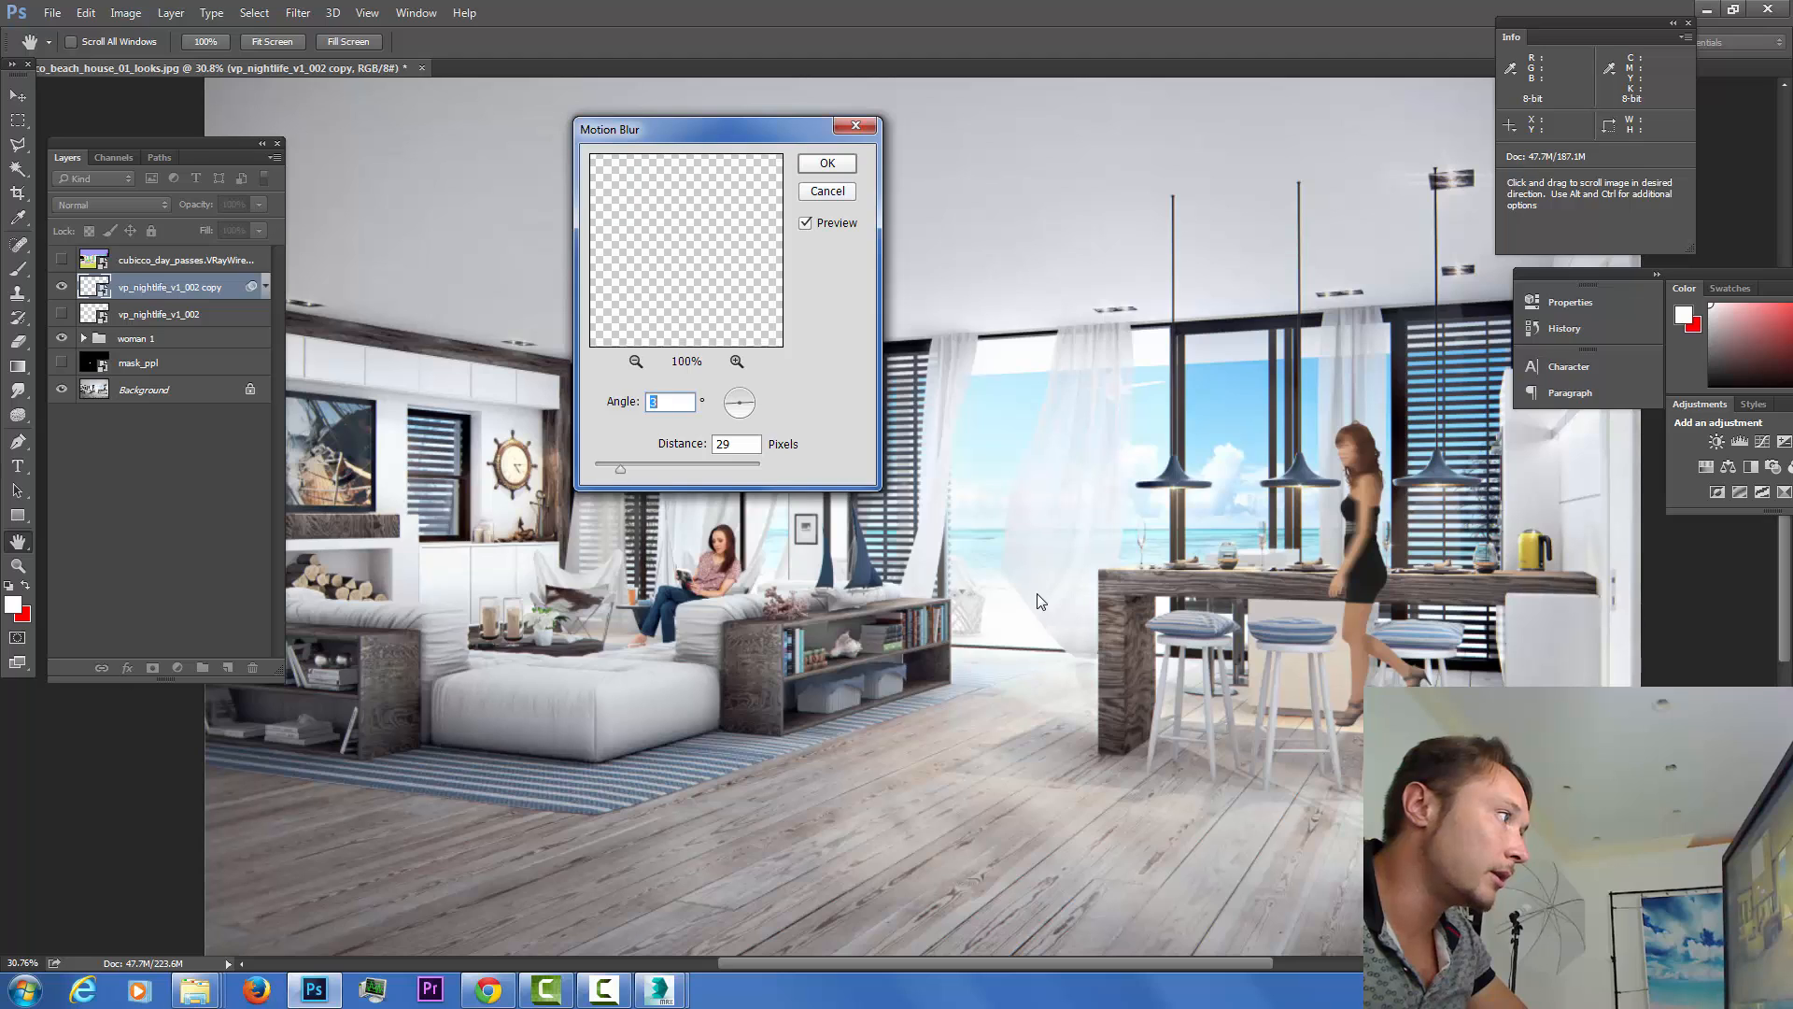
{"action": "left_click", "coordinate": [636, 361]}
{"action": "left_click", "coordinate": [636, 361]}
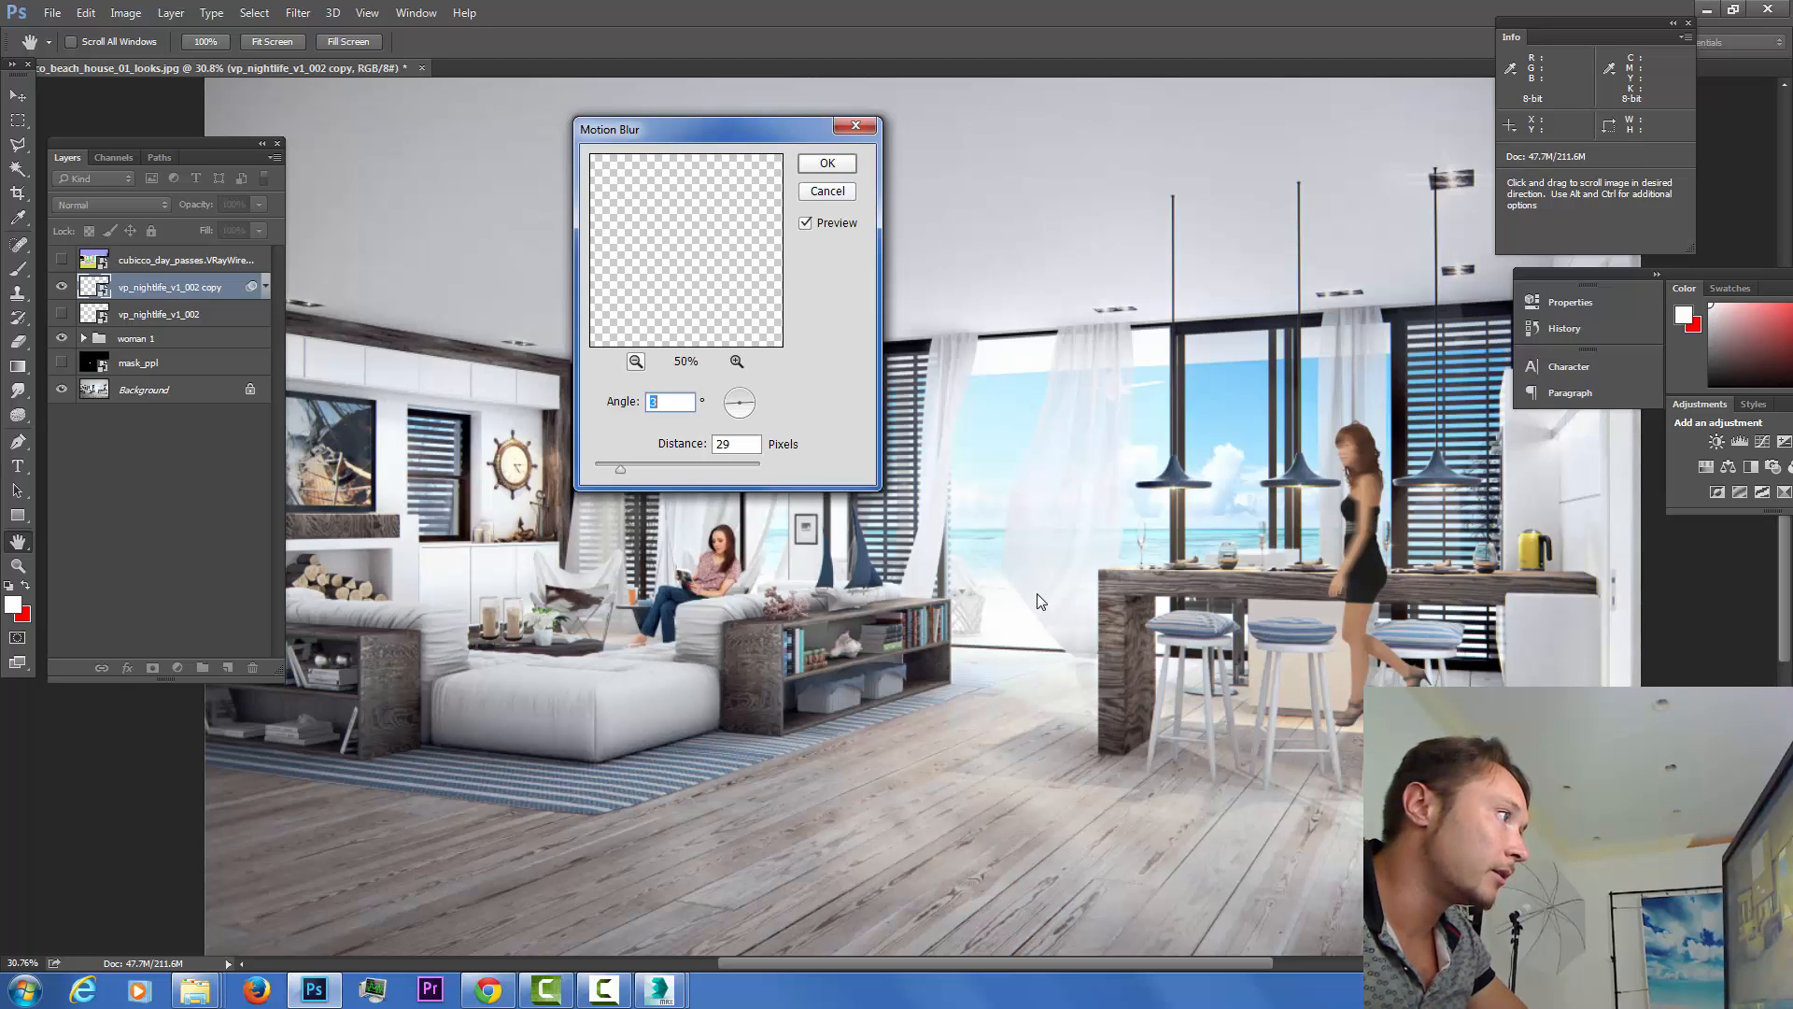
{"action": "left_click", "coordinate": [636, 361]}
{"action": "left_click", "coordinate": [636, 361]}
{"action": "left_click", "coordinate": [636, 361]}
{"action": "left_click", "coordinate": [635, 361]}
{"action": "left_click", "coordinate": [635, 361]}
{"action": "left_click", "coordinate": [636, 362]}
{"action": "left_click_drag", "start_coordinate": [761, 259], "coordinate": [714, 260]}
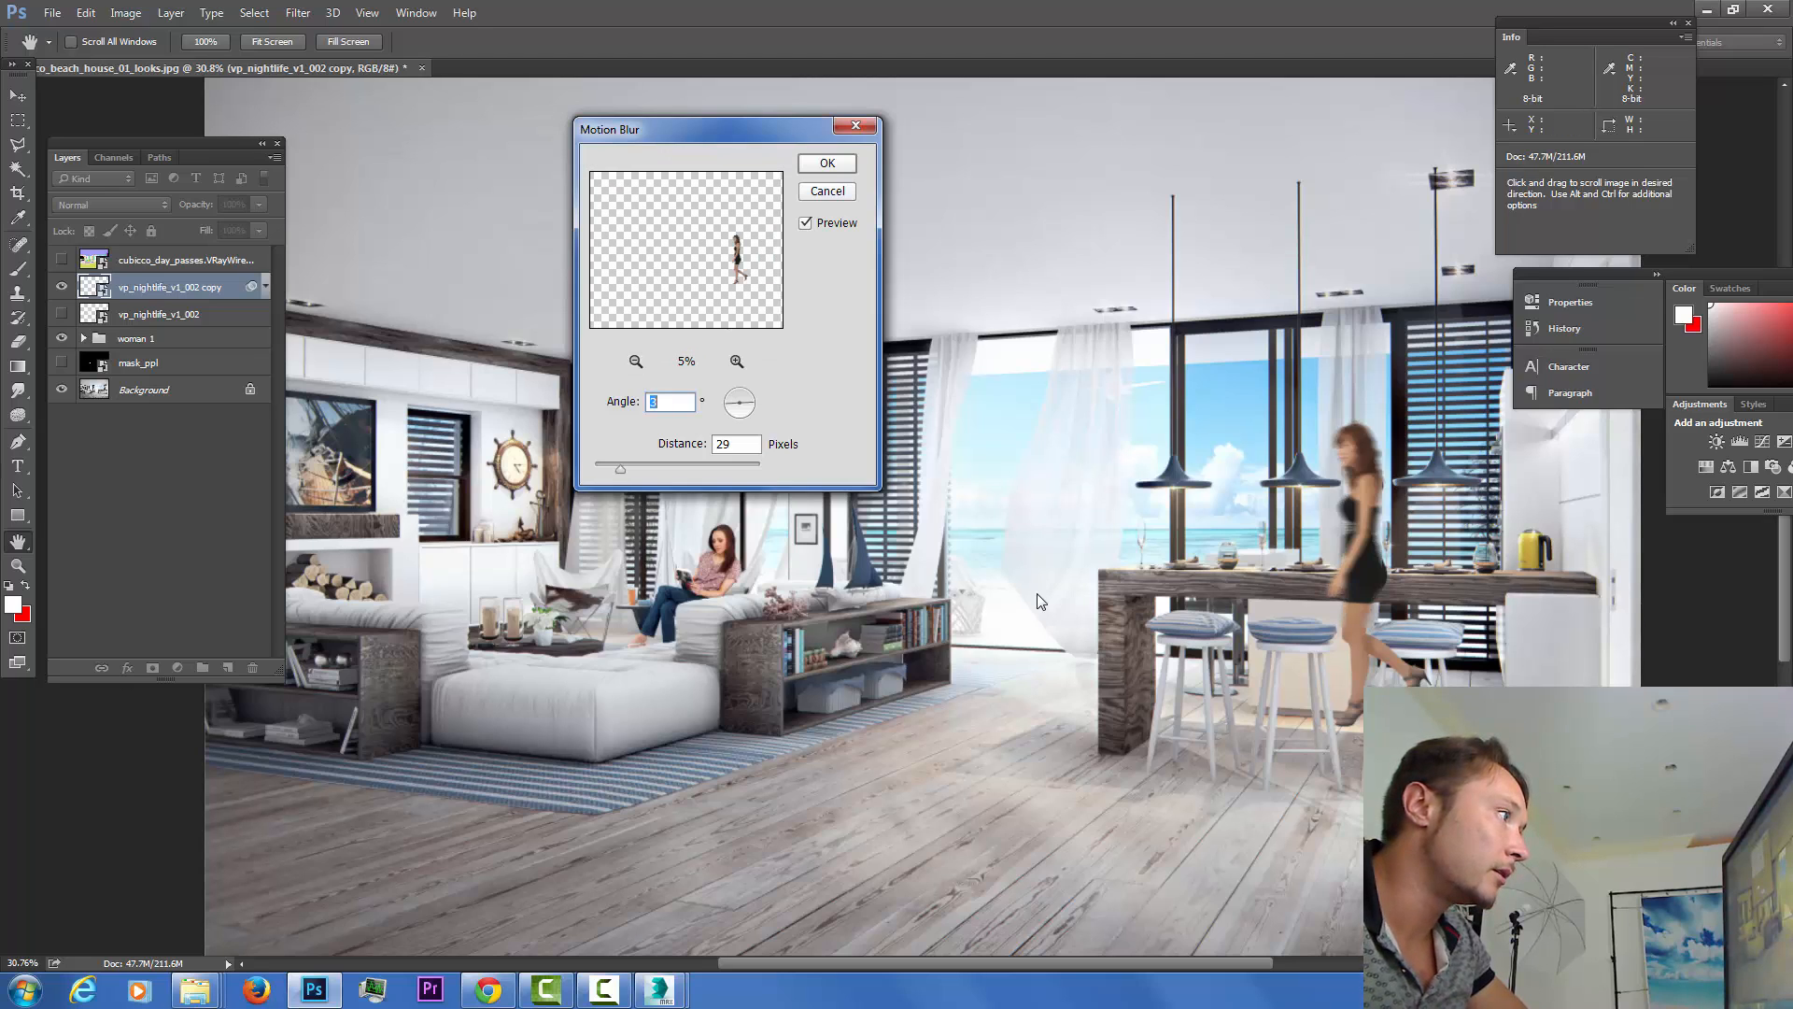
{"action": "left_click", "coordinate": [737, 362]}
{"action": "left_click", "coordinate": [737, 361]}
{"action": "left_click", "coordinate": [737, 361]}
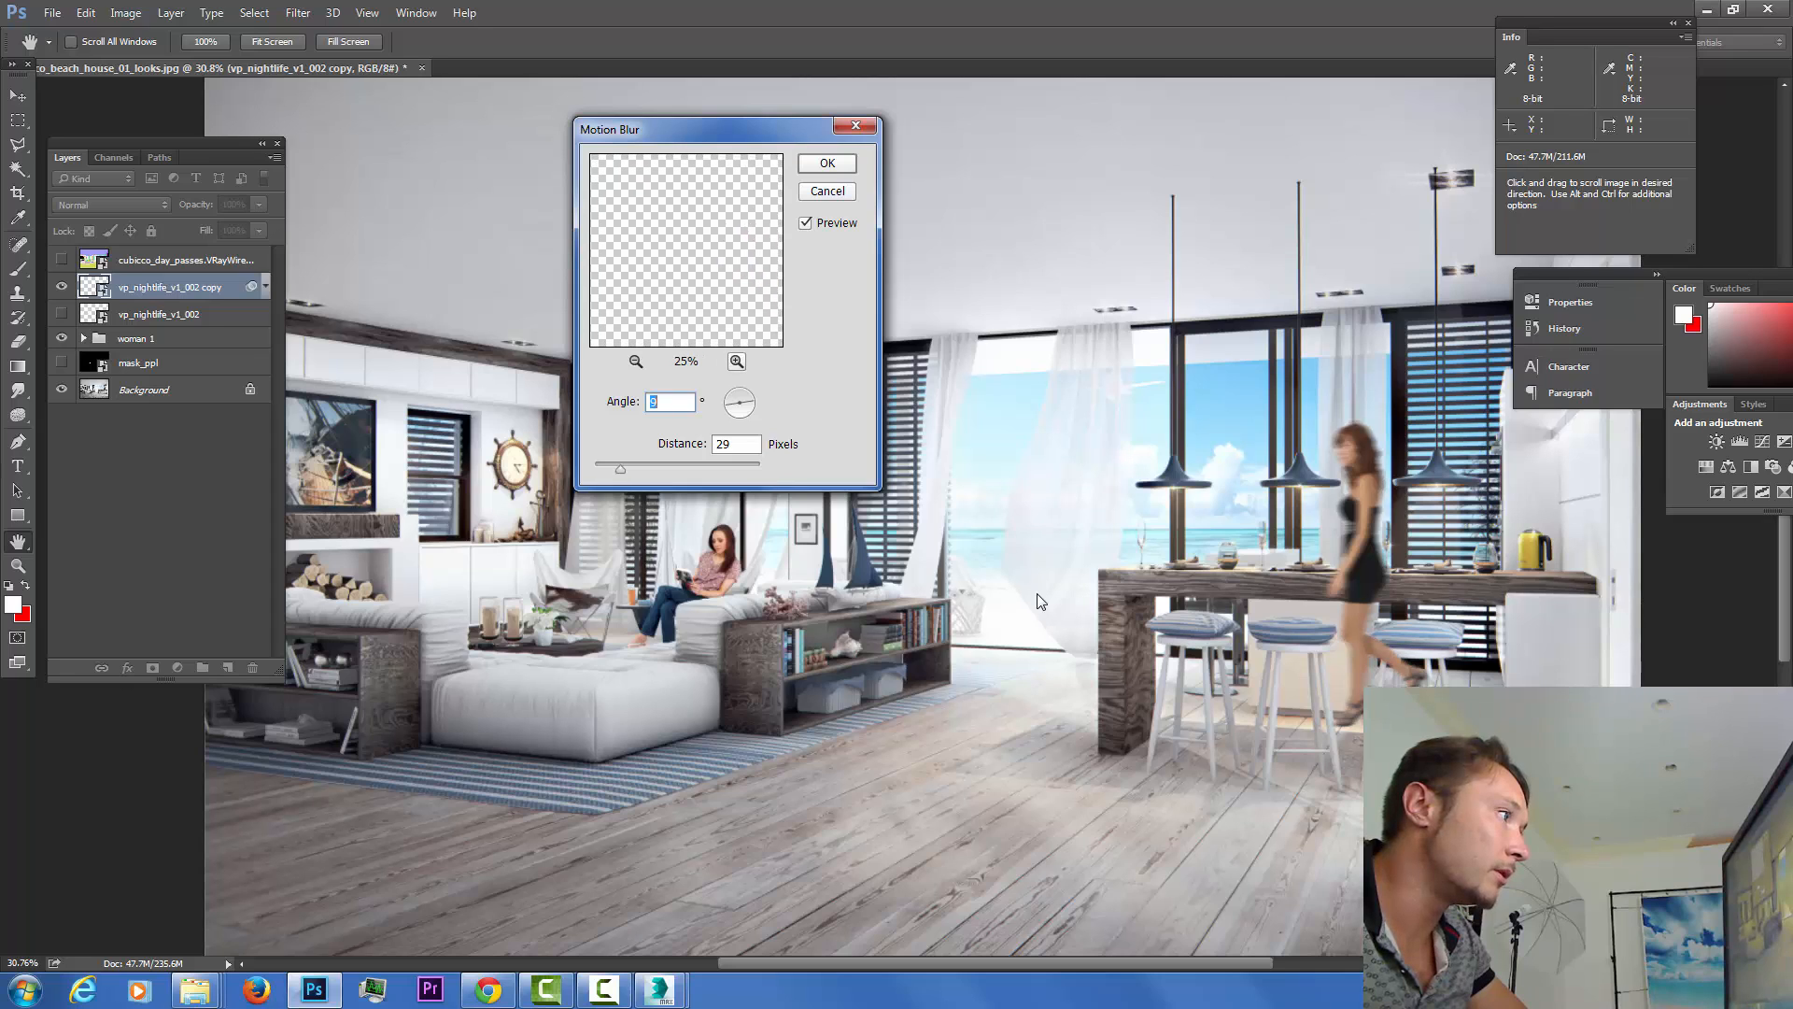
{"action": "left_click", "coordinate": [737, 362]}
{"action": "left_click_drag", "start_coordinate": [616, 252], "coordinate": [762, 278]}
Apply the Motion Blur with a 6° angle and 42-pixel distance, and lower the blurred copy's opacity to 71%.
{"action": "key", "text": "Up"}
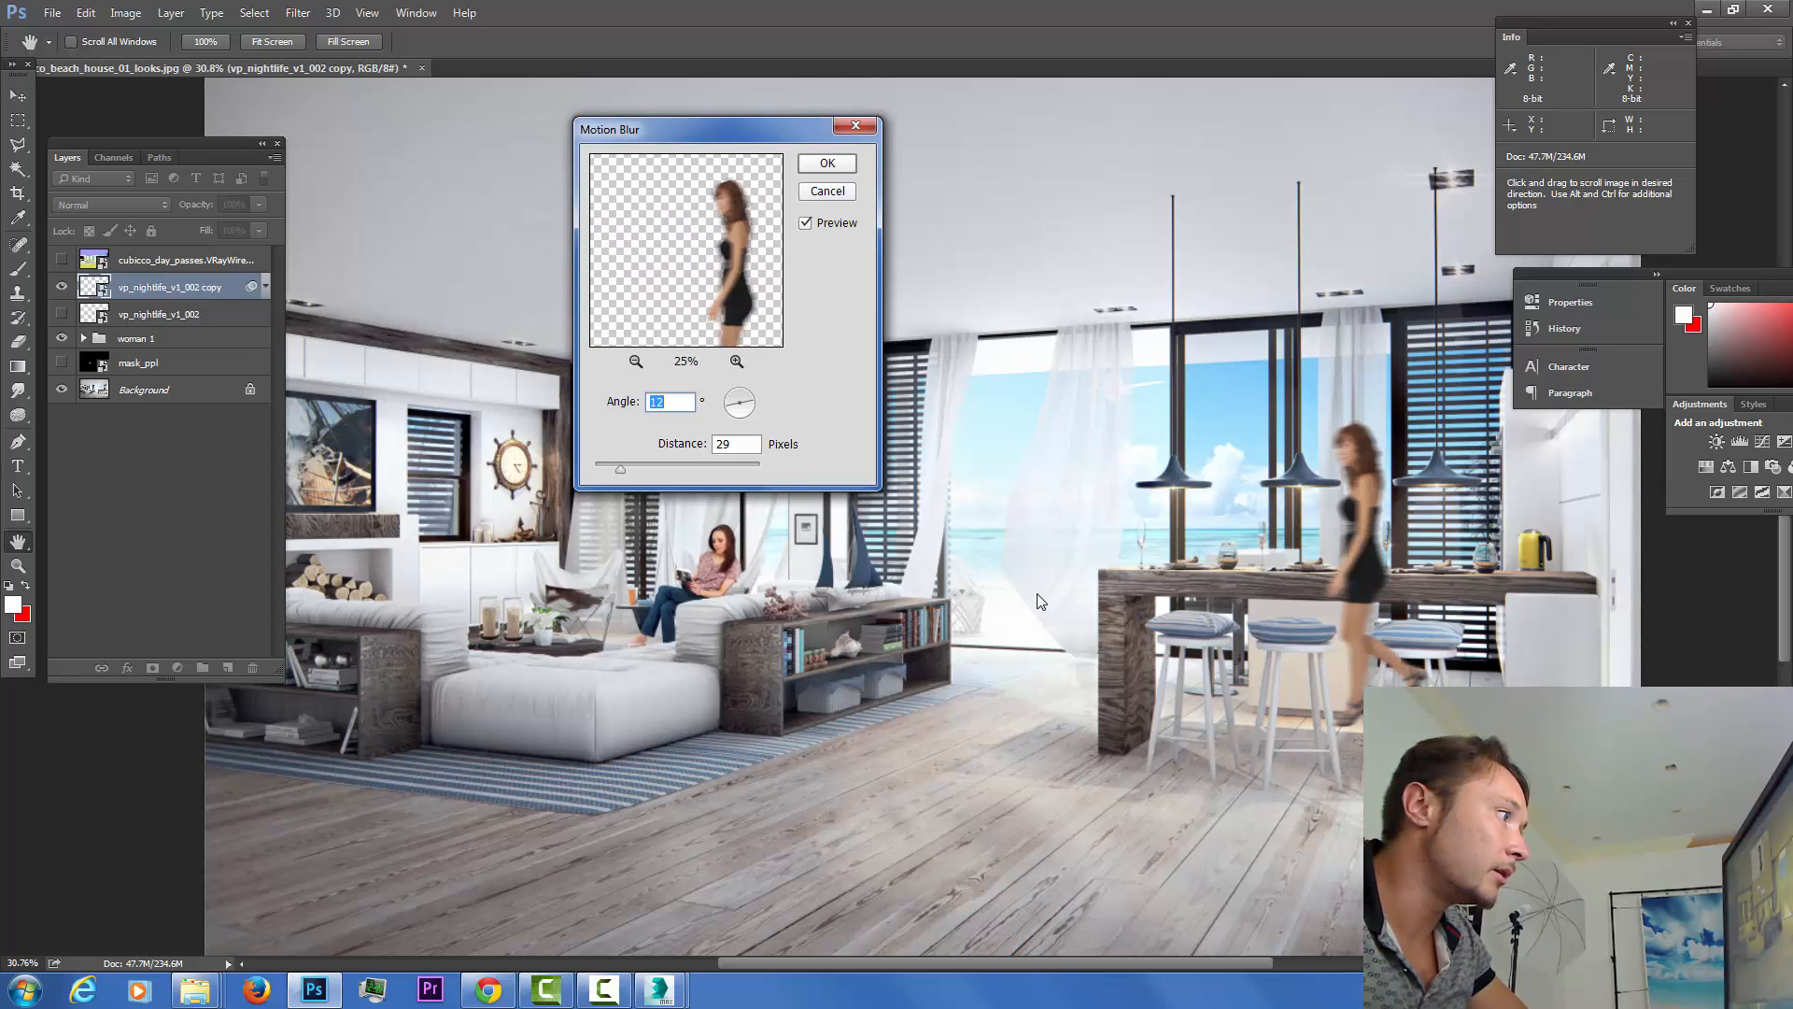
{"action": "key", "text": "Tab"}
{"action": "key", "text": "Up"}
{"action": "key", "text": "Up"}
{"action": "key", "text": "Up"}
{"action": "key", "text": "Up"}
{"action": "key", "text": "Up"}
{"action": "key", "text": "Up"}
{"action": "key", "text": "Up"}
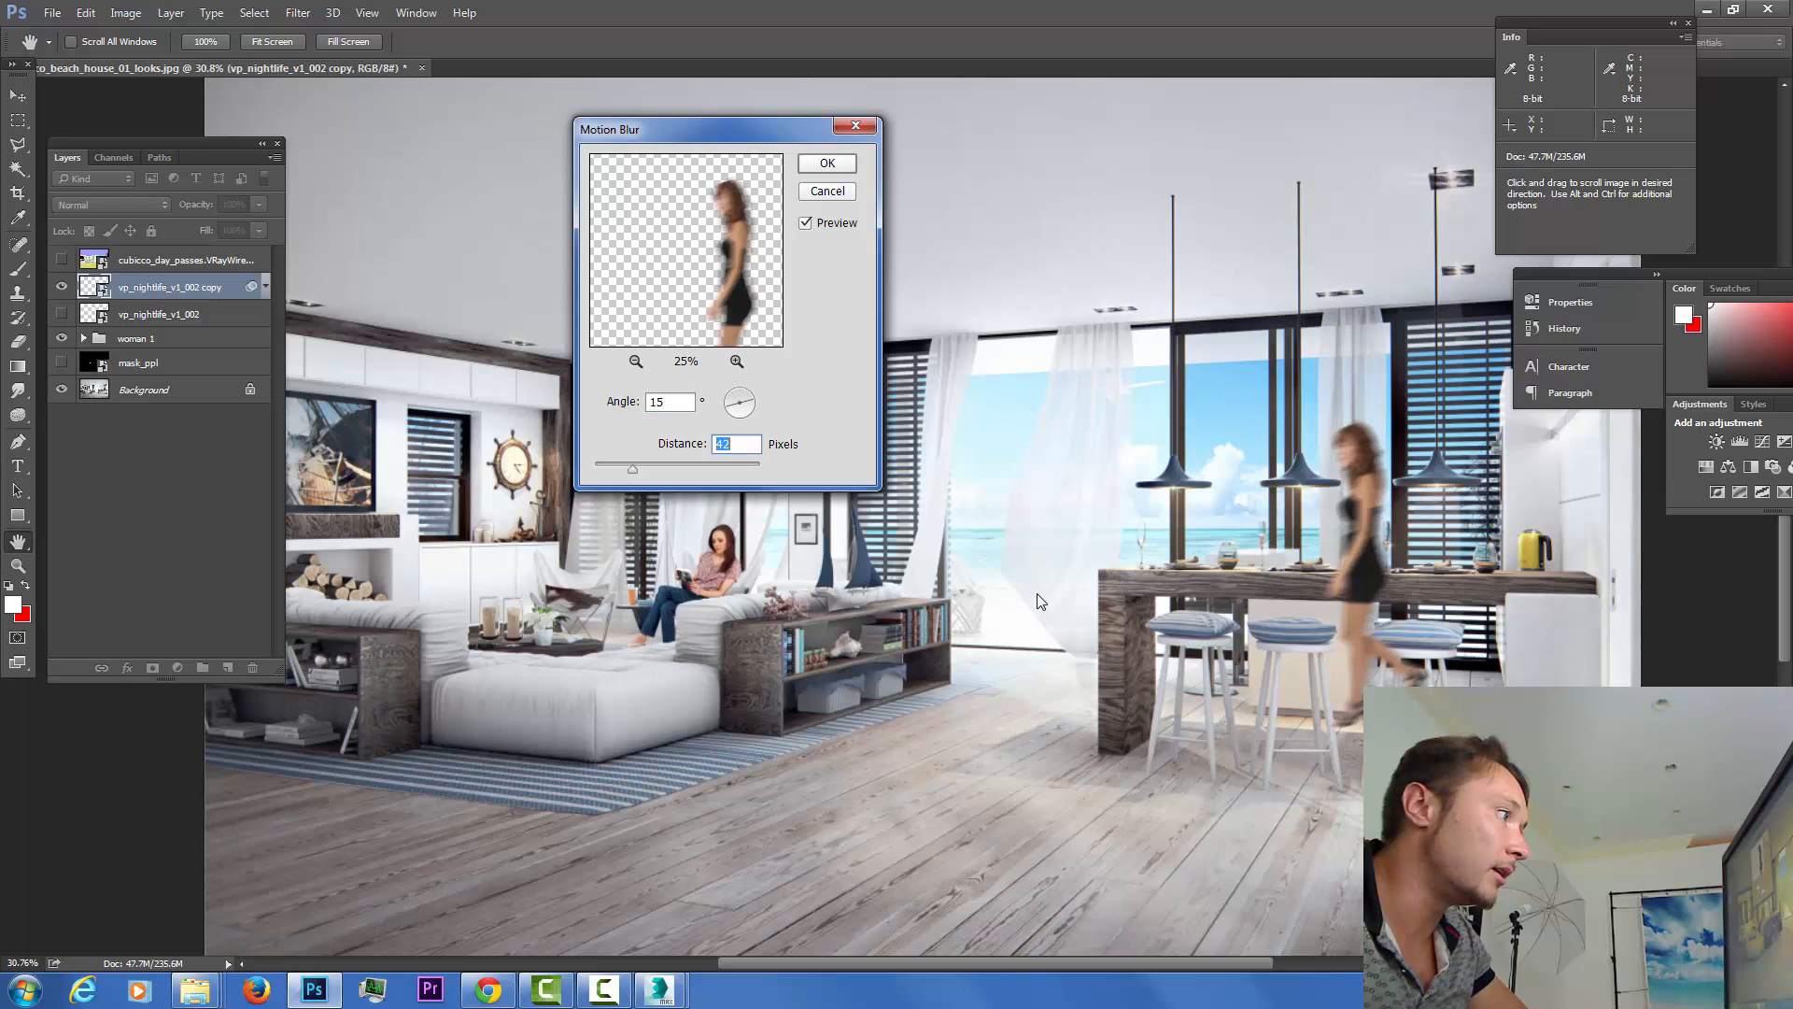
{"action": "left_click_drag", "start_coordinate": [709, 252], "coordinate": [635, 252]}
{"action": "left_click", "coordinate": [737, 362]}
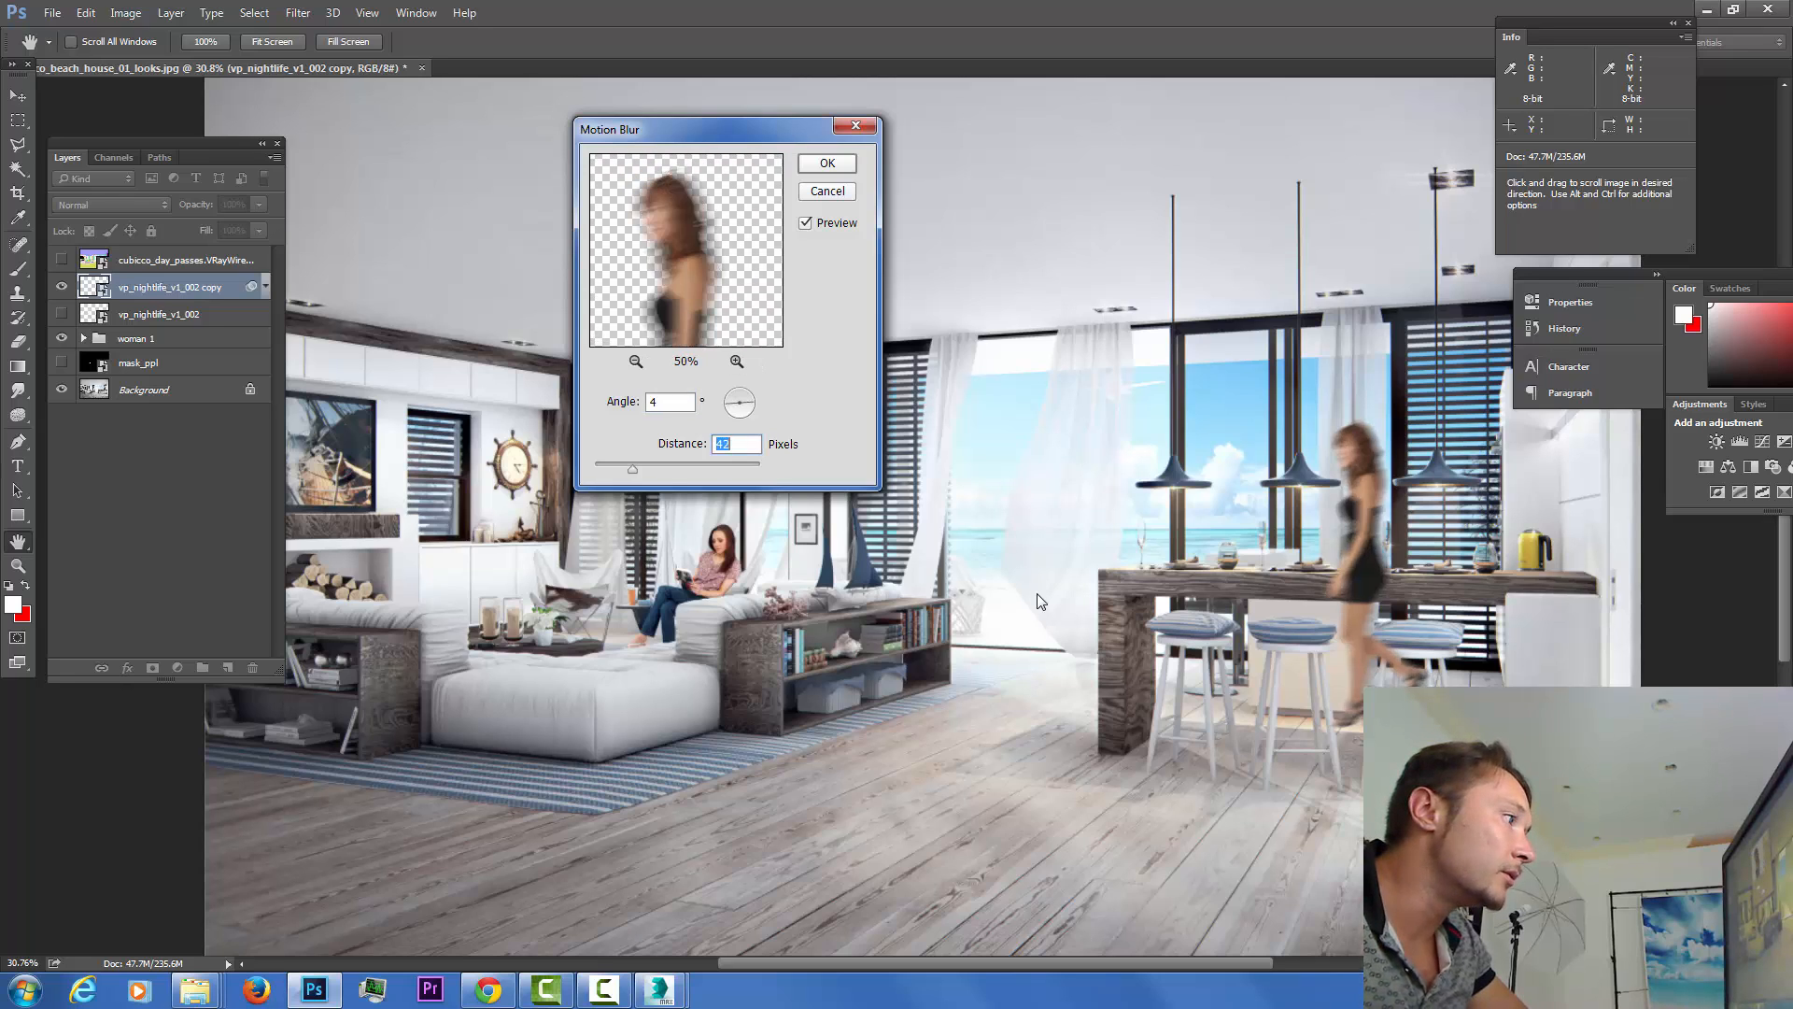
{"action": "key", "text": "shift+Tab"}
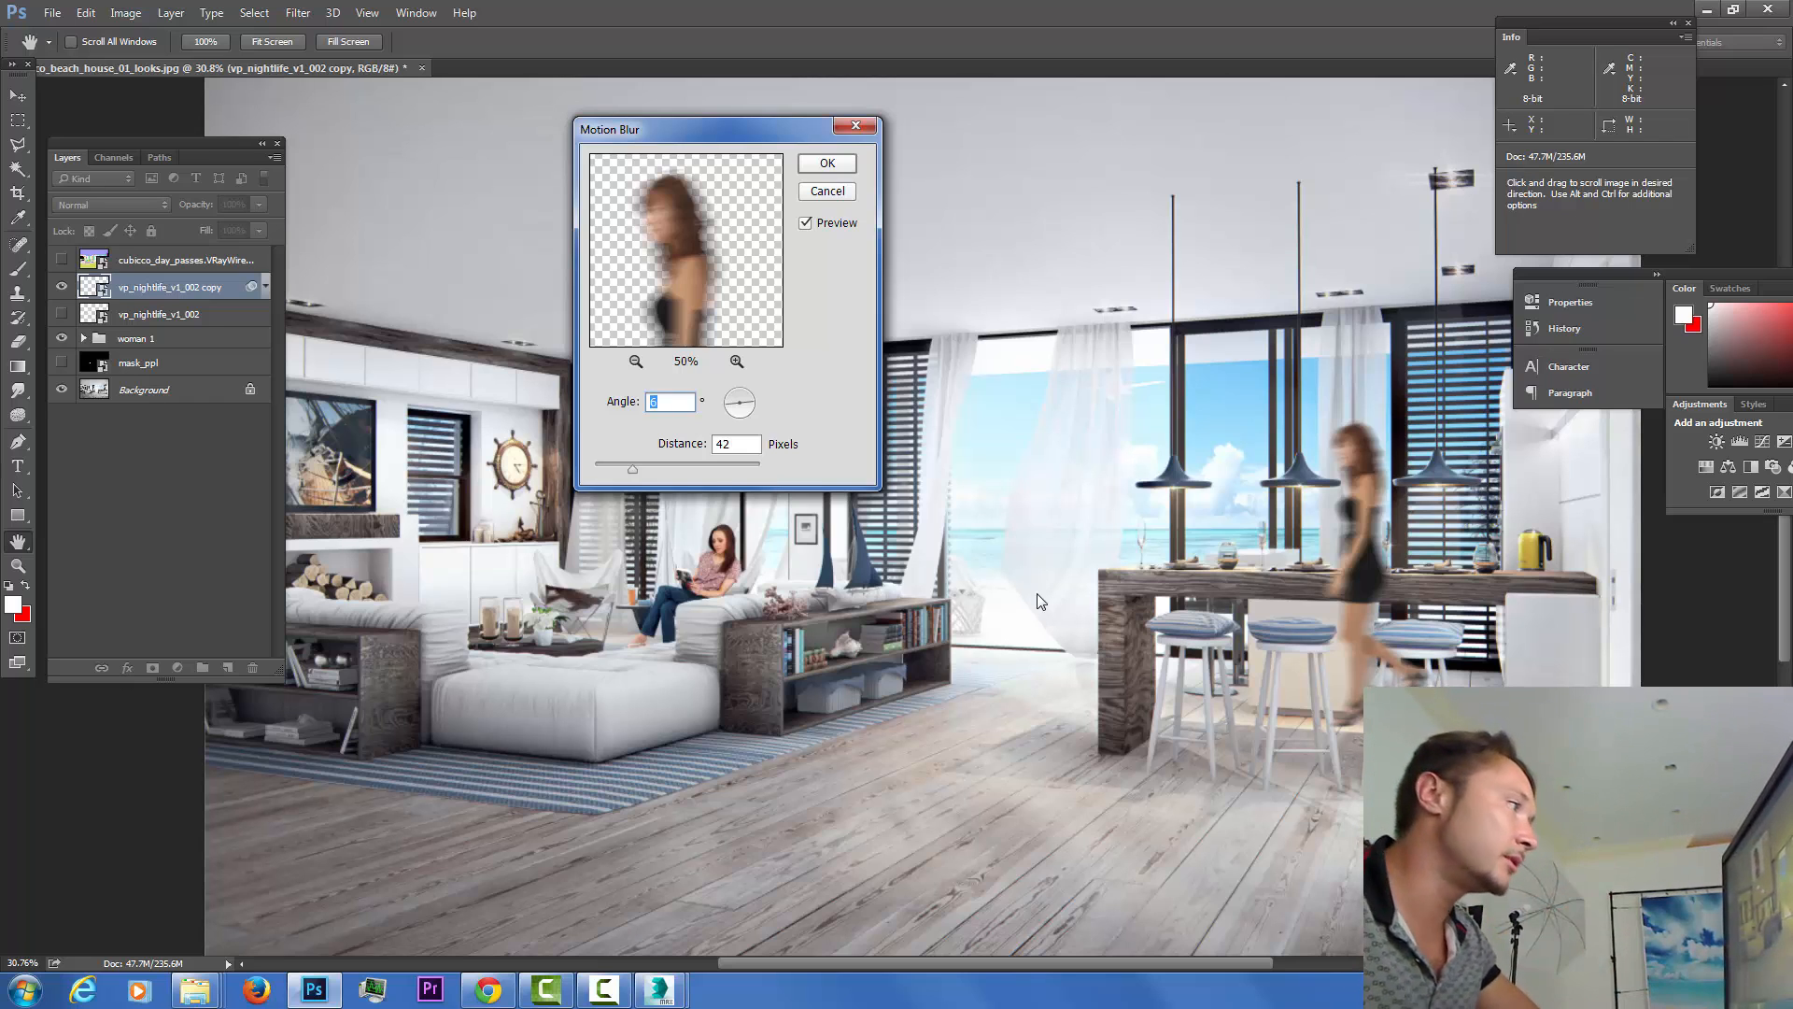
{"action": "key", "text": "Return"}
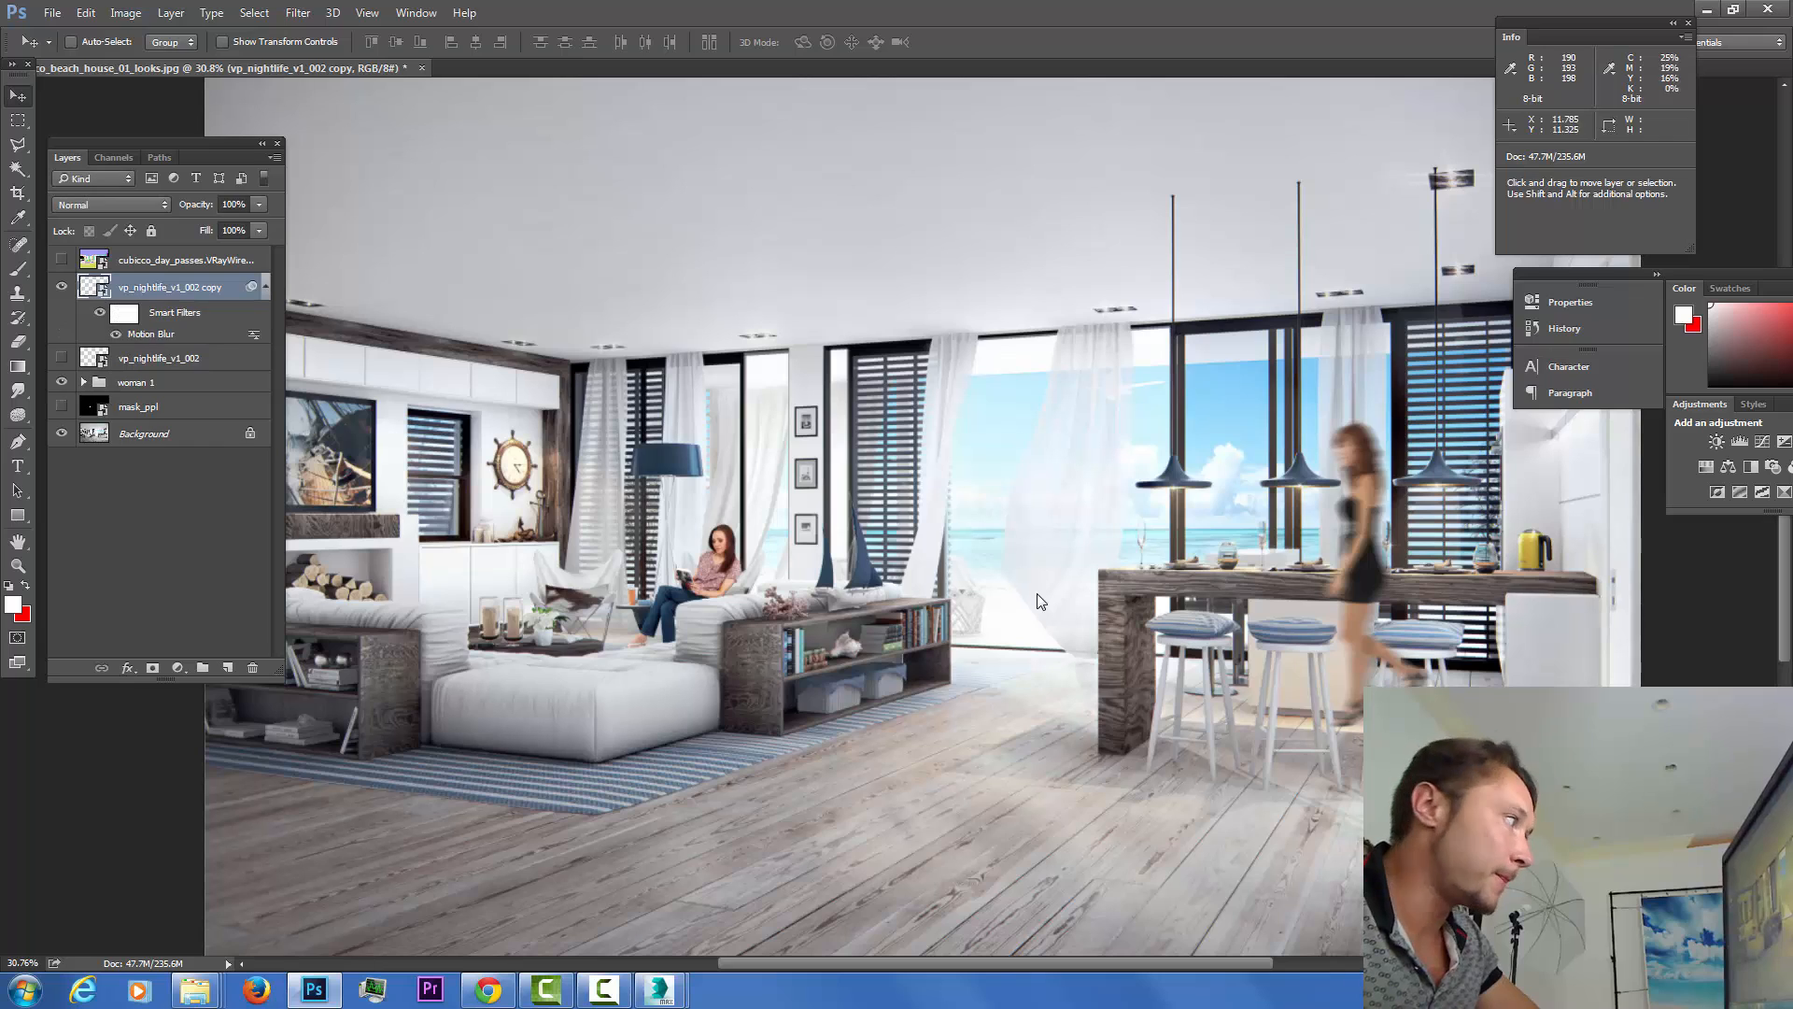
{"action": "mouse_move", "coordinate": [212, 225]}
{"action": "left_mouse_down"}
{"action": "mouse_move", "coordinate": [258, 225]}
{"action": "mouse_move", "coordinate": [231, 225]}
{"action": "left_mouse_up"}
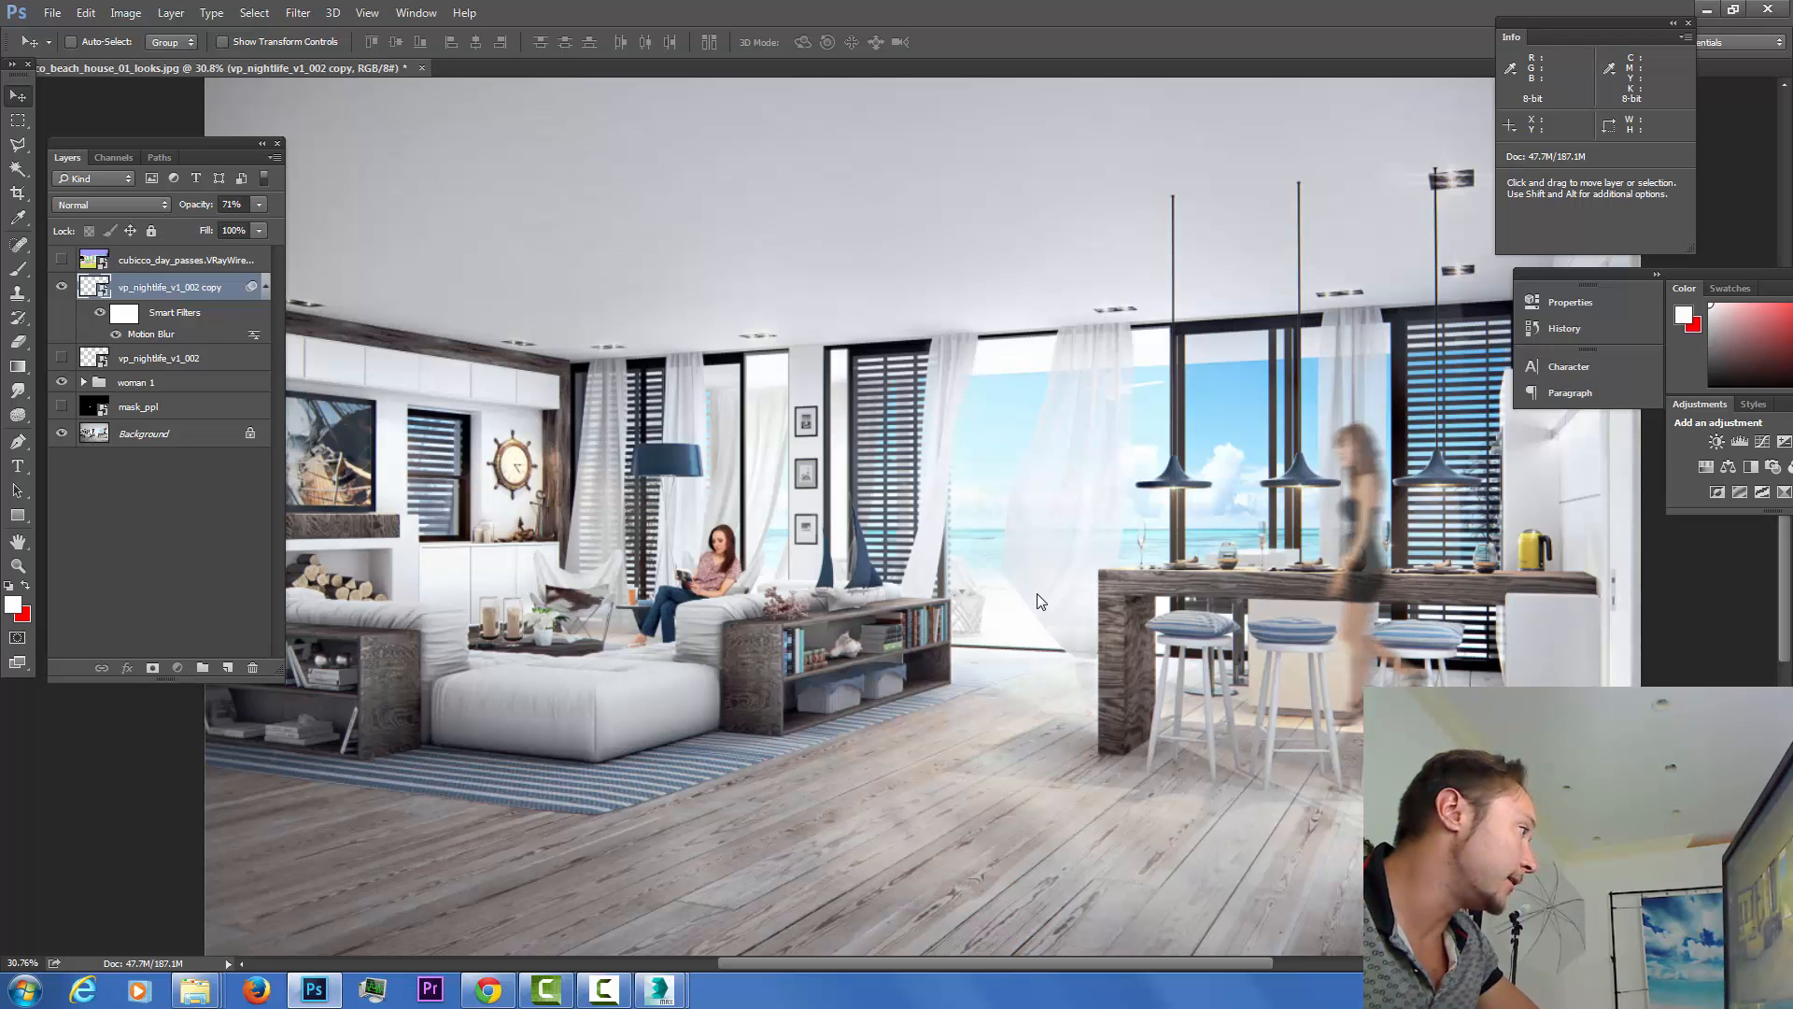
Duplicate the hidden vp_nightlife_v1_002 layer, place the duplicate above the blurred copy, and make it visible.
{"action": "left_click", "coordinate": [159, 358]}
{"action": "left_click_drag", "start_coordinate": [158, 358], "coordinate": [226, 667]}
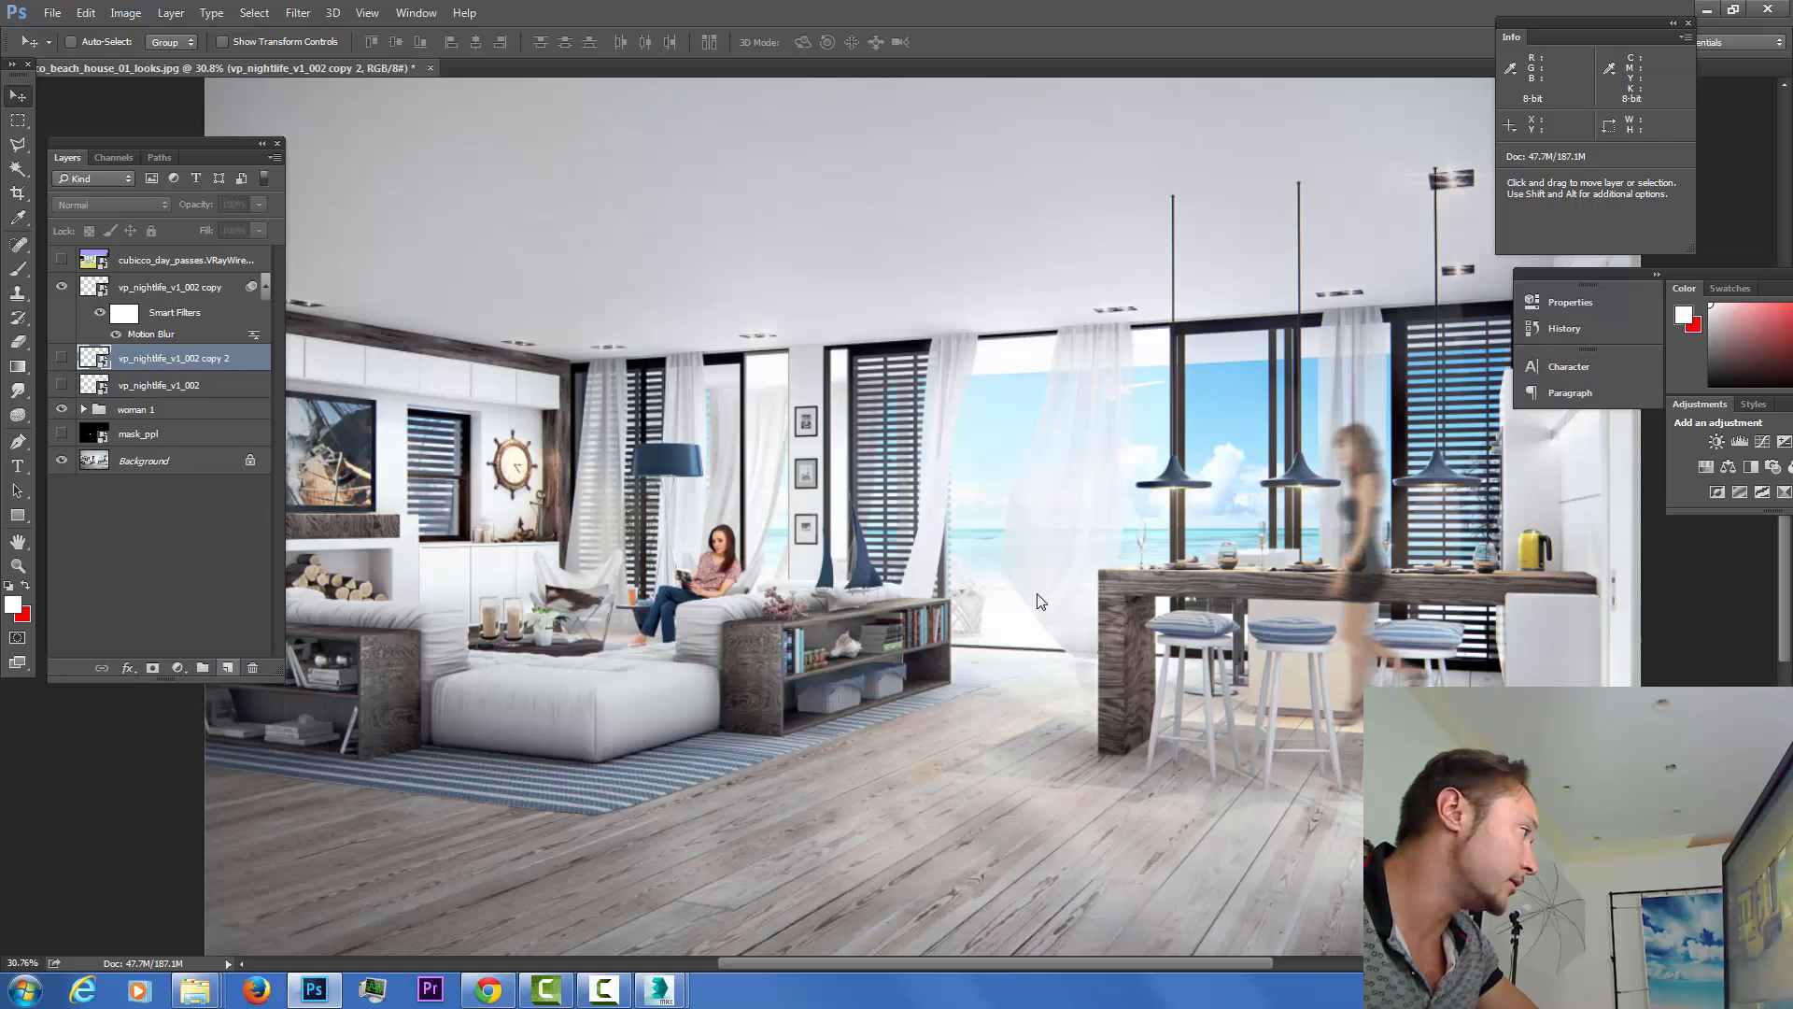
{"action": "left_click_drag", "start_coordinate": [159, 358], "coordinate": [159, 274]}
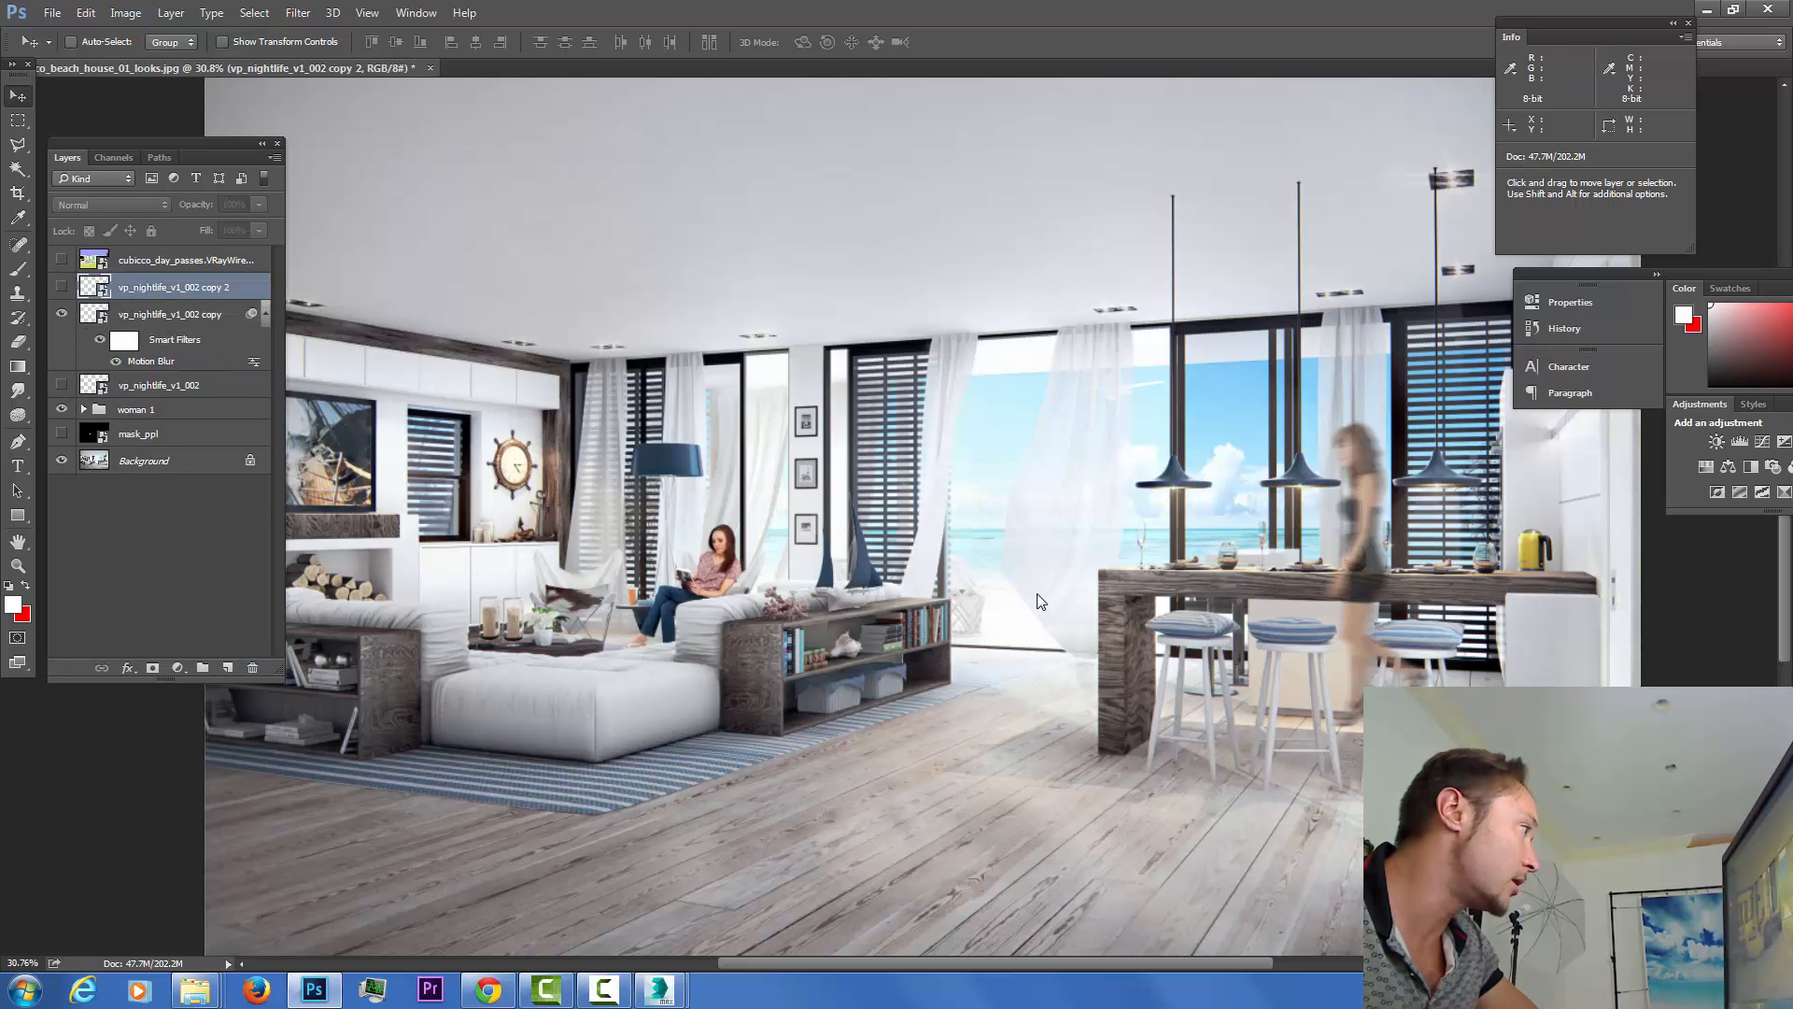
{"action": "left_click", "coordinate": [61, 286]}
Hide the vp_nightlife_v1_002 copy layer and start a Motion Blur on the vp_nightlife_v1_002 copy 2 layer.
{"action": "left_click", "coordinate": [298, 12]}
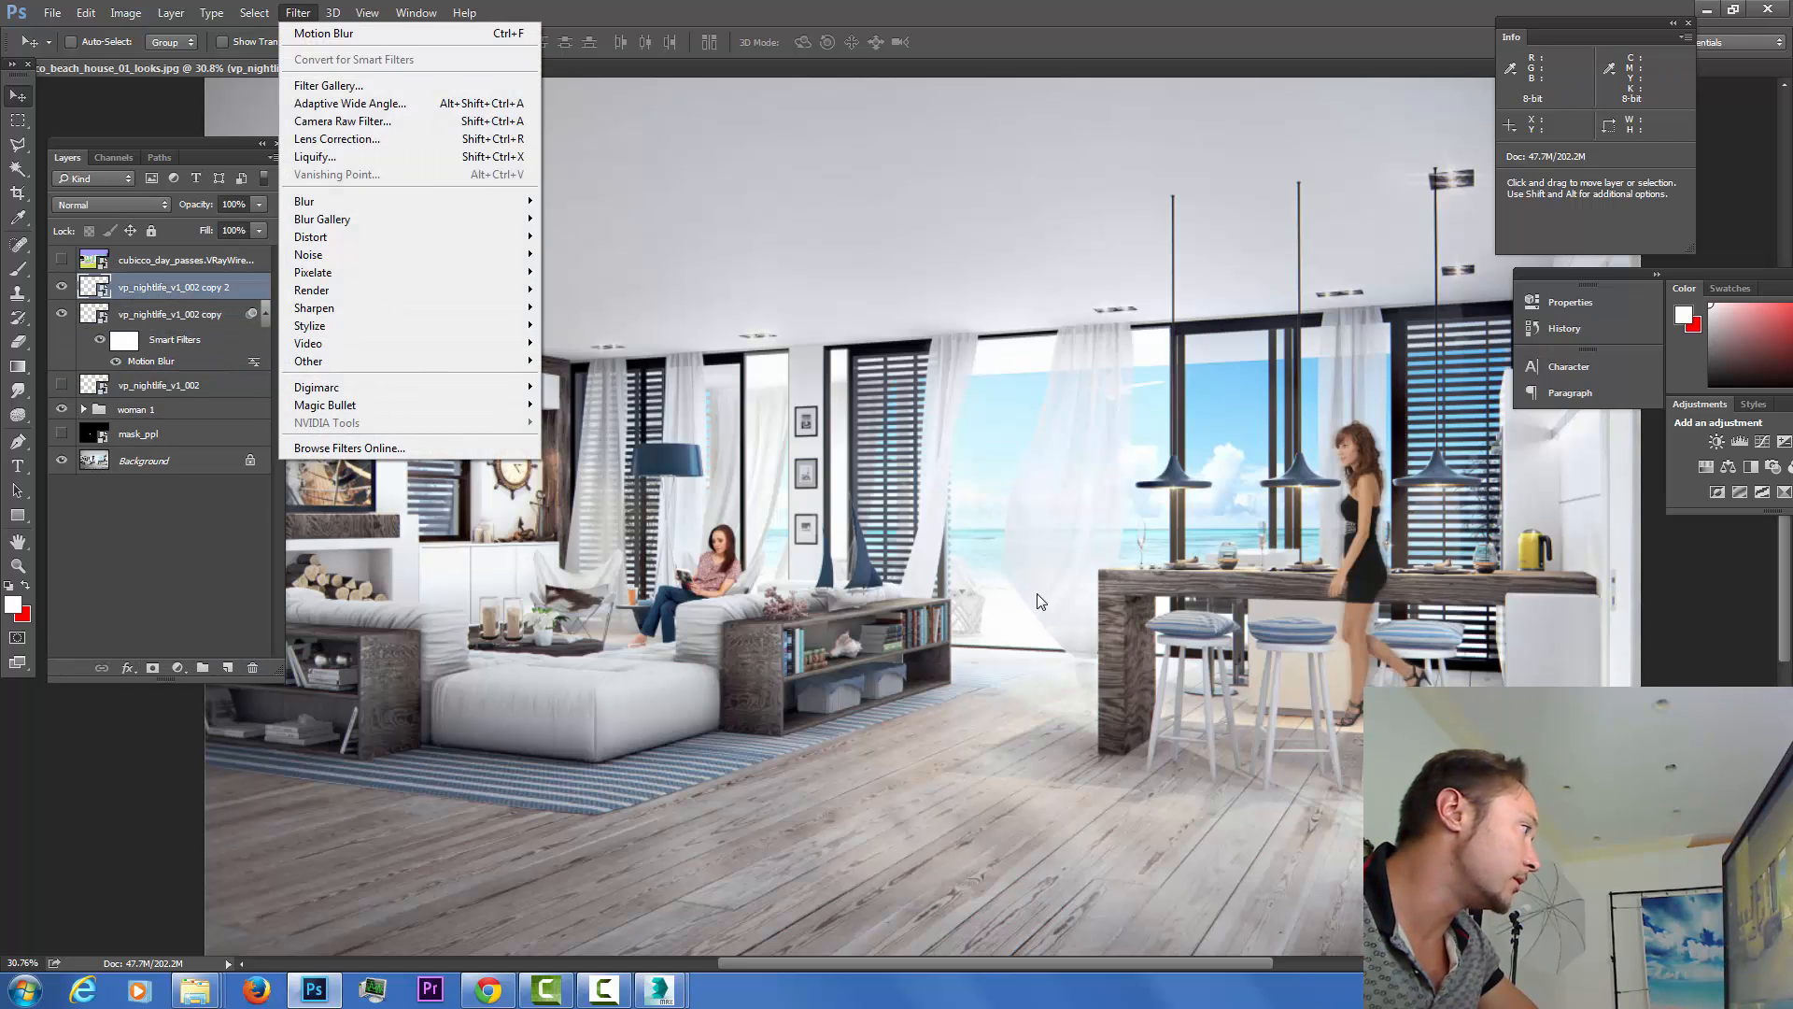
{"action": "left_click", "coordinate": [62, 314]}
{"action": "left_click", "coordinate": [298, 12]}
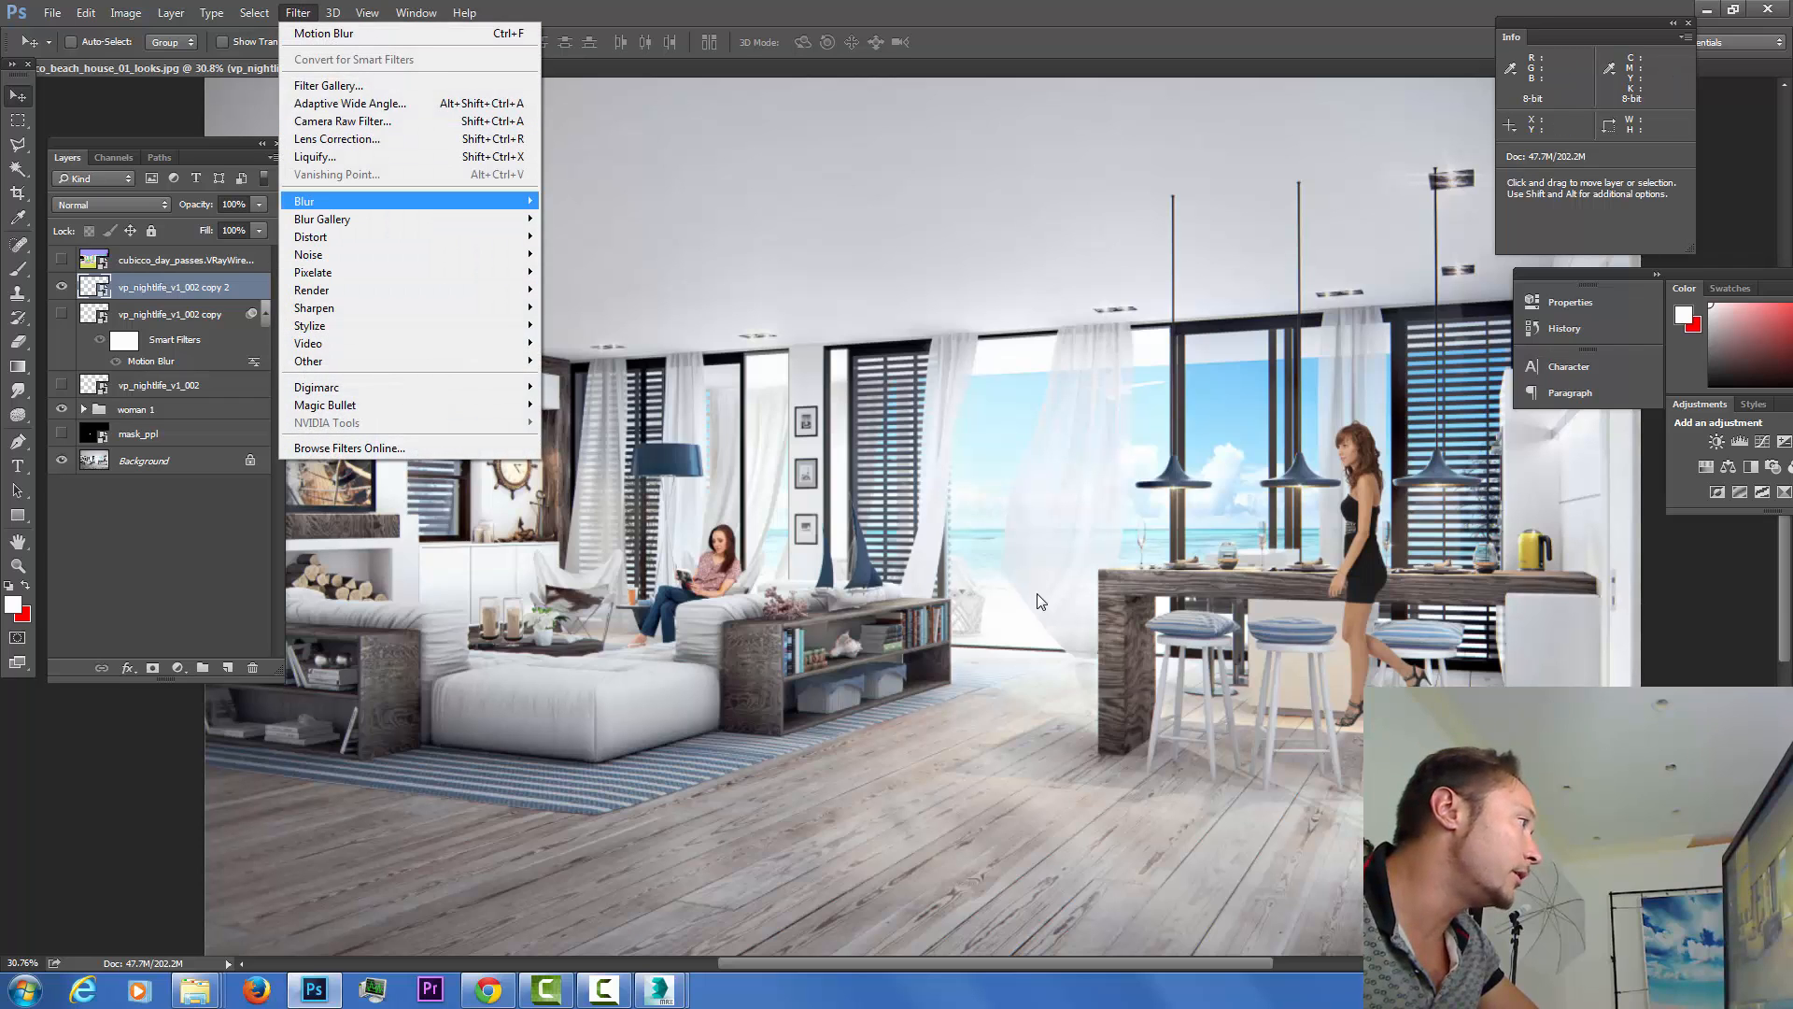
{"action": "mouse_move", "coordinate": [402, 202]}
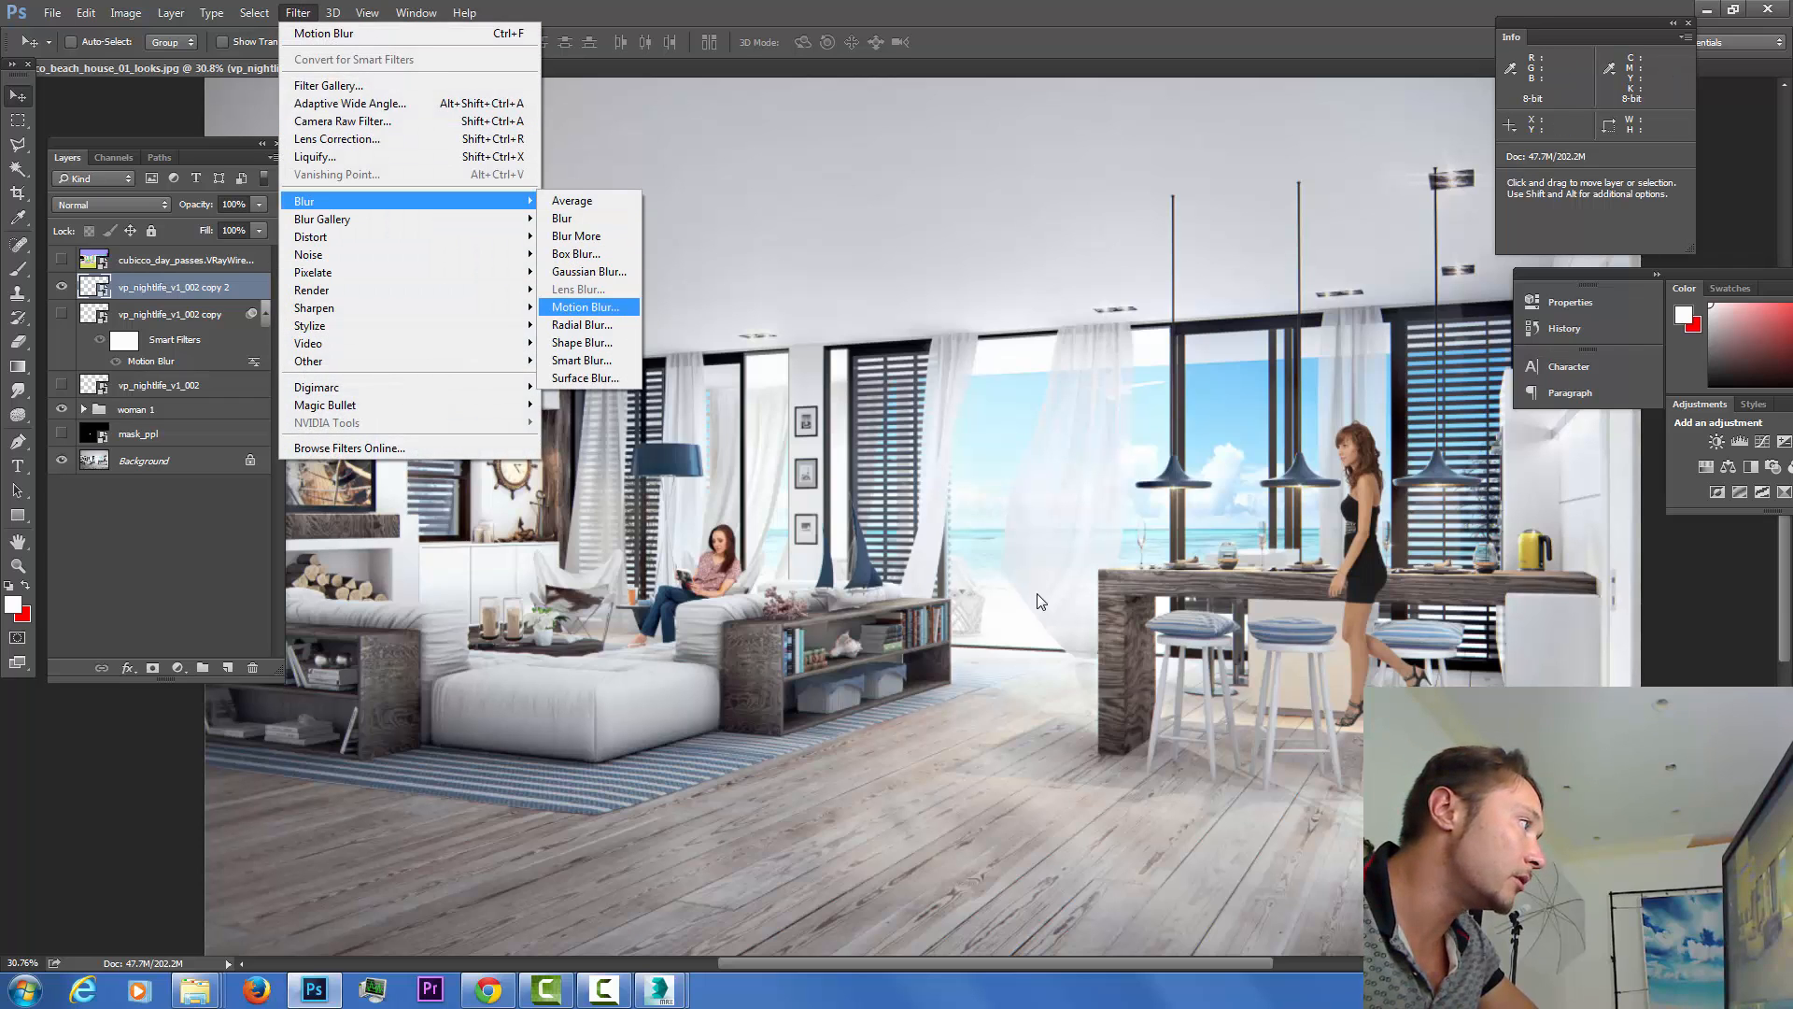
{"action": "left_click", "coordinate": [585, 307]}
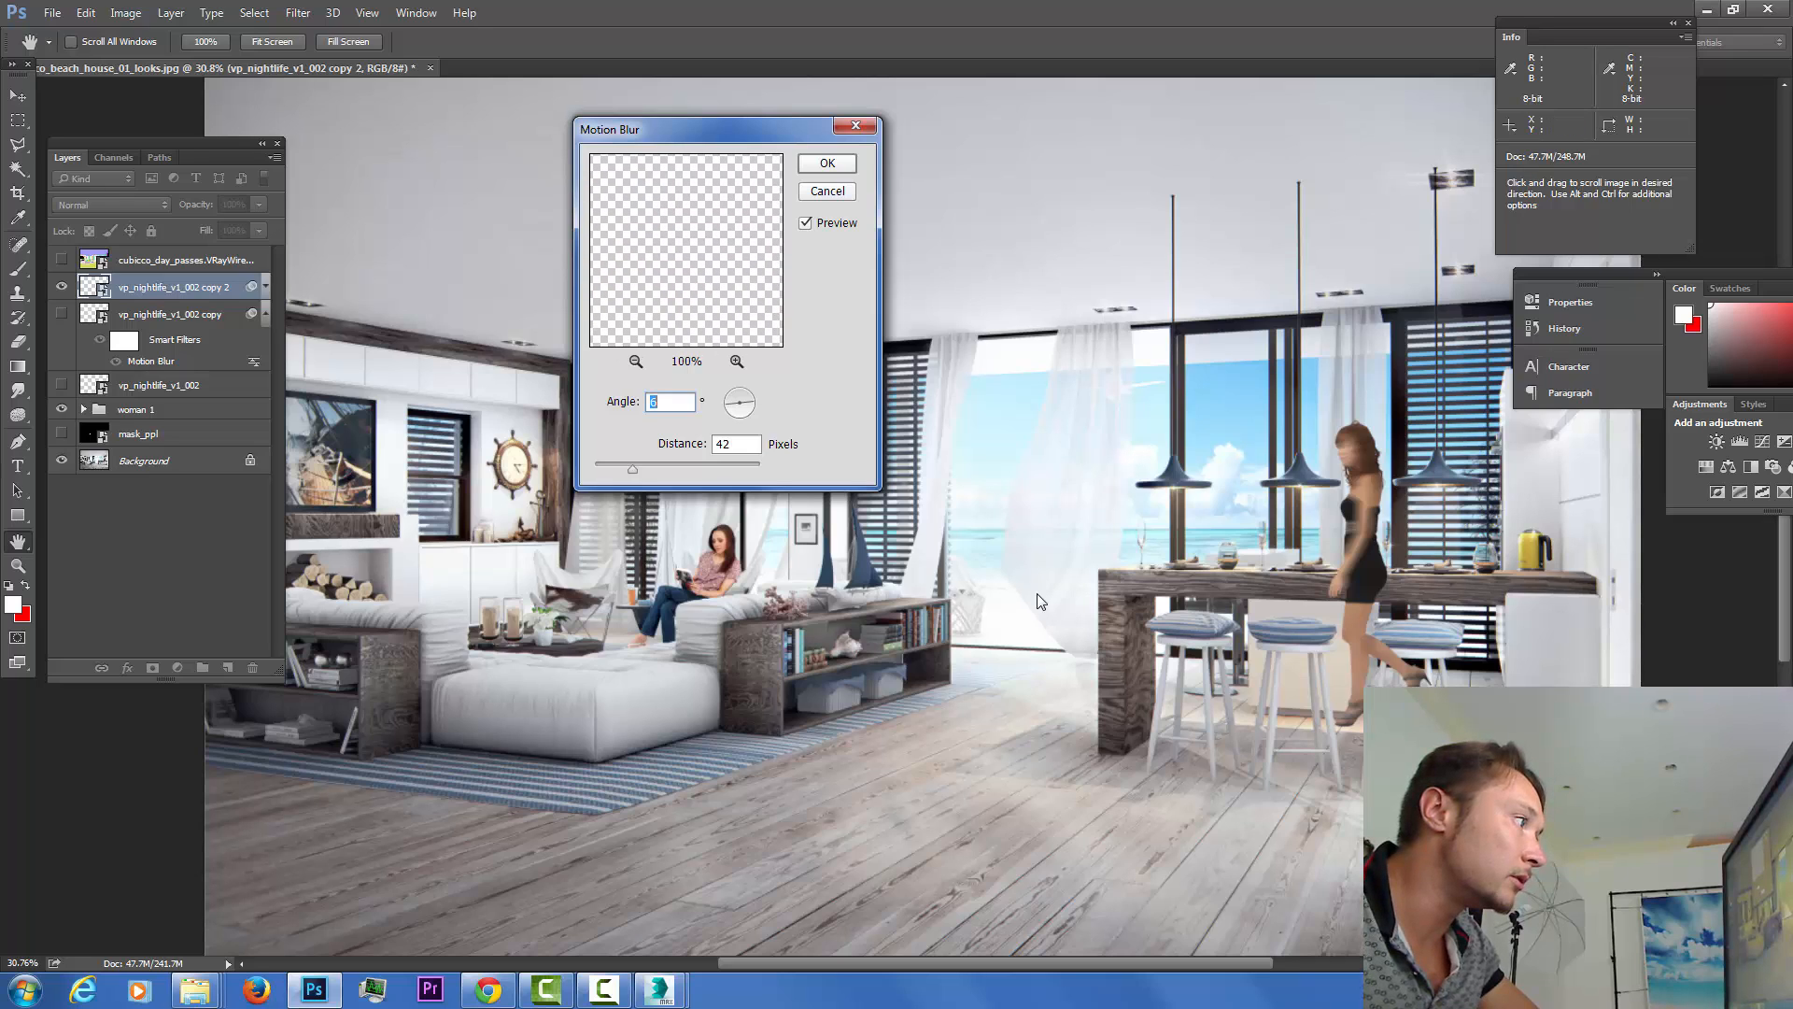
Bring the woman into the filter preview at 33% and apply the Motion Blur with a 6° angle and 111-pixel distance.
{"action": "left_click", "coordinate": [636, 361]}
{"action": "left_click", "coordinate": [636, 362]}
{"action": "left_click", "coordinate": [636, 361]}
{"action": "left_click", "coordinate": [636, 361]}
{"action": "left_click", "coordinate": [636, 362]}
{"action": "left_click", "coordinate": [636, 362]}
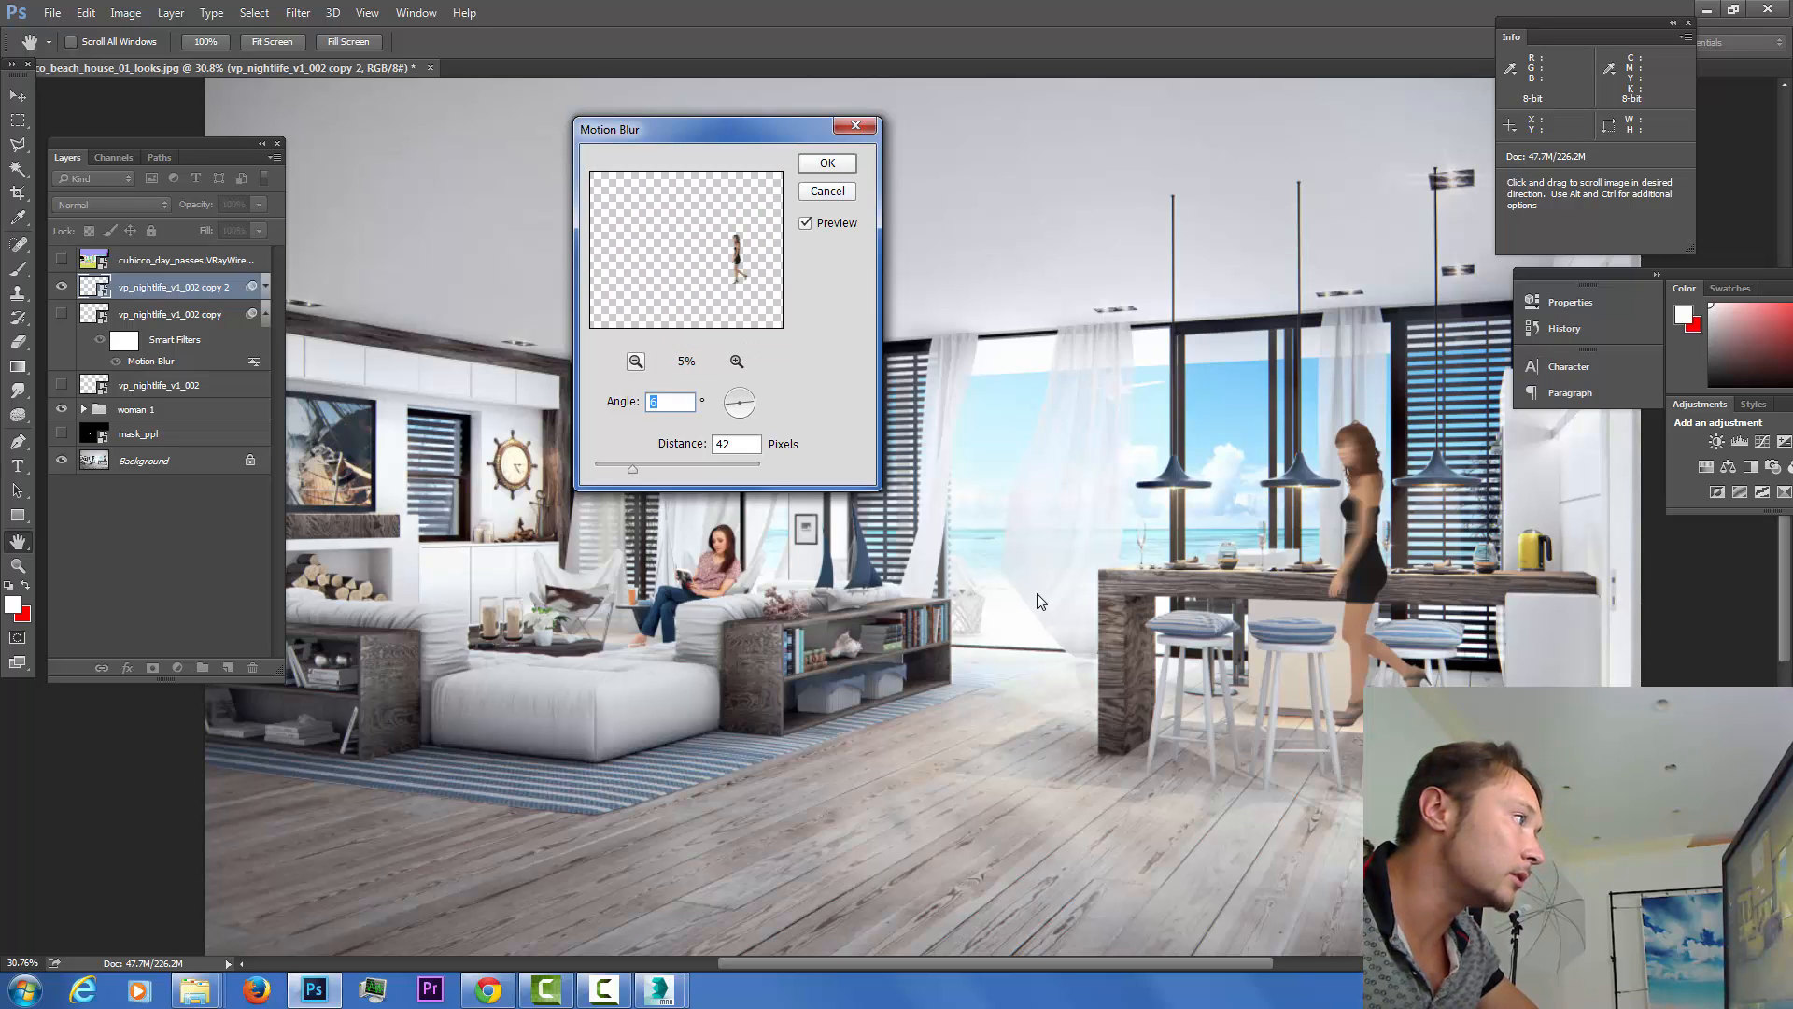
{"action": "left_click", "coordinate": [737, 361]}
{"action": "left_click", "coordinate": [737, 361]}
{"action": "left_click", "coordinate": [737, 361]}
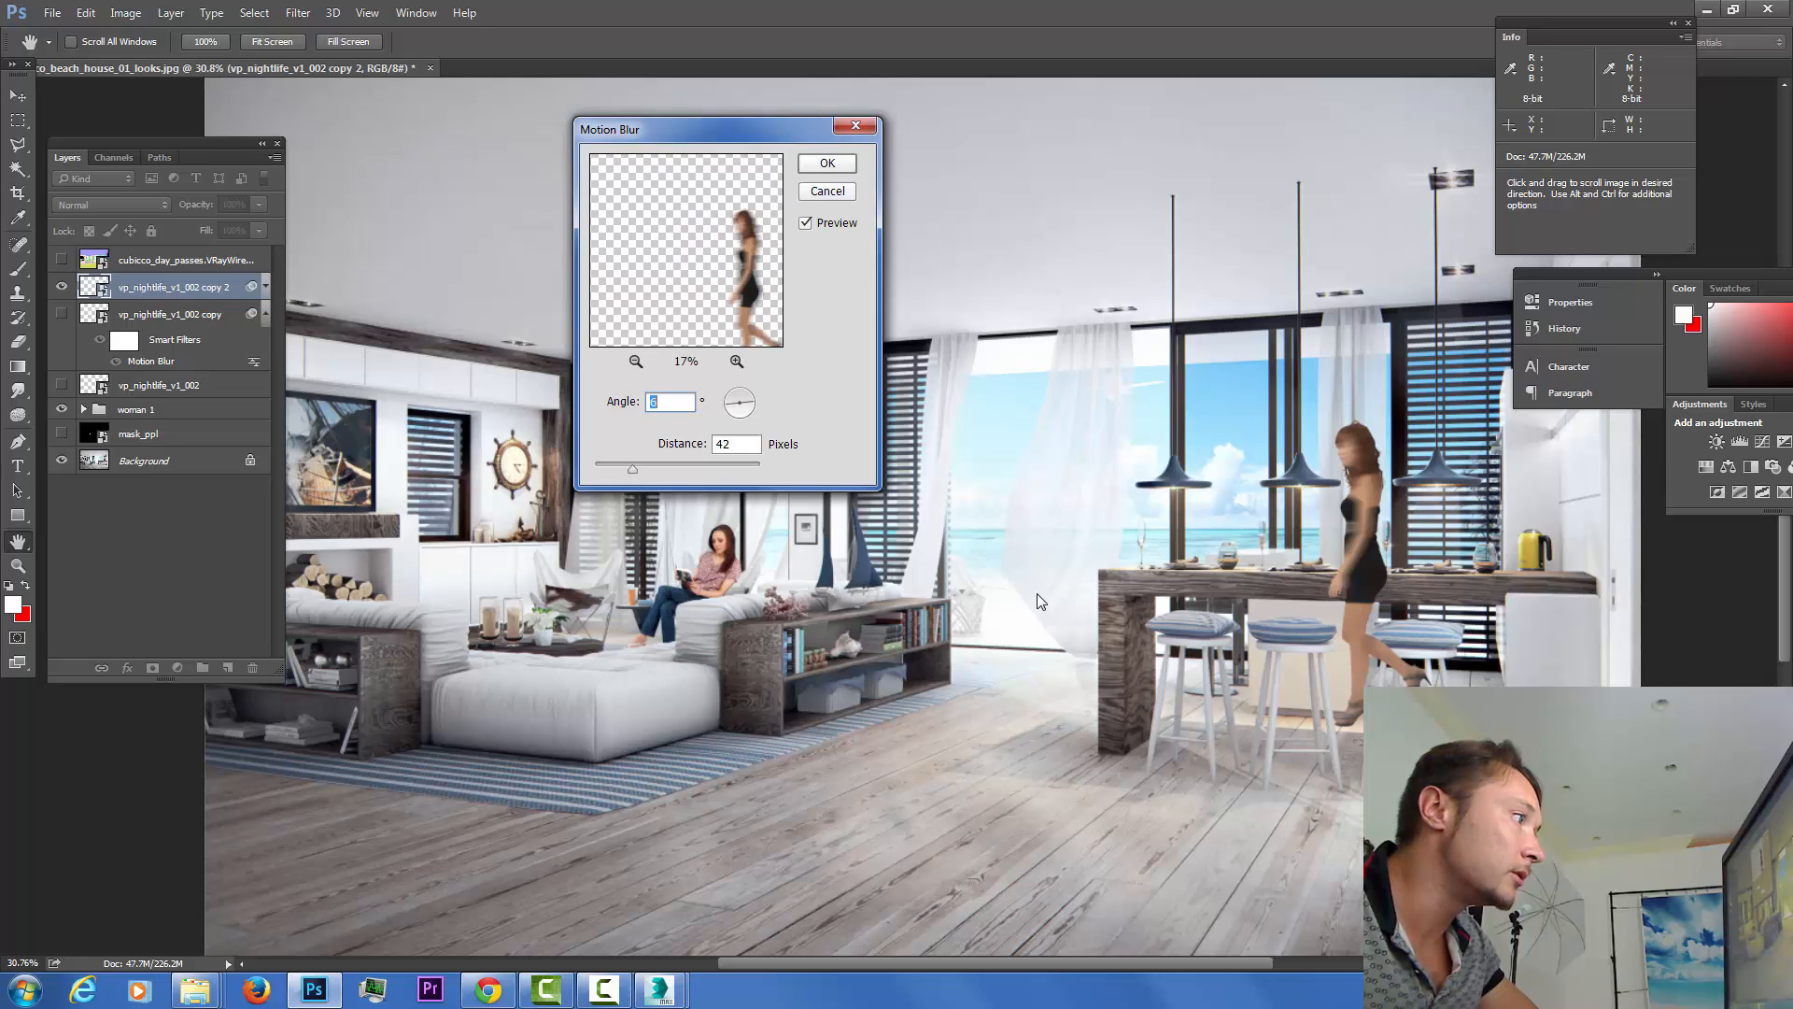
{"action": "left_click", "coordinate": [737, 362]}
{"action": "left_click", "coordinate": [737, 361]}
{"action": "left_click_drag", "start_coordinate": [747, 290], "coordinate": [616, 295]}
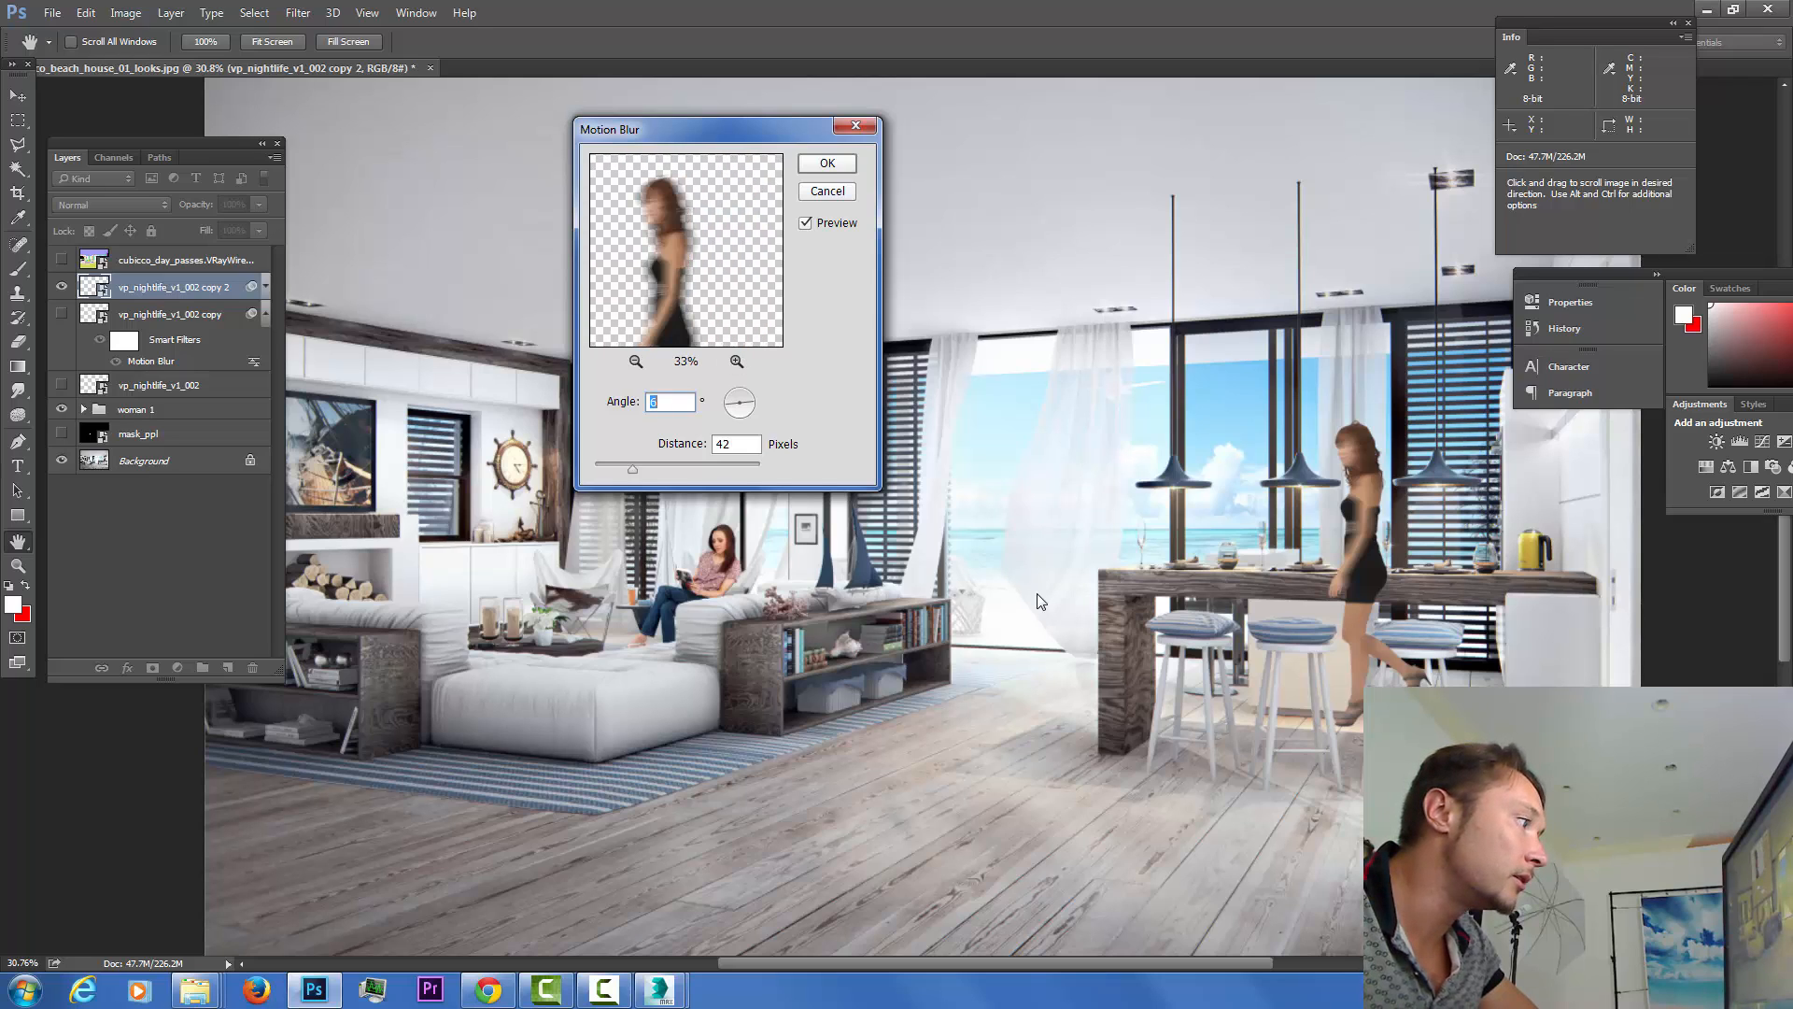
{"action": "left_click_drag", "start_coordinate": [638, 469], "coordinate": [648, 469]}
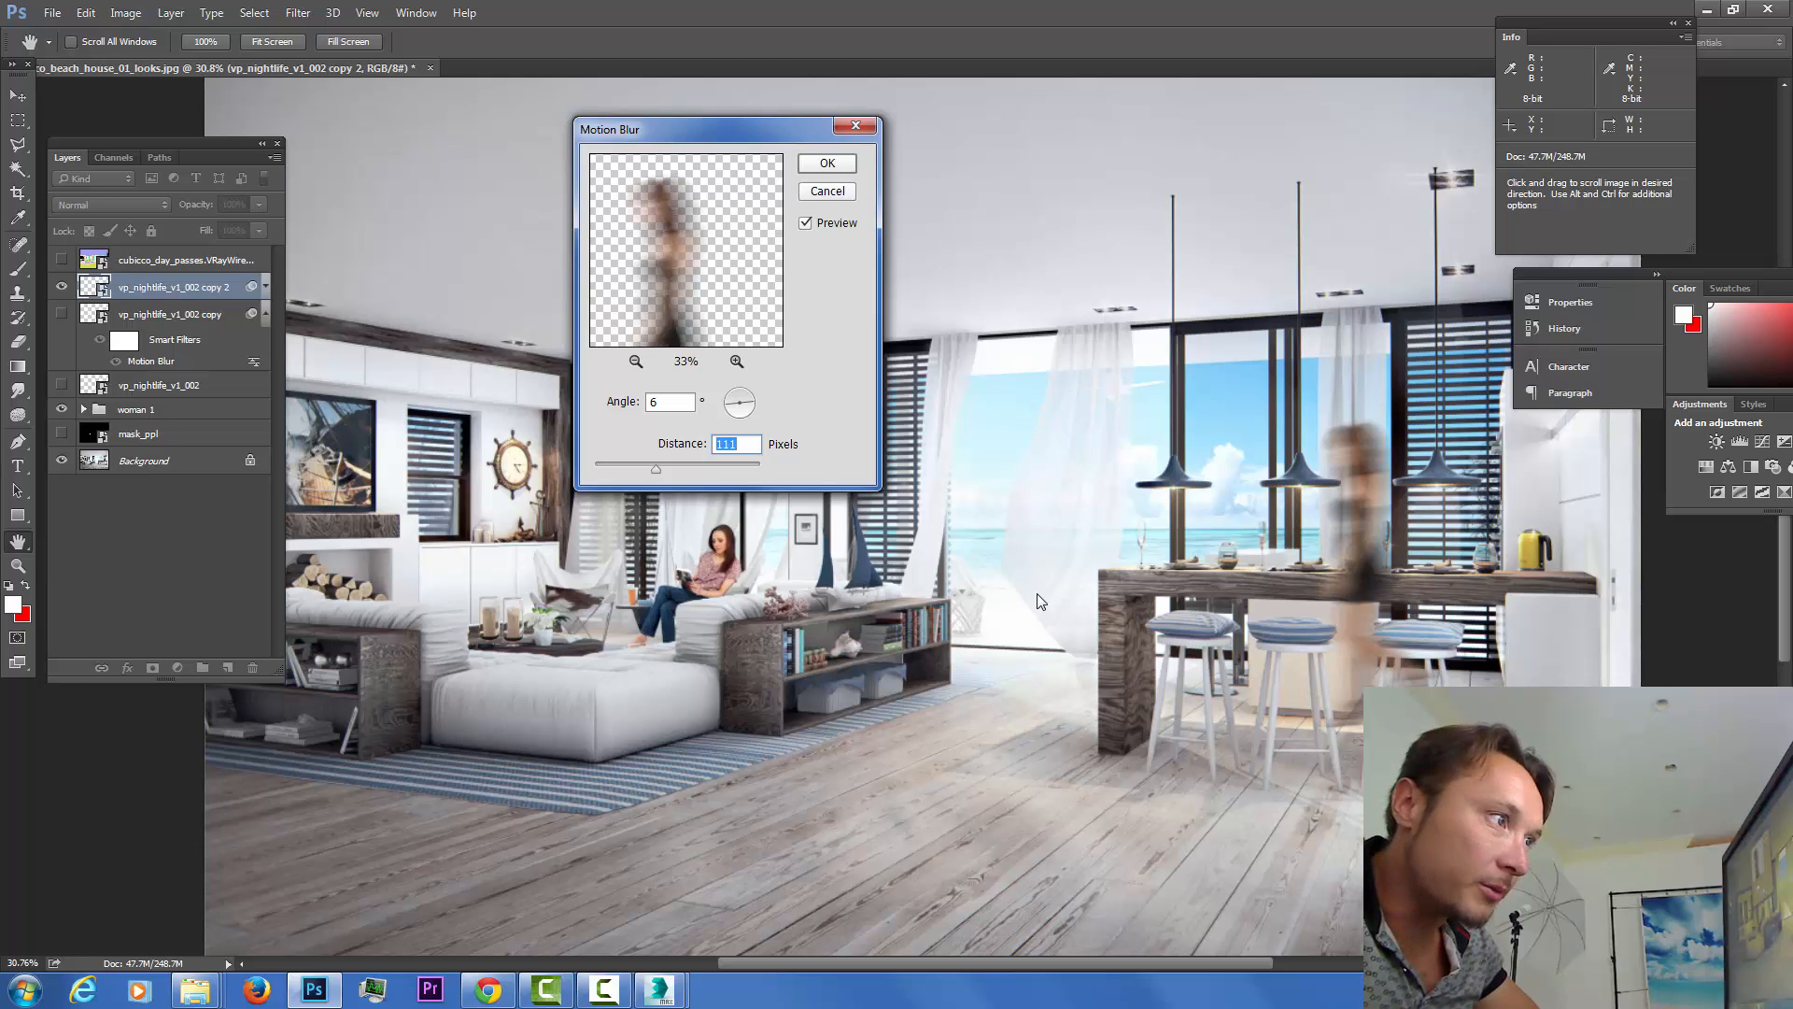
{"action": "key", "text": "Return"}
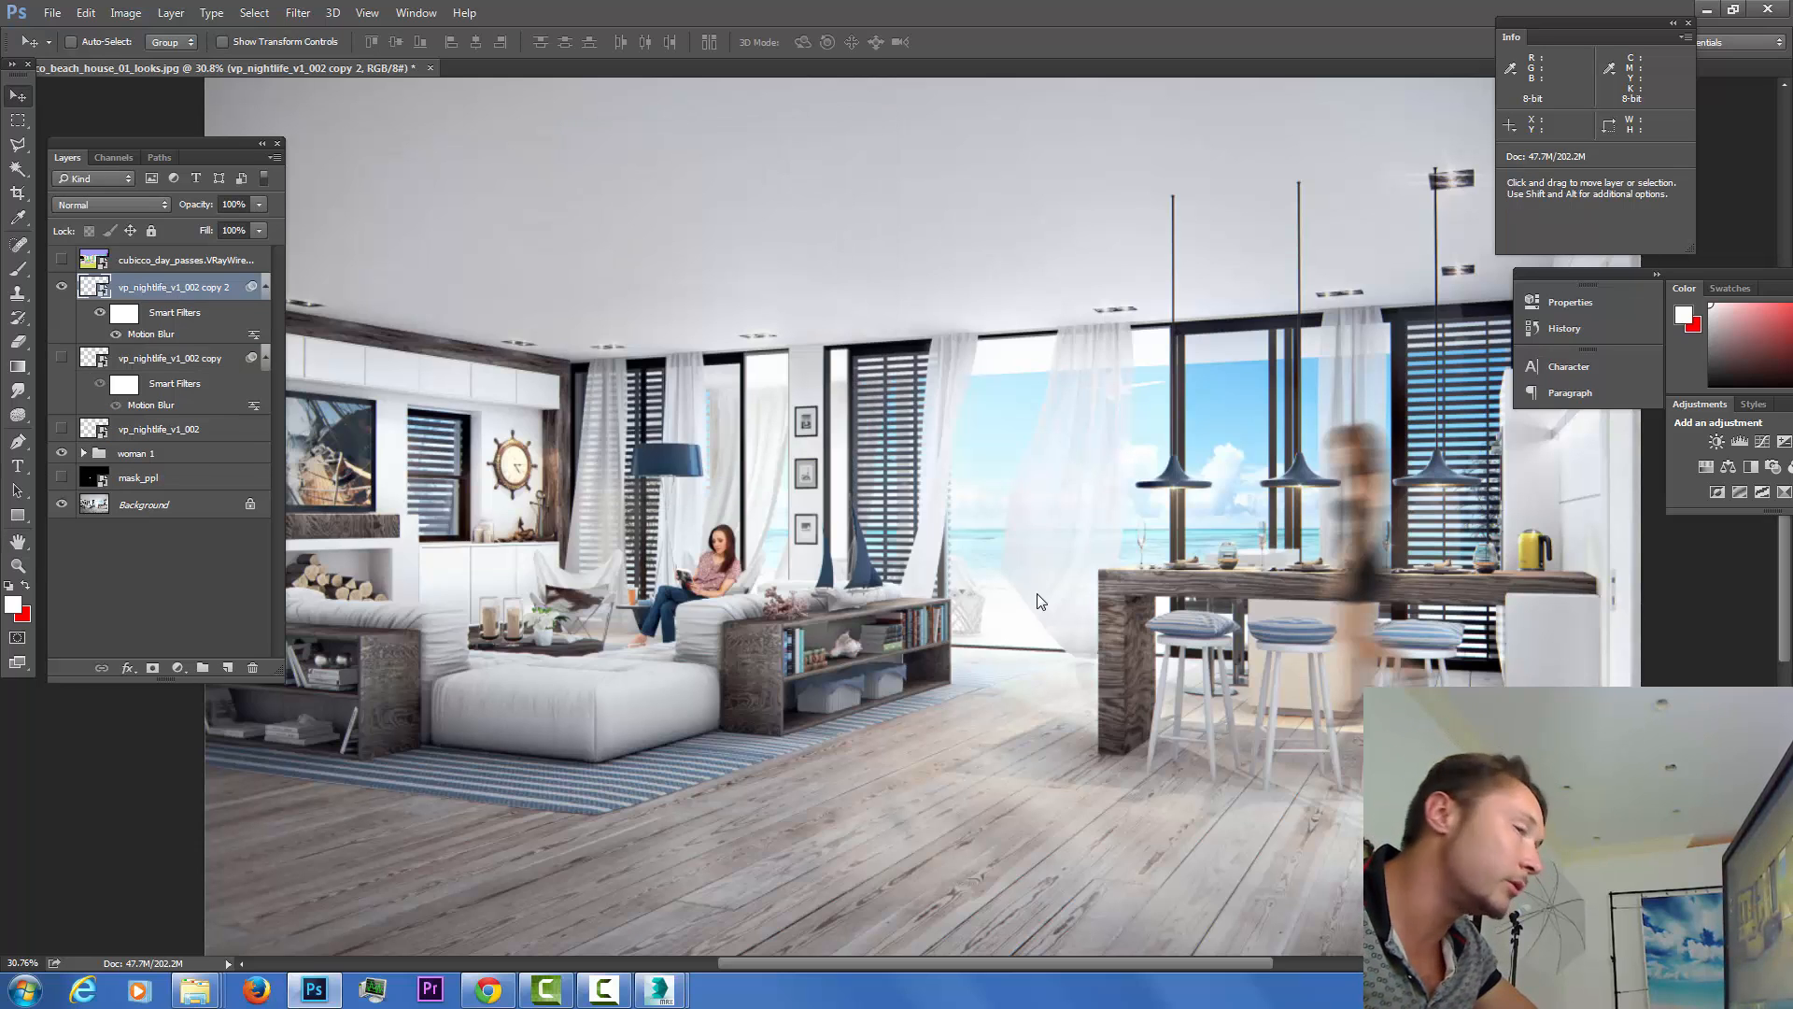
Toggle the last blur for comparison and make the vp_nightlife_v1_002 copy and vp_nightlife_v1_002 layers visible.
{"action": "key", "text": "ctrl+z"}
{"action": "key", "text": "ctrl+z"}
{"action": "key", "text": "ctrl+z"}
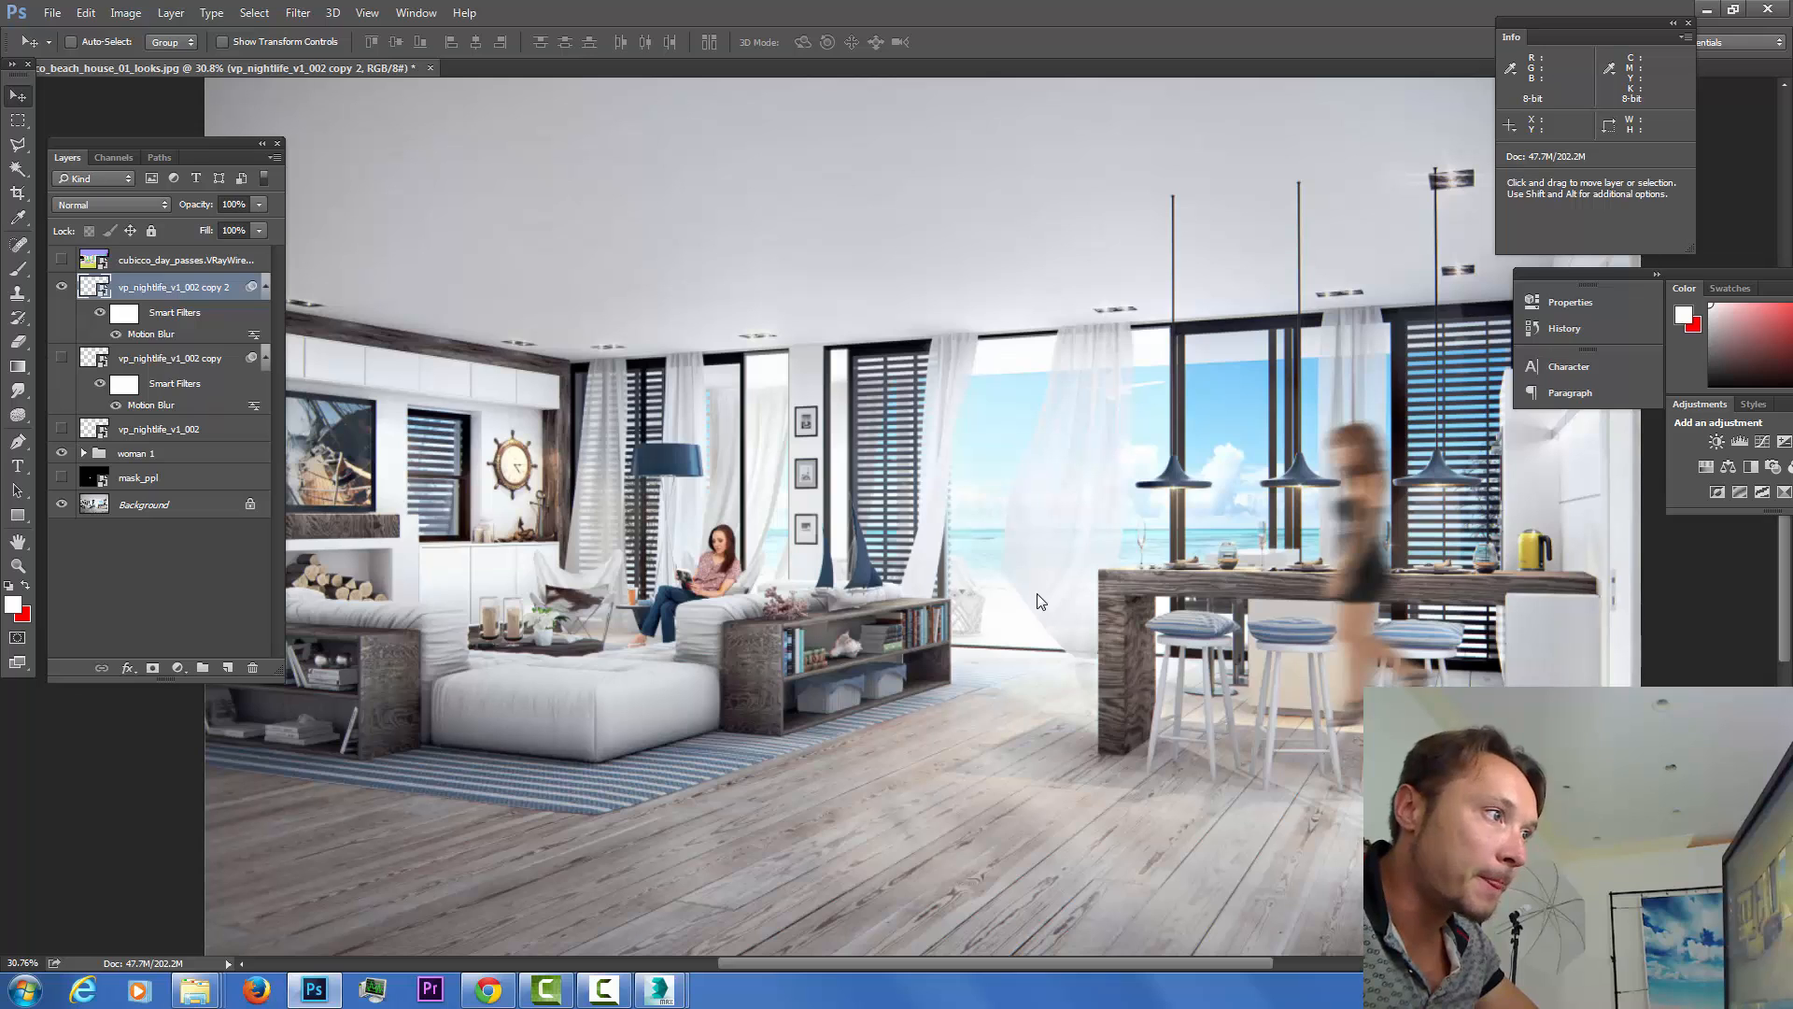
{"action": "left_click", "coordinate": [62, 358]}
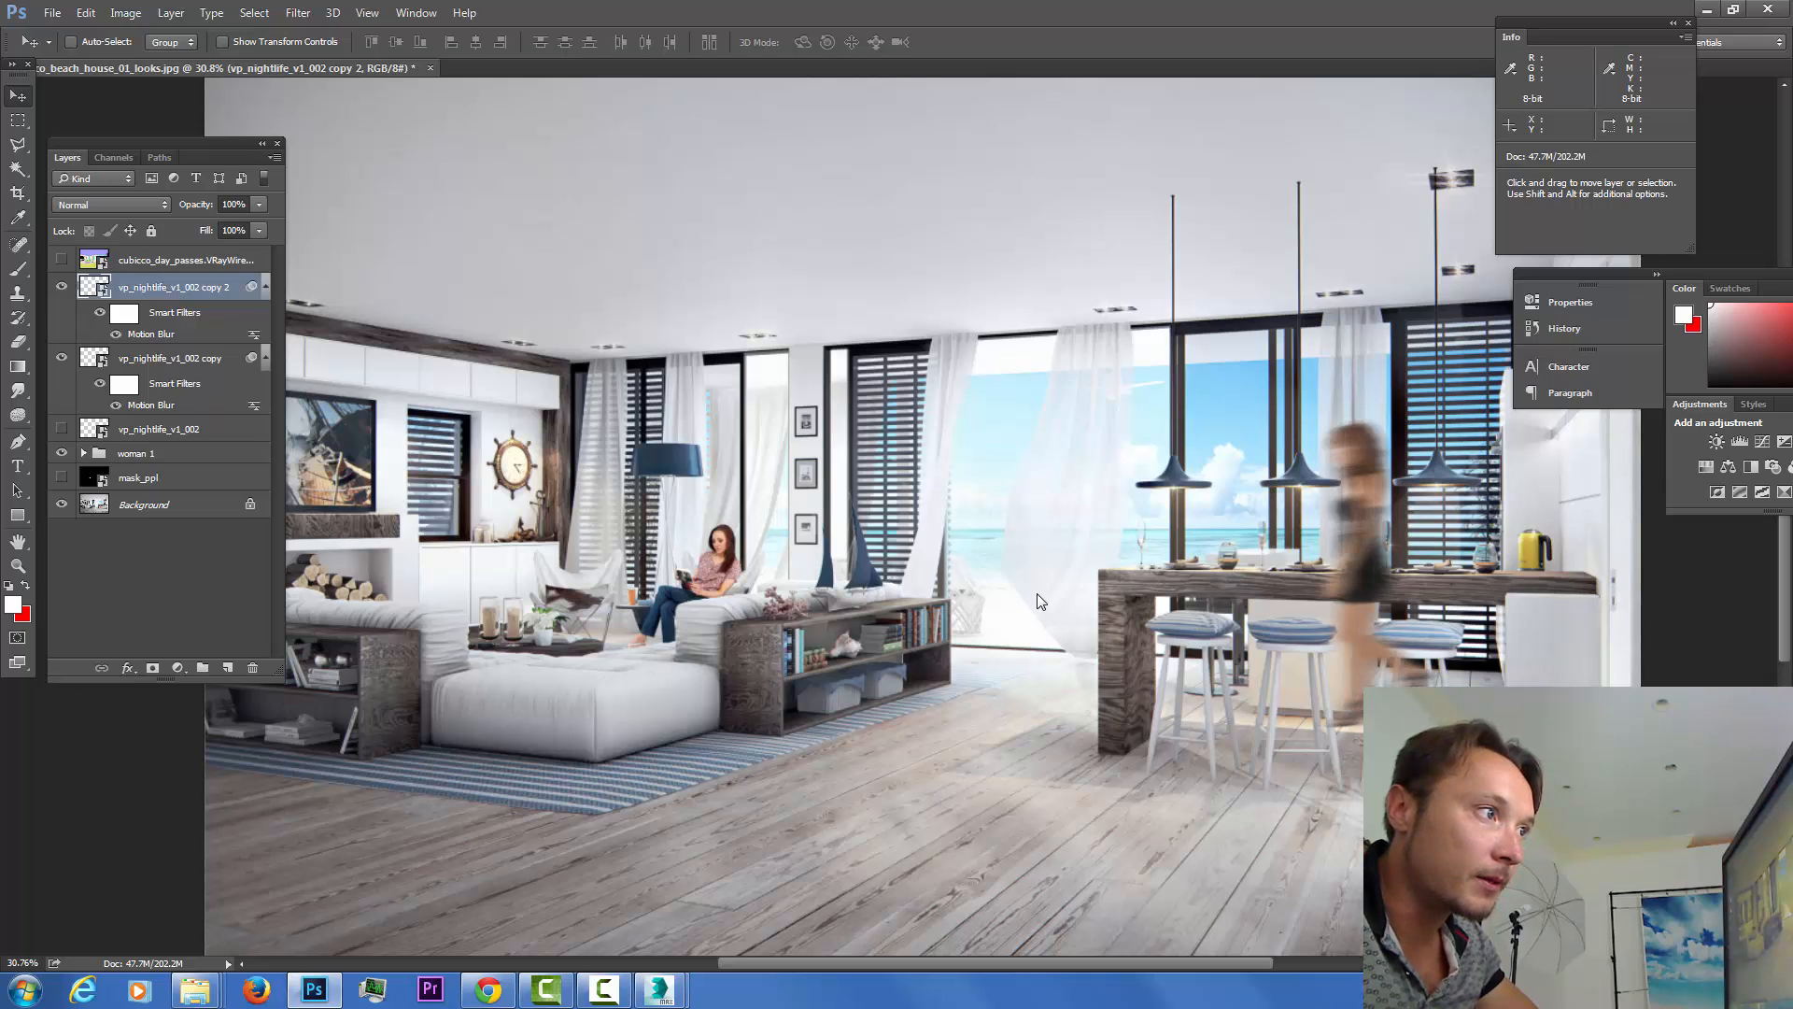
{"action": "left_click", "coordinate": [62, 429]}
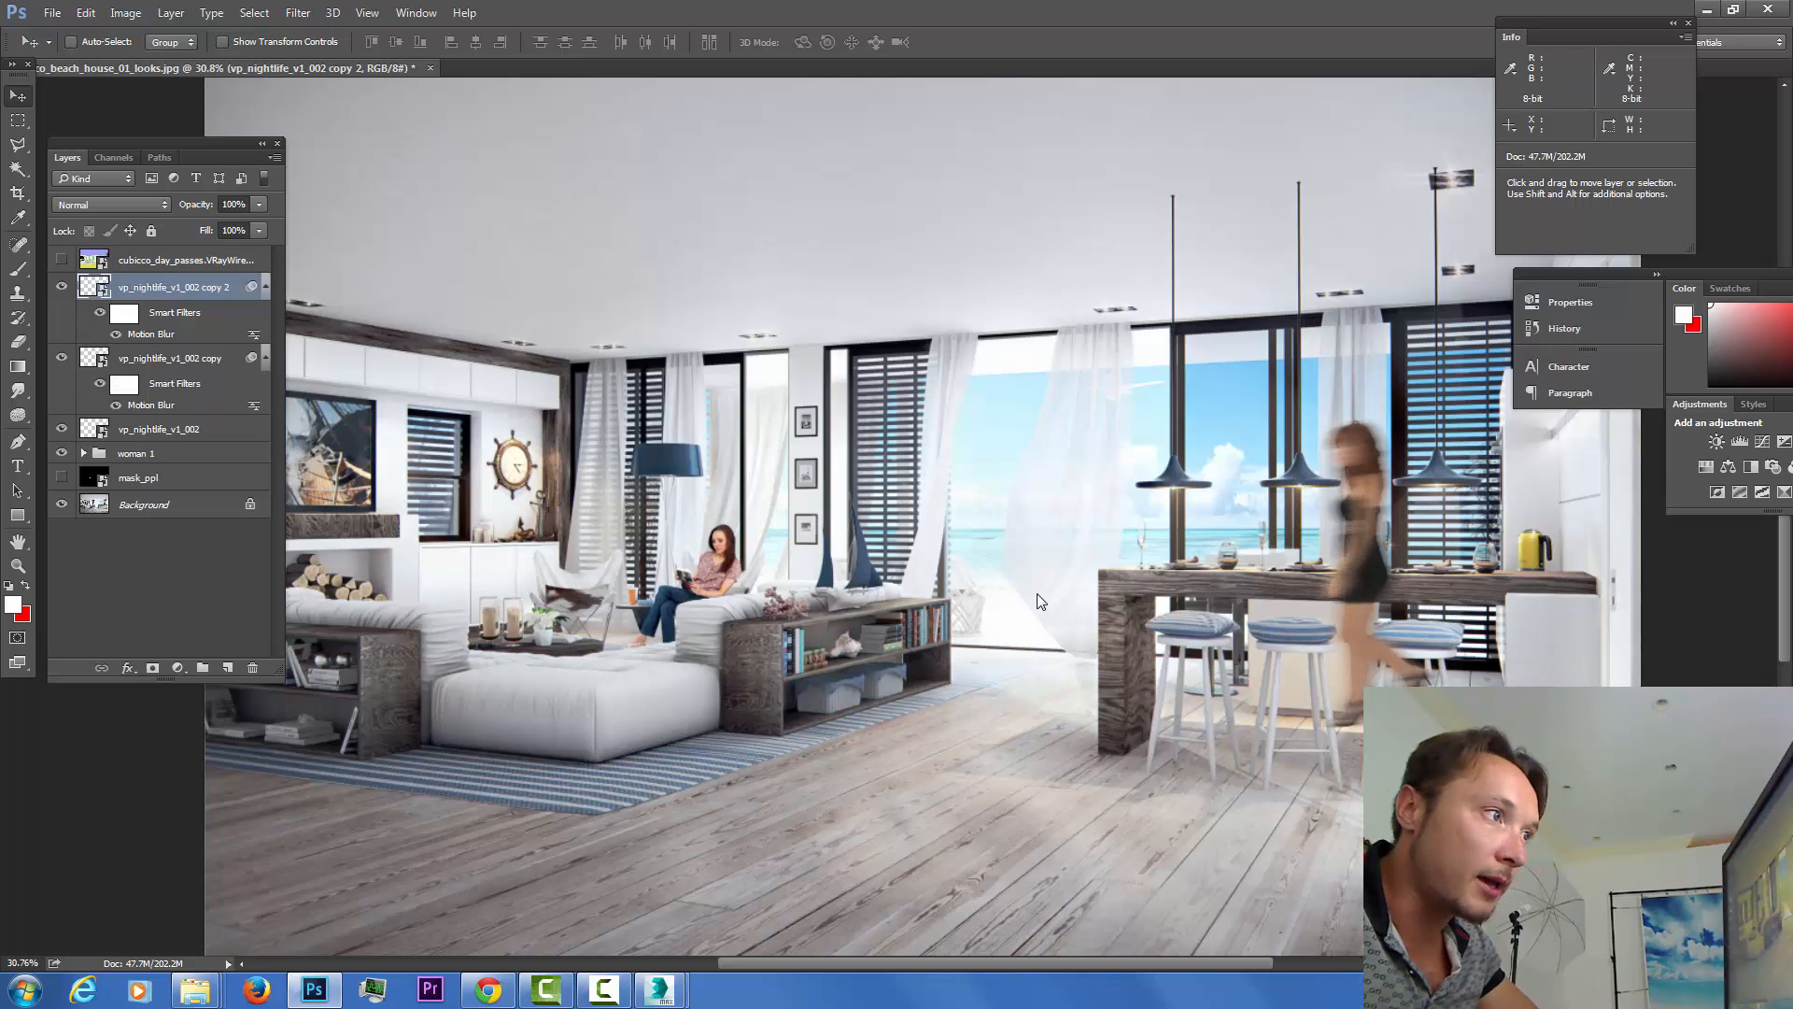
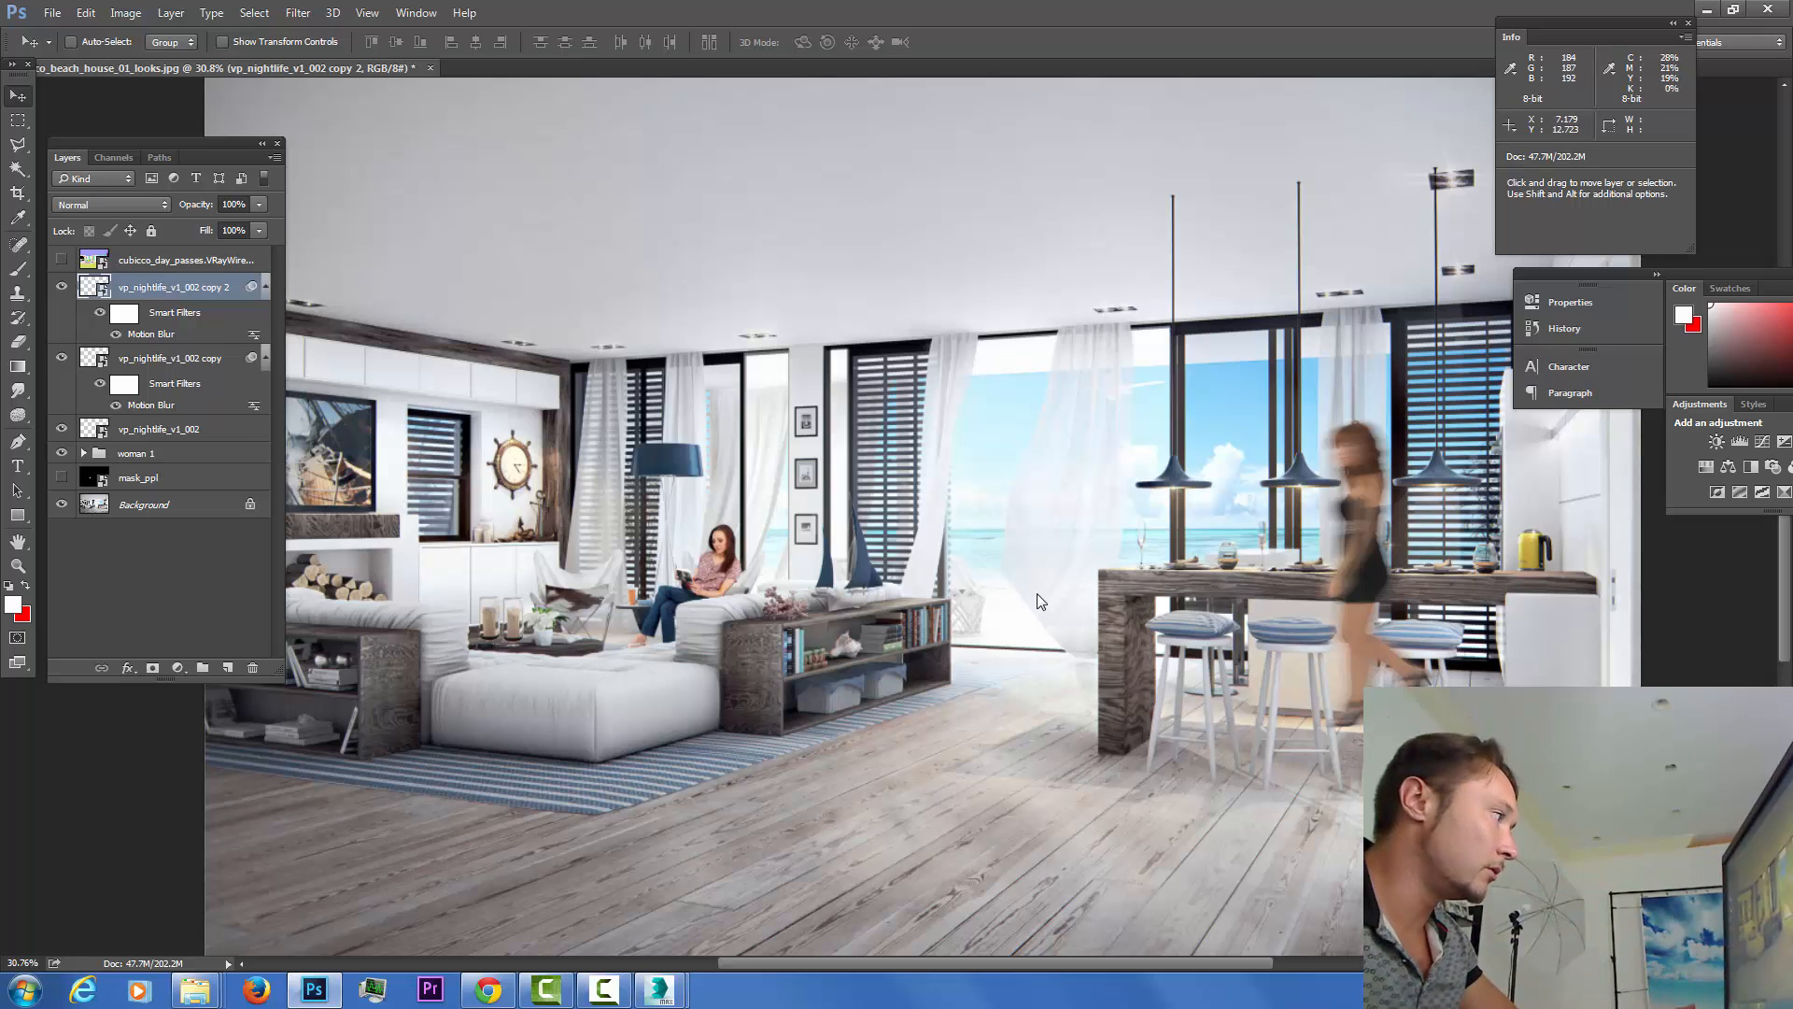
Lower the opacity of the vp_nightlife_v1_002 copy 2 layer to 59% and nudge it slightly in the walking direction.
{"action": "left_click", "coordinate": [260, 205]}
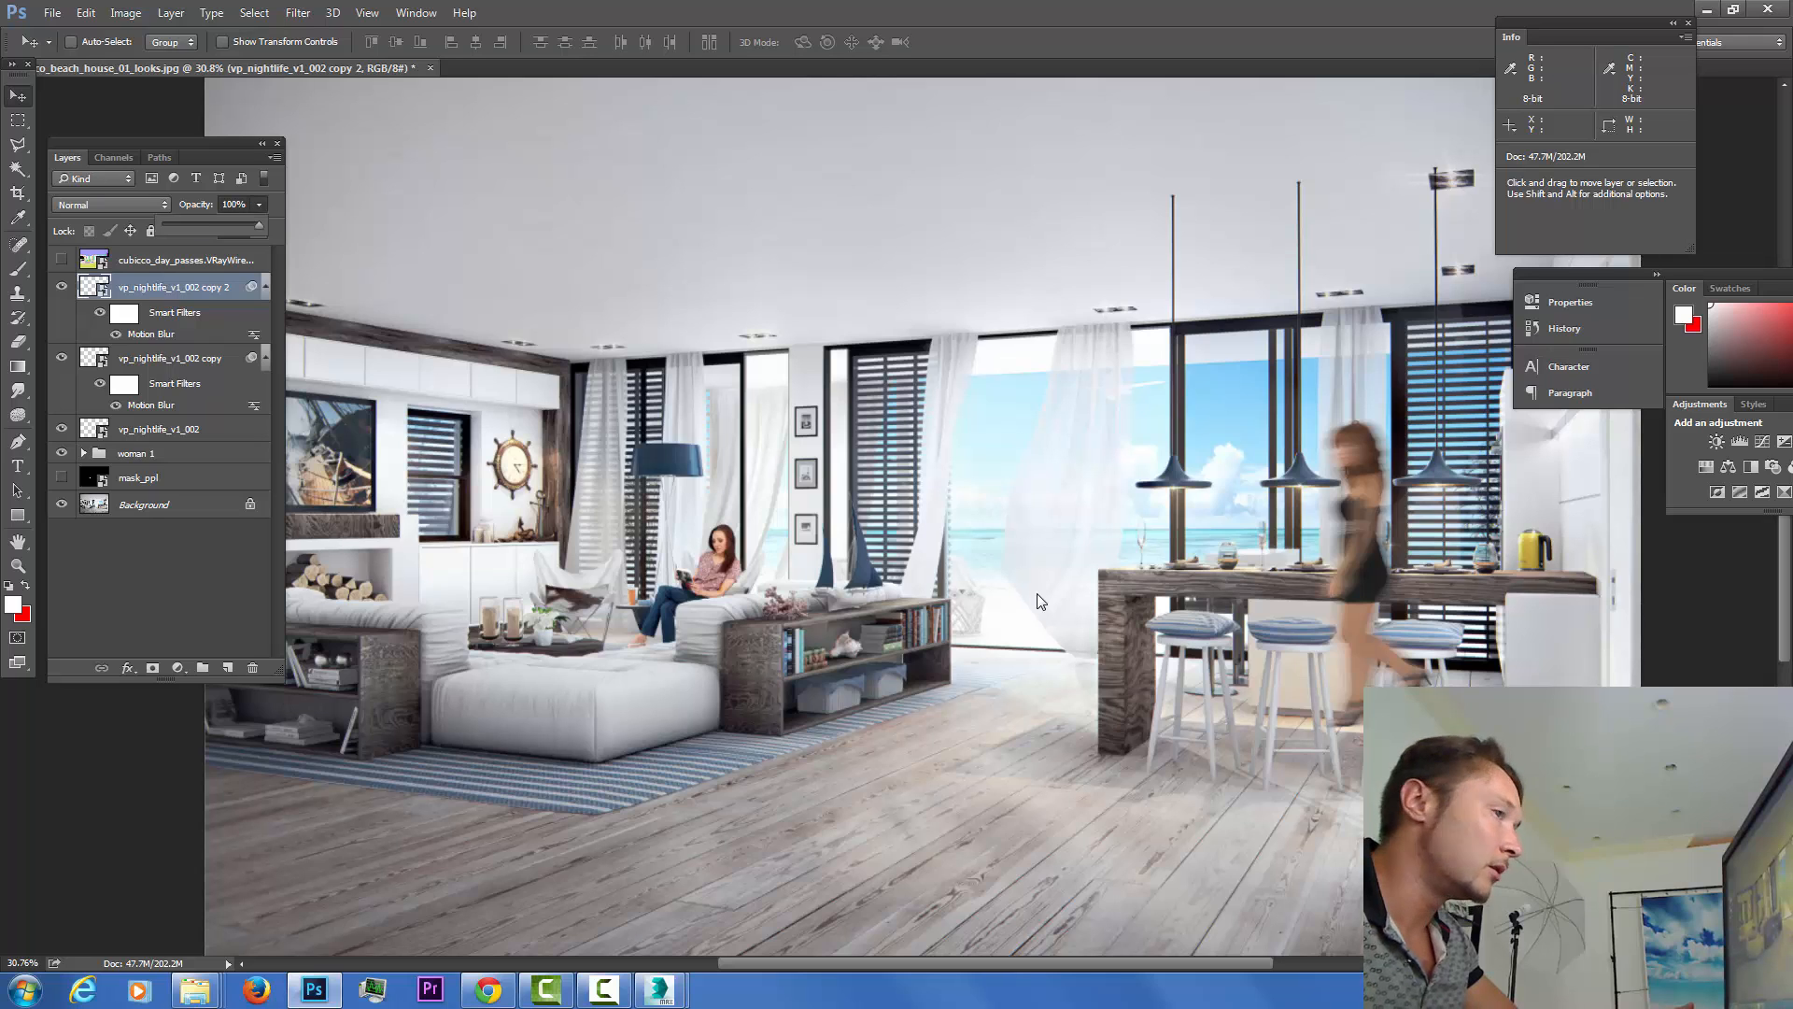
{"action": "left_click_drag", "start_coordinate": [262, 226], "coordinate": [219, 226]}
{"action": "left_click", "coordinate": [1343, 442]}
{"action": "scroll", "coordinate": [1342, 441], "scroll_direction": "up", "scroll_amount": 8}
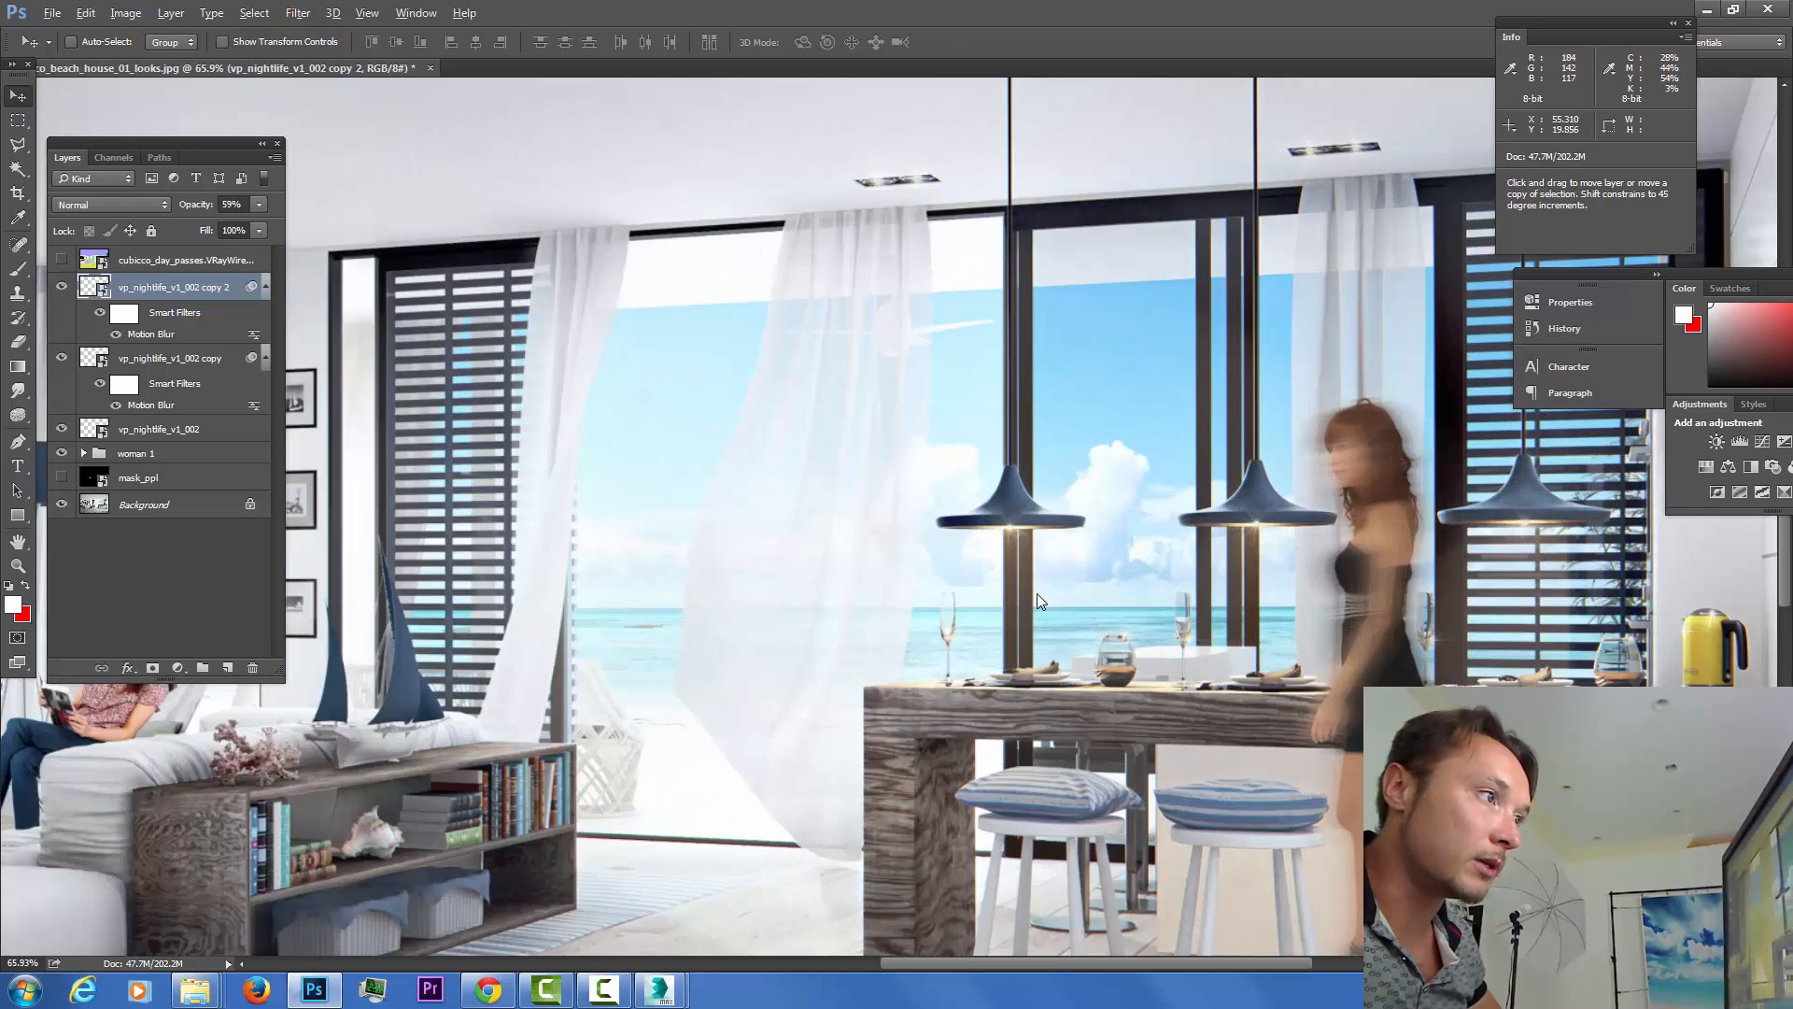
{"action": "scroll", "coordinate": [1370, 460], "scroll_direction": "up", "scroll_amount": 5}
{"action": "mouse_move", "coordinate": [1371, 483]}
{"action": "left_mouse_down"}
{"action": "mouse_move", "coordinate": [1337, 481]}
{"action": "mouse_move", "coordinate": [1352, 479]}
{"action": "left_mouse_up"}
Shift the unblurred vp_nightlife_v1_002 layer slightly forward in the walking direction and lower its opacity to 27%.
{"action": "left_click", "coordinate": [159, 430]}
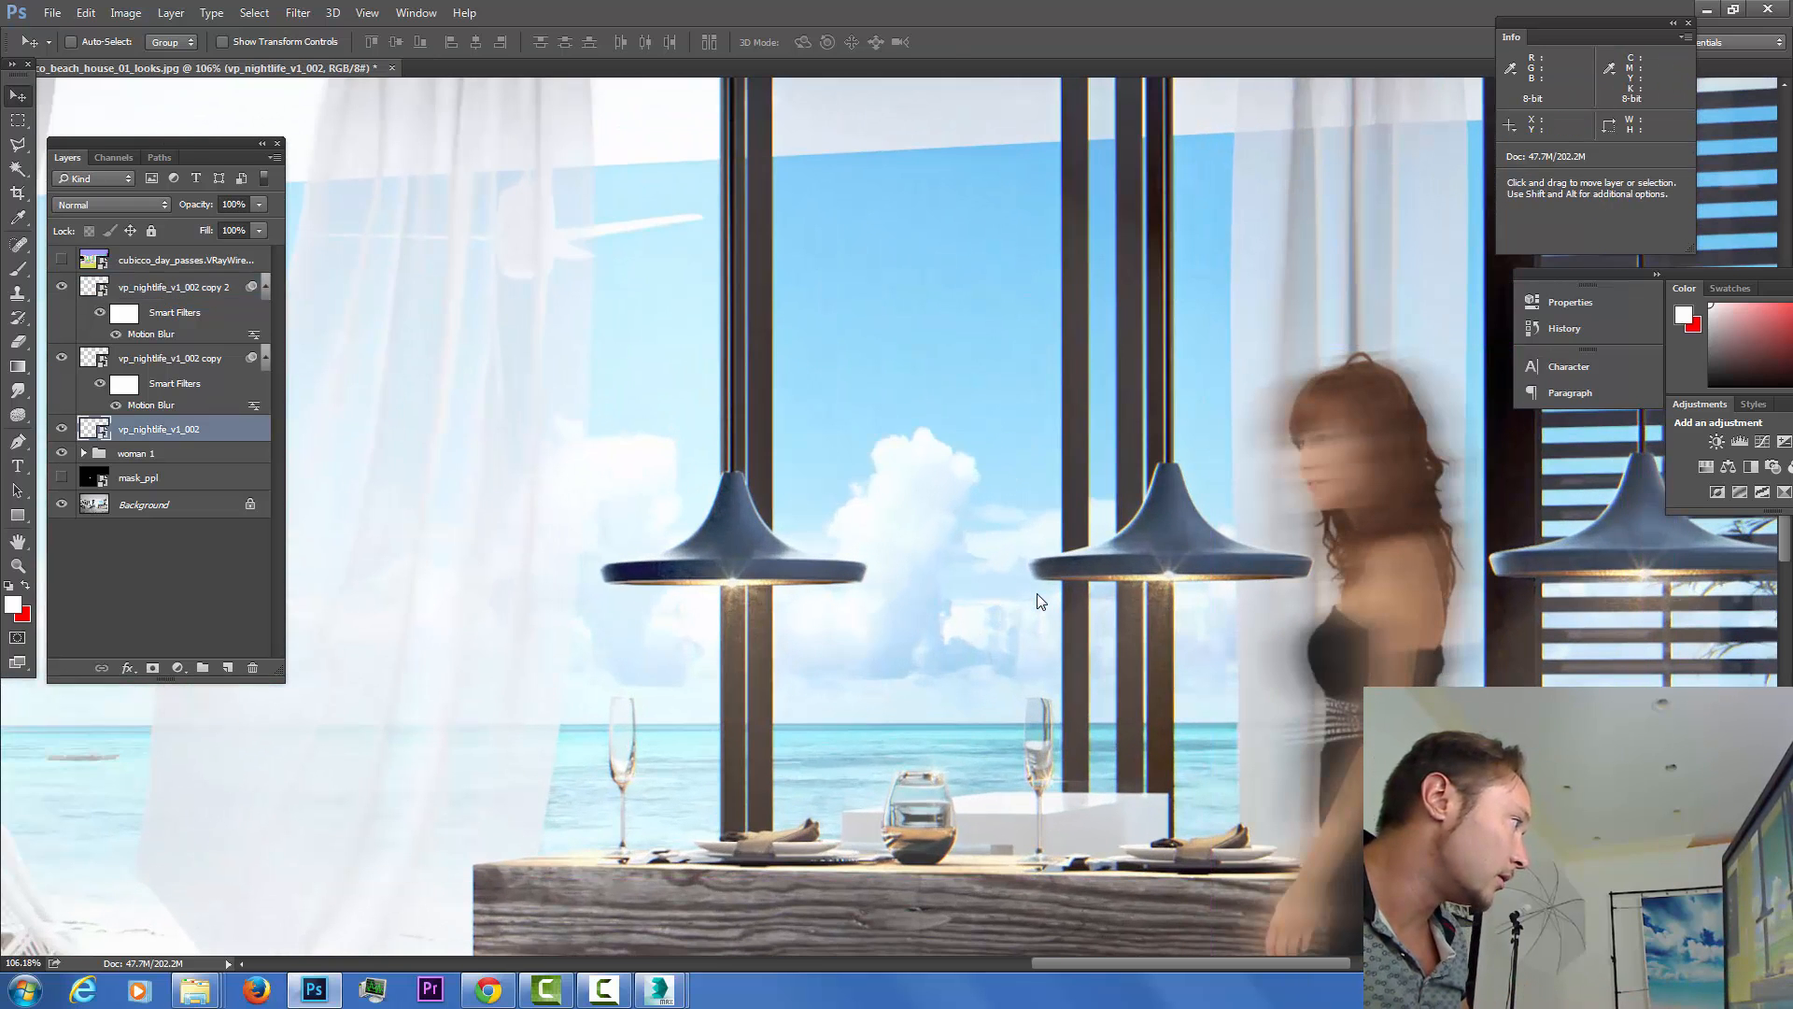
{"action": "left_click_drag", "start_coordinate": [1330, 500], "coordinate": [1309, 499]}
{"action": "left_click", "coordinate": [259, 204]}
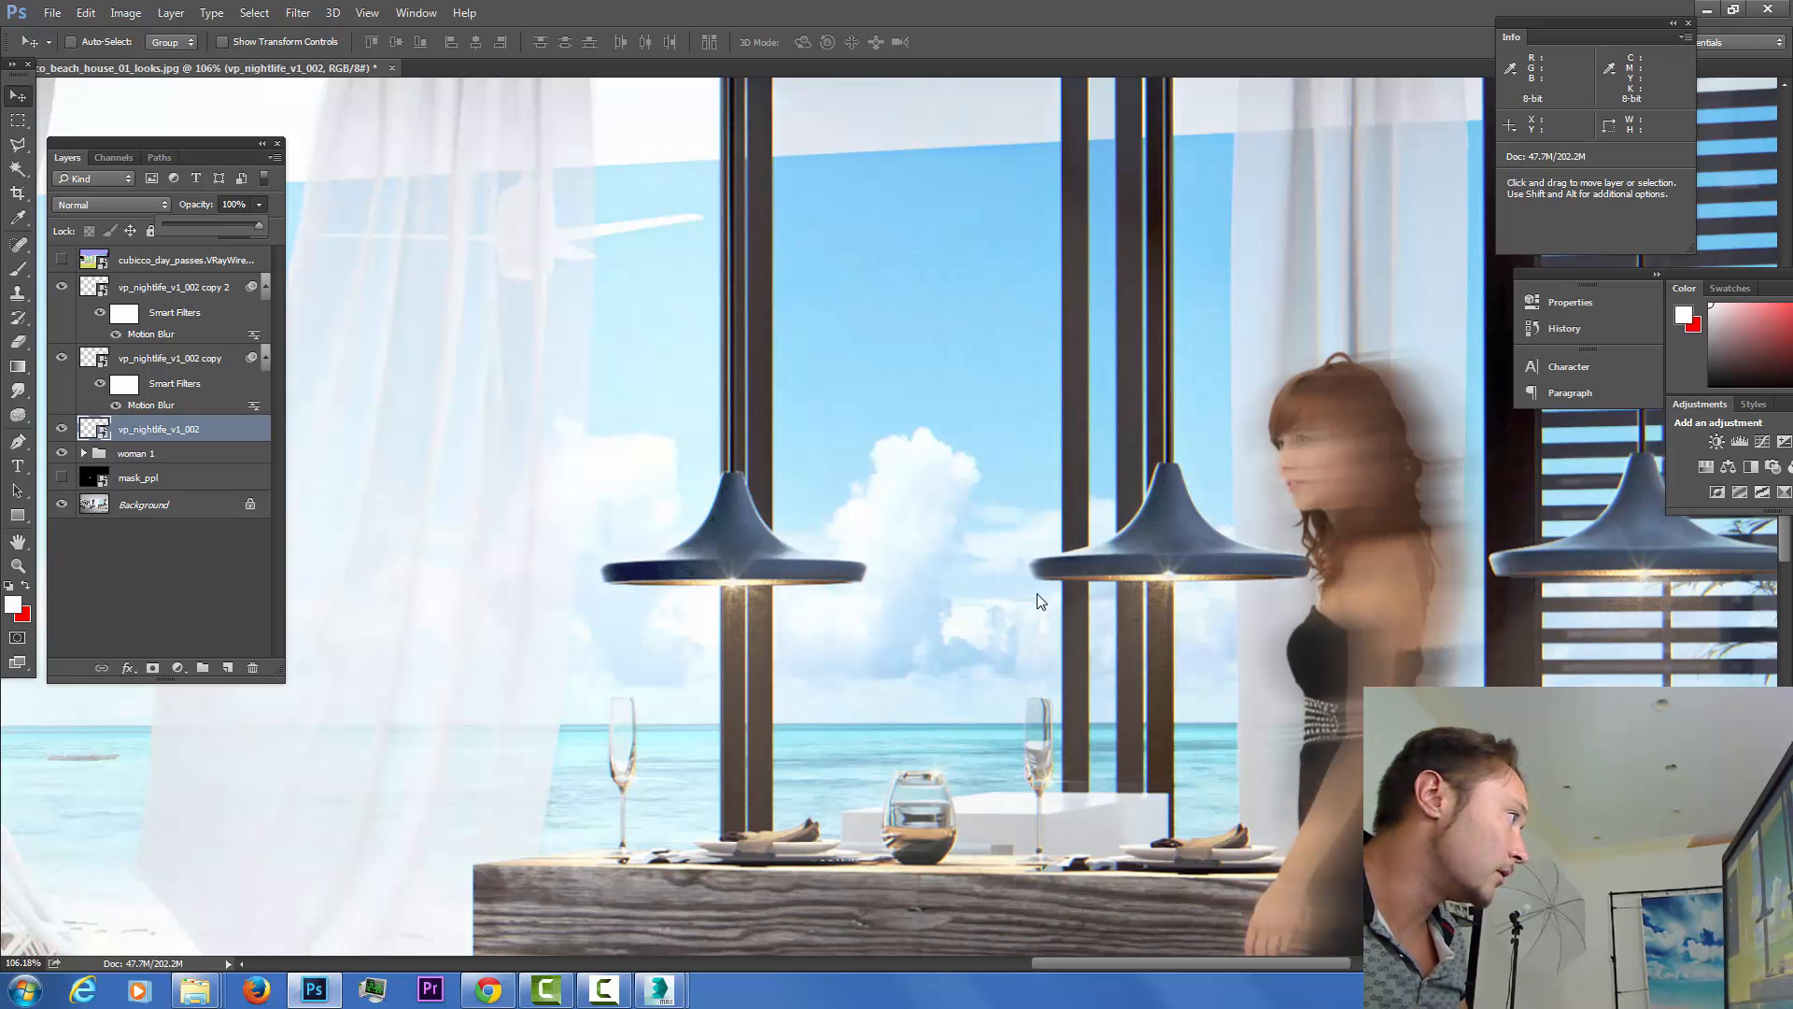
{"action": "left_click_drag", "start_coordinate": [259, 225], "coordinate": [189, 225]}
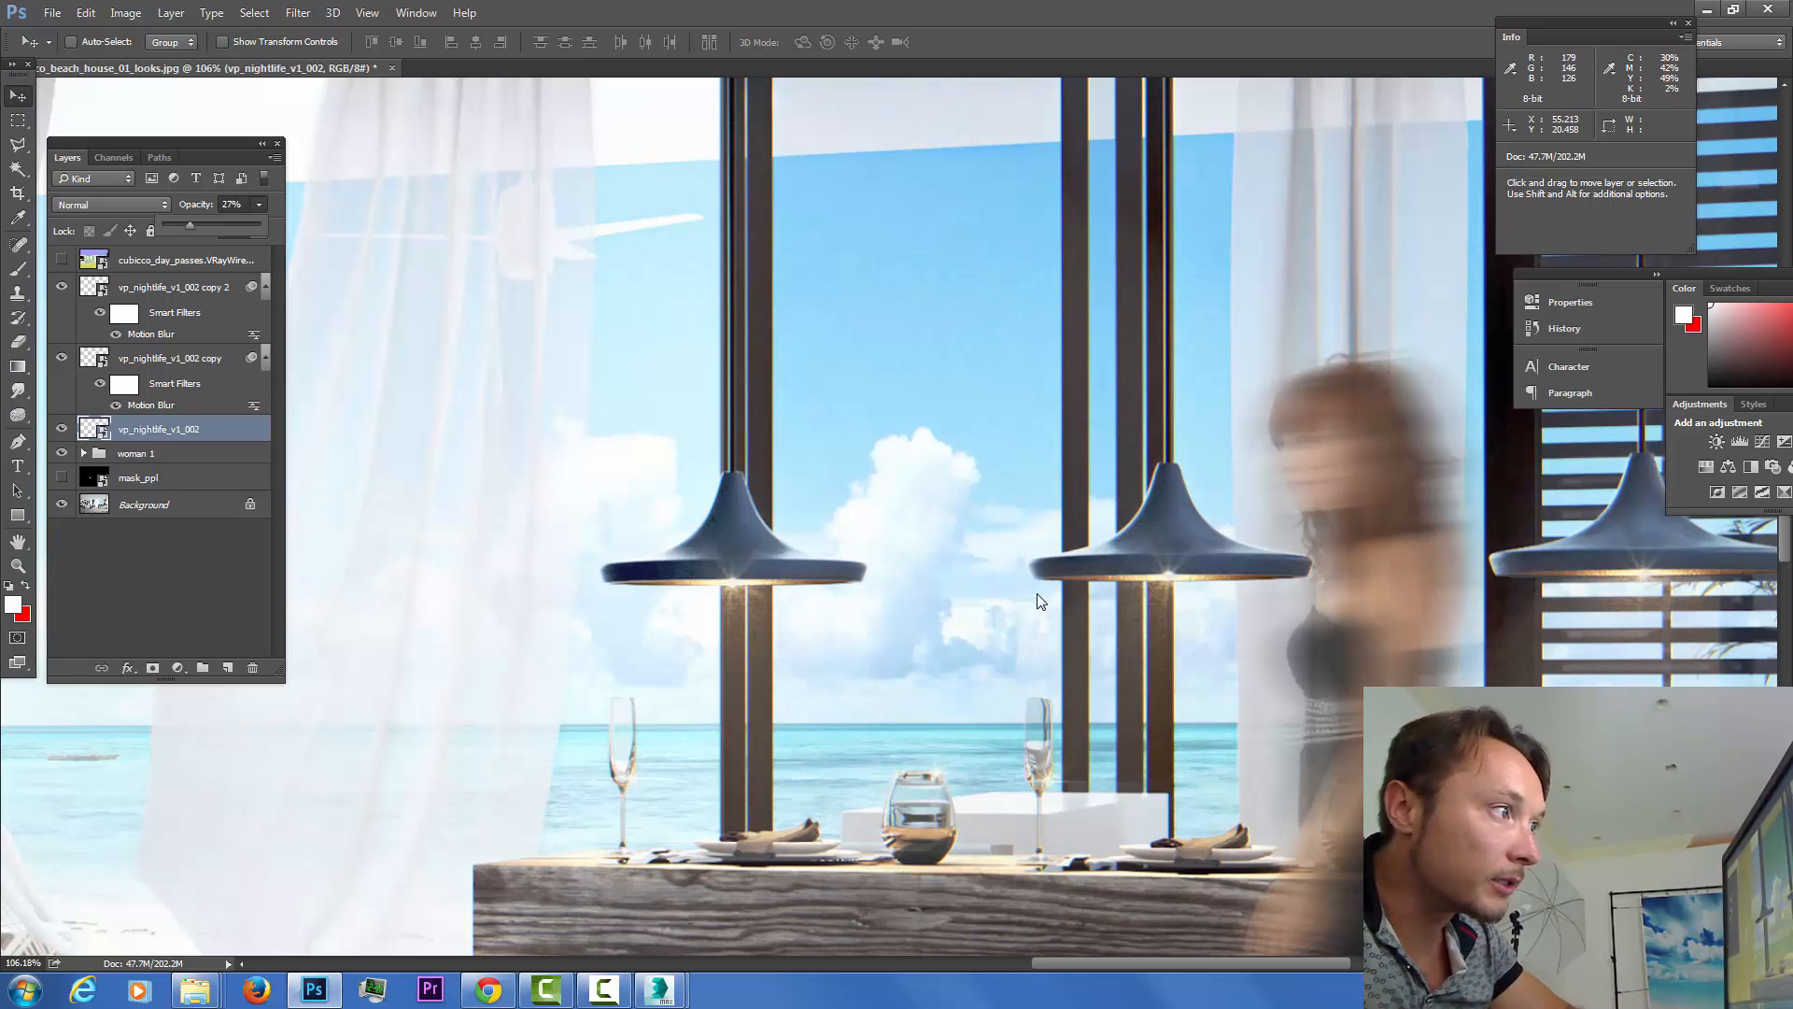
Shift the vp_nightlife_v1_002 layer a little further forward, set its opacity to 10%, and compare the figure with and without the change.
{"action": "mouse_move", "coordinate": [1327, 490]}
{"action": "left_mouse_down"}
{"action": "mouse_move", "coordinate": [1306, 491]}
{"action": "mouse_move", "coordinate": [1350, 494]}
{"action": "mouse_move", "coordinate": [1303, 494]}
{"action": "left_mouse_up"}
{"action": "left_click", "coordinate": [259, 205]}
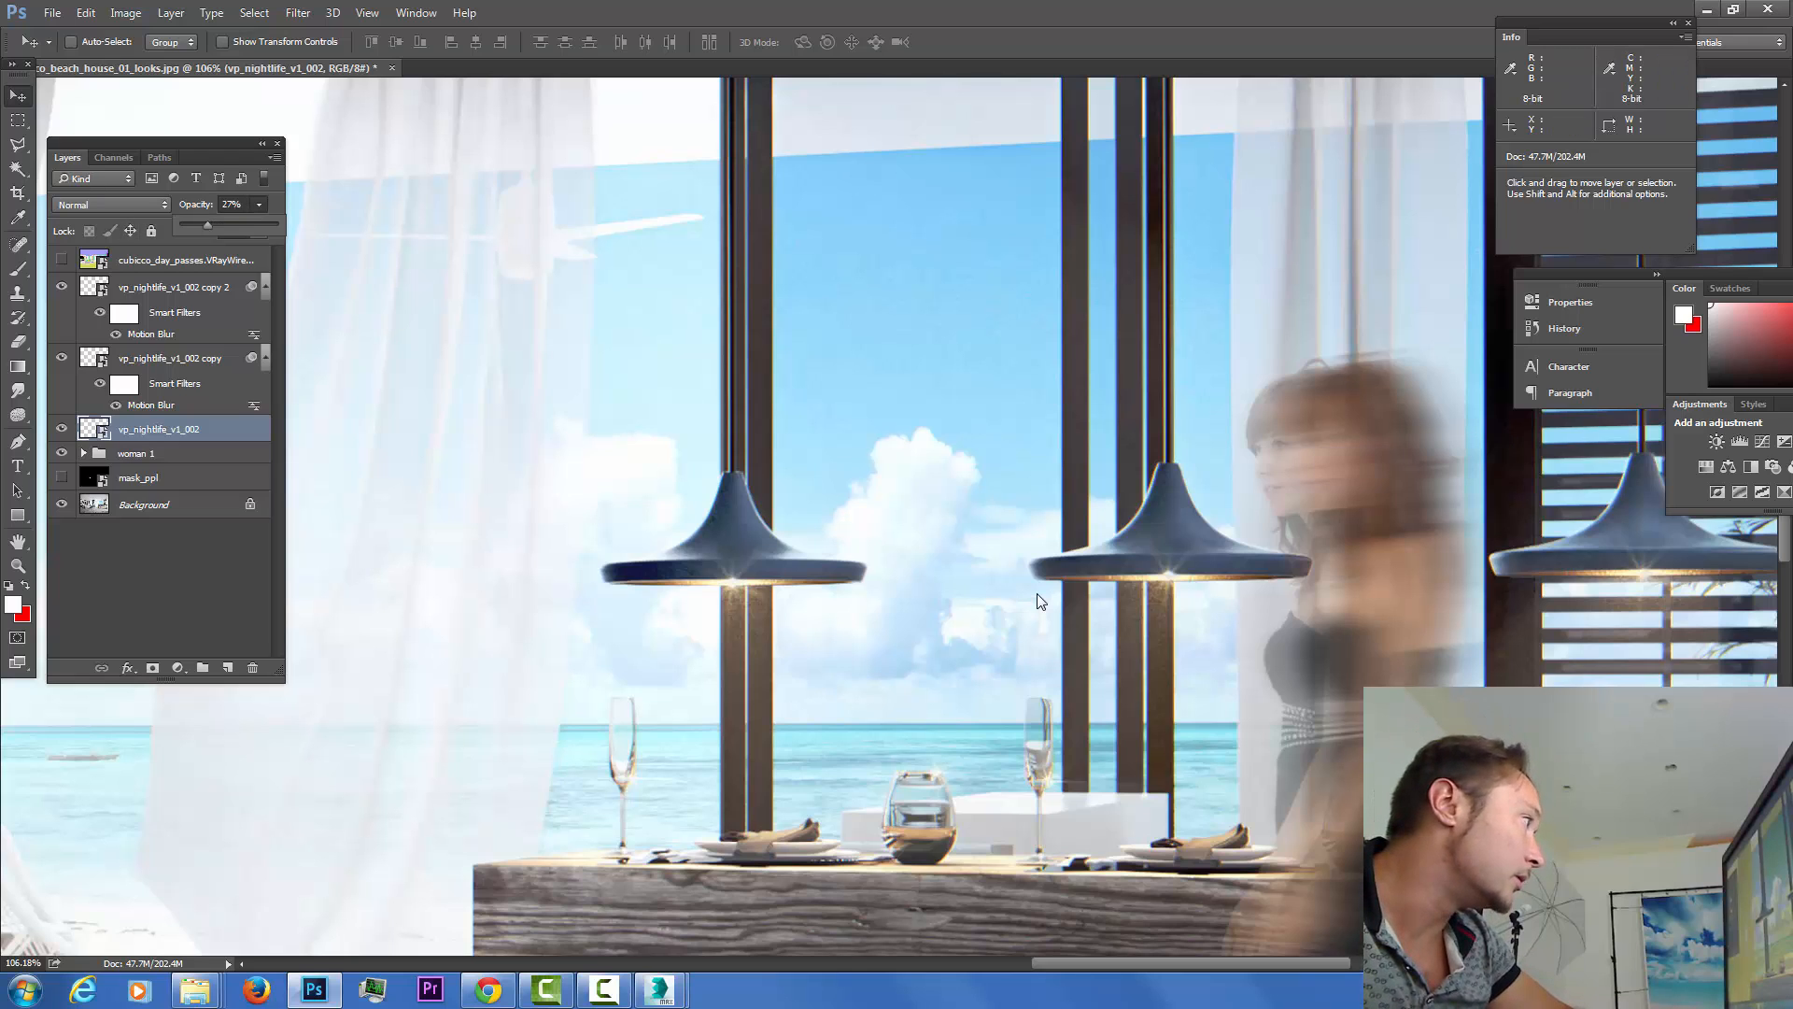
{"action": "left_click_drag", "start_coordinate": [206, 225], "coordinate": [190, 225]}
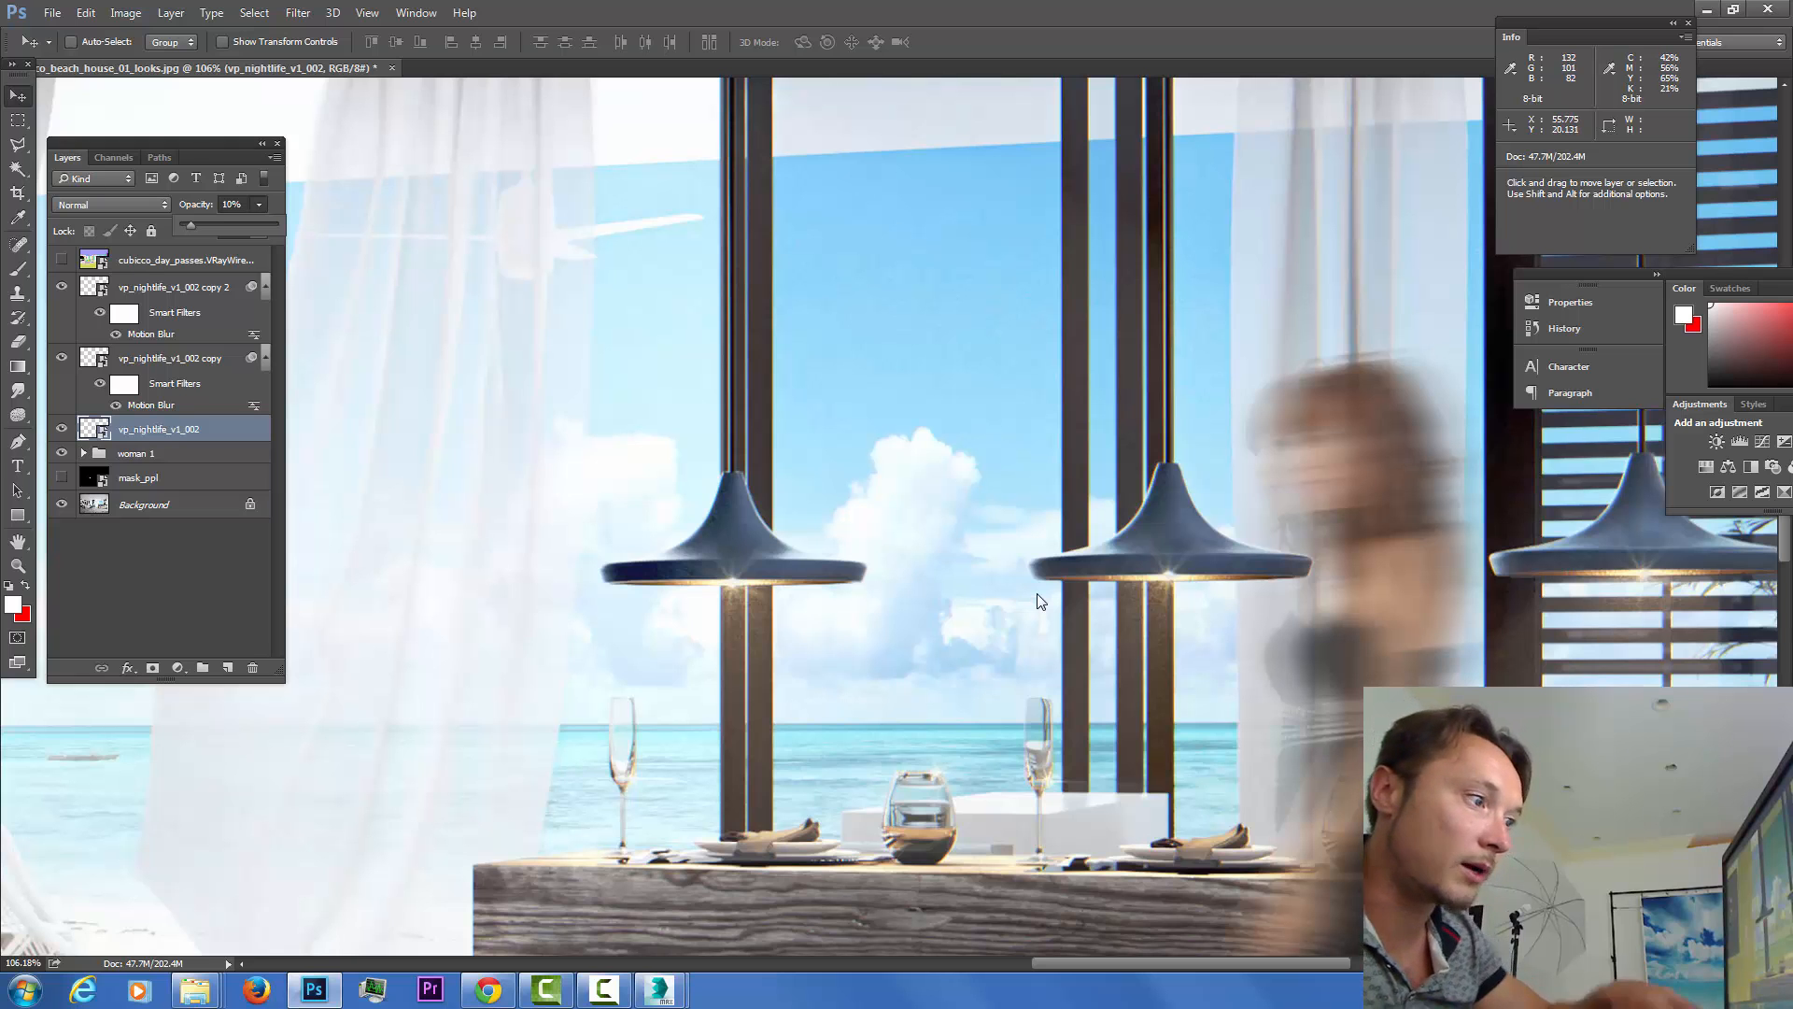
{"action": "scroll", "coordinate": [1041, 601], "scroll_direction": "down", "scroll_amount": 5}
{"action": "scroll", "coordinate": [1041, 601], "scroll_direction": "down", "scroll_amount": 2}
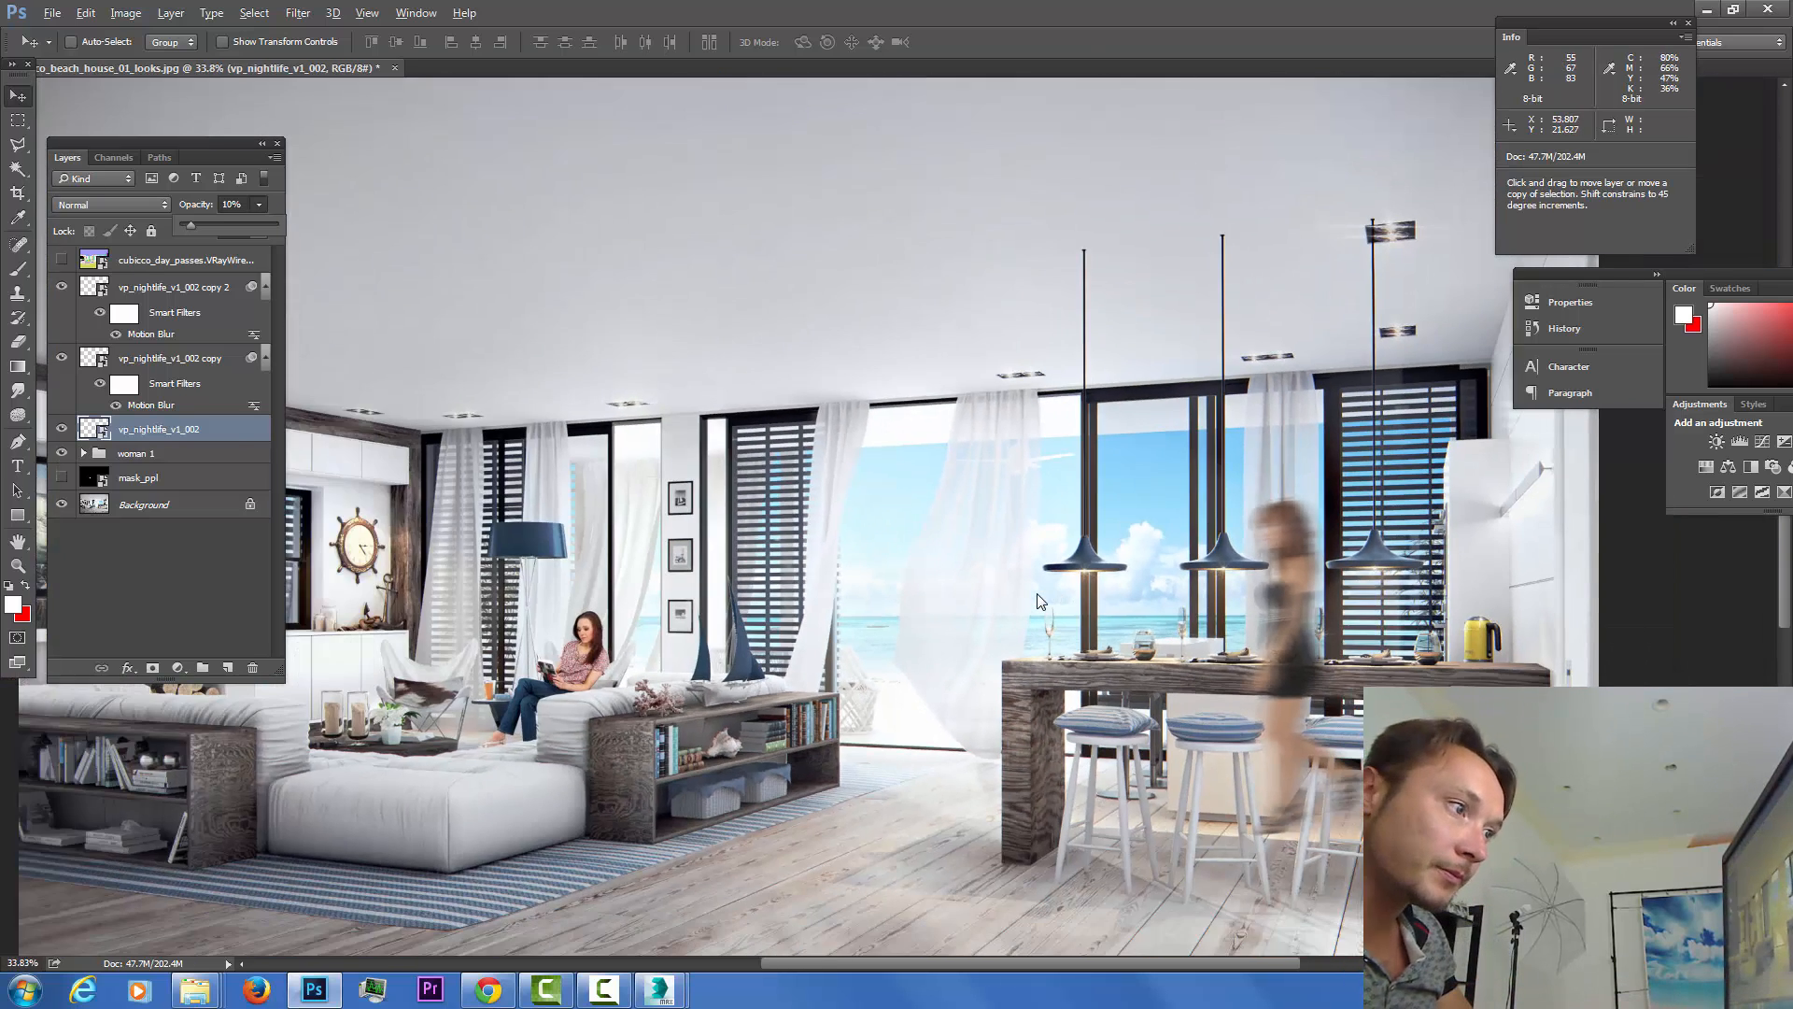
{"action": "scroll", "coordinate": [1041, 601], "scroll_direction": "up", "scroll_amount": 4}
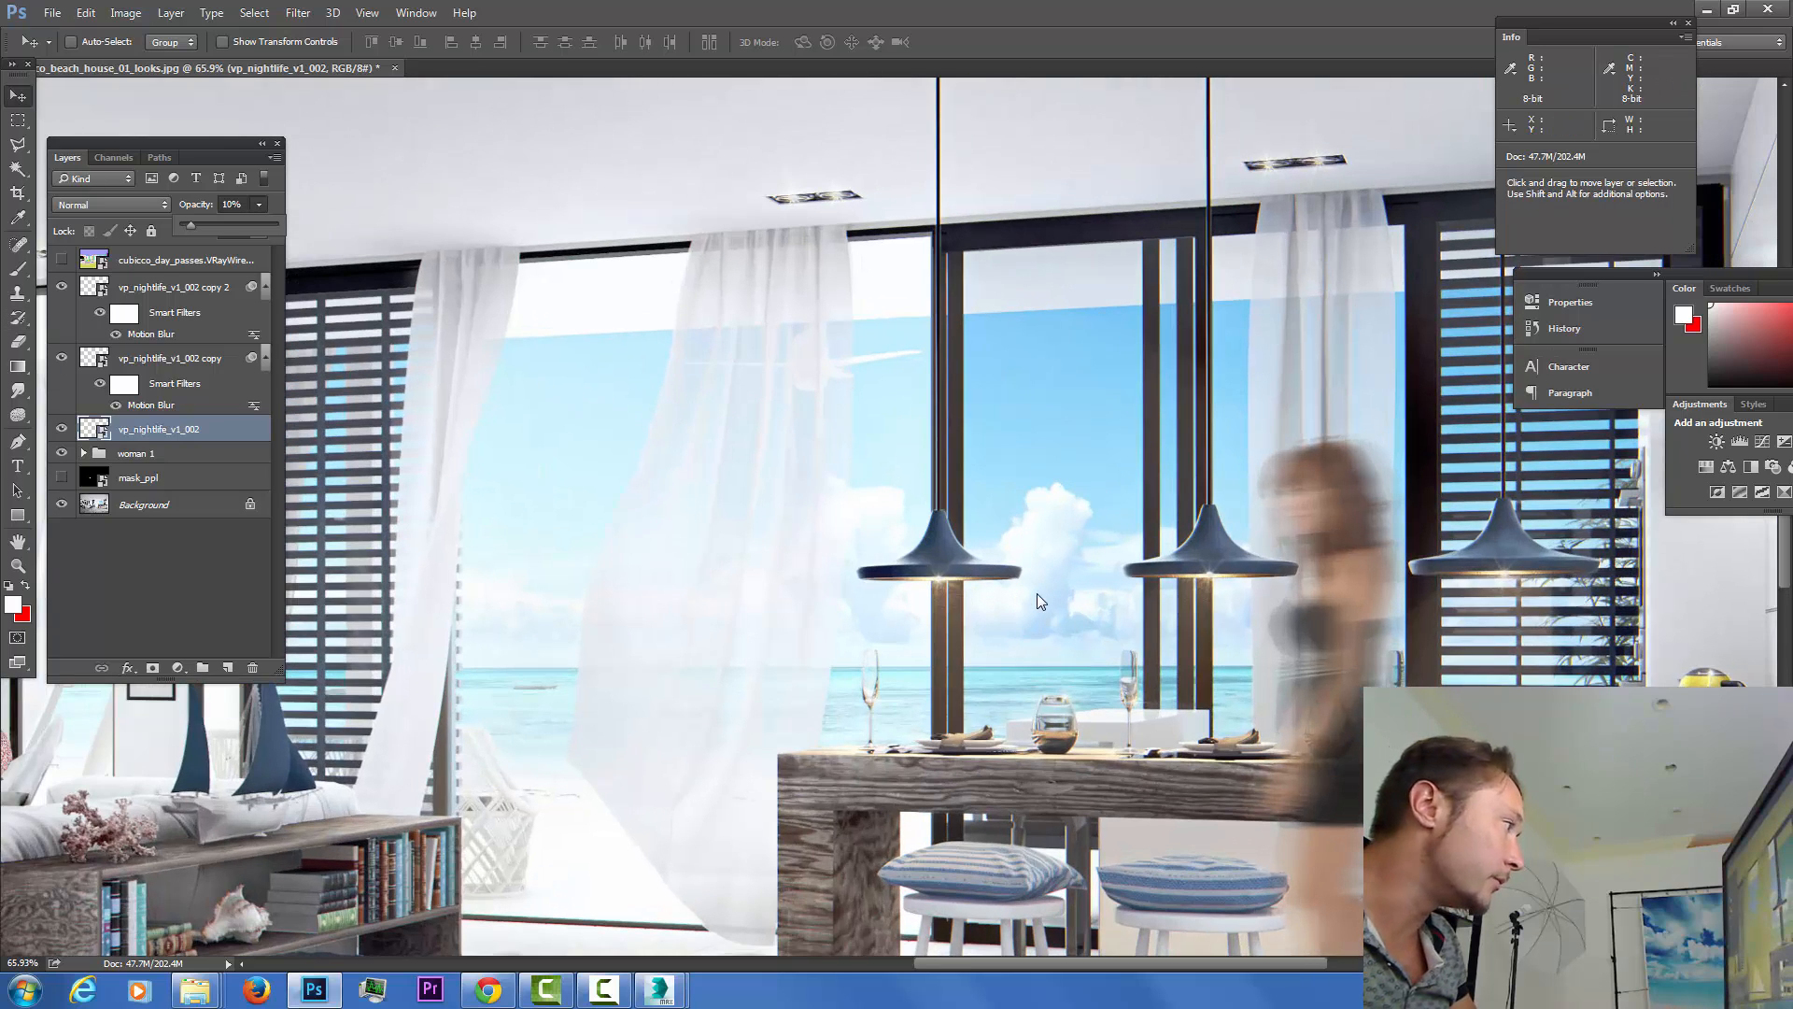
{"action": "key", "text": "ctrl+z"}
{"action": "key", "text": "ctrl+z"}
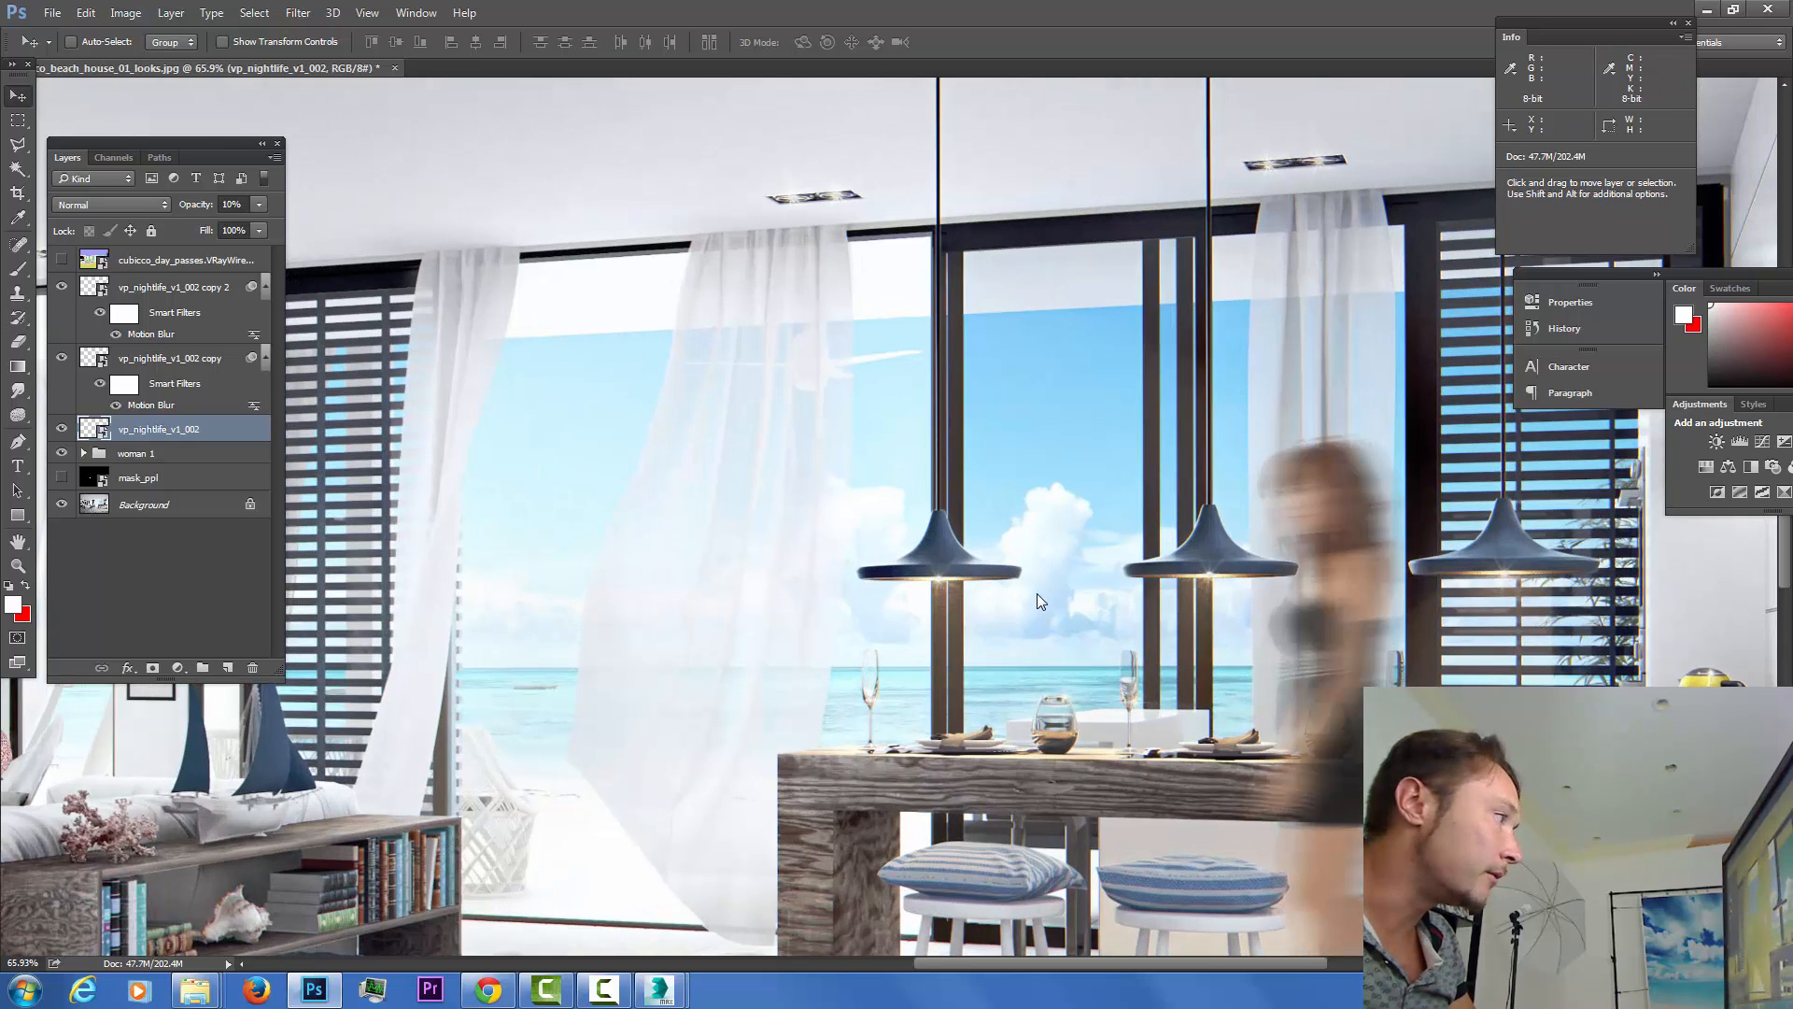
{"action": "key", "text": "ctrl+z"}
Start a Warp transform on the vp_nightlife_v1_002 copy 2 layer.
{"action": "key", "text": "alt+bracketright"}
{"action": "key", "text": "alt+bracketright"}
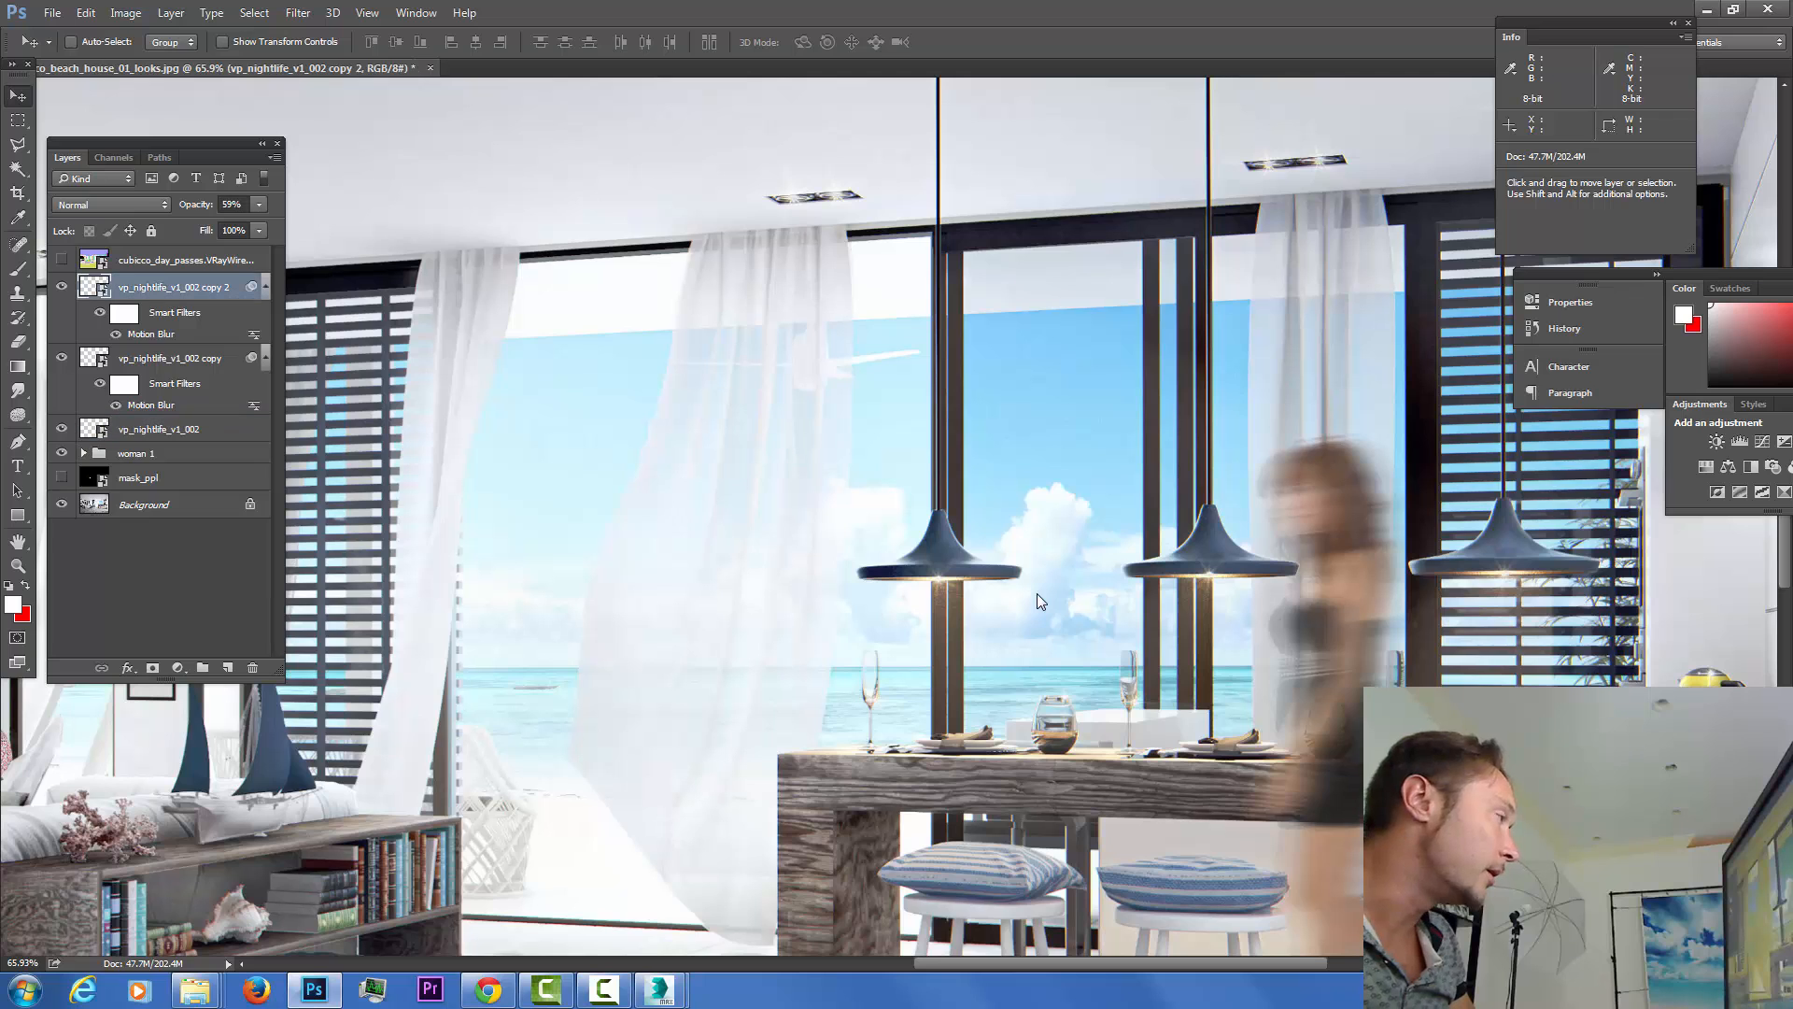
{"action": "key", "text": "alt+e"}
{"action": "key", "text": "Right"}
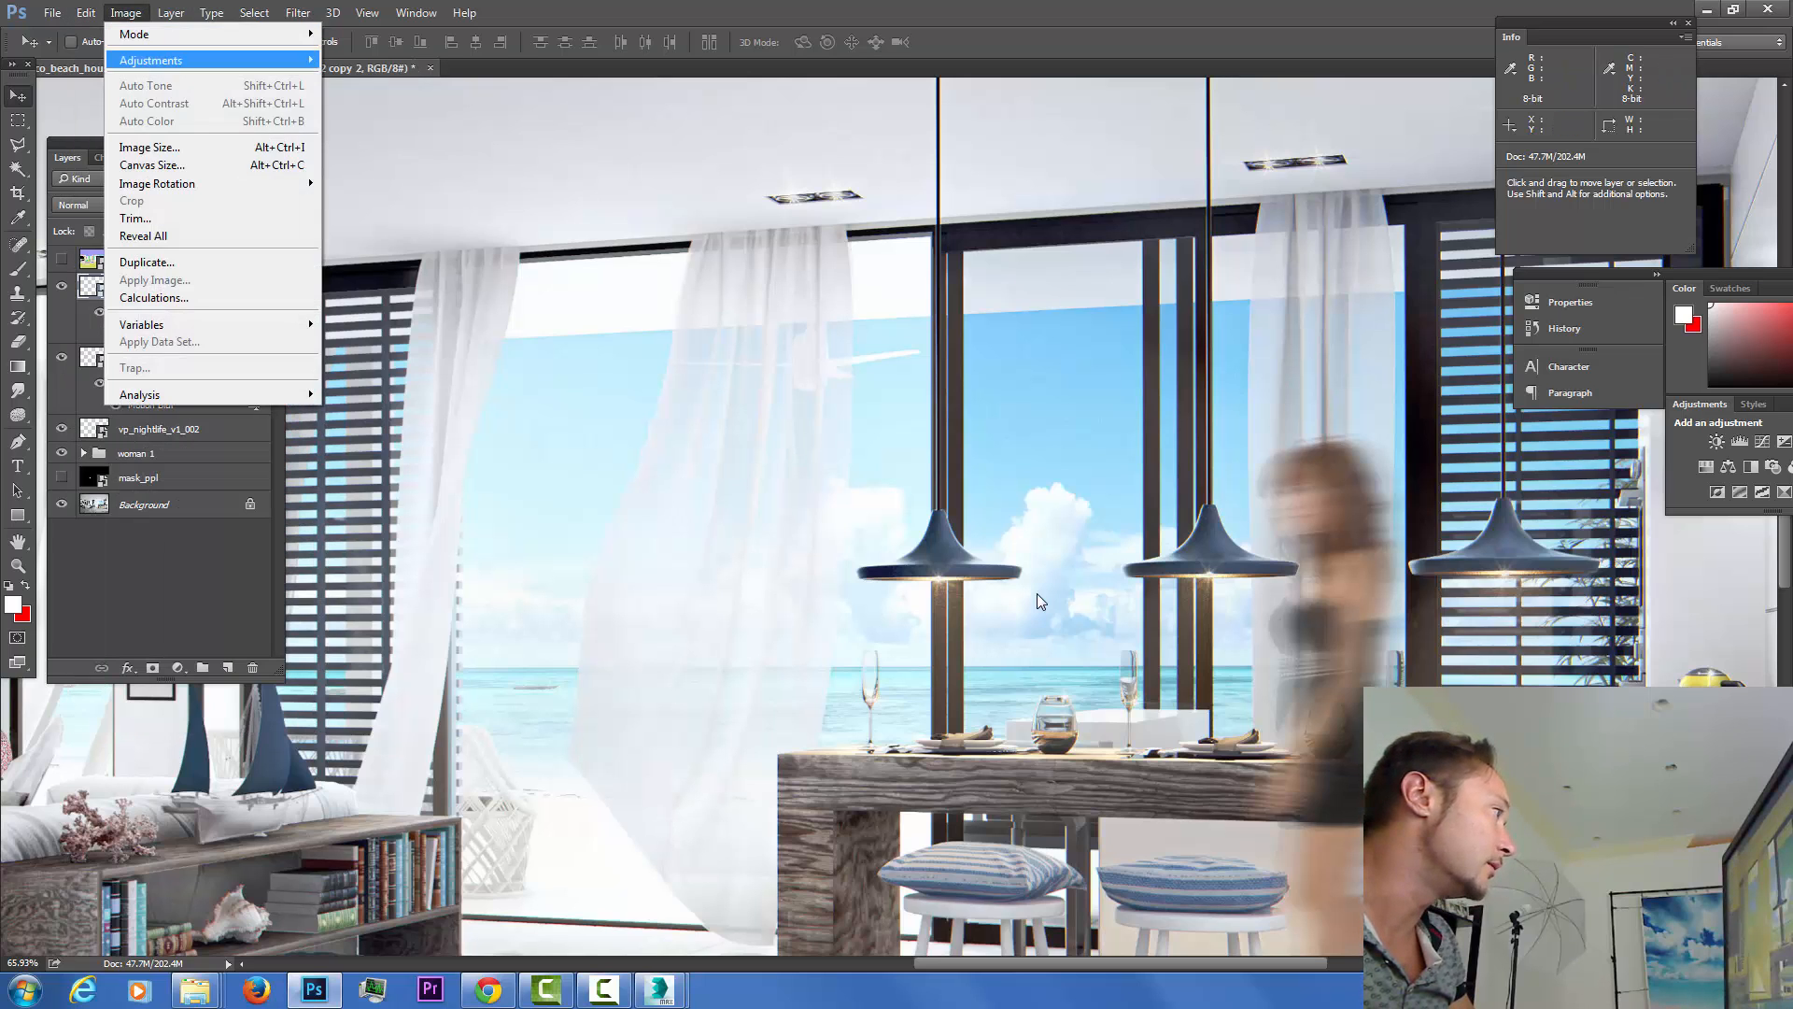
{"action": "key", "text": "Left"}
{"action": "key", "text": "Down"}
{"action": "key", "text": "Down"}
{"action": "key", "text": "Down"}
{"action": "key", "text": "Down"}
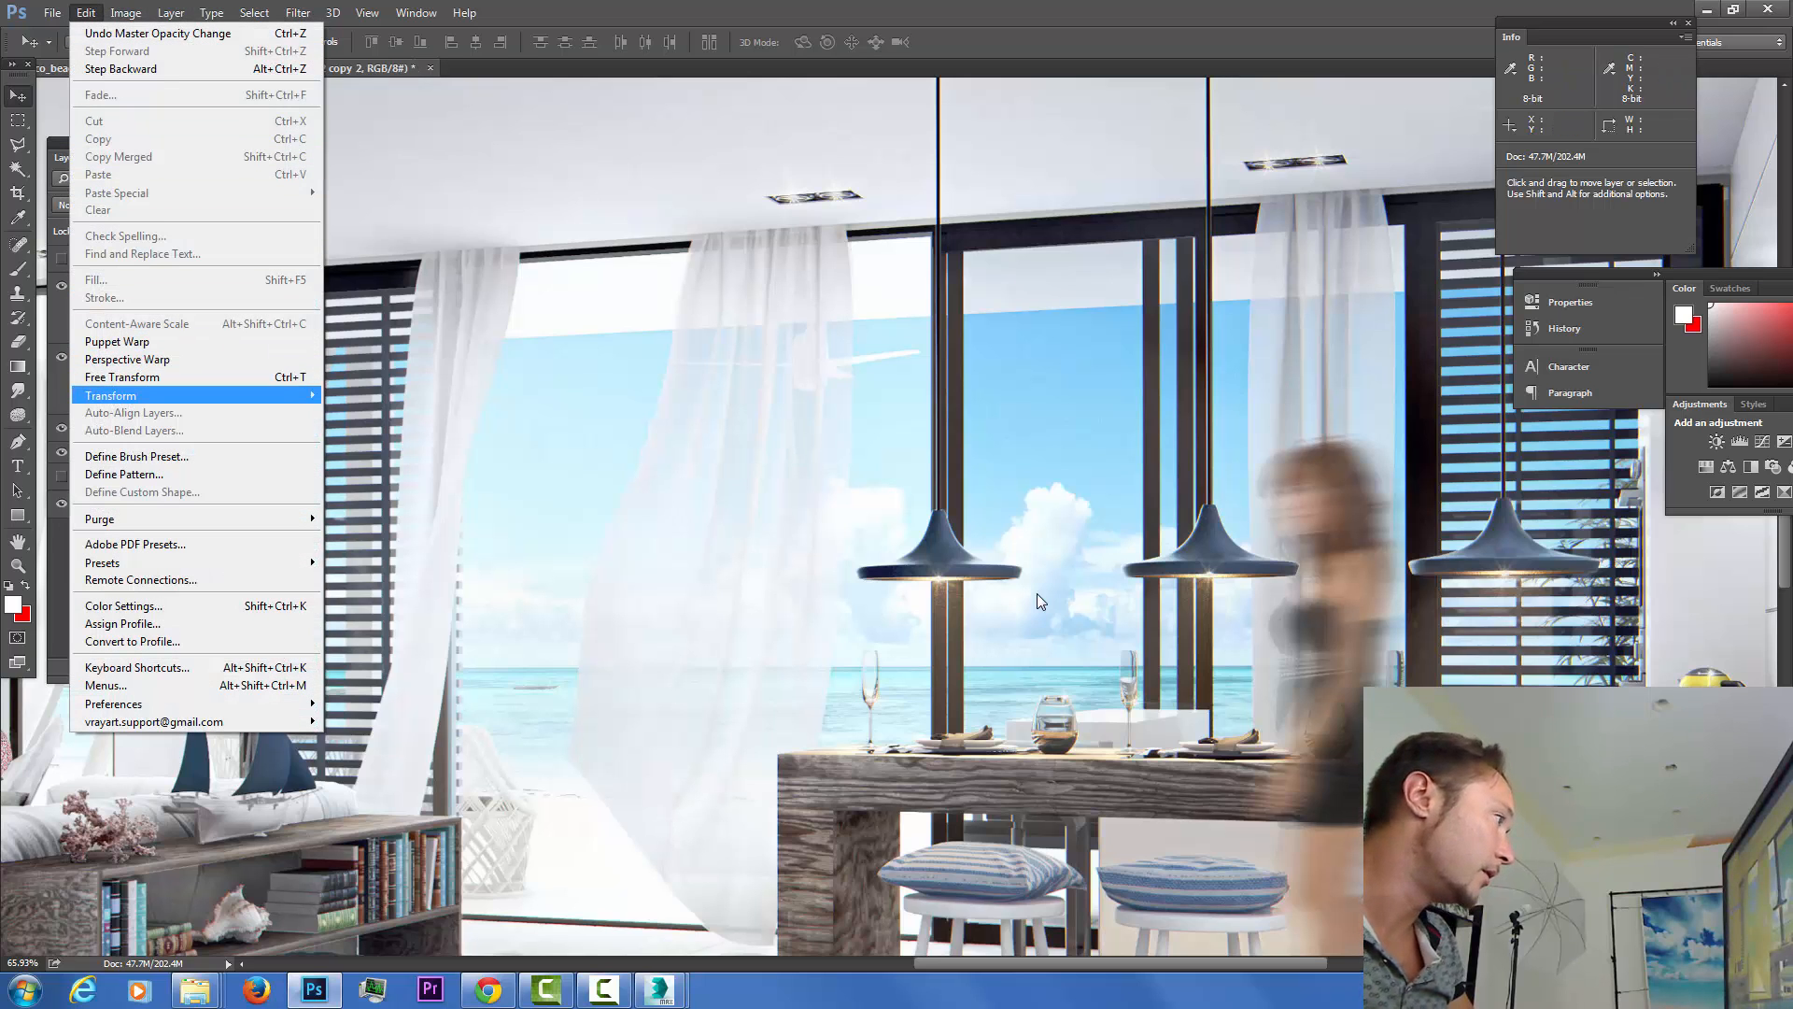
{"action": "key", "text": "Right"}
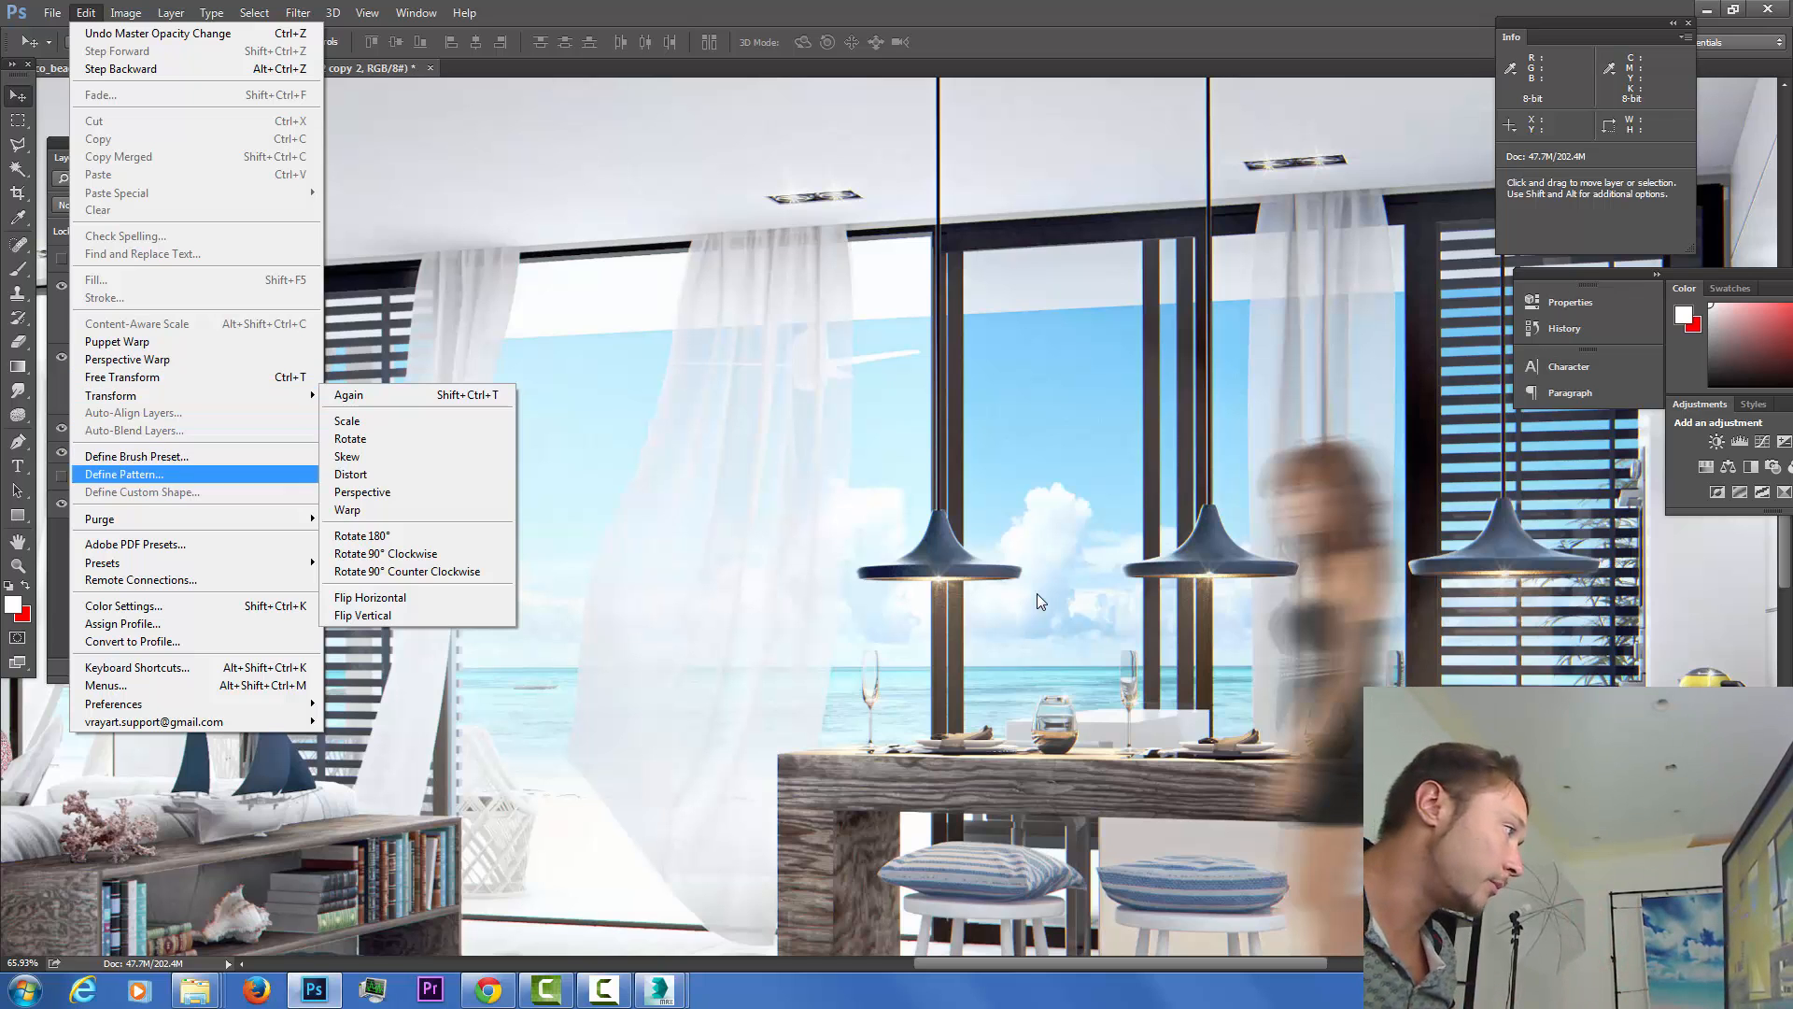
{"action": "left_click", "coordinate": [347, 510]}
{"action": "key", "text": "Return"}
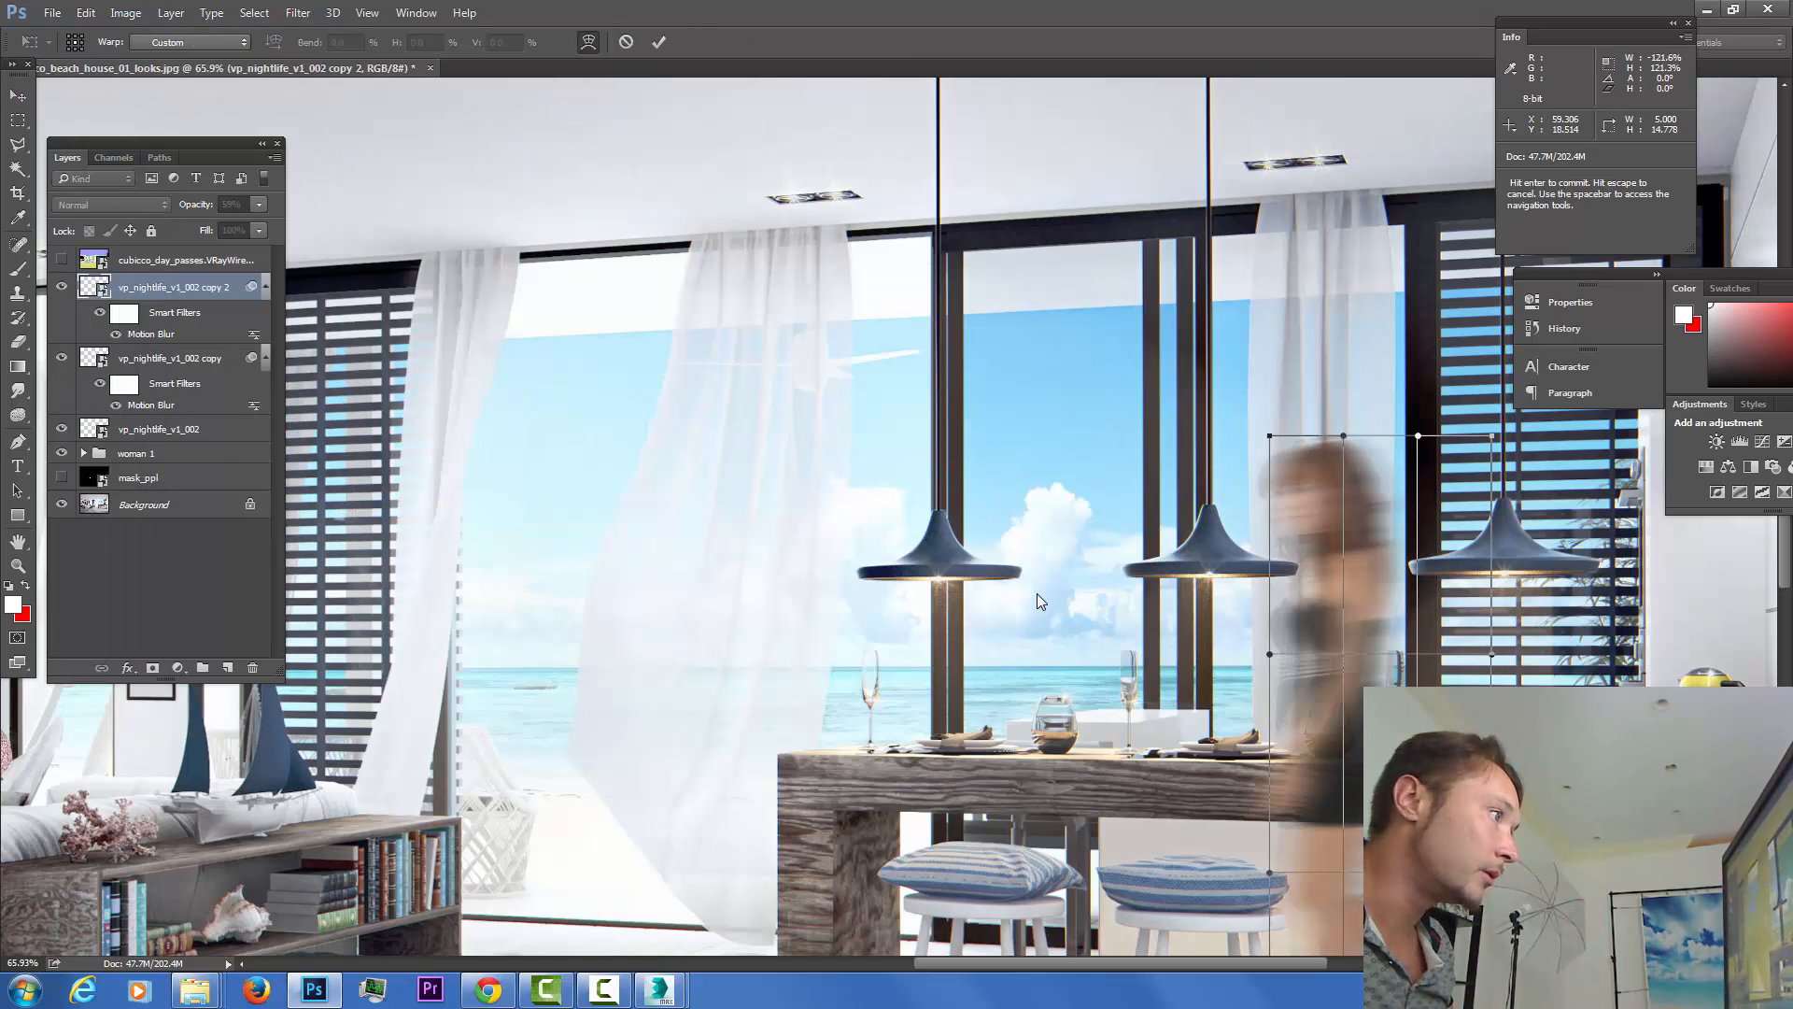
Warp the copy 2 woman's head and upper body, raising and widening the warp mesh and shifting her torso slightly backward.
{"action": "left_click_drag", "start_coordinate": [1041, 602], "coordinate": [799, 446]}
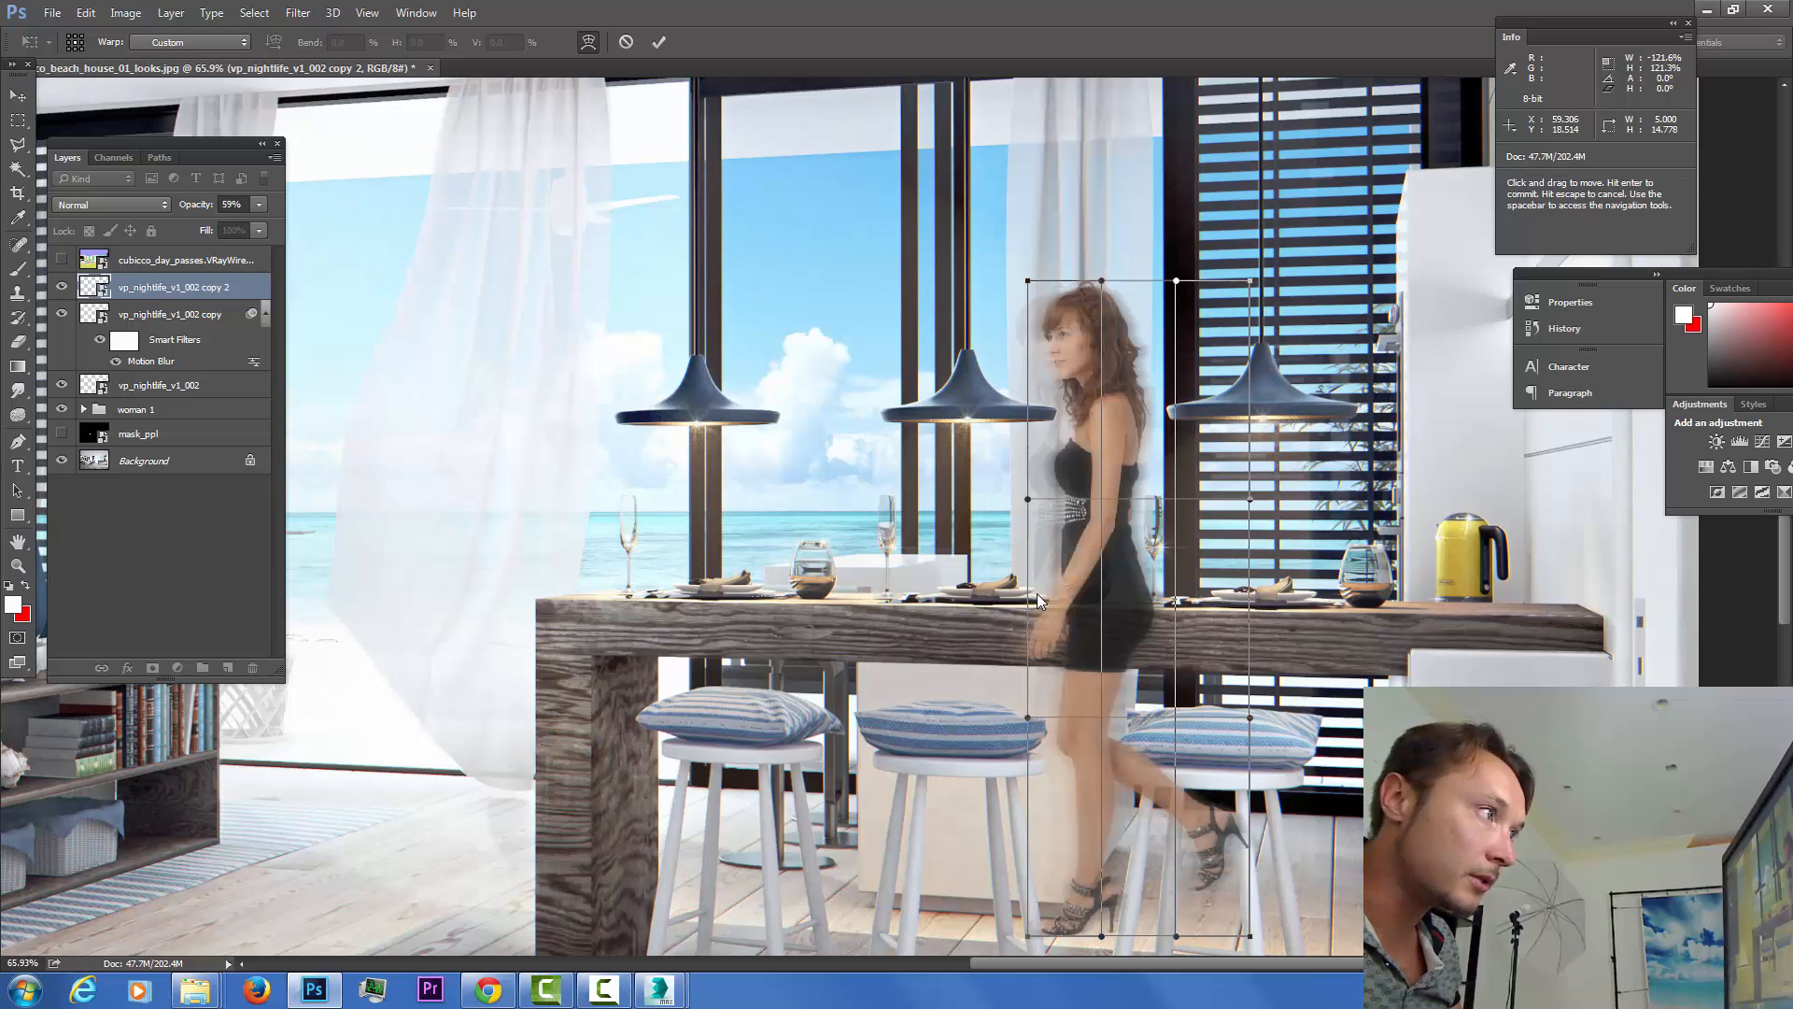
{"action": "left_click_drag", "start_coordinate": [1101, 280], "coordinate": [1103, 268]}
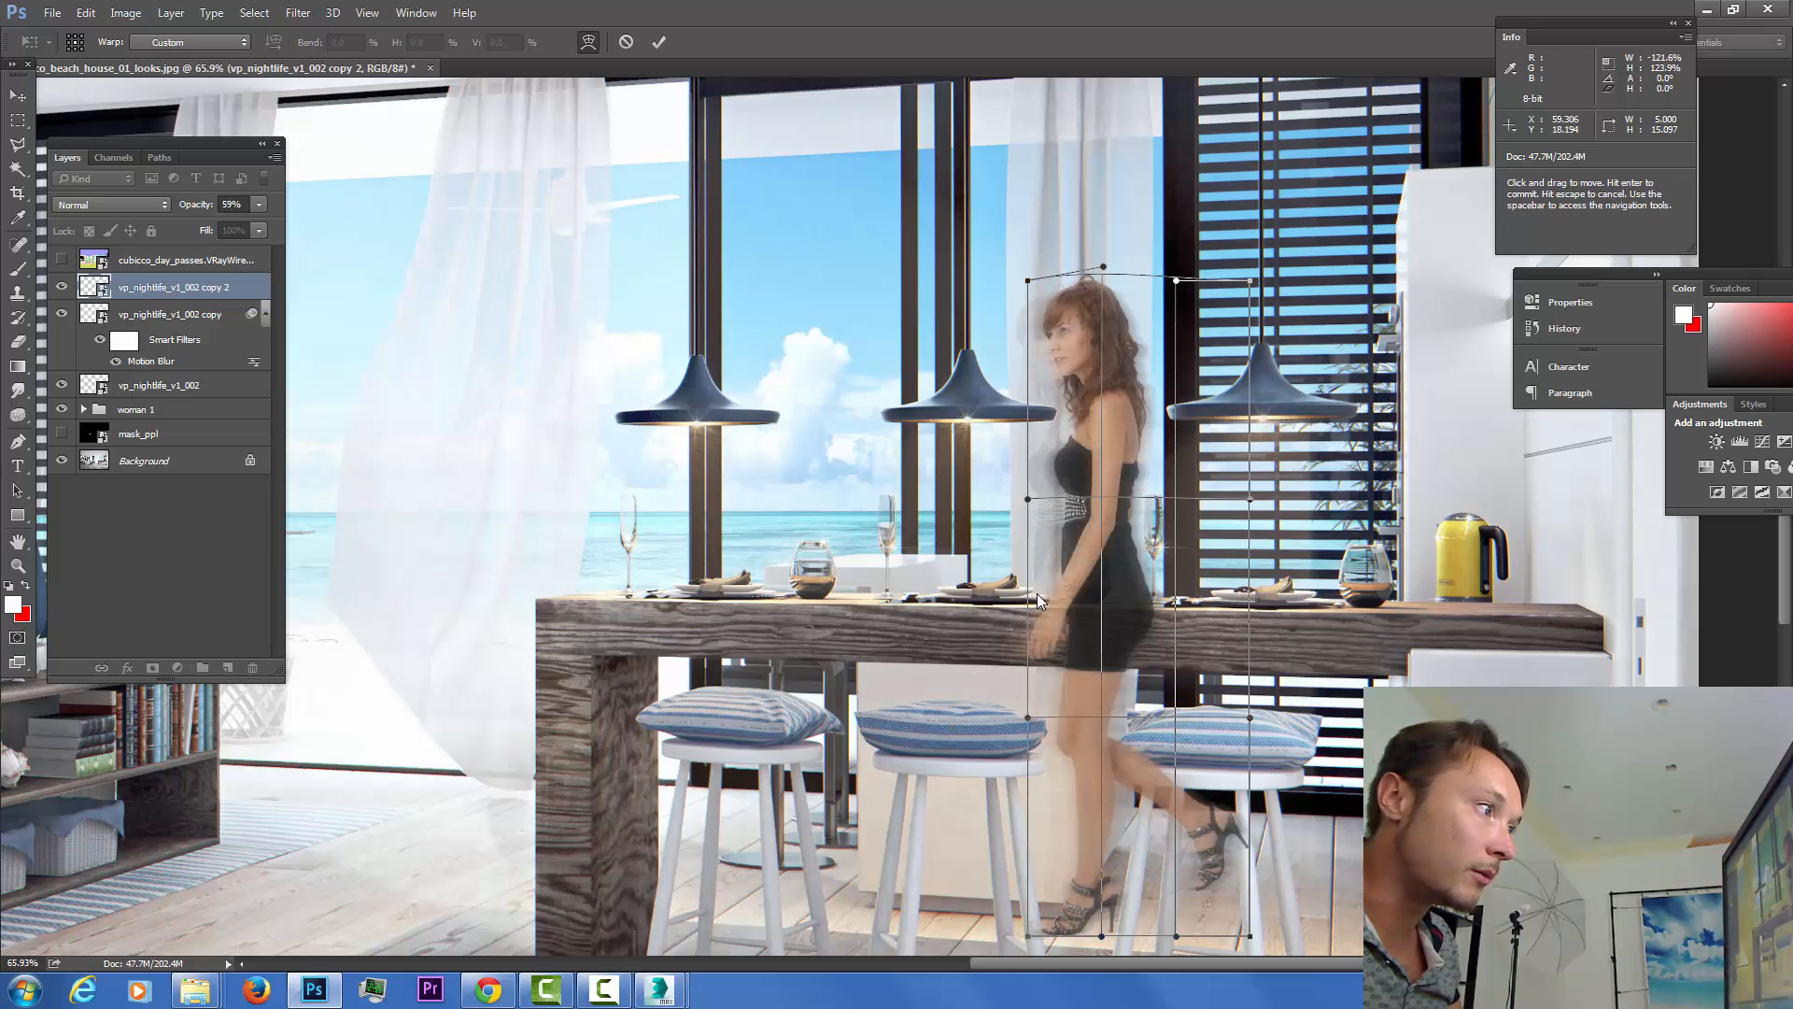
{"action": "left_click_drag", "start_coordinate": [1027, 498], "coordinate": [1016, 498]}
{"action": "mouse_move", "coordinate": [1024, 281]}
{"action": "left_mouse_down"}
{"action": "mouse_move", "coordinate": [1008, 291]}
{"action": "mouse_move", "coordinate": [1121, 297]}
{"action": "left_mouse_up"}
{"action": "left_click_drag", "start_coordinate": [1249, 280], "coordinate": [1289, 262]}
{"action": "left_click_drag", "start_coordinate": [1116, 397], "coordinate": [1129, 392]}
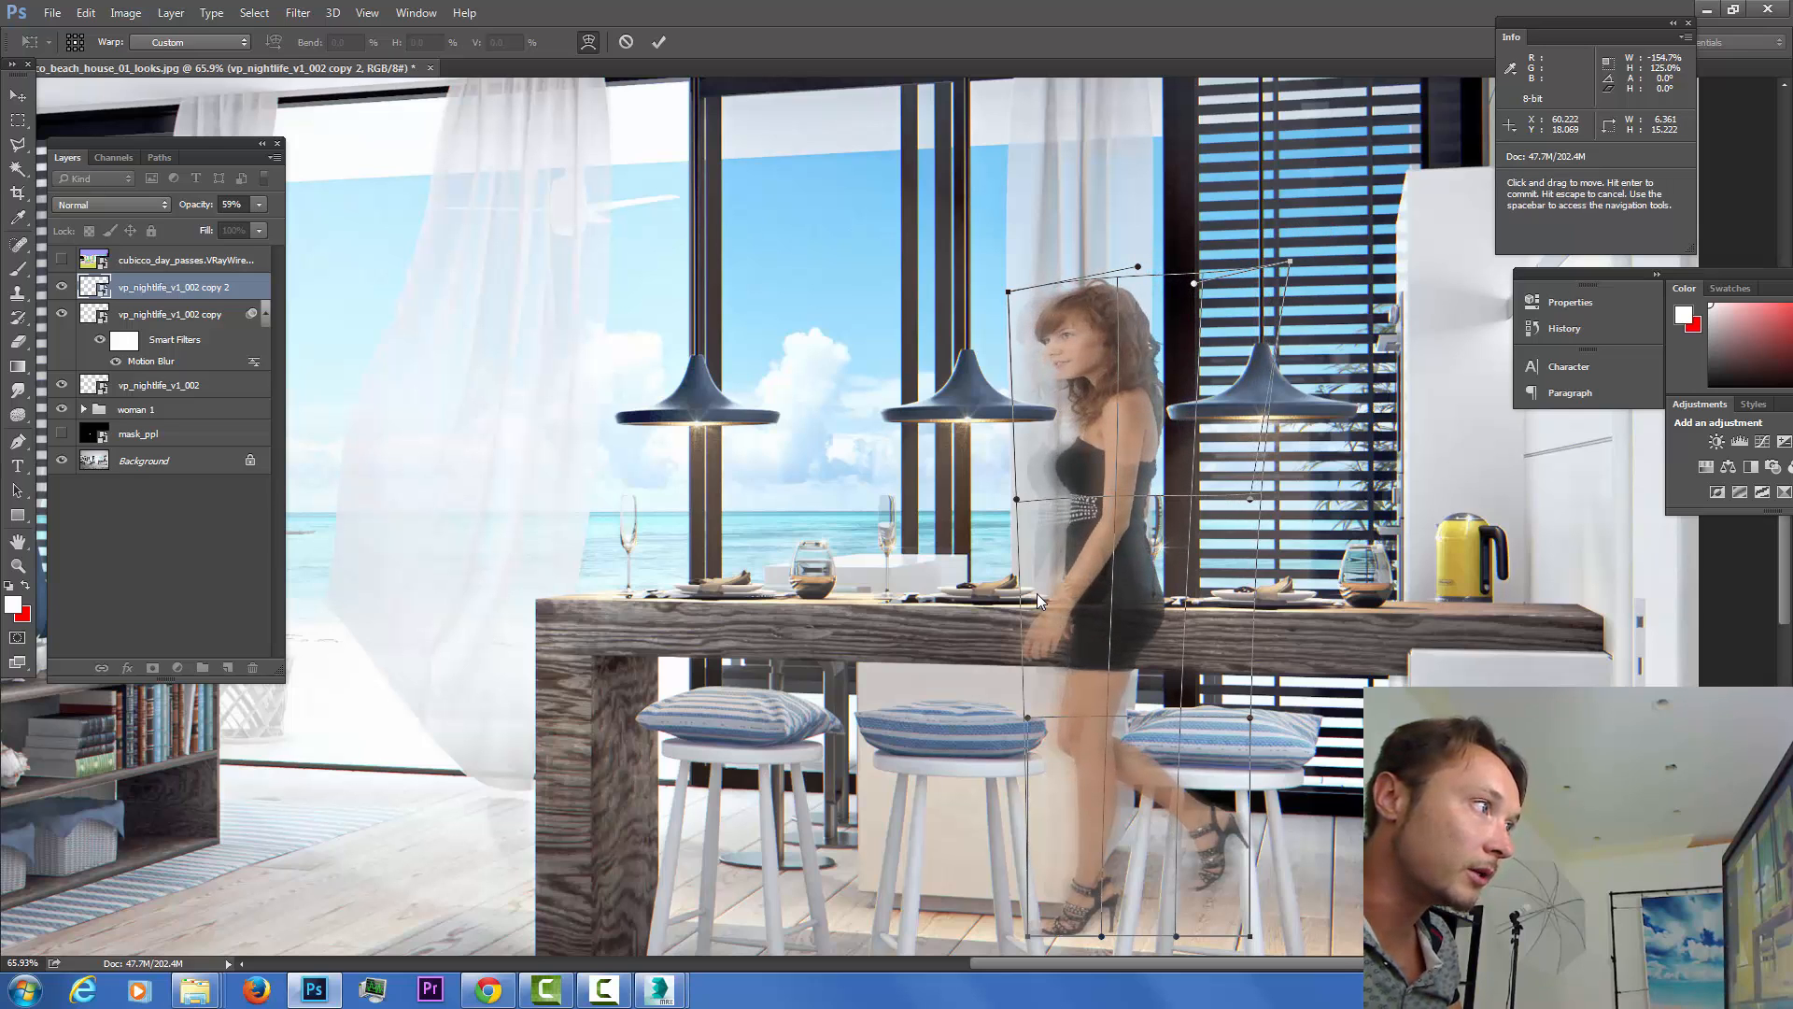
{"action": "left_click_drag", "start_coordinate": [1155, 630], "coordinate": [1167, 629]}
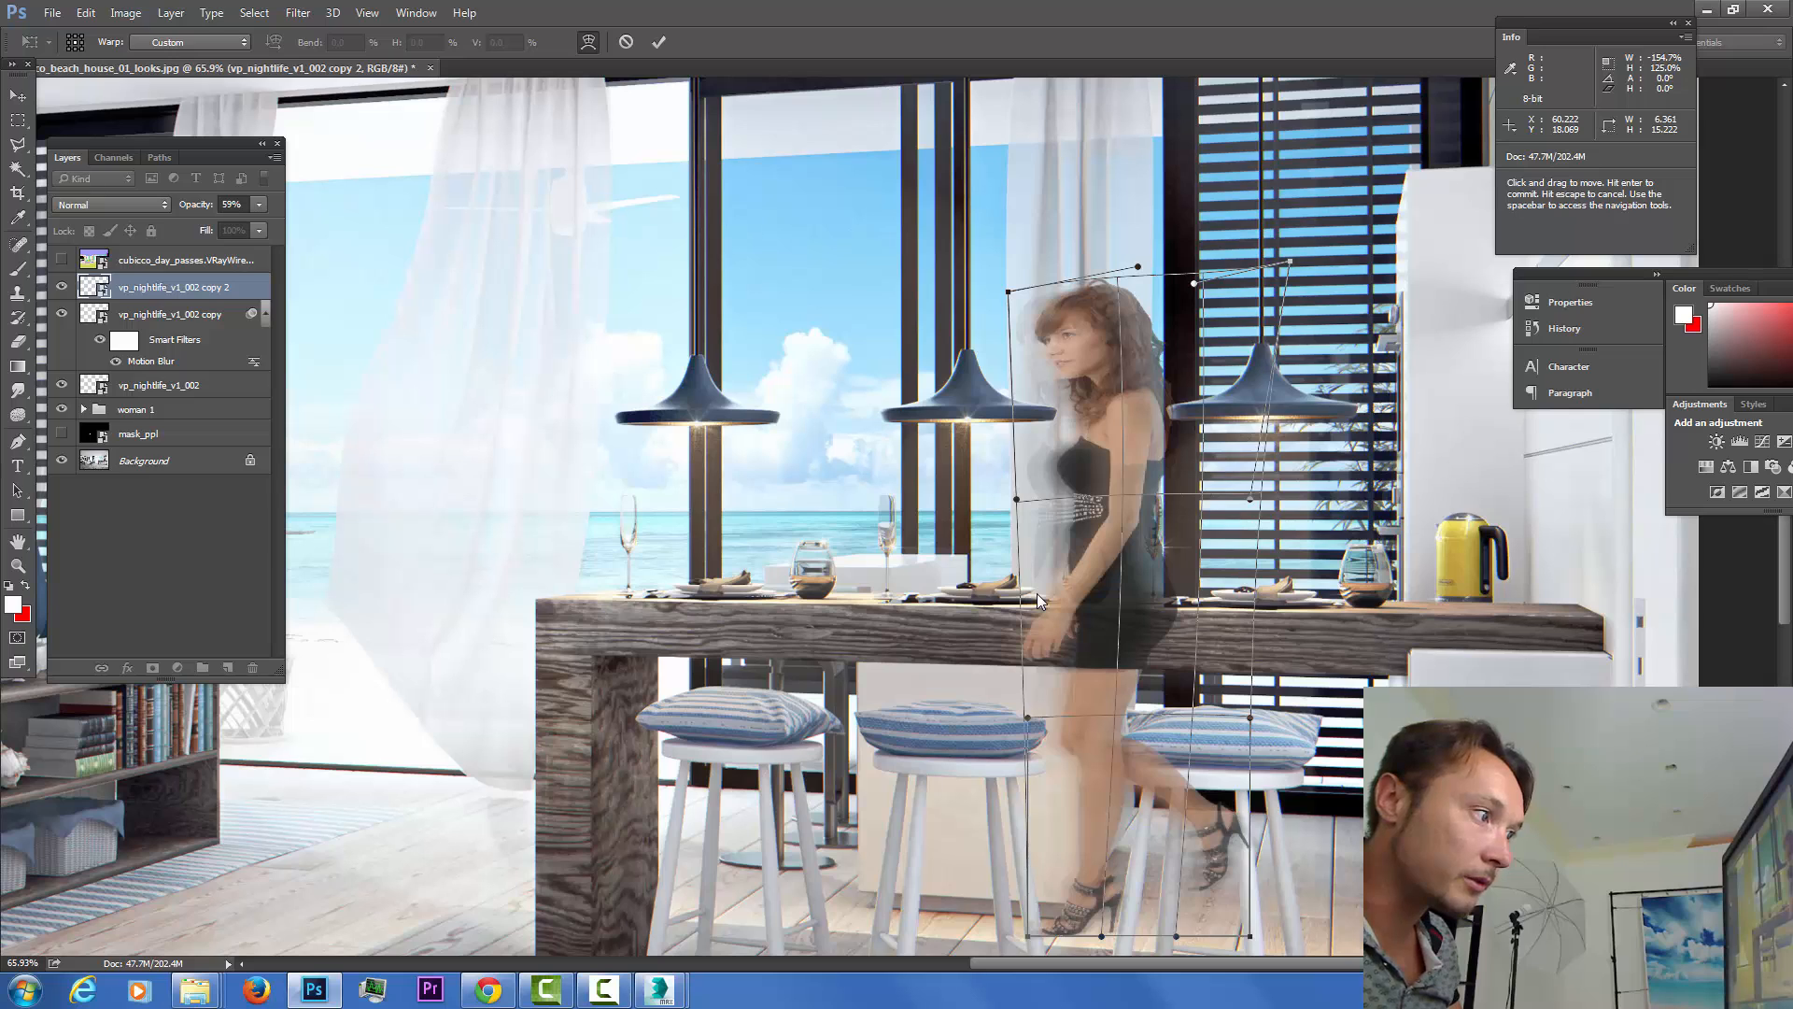
Warp the copy 2 woman's lower body, pulling her hand back and spreading her feet apart, and apply the warp.
{"action": "mouse_move", "coordinate": [1027, 717]}
{"action": "left_mouse_down"}
{"action": "mouse_move", "coordinate": [1124, 717]}
{"action": "mouse_move", "coordinate": [1100, 722]}
{"action": "left_mouse_up"}
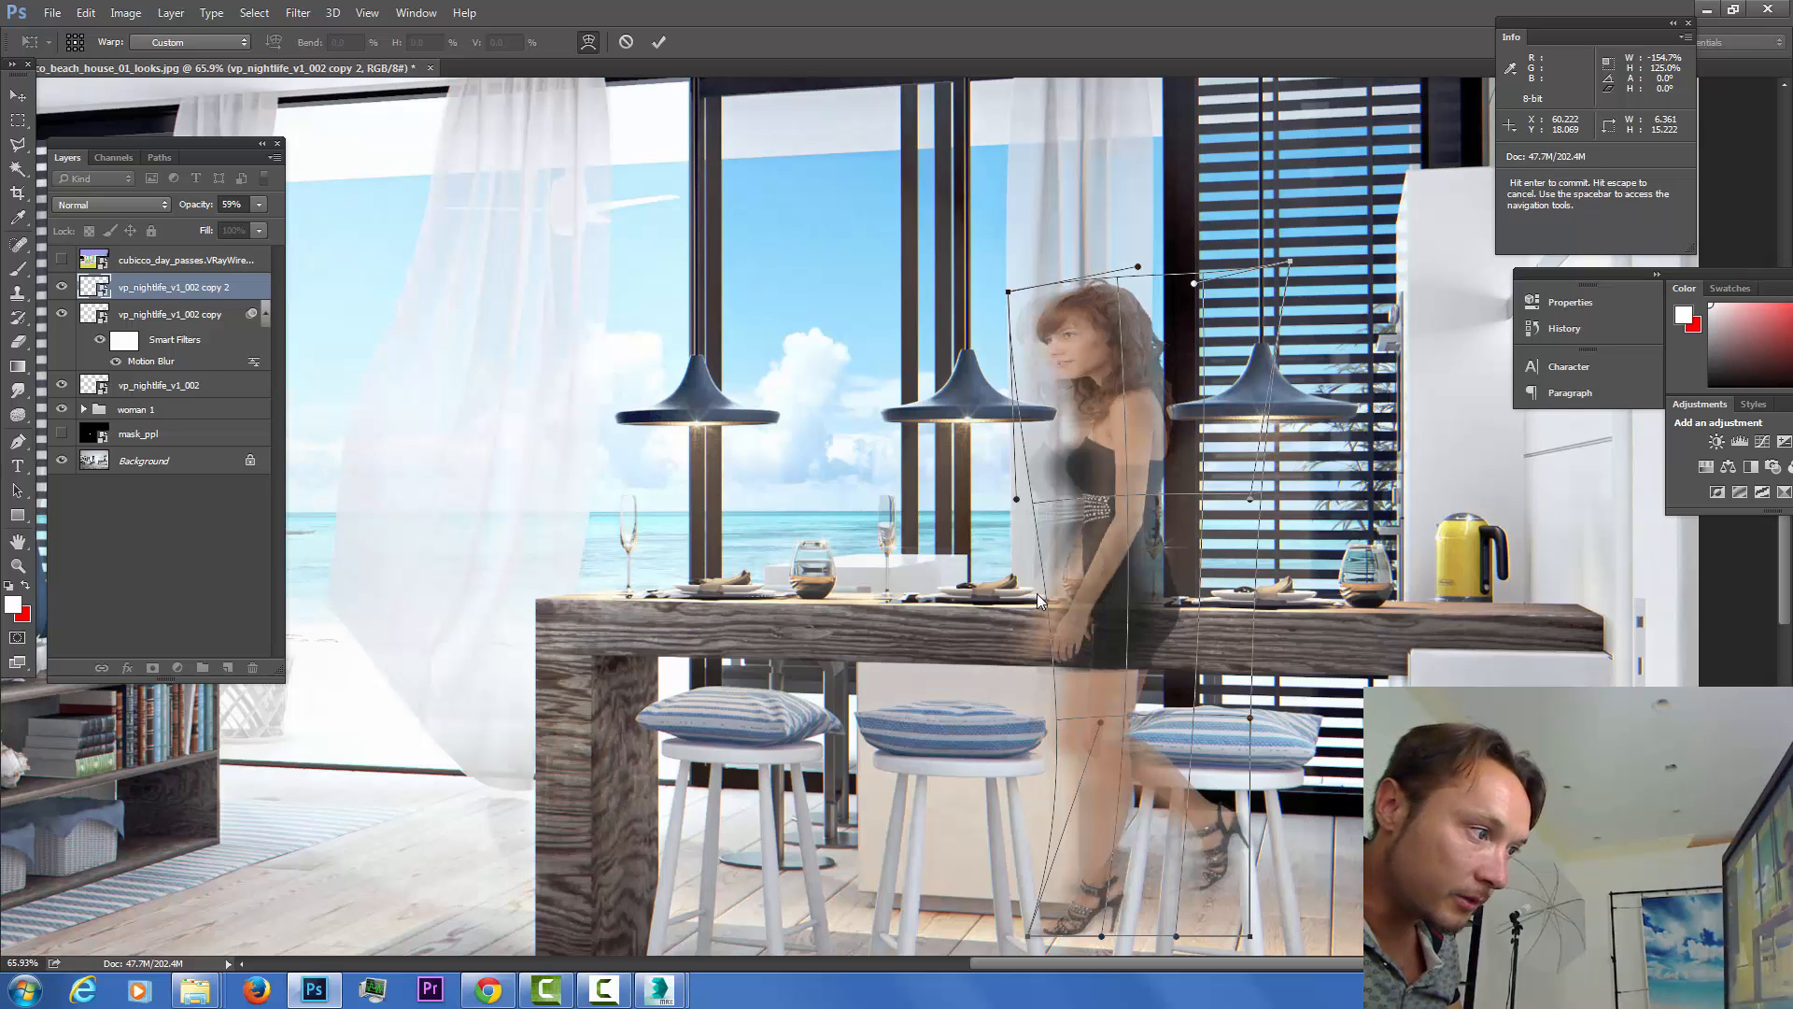
{"action": "left_click_drag", "start_coordinate": [1249, 935], "coordinate": [1322, 935]}
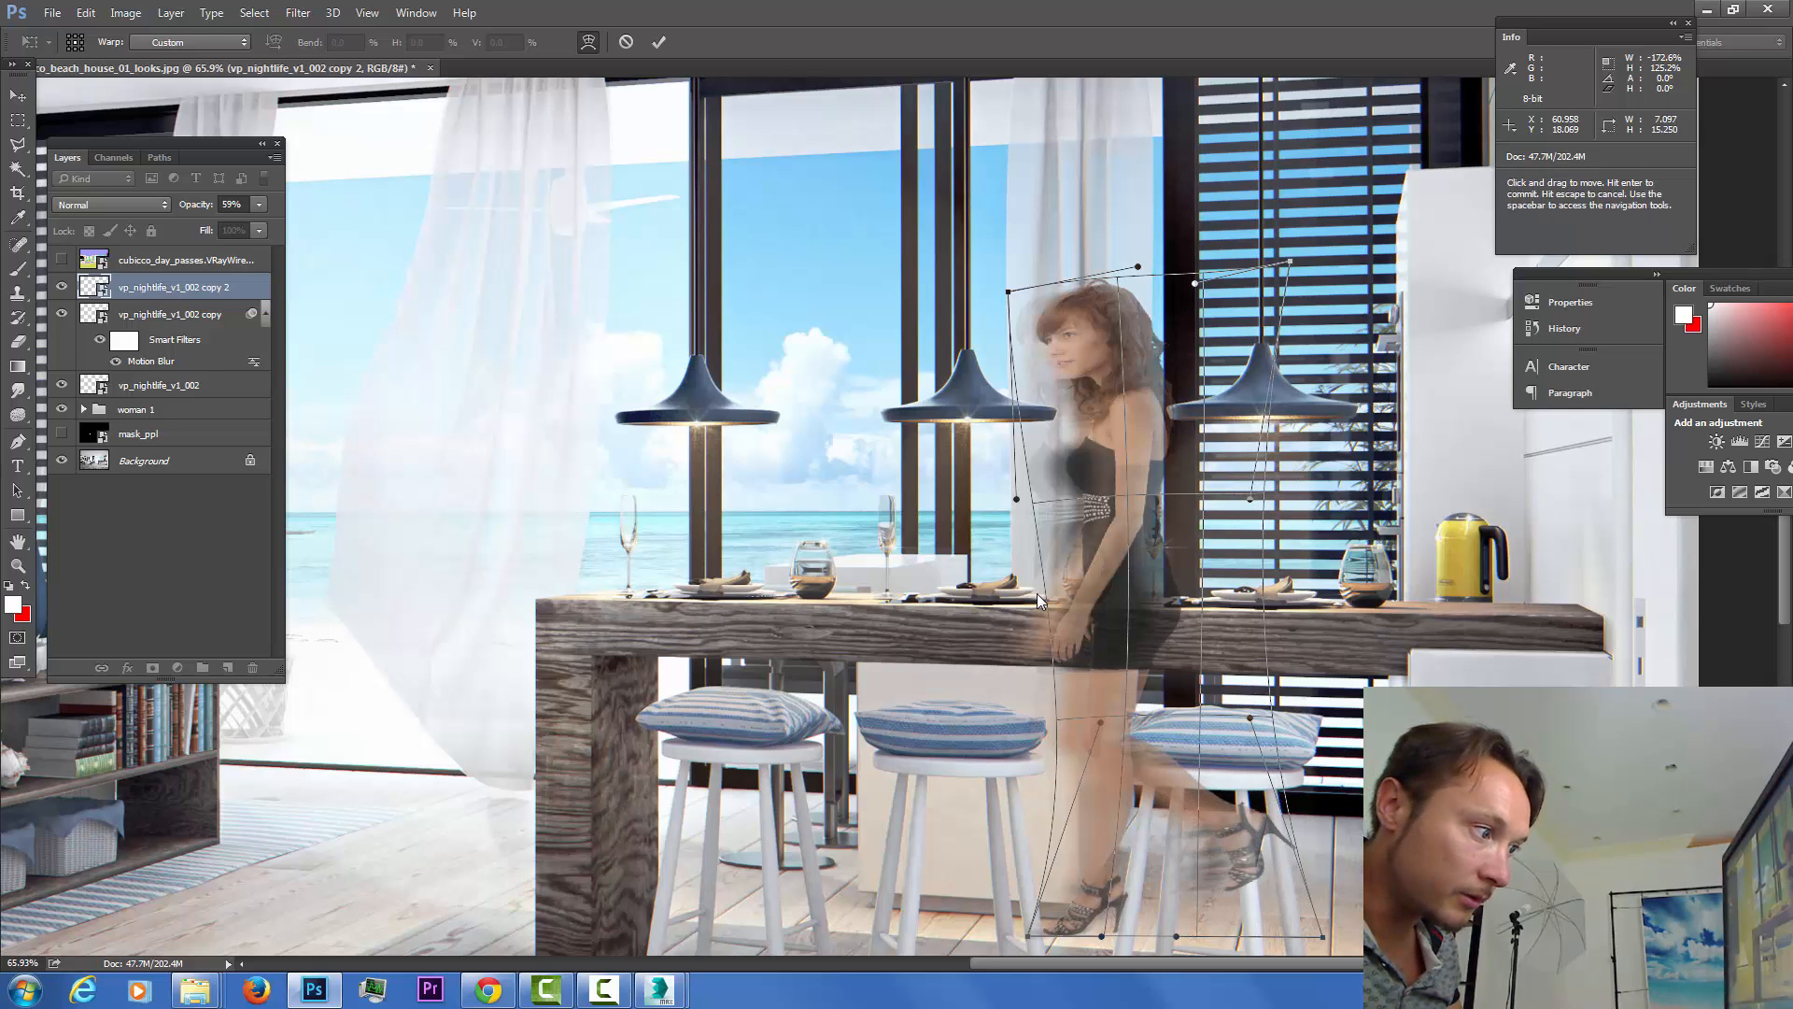
{"action": "left_click_drag", "start_coordinate": [1027, 936], "coordinate": [1011, 932]}
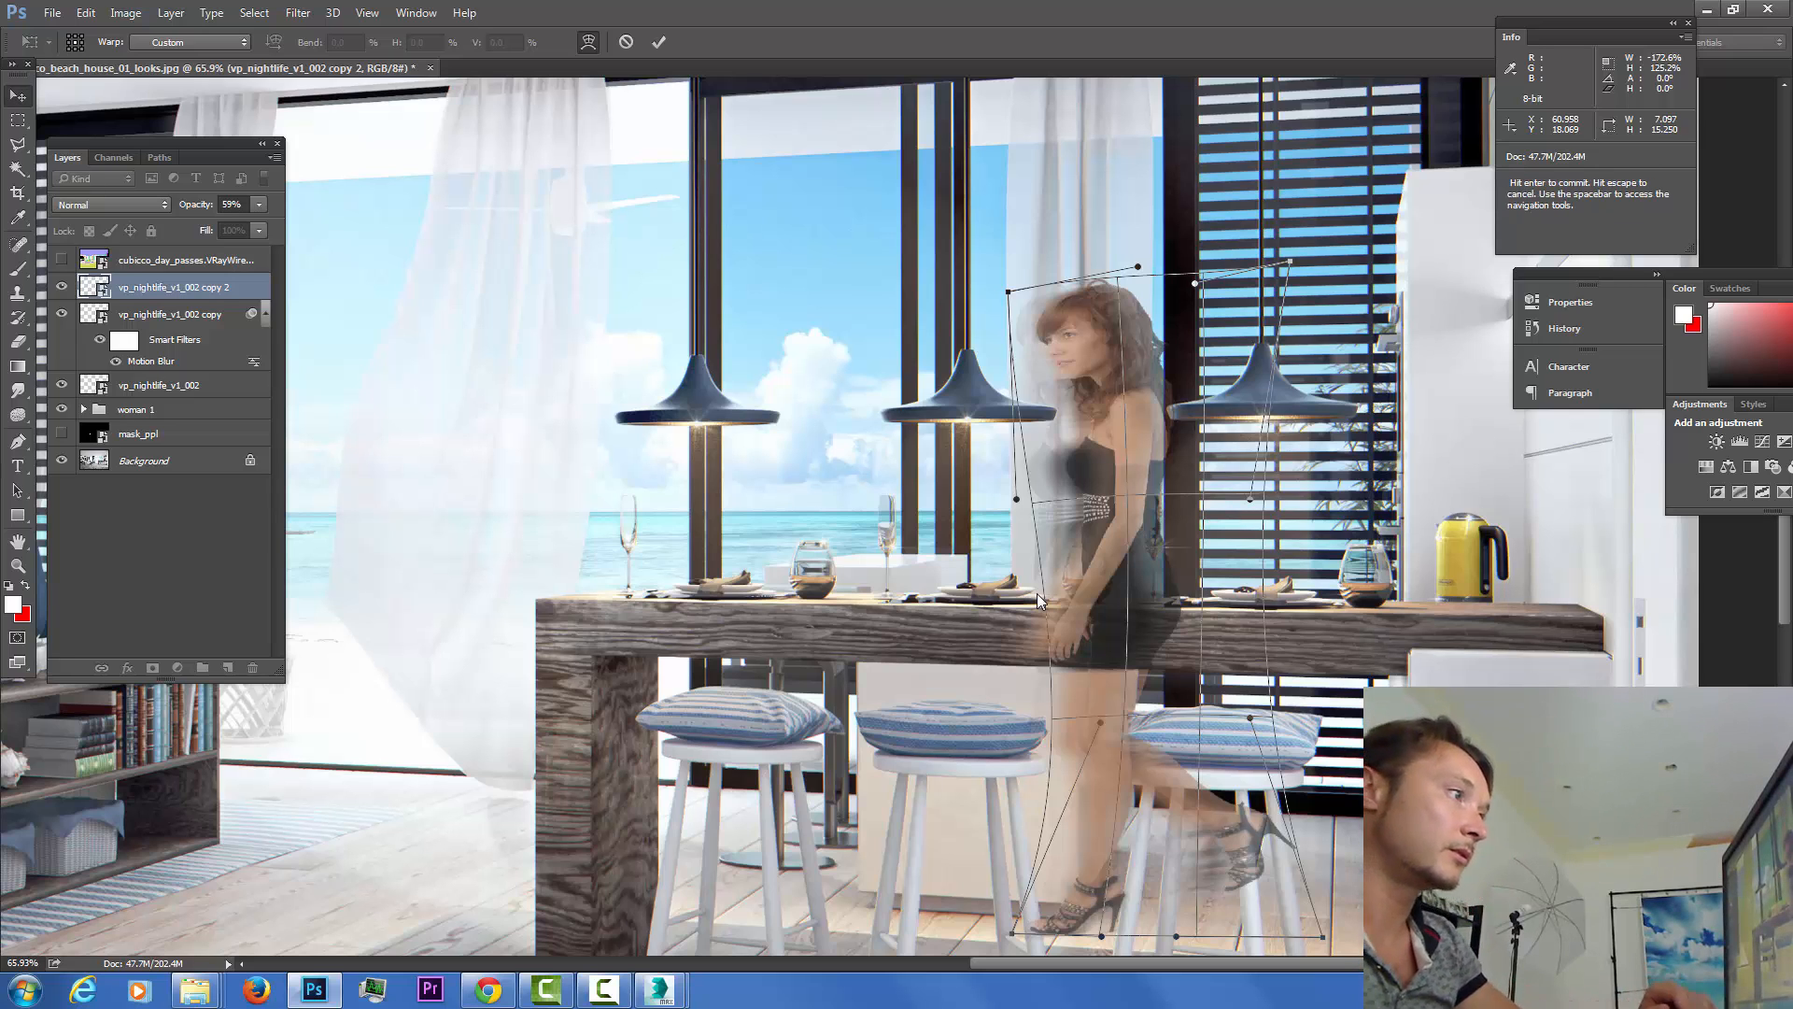
{"action": "key", "text": "Return"}
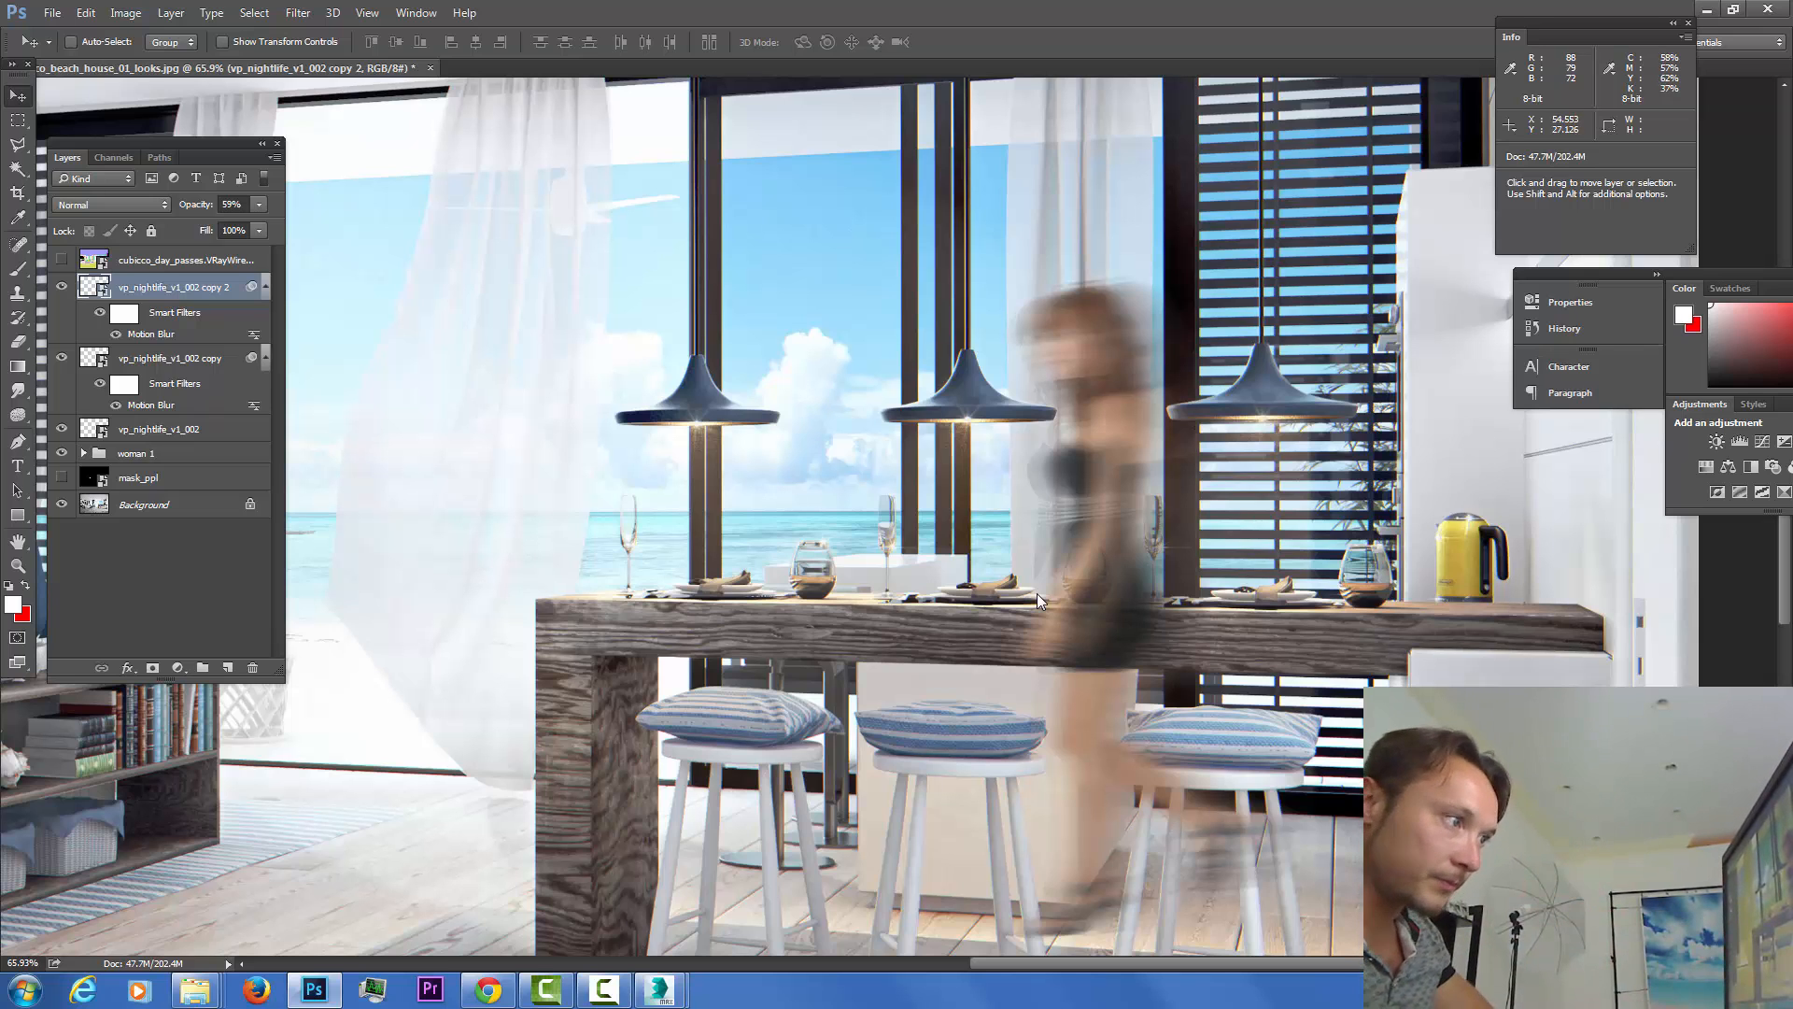
Create a new layer group named woman2 above the walking woman's layers.
{"action": "scroll", "coordinate": [1038, 600], "scroll_direction": "down", "scroll_amount": 5}
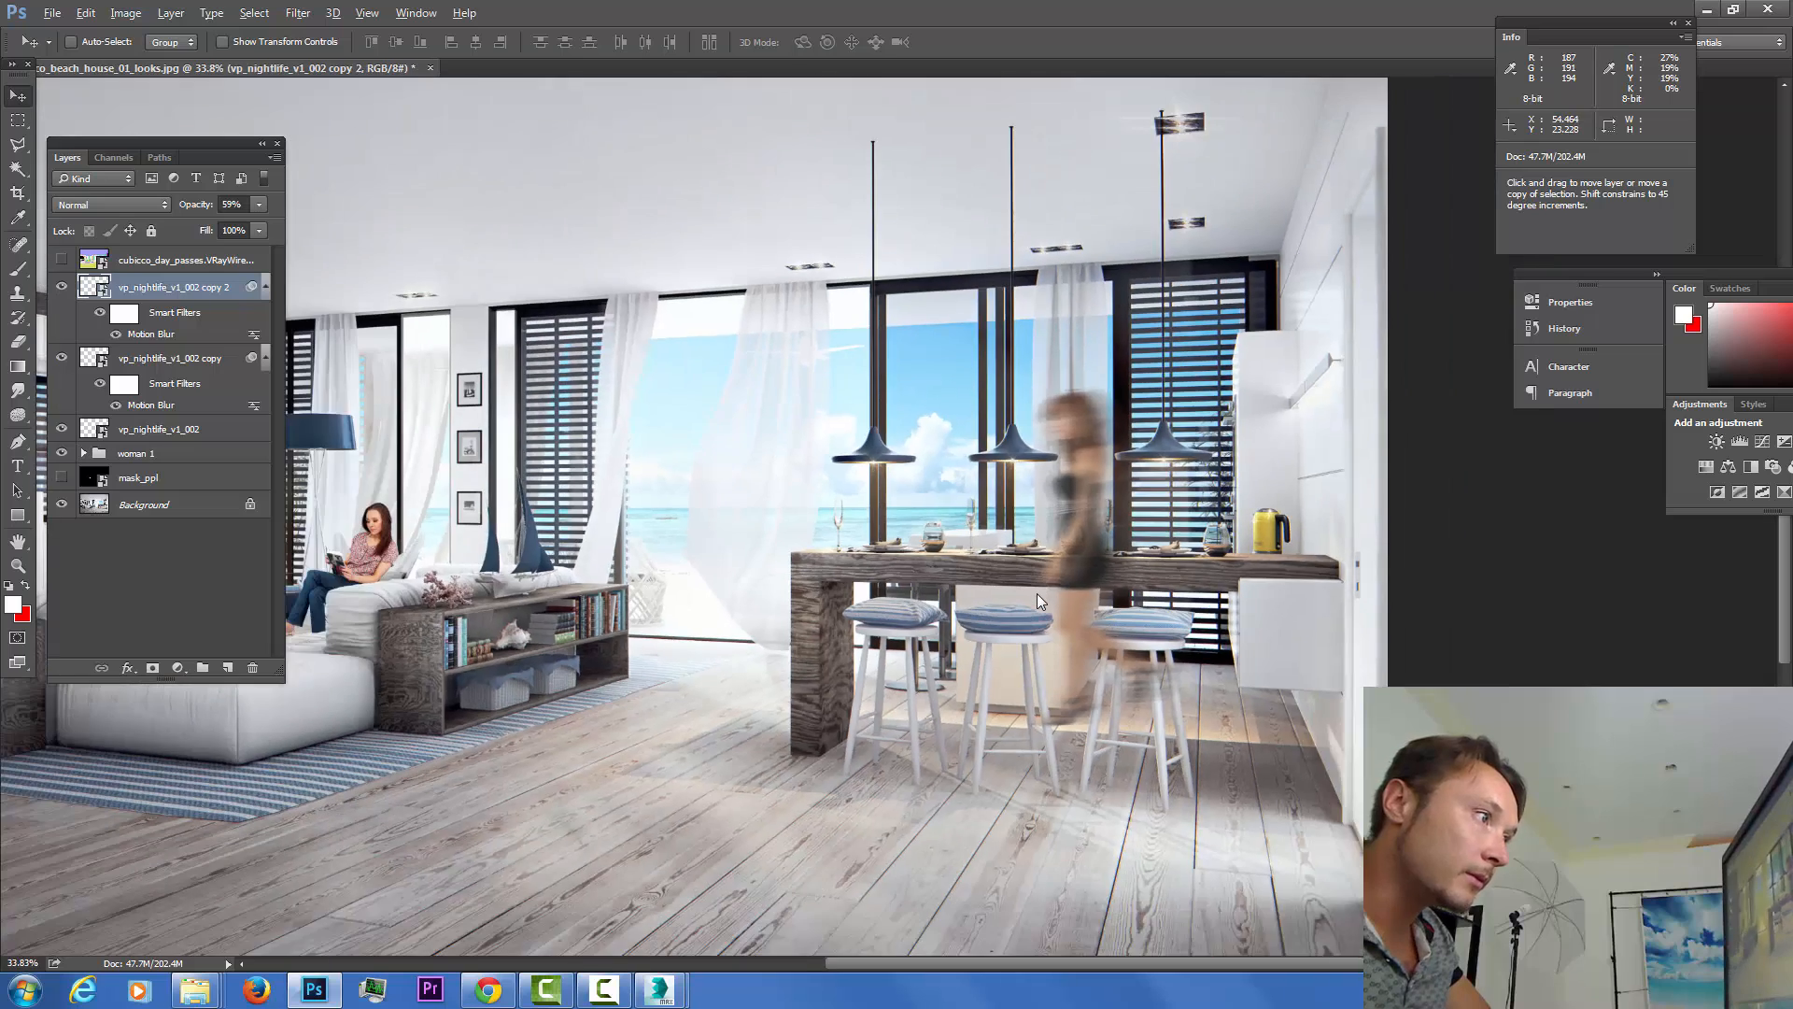
{"action": "scroll", "coordinate": [1038, 600], "scroll_direction": "up", "scroll_amount": 2}
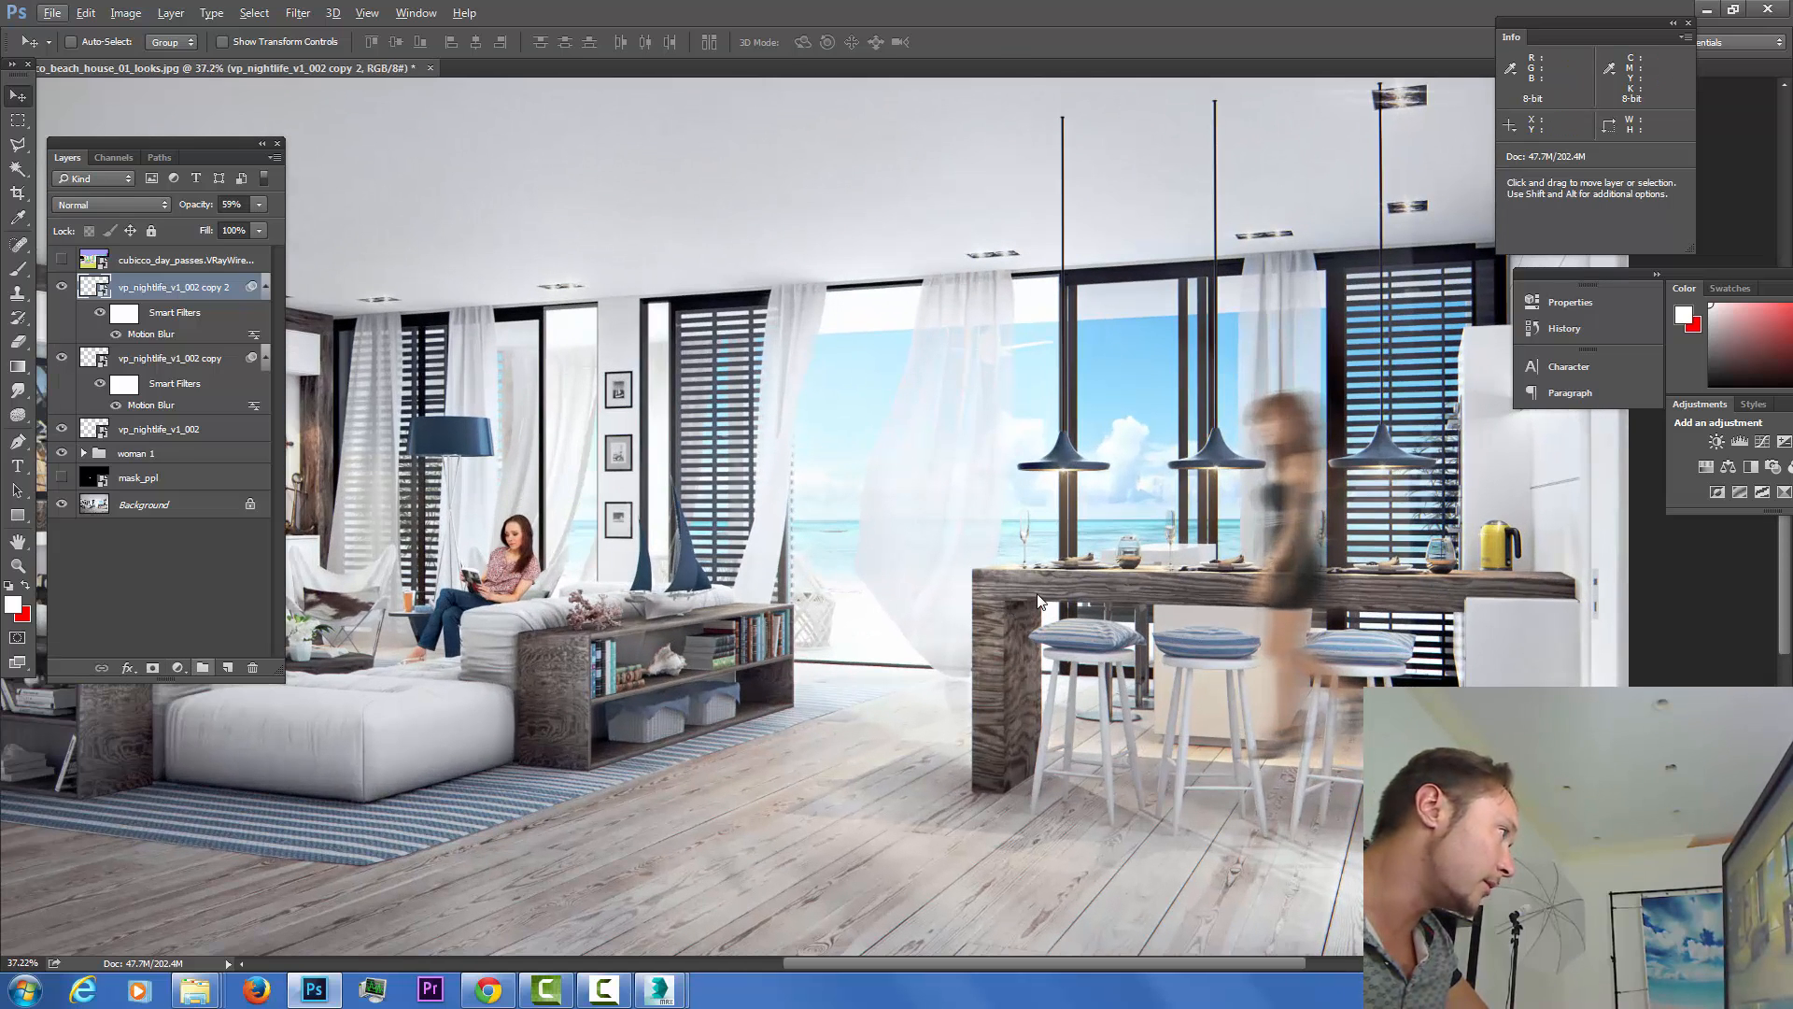
{"action": "key", "text": "ctrl+g"}
{"action": "key", "text": "F2"}
{"action": "type", "text": "w"}
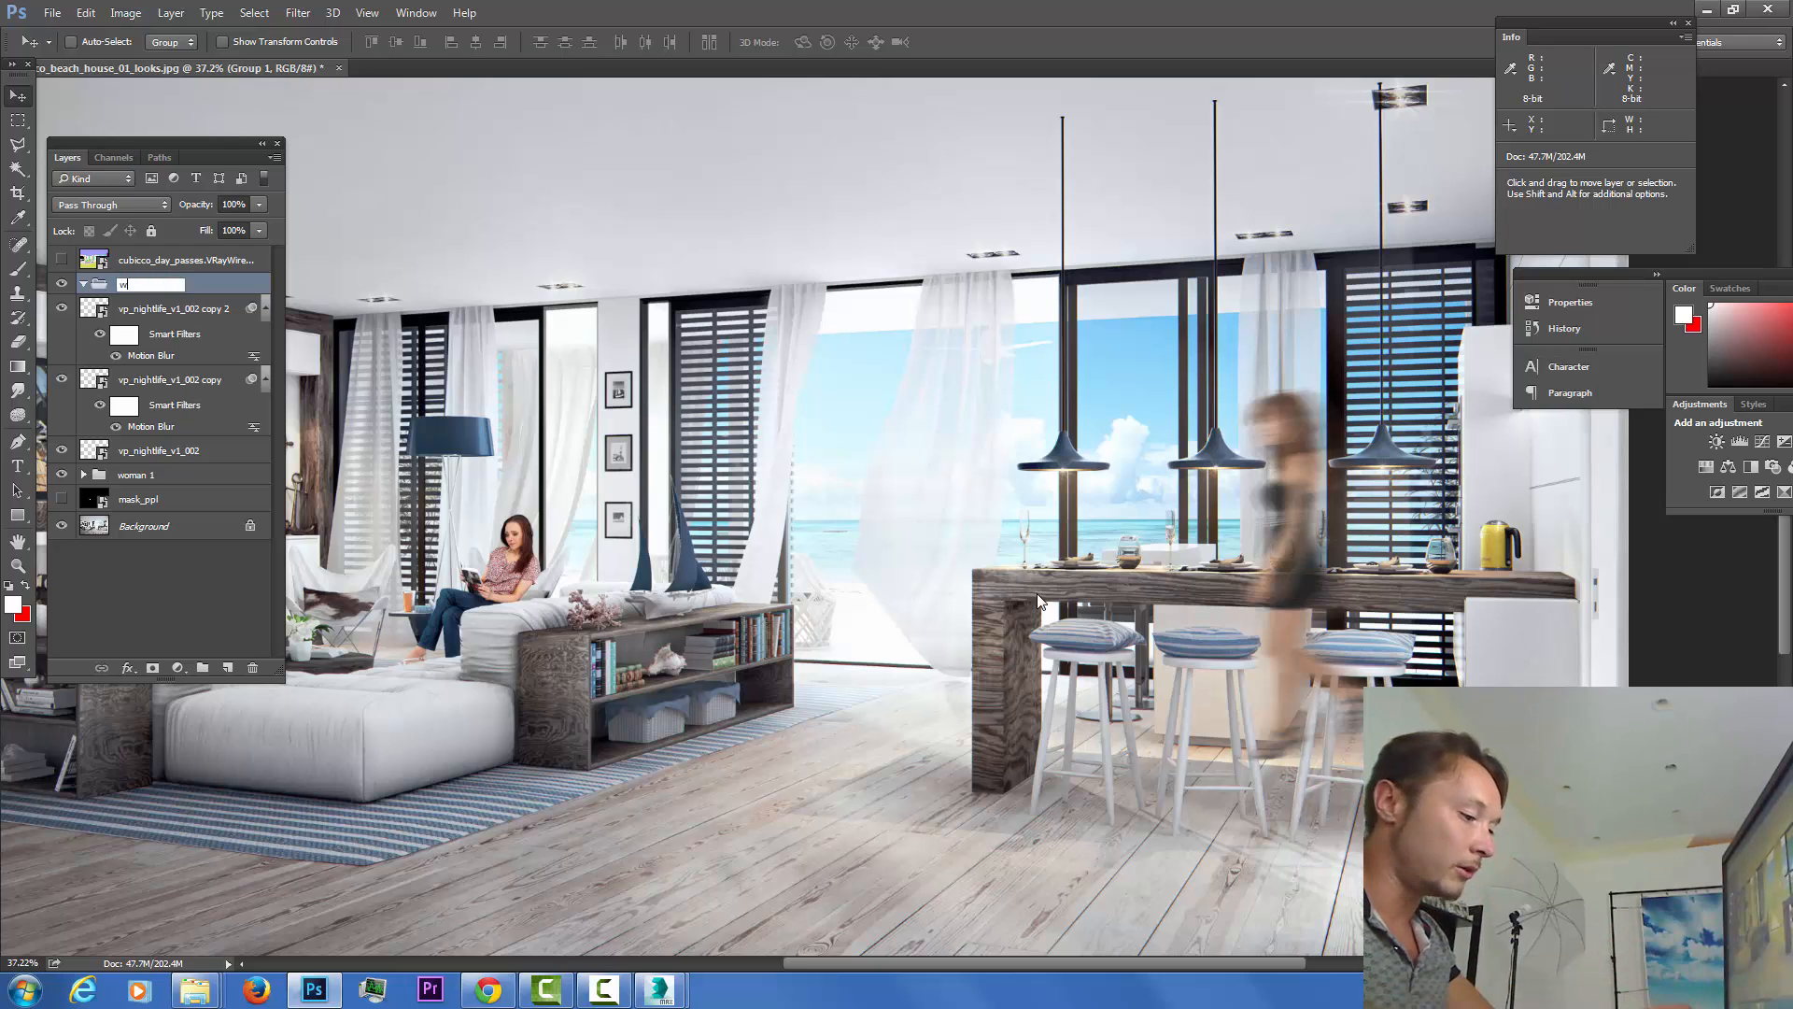
{"action": "type", "text": "oman2"}
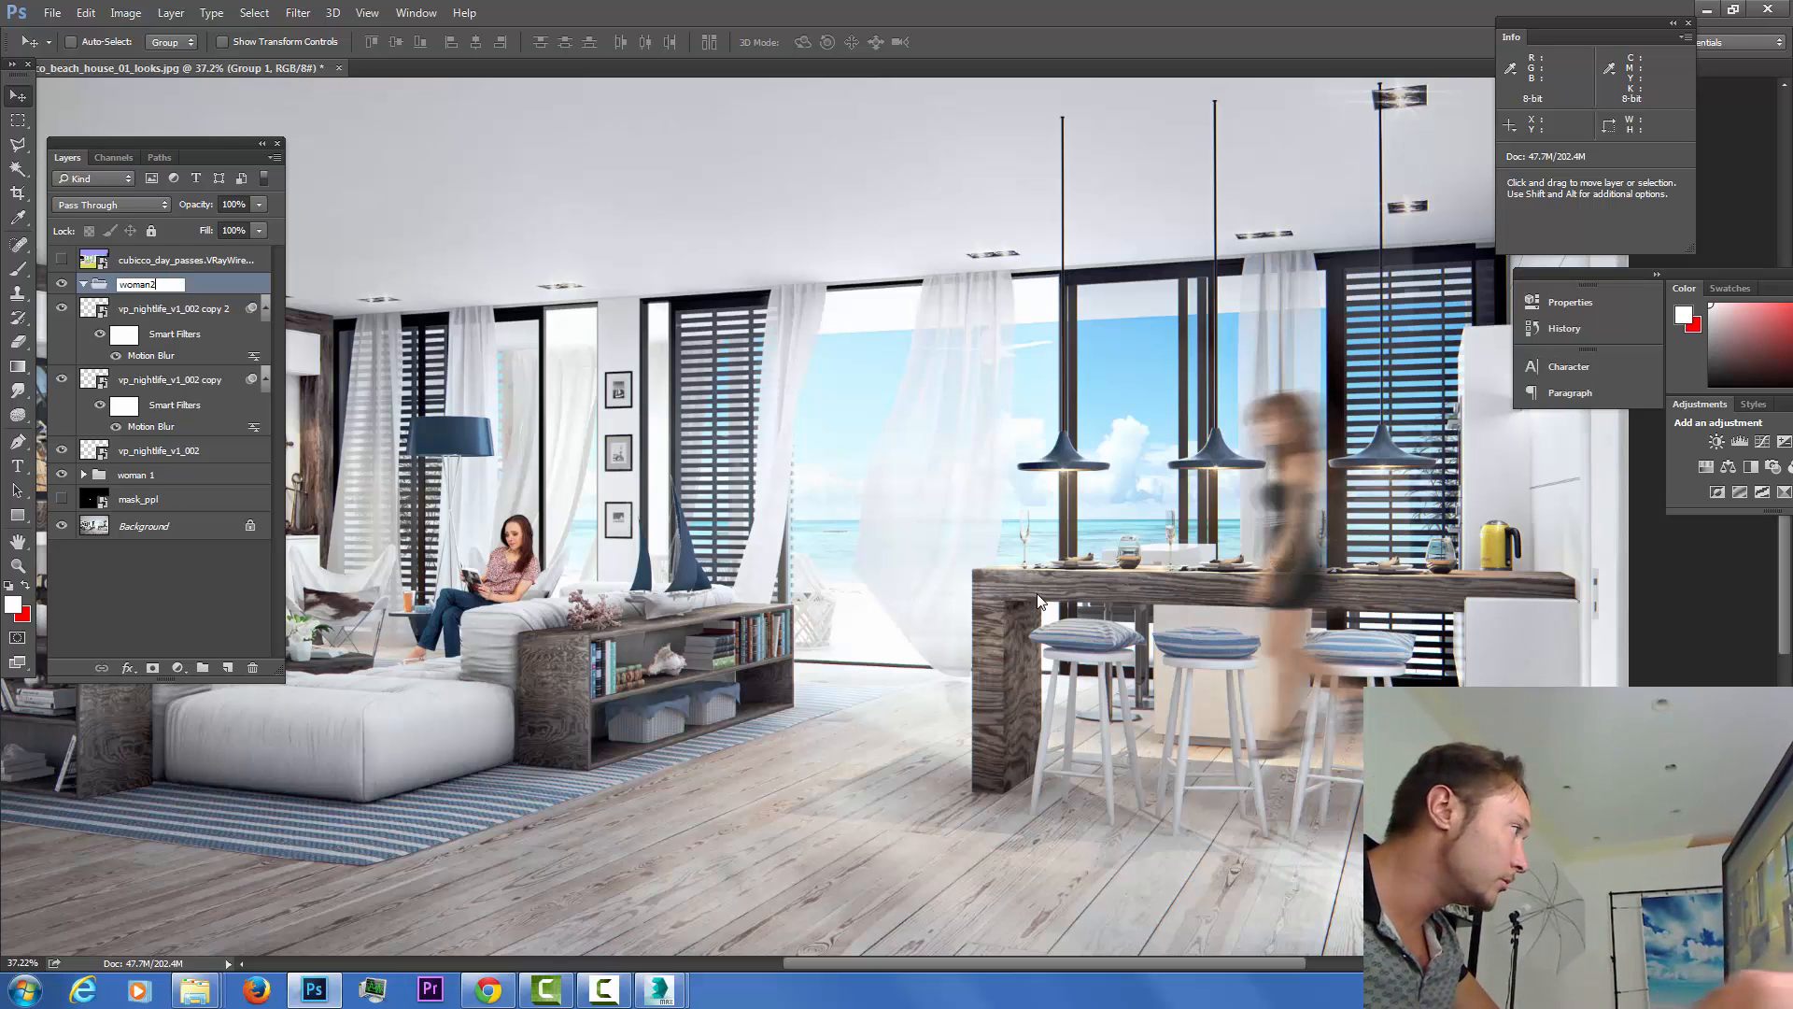
Move all three vp_nightlife_v1_002 layers into the woman2 group and collapse the group.
{"action": "left_click", "coordinate": [173, 308]}
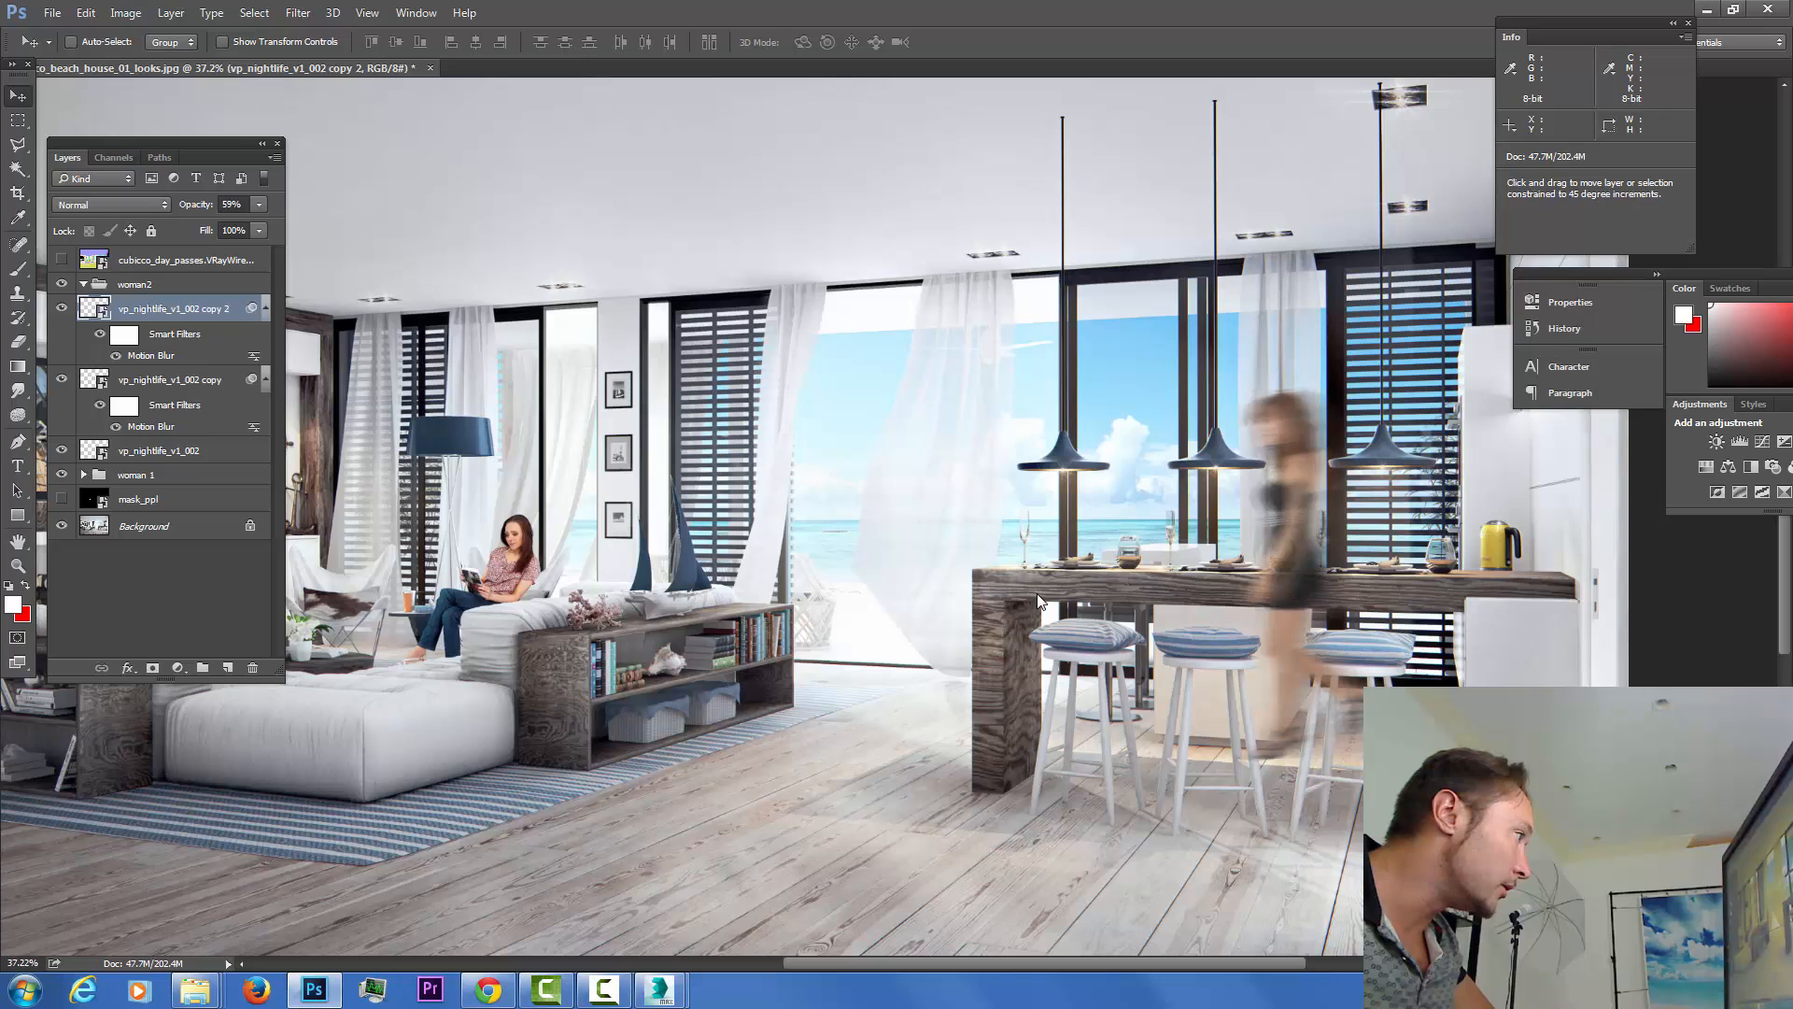
{"action": "left_click", "coordinate": [159, 450], "text": "shift"}
{"action": "left_click_drag", "start_coordinate": [172, 308], "coordinate": [171, 283]}
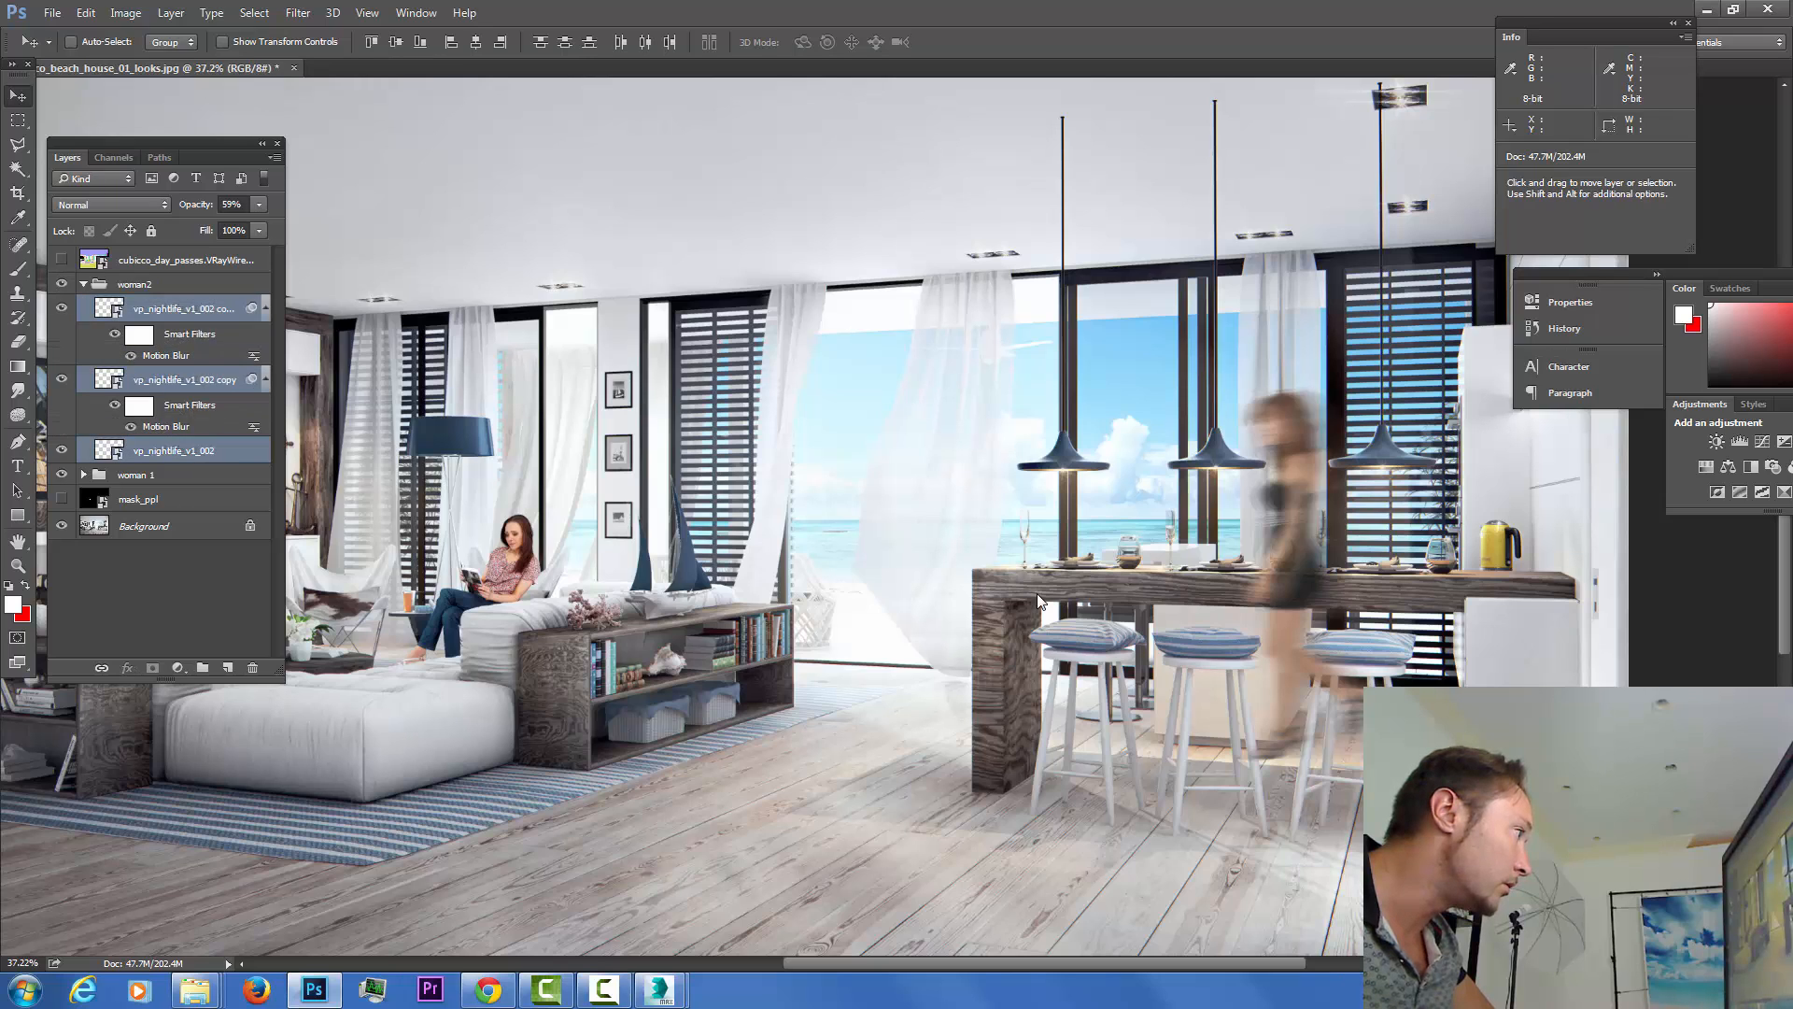
{"action": "left_click", "coordinate": [84, 284]}
{"action": "left_click", "coordinate": [84, 284]}
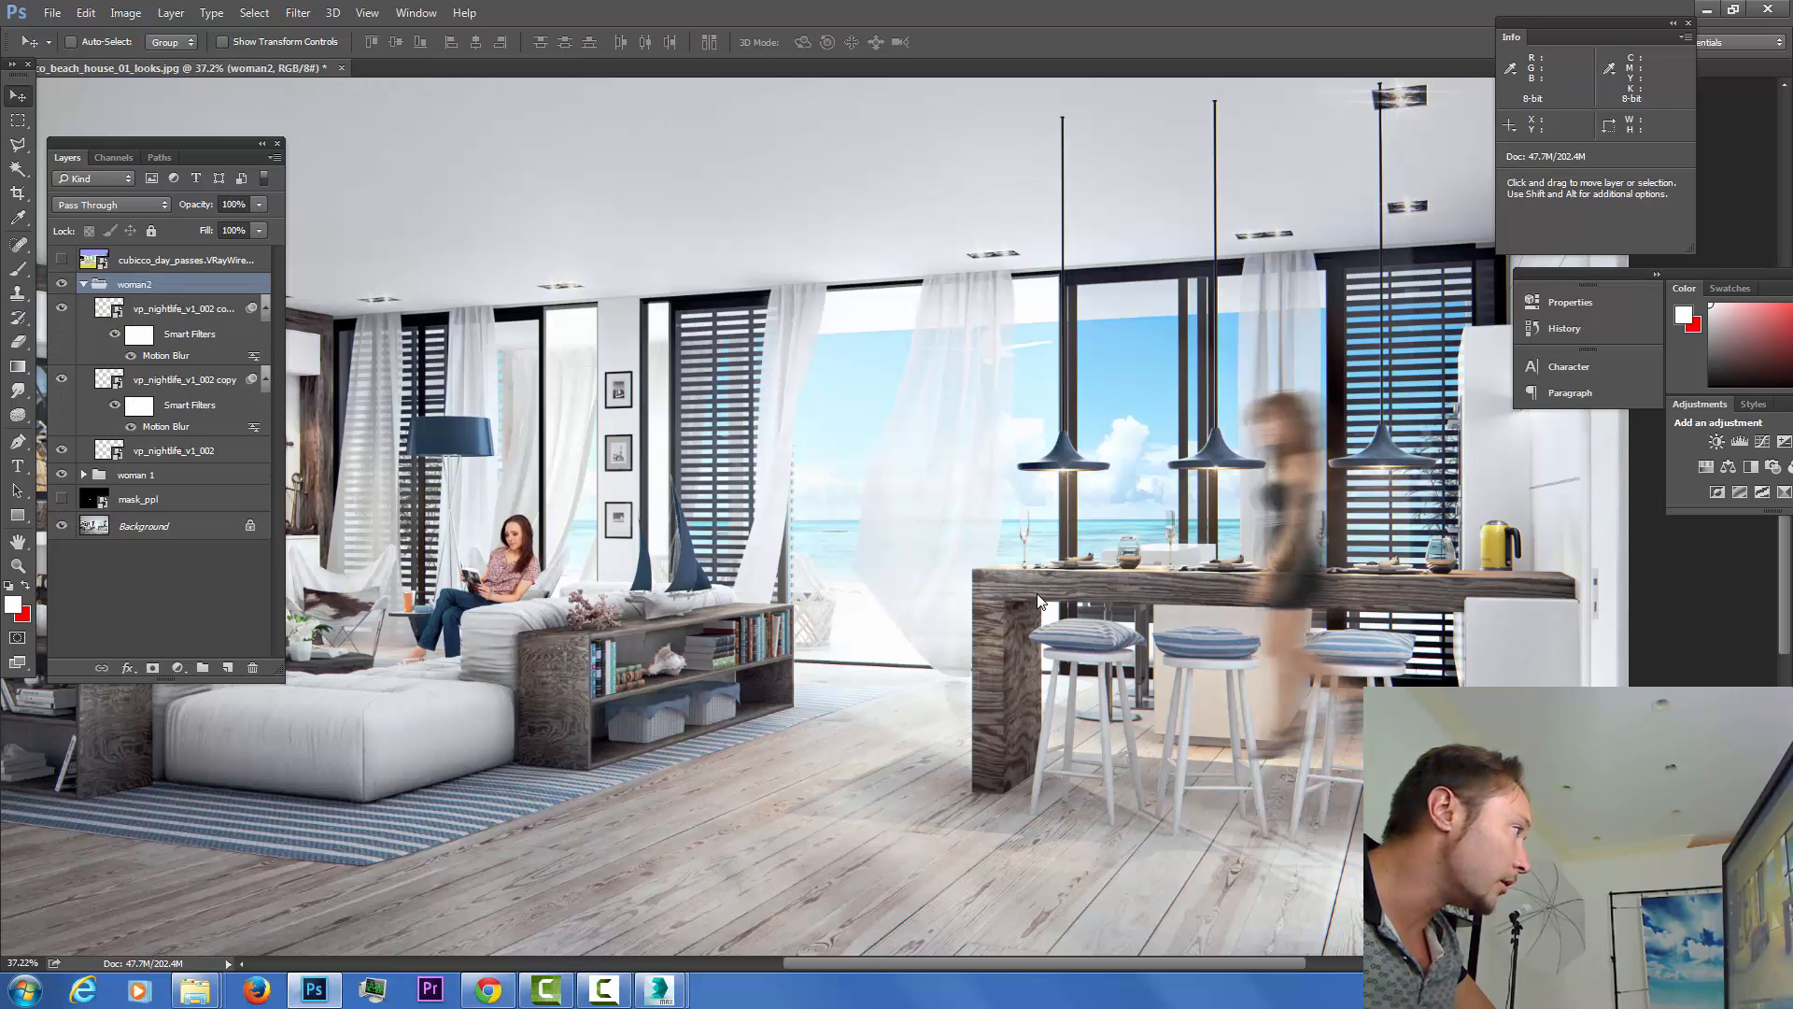
{"action": "left_click", "coordinate": [83, 284]}
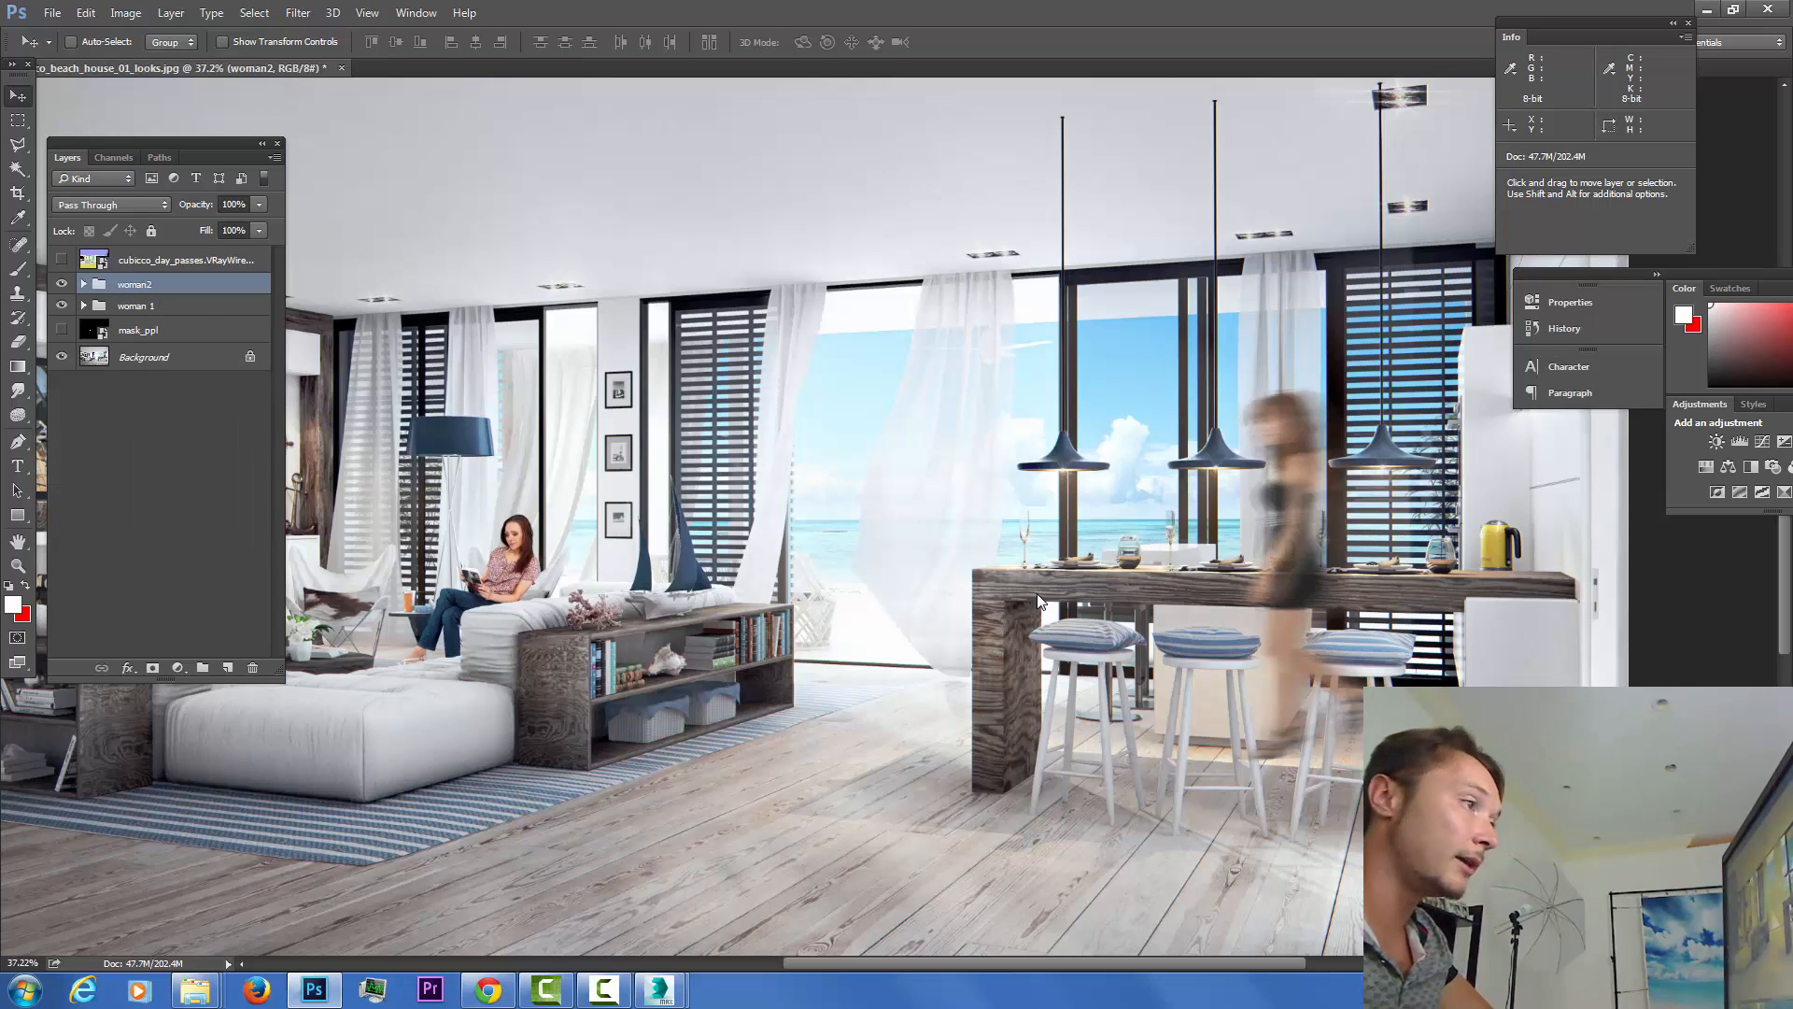
Add a Color Balance adjustment clipped to the woman2 group, with midtones at Cyan/Red +11, Magenta/Green +3 and Yellow/Blue -6.
{"action": "left_click", "coordinate": [177, 667]}
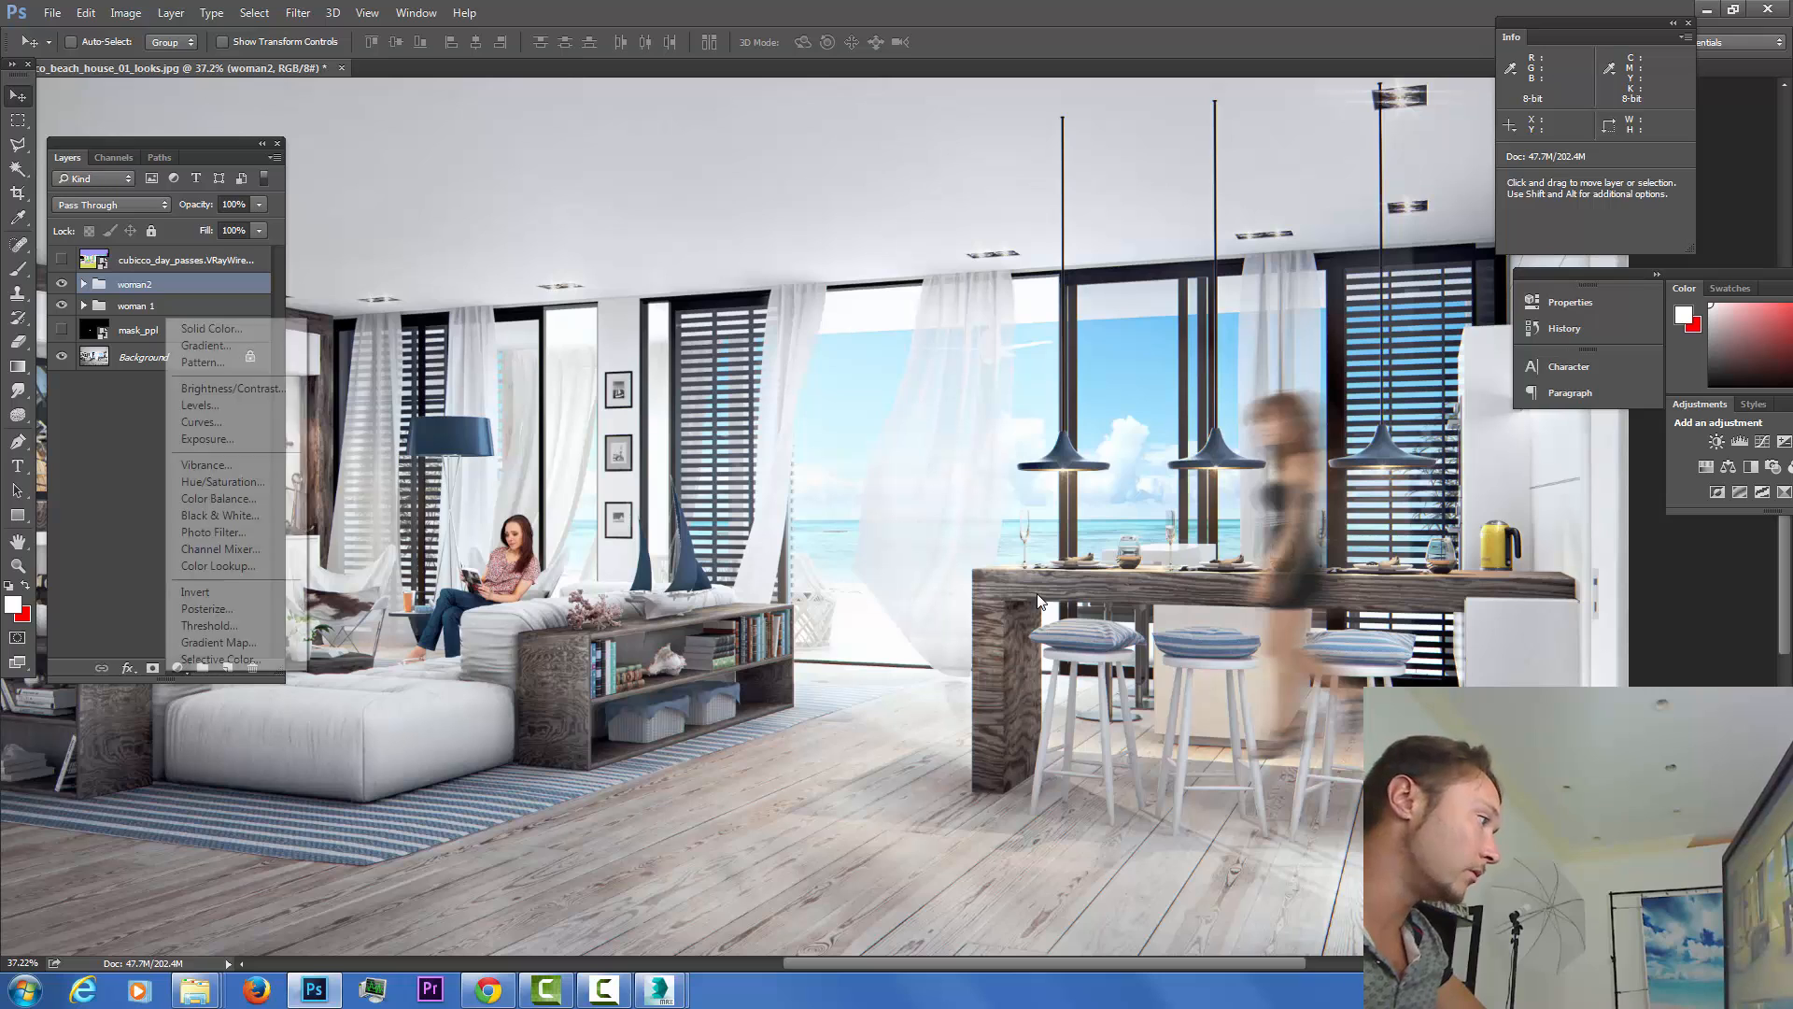
{"action": "key", "text": "Return"}
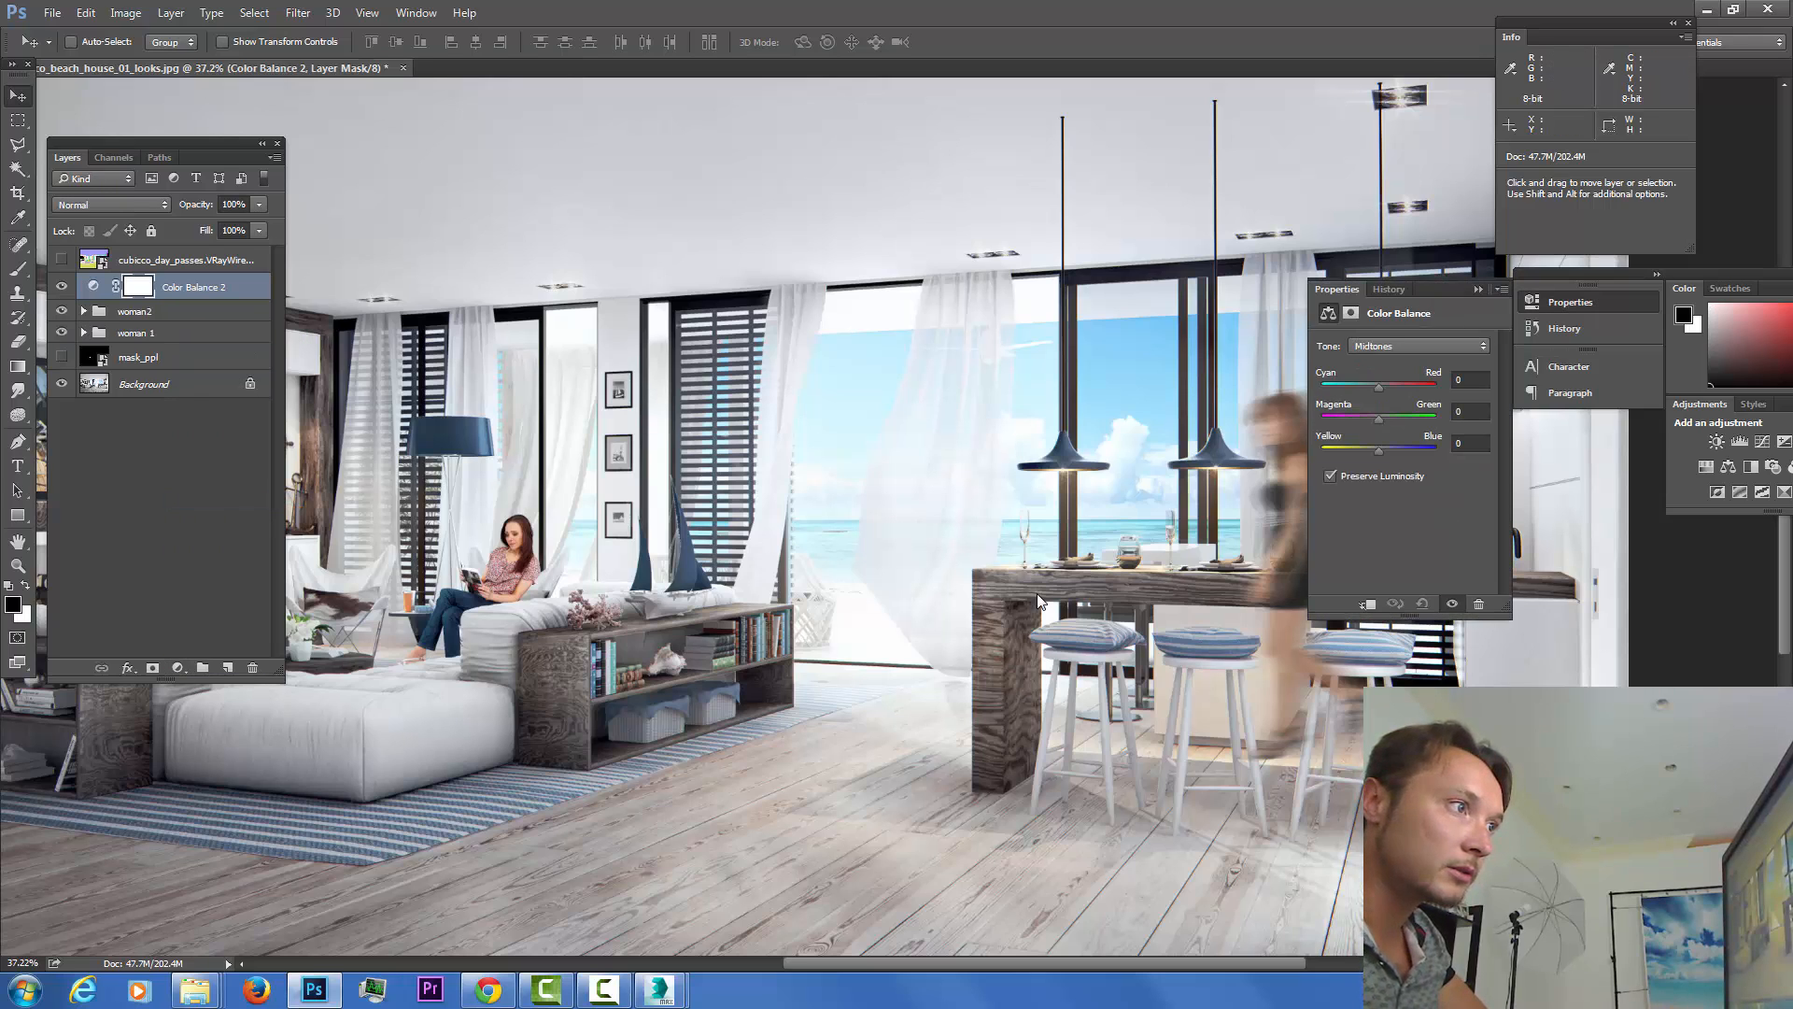
{"action": "left_click_drag", "start_coordinate": [1378, 451], "coordinate": [1370, 451]}
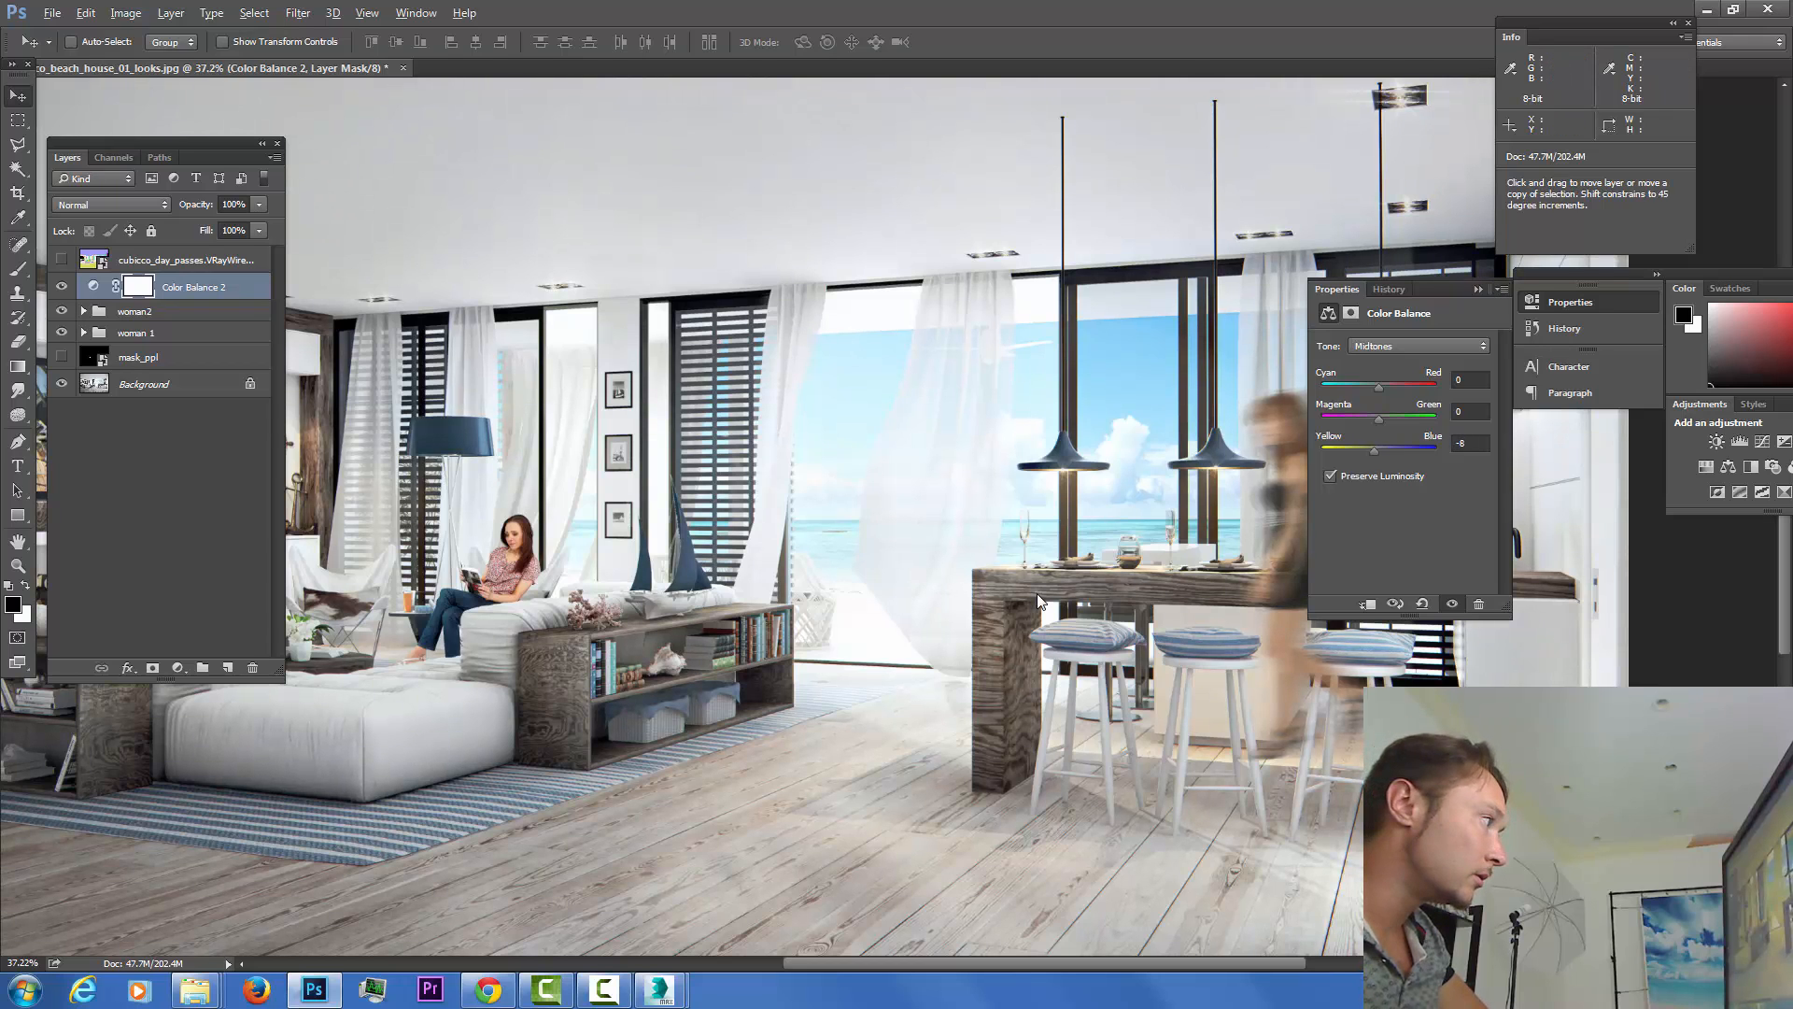
{"action": "key", "text": "ctrl+alt+g"}
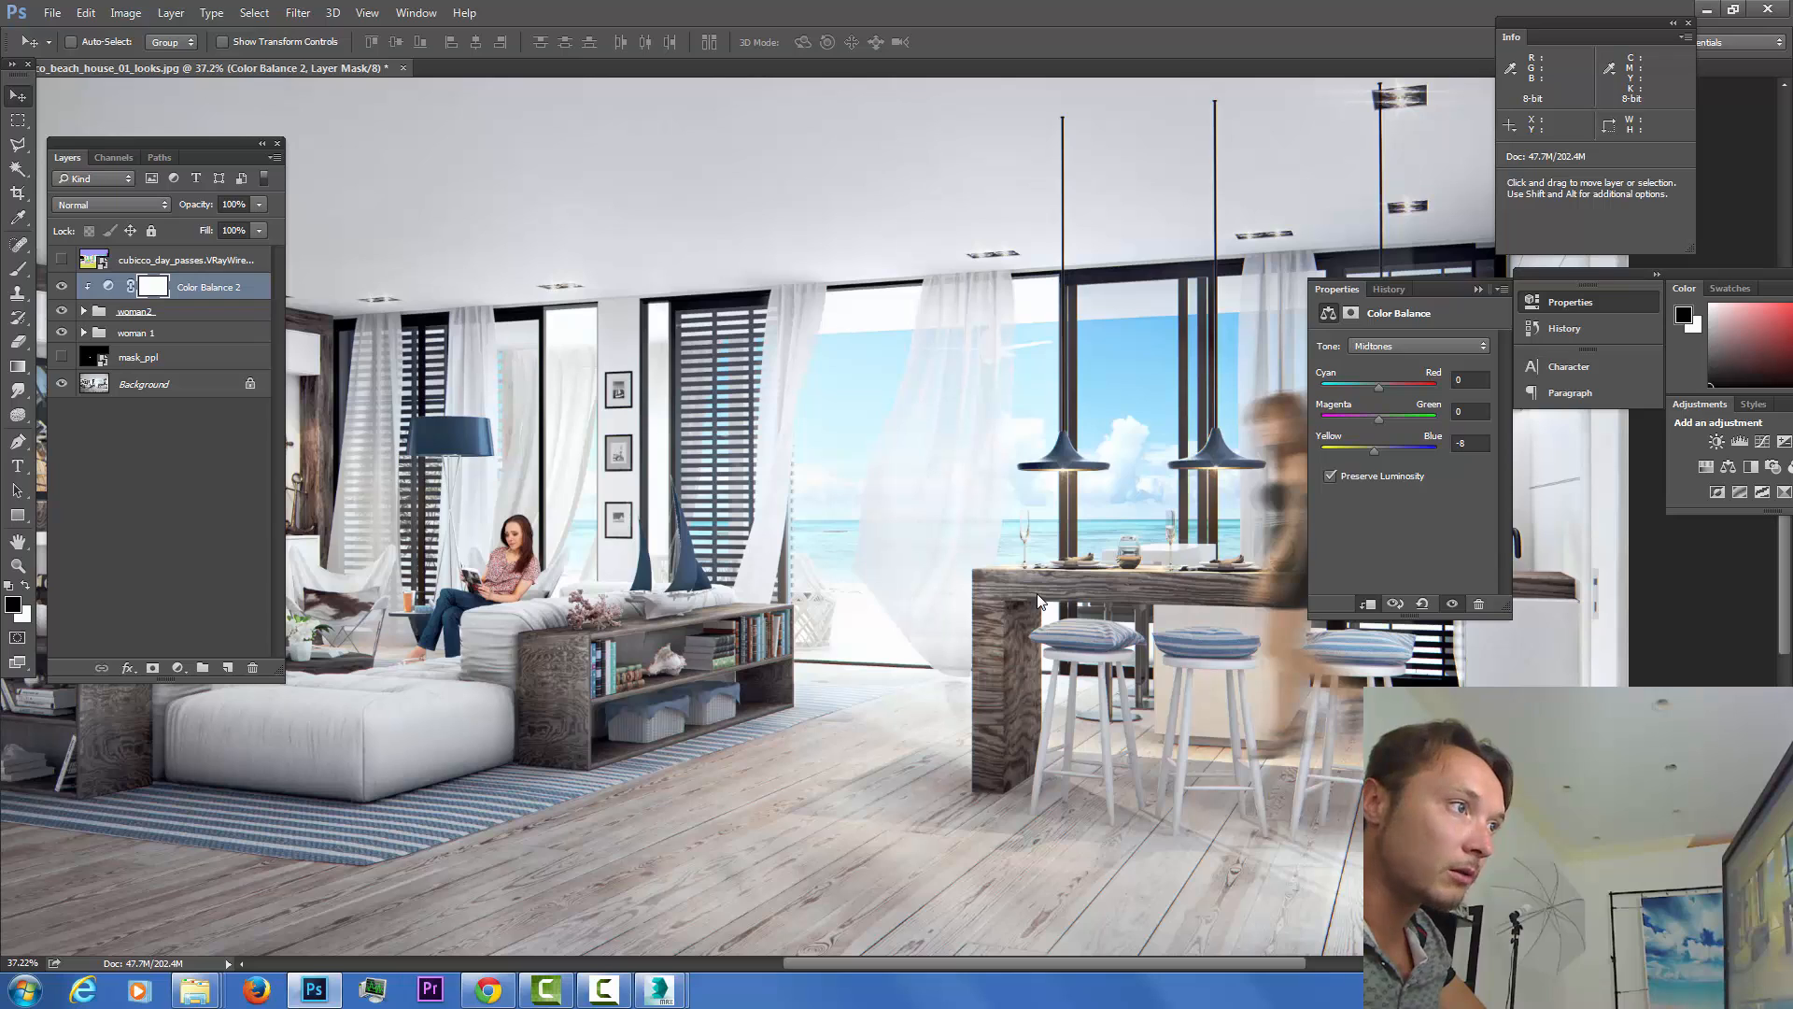
{"action": "left_click_drag", "start_coordinate": [1377, 386], "coordinate": [1385, 386]}
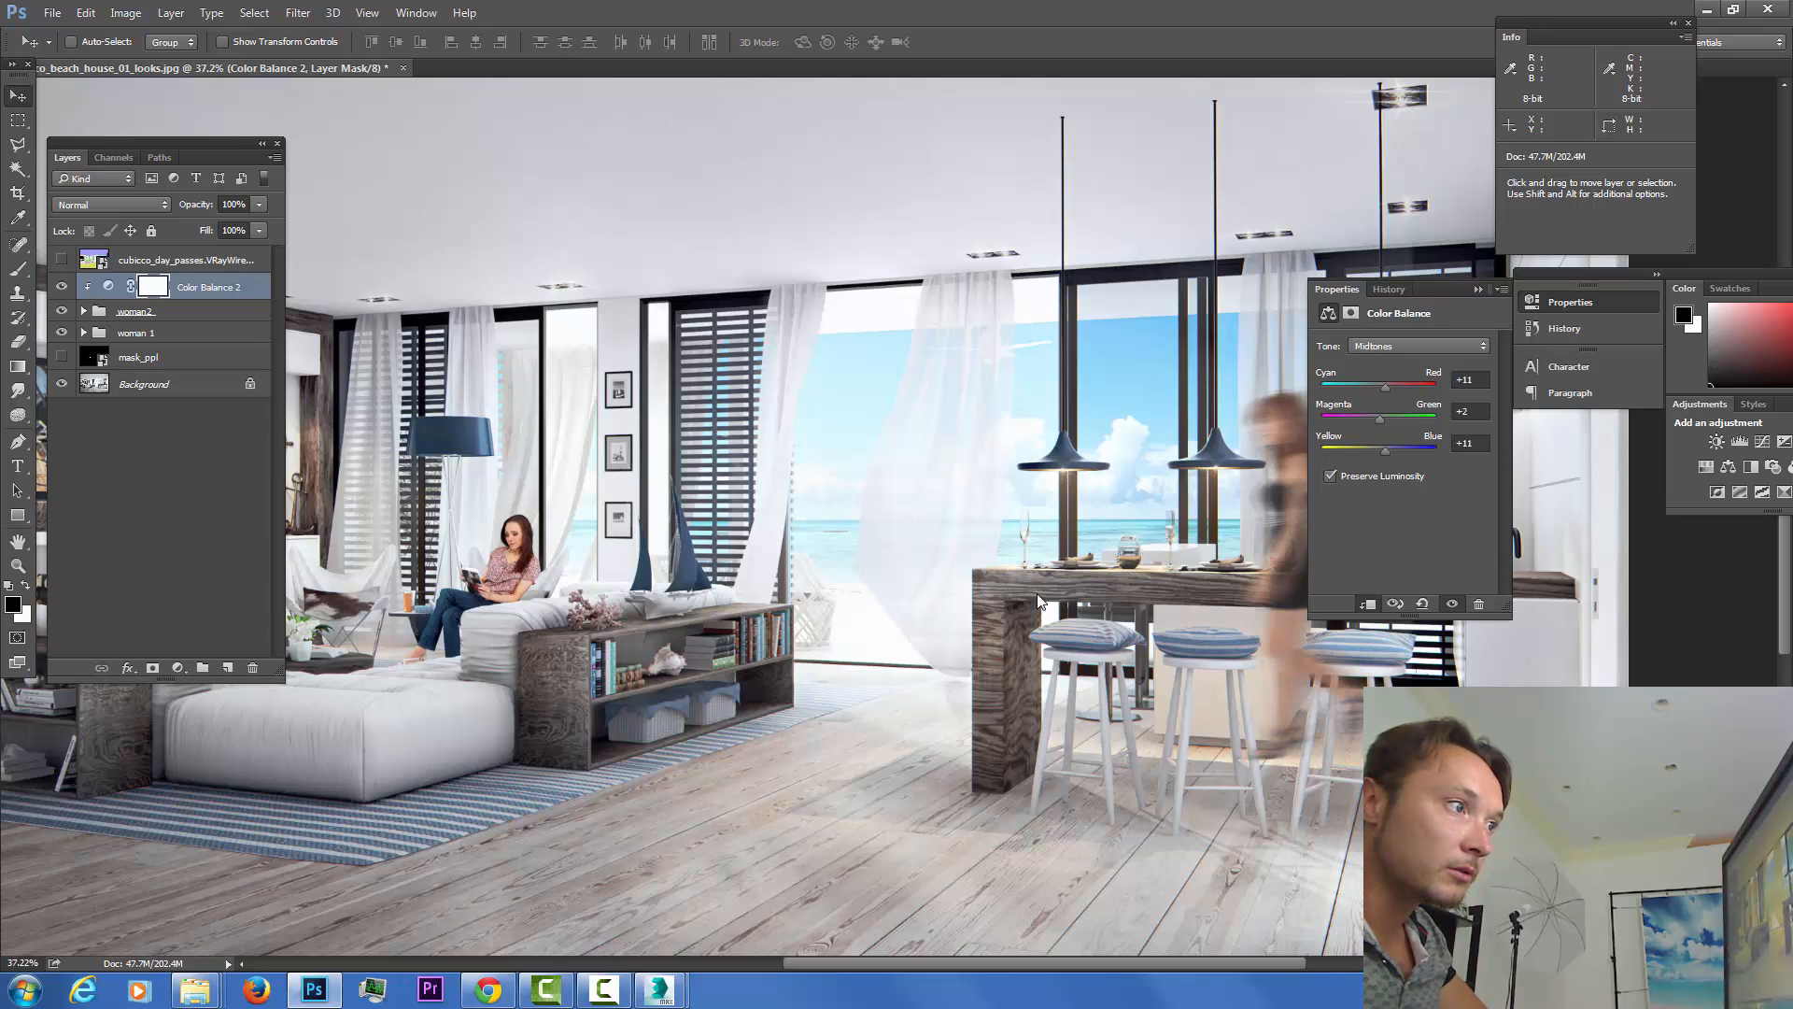
{"action": "left_click_drag", "start_coordinate": [1384, 450], "coordinate": [1373, 450]}
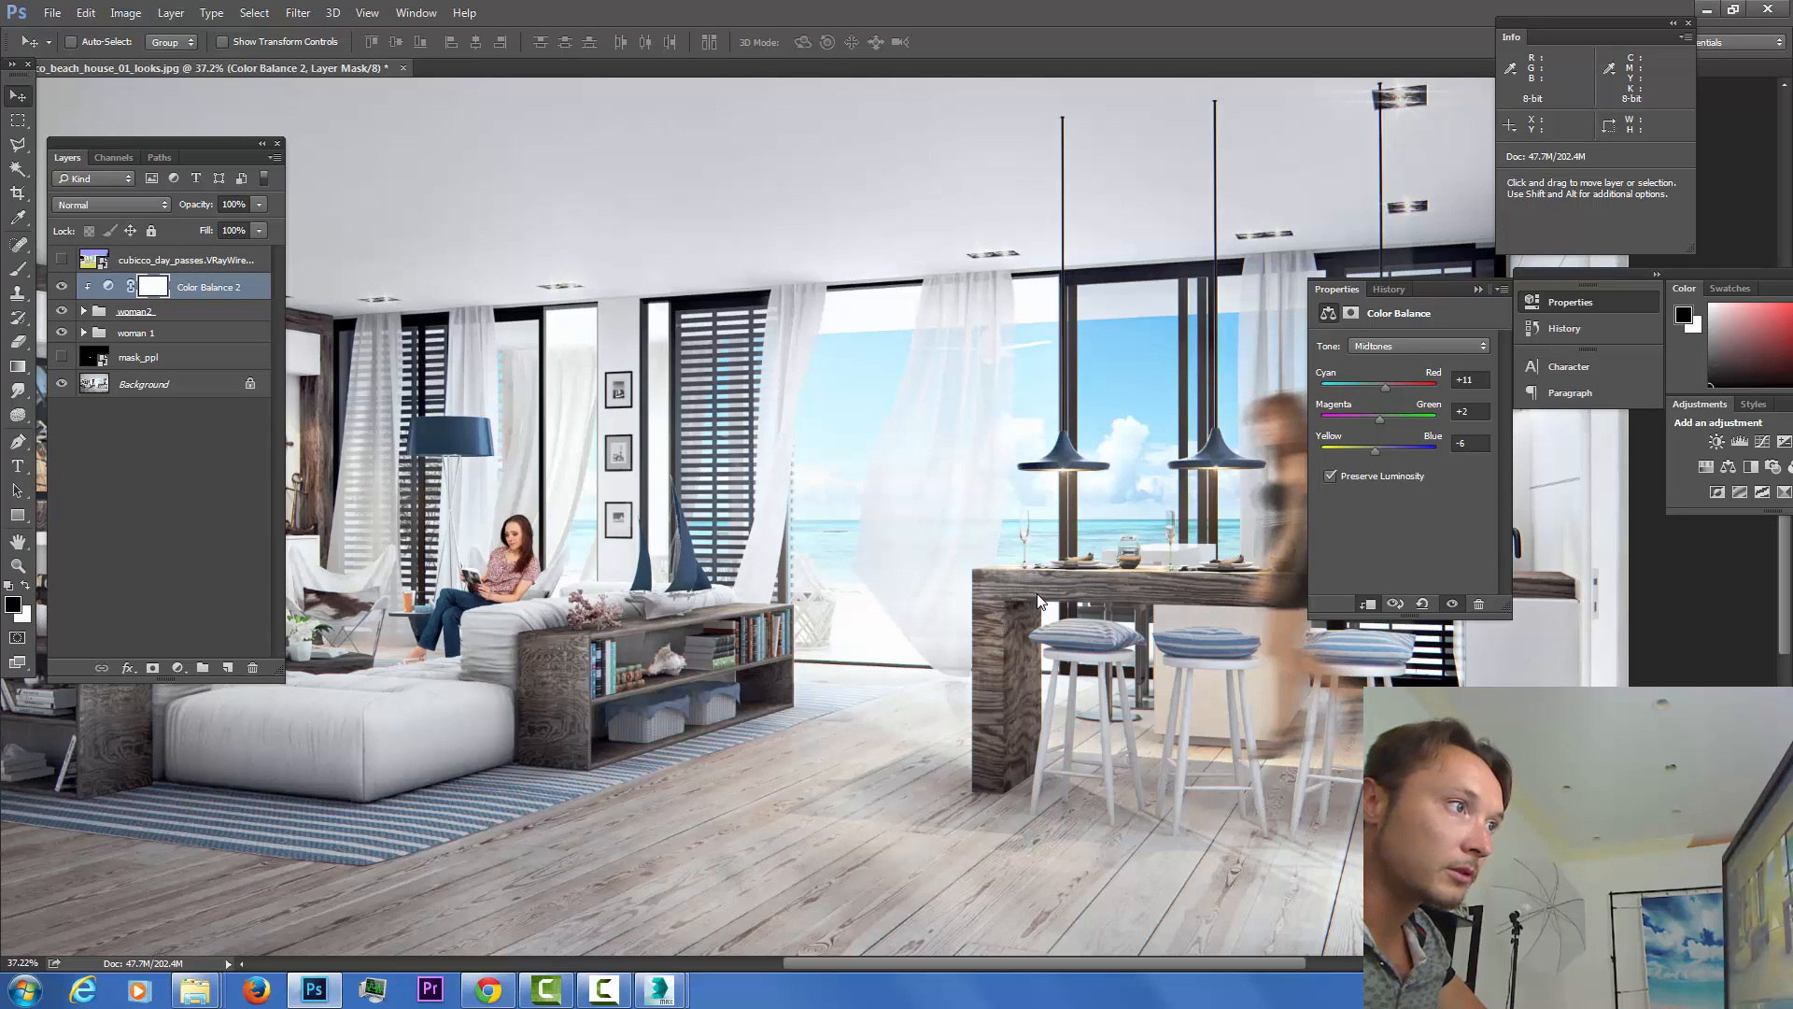
Set the Color Balance highlights to -11, -3 and +11, and the shadows to -11, -2 and 0.
{"action": "left_click", "coordinate": [1417, 345]}
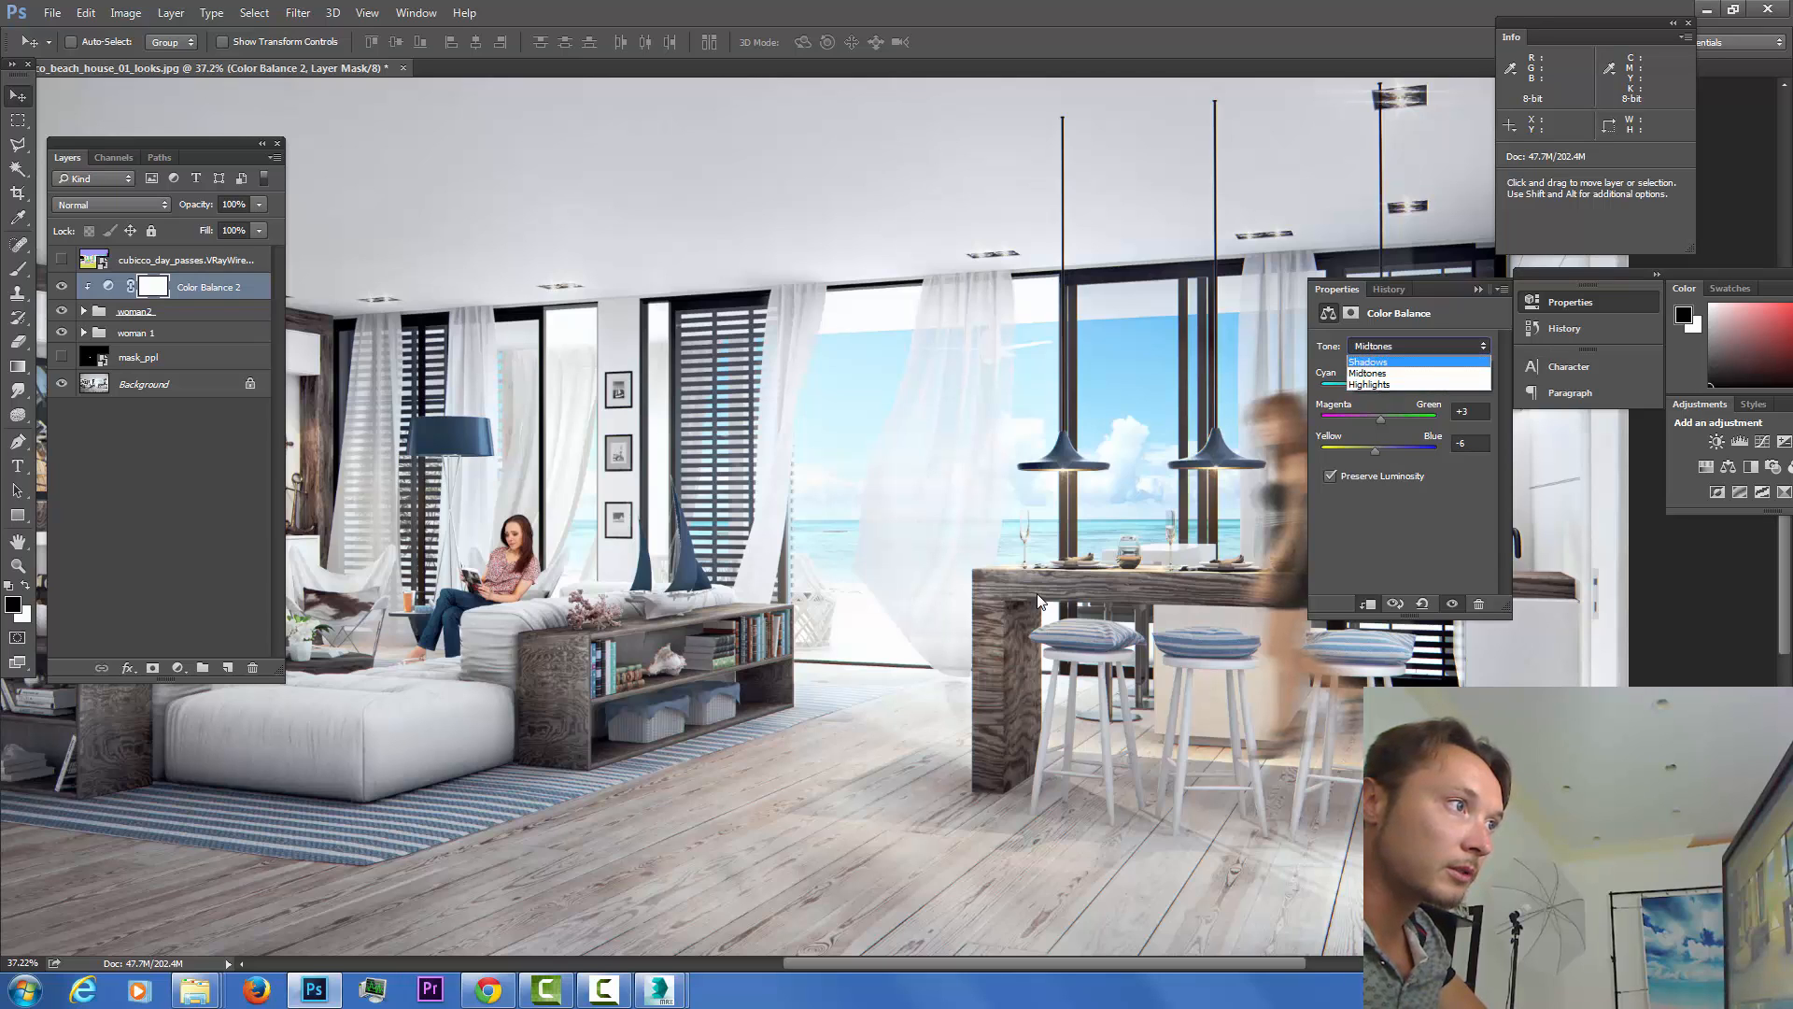
{"action": "left_click", "coordinate": [1378, 383]}
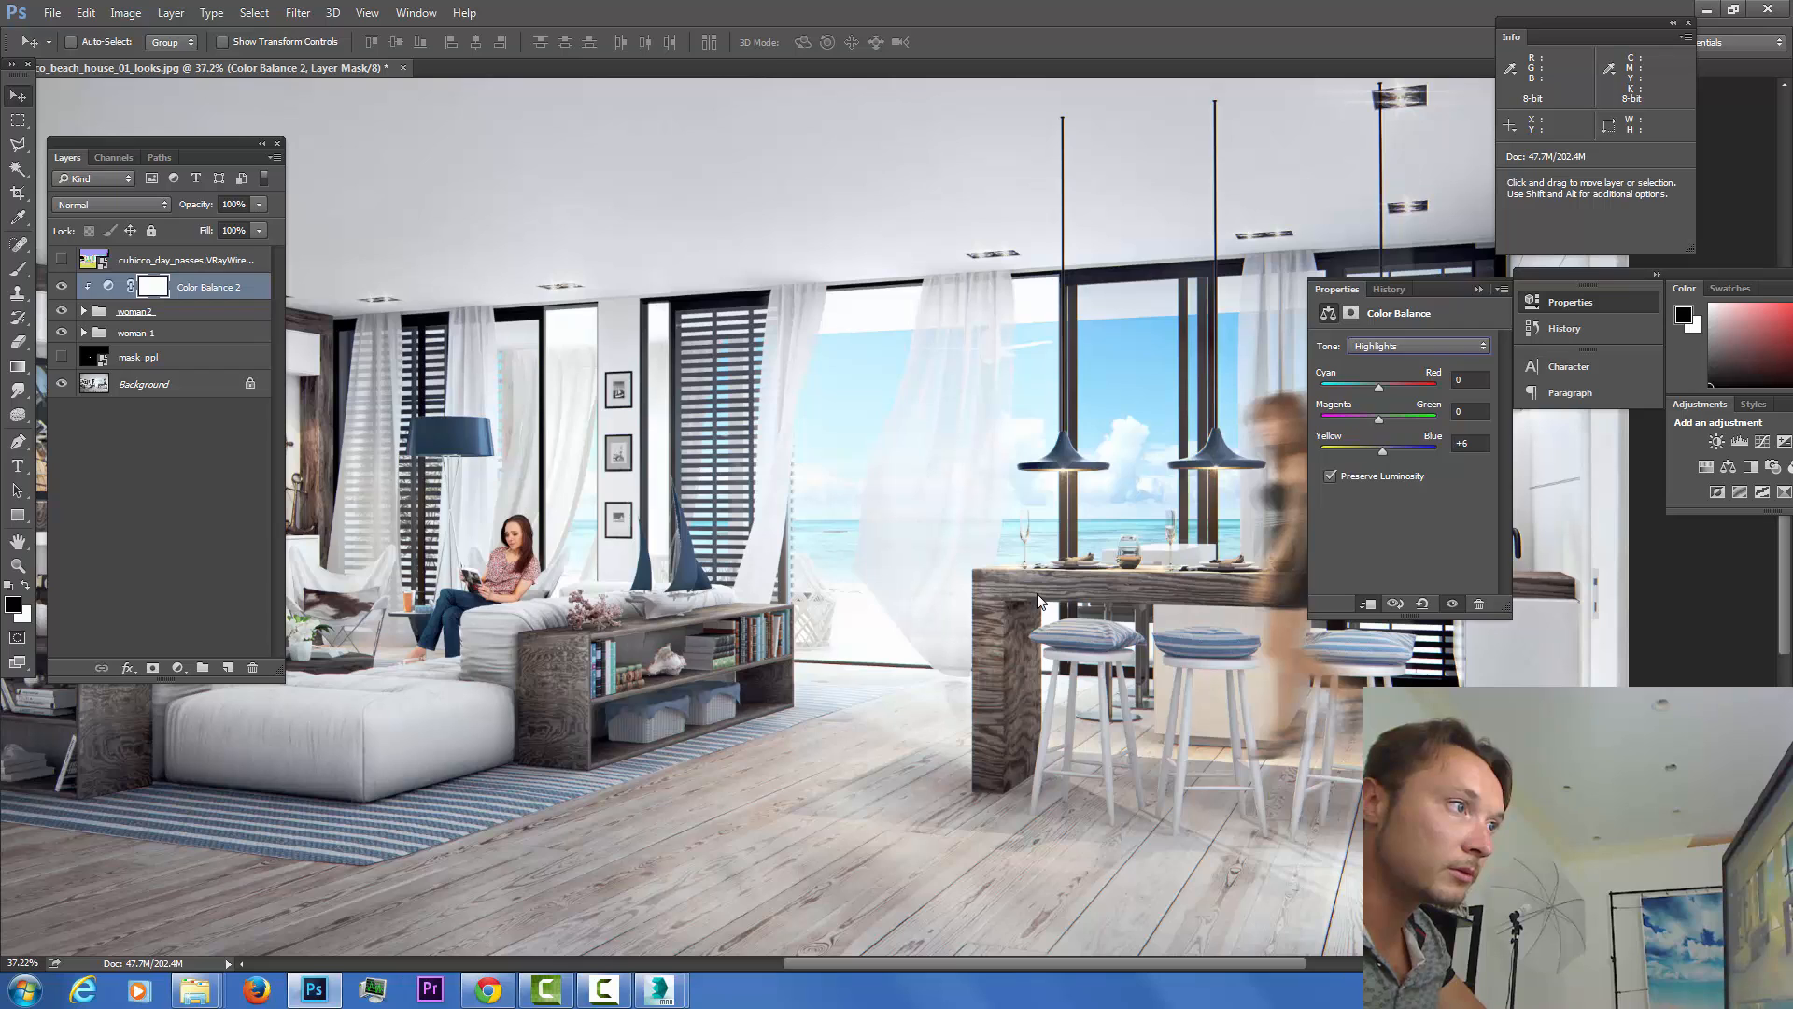
{"action": "left_click_drag", "start_coordinate": [1378, 386], "coordinate": [1383, 419]}
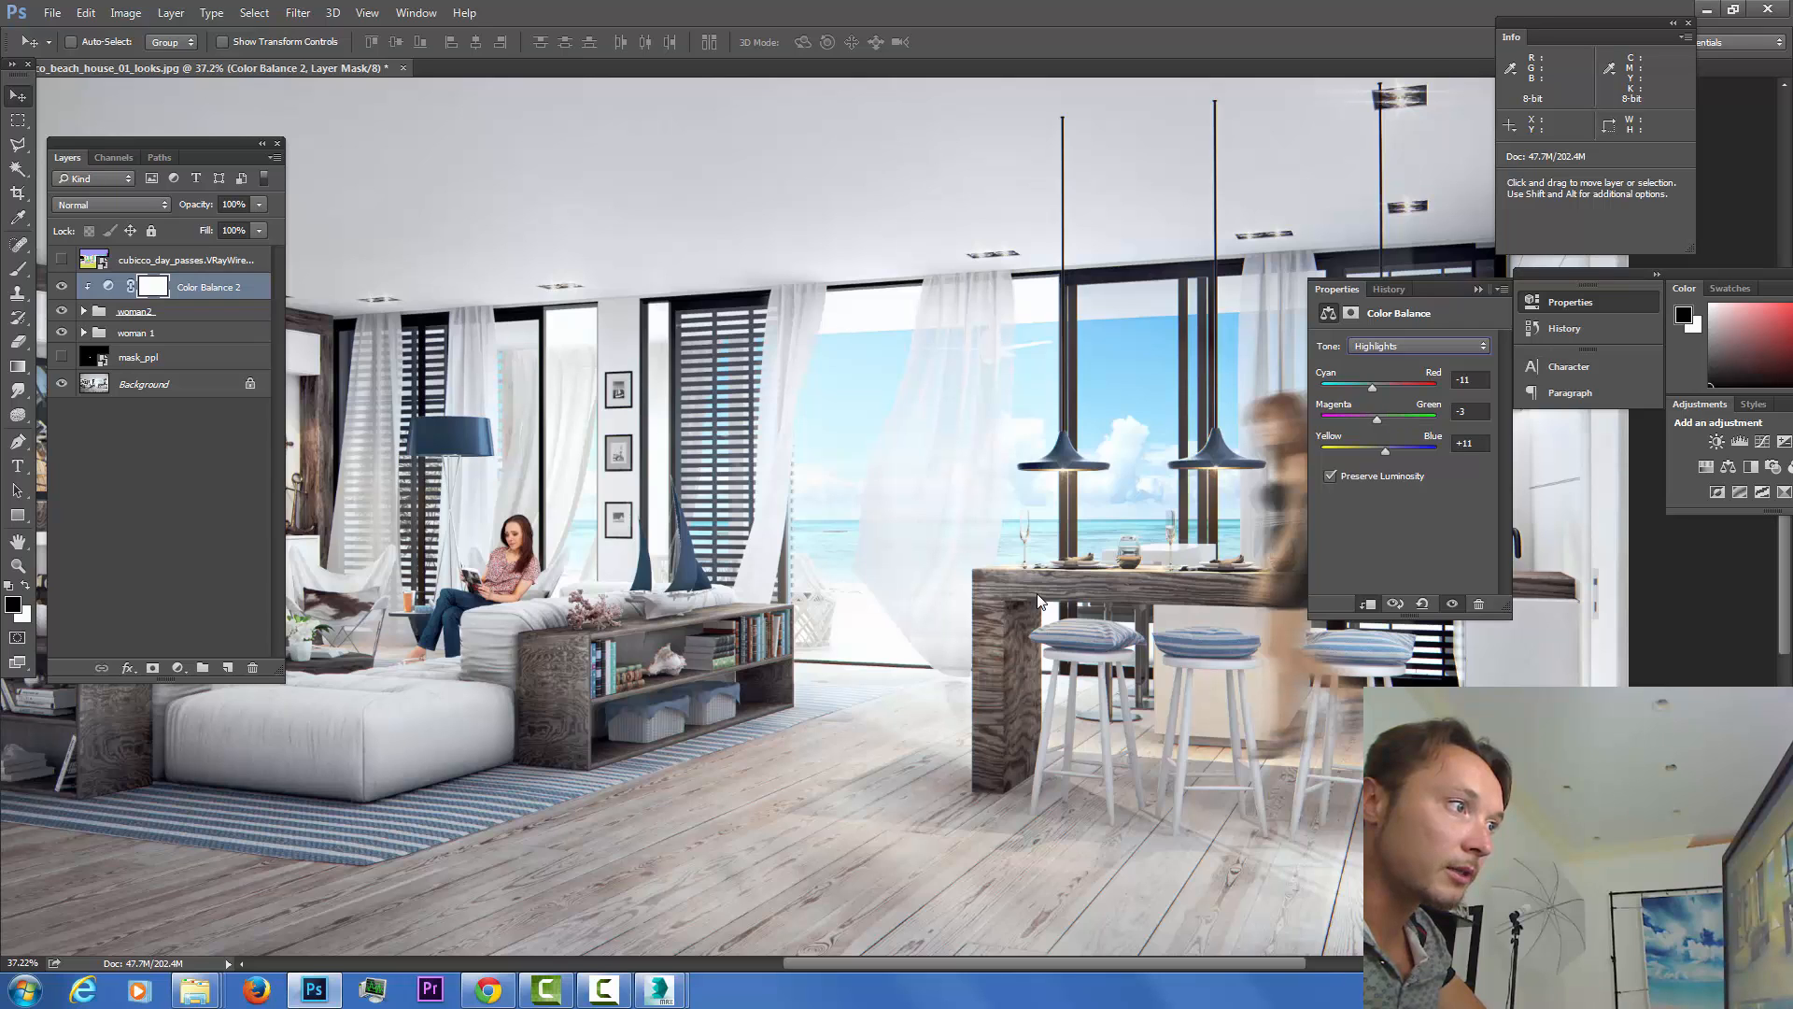
{"action": "left_click_drag", "start_coordinate": [1387, 451], "coordinate": [1384, 451]}
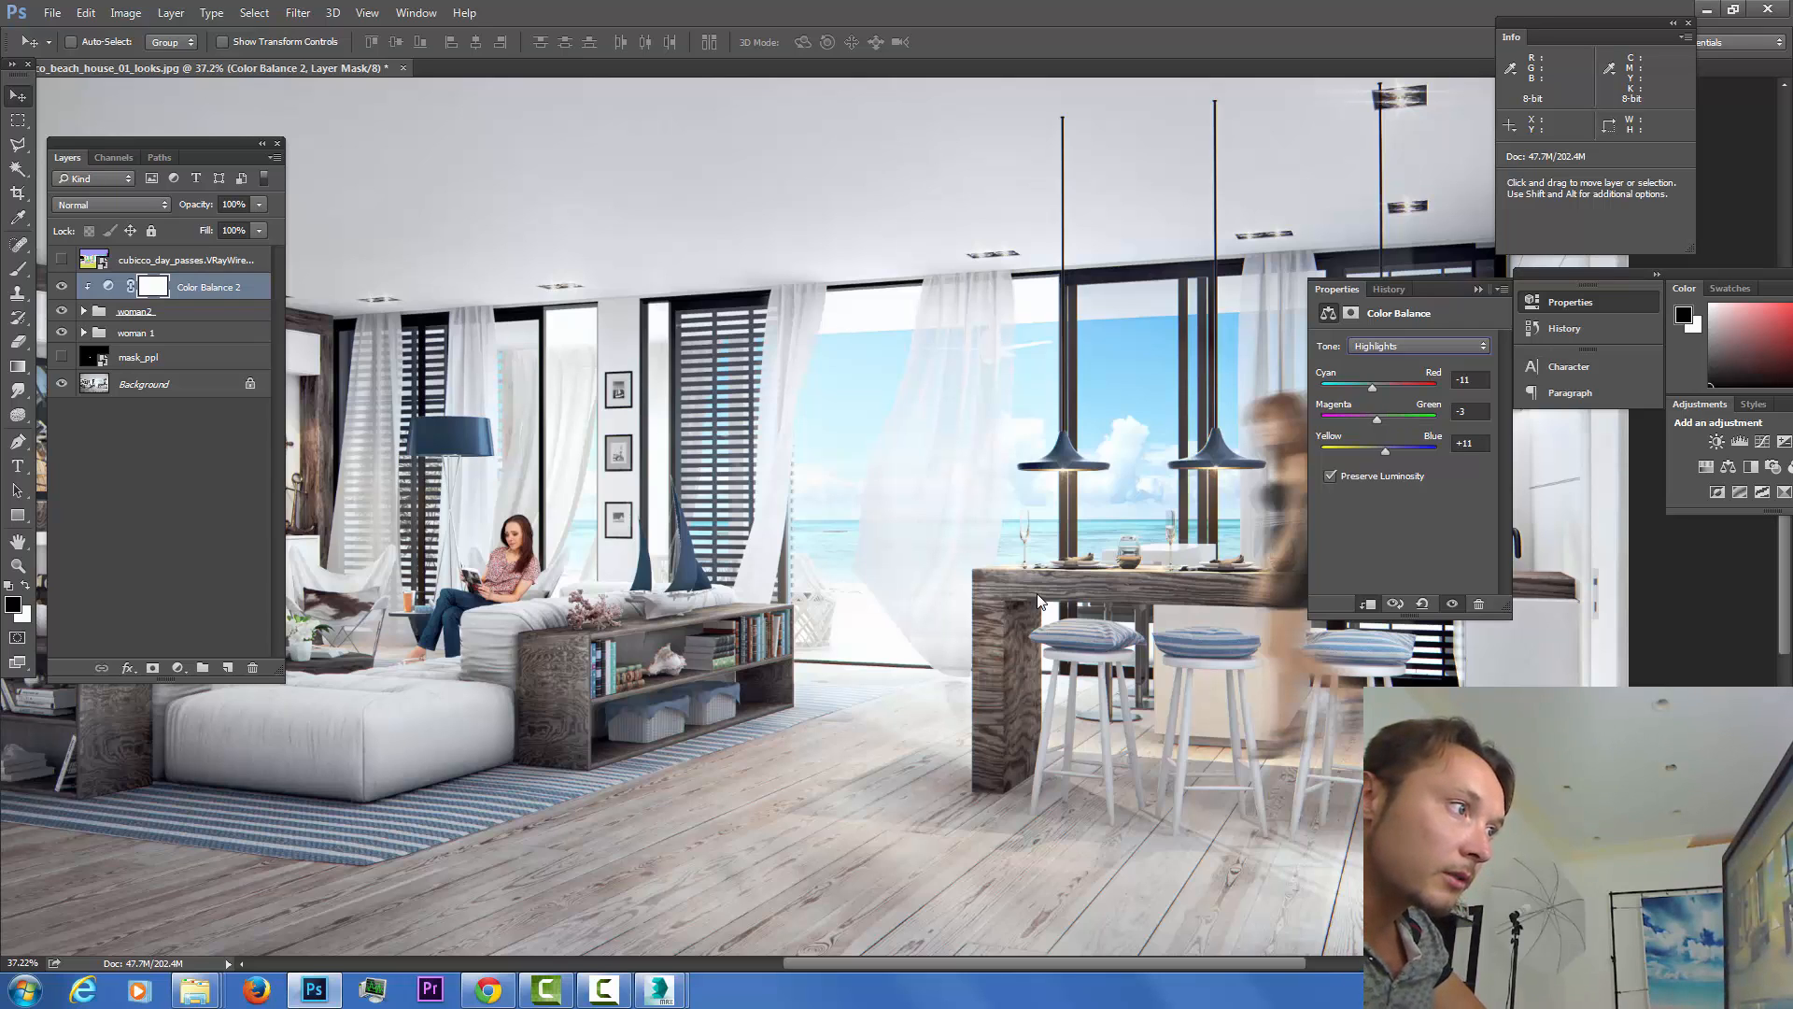
{"action": "left_click", "coordinate": [1418, 345]}
{"action": "left_click", "coordinate": [1400, 360]}
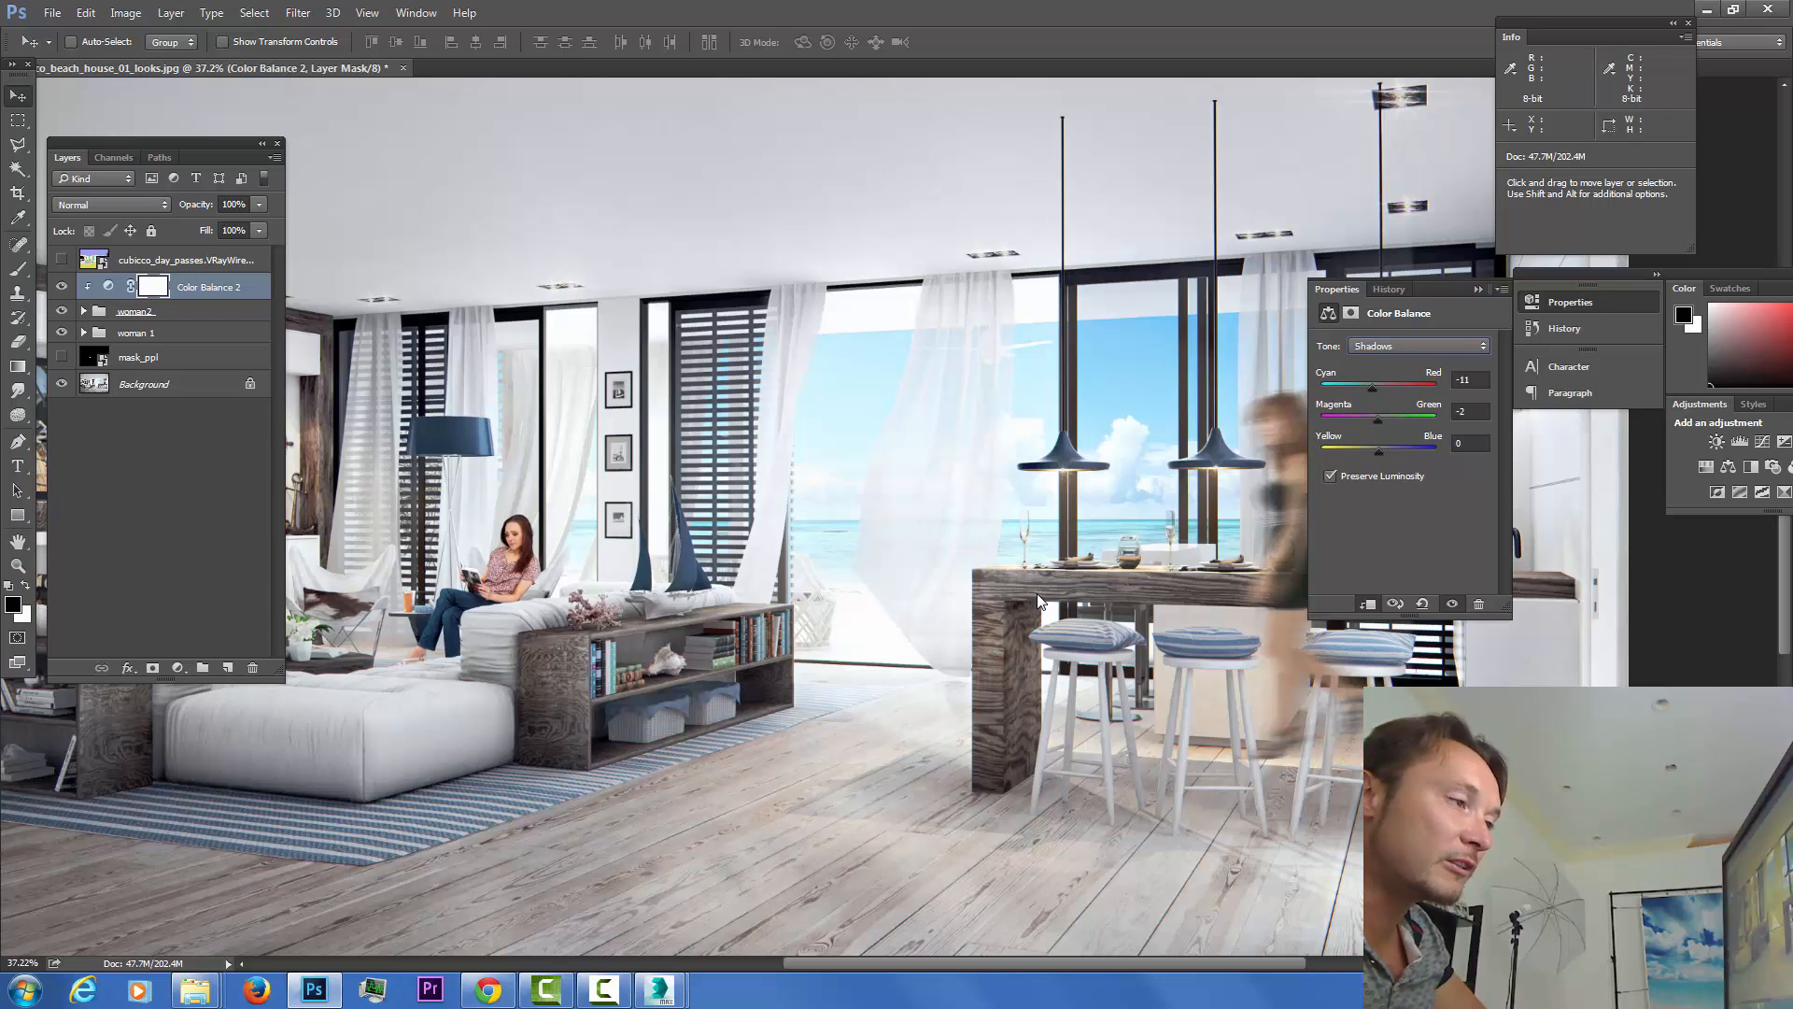
Compare the walking woman with and without the Color Balance adjustment, moving the panels off the figure.
{"action": "left_click", "coordinate": [62, 287]}
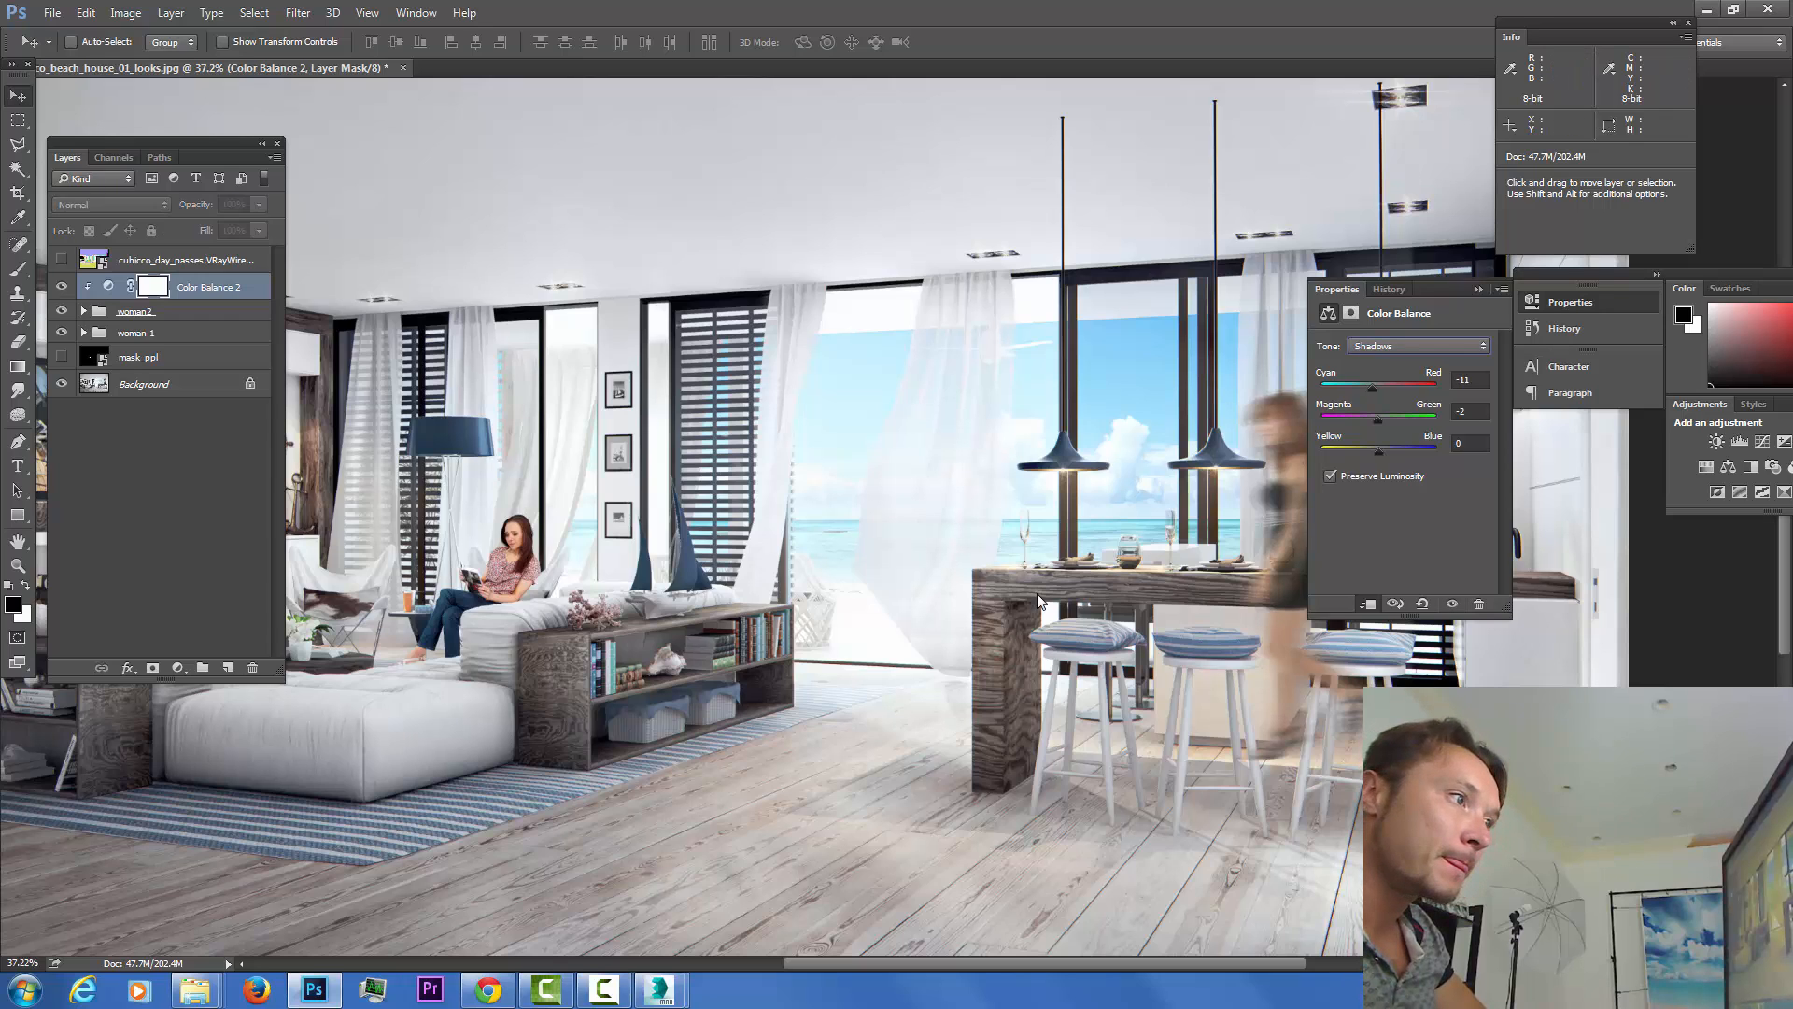
{"action": "left_click", "coordinate": [62, 286]}
{"action": "left_click", "coordinate": [61, 286]}
{"action": "left_click", "coordinate": [61, 287]}
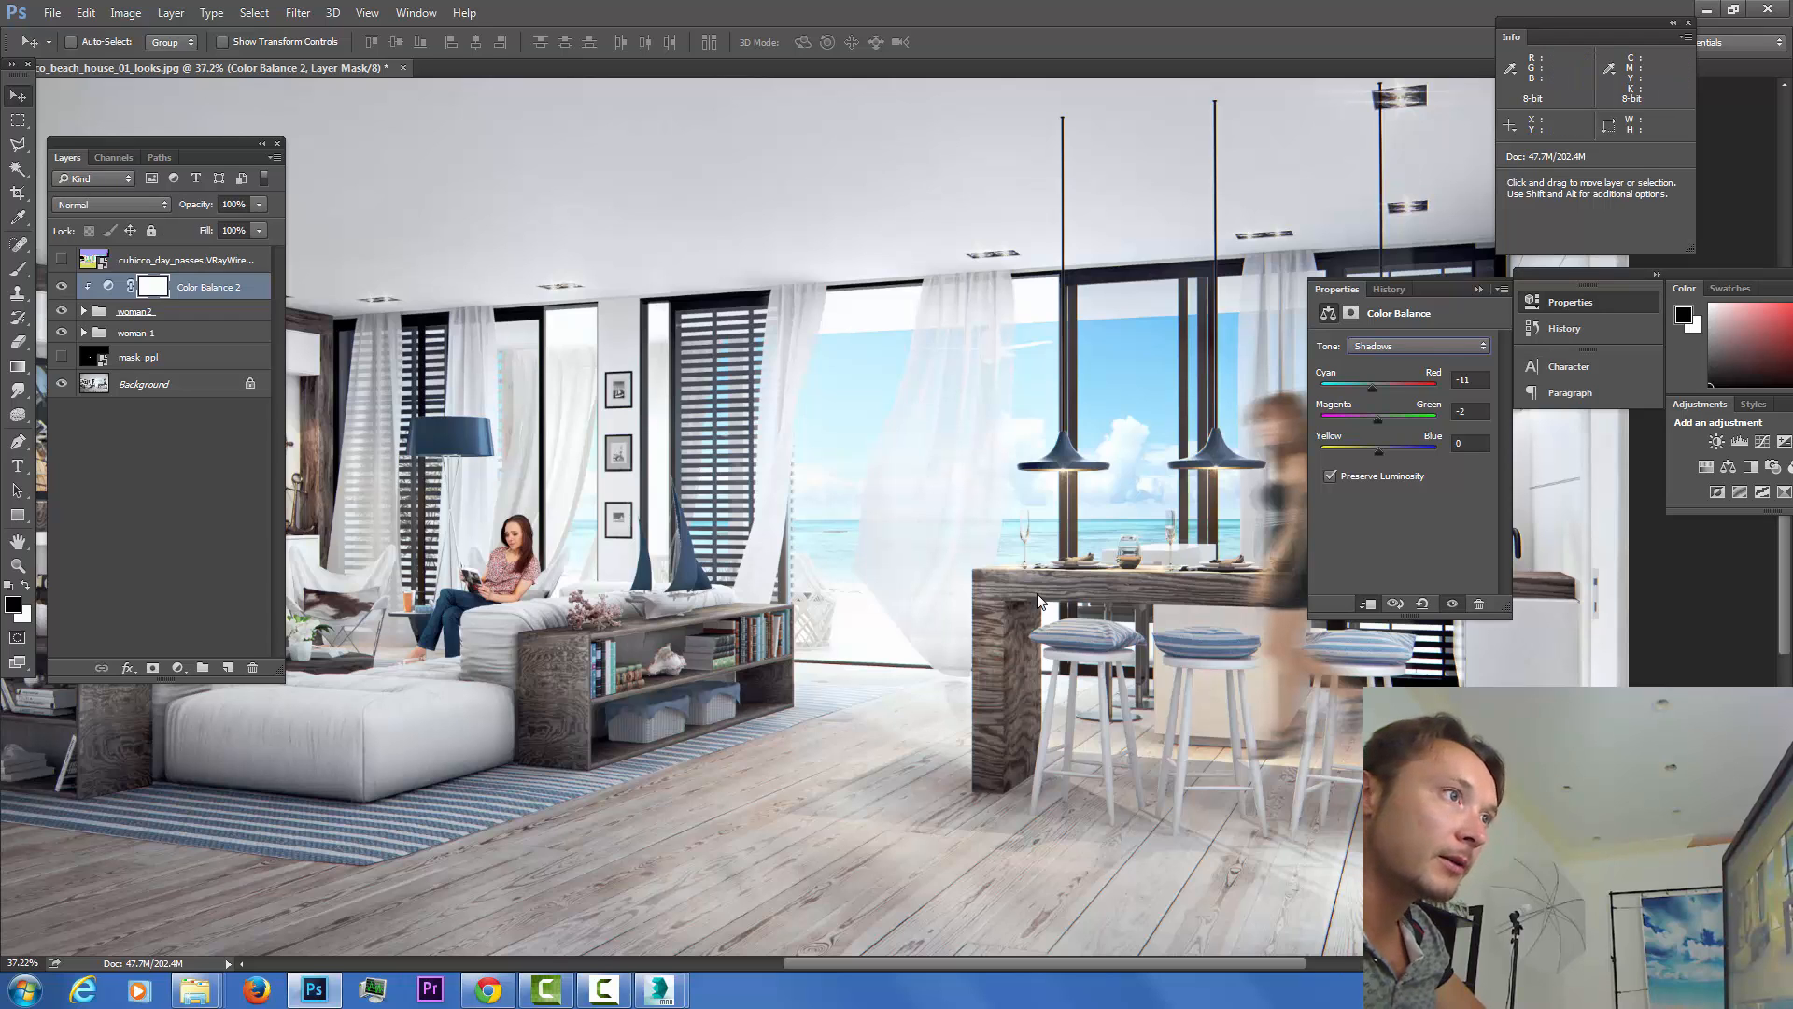
{"action": "left_click_drag", "start_coordinate": [1585, 274], "coordinate": [1666, 271]}
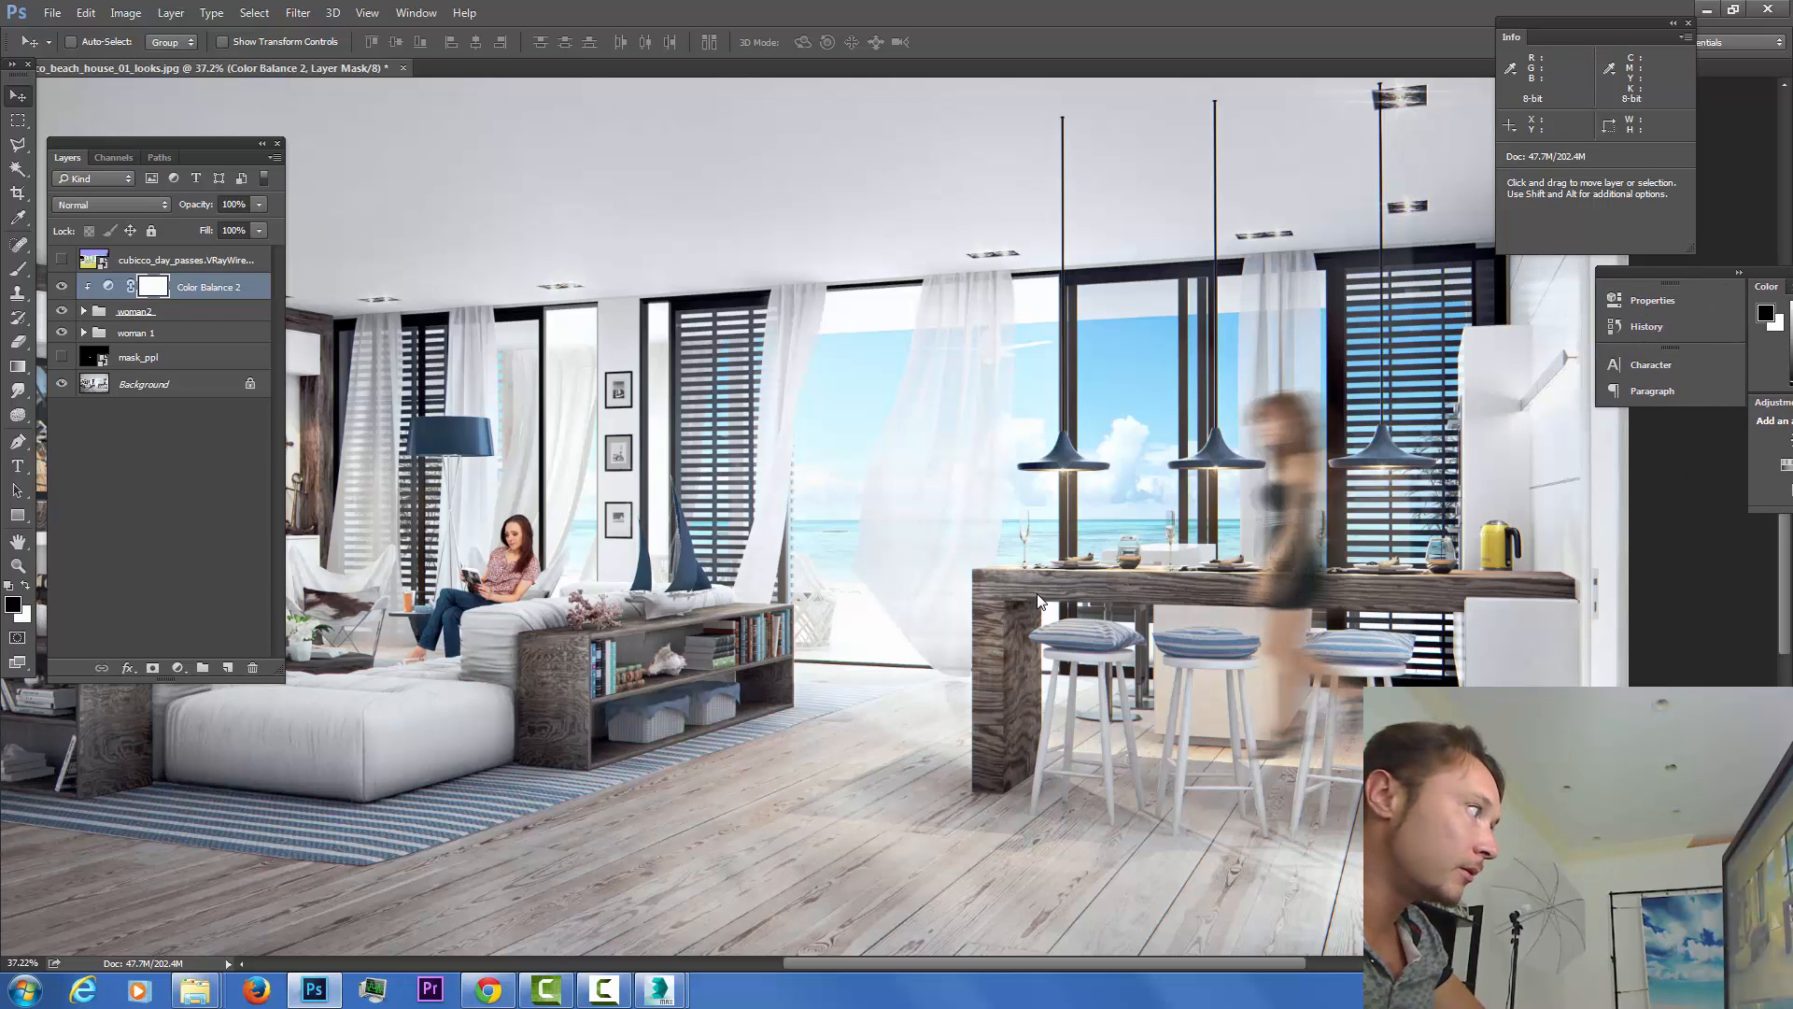
{"action": "left_click", "coordinate": [61, 286]}
{"action": "left_click", "coordinate": [62, 287]}
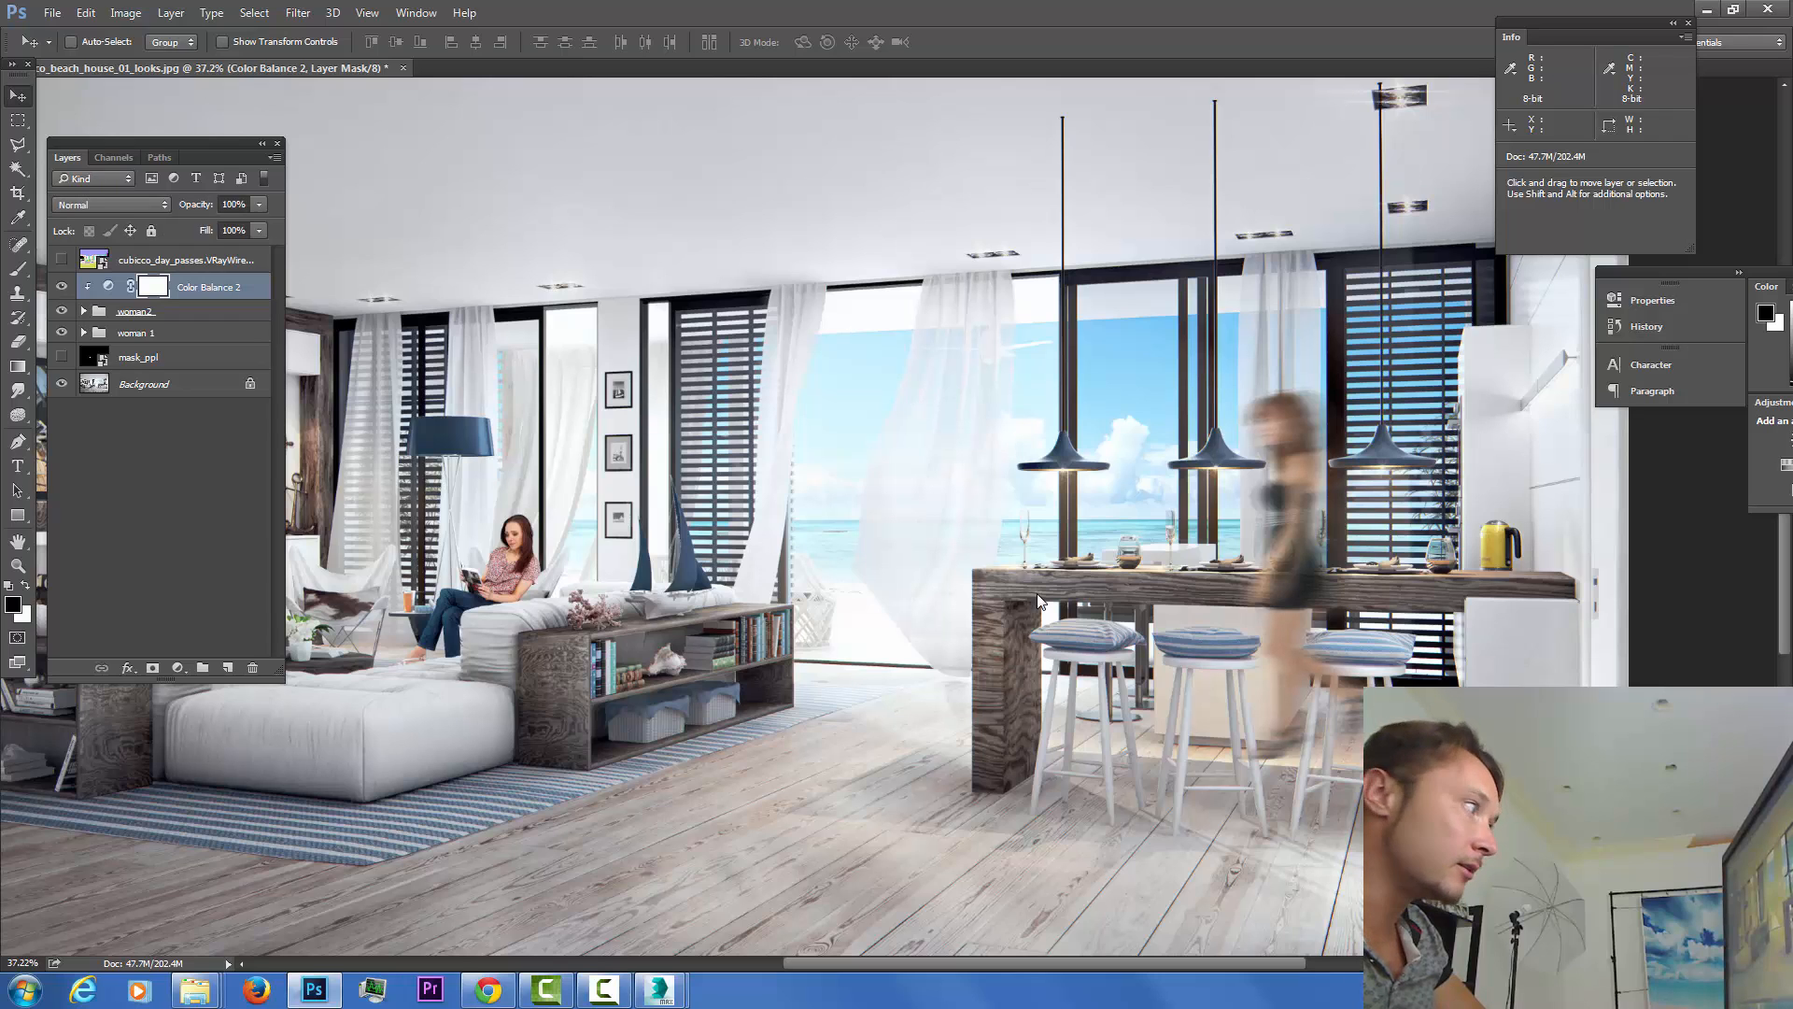
Add a Curves adjustment that darkens the tones around input 78 and clip it to the woman2 group.
{"action": "left_click", "coordinate": [178, 668]}
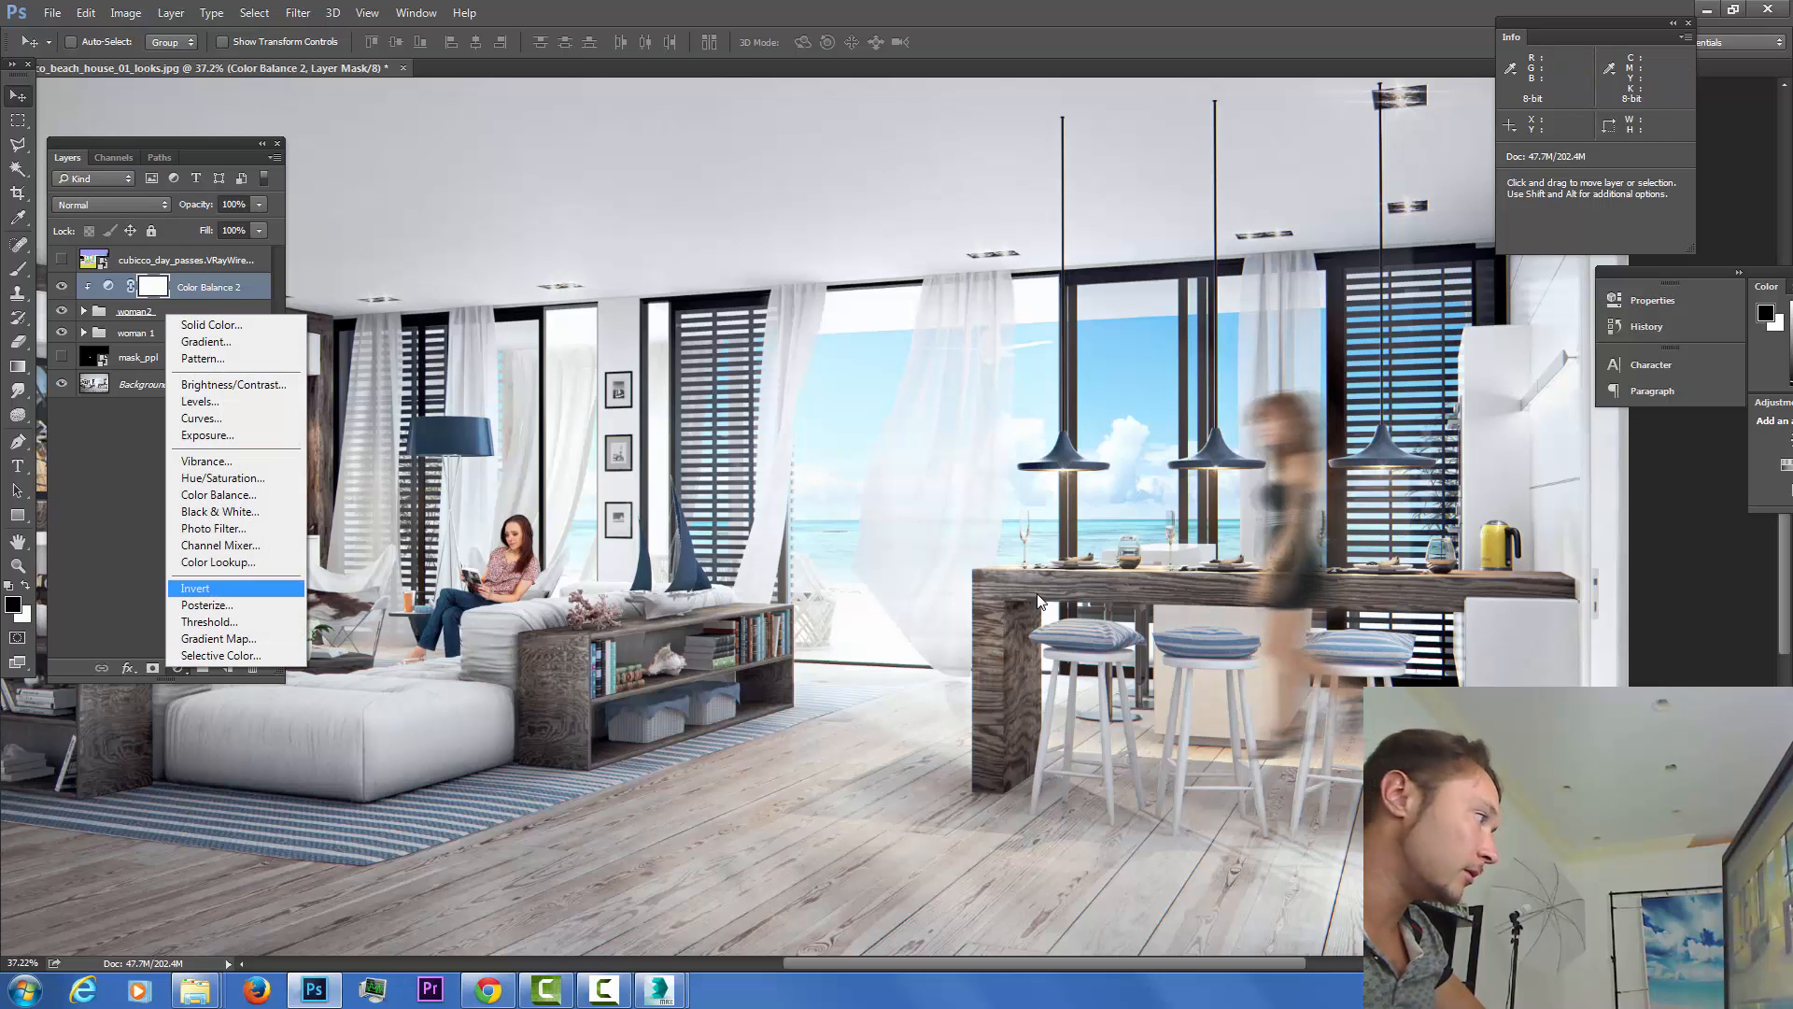
{"action": "left_click", "coordinate": [201, 418]}
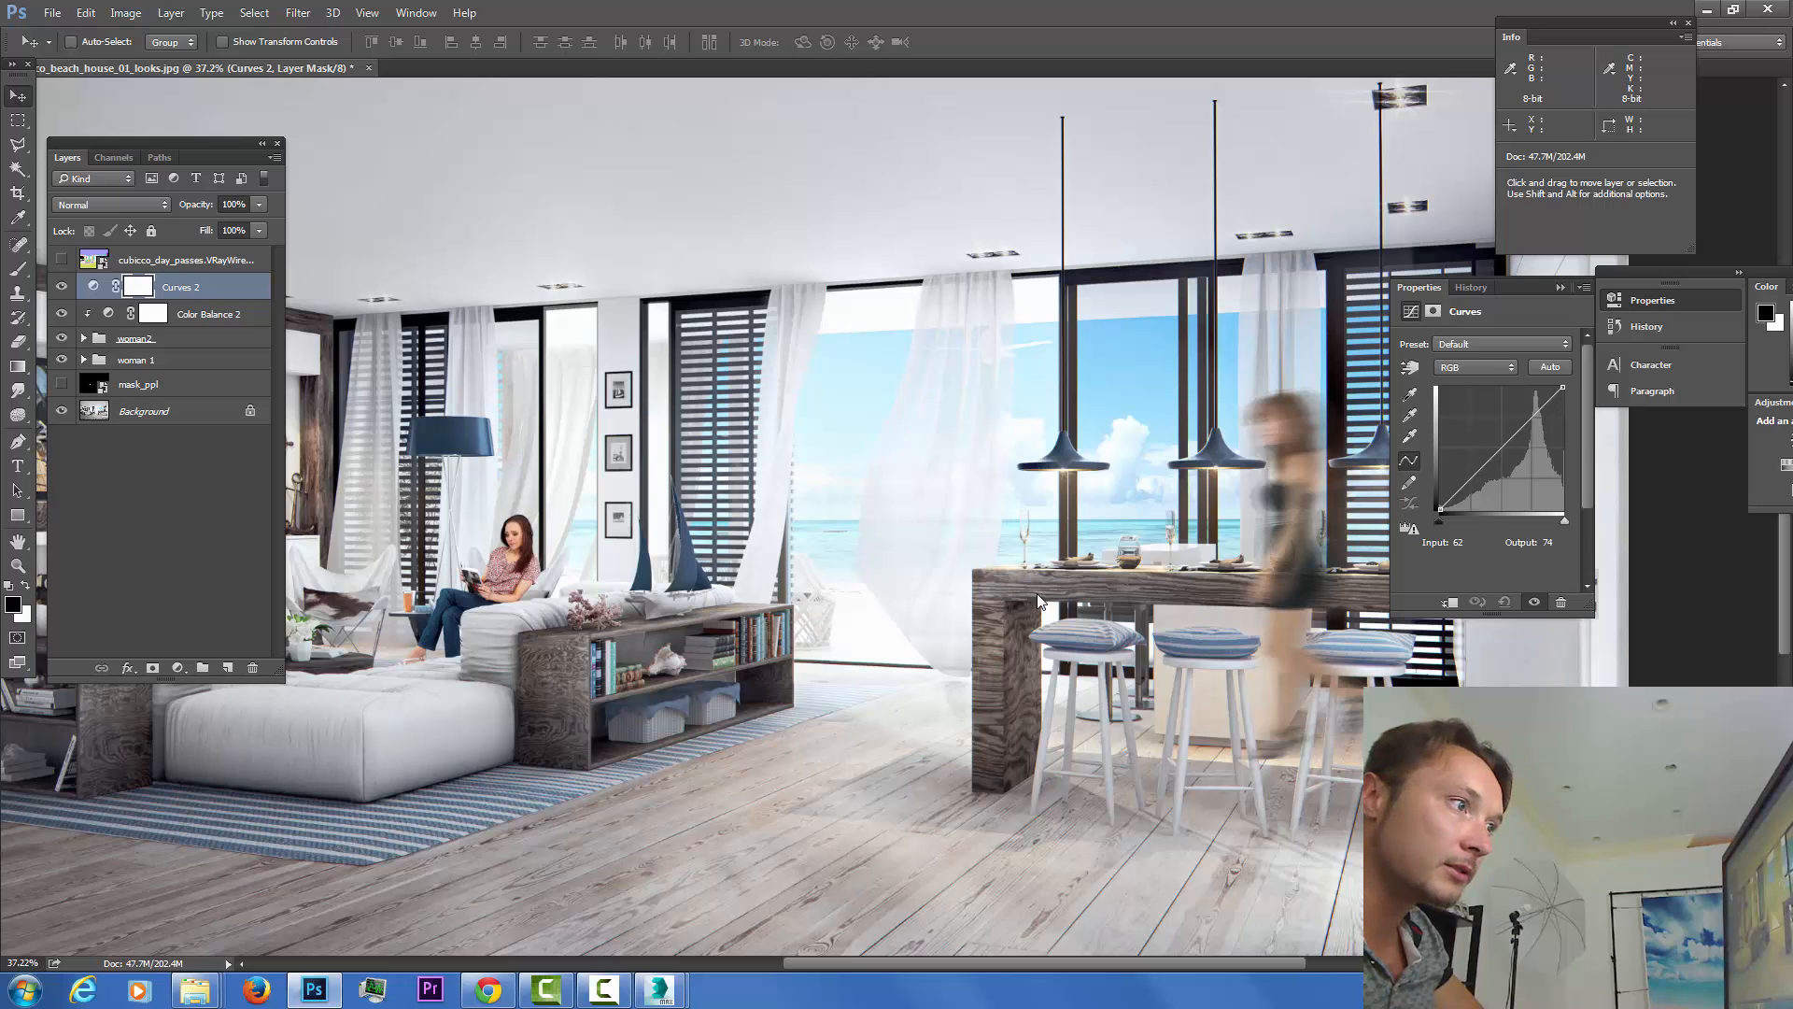
{"action": "left_click_drag", "start_coordinate": [1476, 474], "coordinate": [1478, 480]}
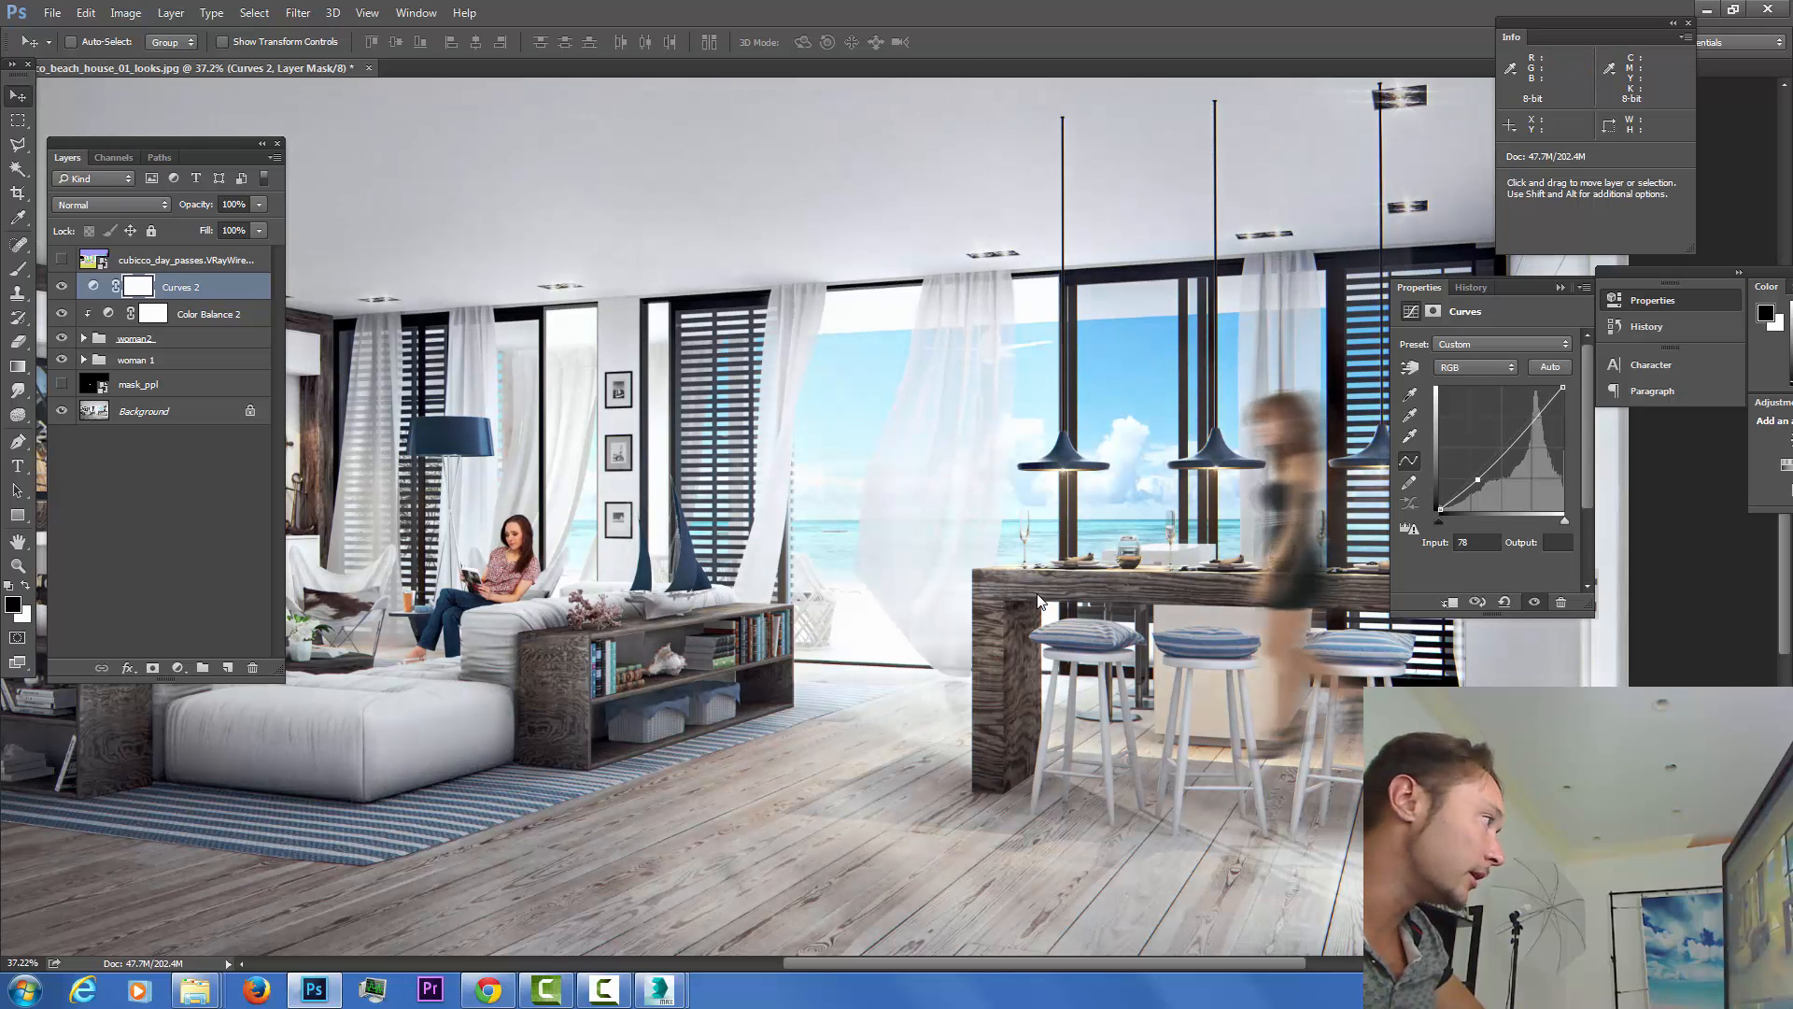
{"action": "left_click", "coordinate": [198, 305], "text": "alt"}
{"action": "left_click", "coordinate": [198, 300], "text": "alt"}
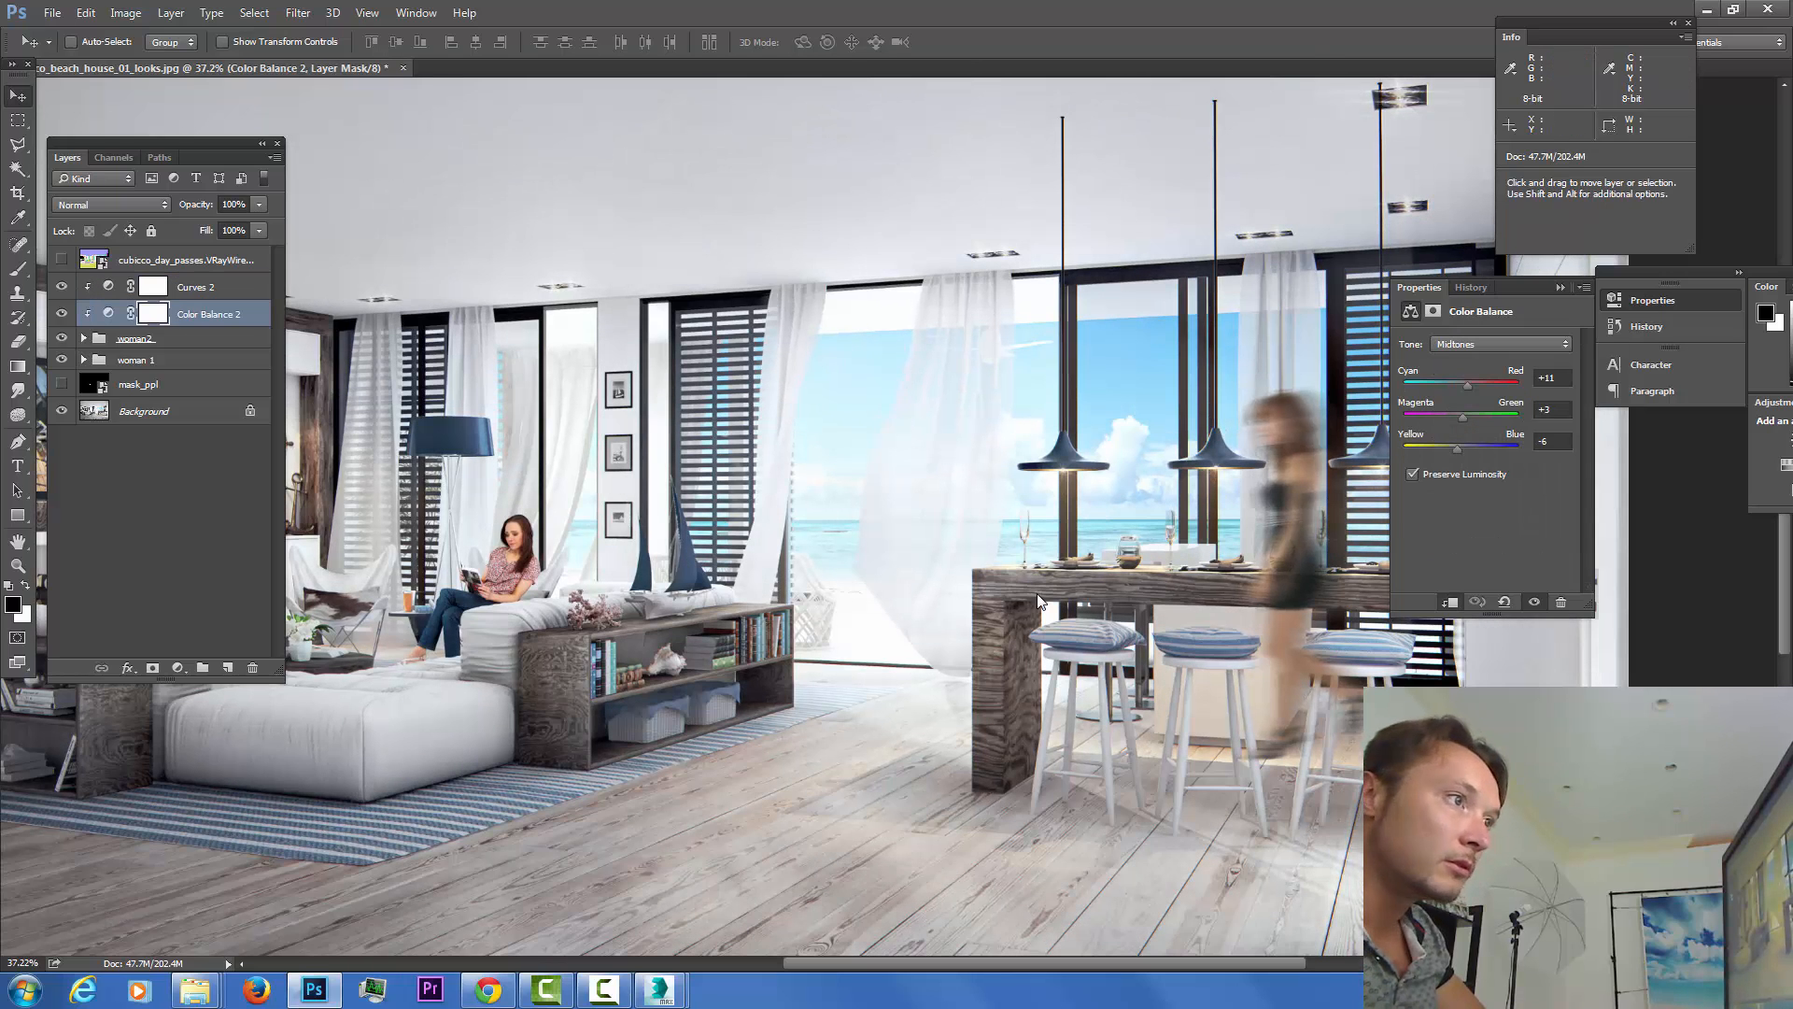
Shape the woman2 Curves for contrast, raising a highlight point near input 183 and moving the dark point to input 55.
{"action": "left_click", "coordinate": [198, 286]}
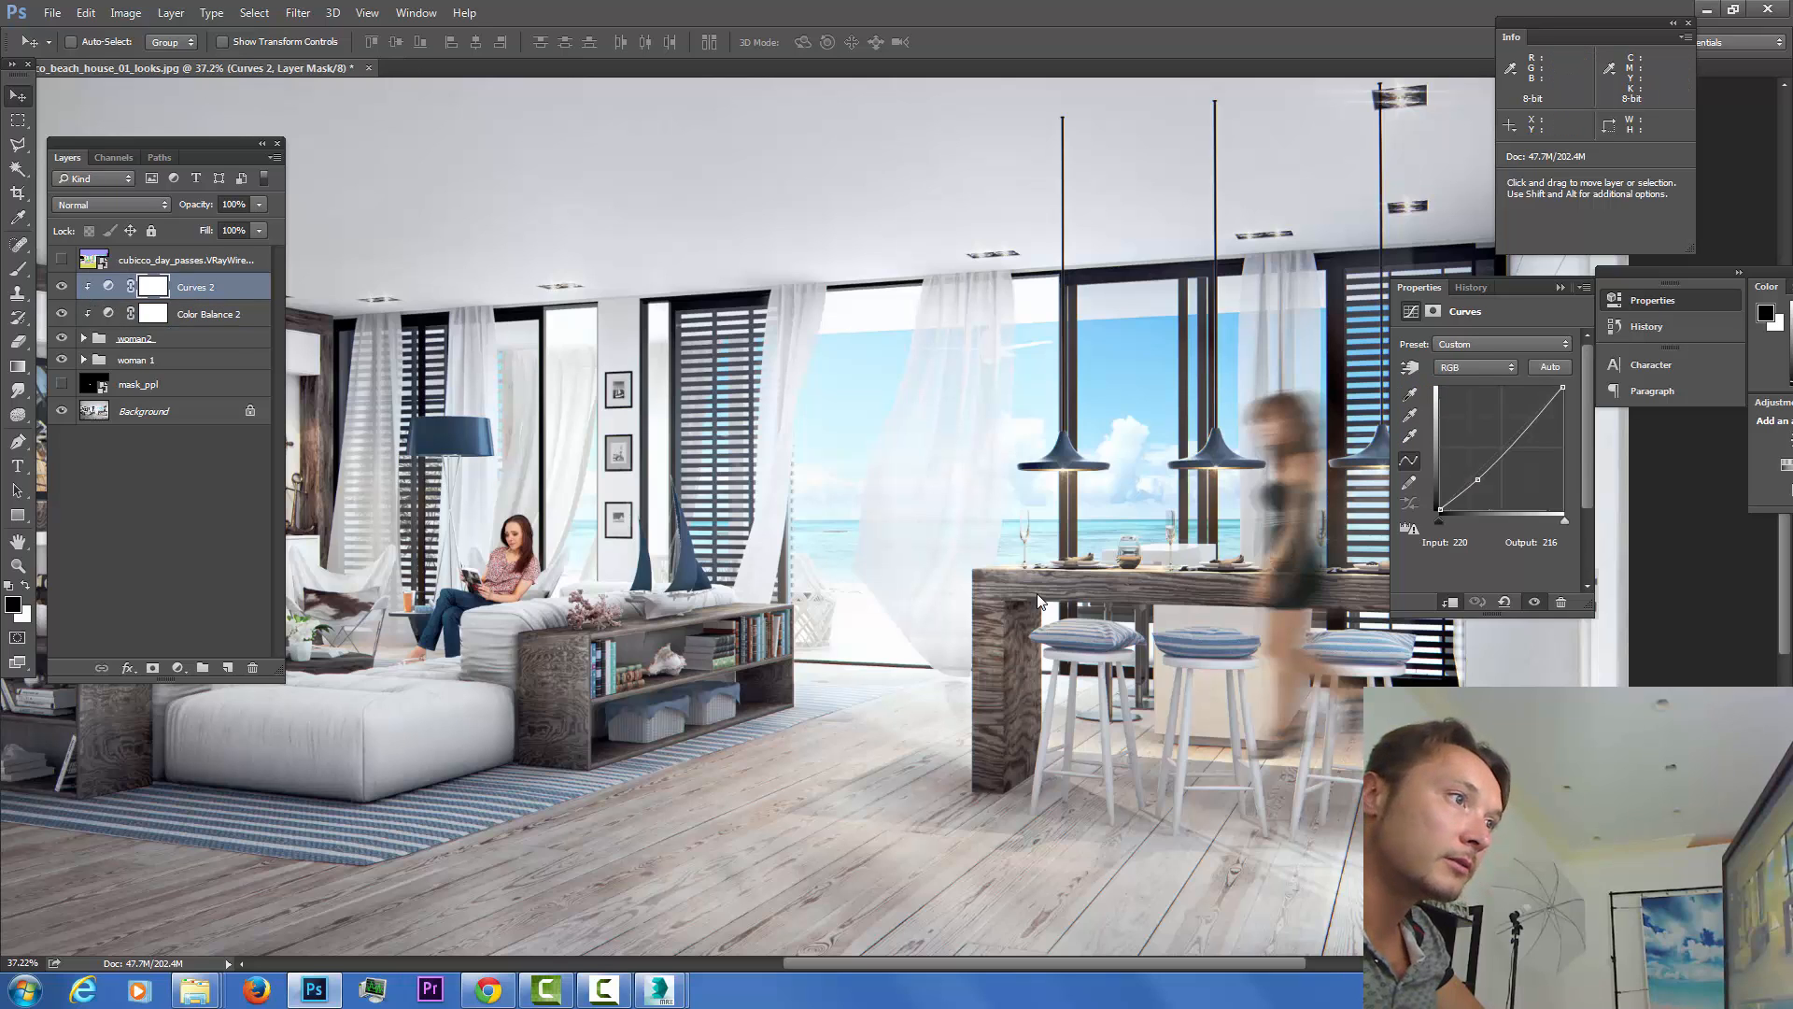
{"action": "left_click_drag", "start_coordinate": [1525, 426], "coordinate": [1527, 417]}
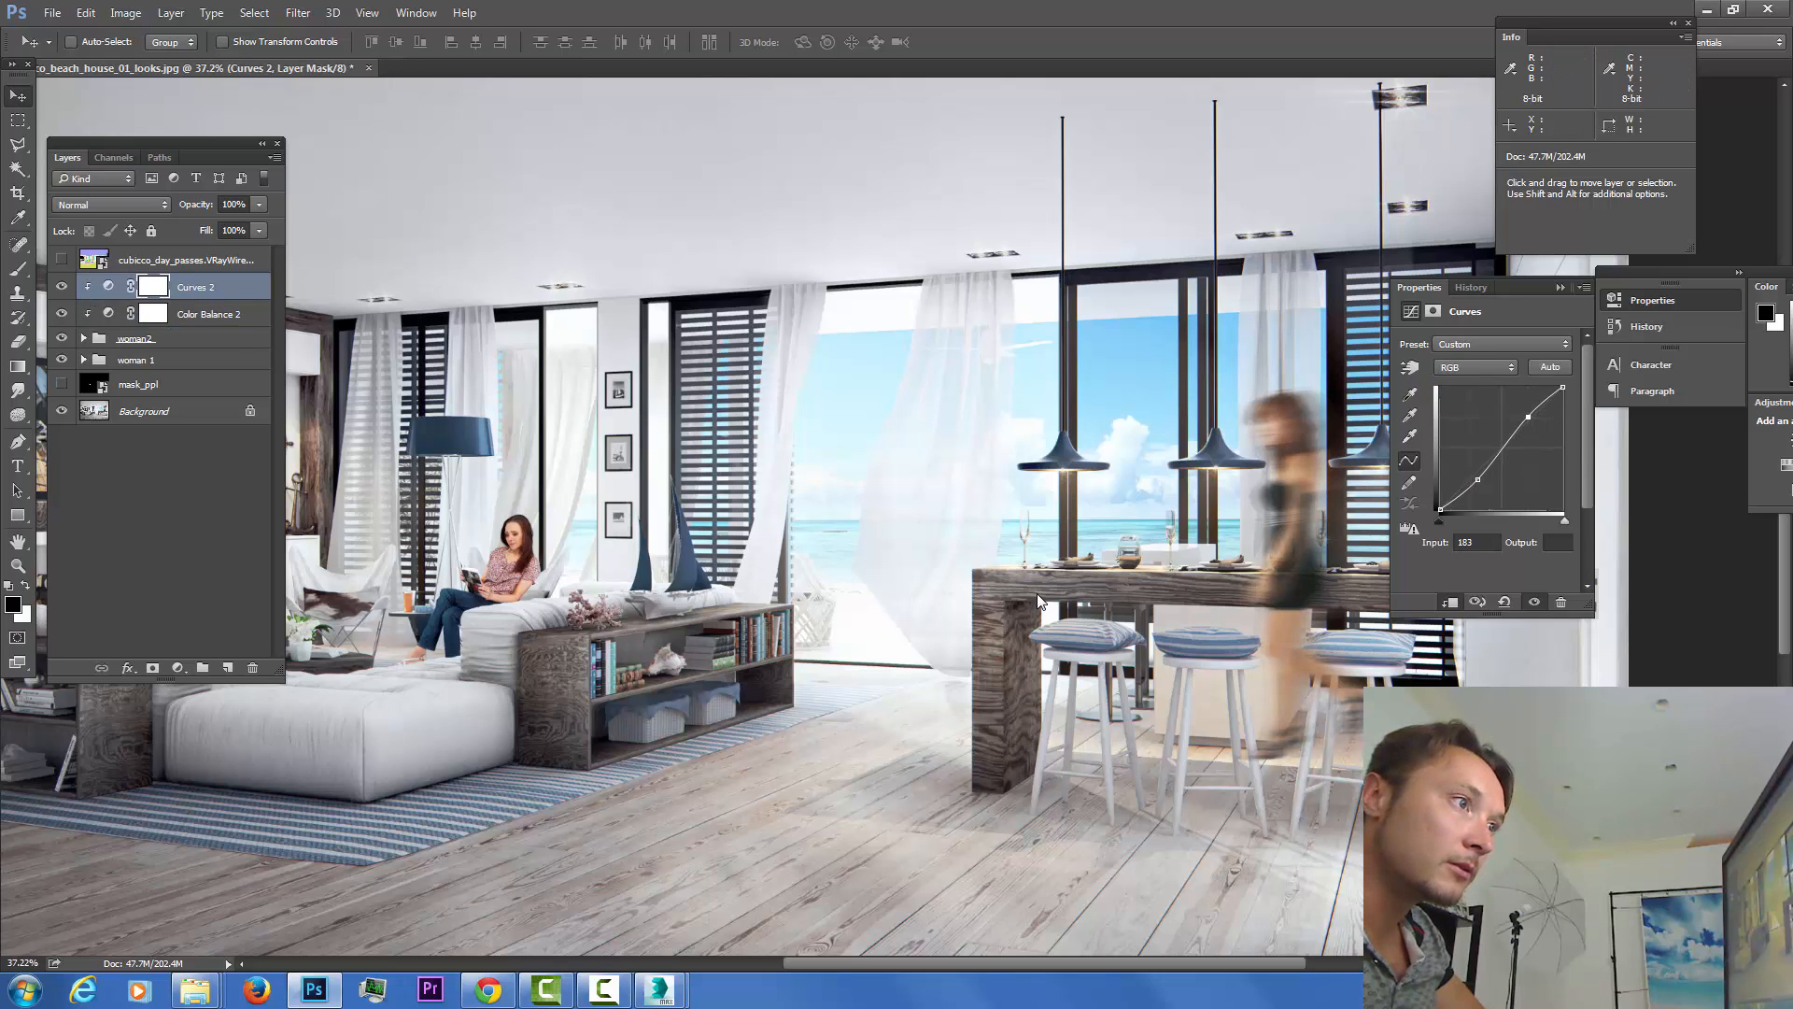
{"action": "left_click_drag", "start_coordinate": [1478, 479], "coordinate": [1466, 485]}
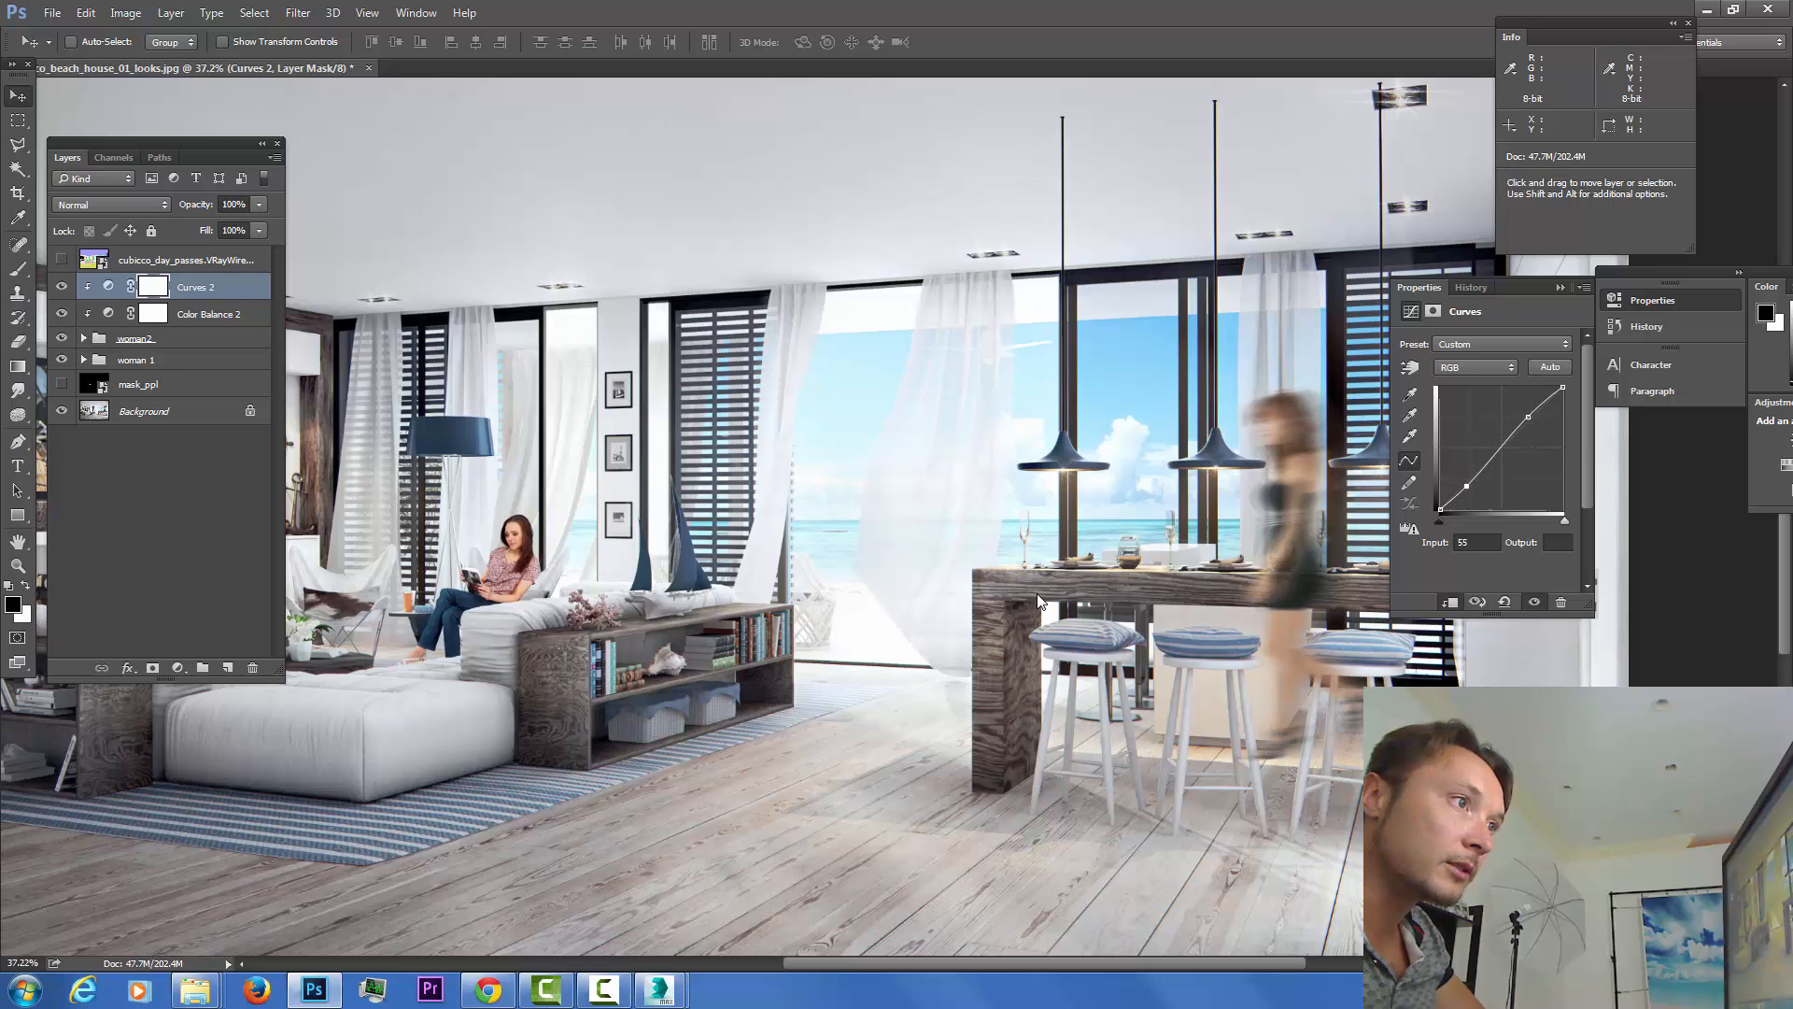
{"action": "left_click_drag", "start_coordinate": [1528, 416], "coordinate": [1529, 413]}
{"action": "left_click", "coordinate": [1466, 486]}
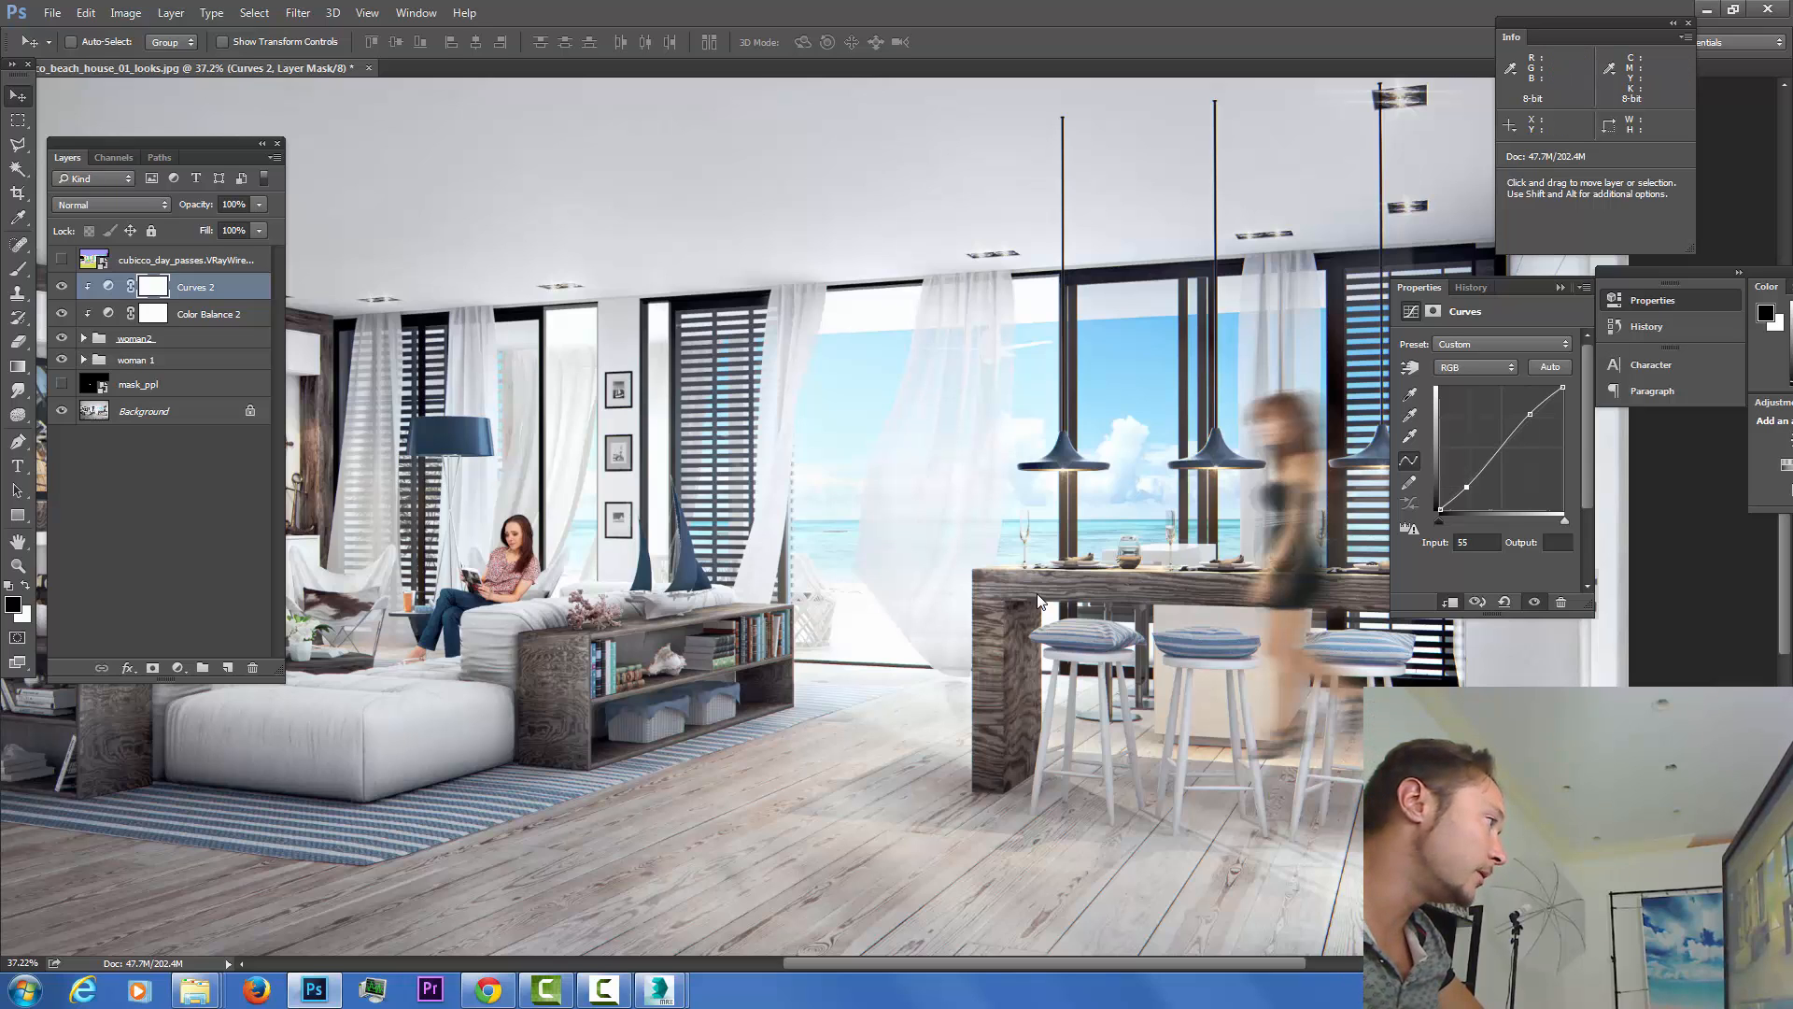
Lower the woman2 group's opacity to 71% and add a layer mask to the group.
{"action": "left_click", "coordinate": [149, 338]}
{"action": "left_click", "coordinate": [260, 204]}
{"action": "left_click_drag", "start_coordinate": [259, 226], "coordinate": [230, 226]}
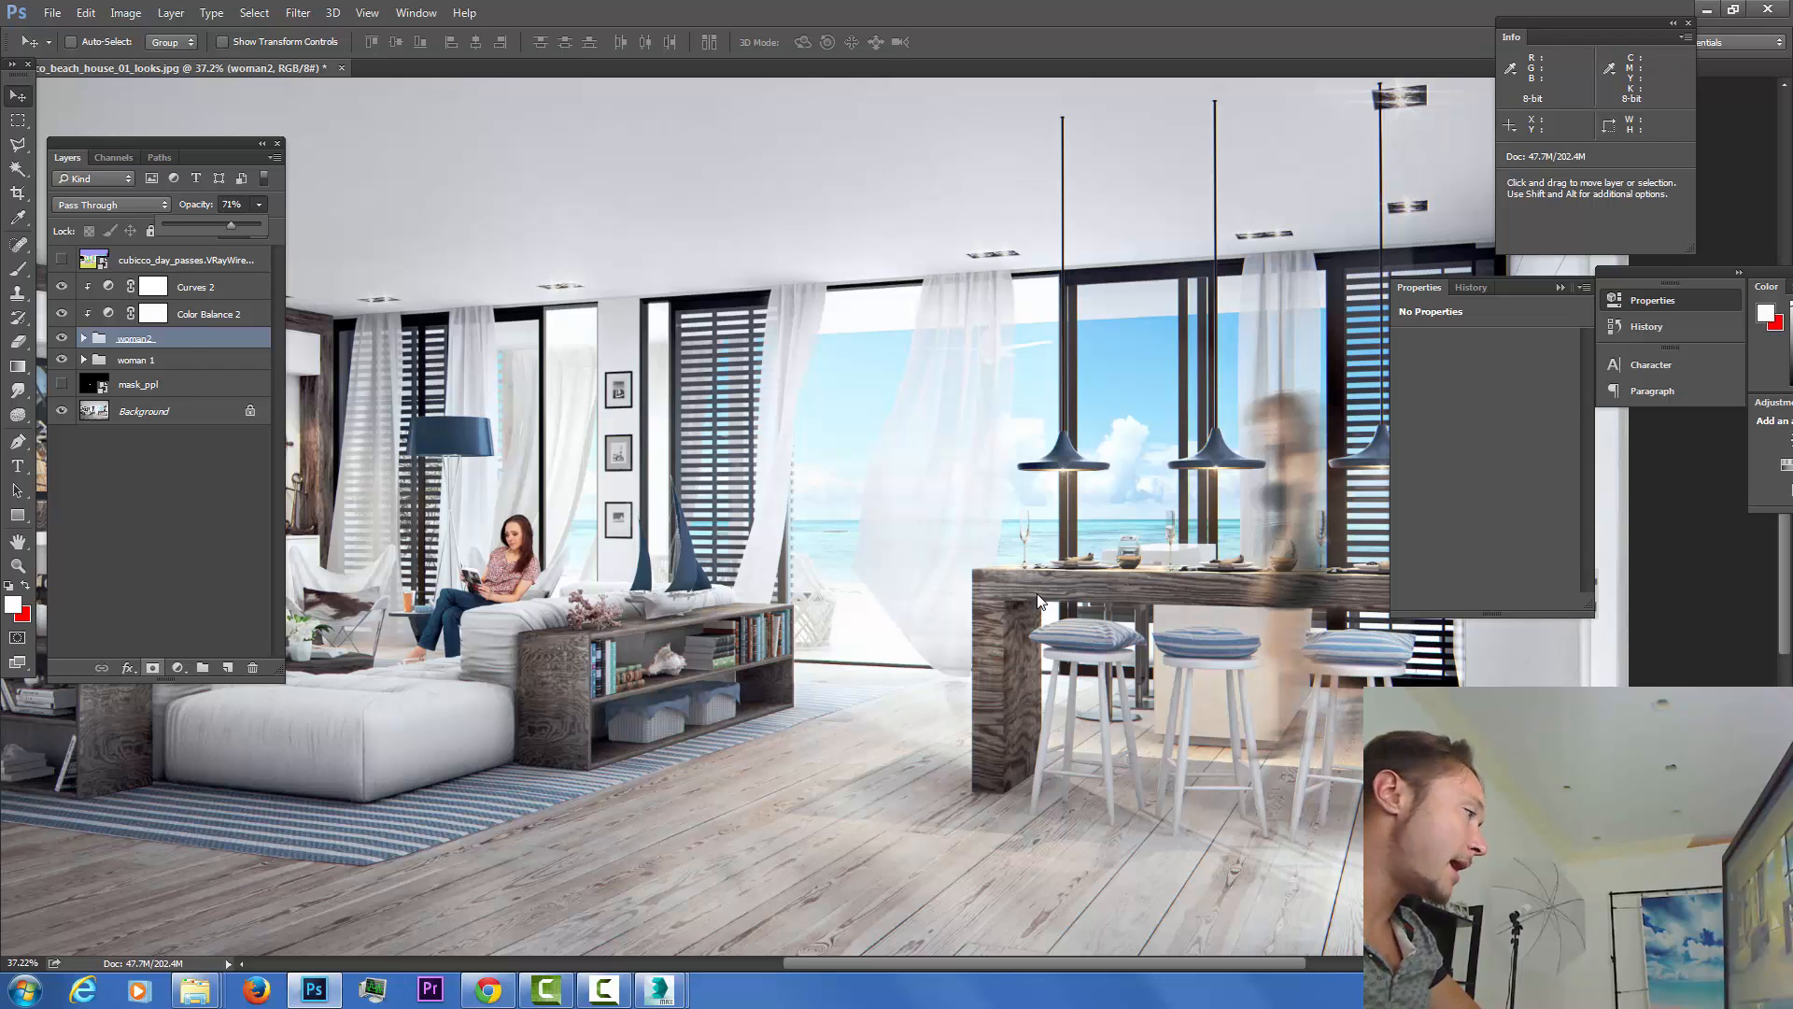
{"action": "left_click", "coordinate": [152, 667]}
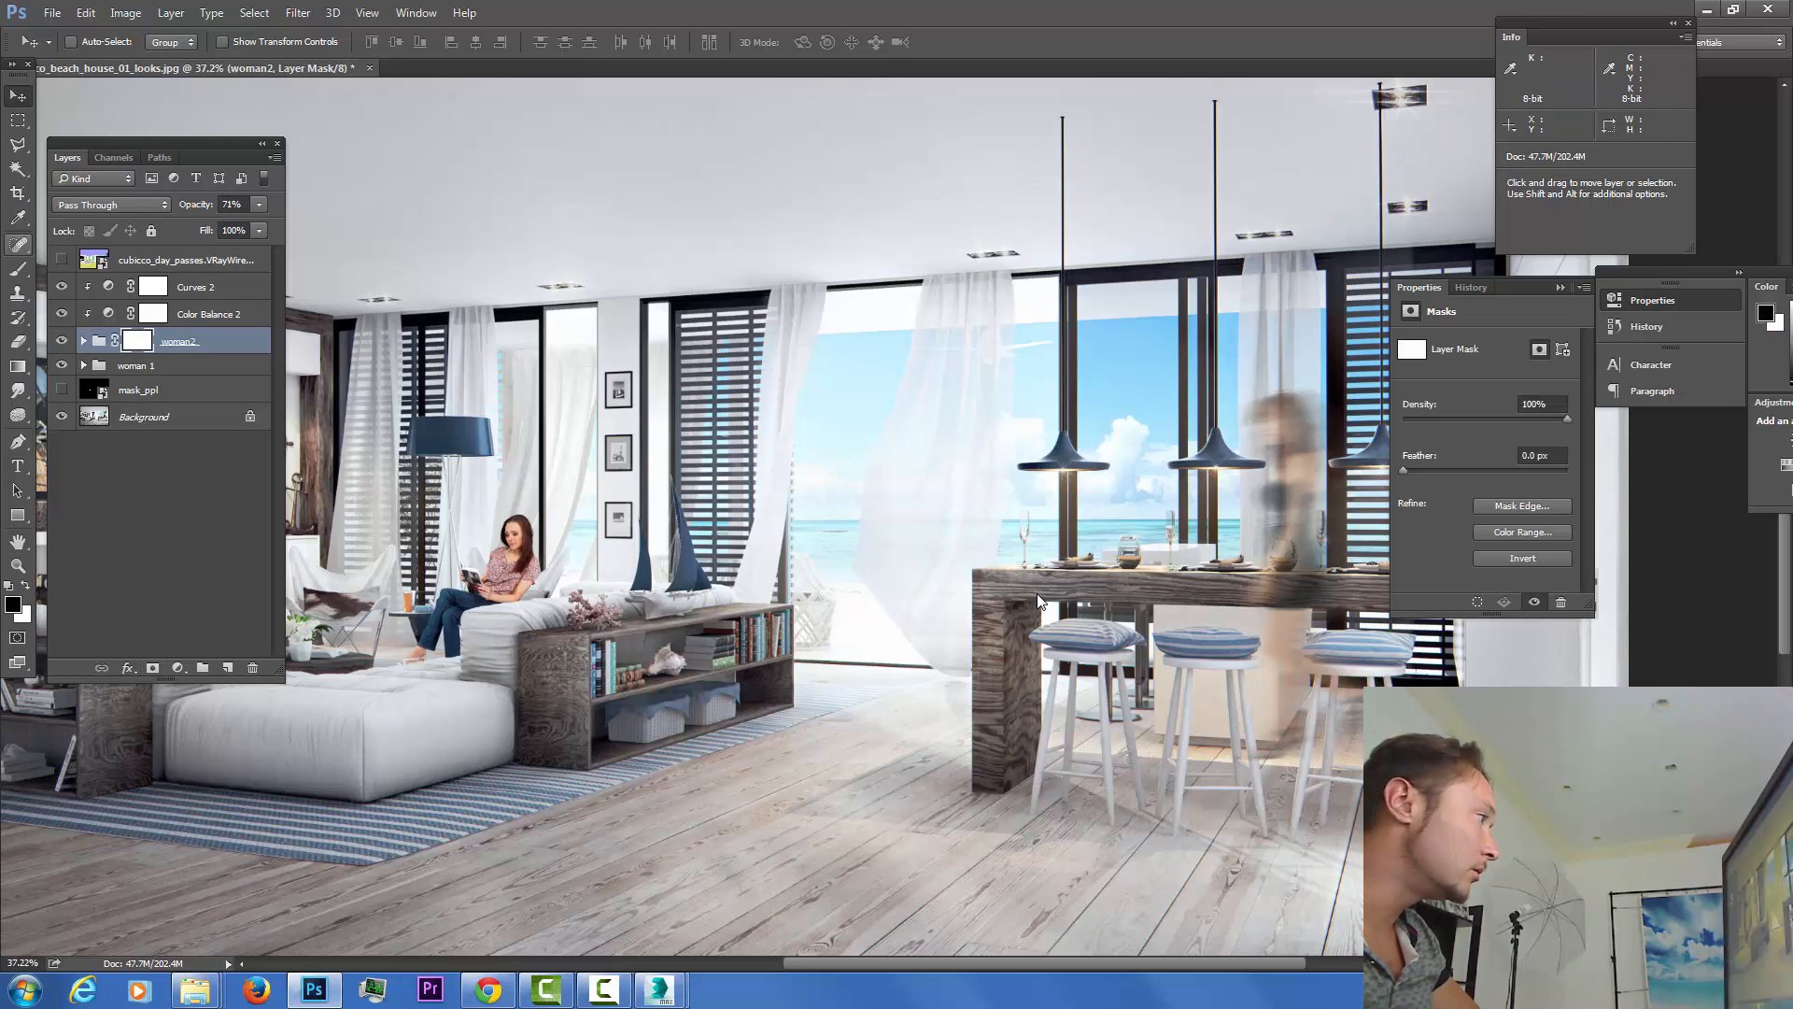
Paint black with a 142 px brush on the woman2 mask to hide the figure where the bar counter stands in front.
{"action": "key", "text": "b"}
{"action": "left_click_drag", "start_coordinate": [1257, 591], "coordinate": [1318, 572]}
{"action": "scroll", "coordinate": [1039, 600], "scroll_direction": "up", "scroll_amount": 5}
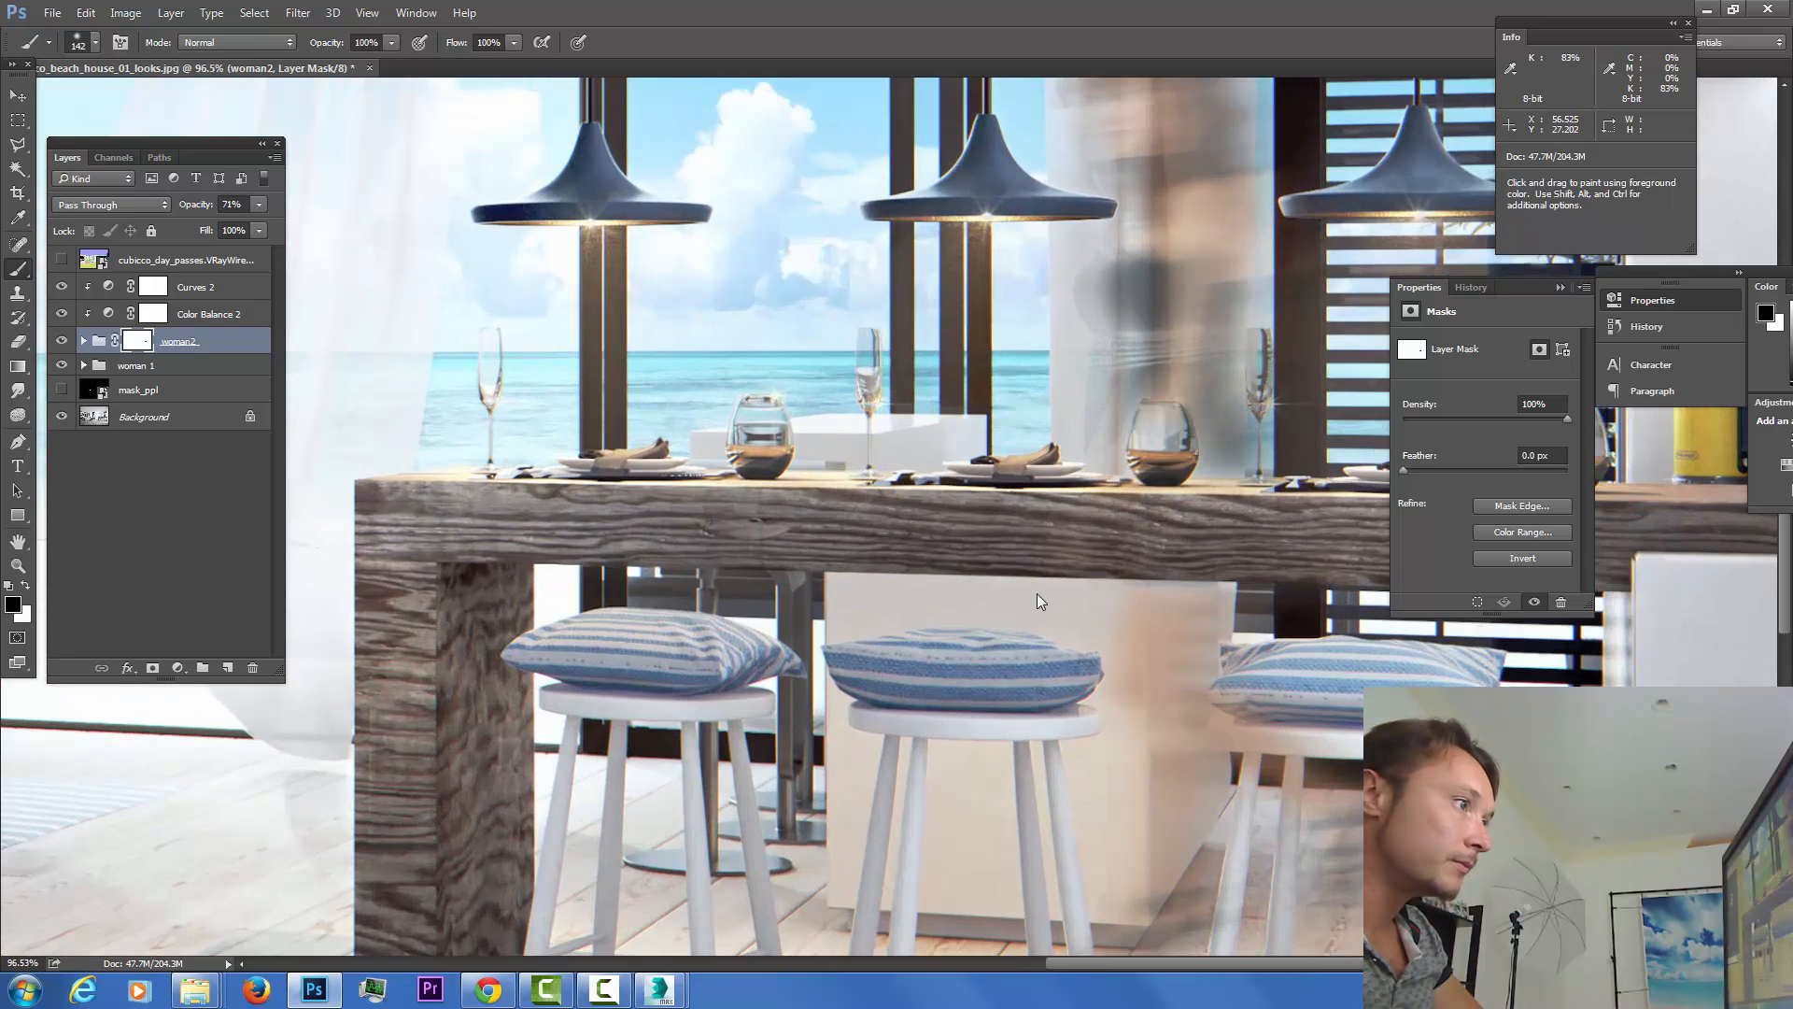
Restore the woman just above and below the counter edge by painting white on the woman2 mask with an 82 px brush.
{"action": "key", "text": "x"}
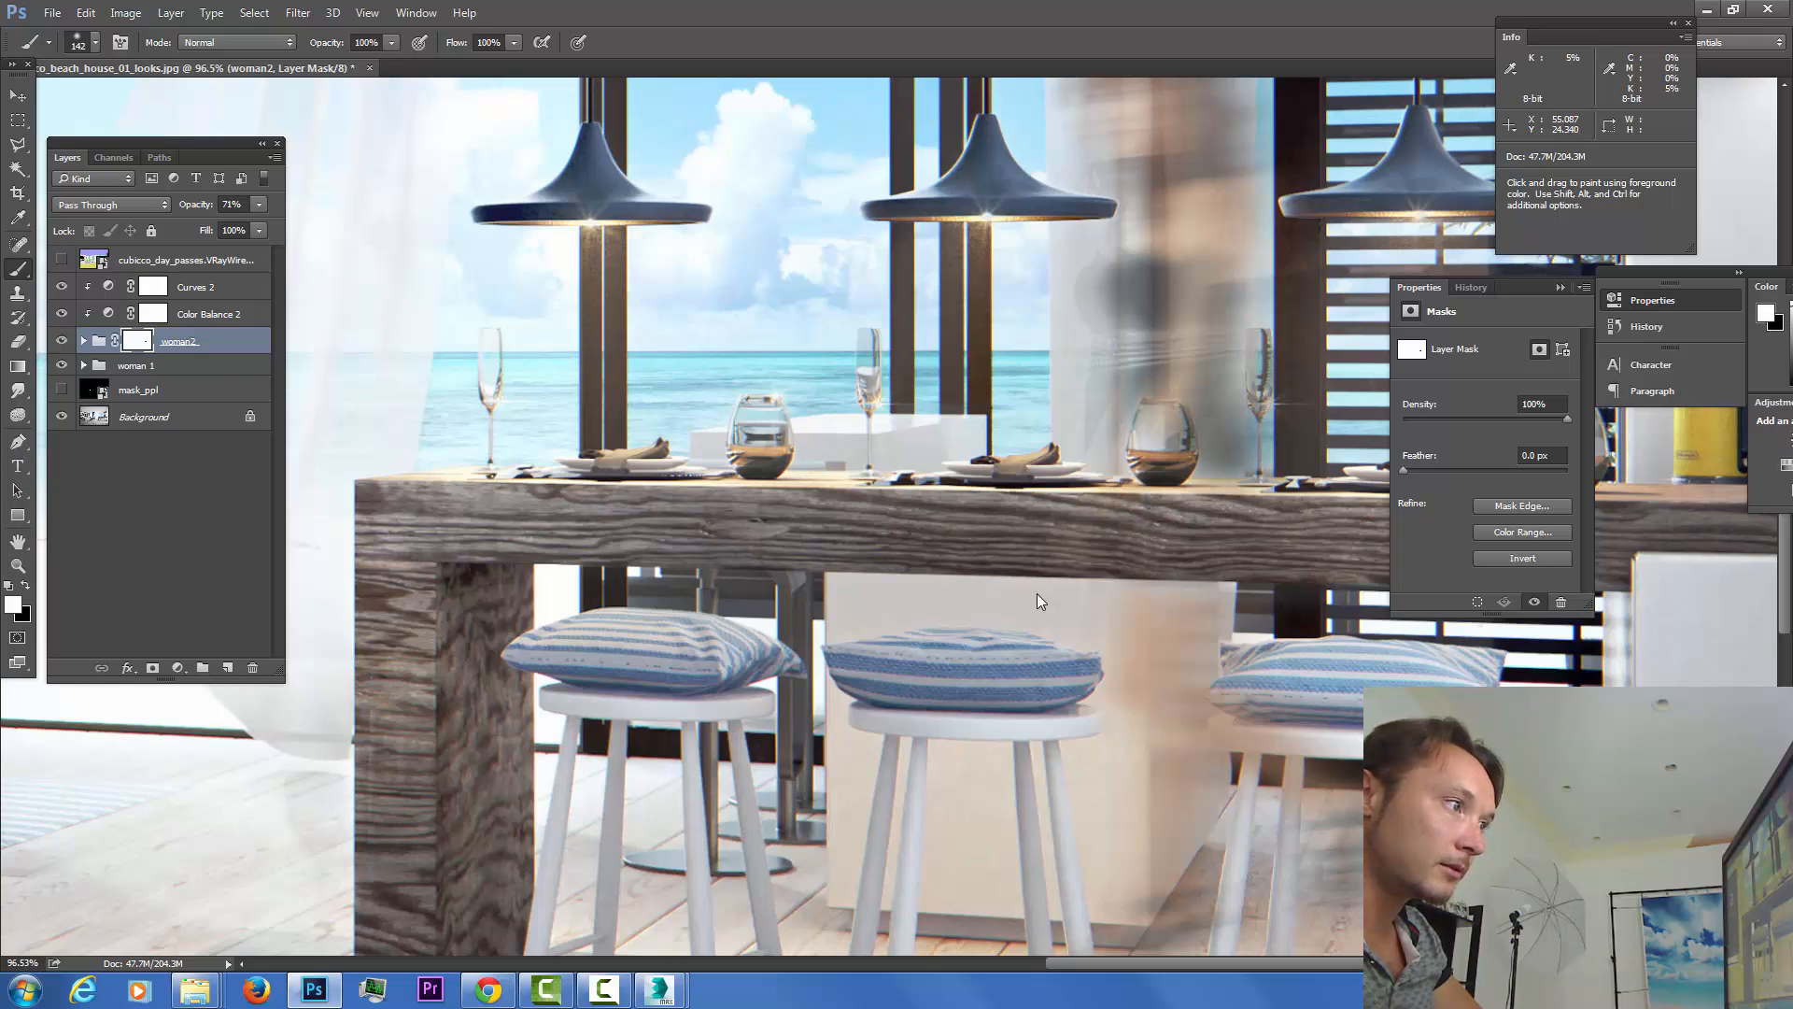
{"action": "right_click", "coordinate": [1246, 291]}
{"action": "left_click_drag", "start_coordinate": [1348, 329], "coordinate": [1338, 329]}
{"action": "left_click", "coordinate": [1129, 407]}
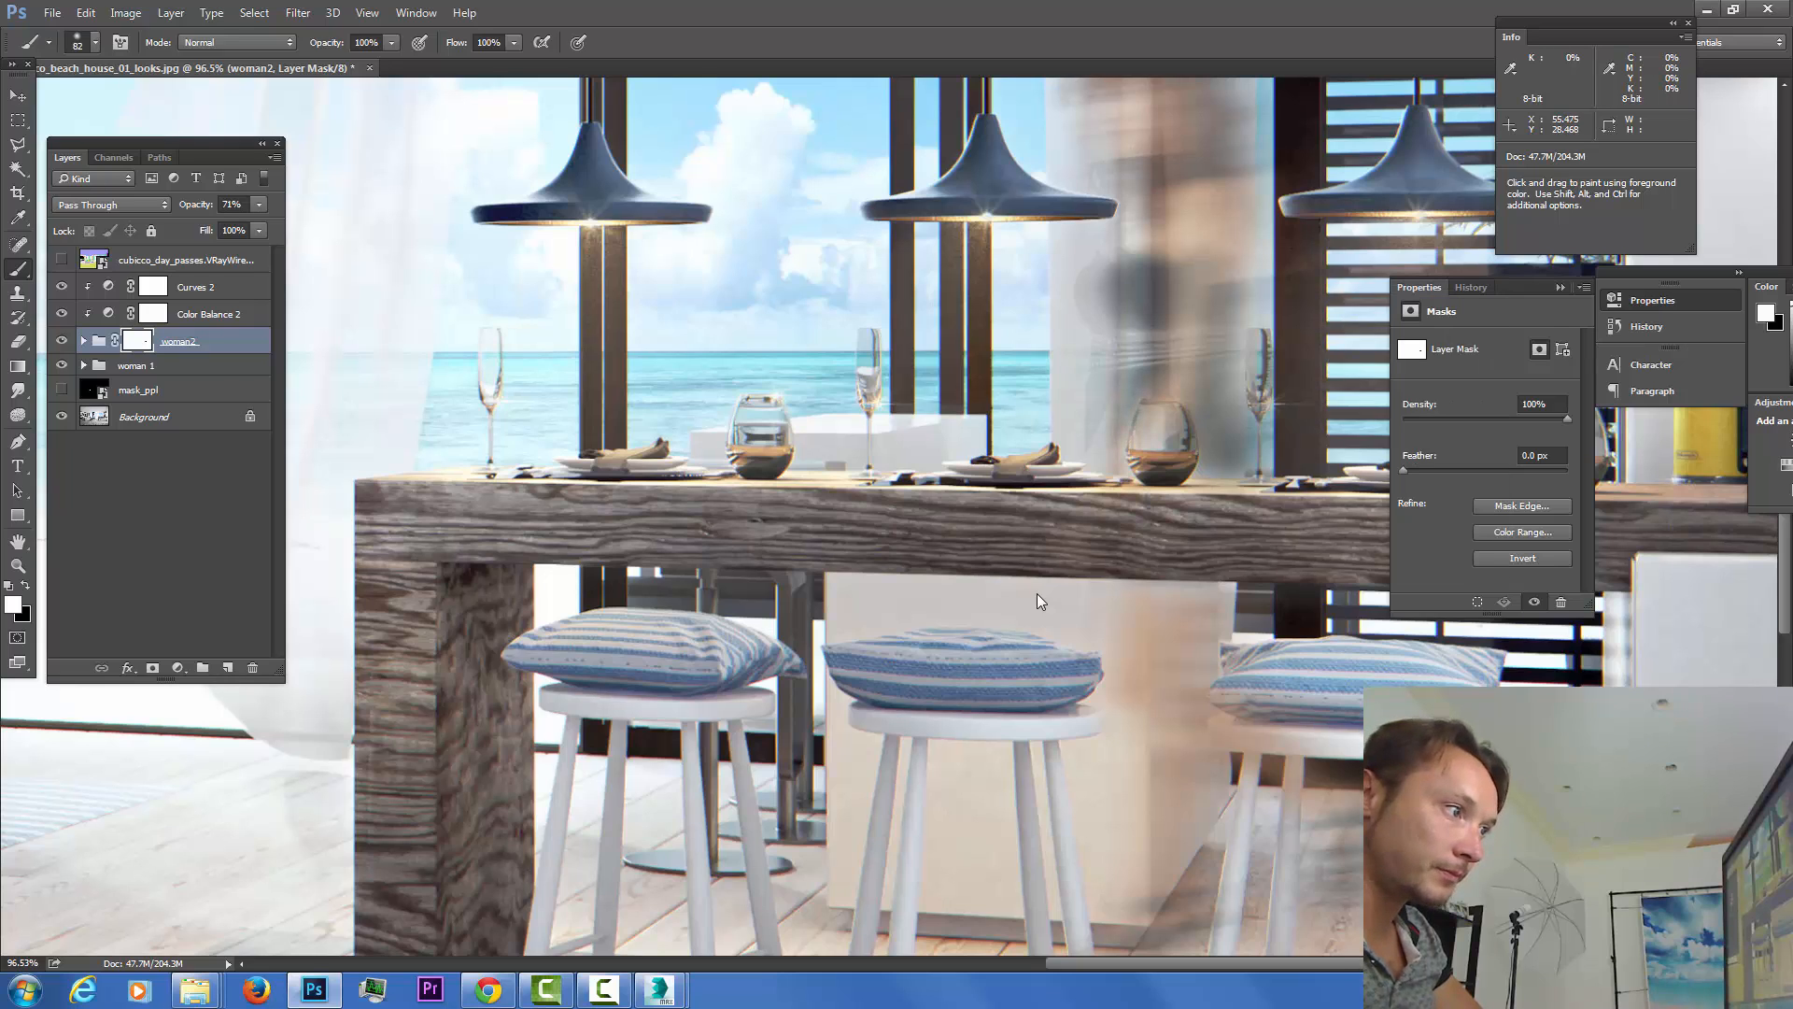
{"action": "mouse_move", "coordinate": [1123, 606]}
{"action": "left_mouse_down"}
{"action": "mouse_move", "coordinate": [1205, 597]}
{"action": "mouse_move", "coordinate": [1124, 598]}
{"action": "left_mouse_up"}
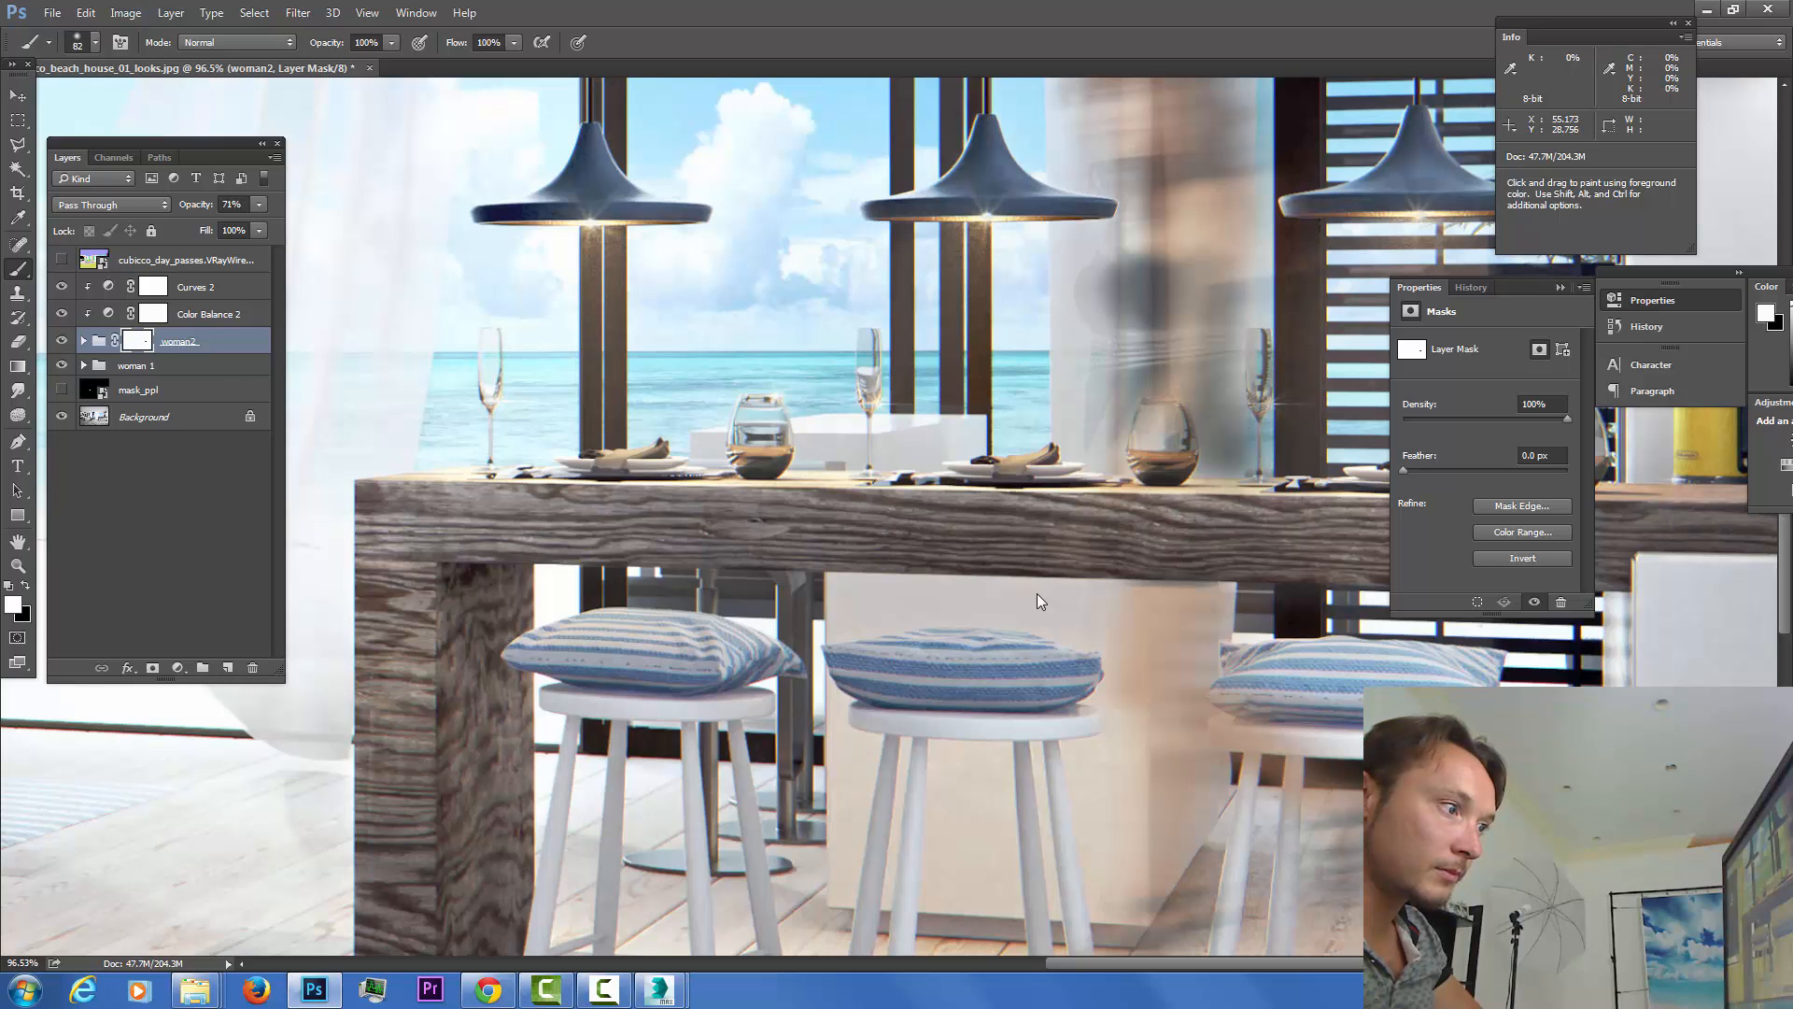
Mask the woman out over the third stool's cushion and seat with black, reducing the brush from 82 to 40 px.
{"action": "left_click_drag", "start_coordinate": [1041, 601], "coordinate": [798, 471]}
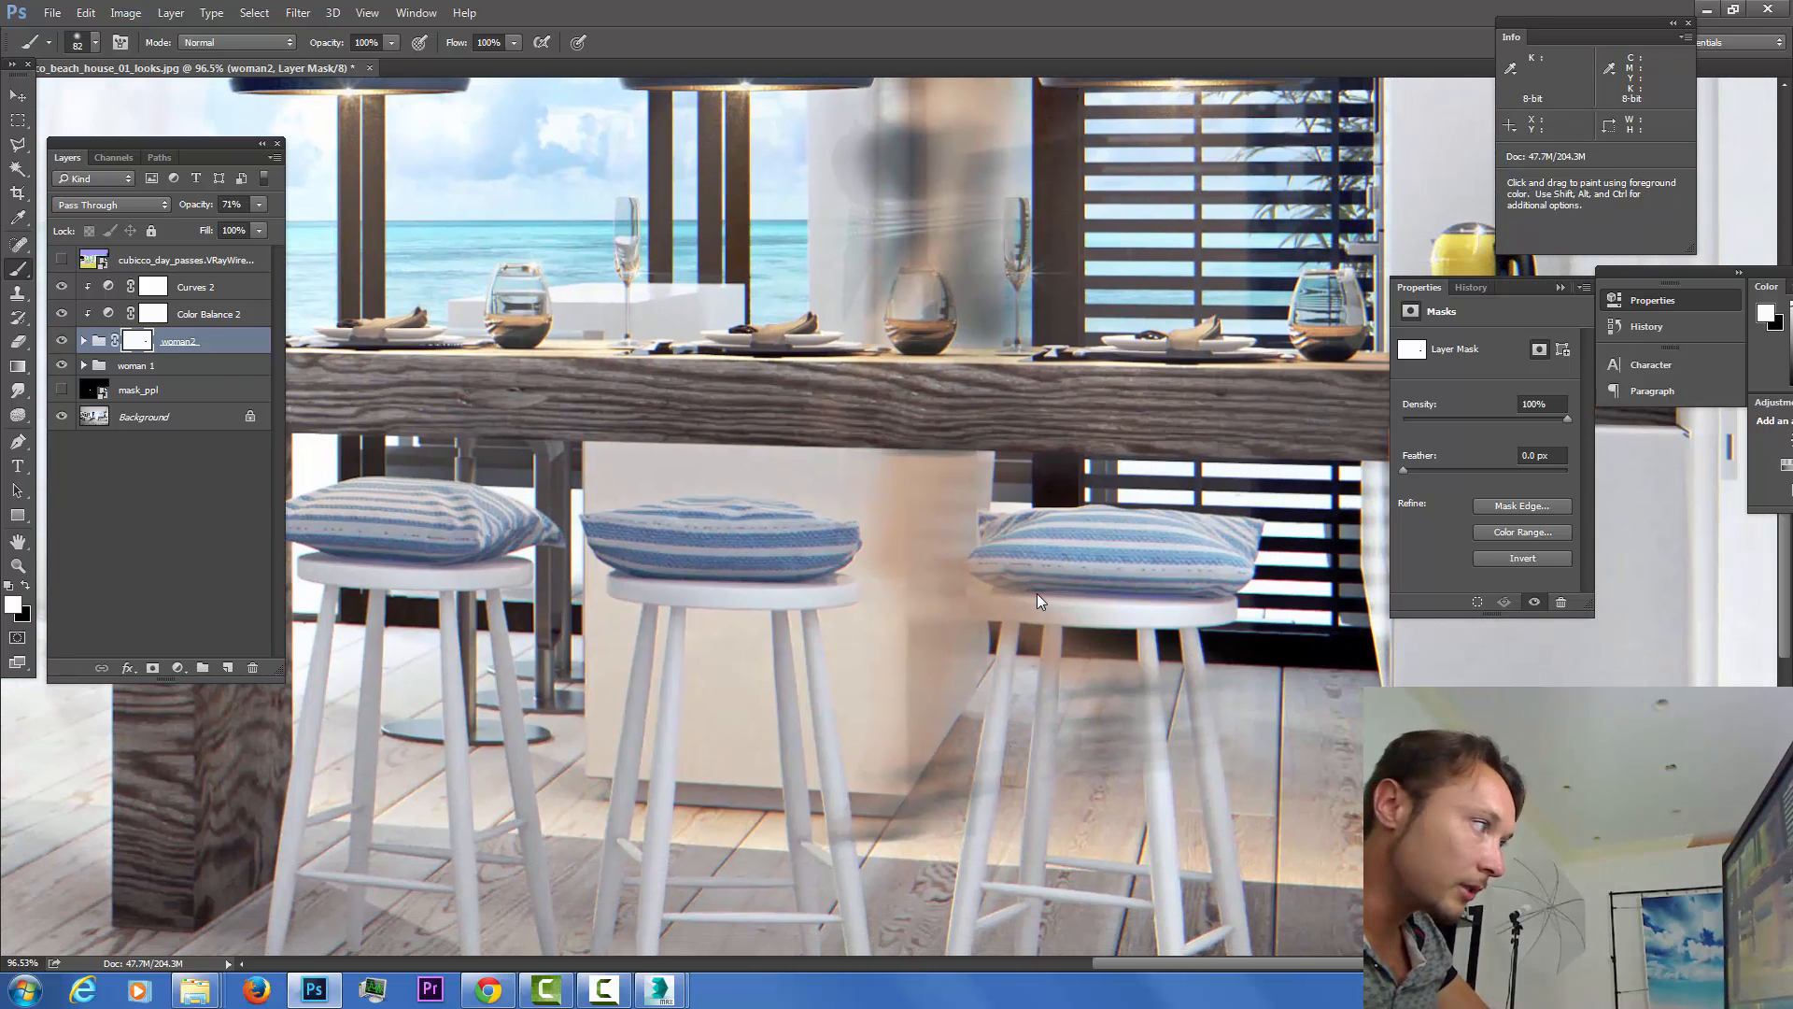
{"action": "key", "text": "x"}
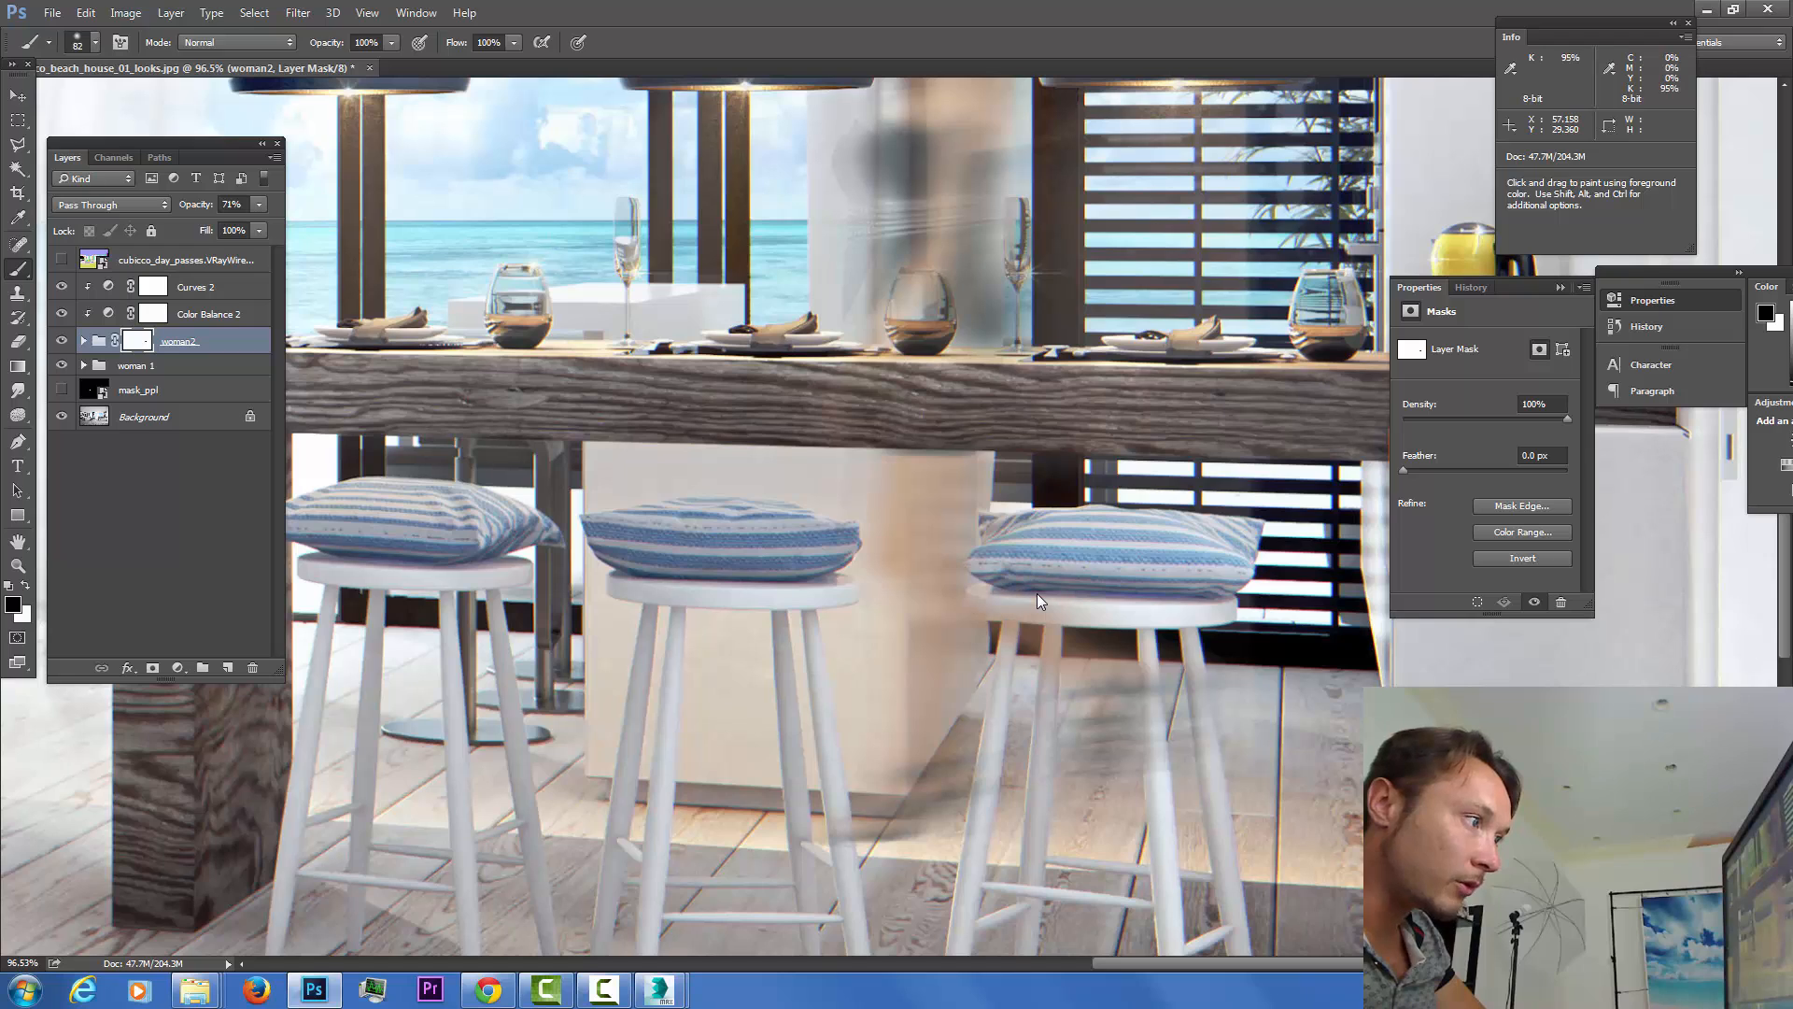
{"action": "right_click", "coordinate": [1041, 601]}
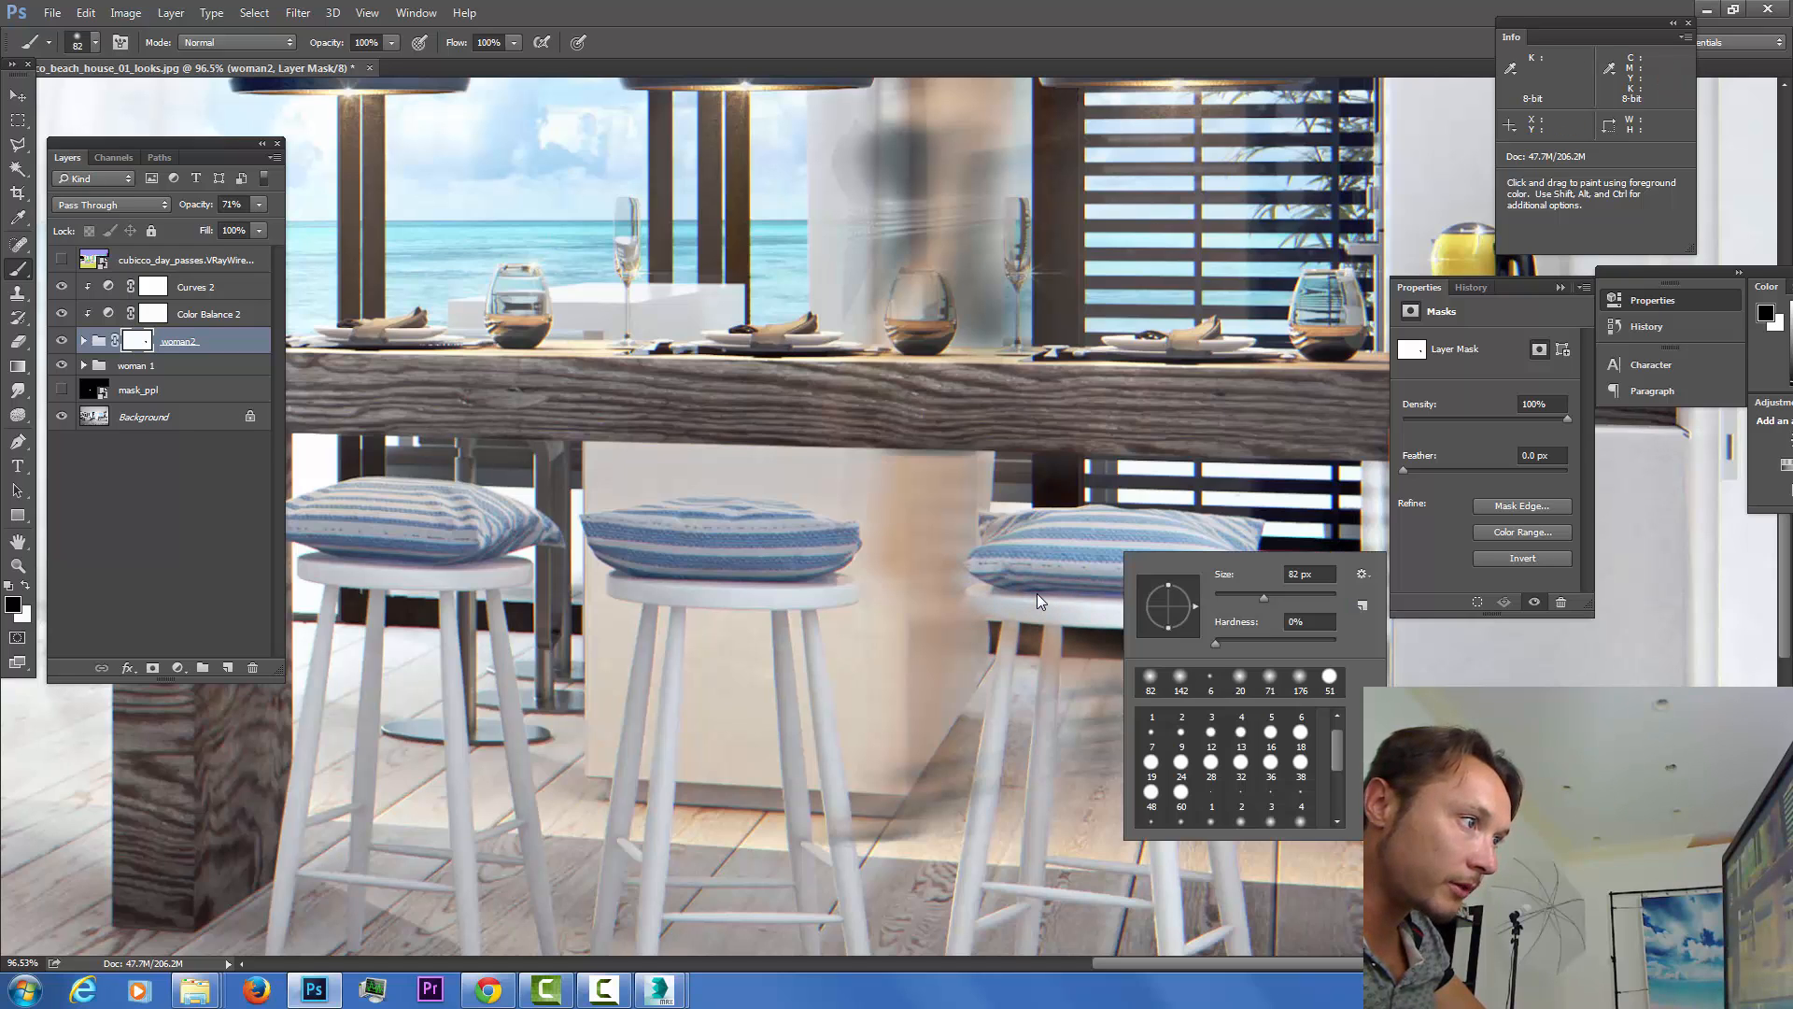
{"action": "type", "text": "40"}
{"action": "key", "text": "Return"}
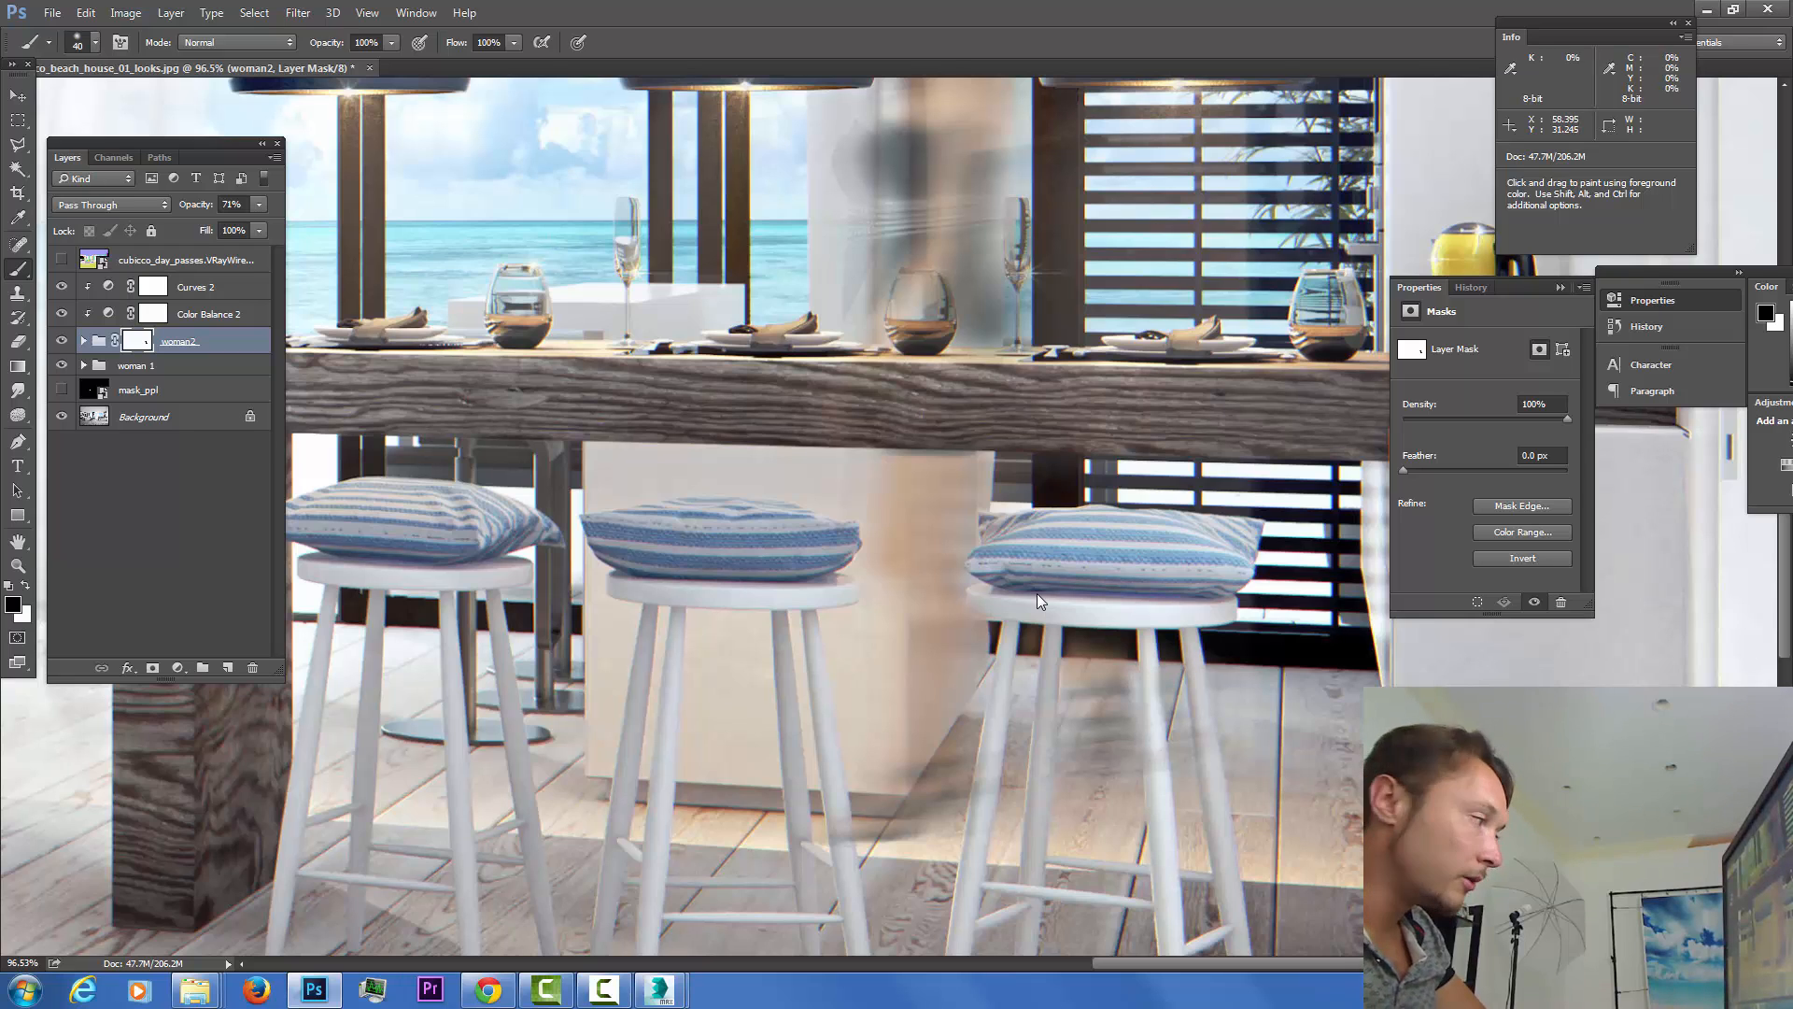
{"action": "key", "text": "a"}
{"action": "key", "text": "z"}
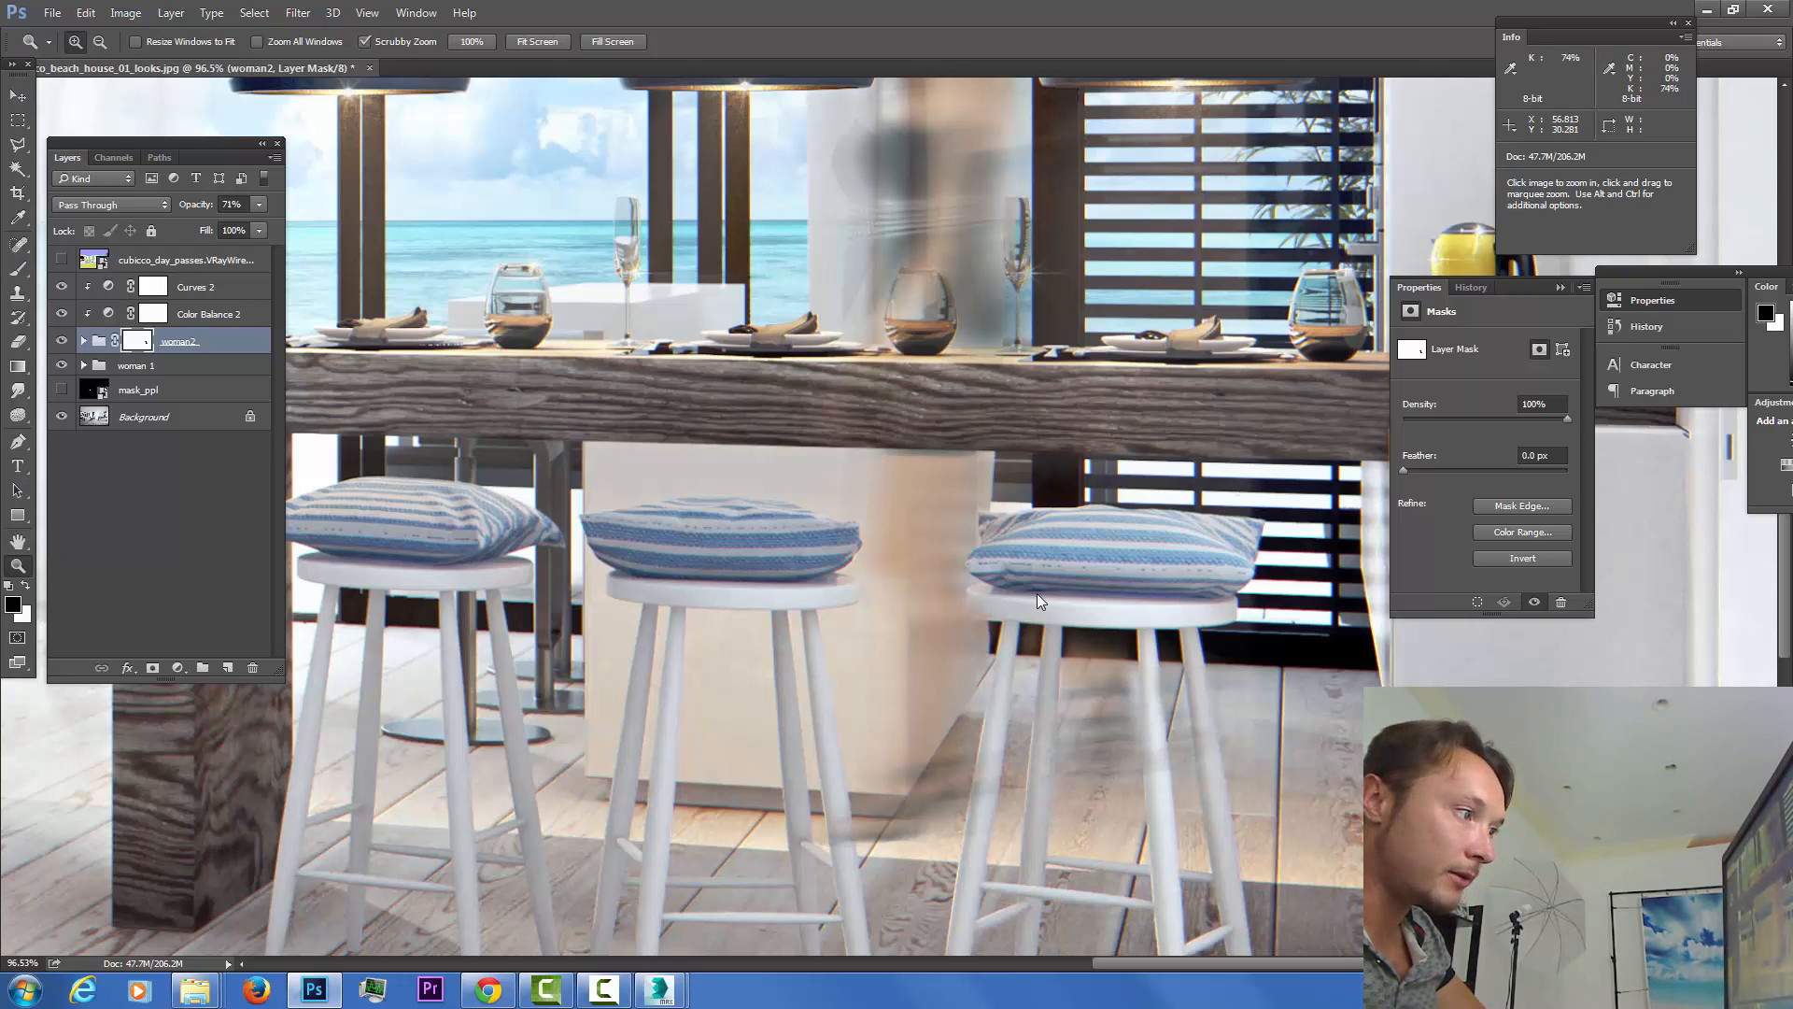
{"action": "key", "text": "b"}
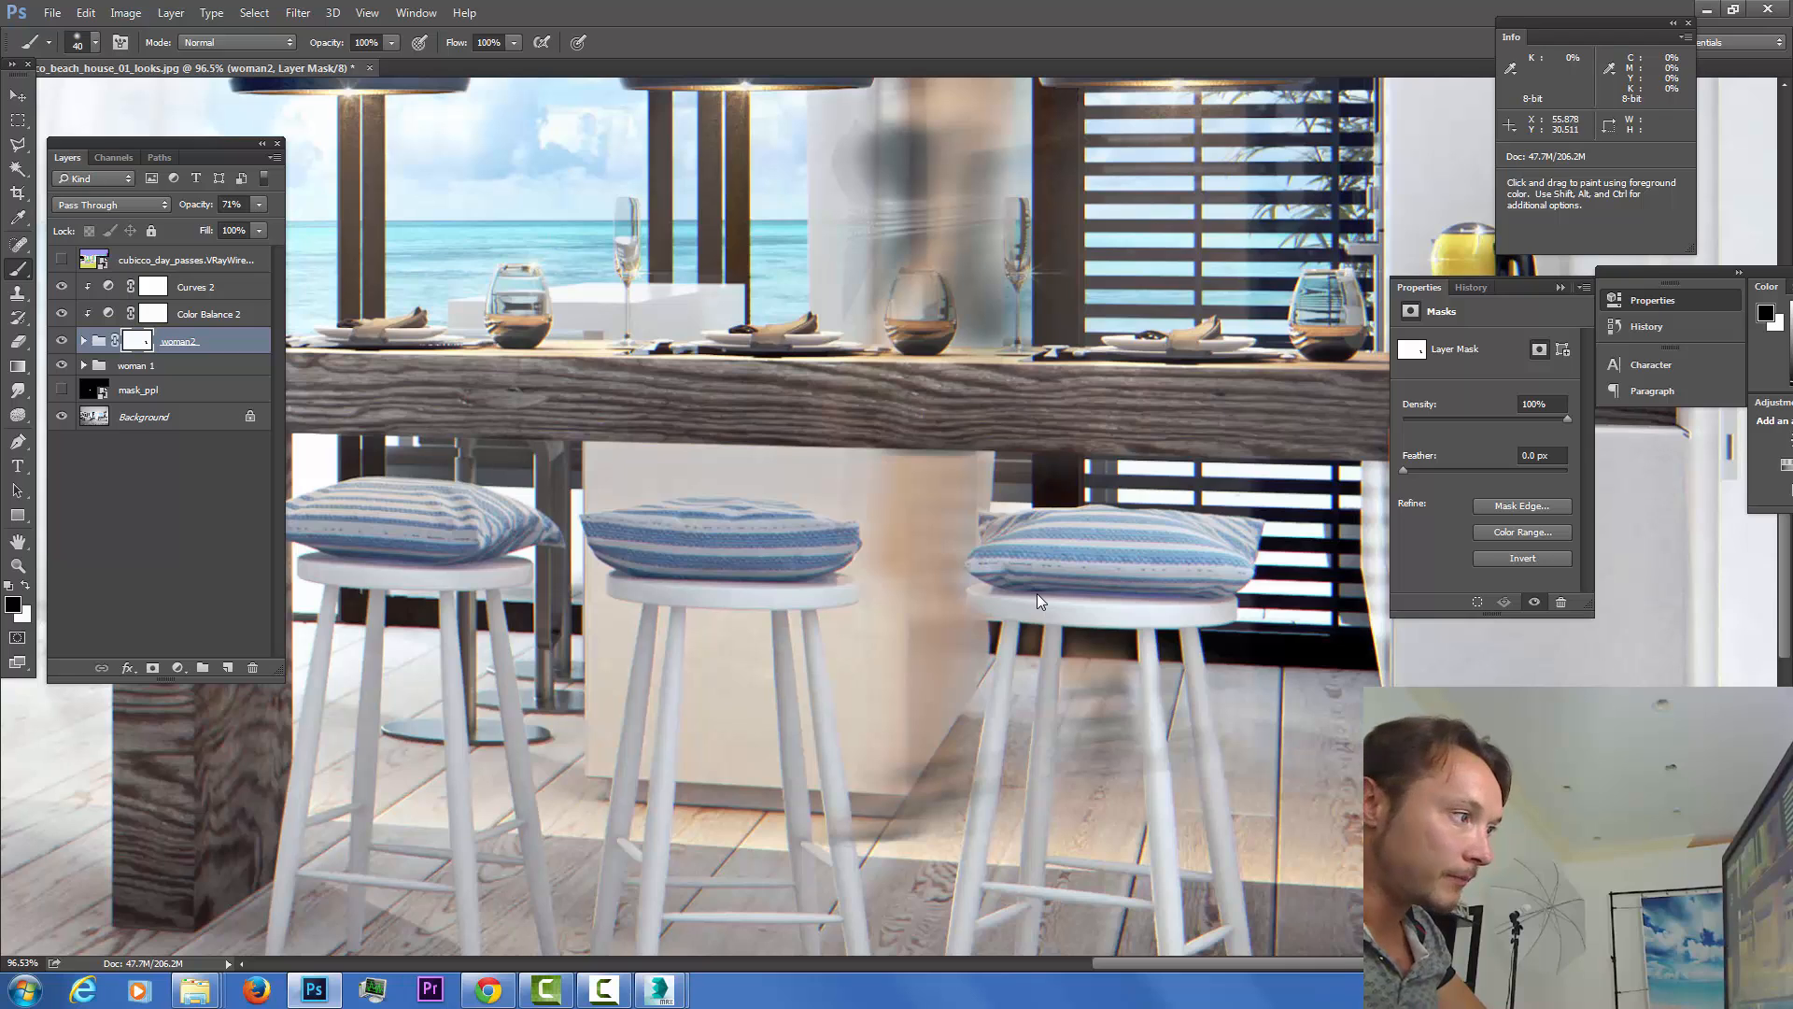
Mask the woman out along the third stool's legs by painting black straight strokes with a 15 px brush.
{"action": "key", "text": "x"}
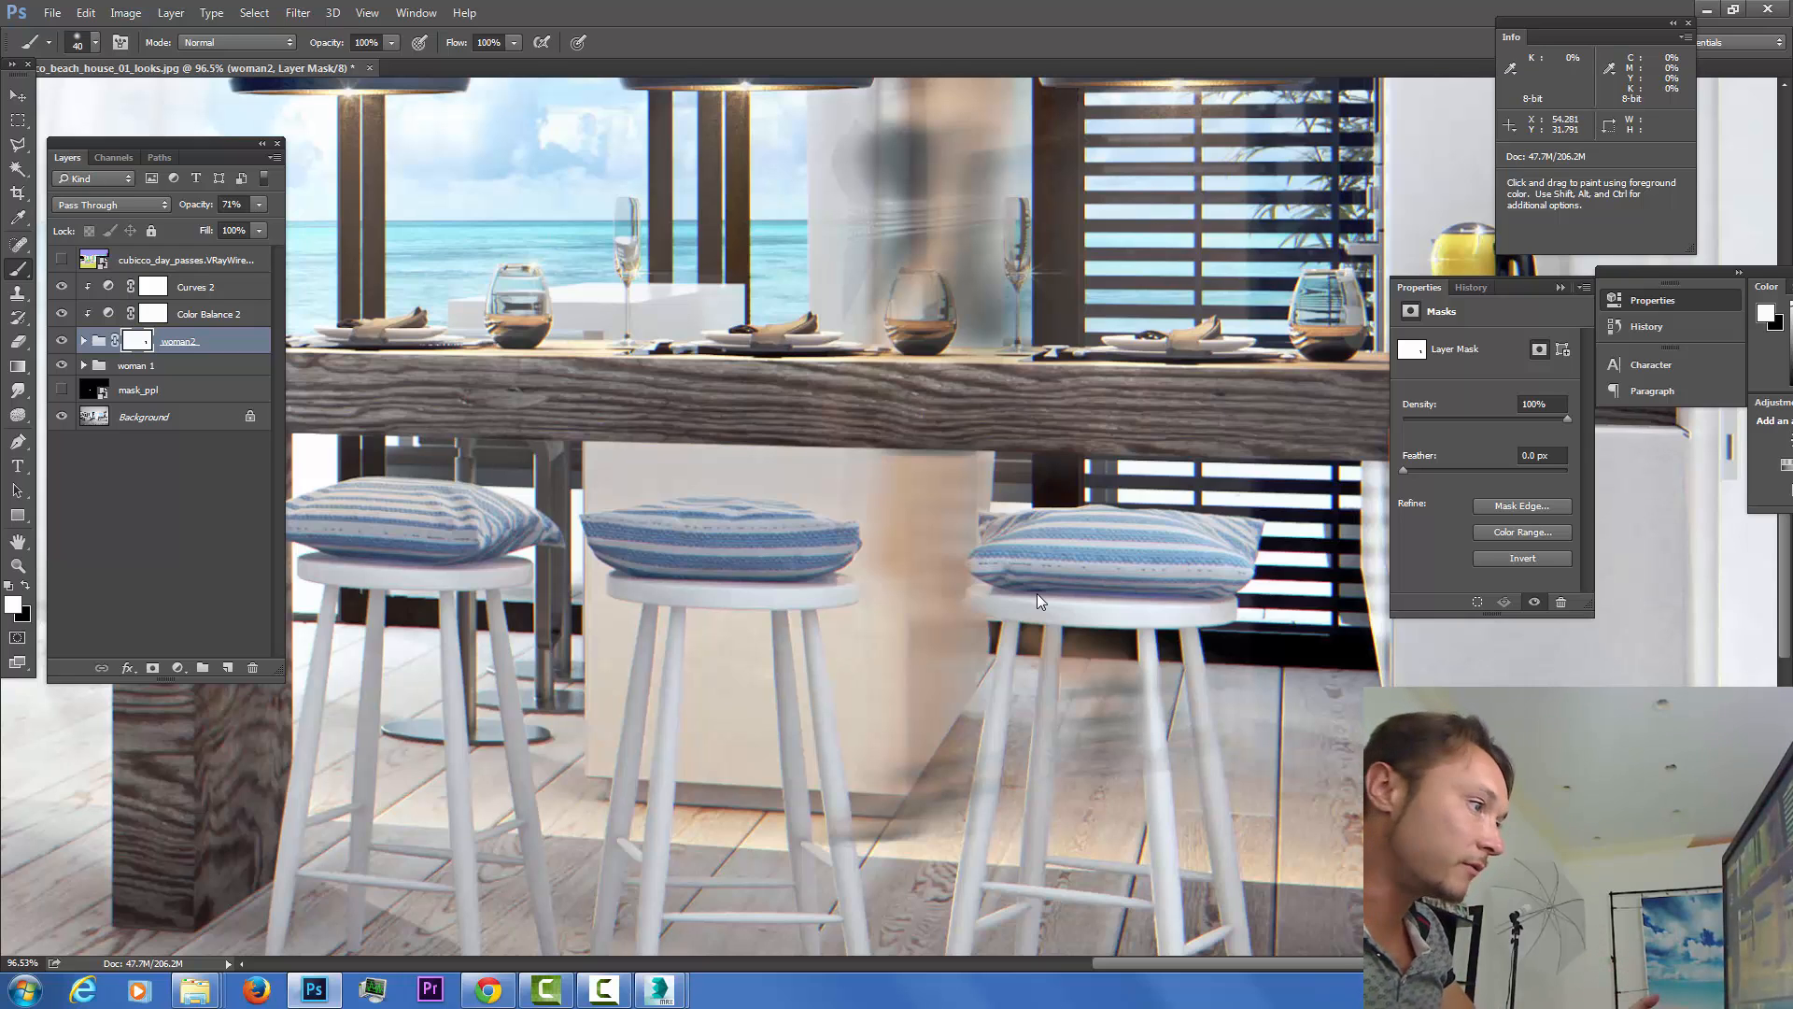
{"action": "key", "text": "z"}
{"action": "key", "text": "x"}
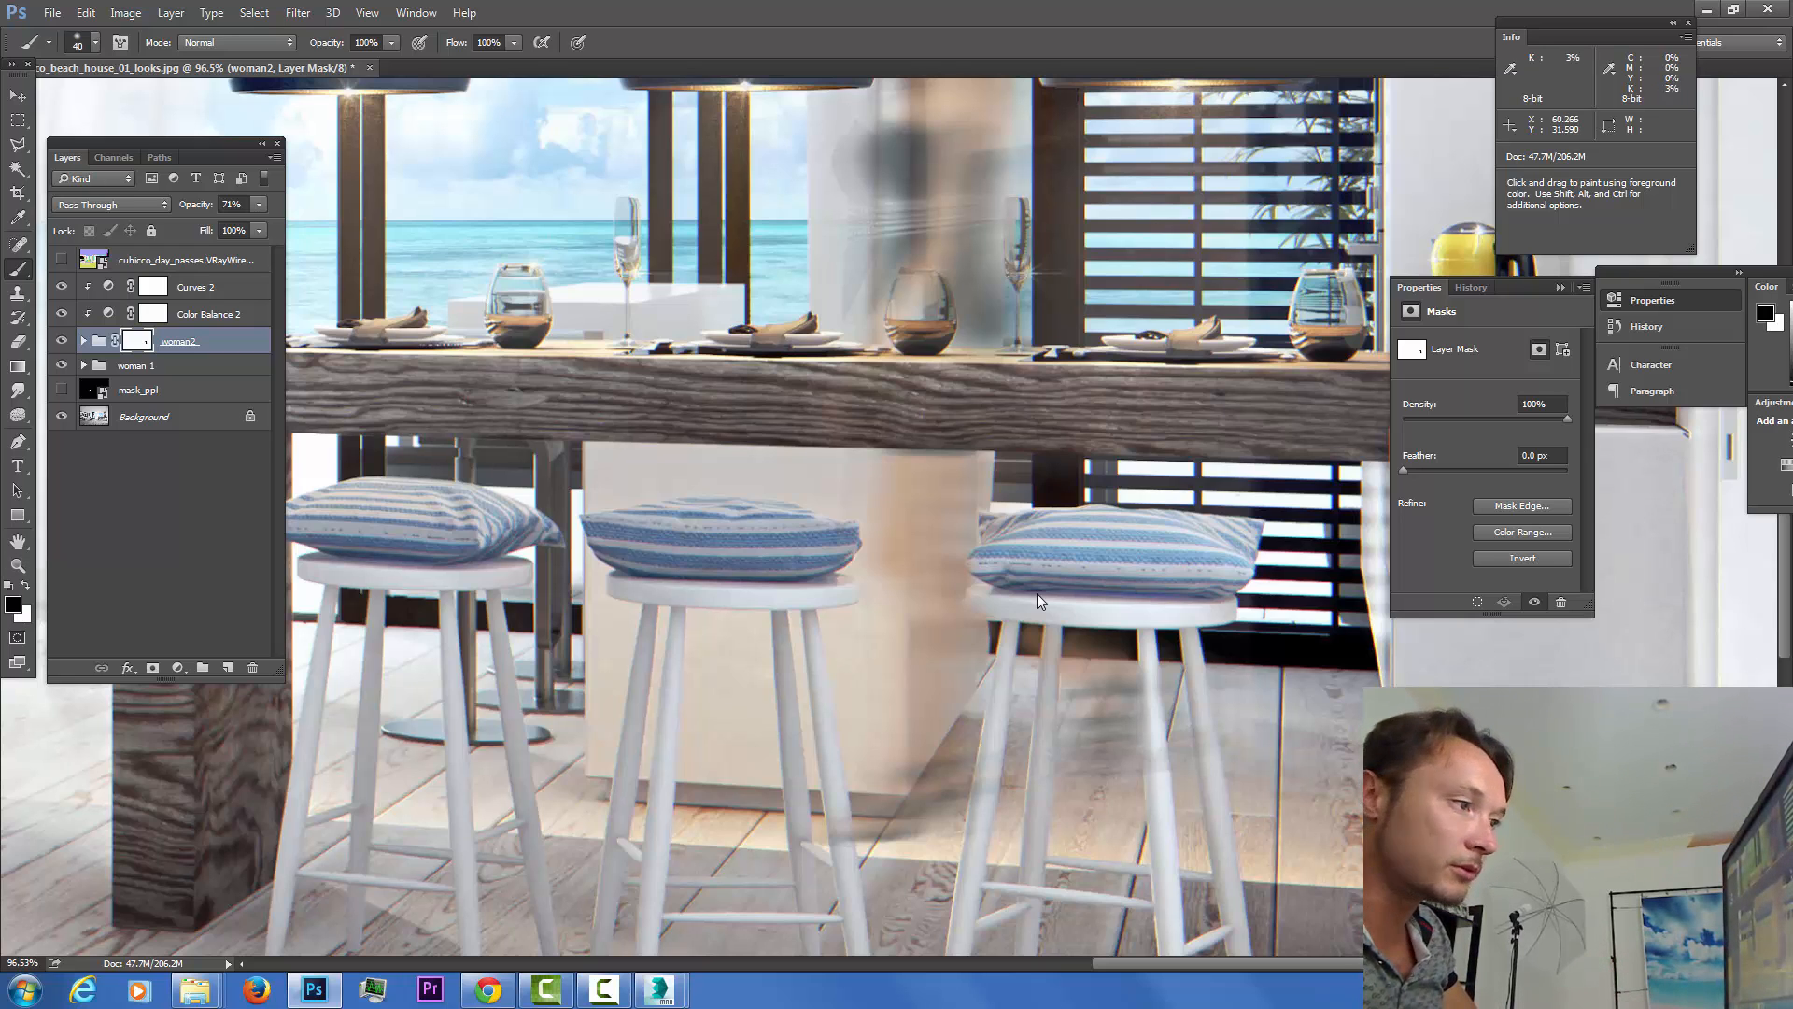
{"action": "right_click", "coordinate": [1037, 595]}
{"action": "key", "text": "bracketleft"}
{"action": "key", "text": "bracketleft"}
{"action": "key", "text": "bracketleft"}
{"action": "key", "text": "bracketleft"}
{"action": "key", "text": "bracketleft"}
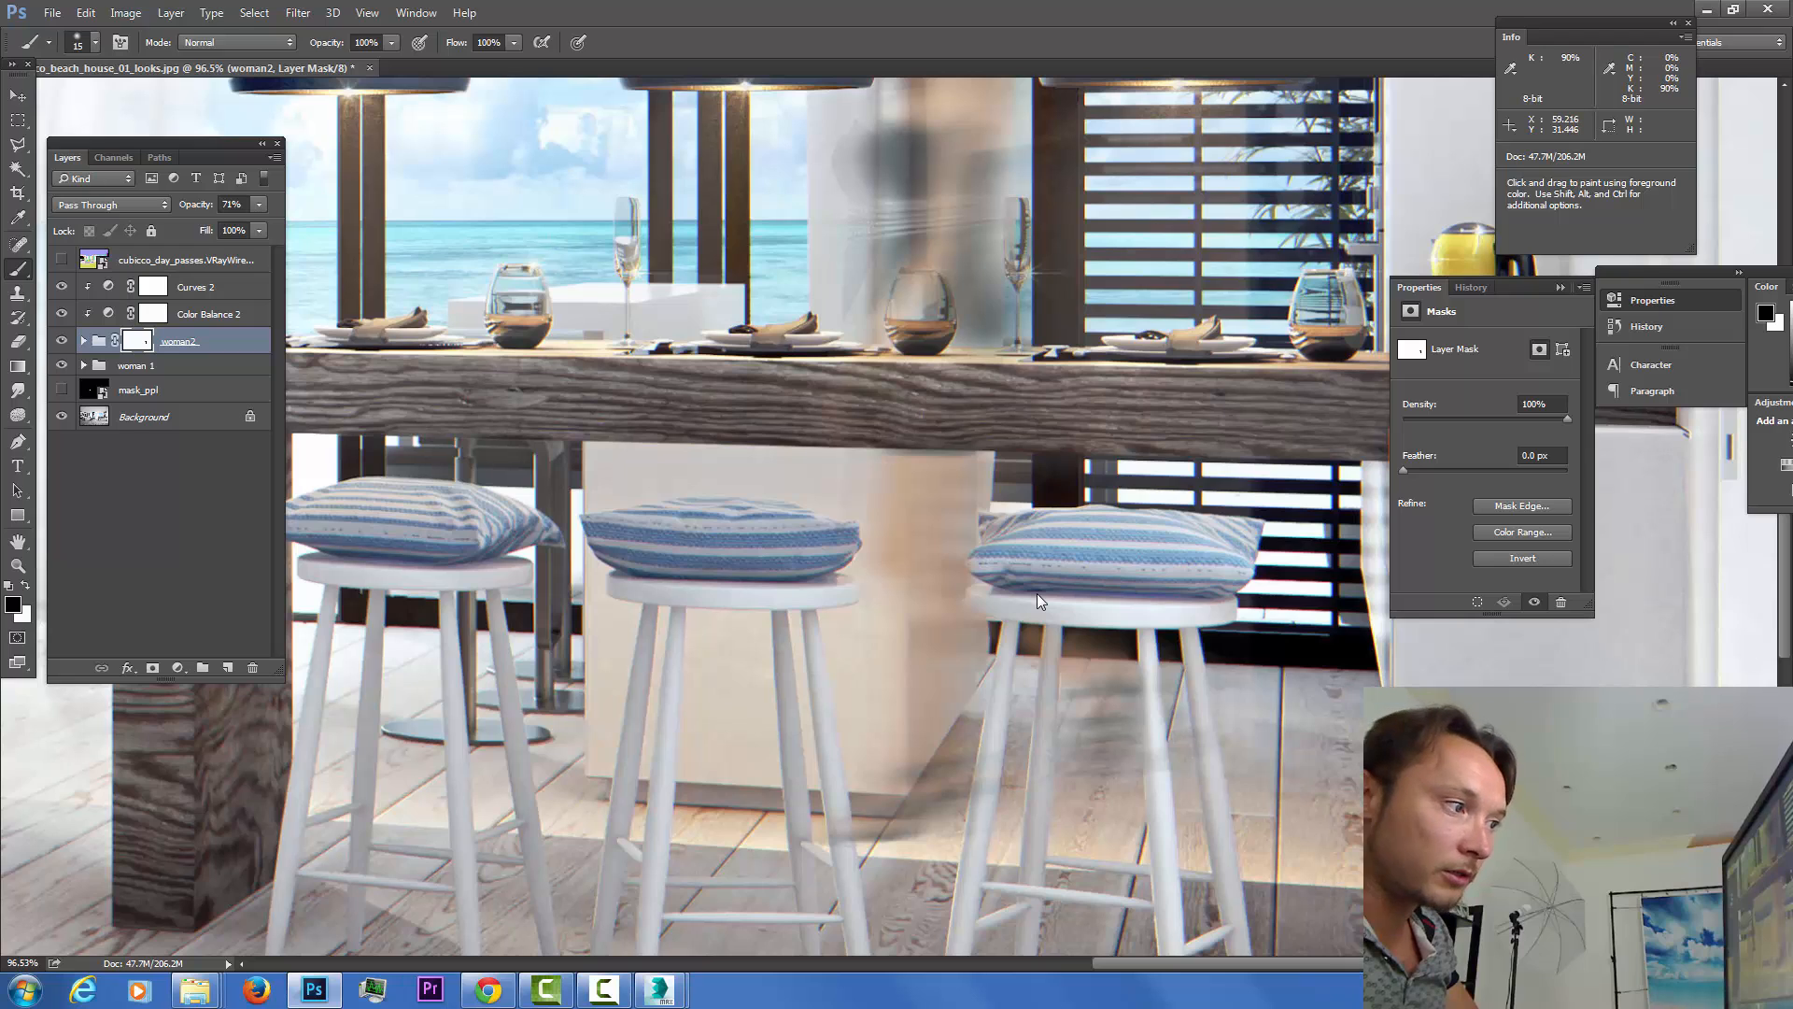
{"action": "left_click_drag", "start_coordinate": [1145, 705], "coordinate": [1139, 676]}
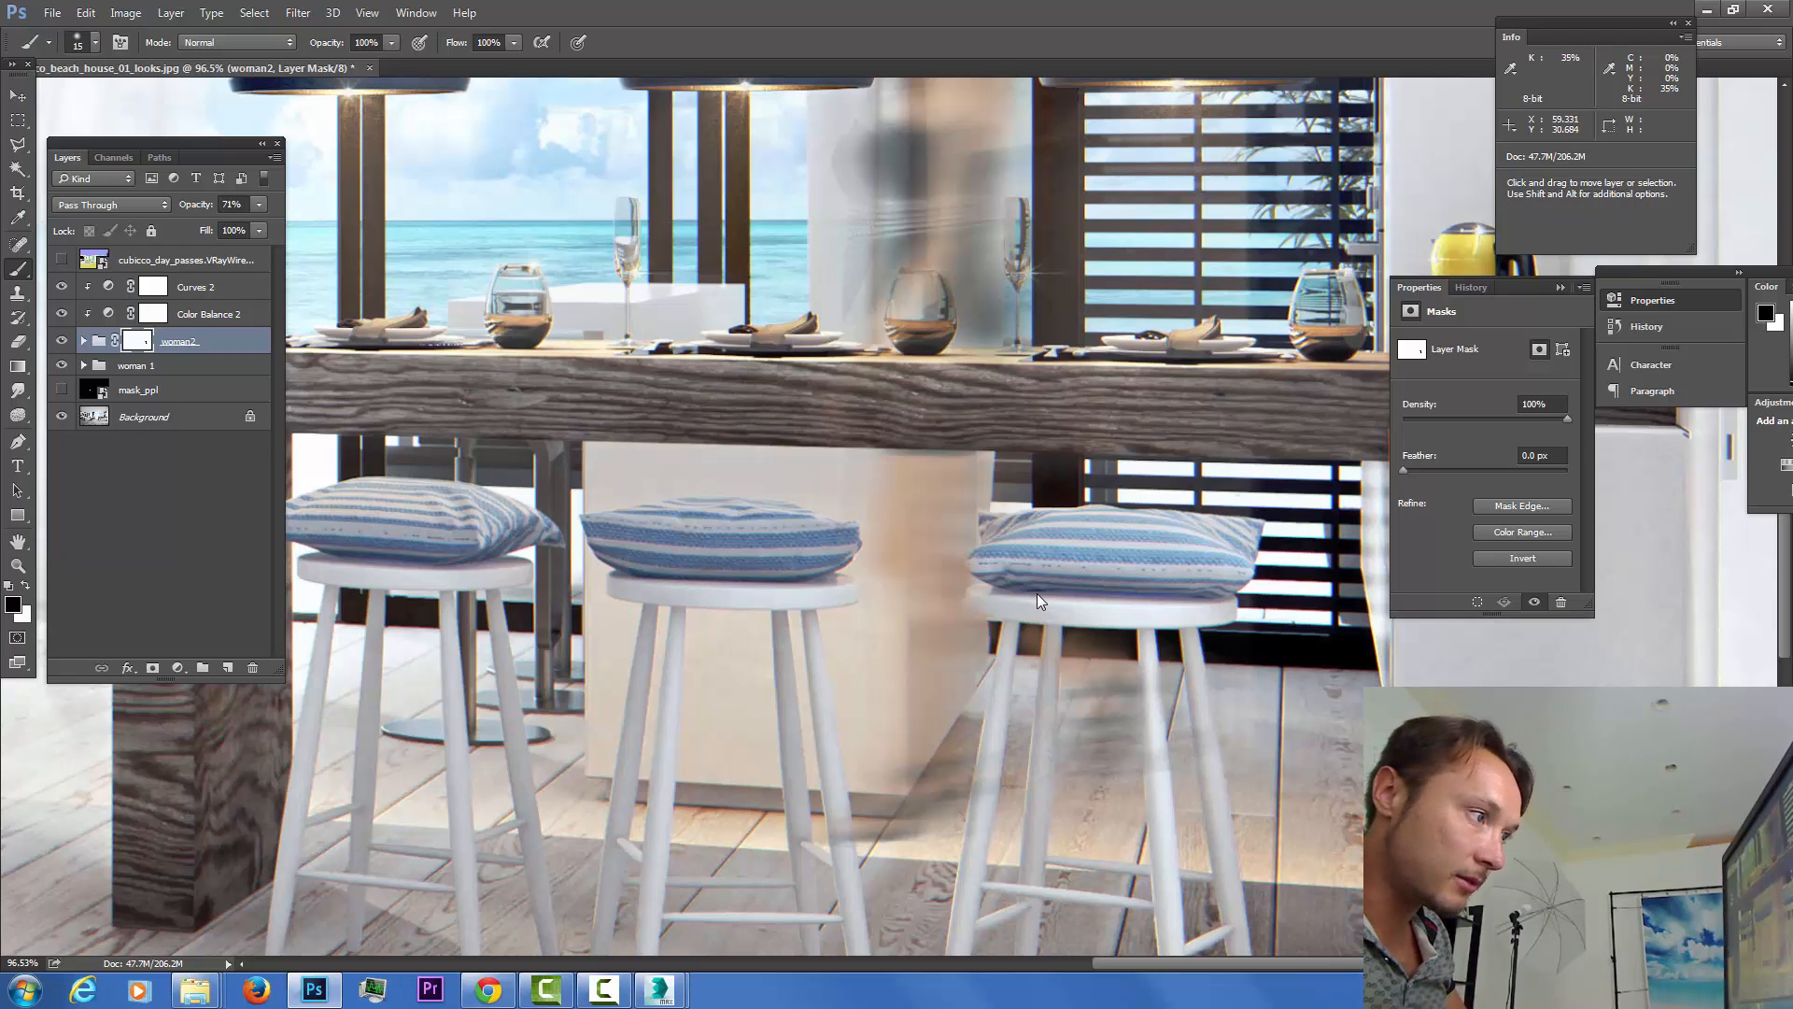
{"action": "left_click", "coordinate": [1149, 769], "text": "shift"}
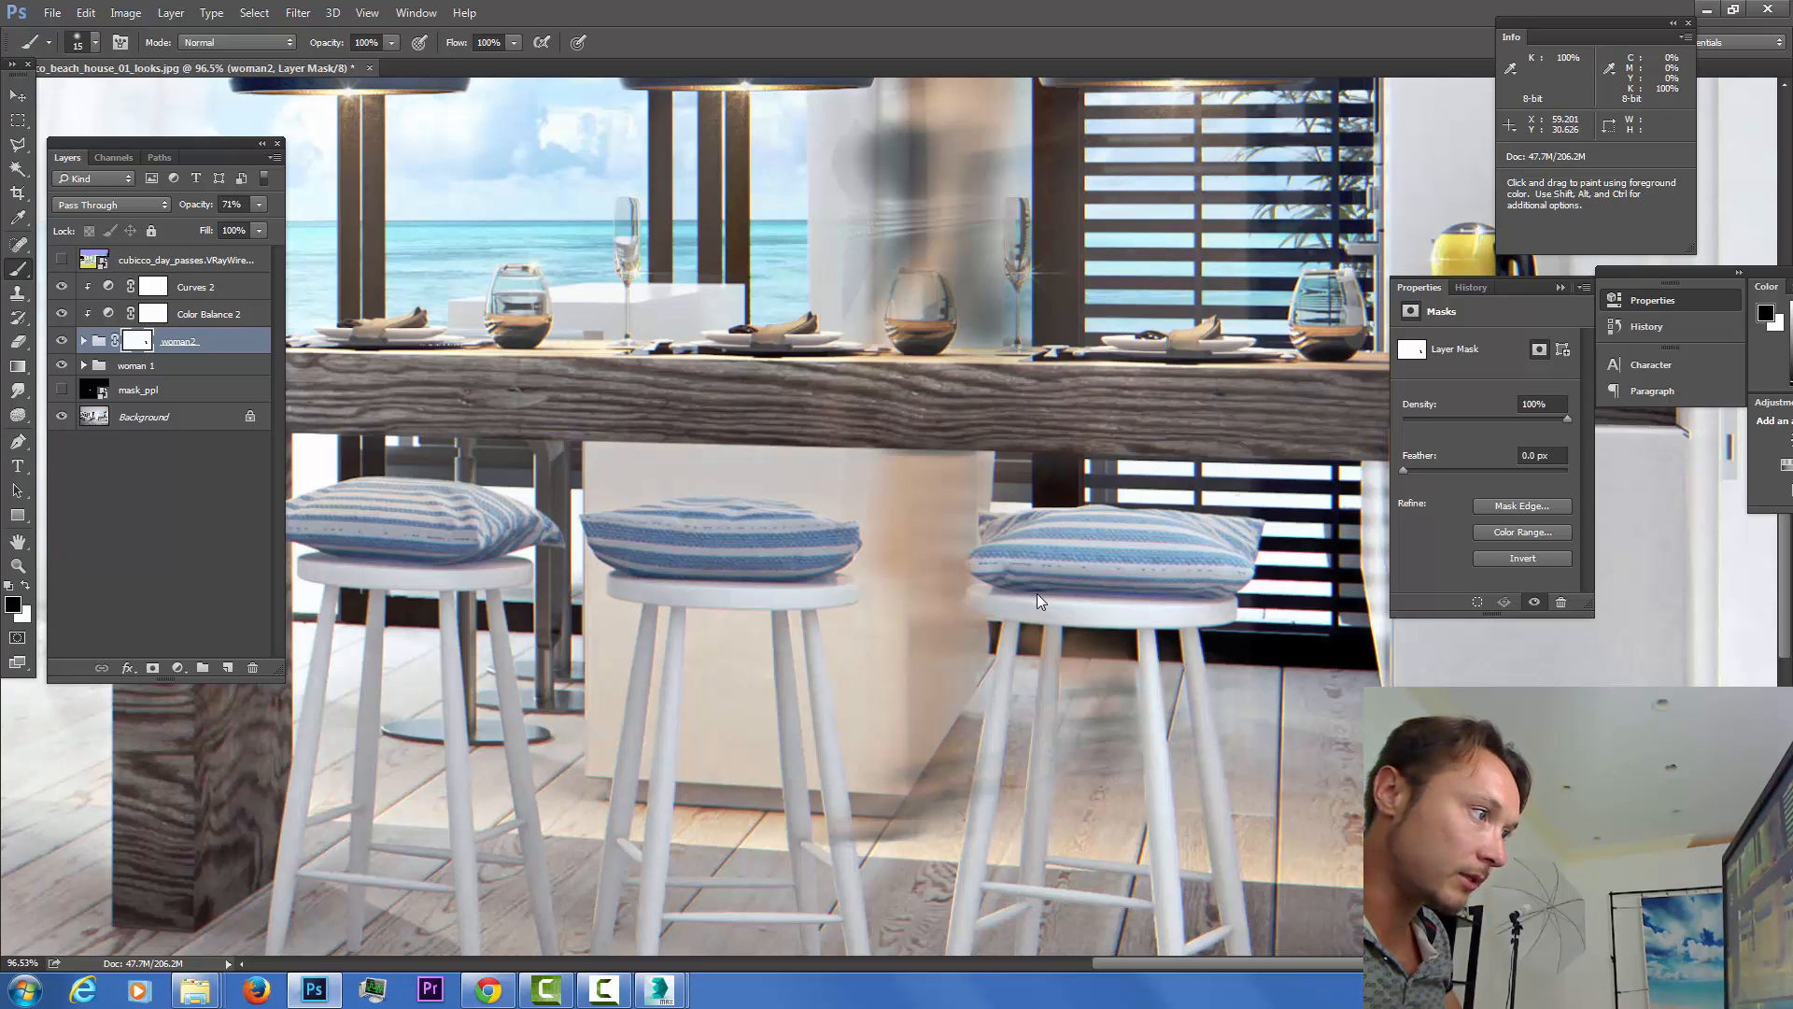
Collapse the Properties panel and review the masked walking woman in the whole room.
{"action": "scroll", "coordinate": [1039, 601], "scroll_direction": "down", "scroll_amount": 5}
{"action": "scroll", "coordinate": [1039, 600], "scroll_direction": "down", "scroll_amount": 3}
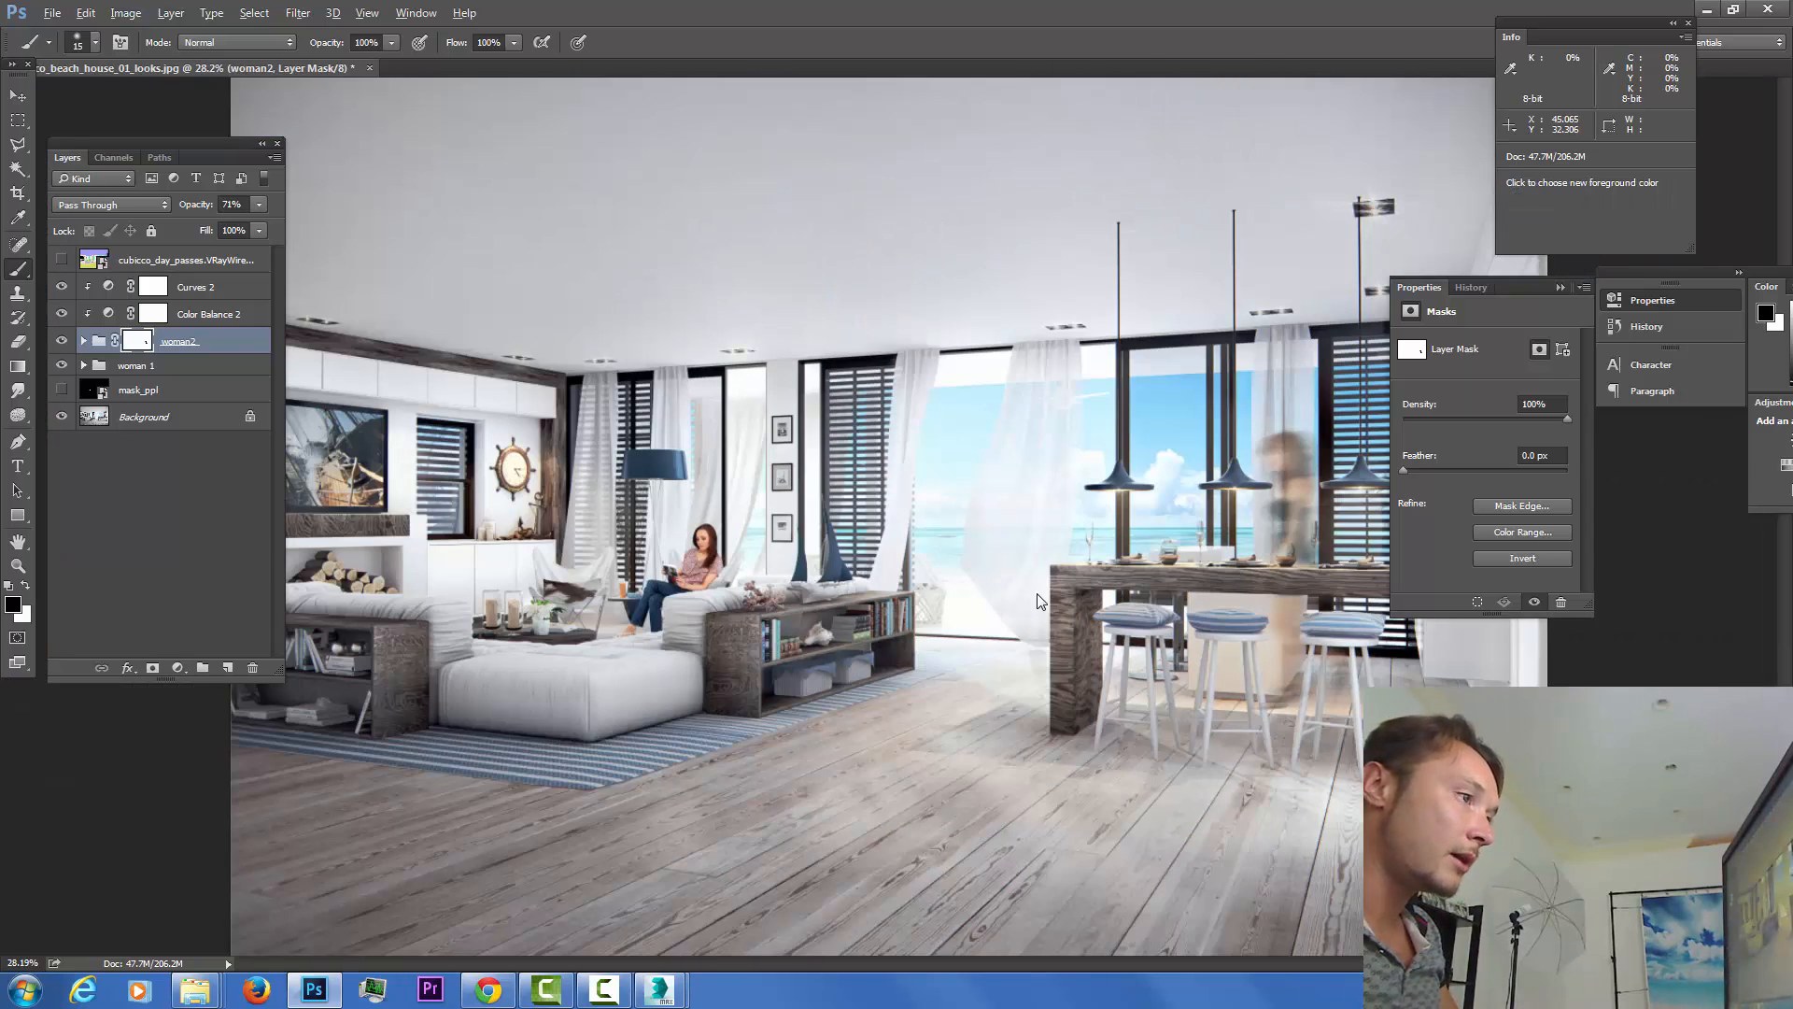
{"action": "left_click", "coordinate": [1561, 288]}
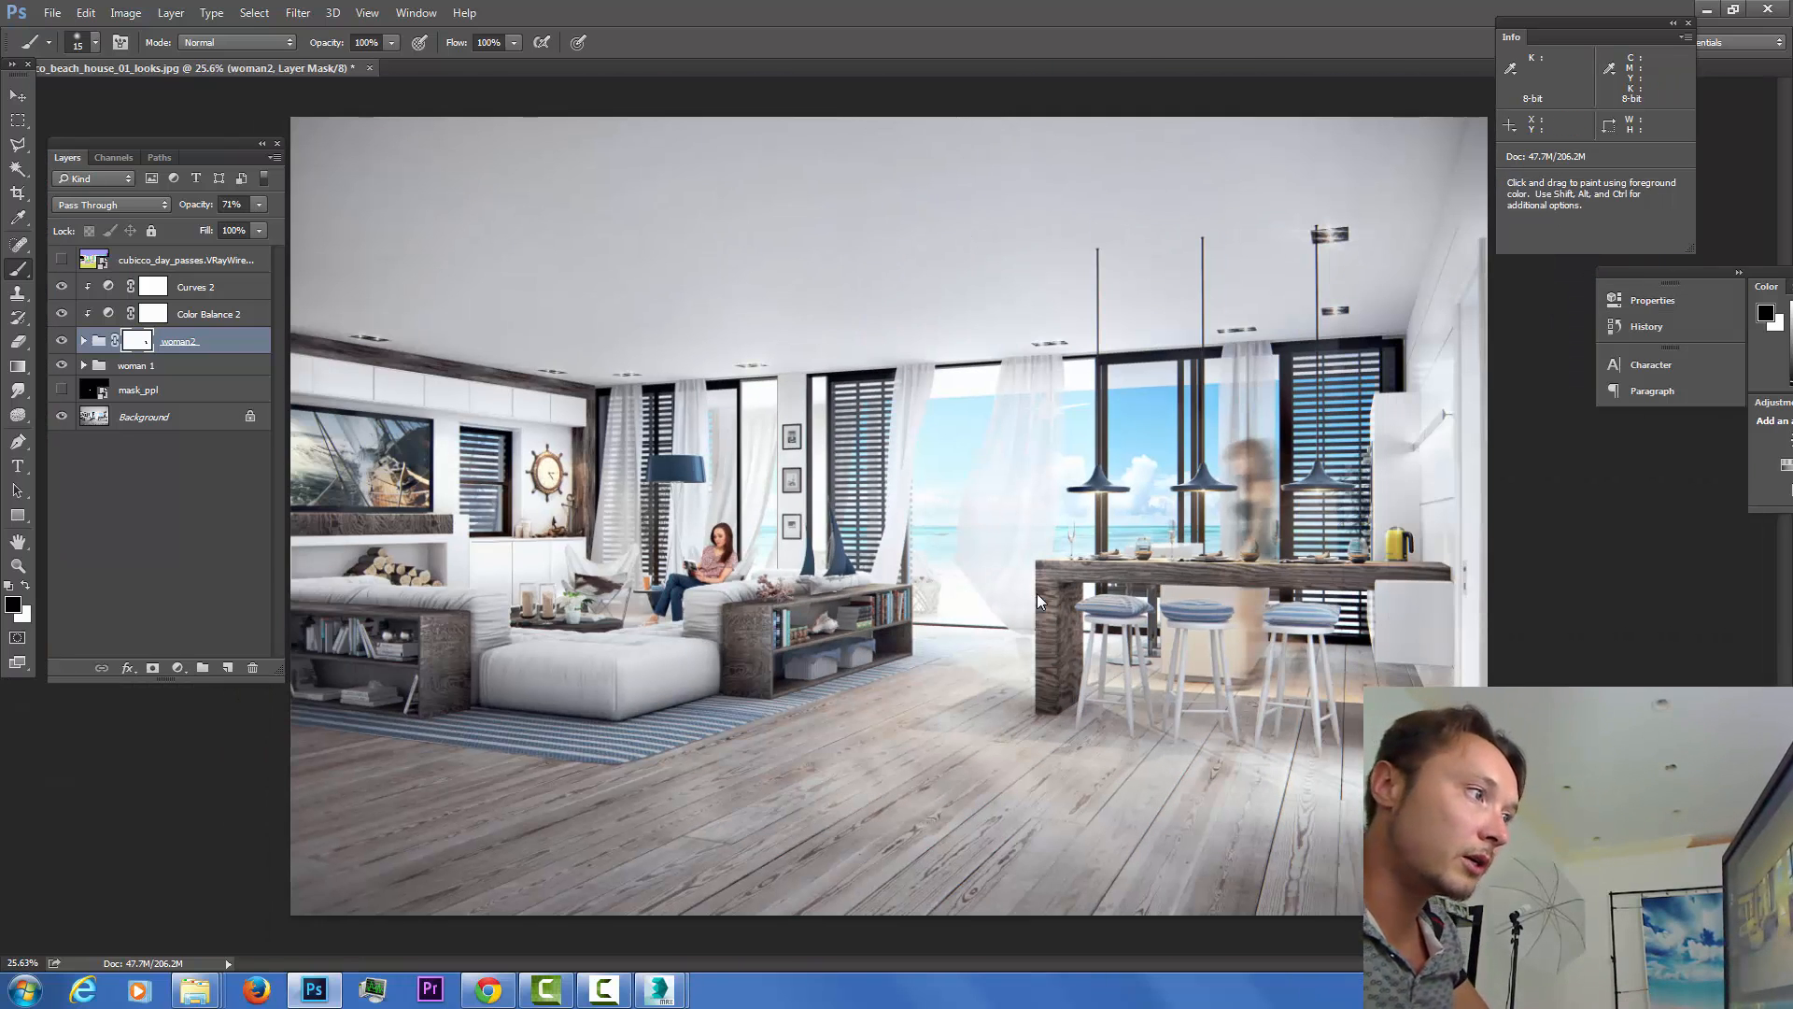
Try duplicating the woman2 group to strengthen the blurred figure, and discard the copy.
{"action": "key", "text": "v"}
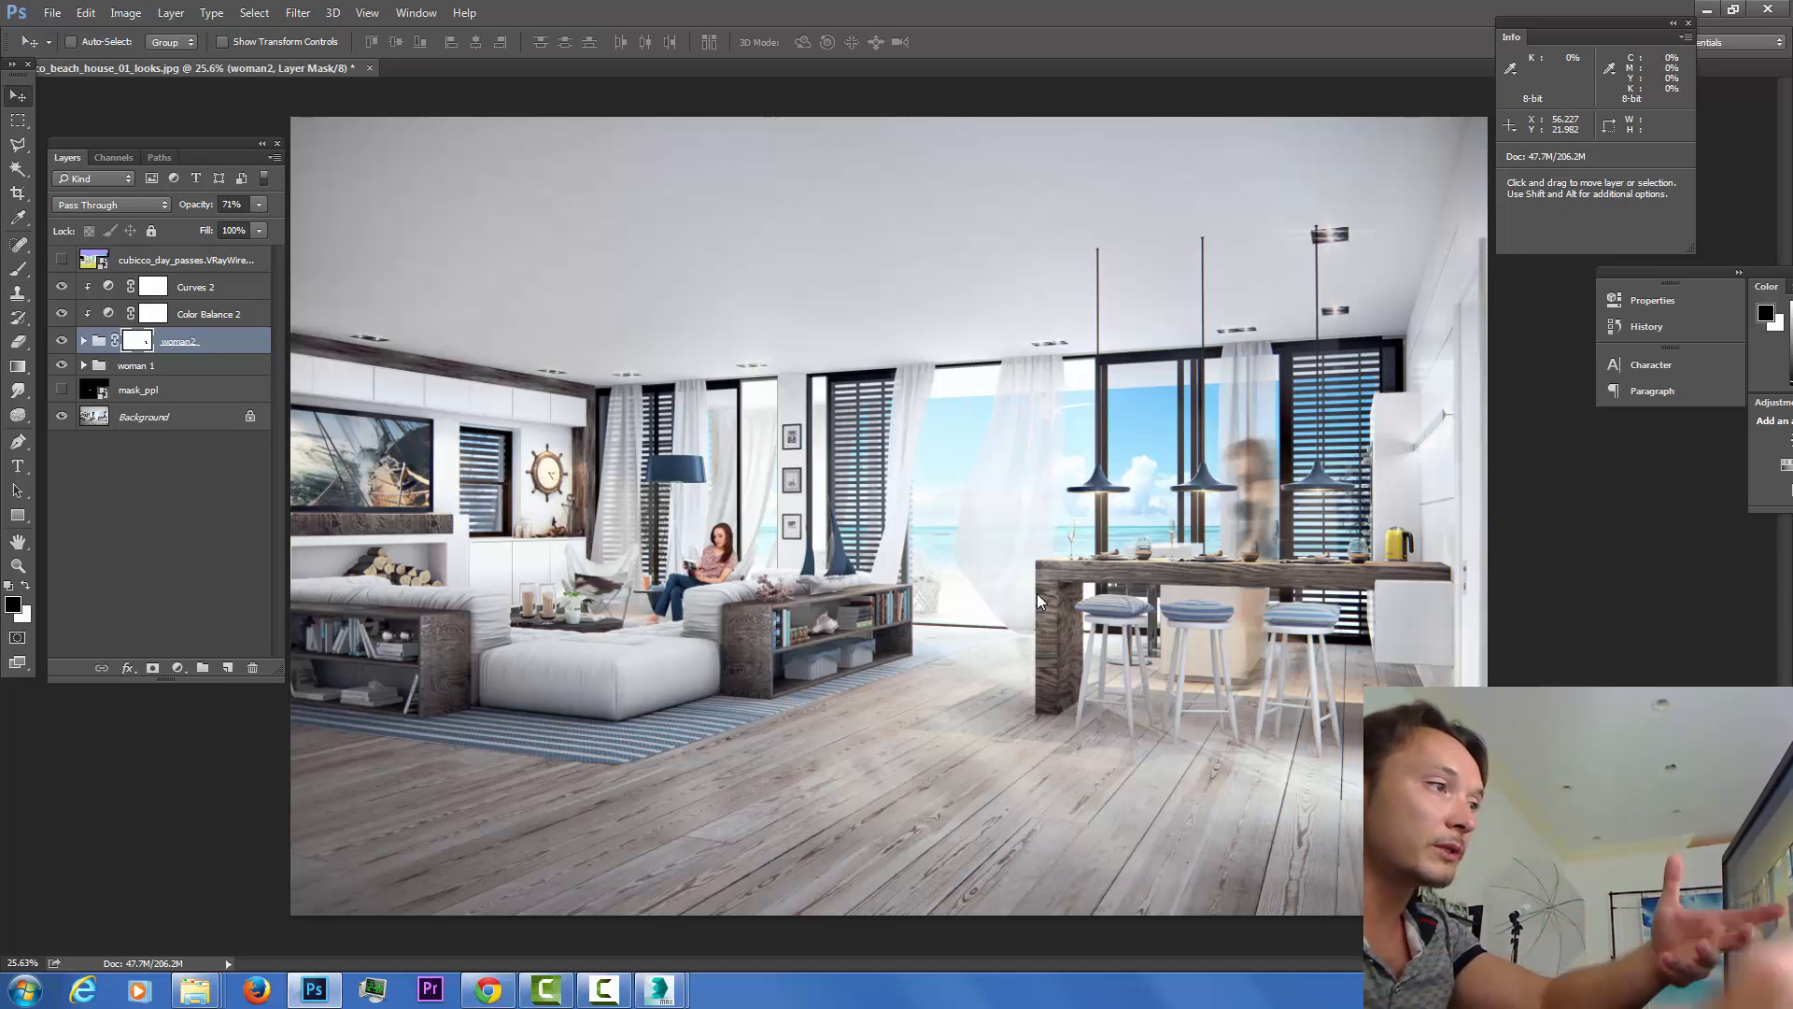
{"action": "key", "text": "ctrl+2"}
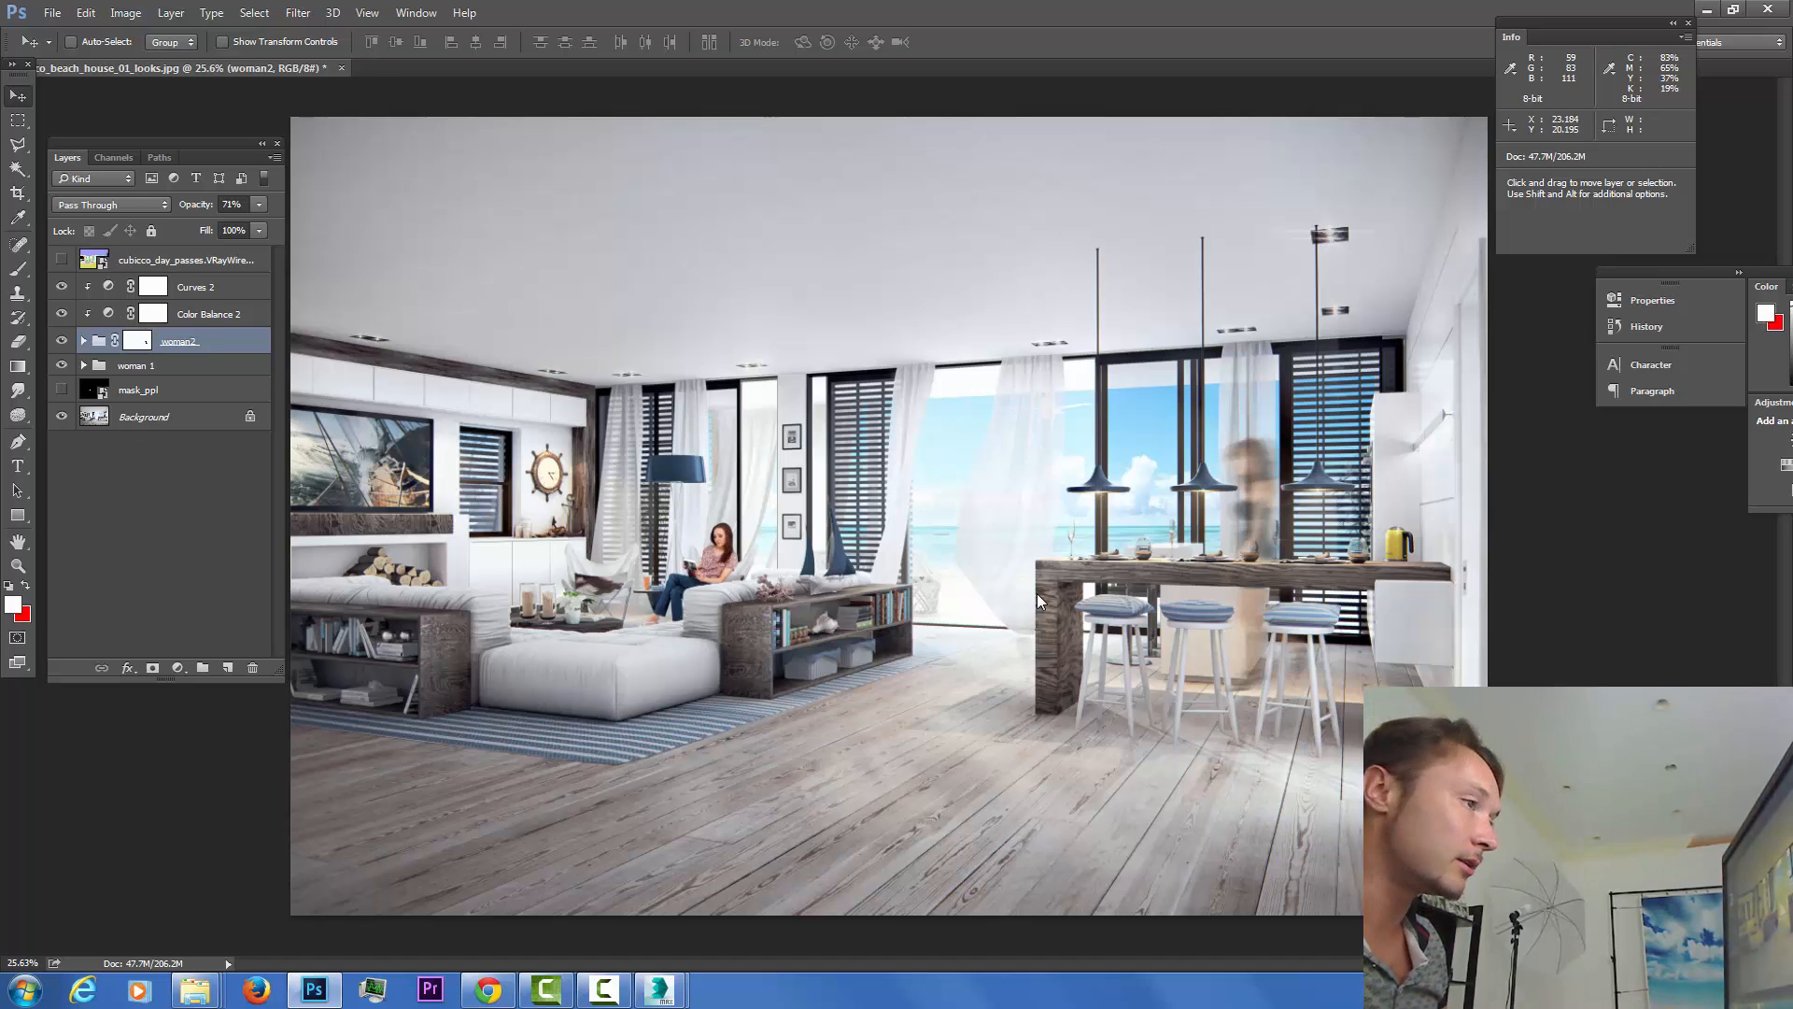
{"action": "left_click_drag", "start_coordinate": [212, 341], "coordinate": [228, 668]}
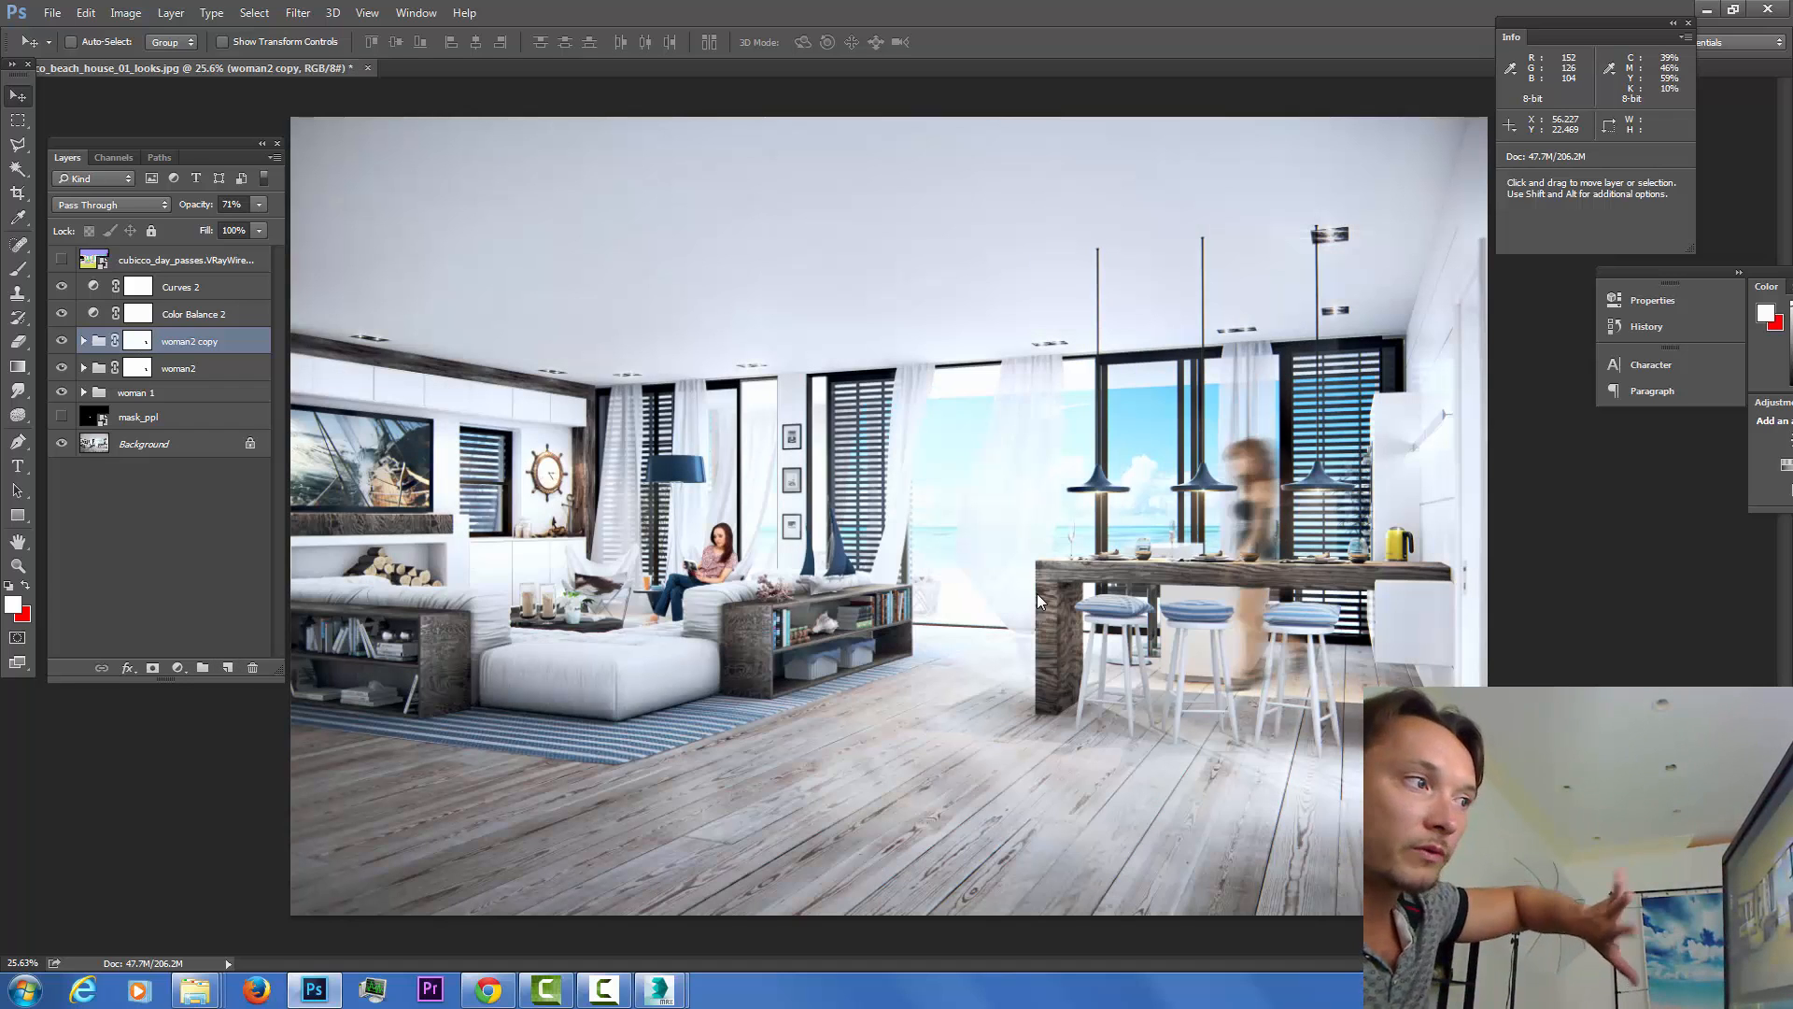
{"action": "key", "text": "ctrl"}
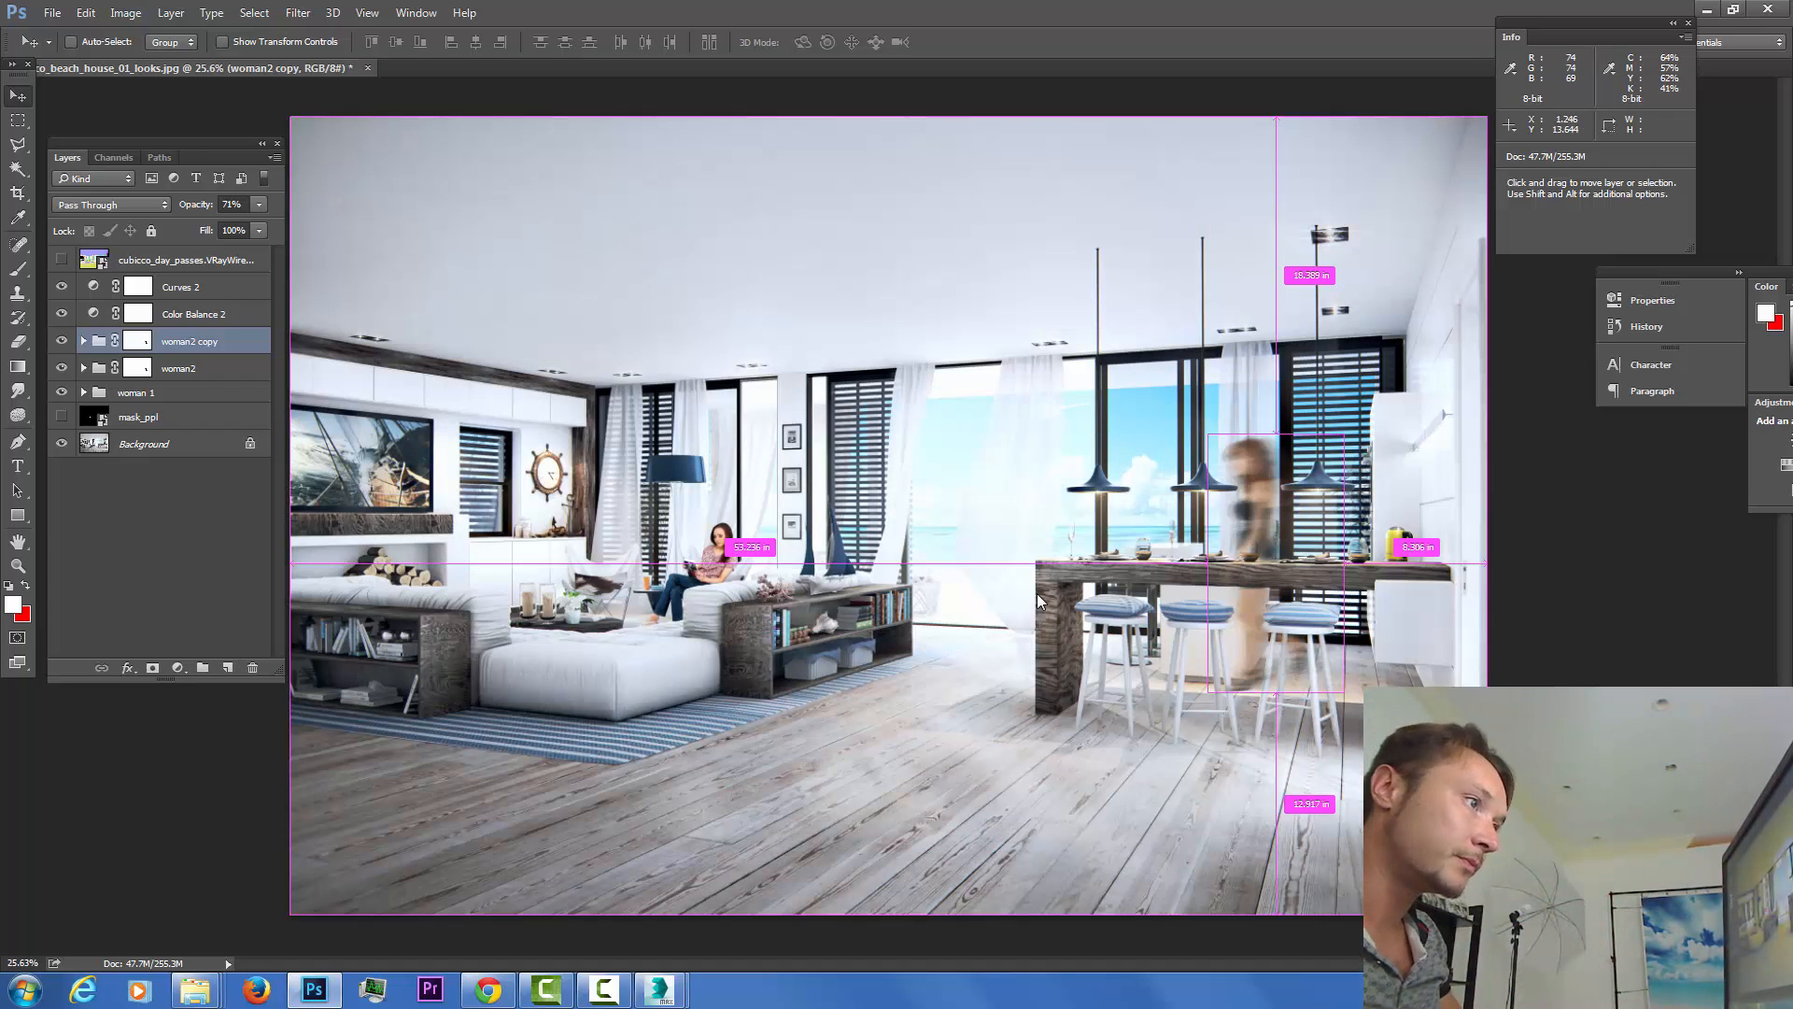
{"action": "key", "text": "Delete"}
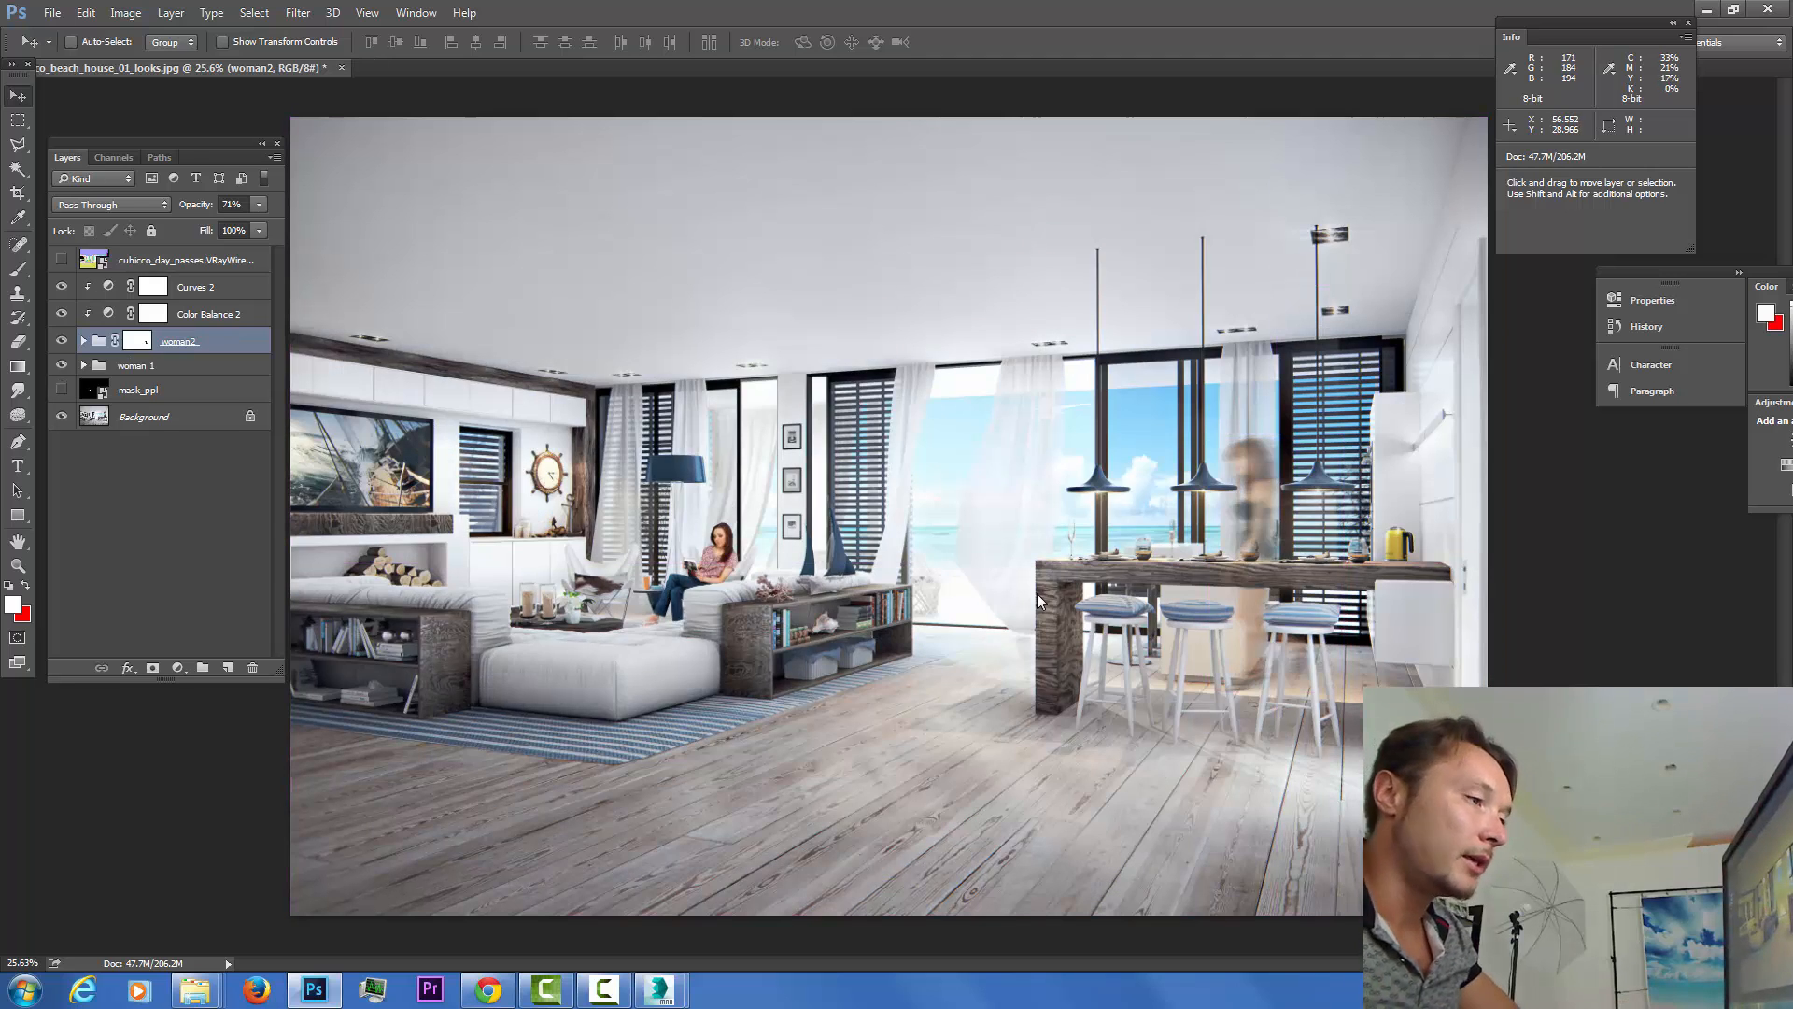